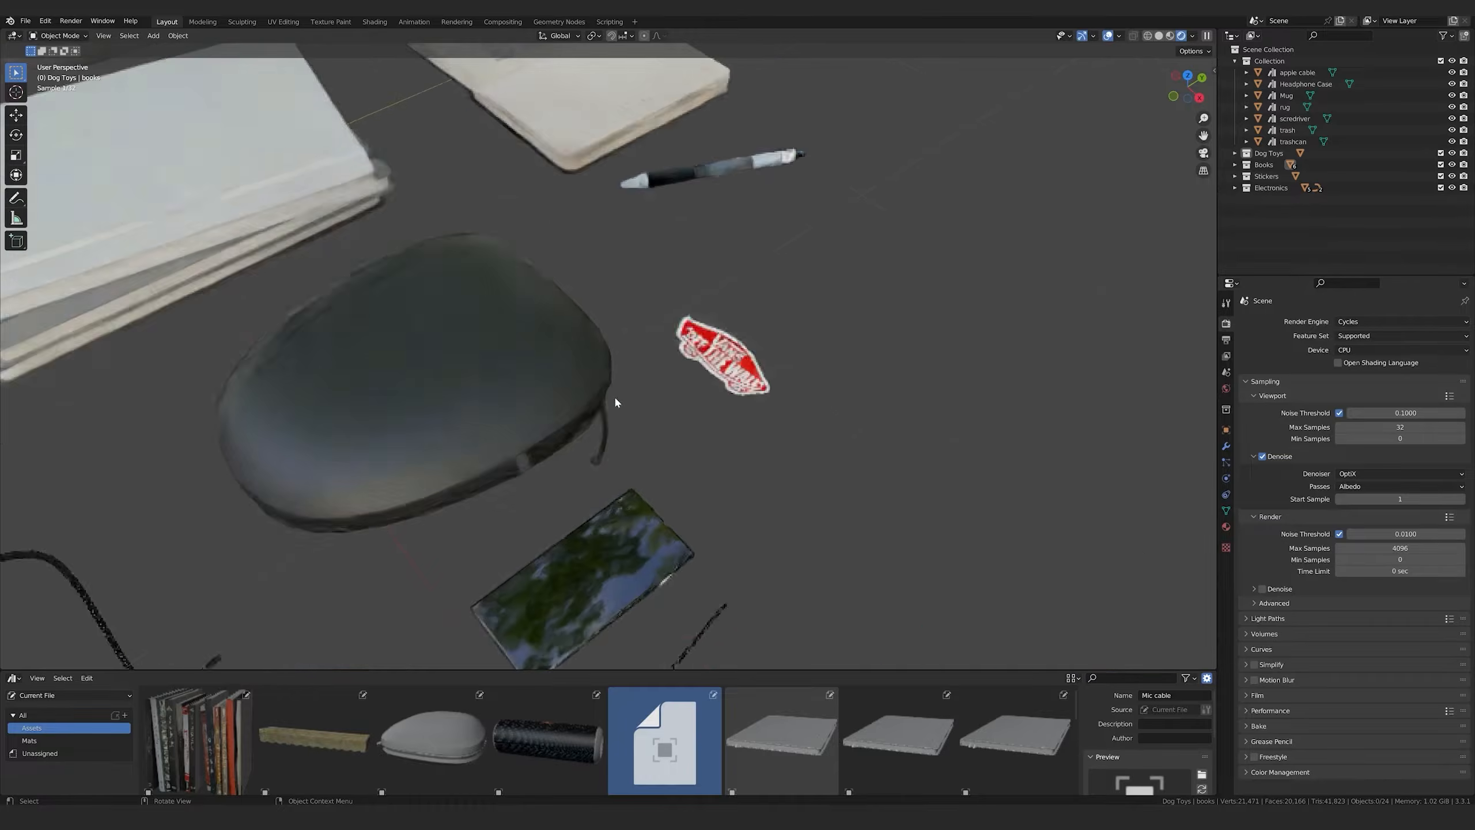
middle_click_drag(613, 395, 1017, 276)
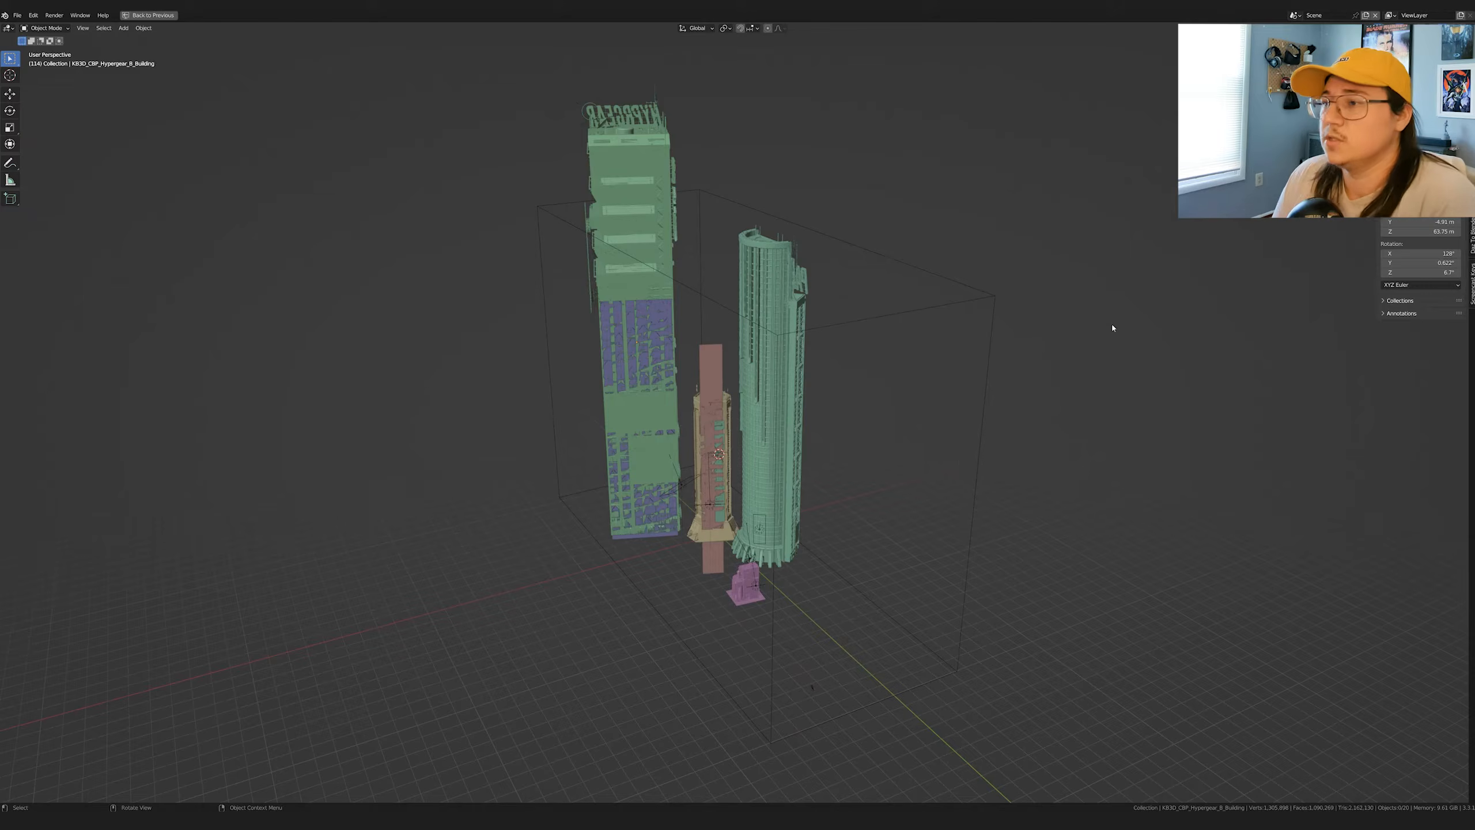
key("ctrl+space")
key("KP_0")
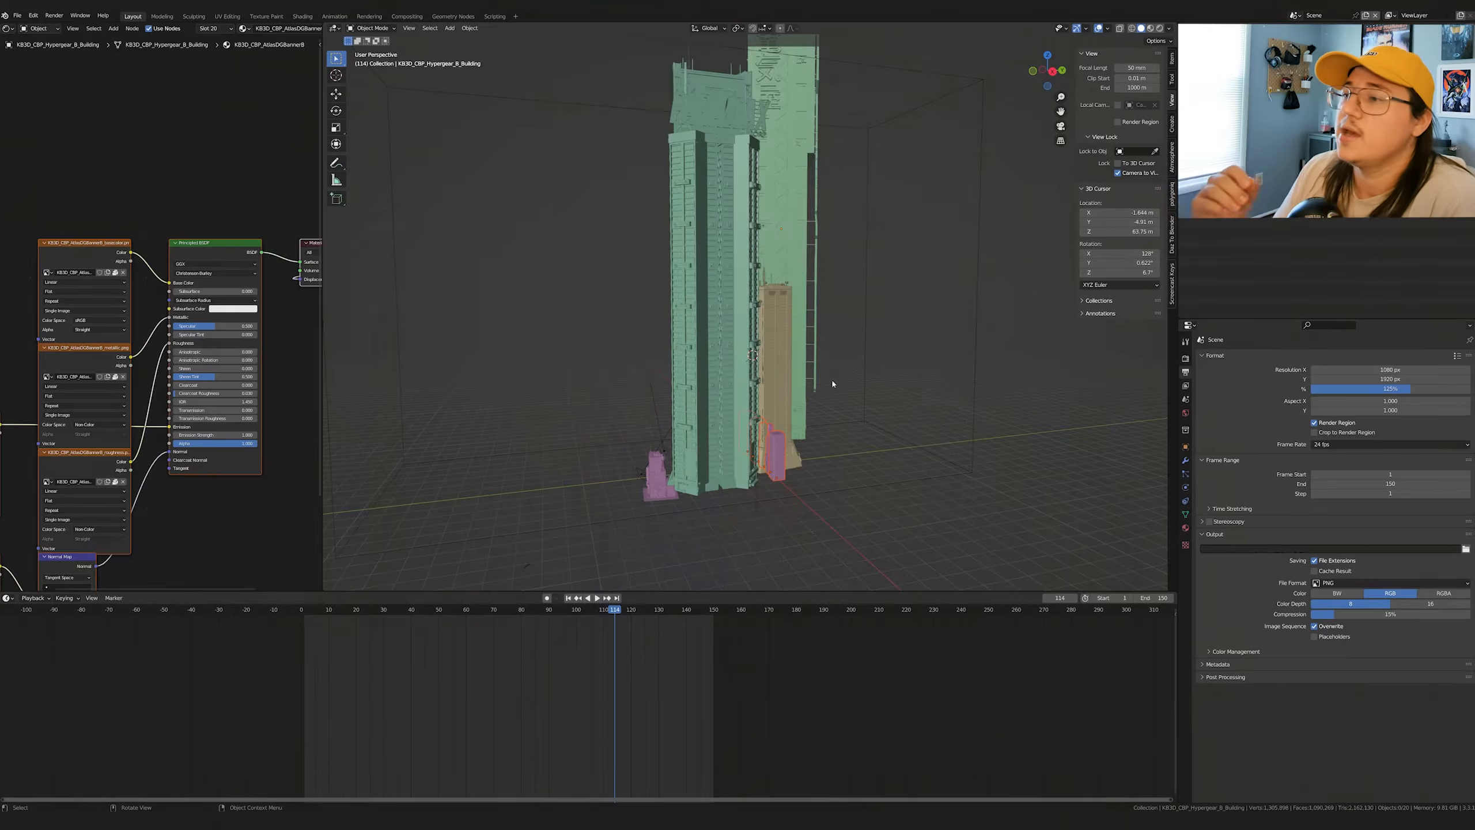
middle_click_drag(830, 389, 973, 433)
key("ctrl+space")
scroll(799, 402, "down", 3)
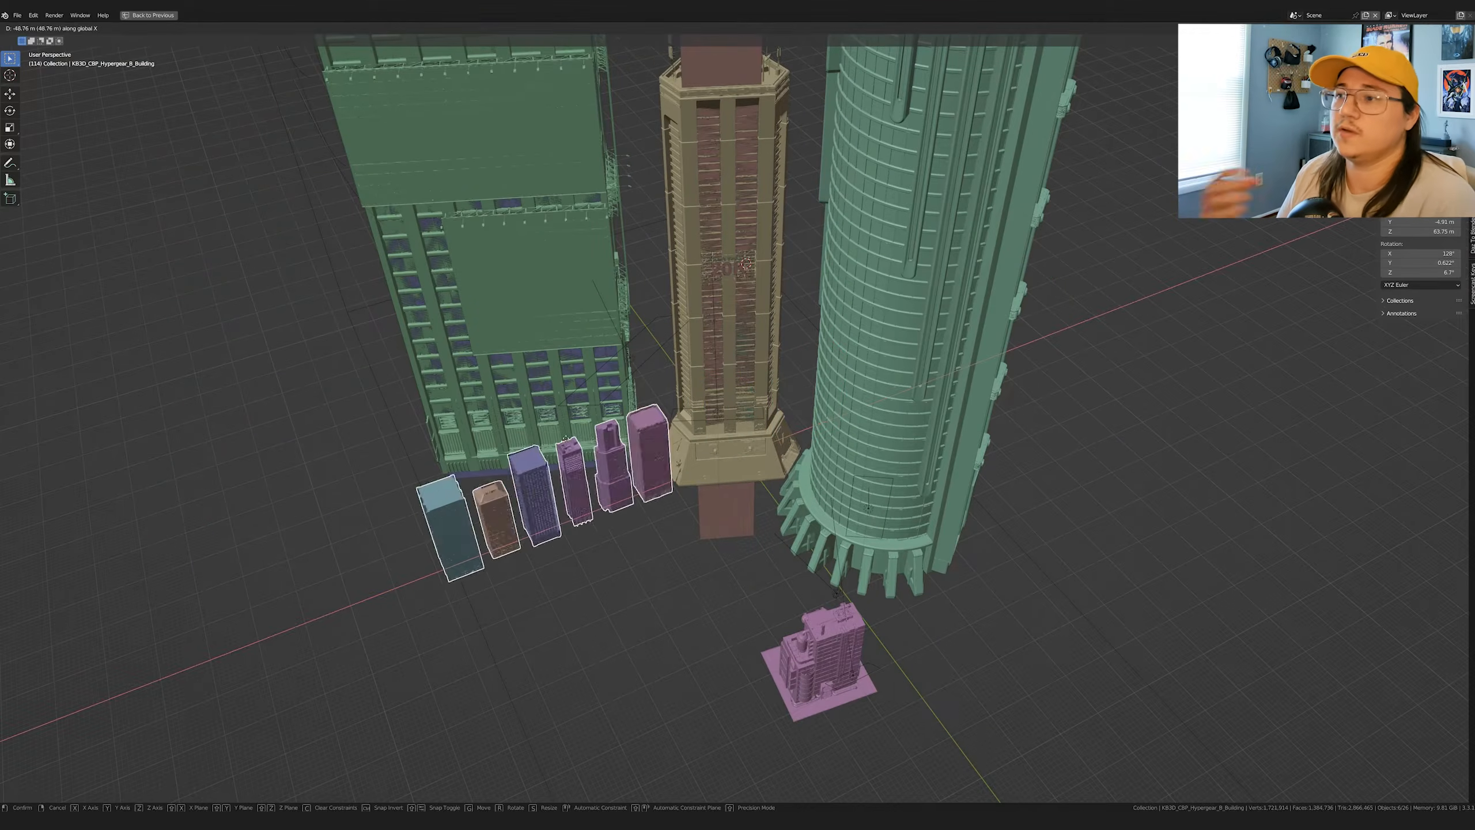
- Place the row of six small buildings beside the large skyscrapers by moving it along the X axis
left_click(418, 501)
middle_click_drag(419, 501, 754, 411, "shift")
scroll(824, 410, "up", 3)
middle_click_drag(896, 408, 854, 383)
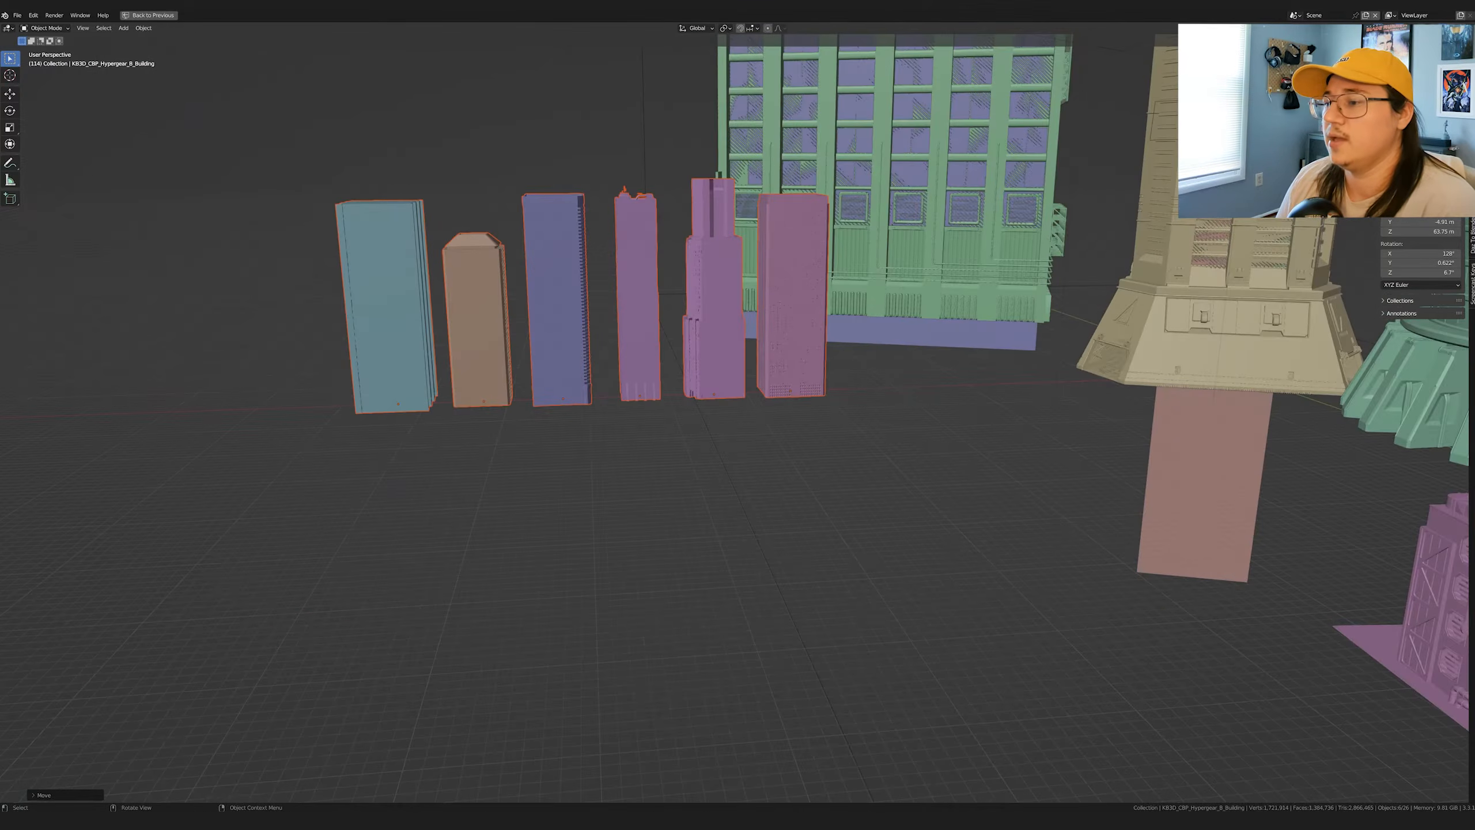
key("z")
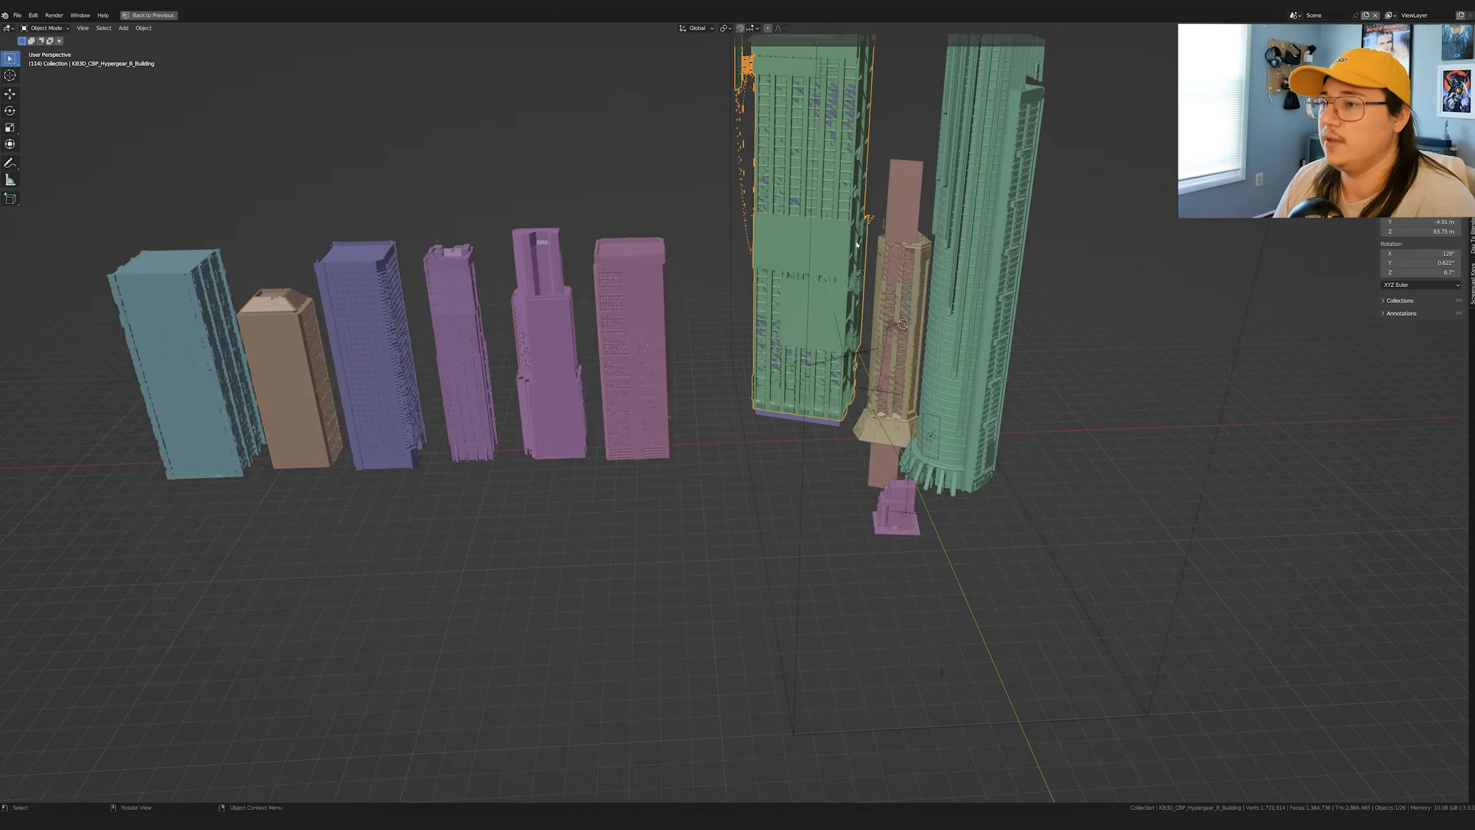
middle_click_drag(857, 245, 669, 507, "shift")
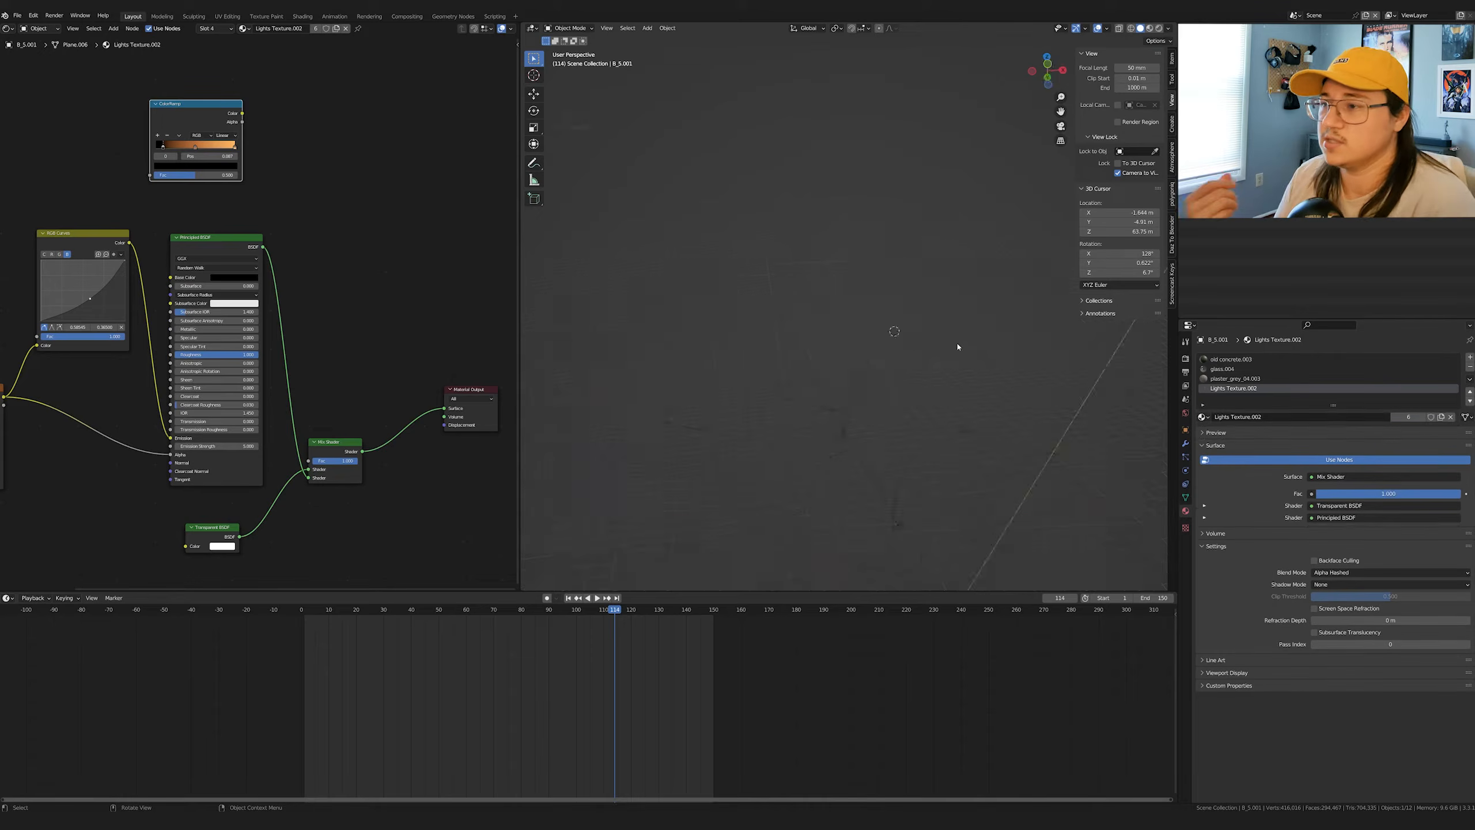
- Turn the shader node area into a second 3D viewport showing the camera view and shrink the timeline for more room
key("KP_0")
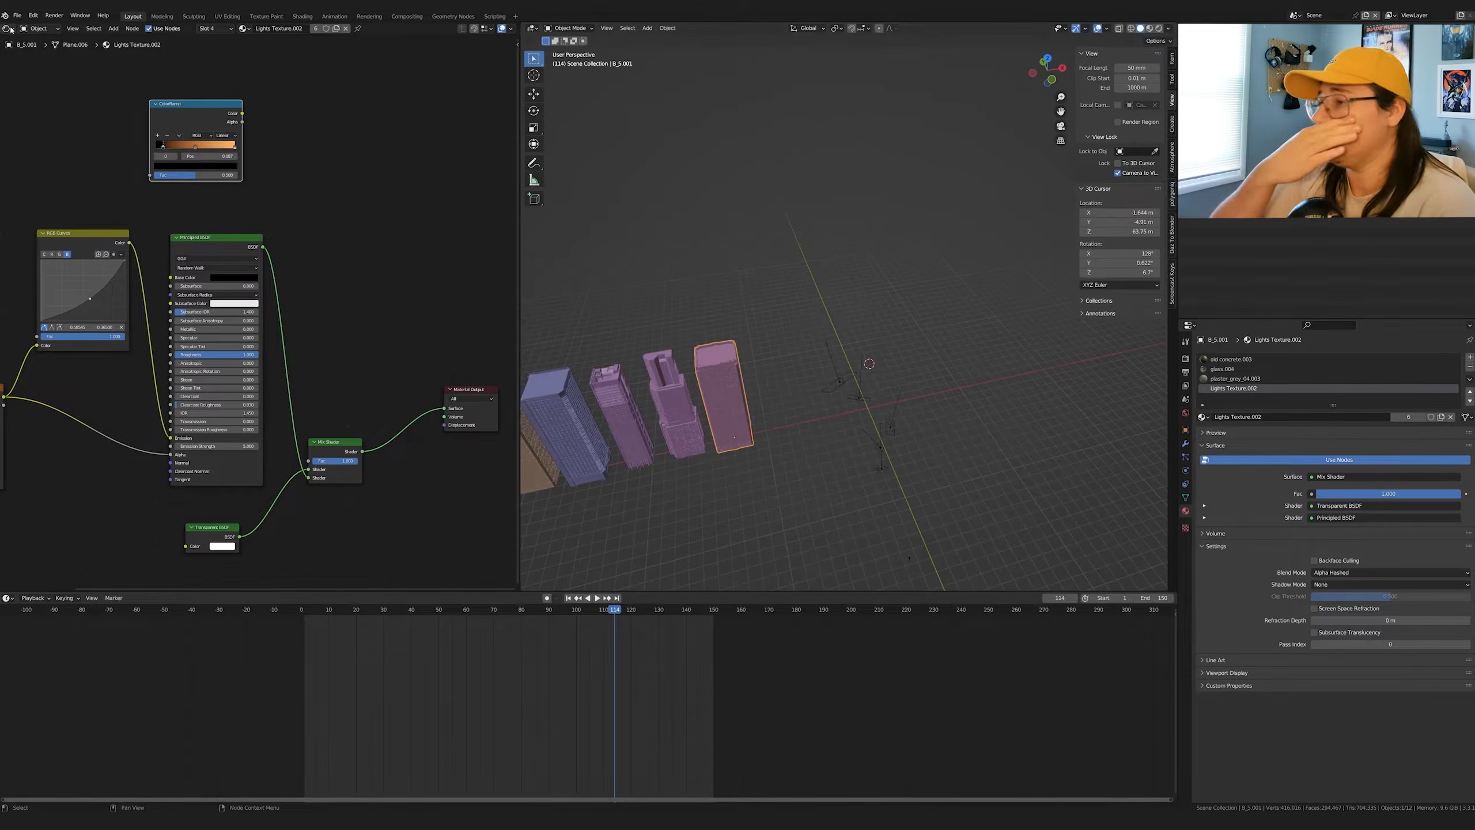
left_click(25, 56)
key("KP_0")
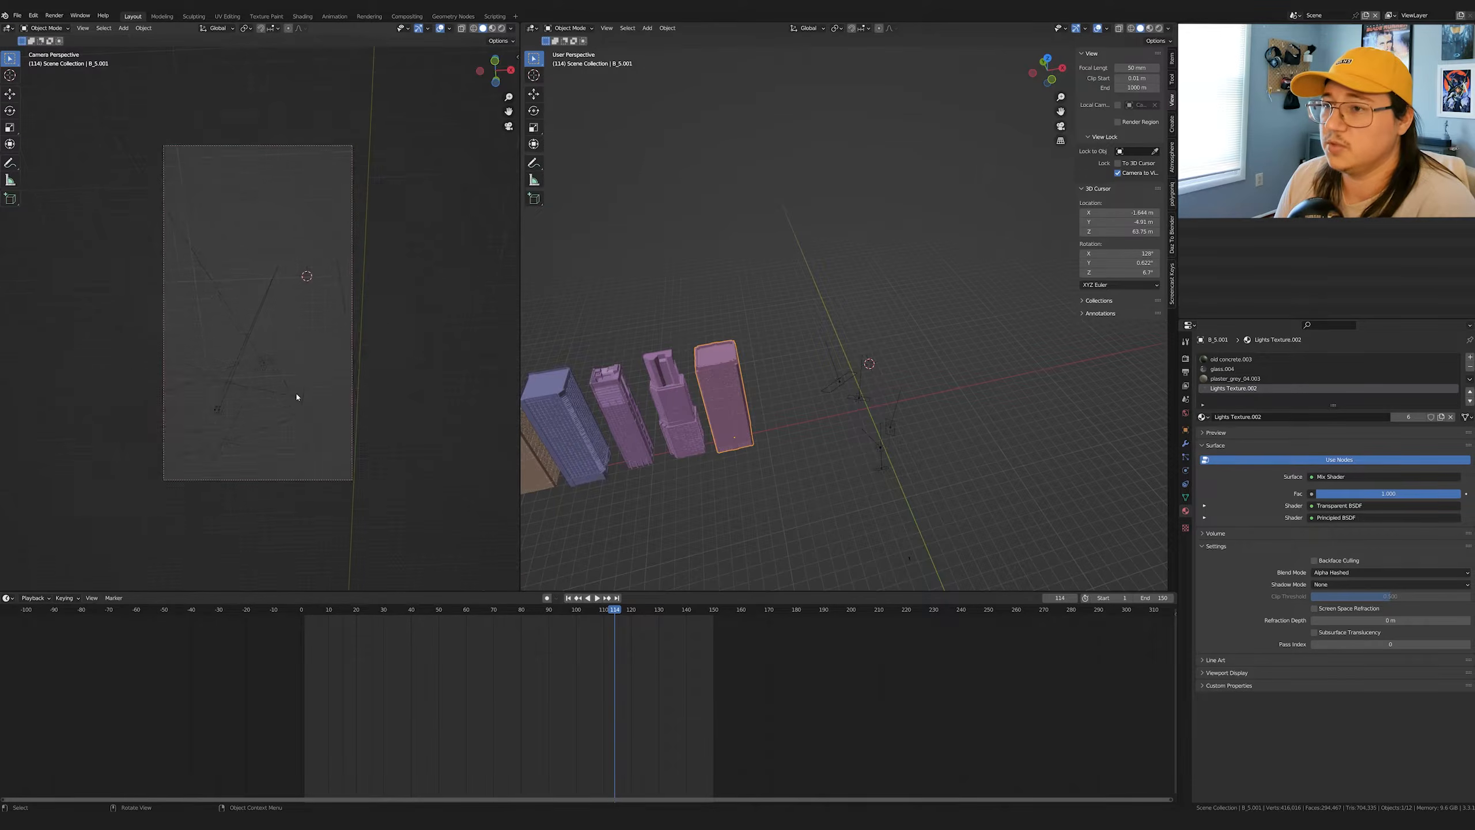
left_click_drag(764, 591, 766, 723)
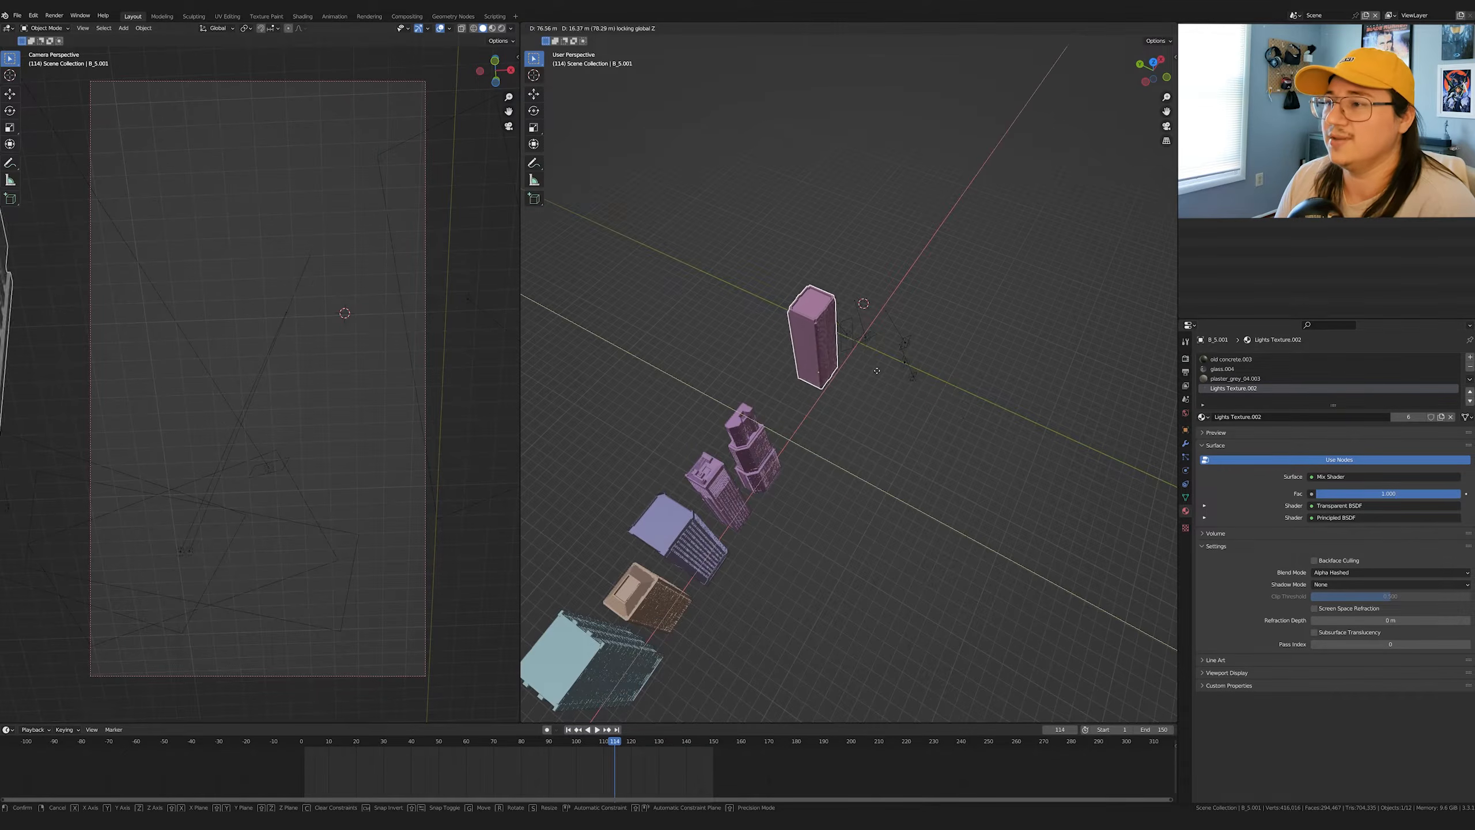
- Move the pink box-shaped tower across the ground plane in front of the camera and rotate it about Z to angle its facade
left_click(907, 348)
key("r")
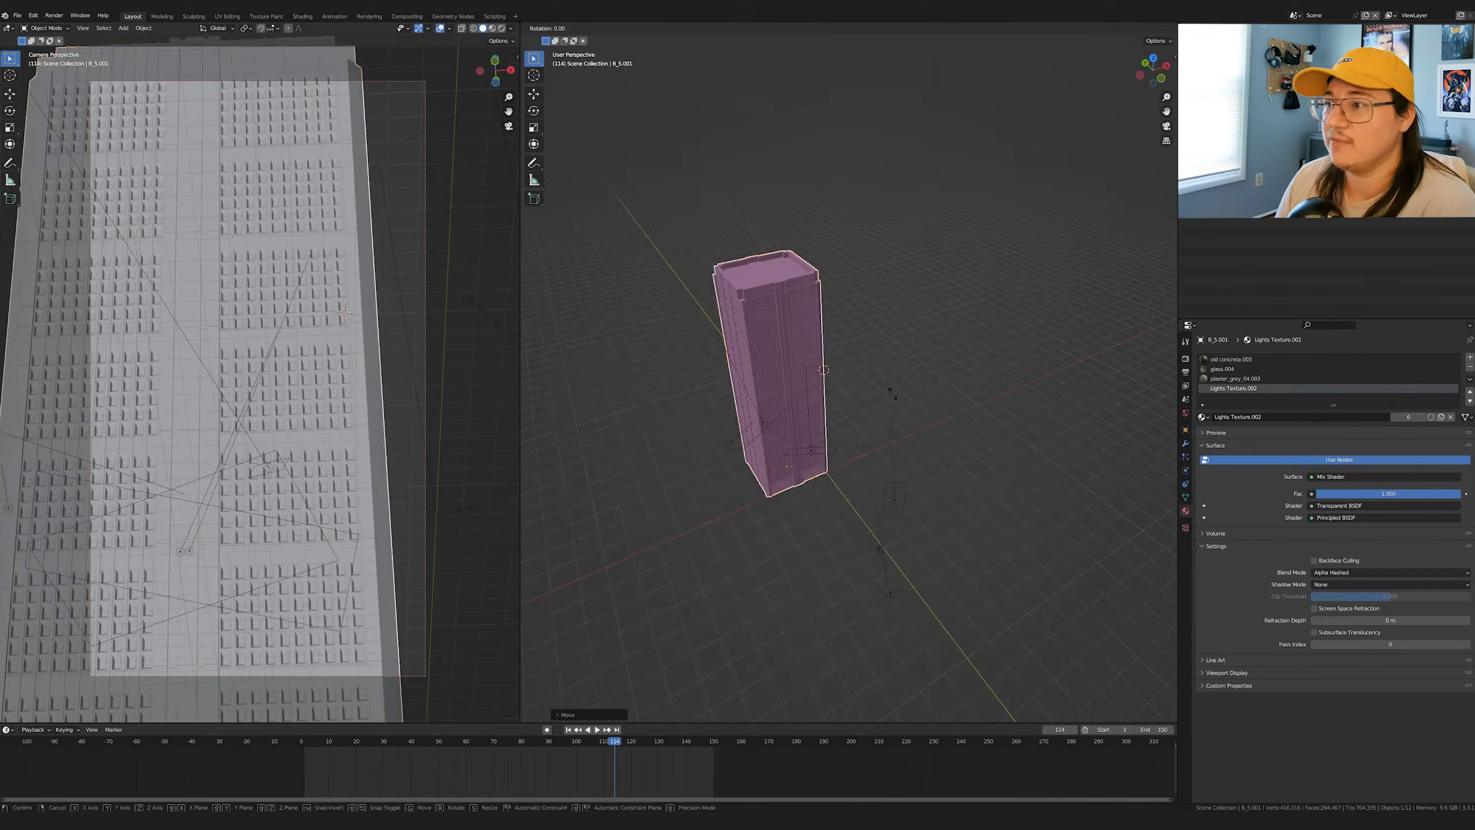
key("z")
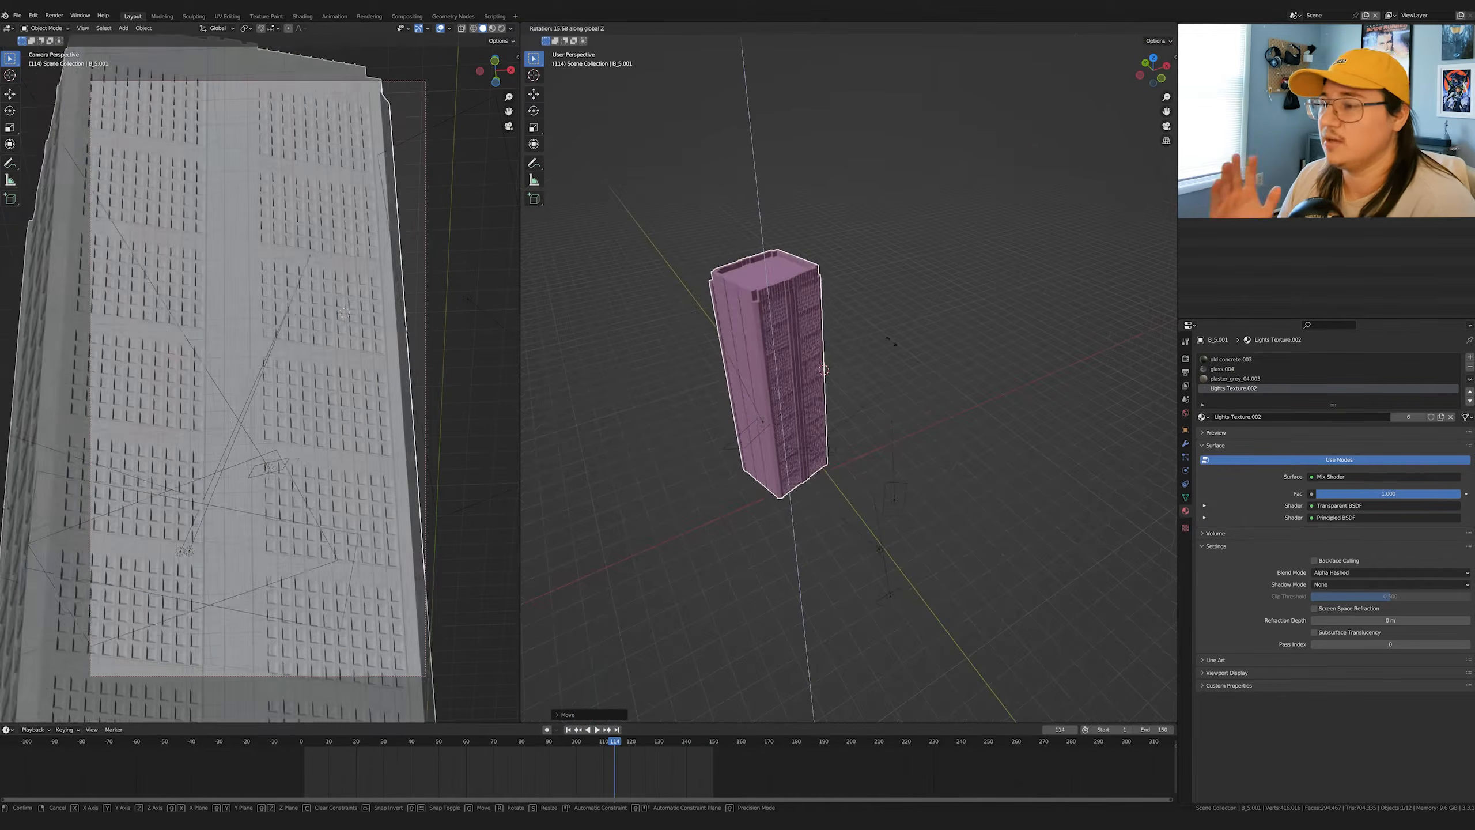
key("x")
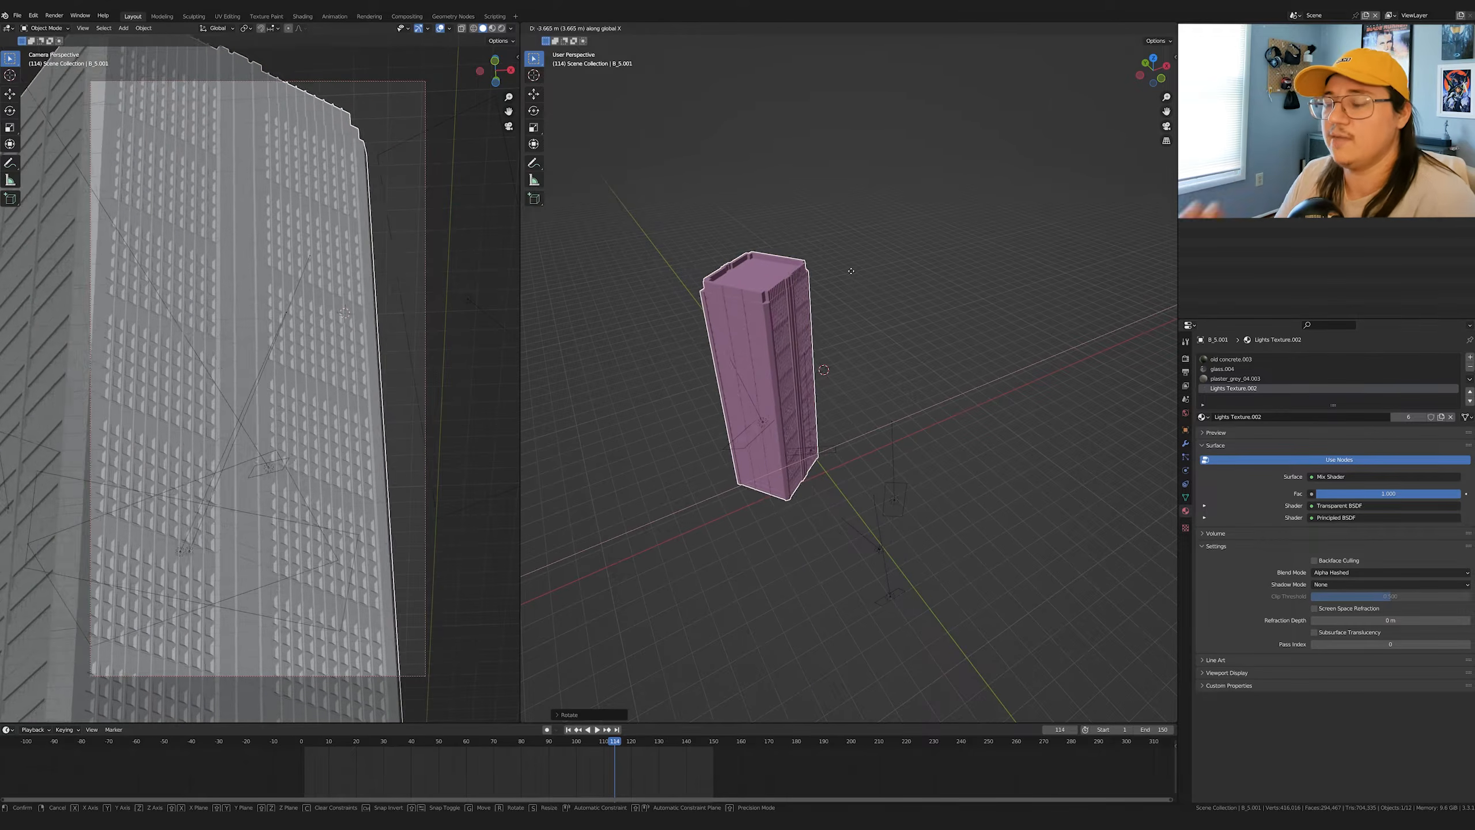
left_click(842, 270)
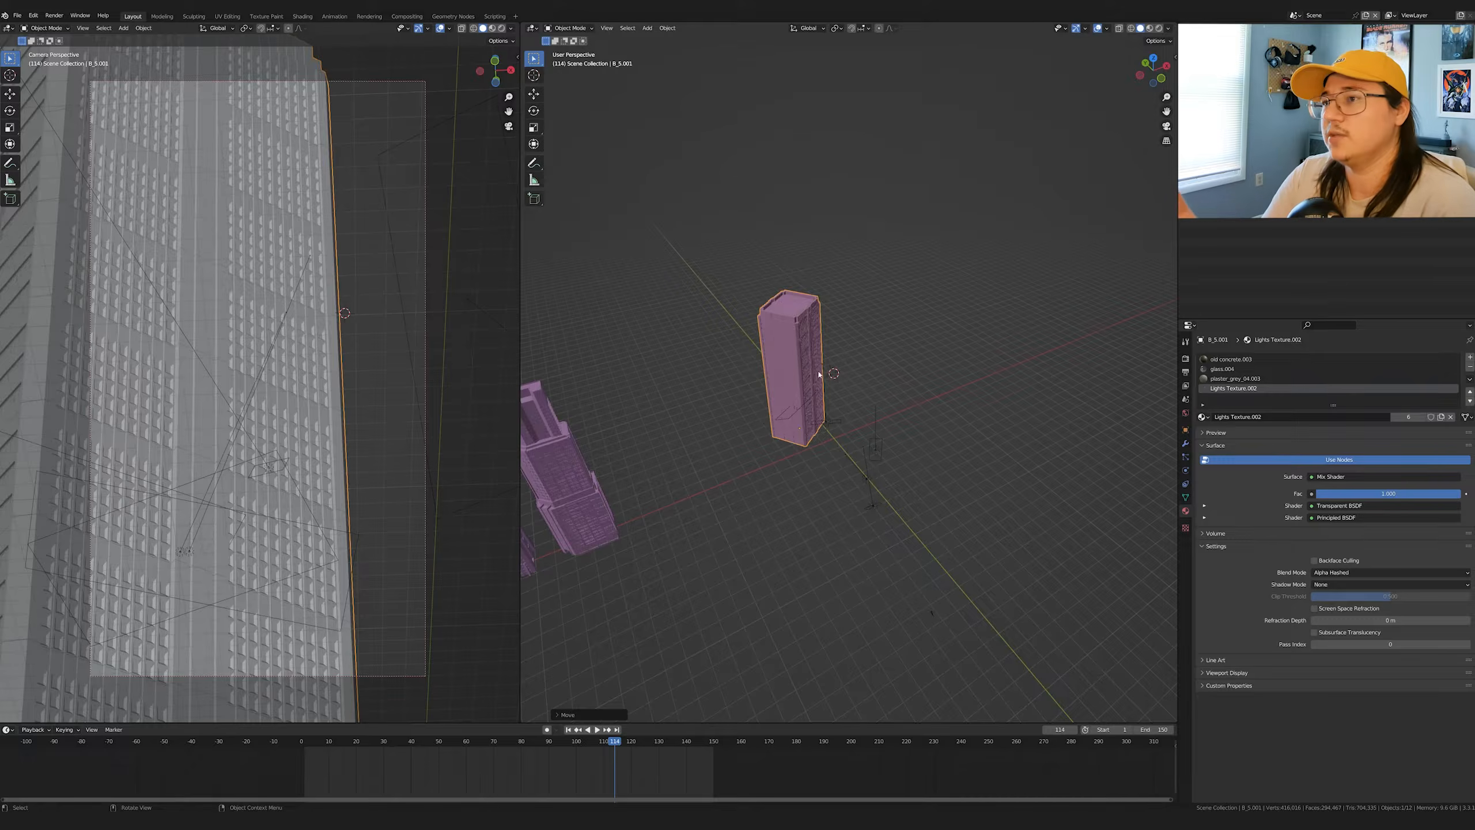
key("shift+z")
left_click(771, 396)
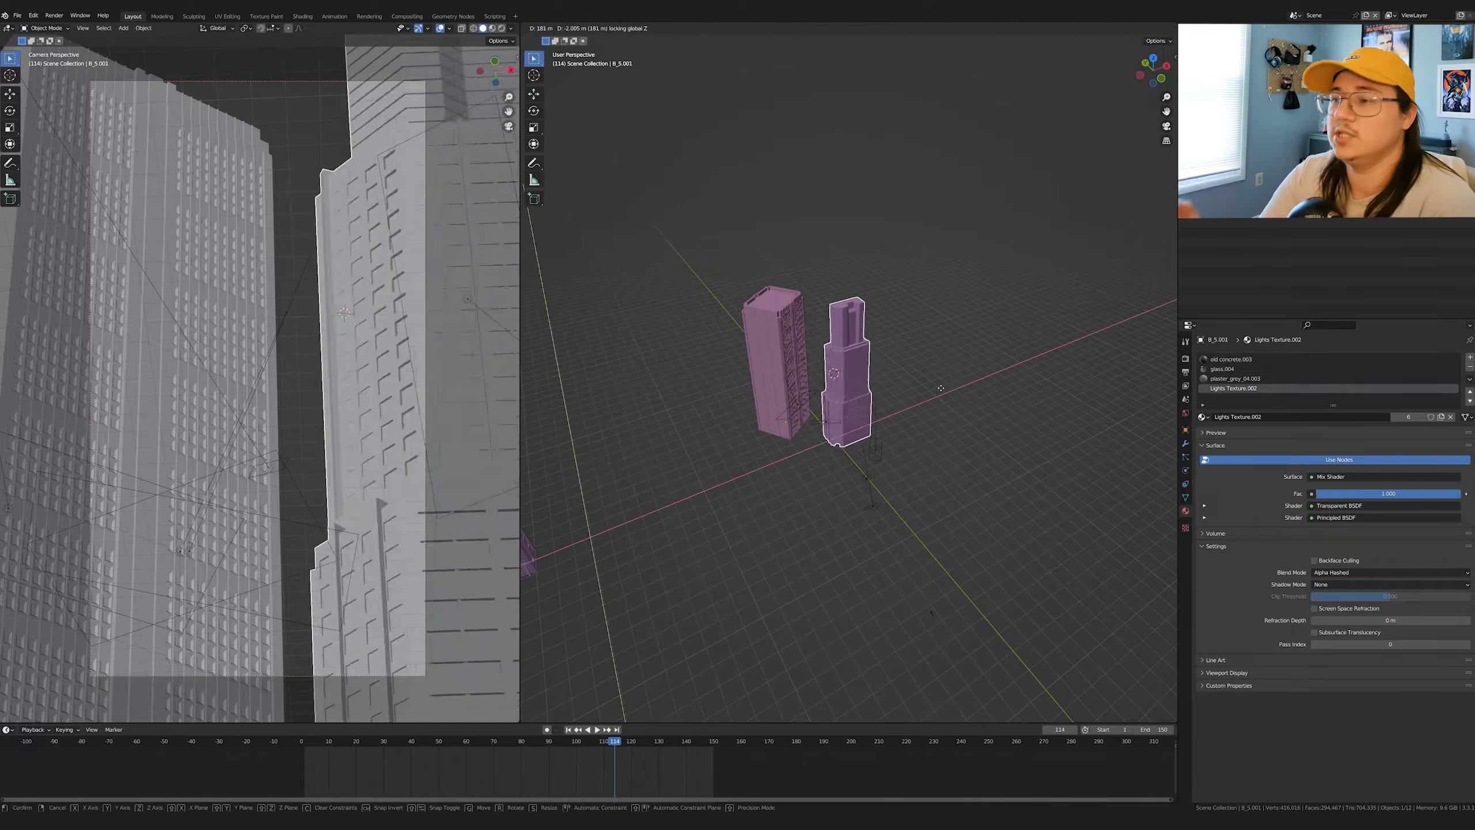
- Place the stepped tower beside the pink box-shaped tower by moving it across the ground plane
left_click(928, 414)
key("g")
key("shift+z")
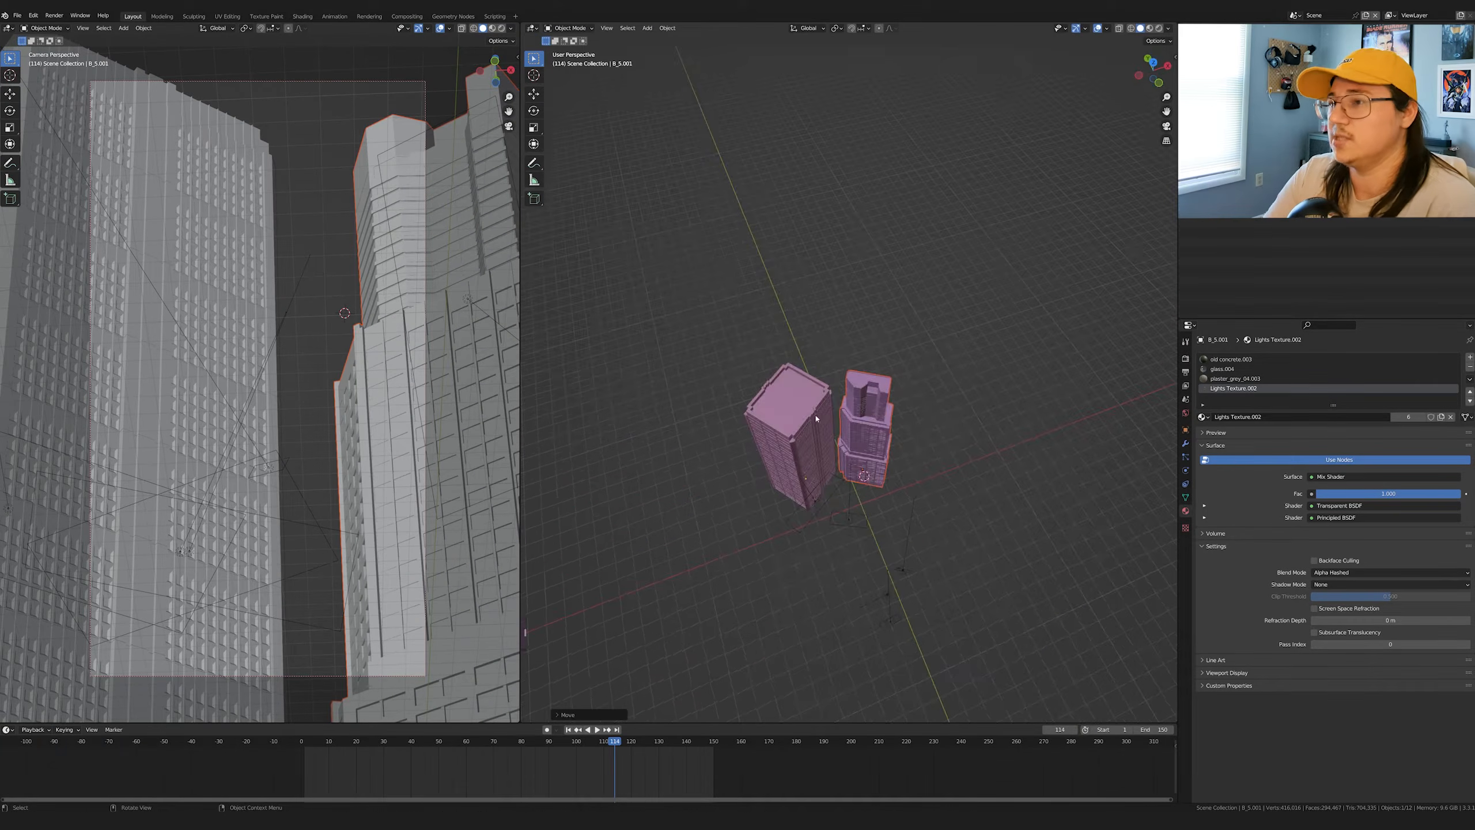
- Select the teal building at the end of the row and move it across the ground plane to the placed towers
middle_click_drag(676, 500, 886, 453, "shift")
left_click(791, 442)
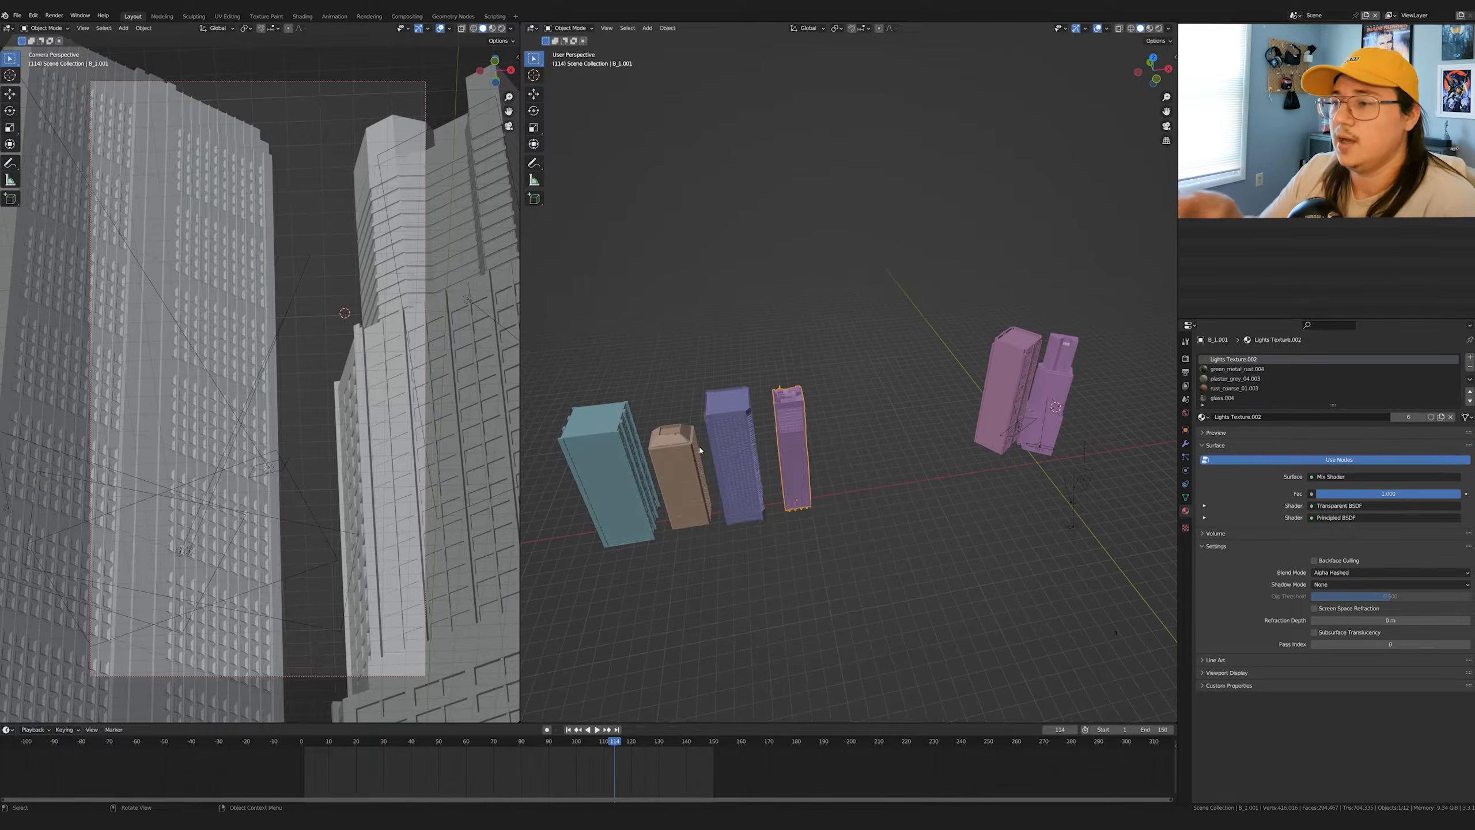
left_click(736, 458)
scroll(825, 466, "up", 4)
scroll(825, 466, "down", 2)
left_click(584, 511)
middle_click_drag(584, 511, 890, 452, "shift")
left_click(870, 482)
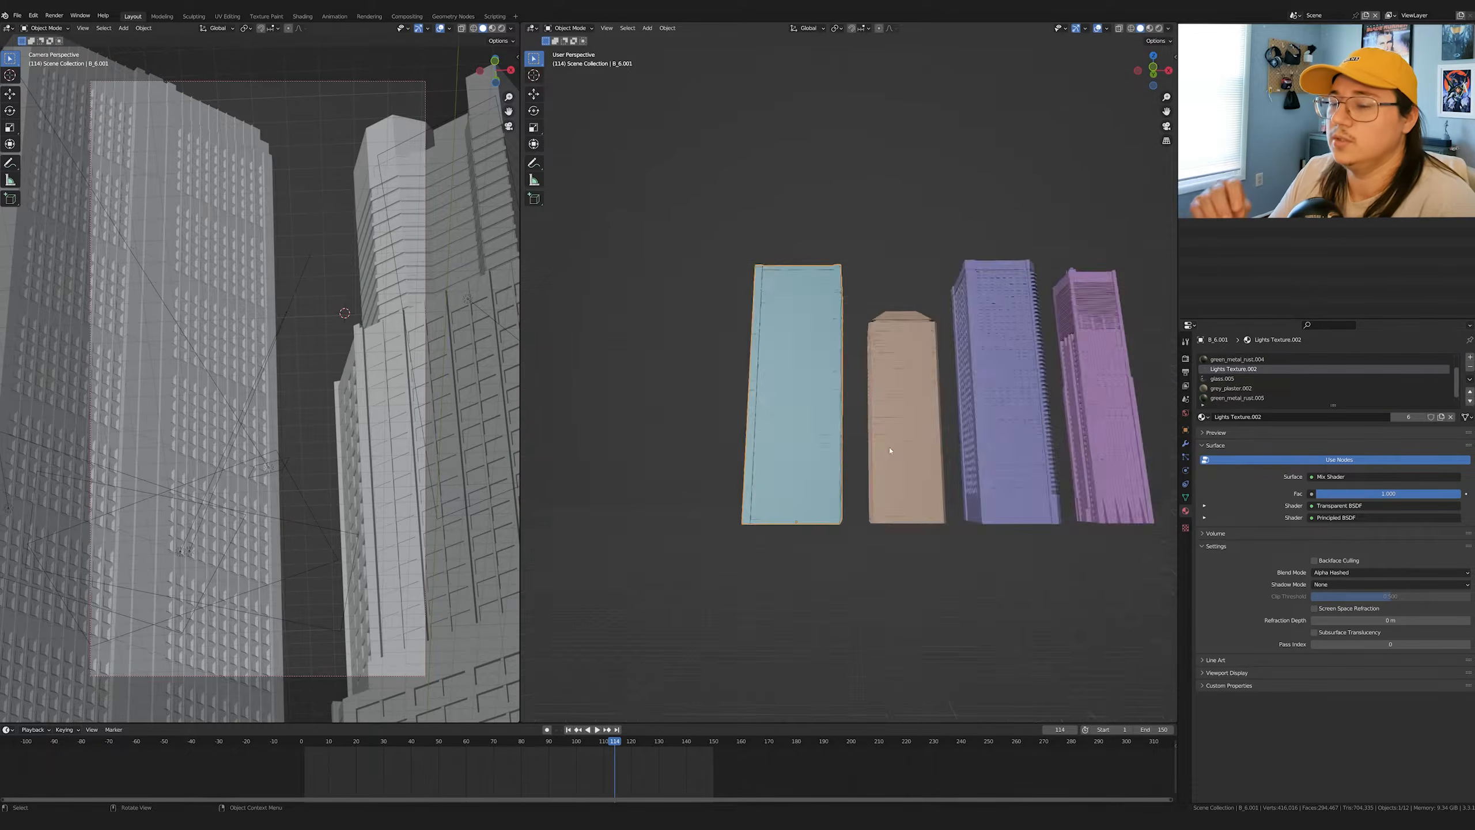
scroll(890, 452, "up", 3)
scroll(890, 452, "down", 3)
middle_click_drag(980, 466, 739, 502)
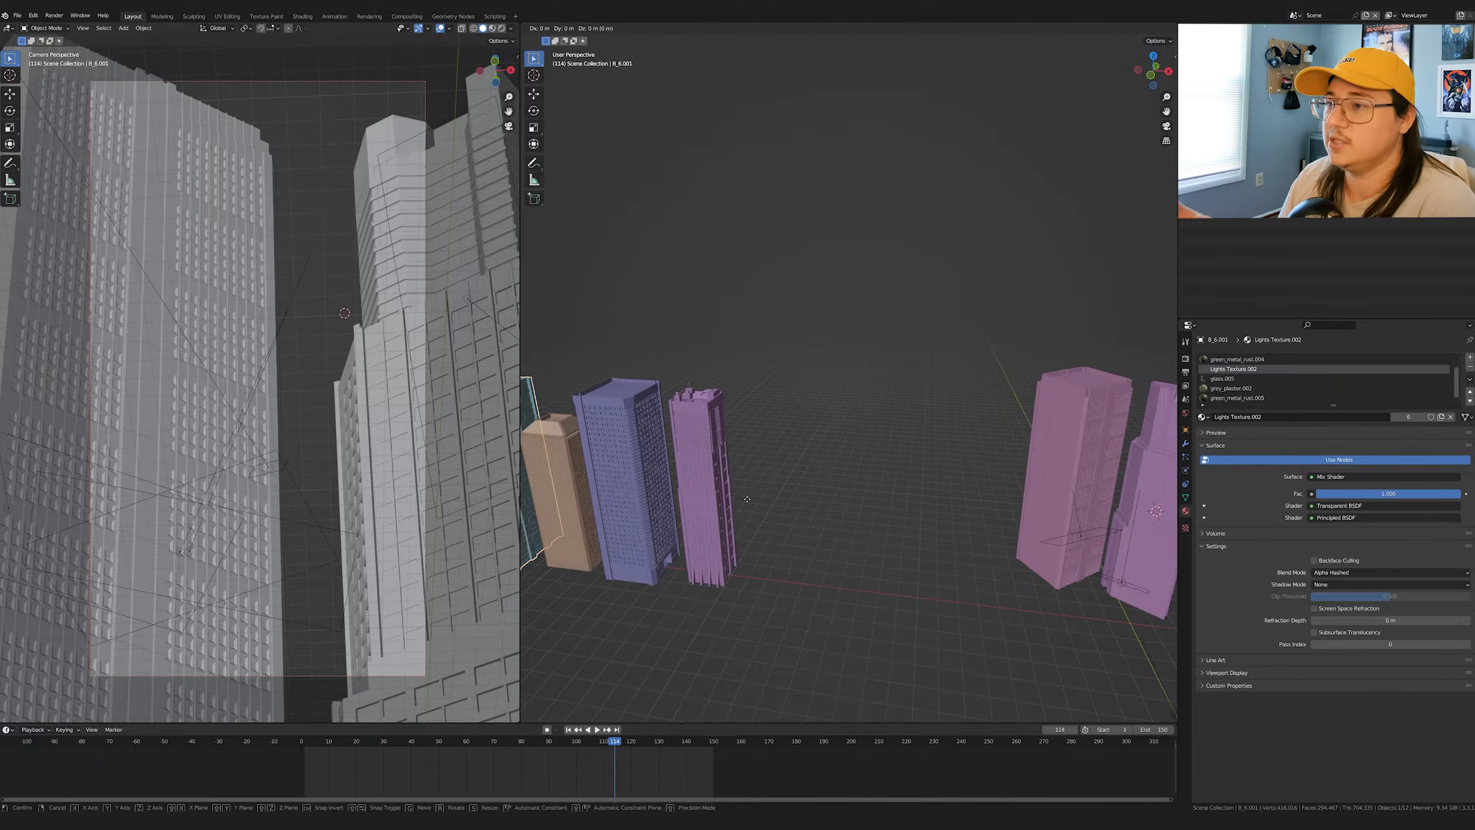
key("shift+z")
left_click(1132, 517)
middle_click_drag(1148, 520, 900, 502, "shift")
left_click(912, 506)
key("h")
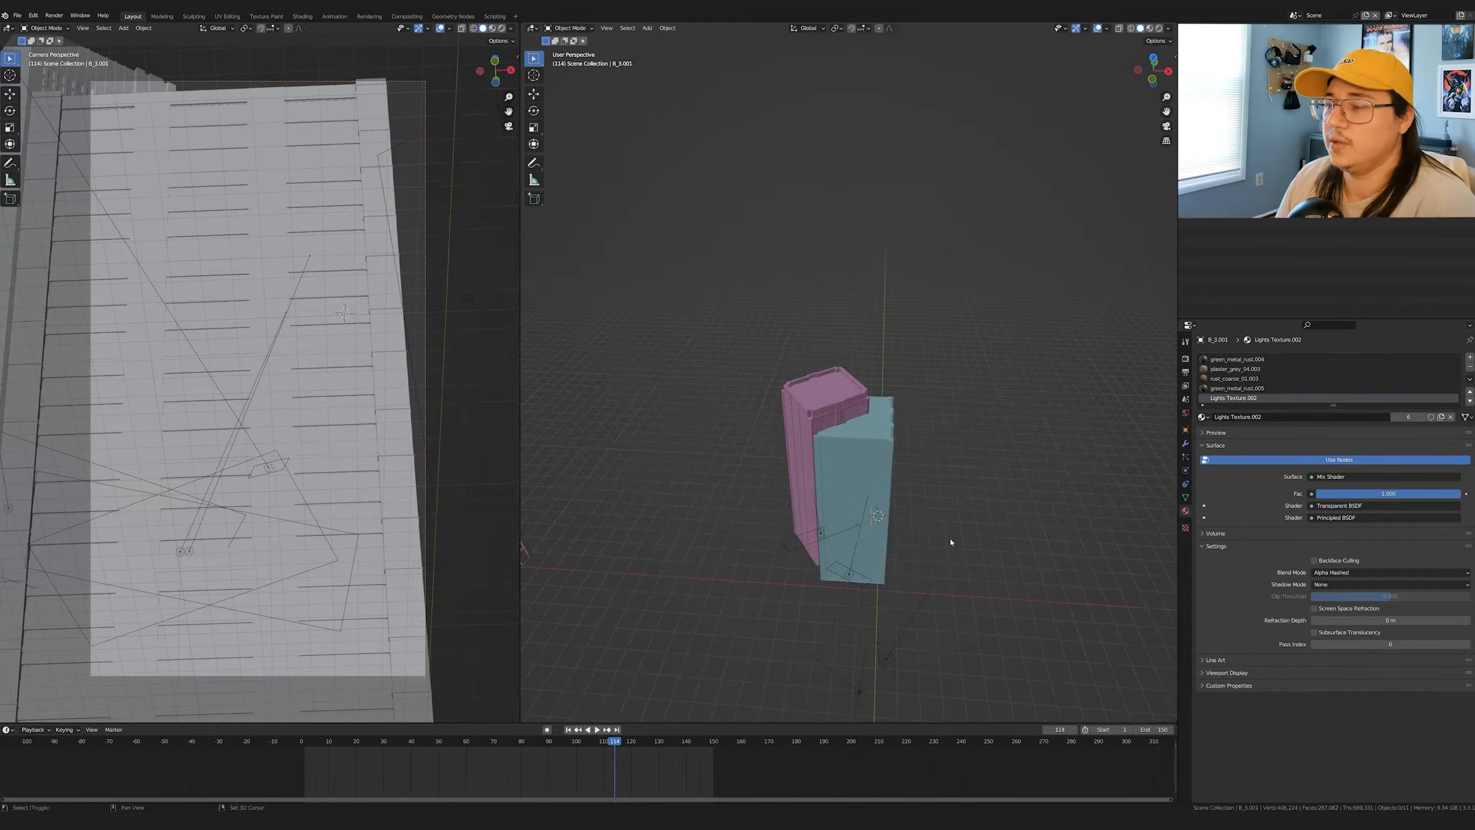
key("ctrl+z")
key("ctrl+z")
- Show the main viewport in wireframe and move the stepped tower across the ground plane, clear of the teal building
left_click(921, 451)
key("g")
key("shift+z")
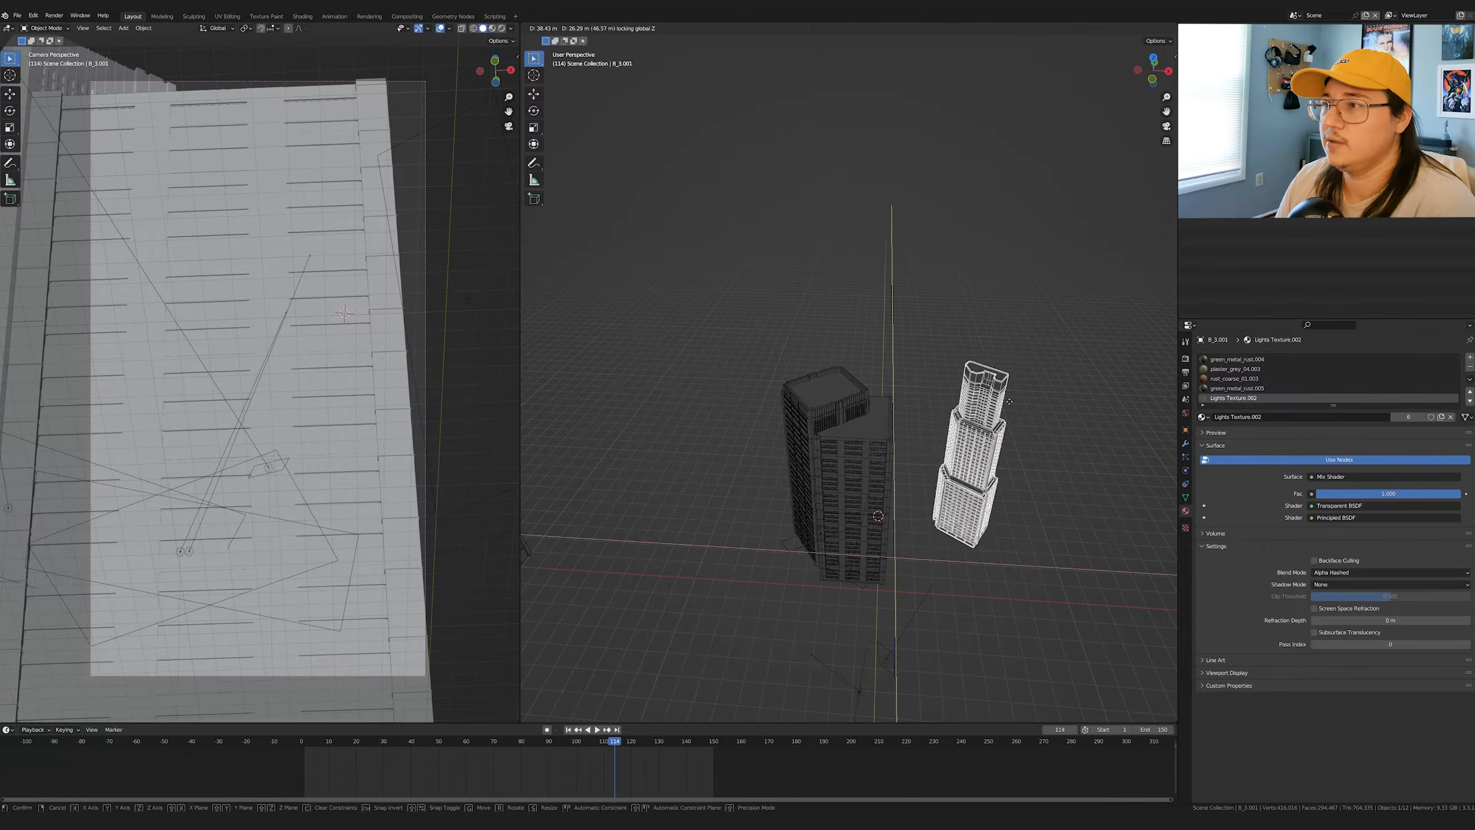
- Reposition the teal building on the ground plane and rotate it slightly about the Z axis to fit the camera view
key("g")
key("shift+z")
key("z")
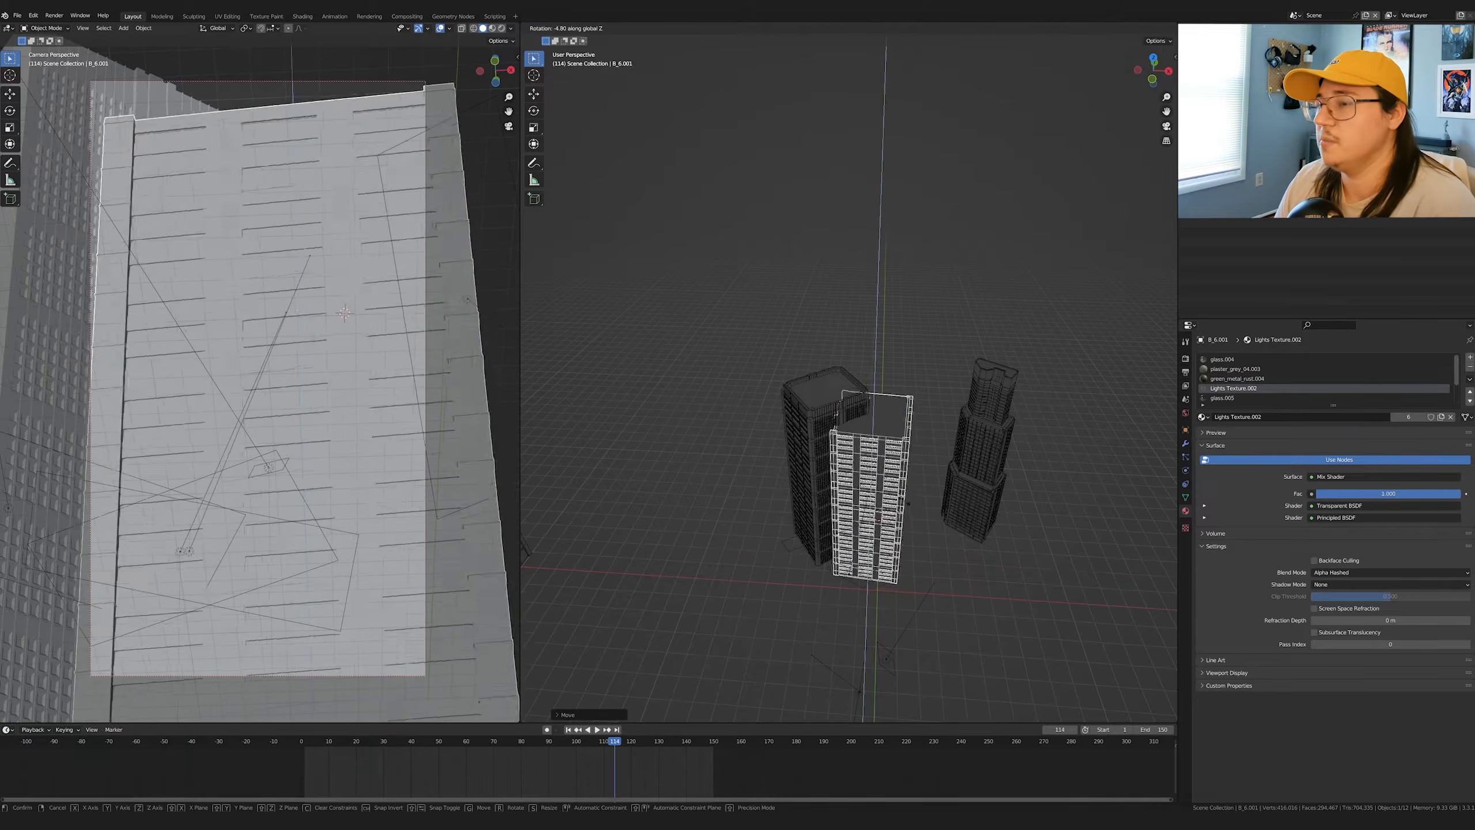
left_click(931, 441)
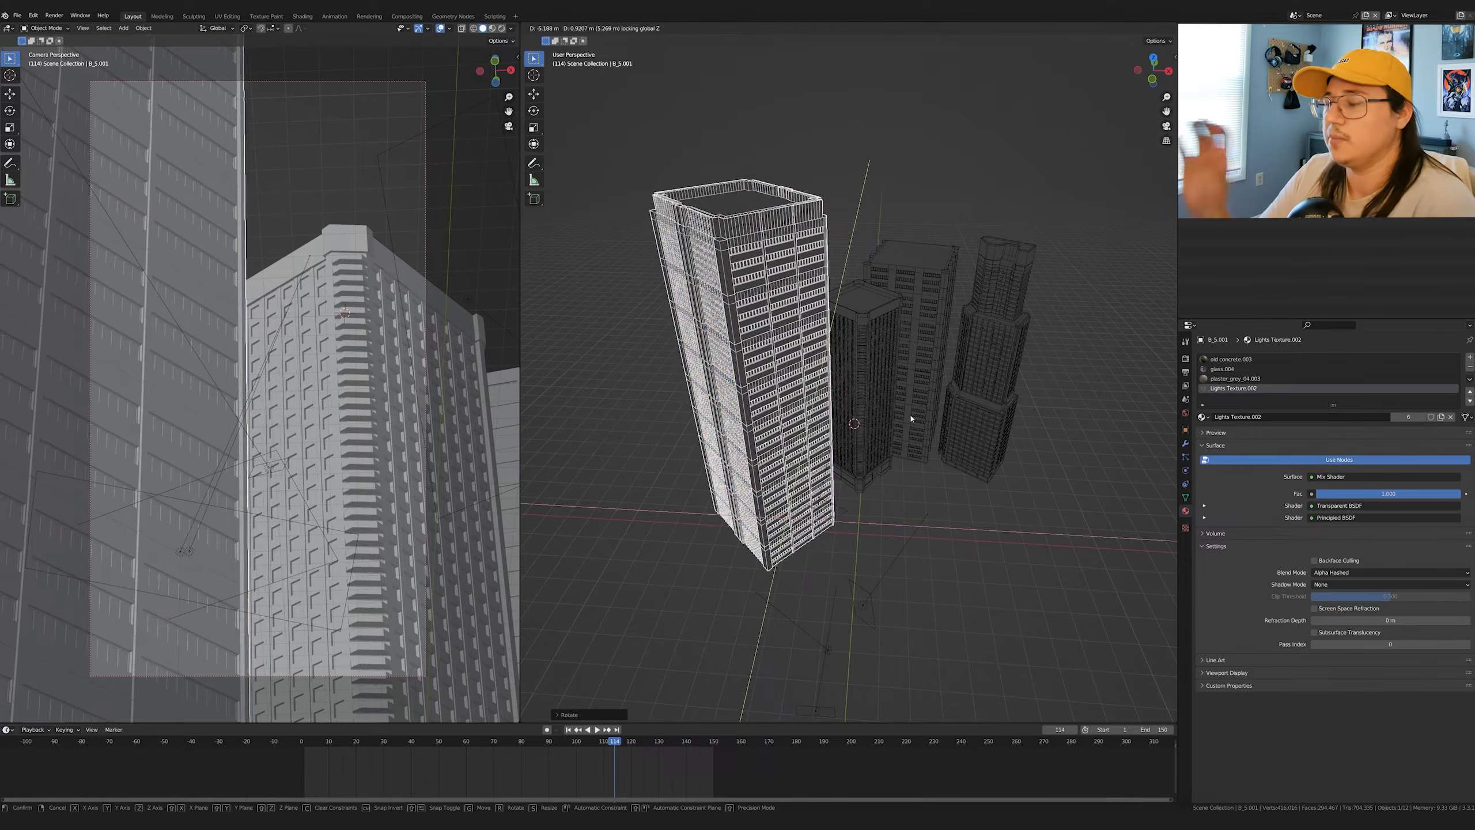
- Shift the pink tower and the teal building across the ground plane so the tower behind shows between them in the camera view
left_click(911, 417)
left_click(934, 349)
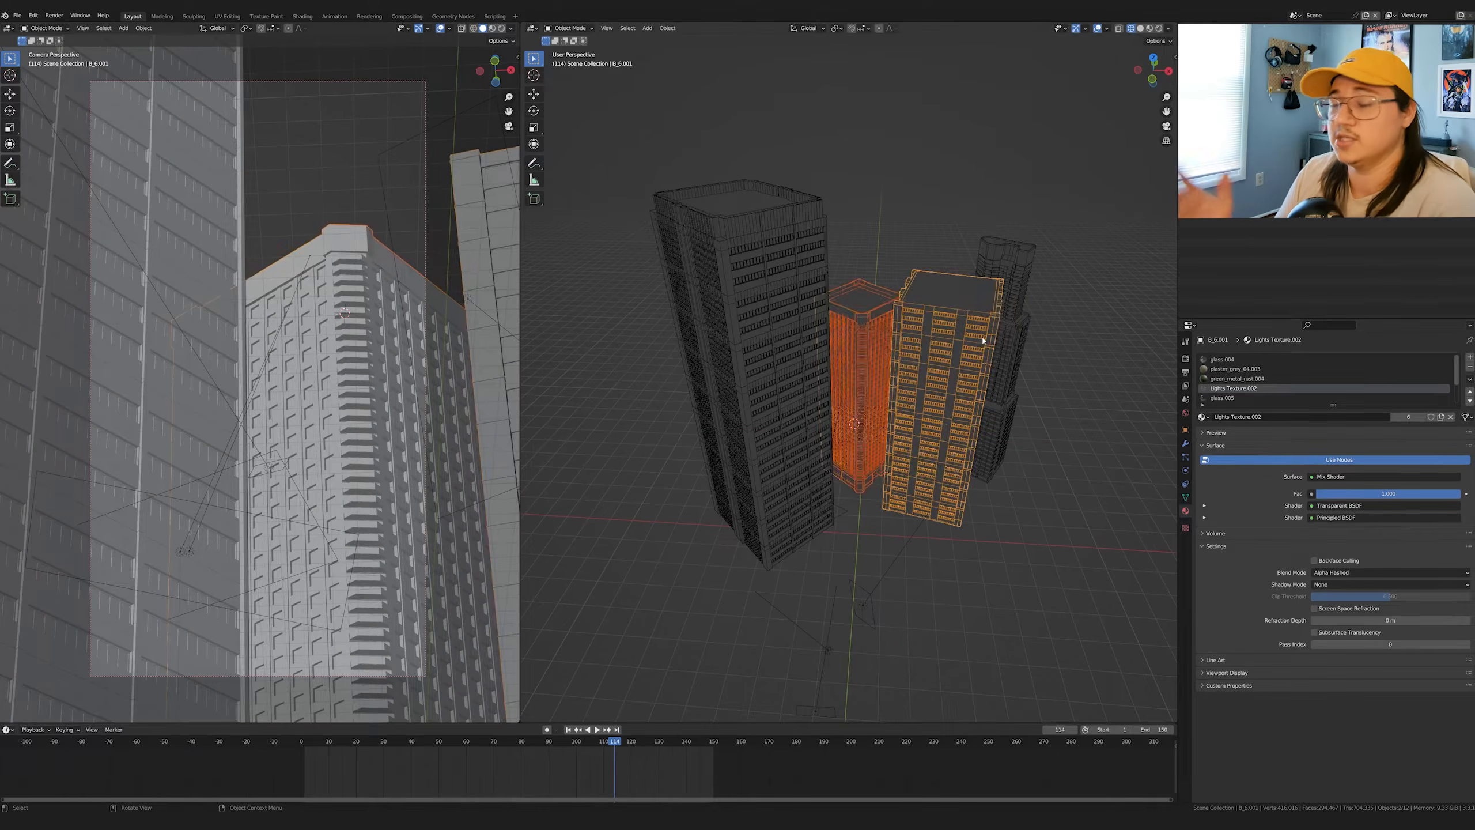
key("g")
key("shift+z")
left_click(961, 337)
- Select the camera and play back its animation from the start of the timeline
left_click(797, 320)
left_click(327, 747)
key("space")
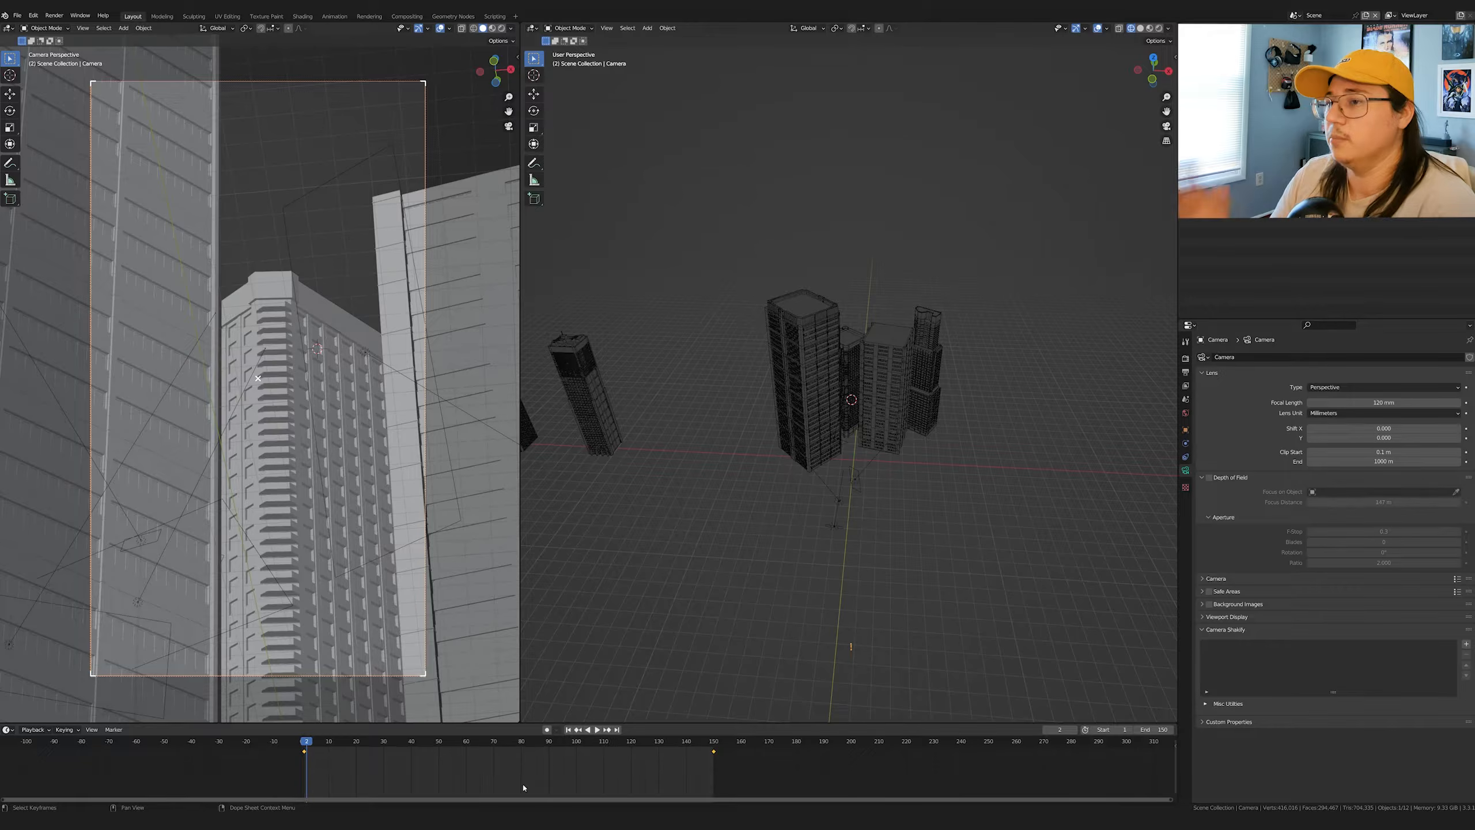
- Move the camera along Y and X at frame 150 to set a new end position for its animation
key("g")
key("y")
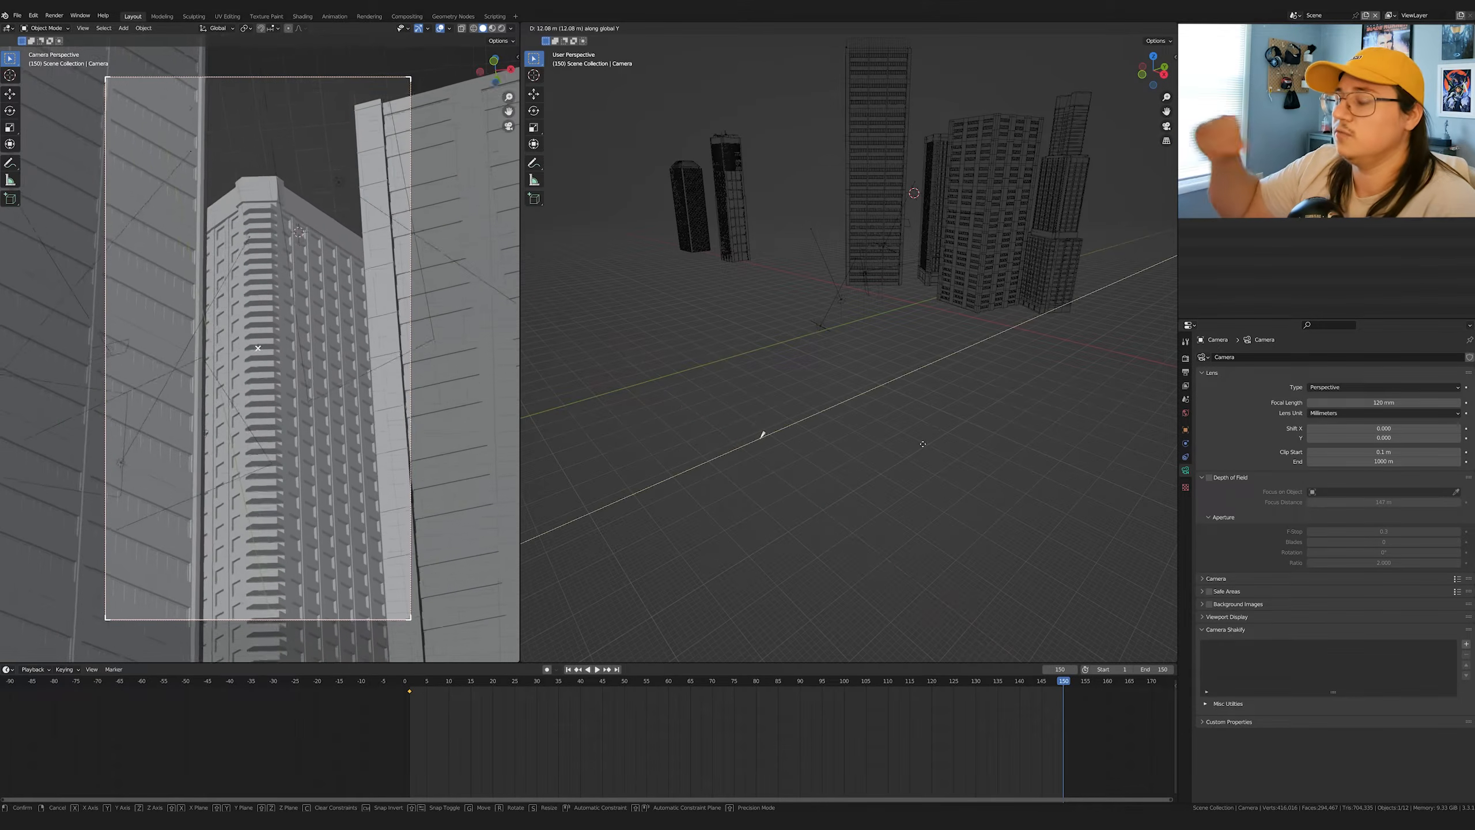
left_click(794, 419)
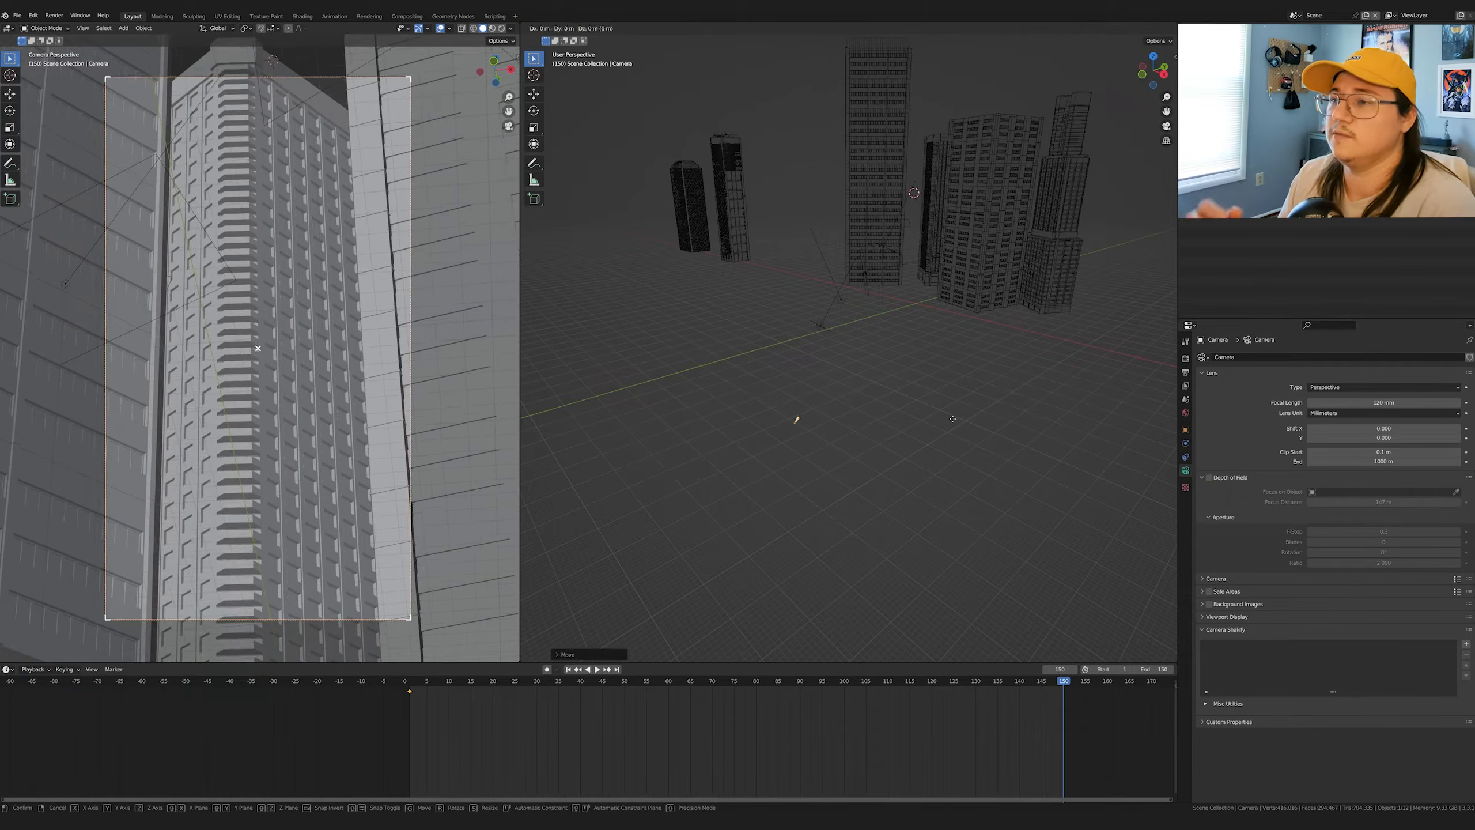
key("g")
key("x")
left_click(974, 439)
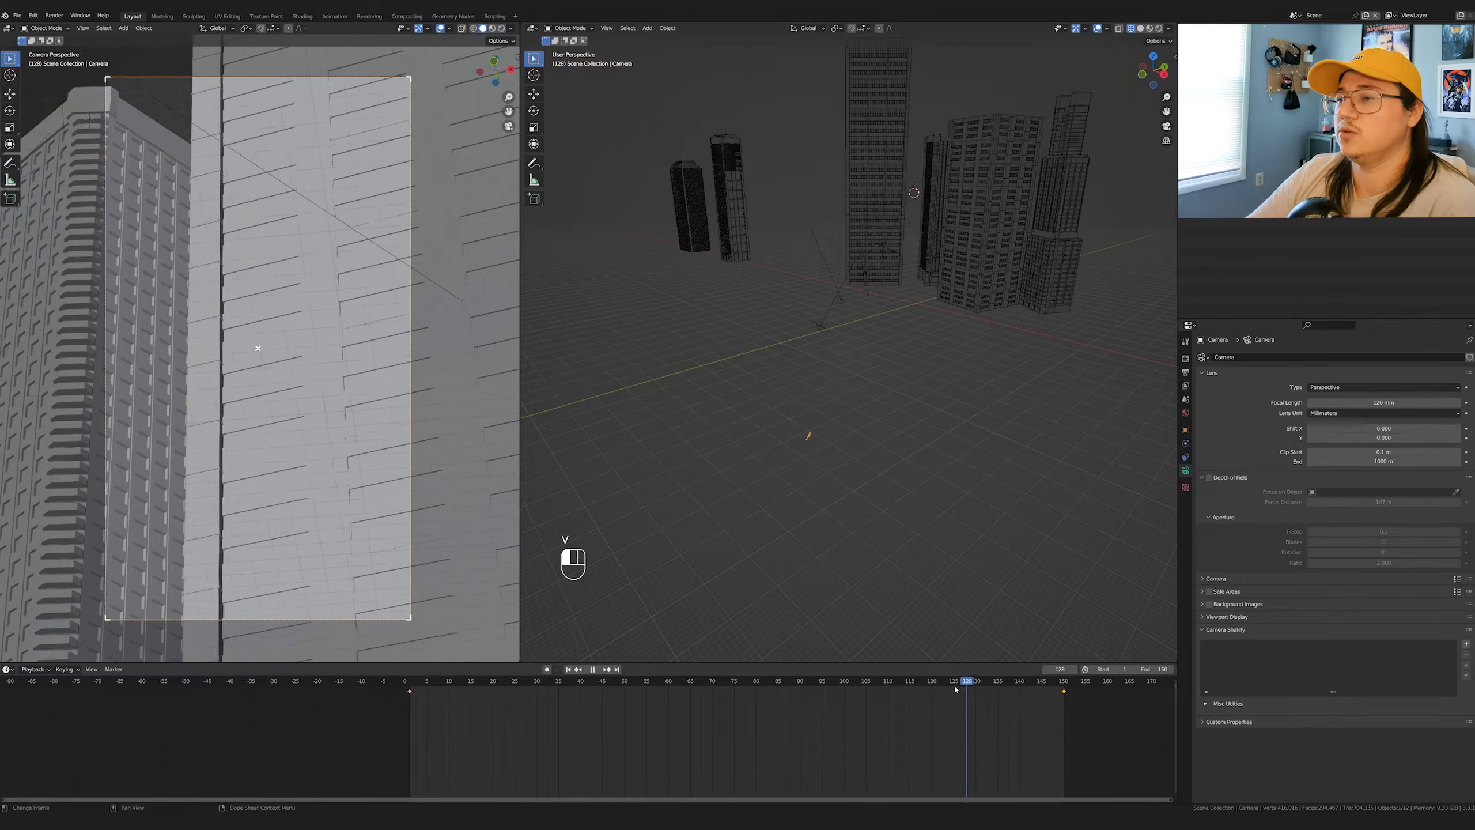
- Rewind to the first frame and play the revised camera move
left_click_drag(955, 689, 403, 685)
key("space")
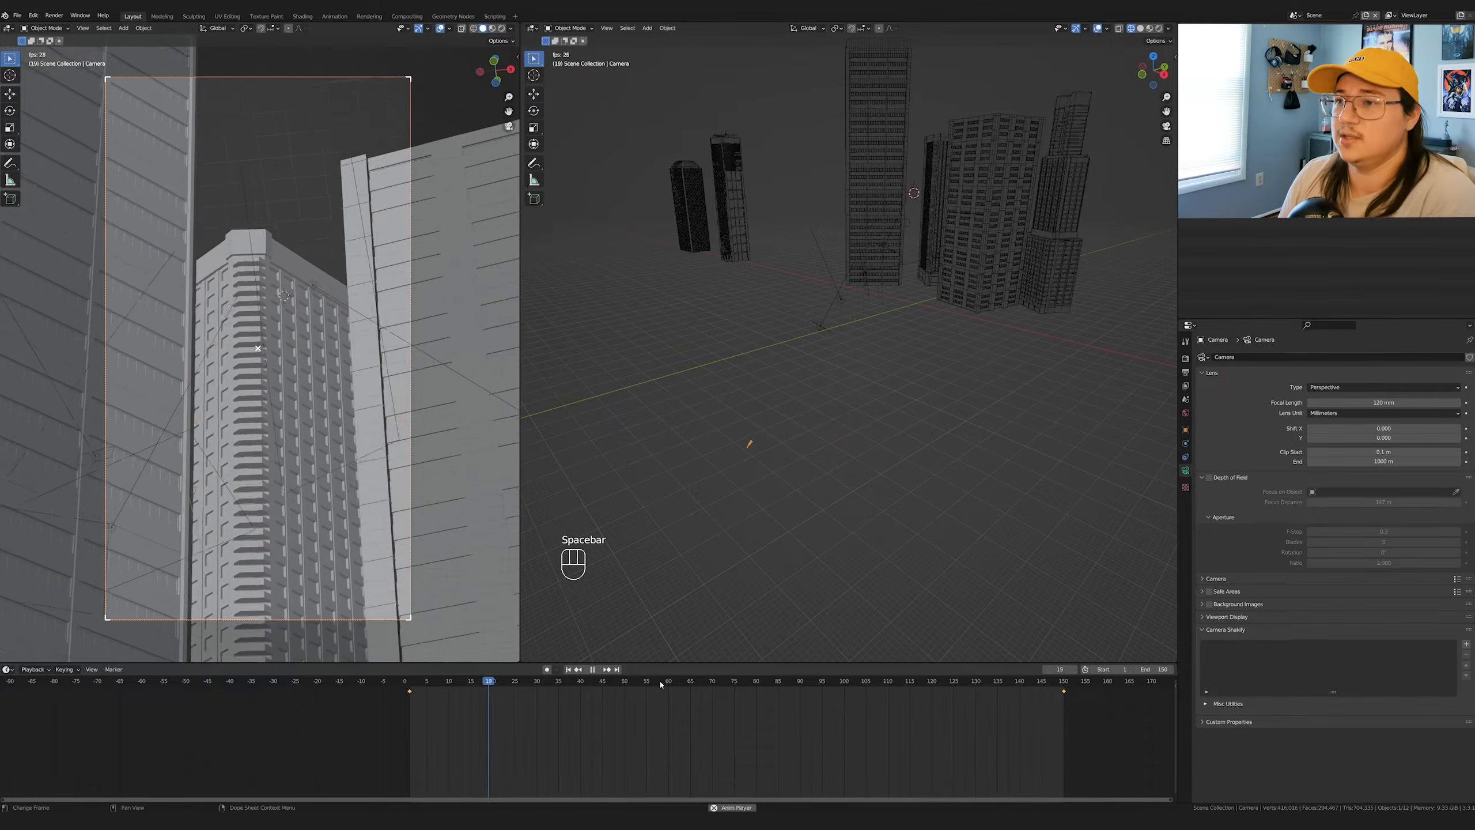
key("space")
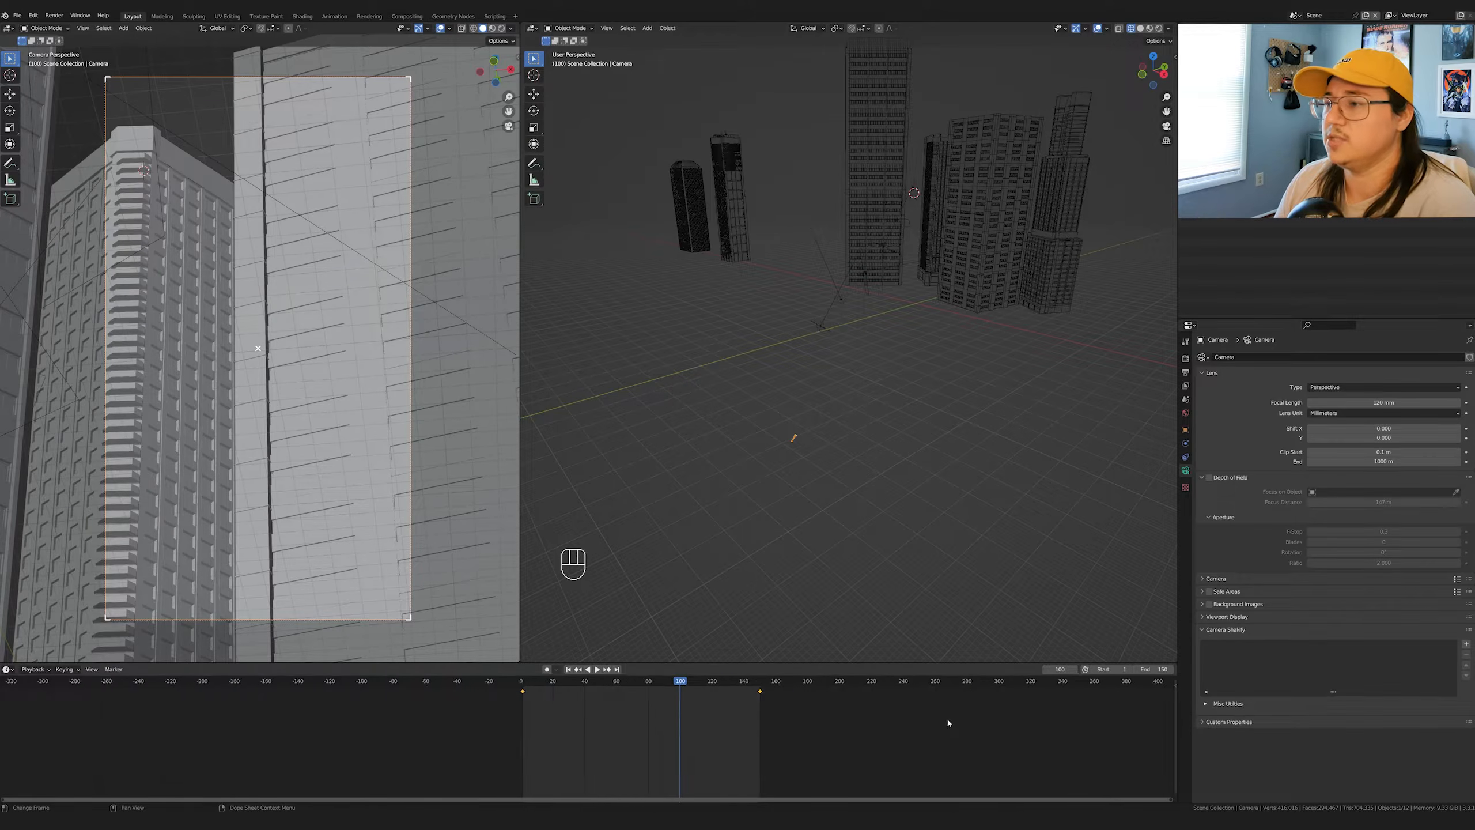
- Slow the camera move by extending its last keyframe to about frame 300 and keying the camera at frame 150
key("g")
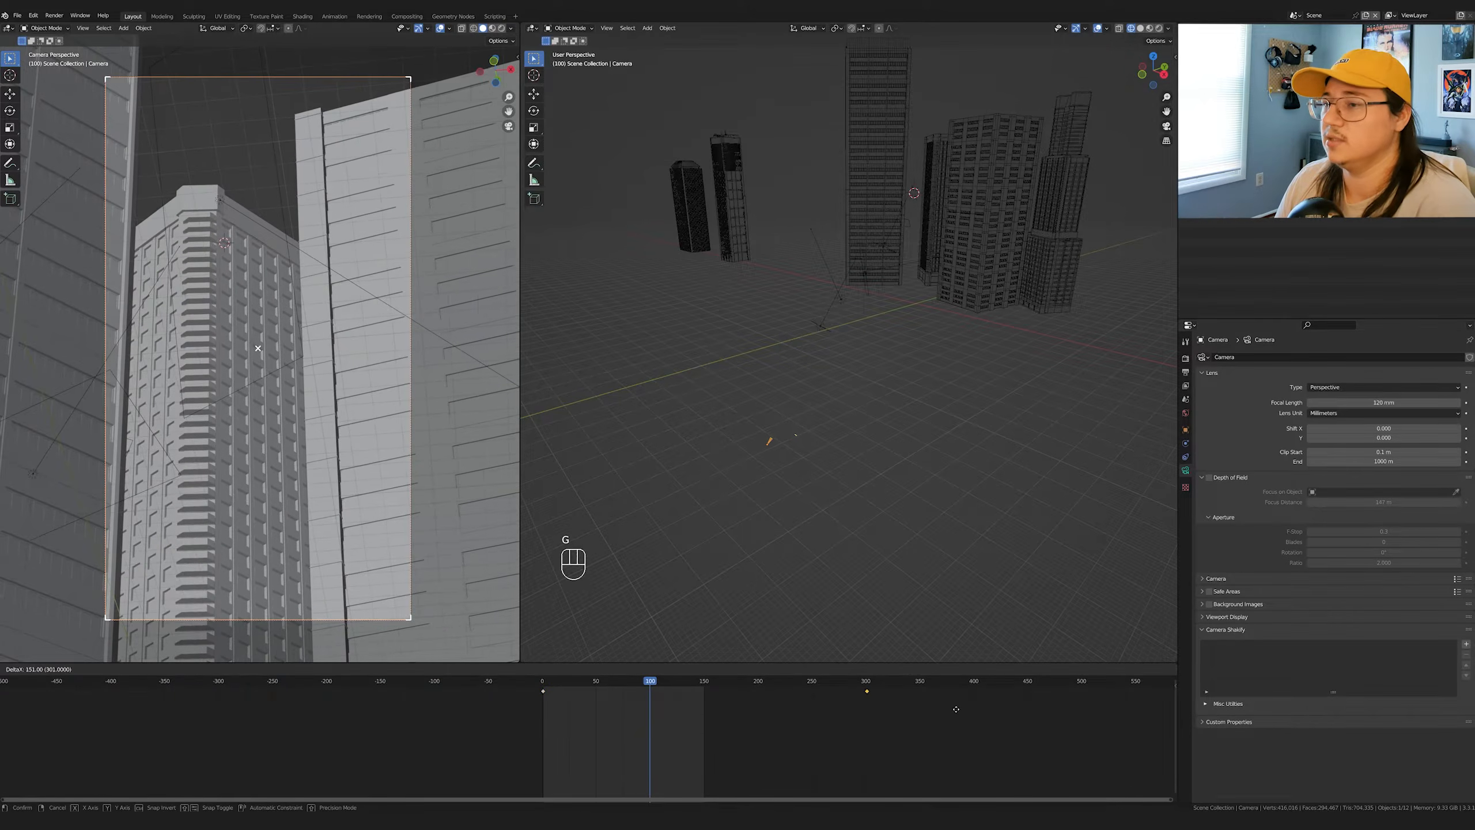
left_click(955, 708)
left_click(704, 681)
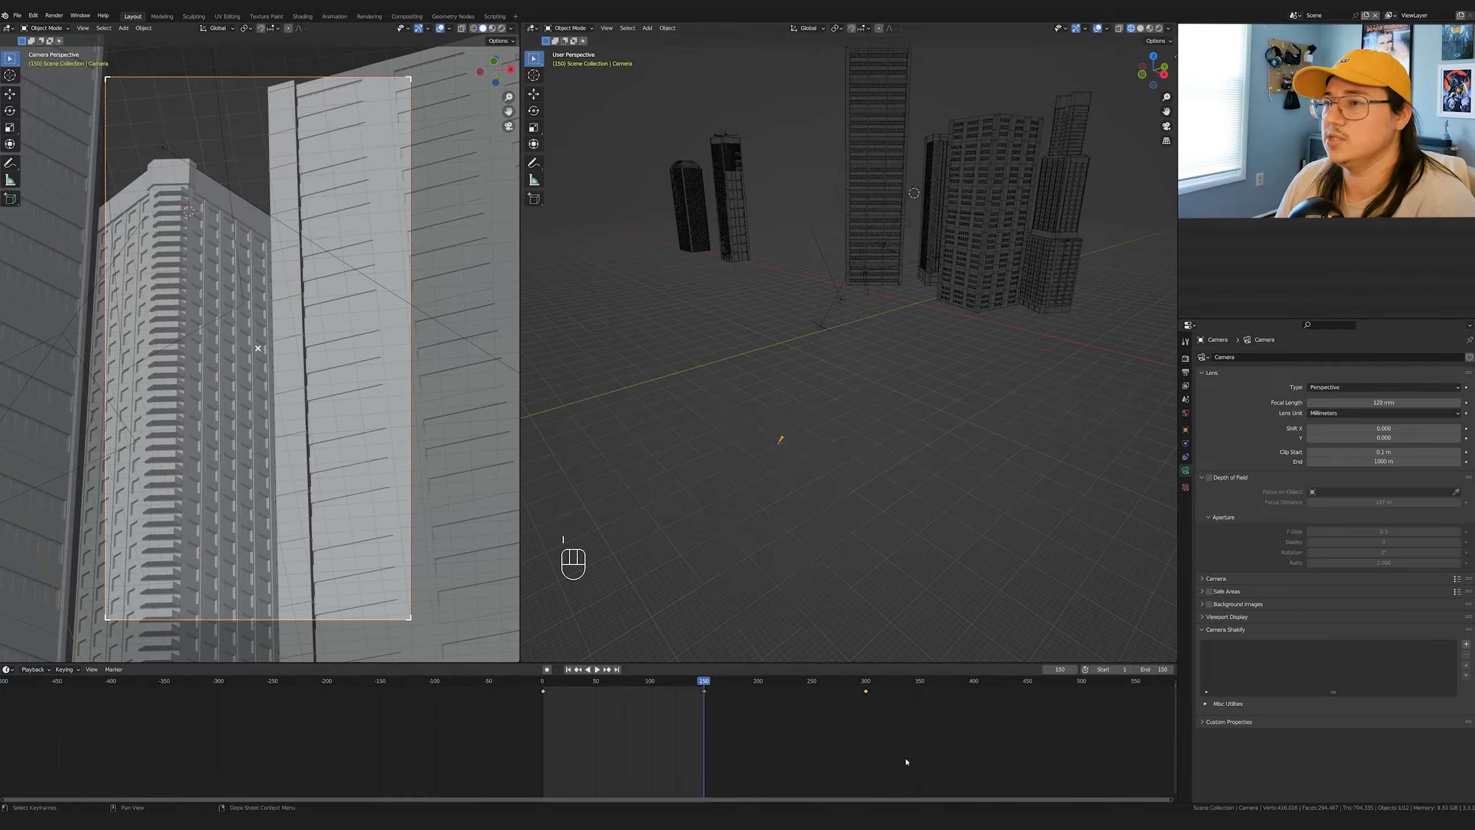
- Remove the camera keyframe beyond frame 150 and play the slower camera move from the start
left_click_drag(773, 679, 515, 681)
left_click_drag(812, 715, 451, 676)
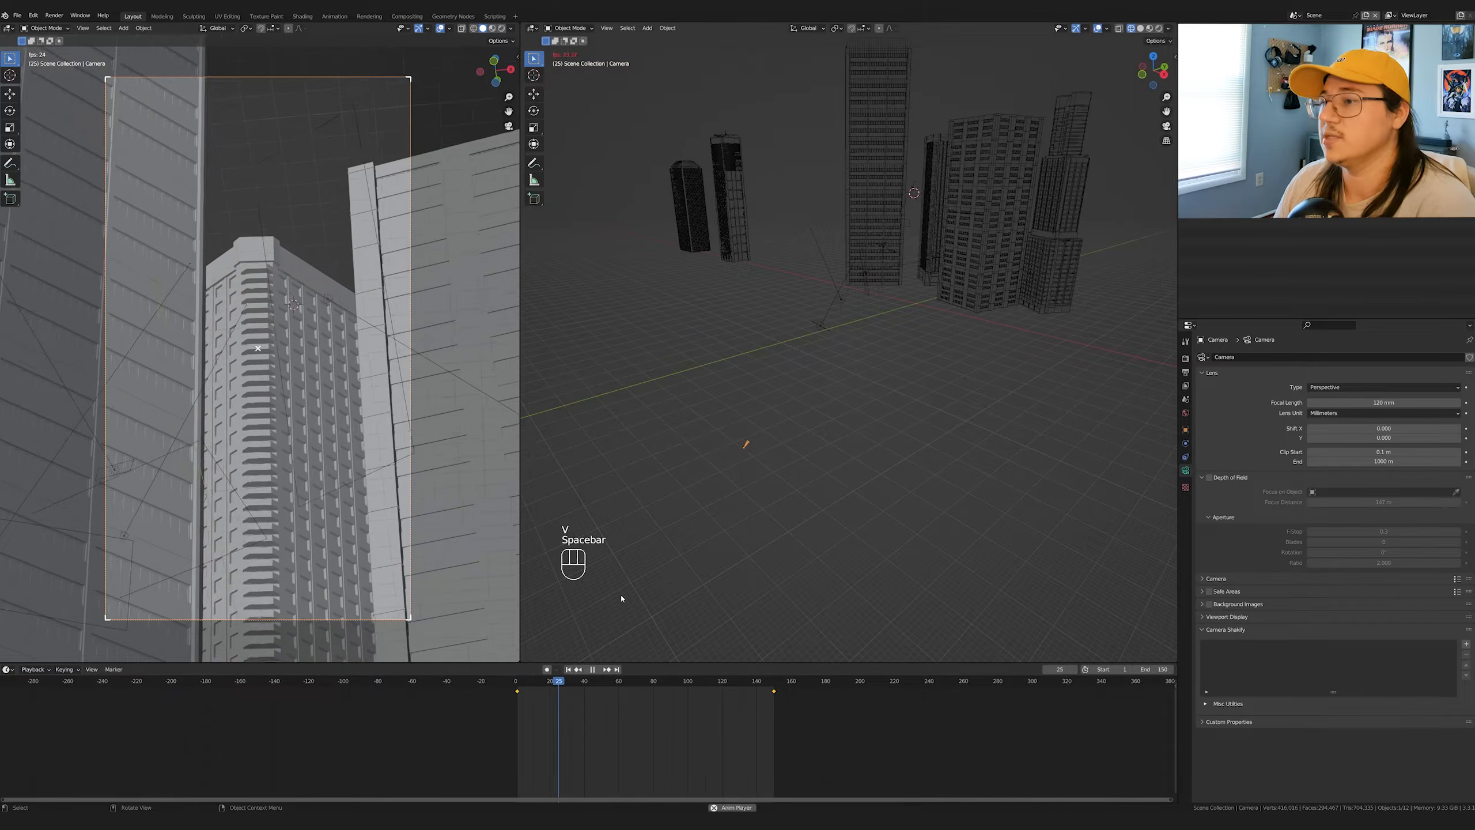
key("space")
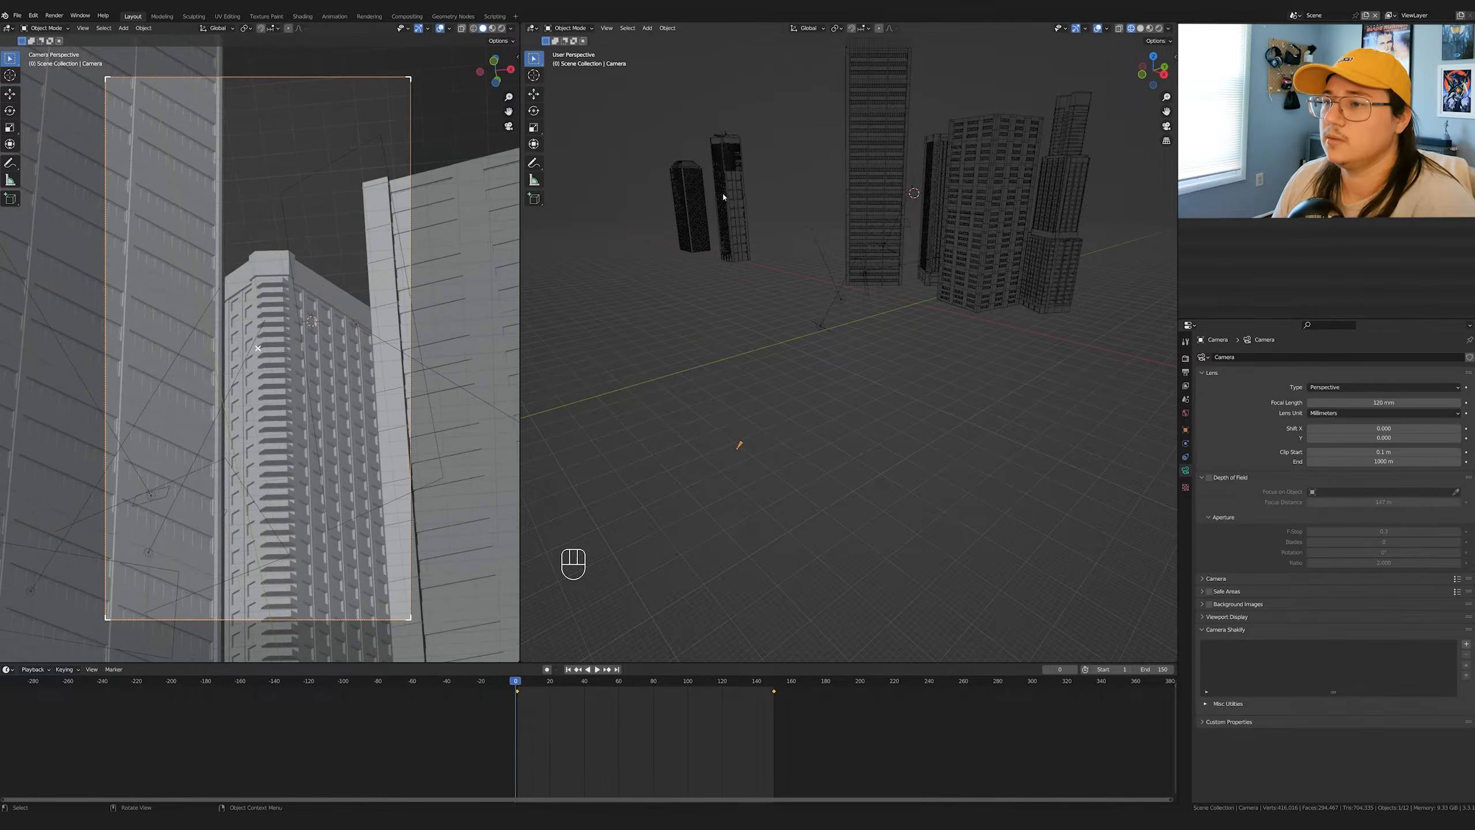
- Select the tall foreground tower, briefly play the camera animation and return to frame 0
left_click(883, 172)
key("KP_Decimal")
scroll(935, 372, "down", 1)
middle_click_drag(935, 373, 958, 374)
key("space")
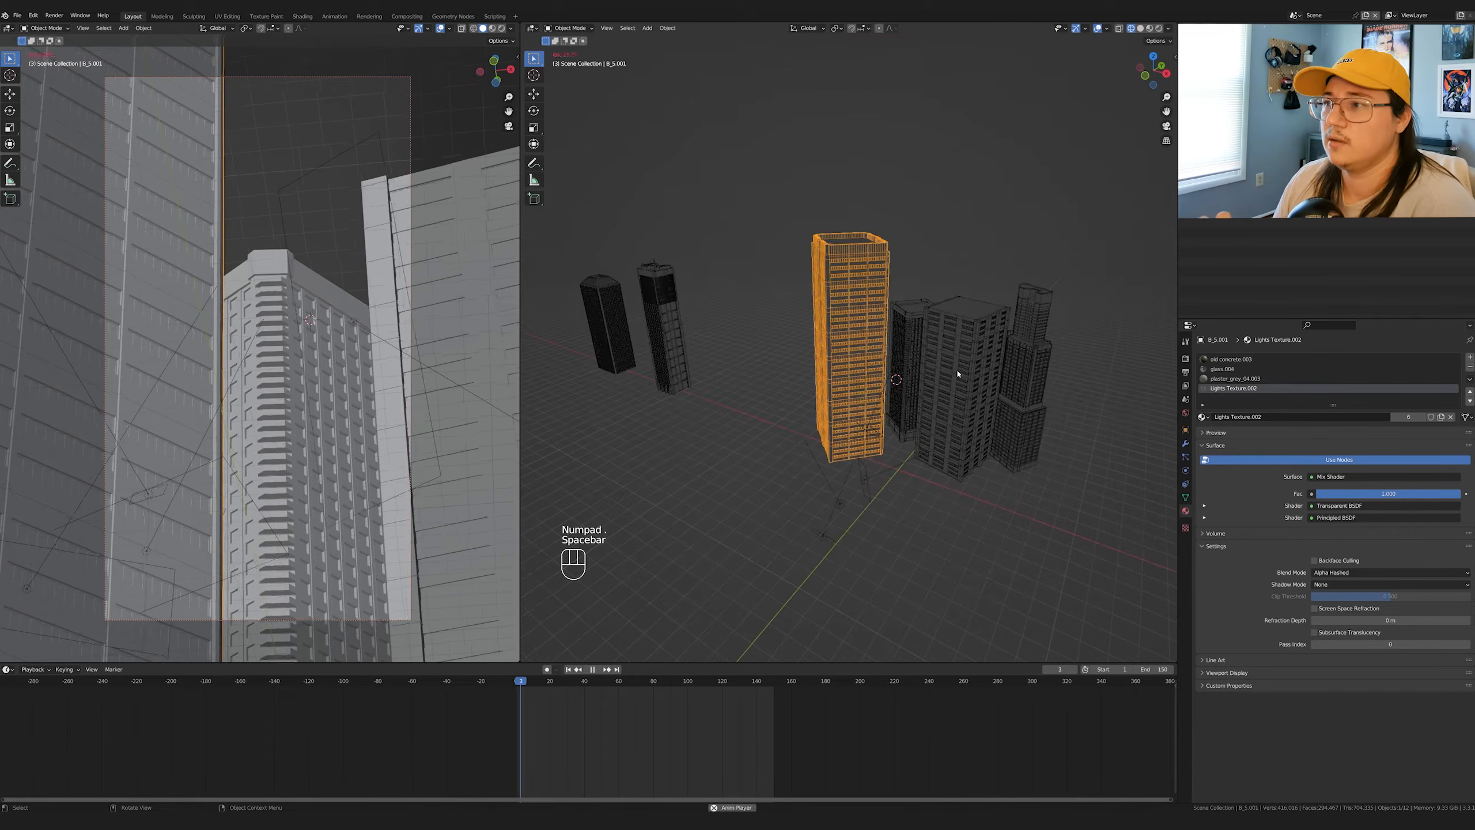
key("space")
left_click_drag(565, 710, 515, 710)
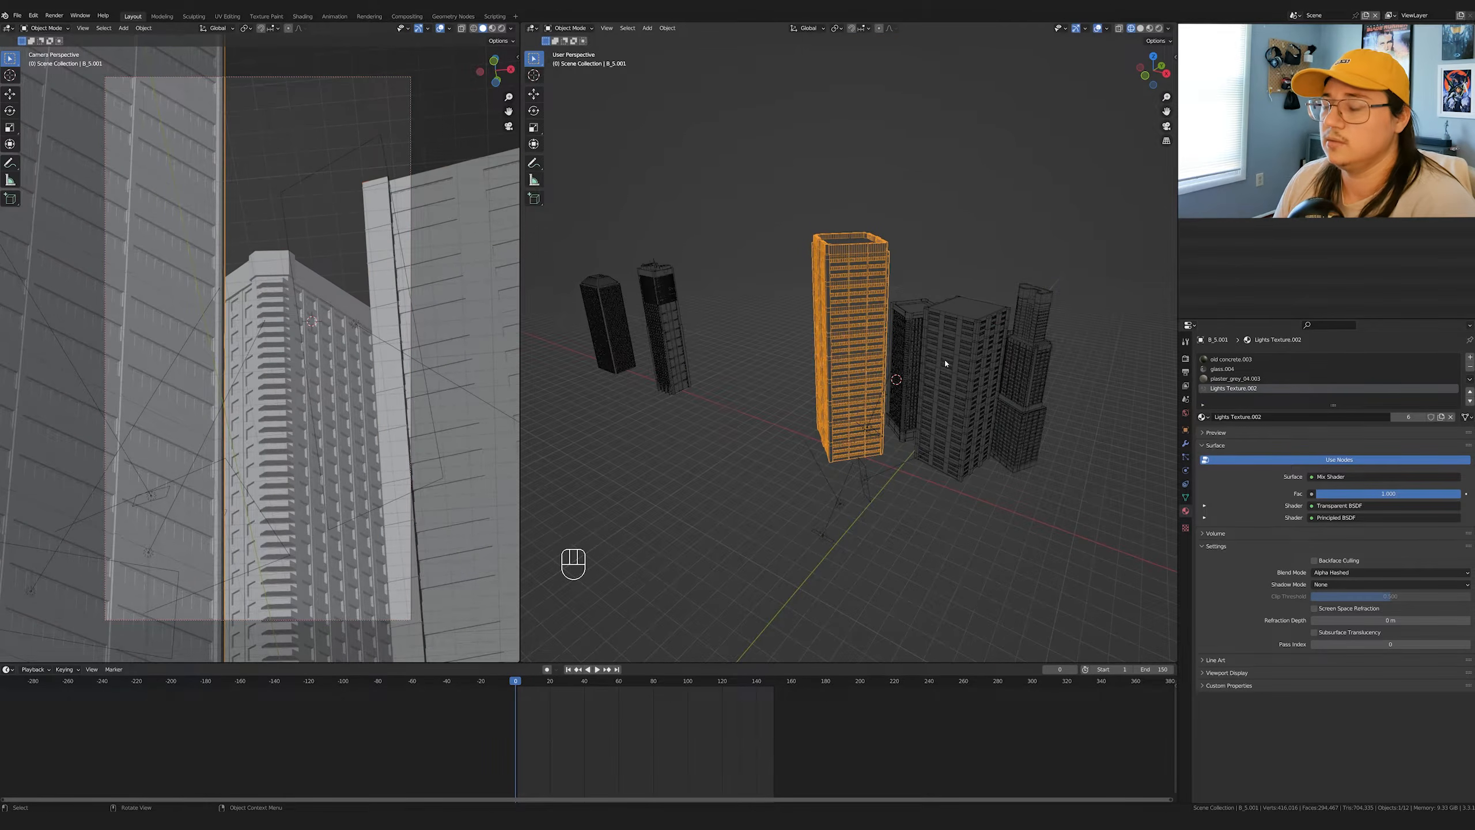
key("g")
key("y")
right_click(1046, 331)
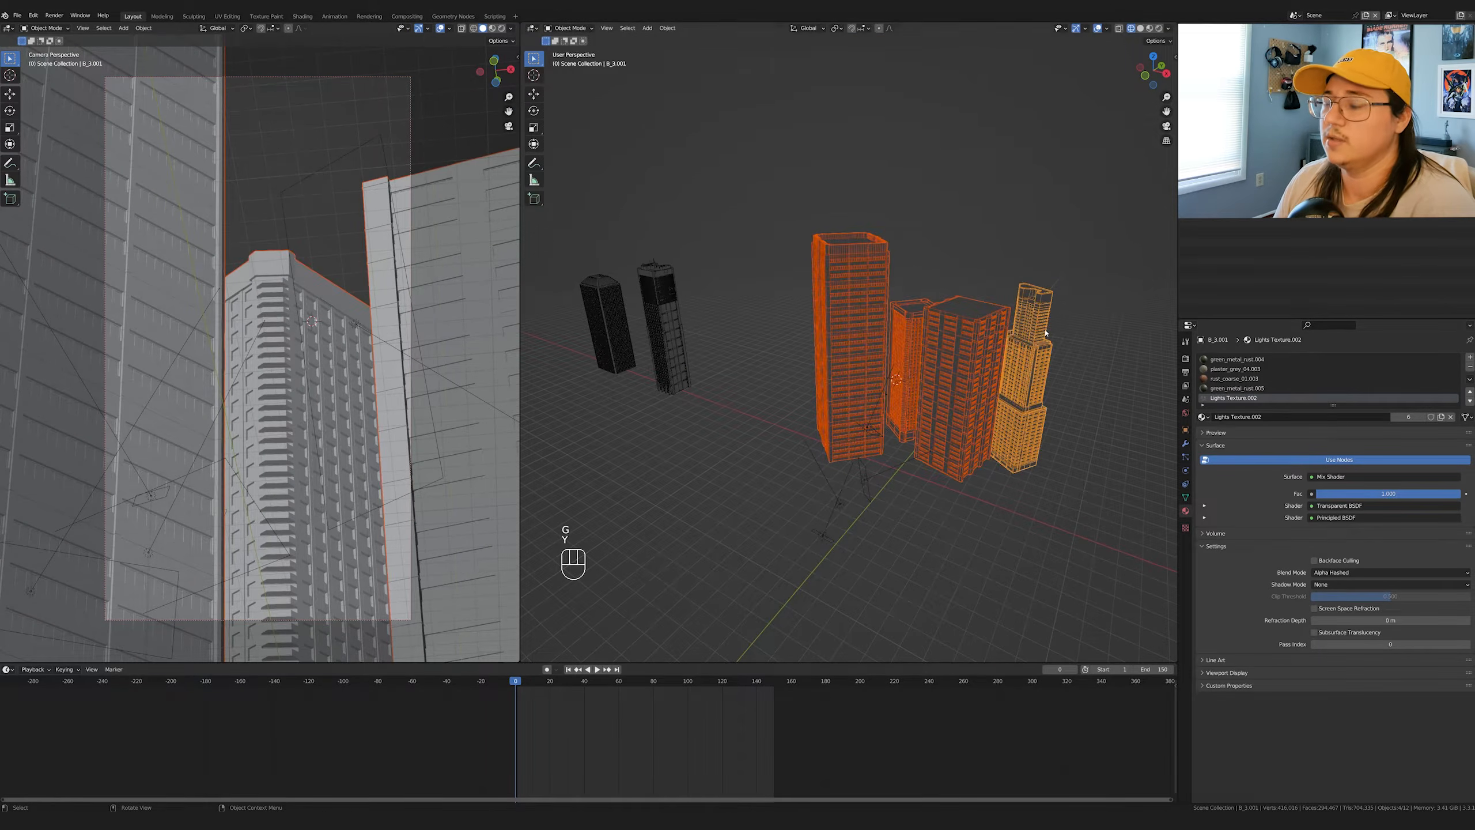
key("g")
key("y")
right_click(1046, 330)
key("g")
right_click(1046, 330)
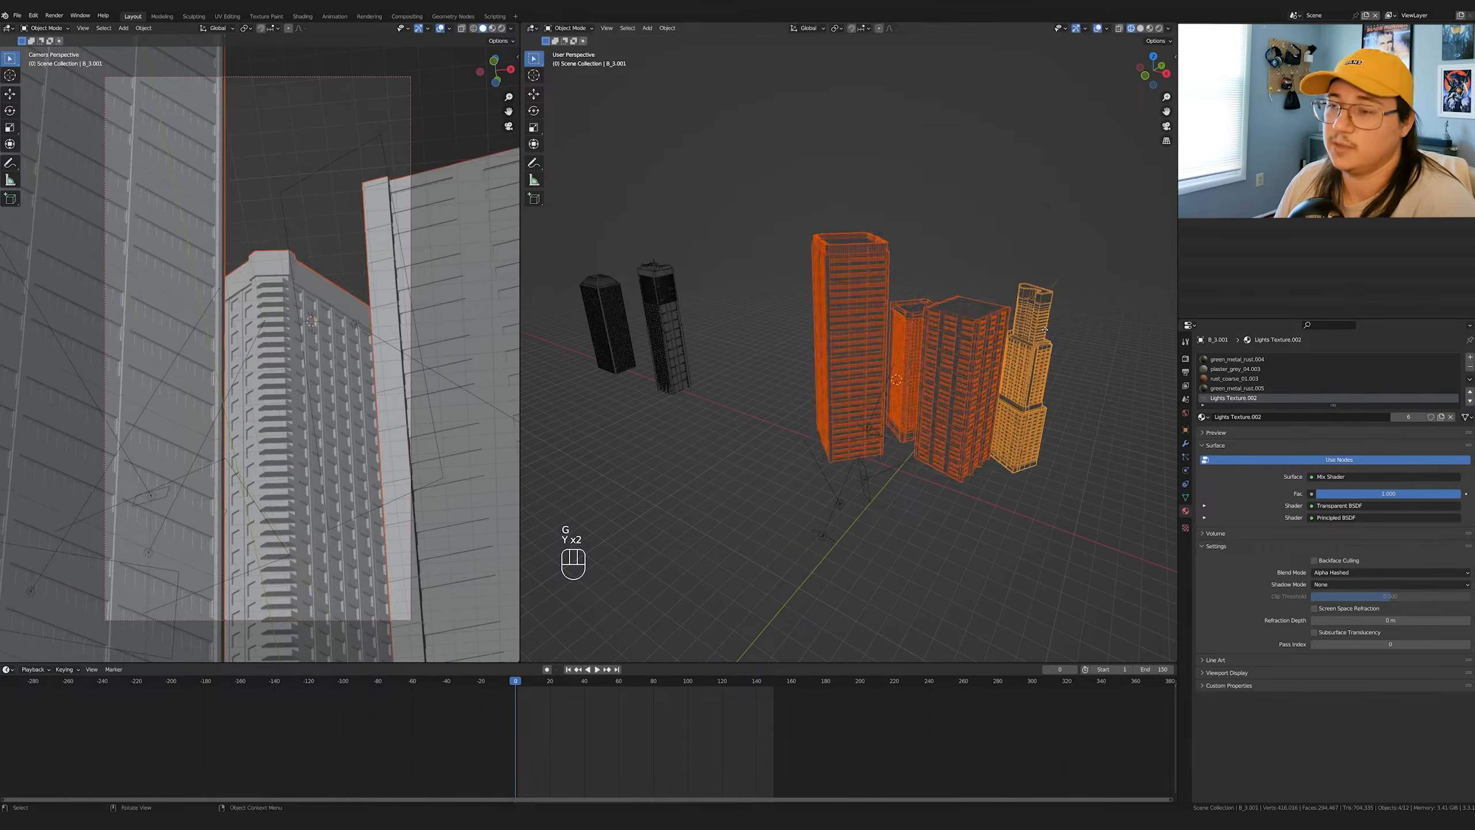
- Move the selected group of four buildings along the Y axis and then along the X axis to reframe them
key("g")
key("y")
left_click(1057, 318)
key("g")
key("x")
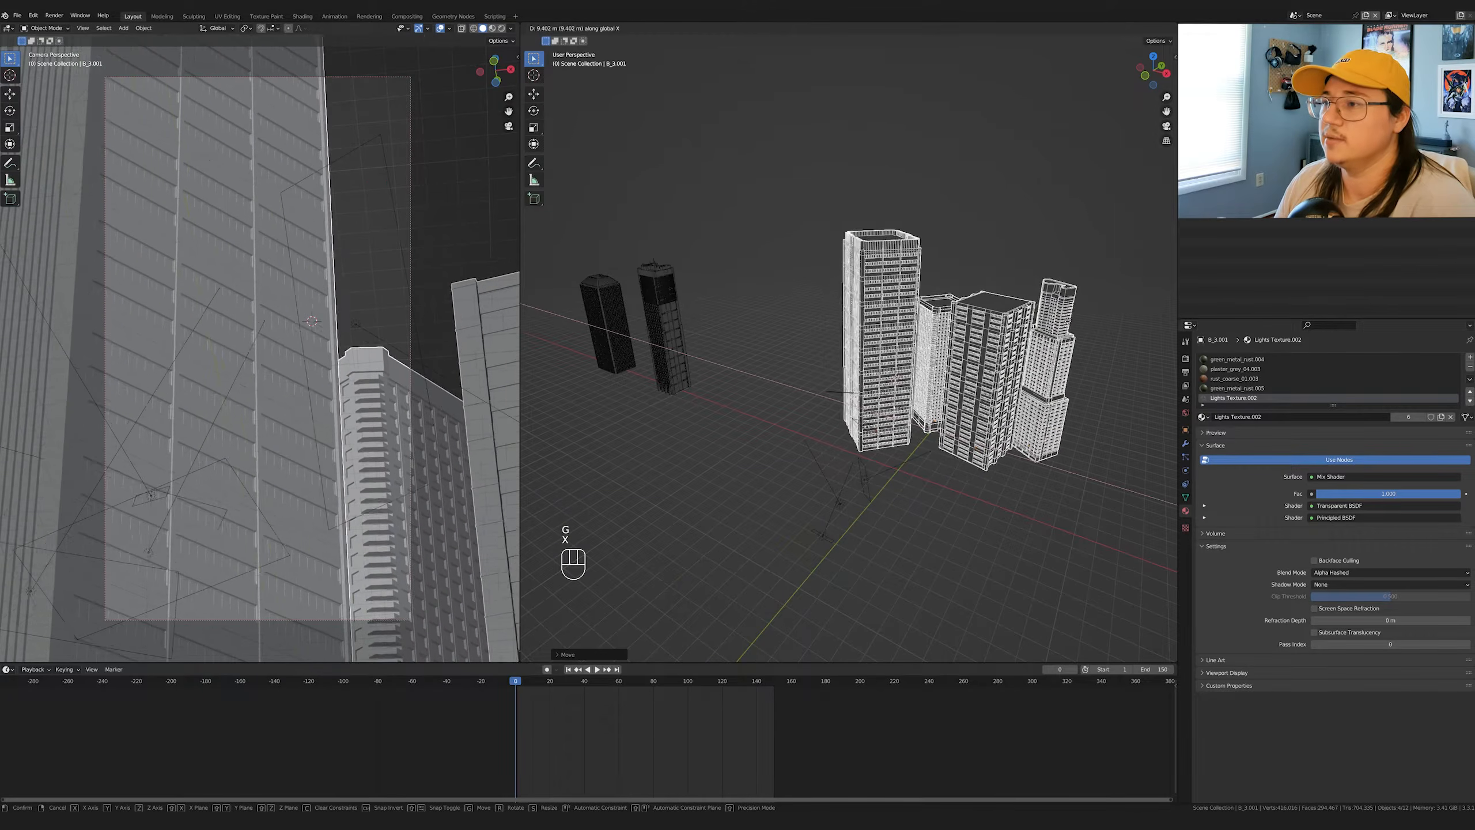
left_click(1072, 326)
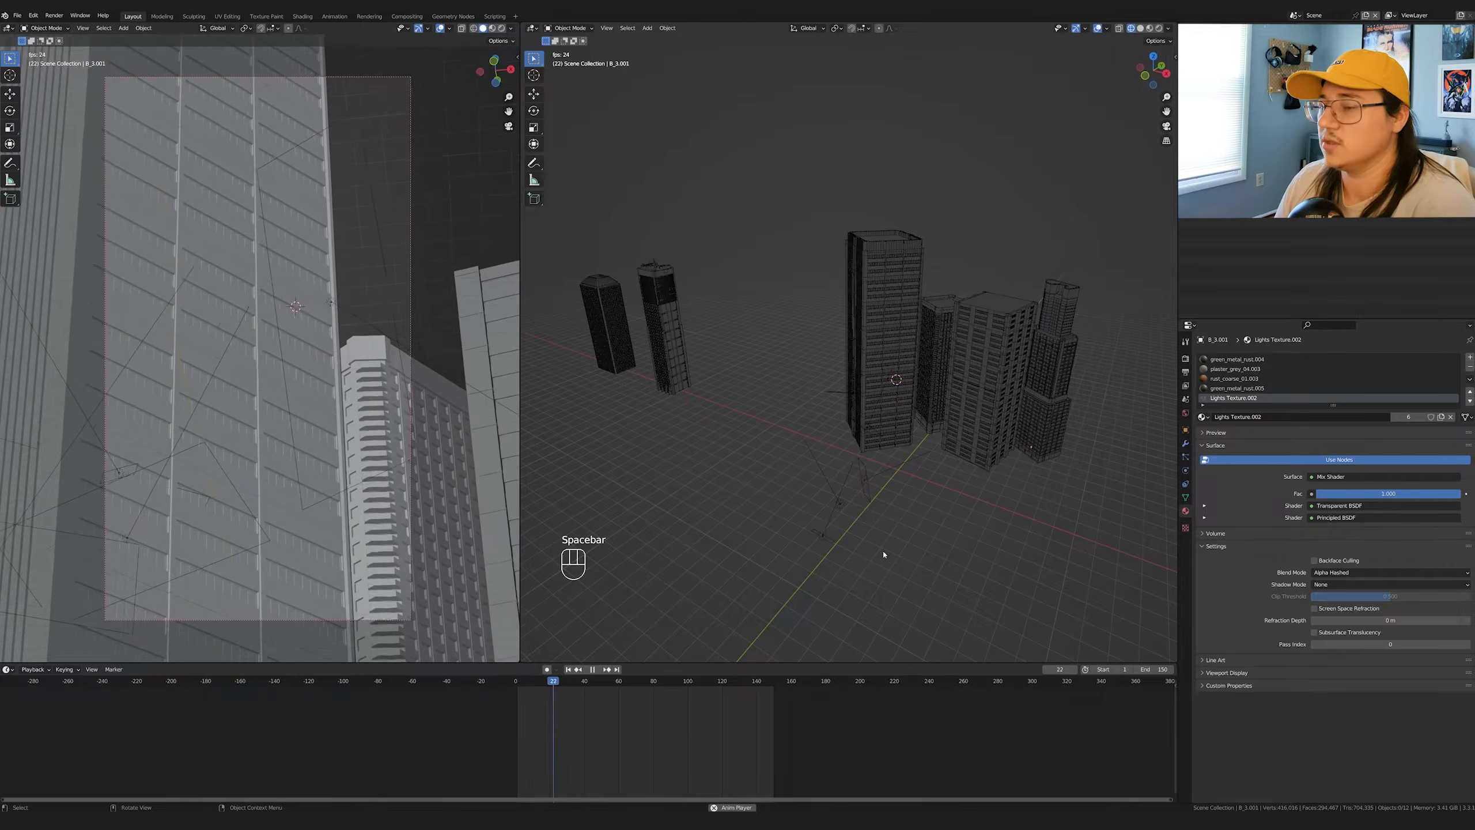
- Stop the playback and scrub the camera animation from the start to frame 120
key("space")
left_click(517, 697)
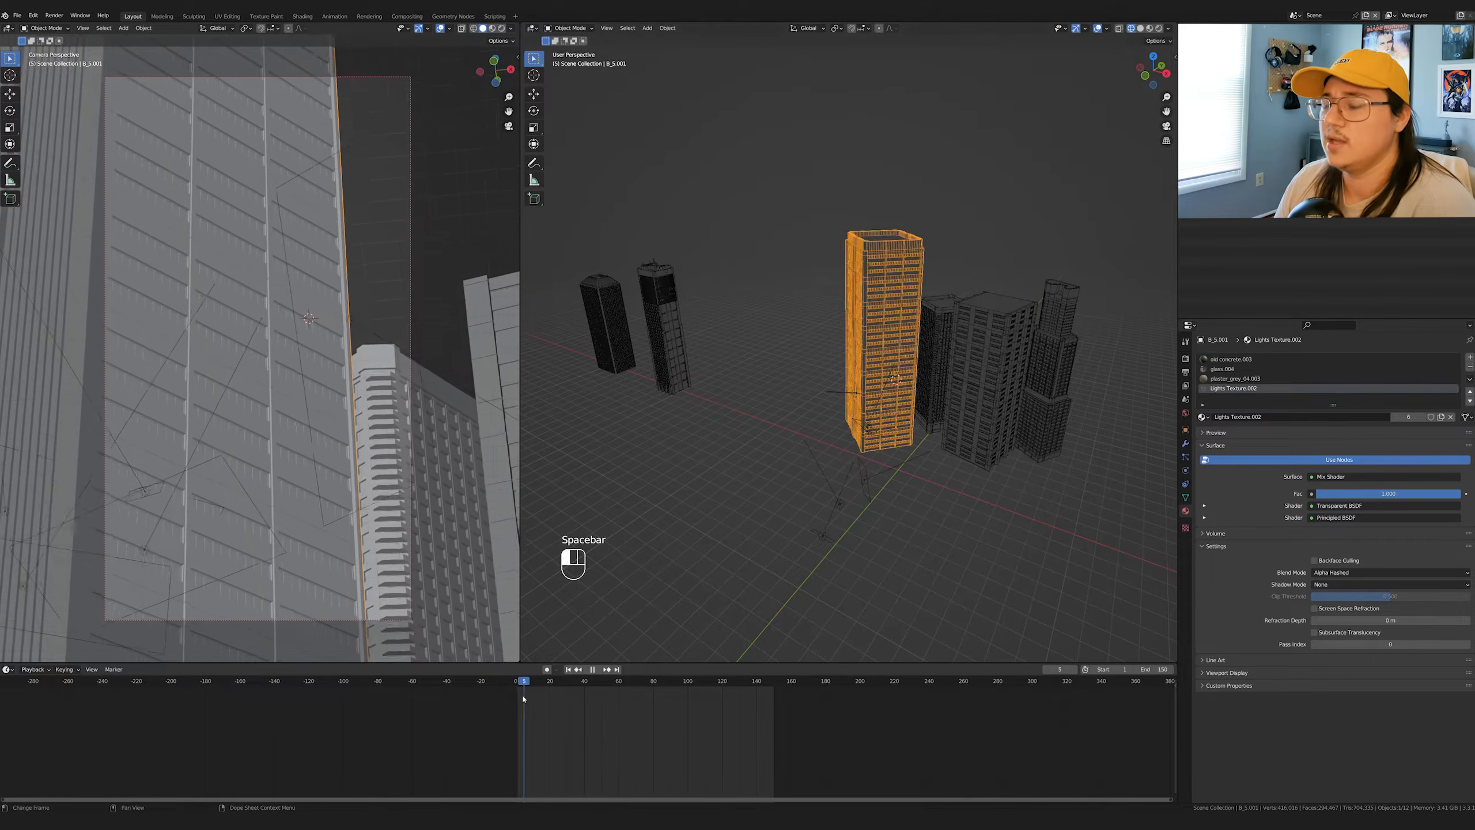
left_click_drag(615, 691, 722, 692)
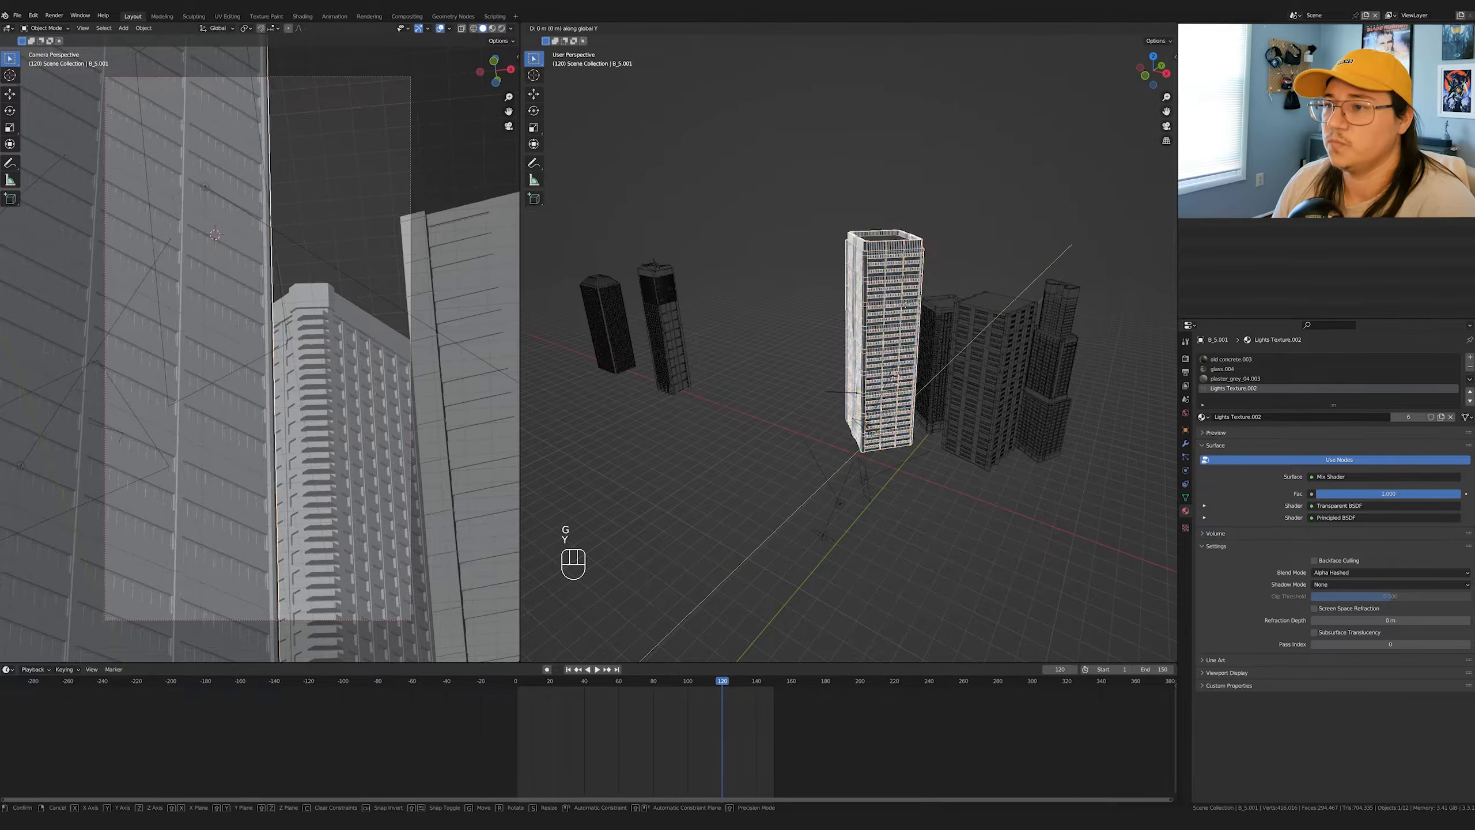
- Try shifting the tall foreground tower along the X and Z axes at frame 120
left_click(890, 320)
key("g")
key("x")
left_click(889, 314)
key("g")
key("z")
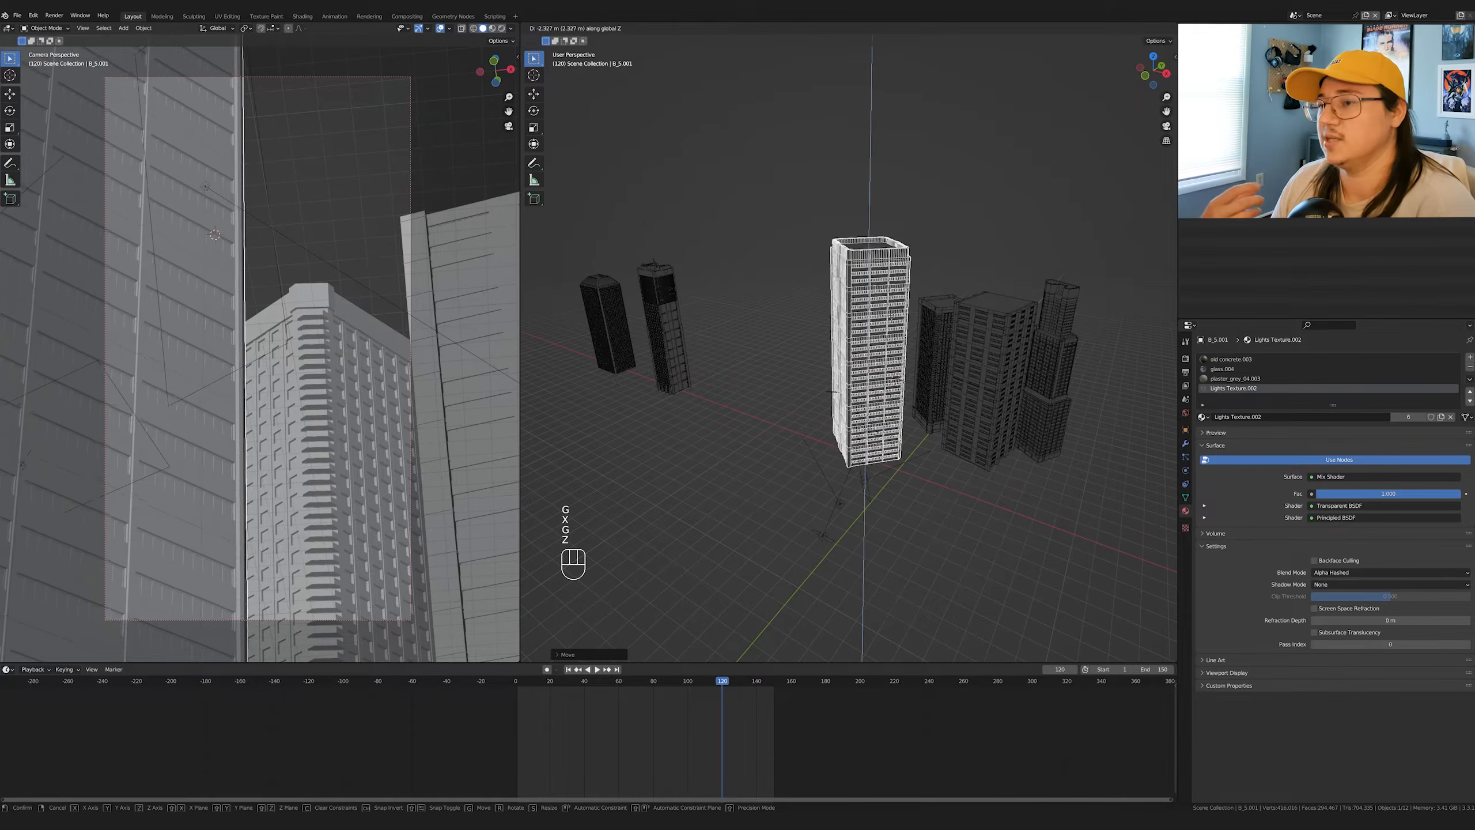
- Undo the tall tower's last move and show the modelling viewport in solid shading
key("h")
key("shift+z")
key("ctrl+z")
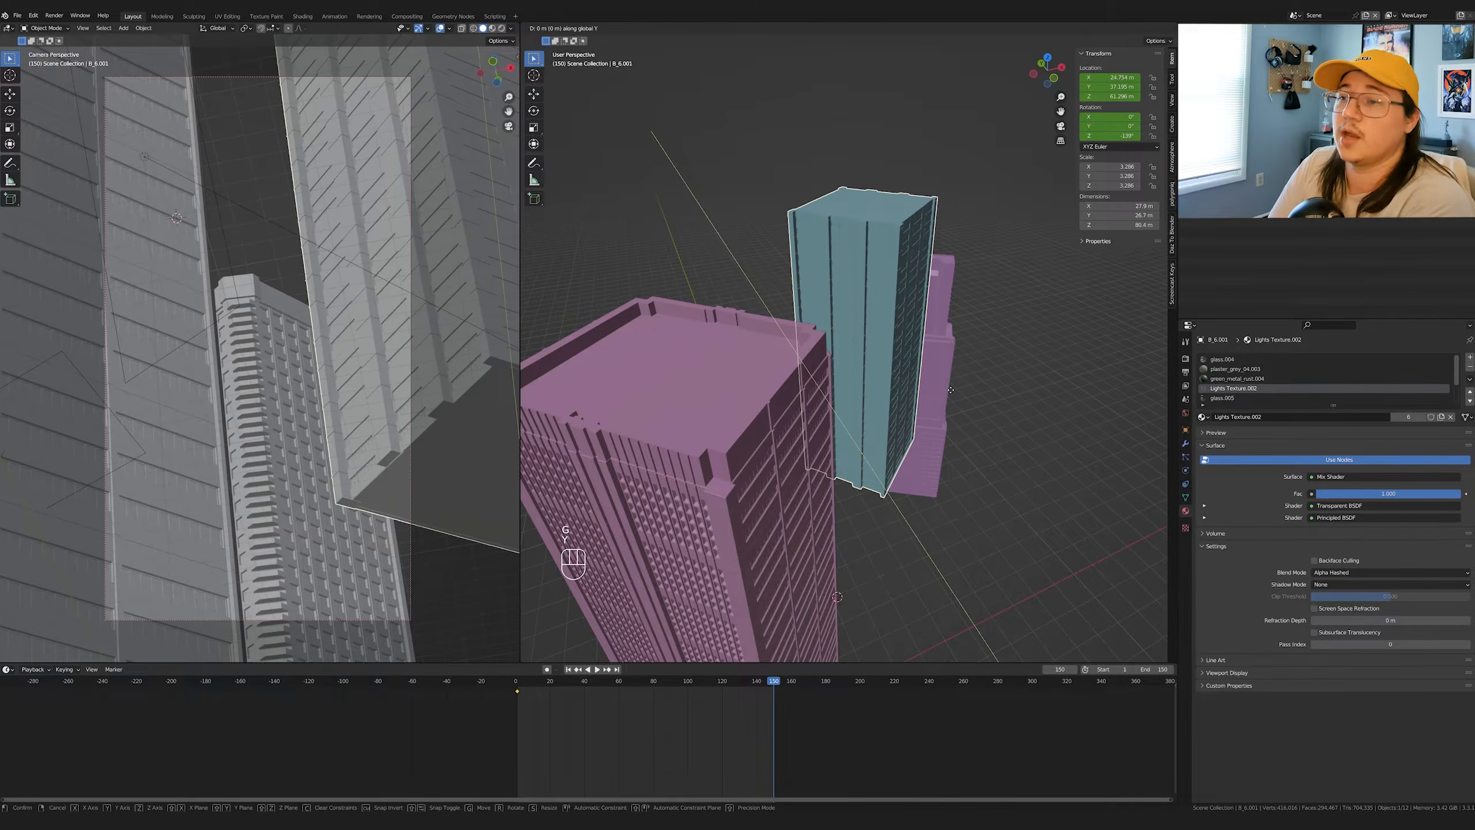
- Move the teal tower along the X axis at frame 150 and play its animation
key("x")
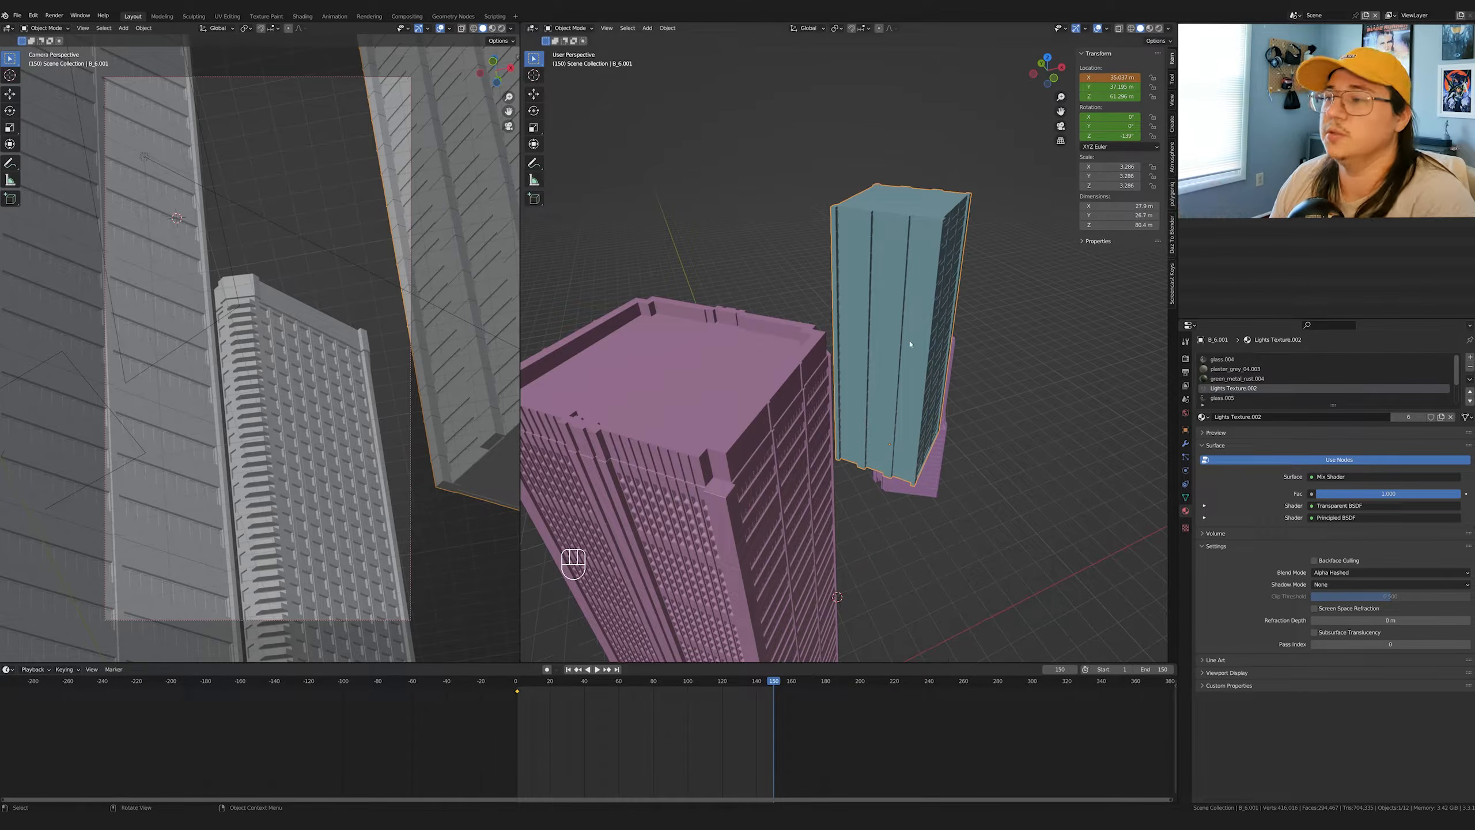
left_click(810, 723)
key("space")
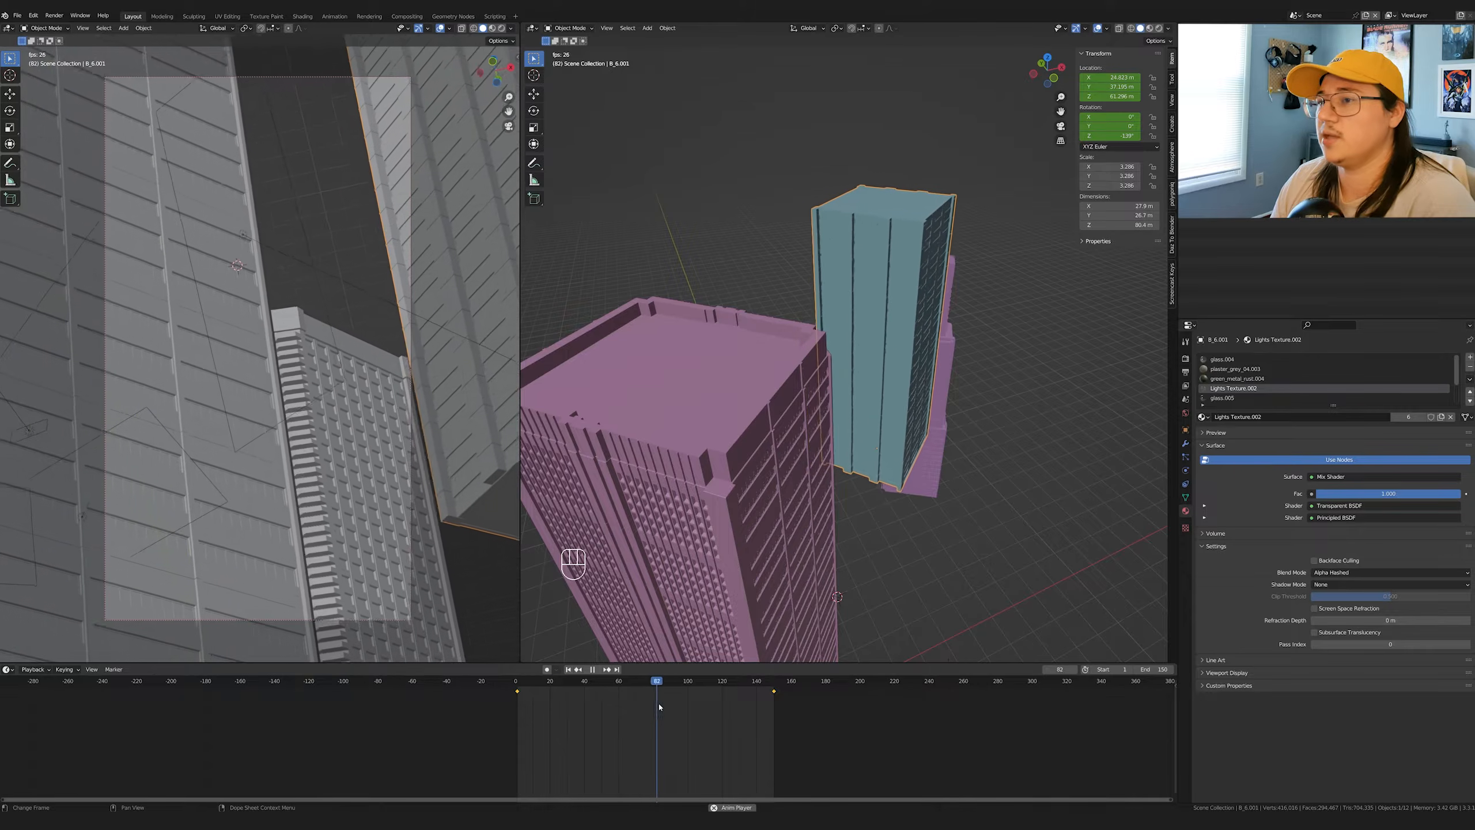
- At frame 150, move the teal tower along X and Z and key its location and rotation
left_click_drag(757, 687, 774, 687)
key("g")
key("x")
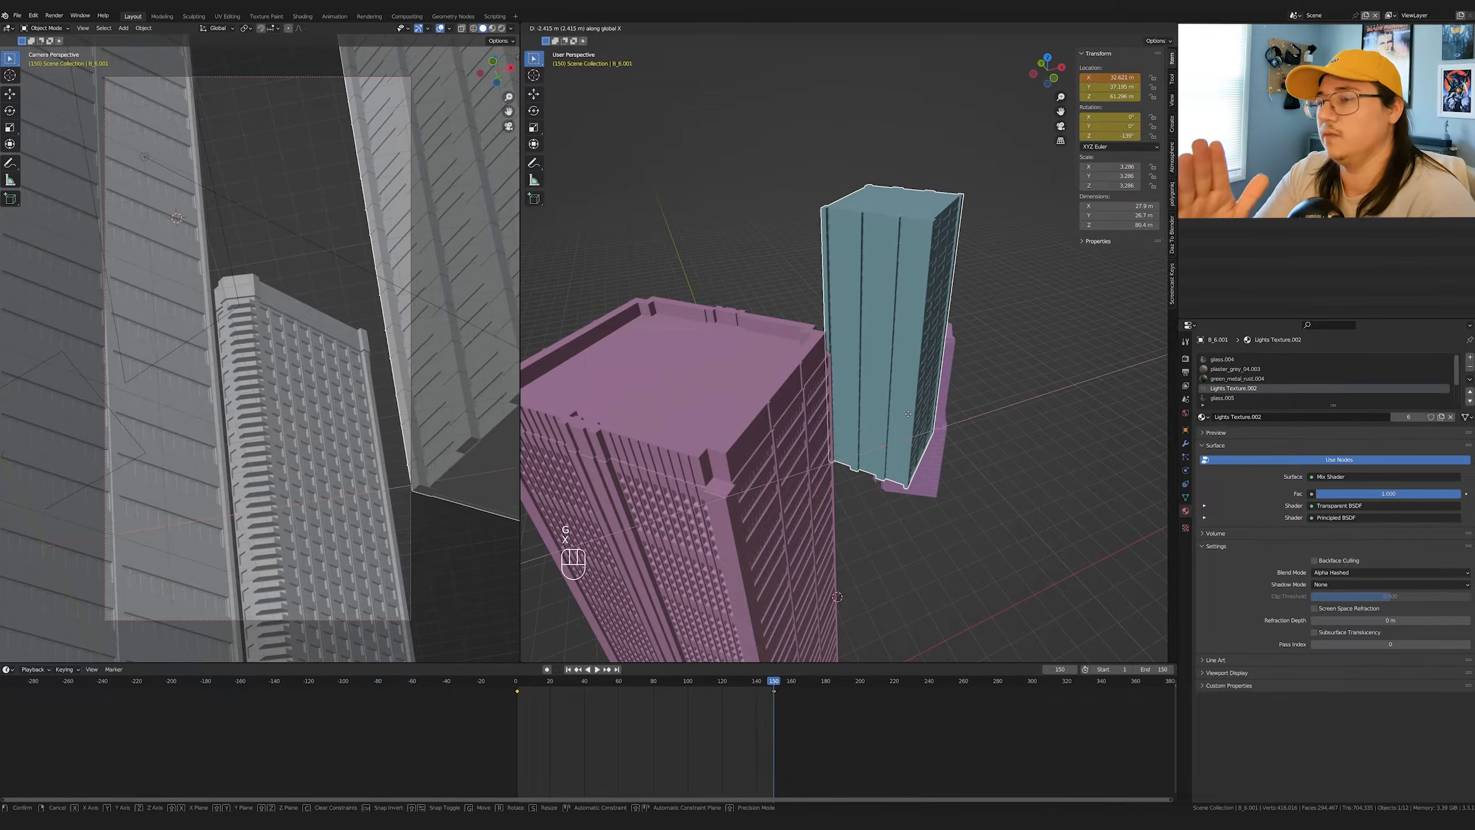
left_click(910, 416)
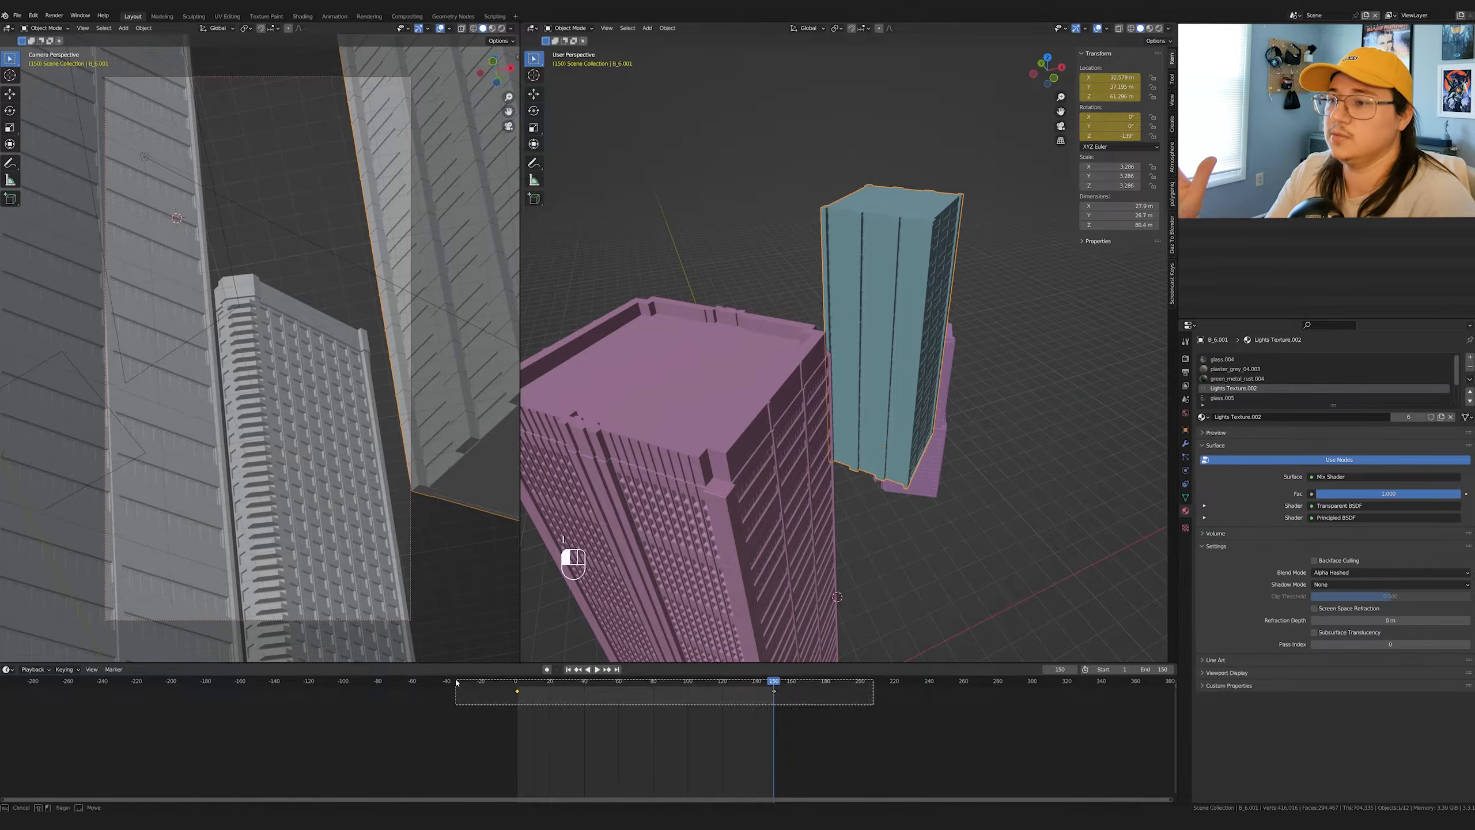
key("g")
key("z")
left_click(873, 428)
key("i")
left_click(873, 428)
- Play the teal tower's movement, stop it, and delete the camera's keyframes at frames 0 and 150
key("space")
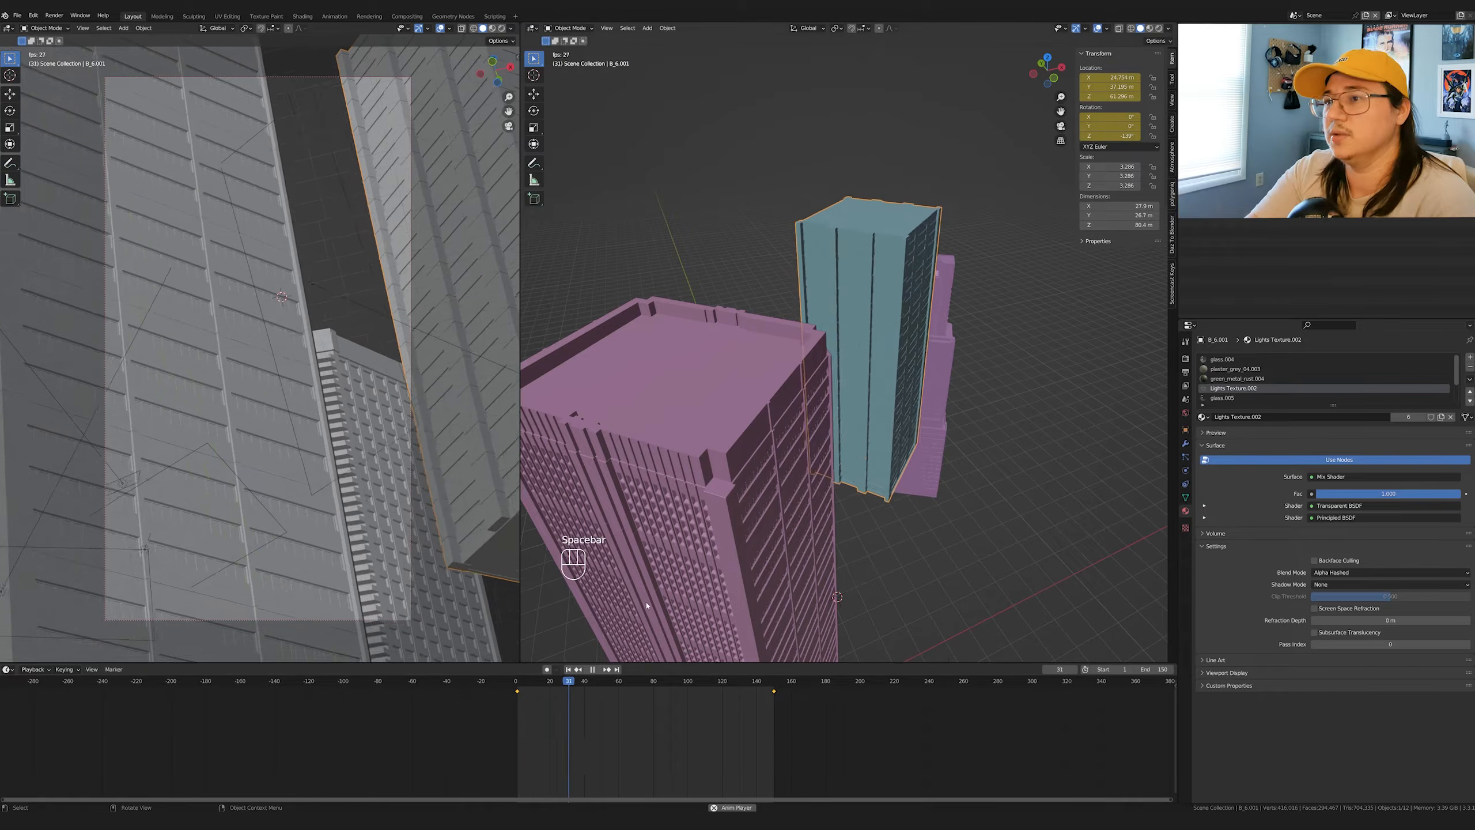
key("space")
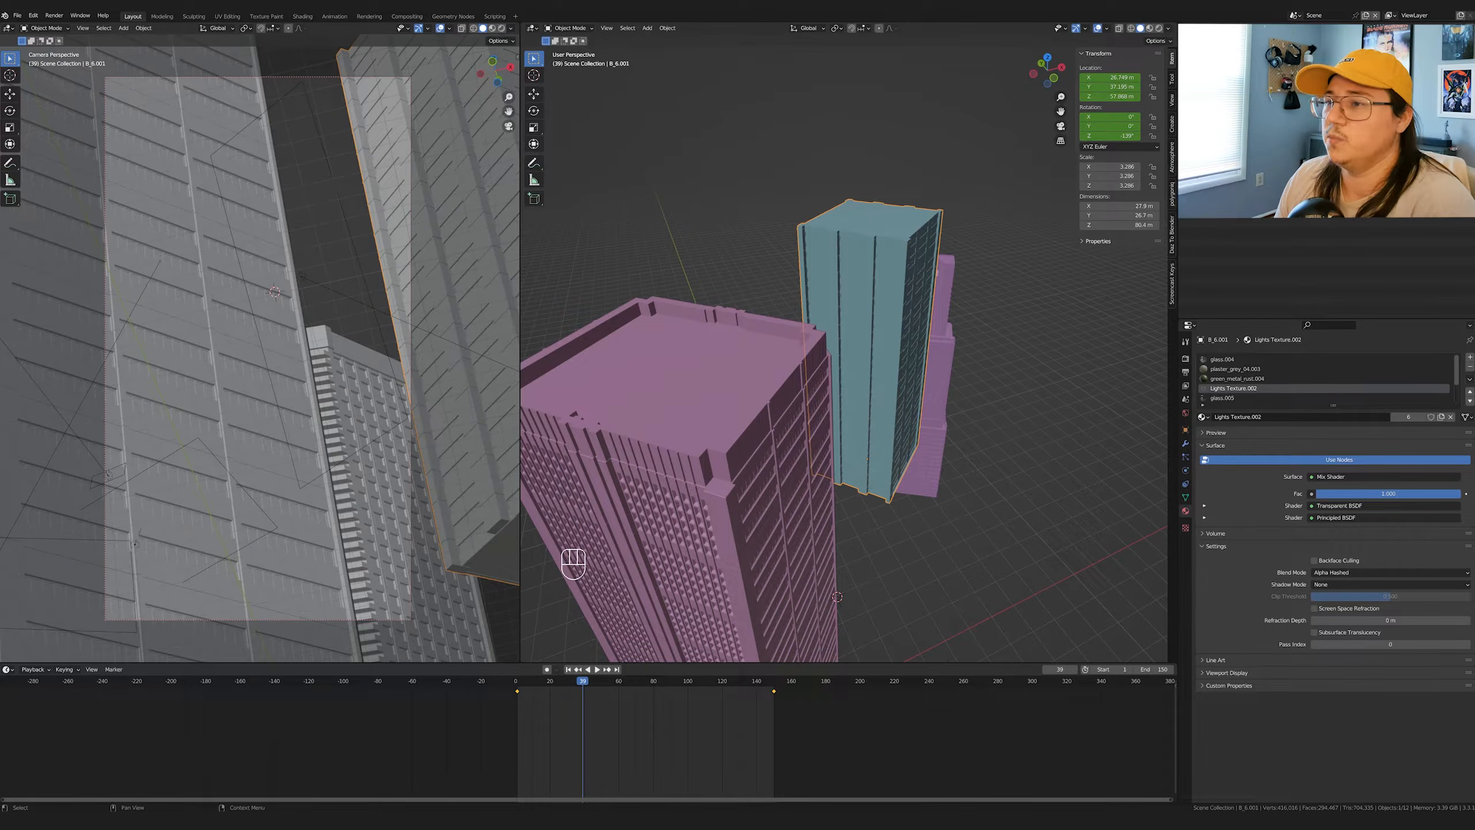
scroll(842, 503, "down", 5)
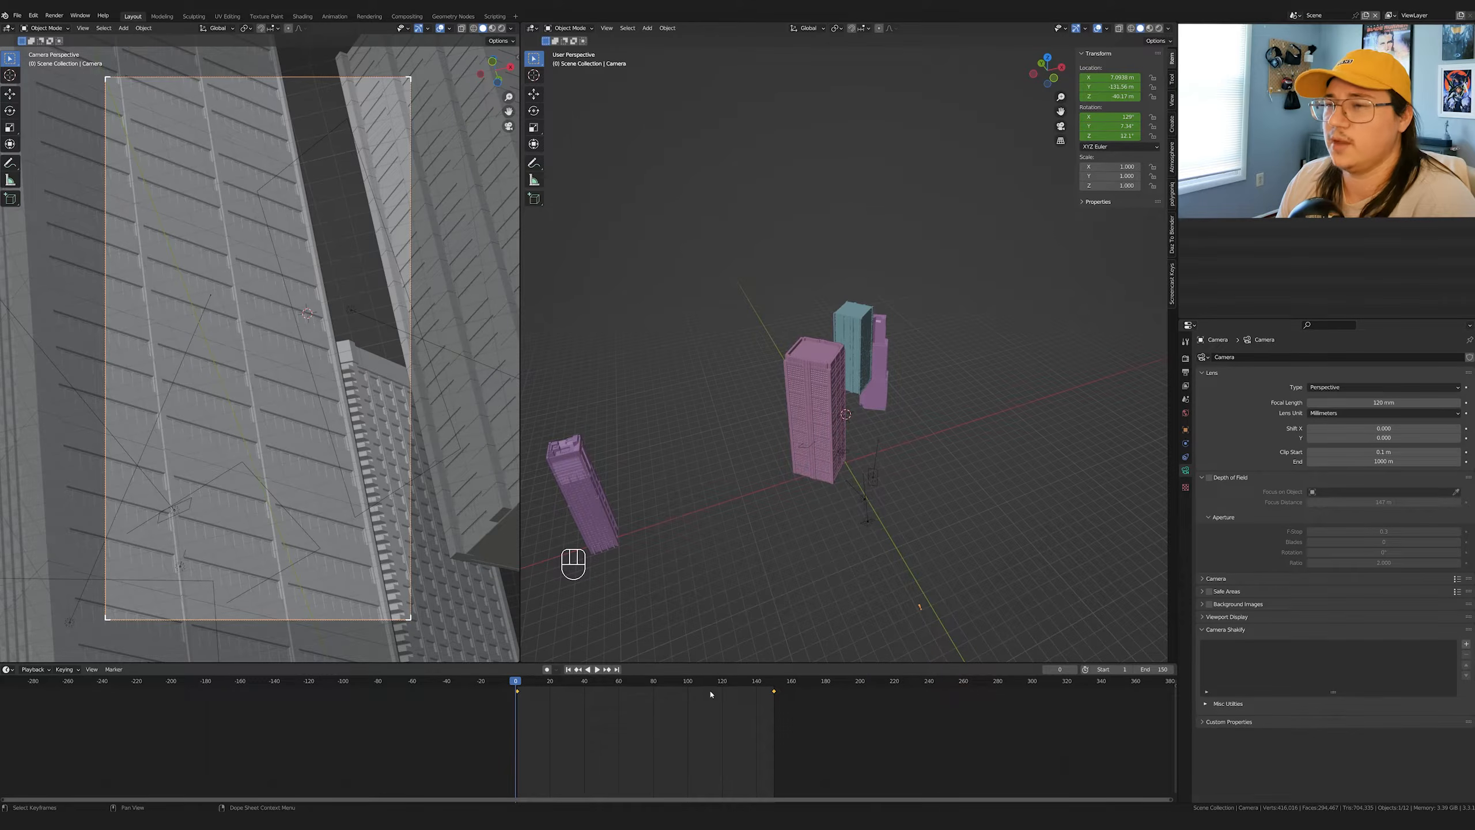
key("x")
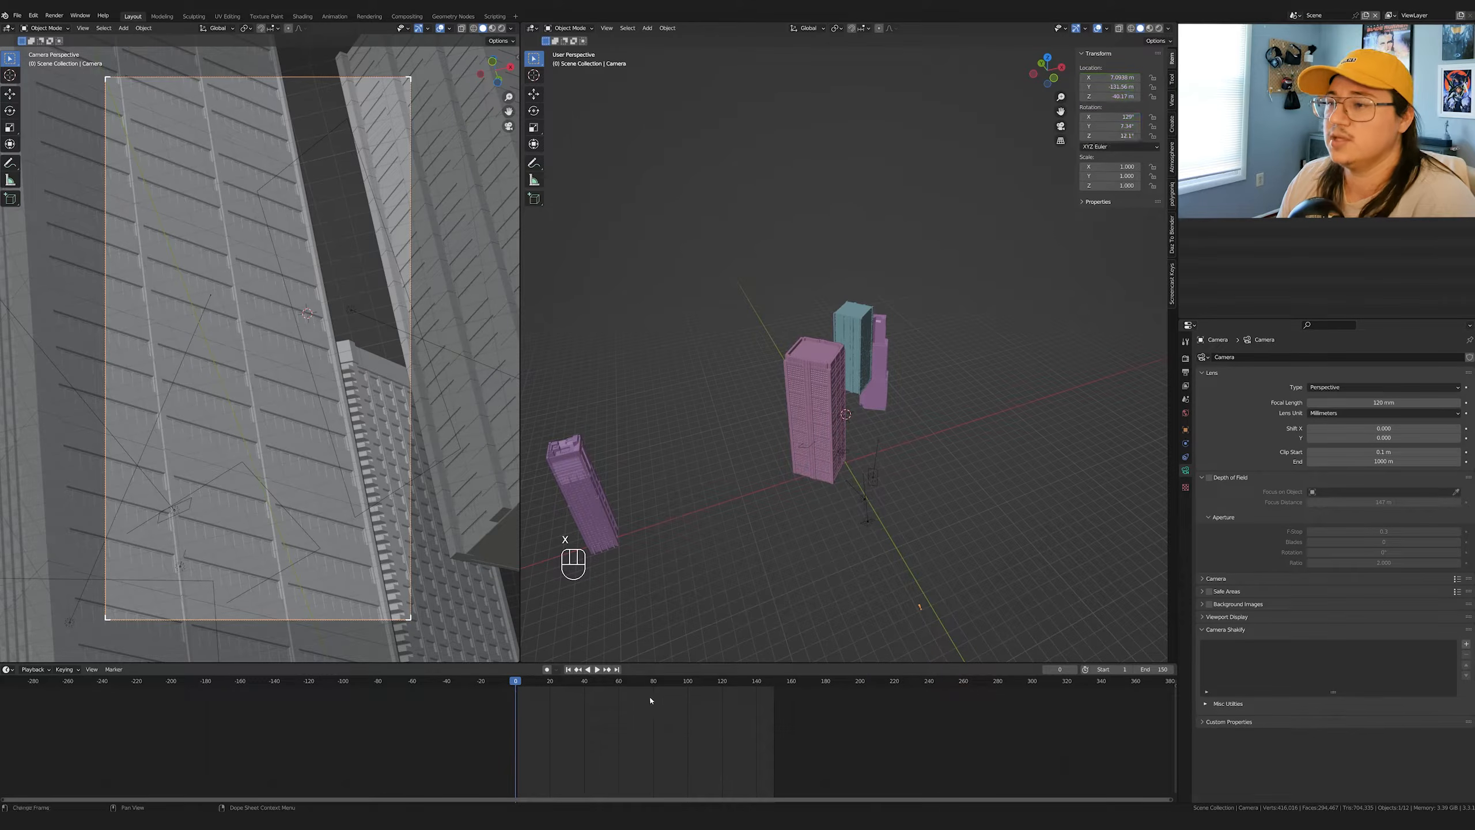
- Select the tall foreground tower and key its location and rotation at frame 0
left_click(821, 368)
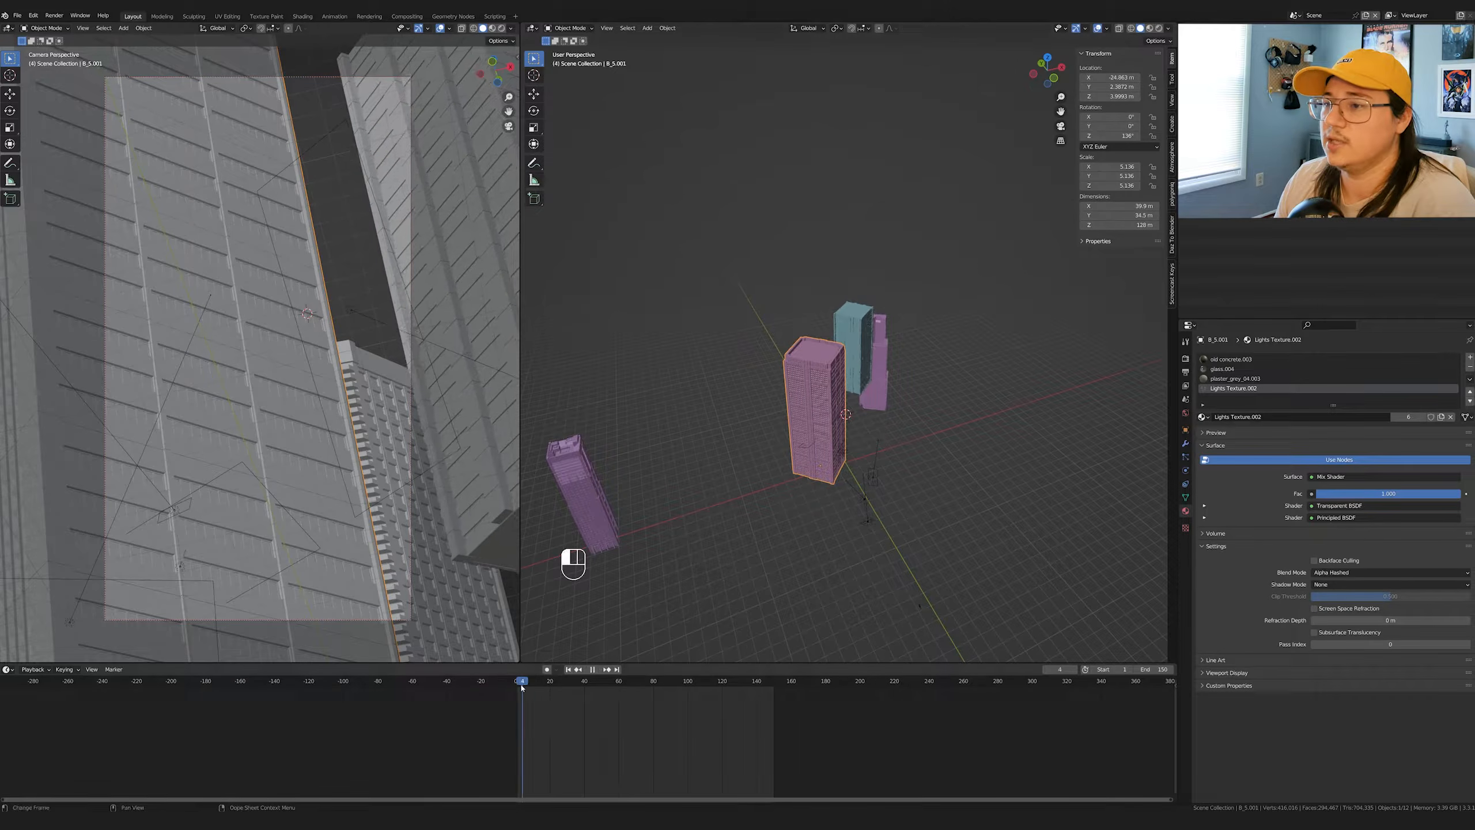
key("i")
left_click(842, 390)
- At frame 150, move the foreground tower along the X axis to widen the gap and key its location and rotation
key("shift+Right")
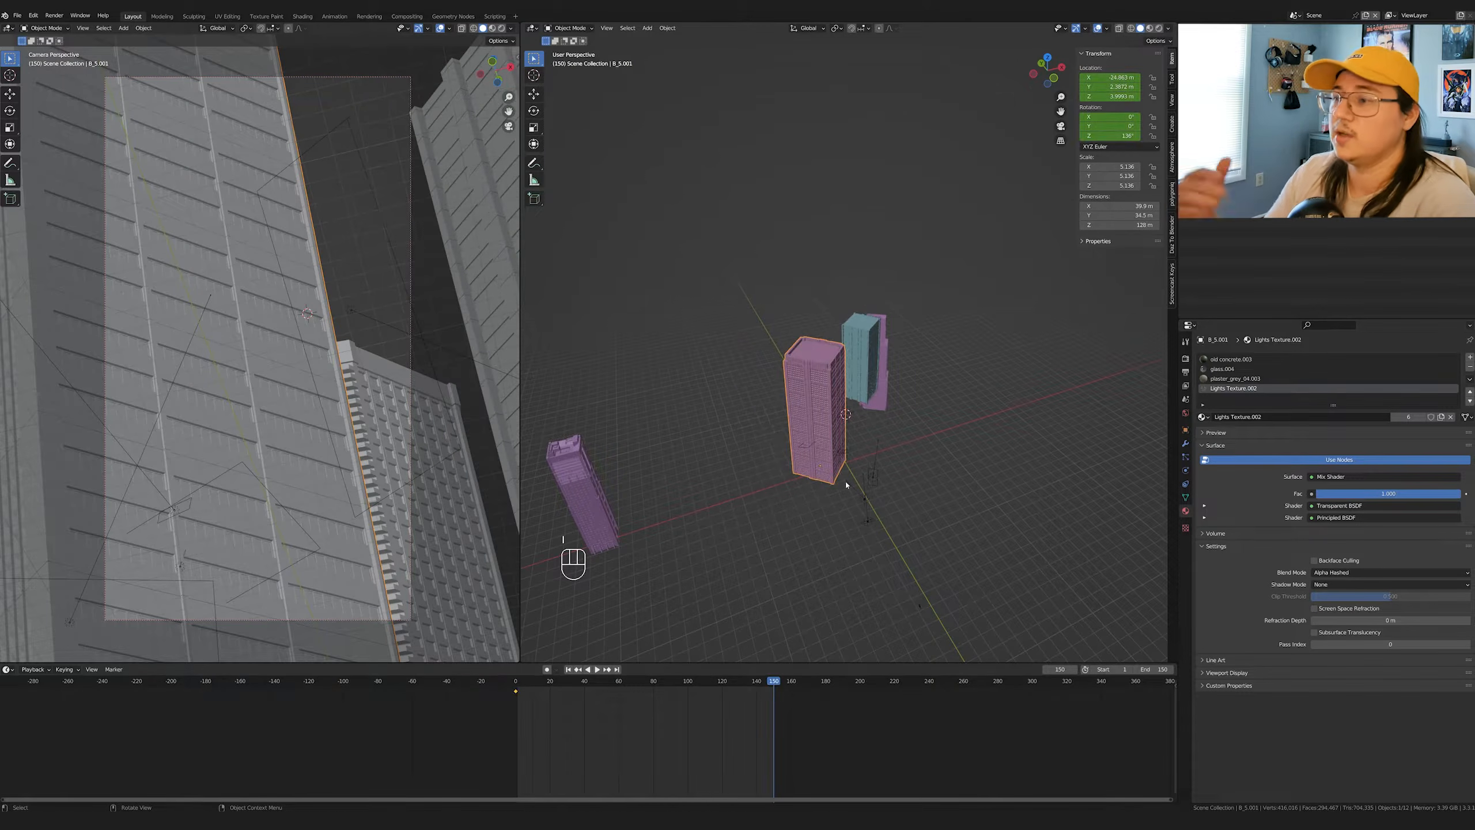
key("g")
key("y")
key("x")
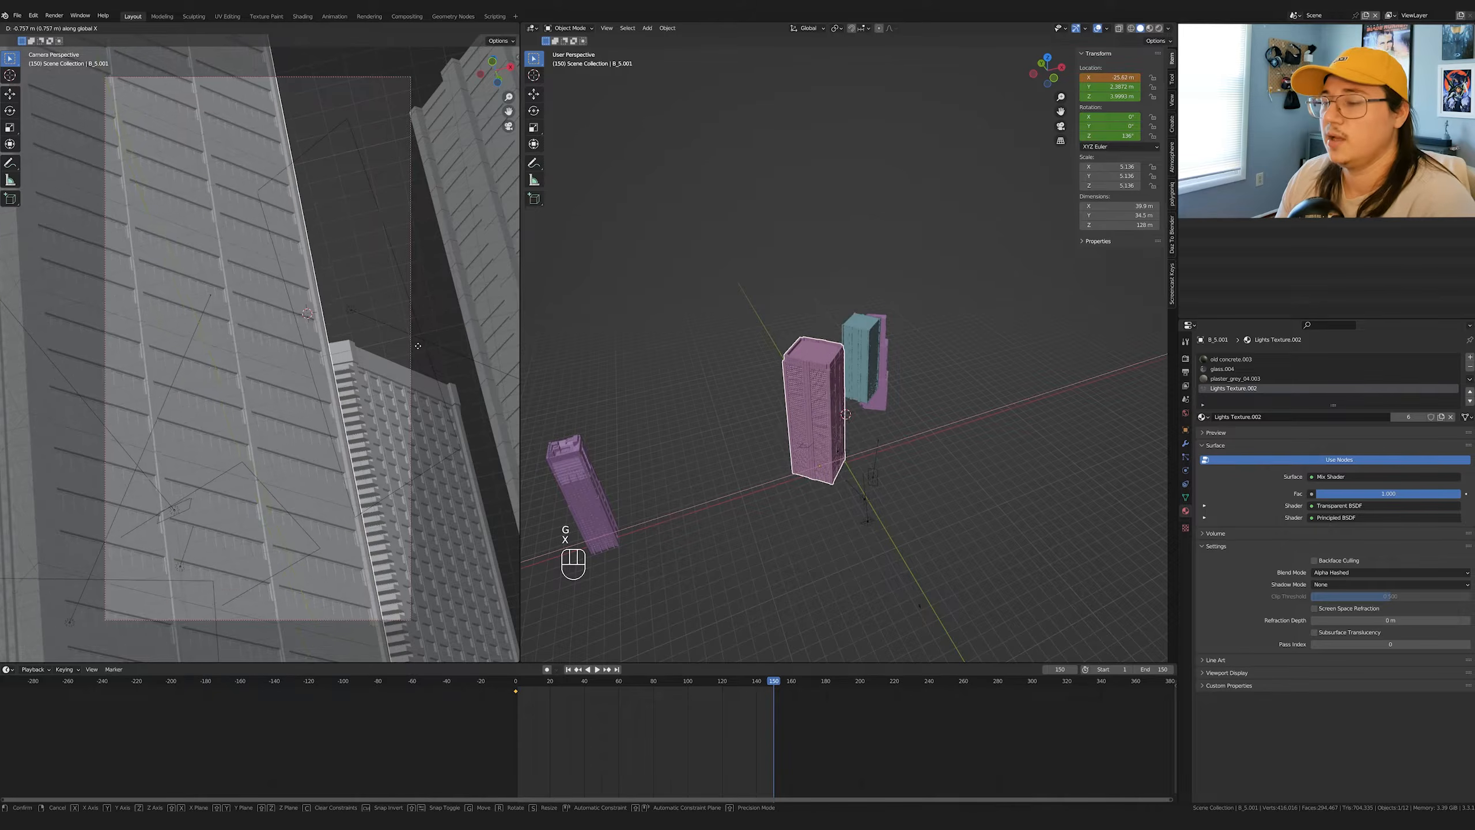
left_click(322, 375)
key("i")
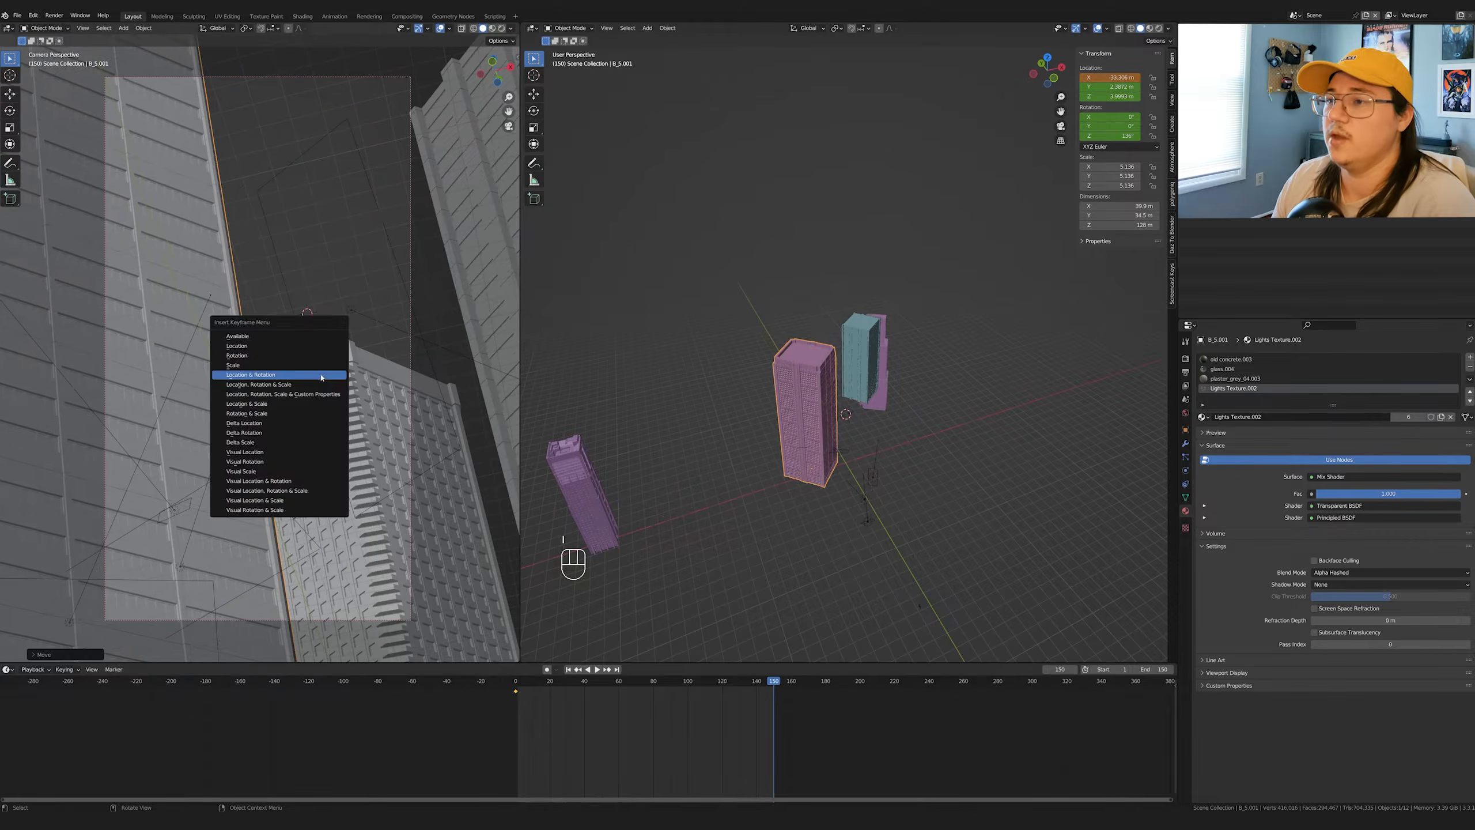
left_click(323, 375)
- Play the animation to check both towers' movement and stop at frame 98
key("Down")
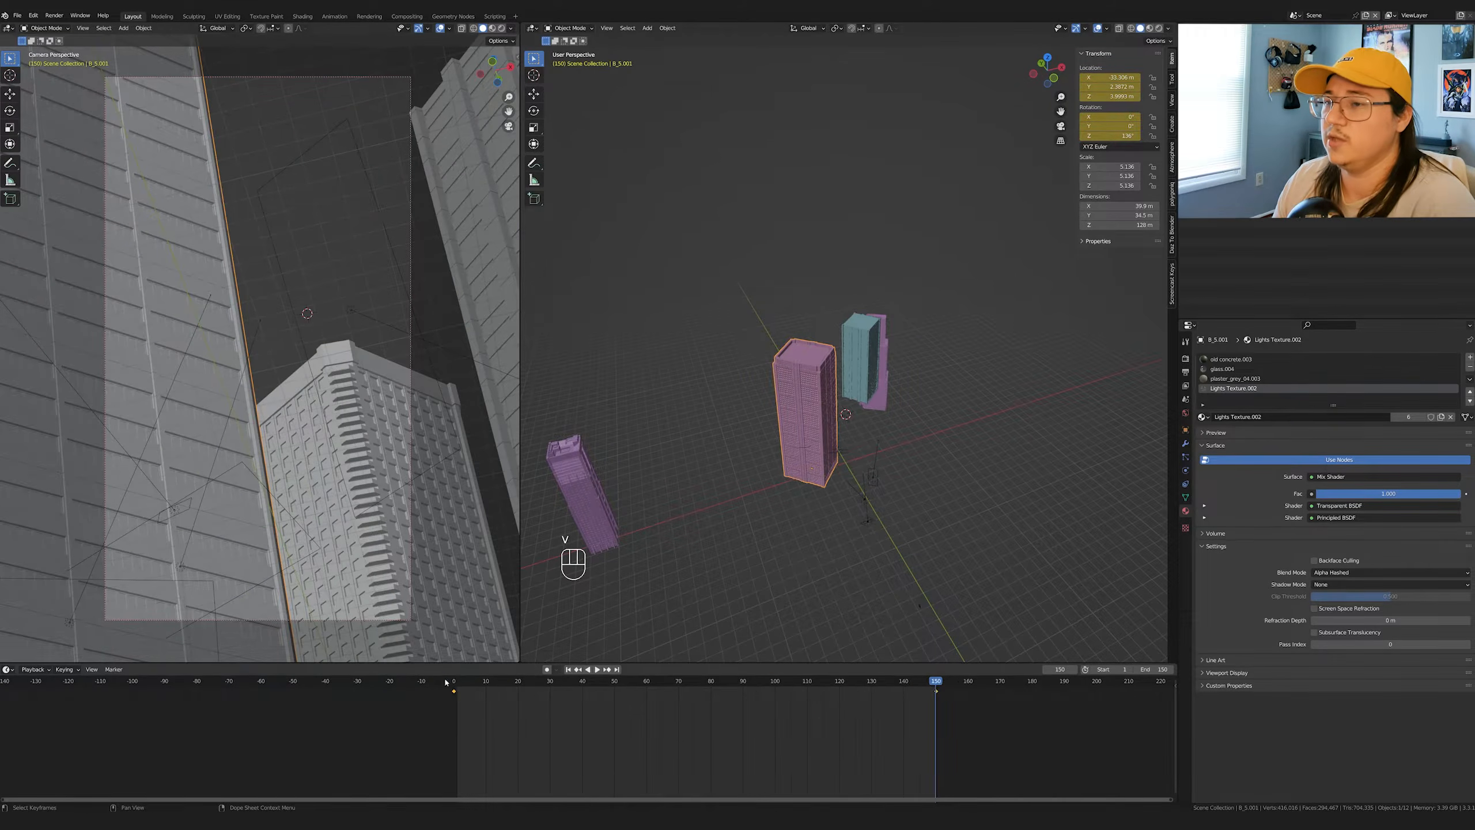
key("space")
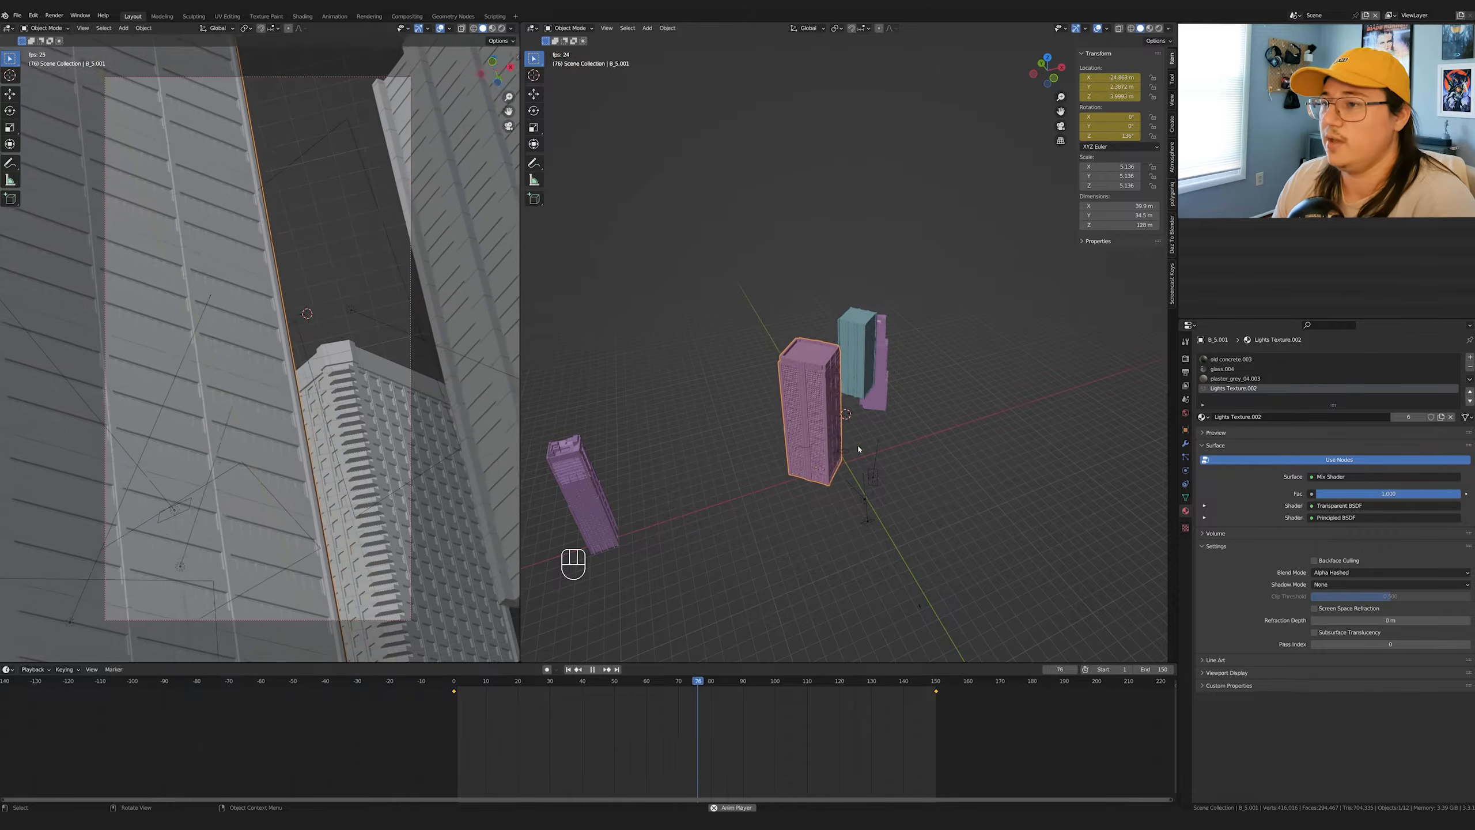
key("space")
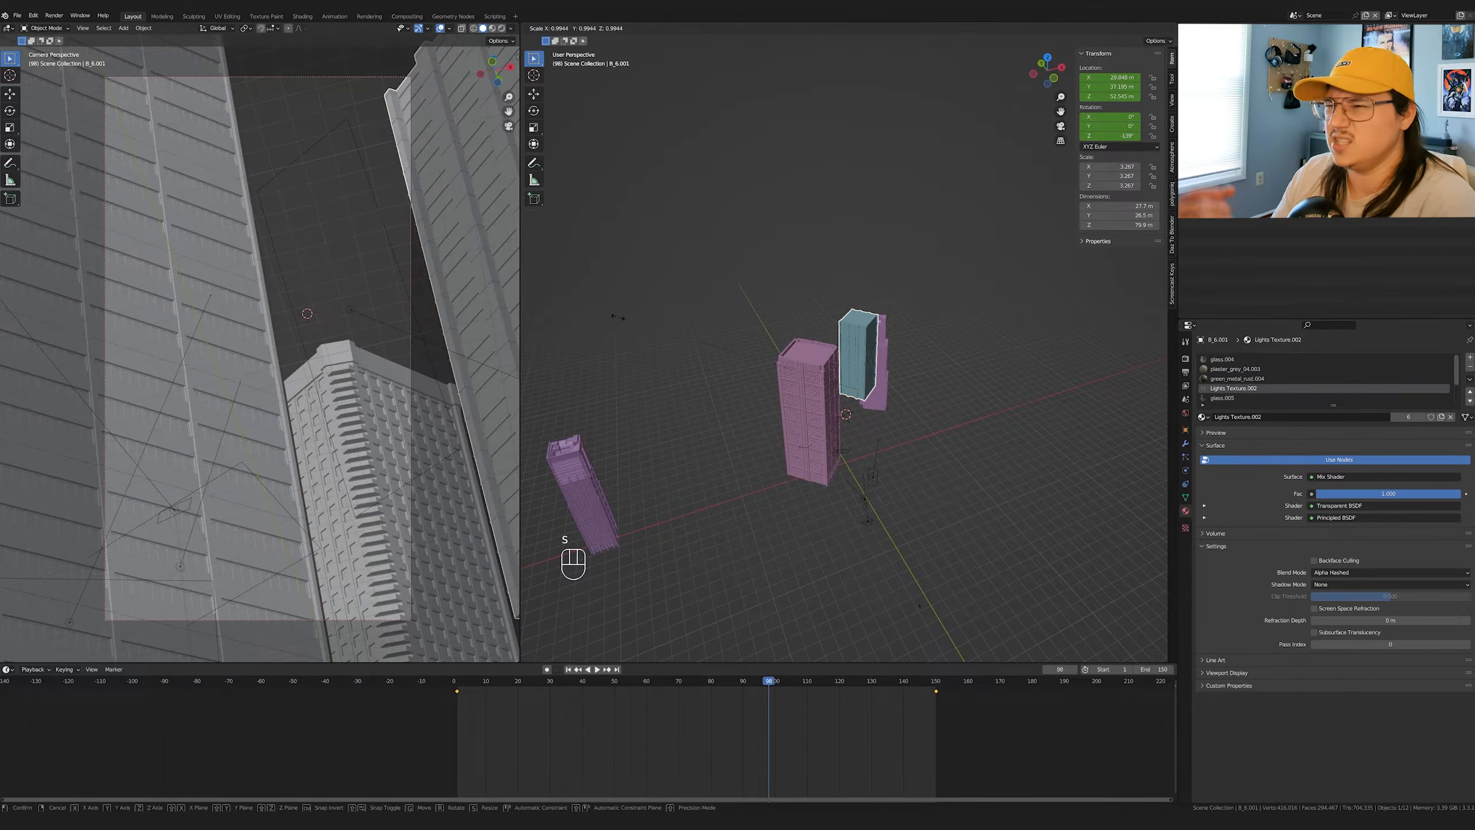
- Shorten the teal tower by scaling it along Z to about 2.175
key("s")
key("s")
key("z")
left_click(899, 408)
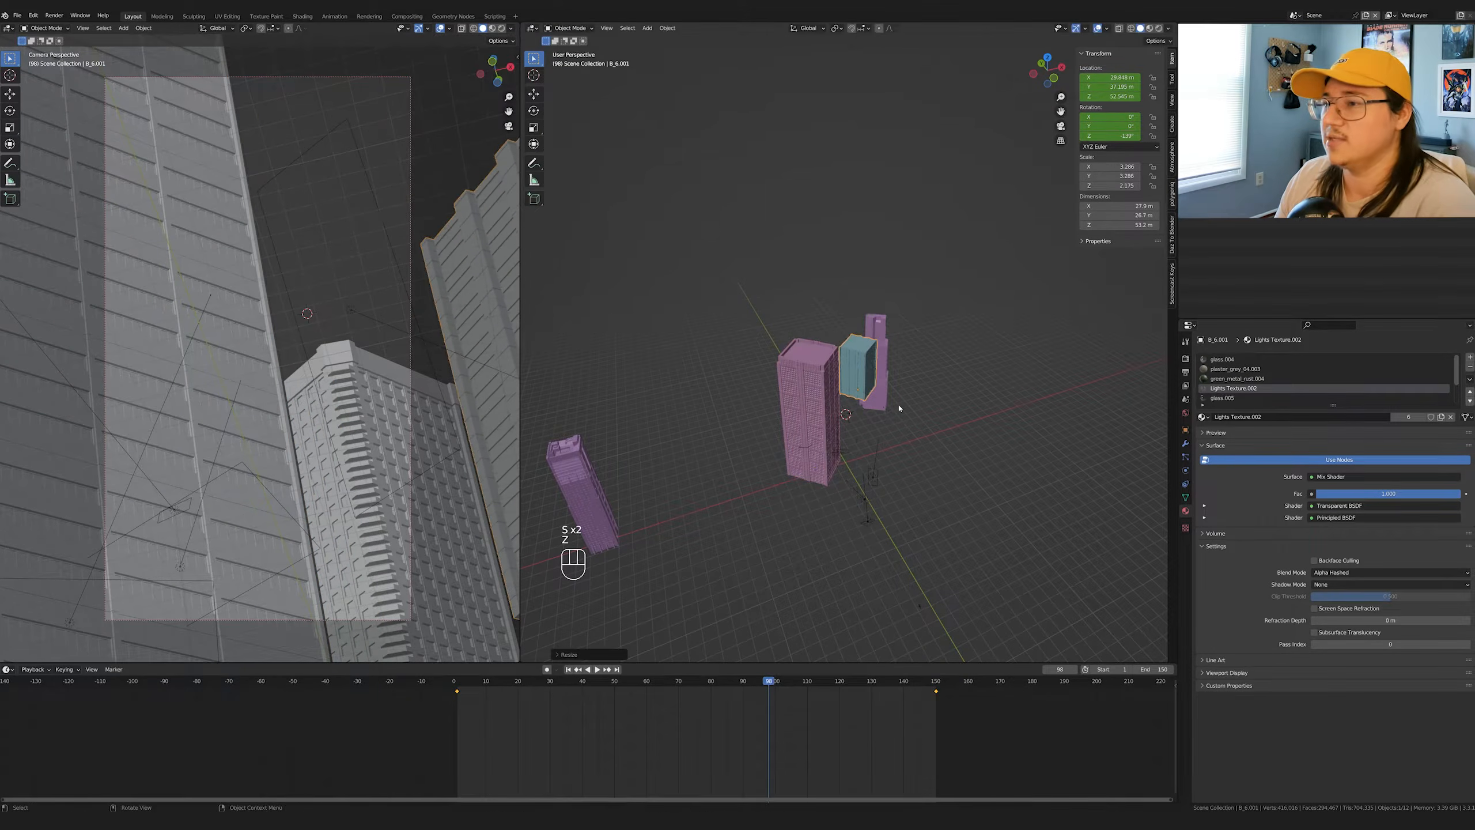
- Create a linked duplicate of the shortened tower and place it above the original along the Z axis
key("alt+d")
key("z")
left_click(896, 362)
- Adjust the duplicate's height along Z until its base meets the top of the lower tower without a gap
key("KP_Decimal")
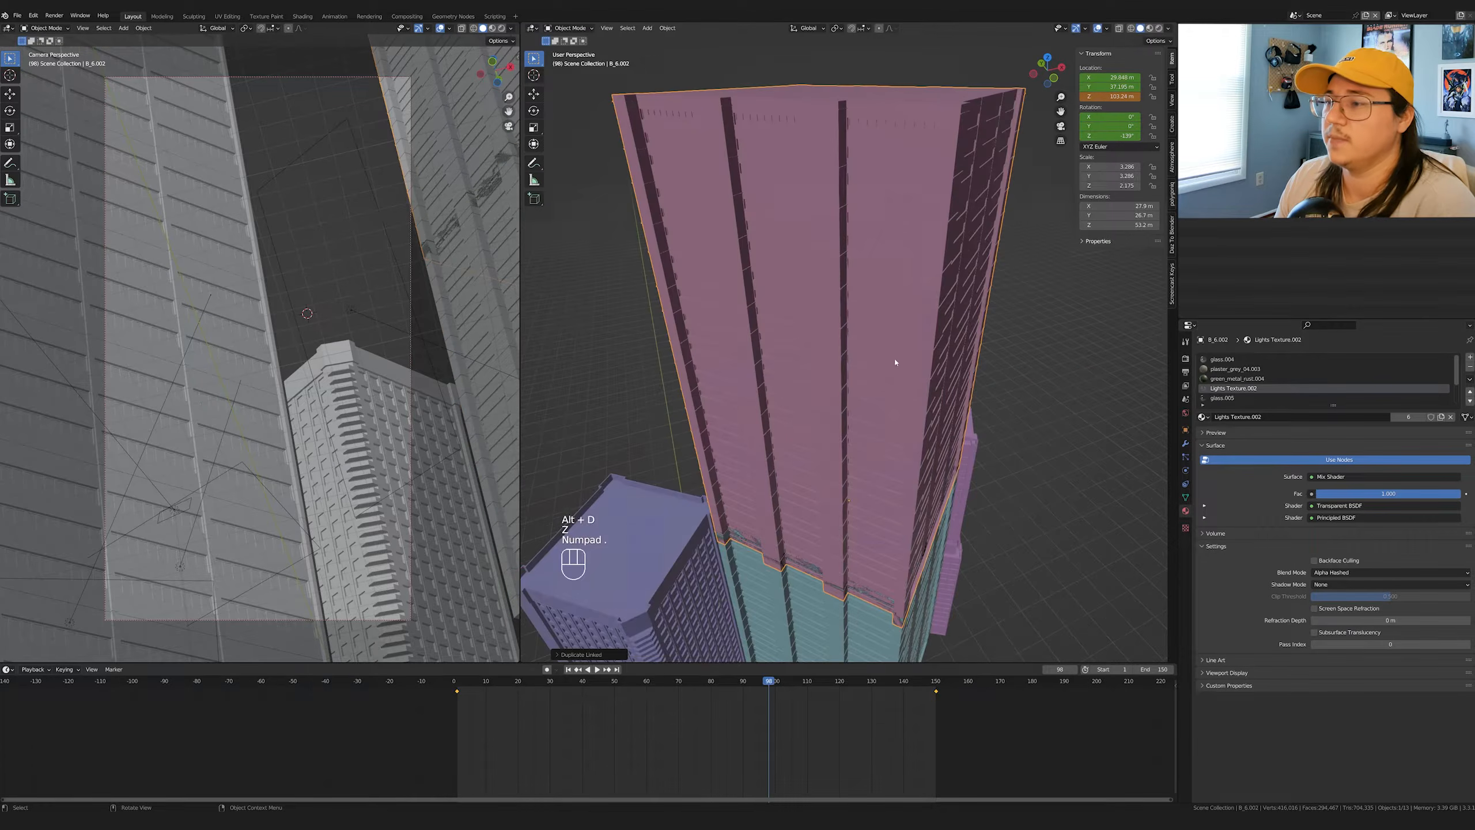
mouse_move(895, 362)
middle_mouse_down()
mouse_move(943, 431)
mouse_move(918, 379)
middle_mouse_up()
scroll(918, 379, "up", 2)
key("g")
key("z")
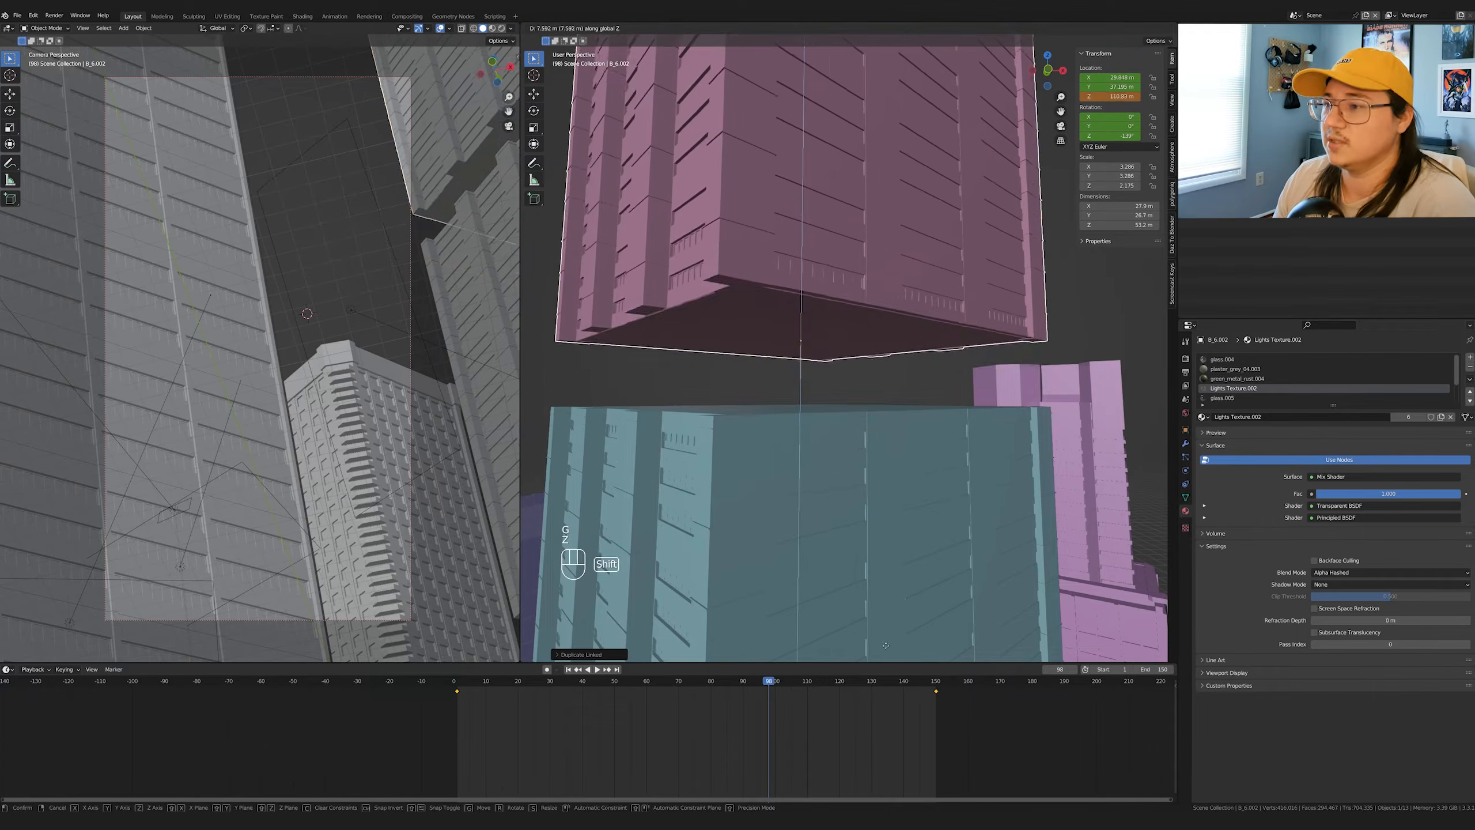
left_click(930, 488)
scroll(924, 482, "up", 4)
middle_click_drag(923, 483, 876, 362, "shift")
scroll(833, 347, "down", 3)
scroll(834, 349, "up", 3)
scroll(876, 362, "down", 3)
key("g")
key("z")
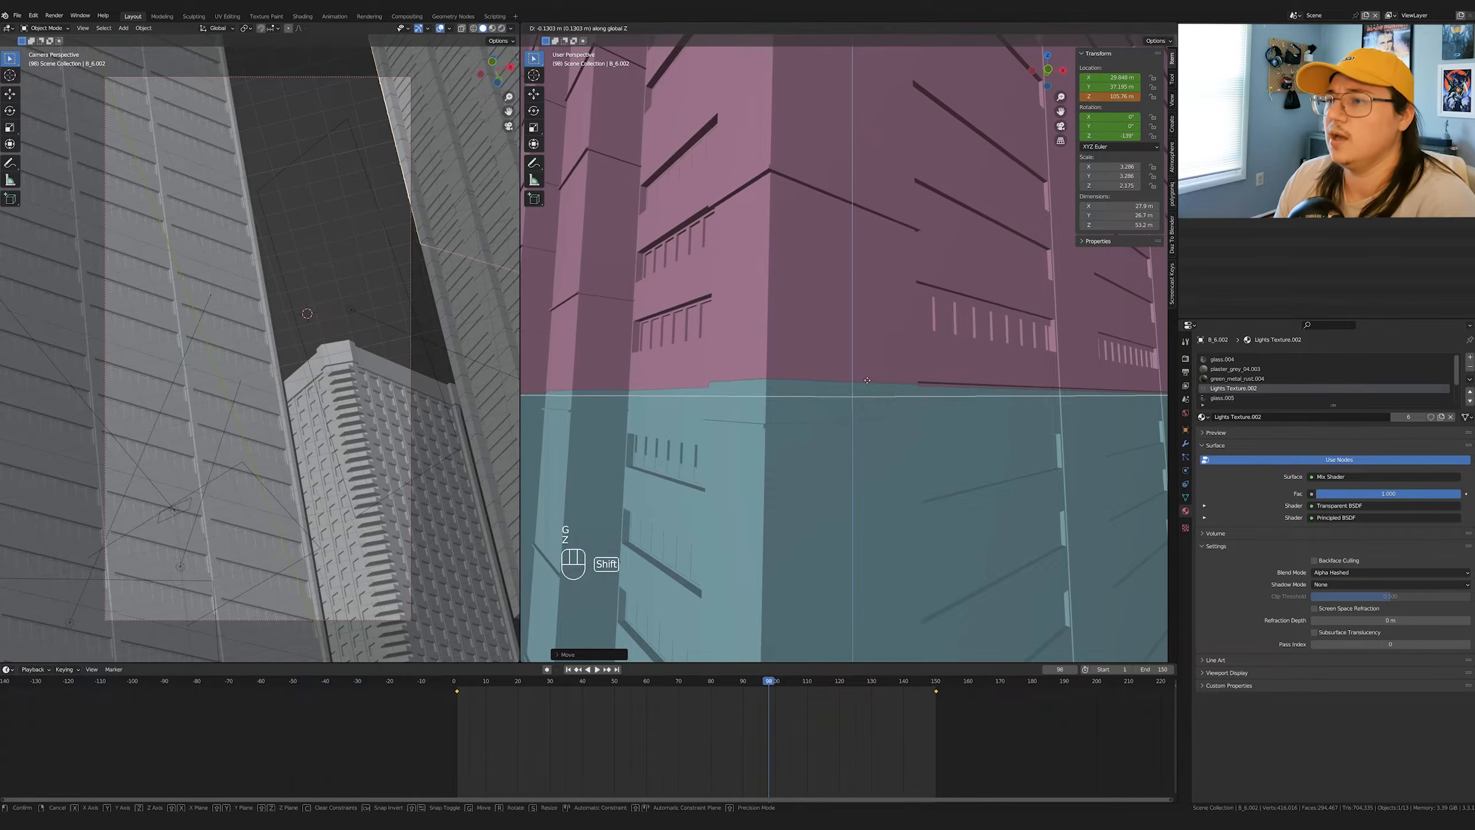
left_click(868, 380)
- Parent the upper tower copy to the lower tower and test the link with a cancelled move
scroll(860, 390, "down", 6)
left_click(854, 399)
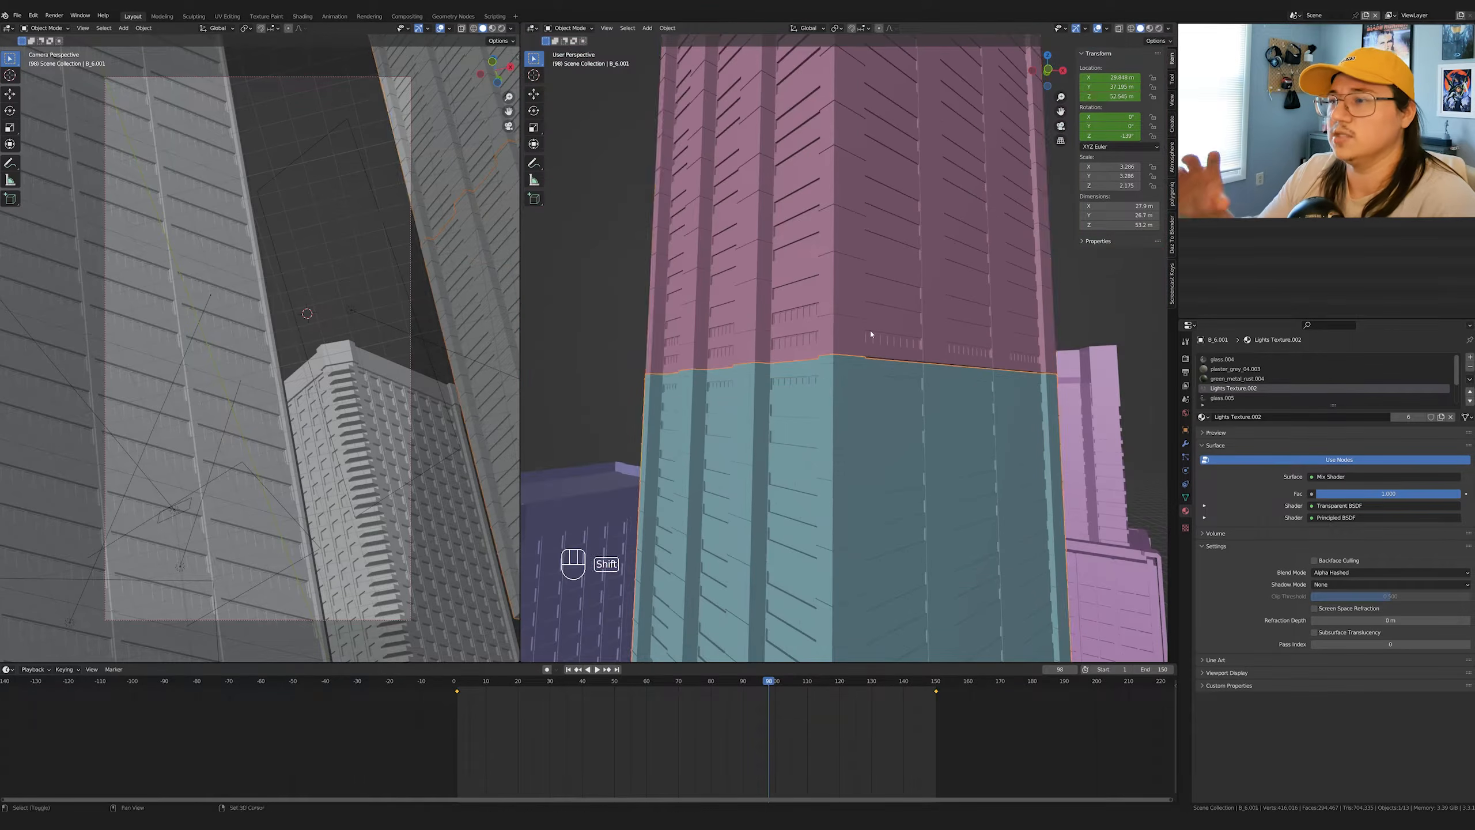
key("ctrl+p")
left_click(904, 443)
left_click(904, 444)
key("g")
right_click(942, 403)
- Inspect the stacked tower from farther out and scrub the animation back toward the start
middle_click_drag(942, 402, 887, 369)
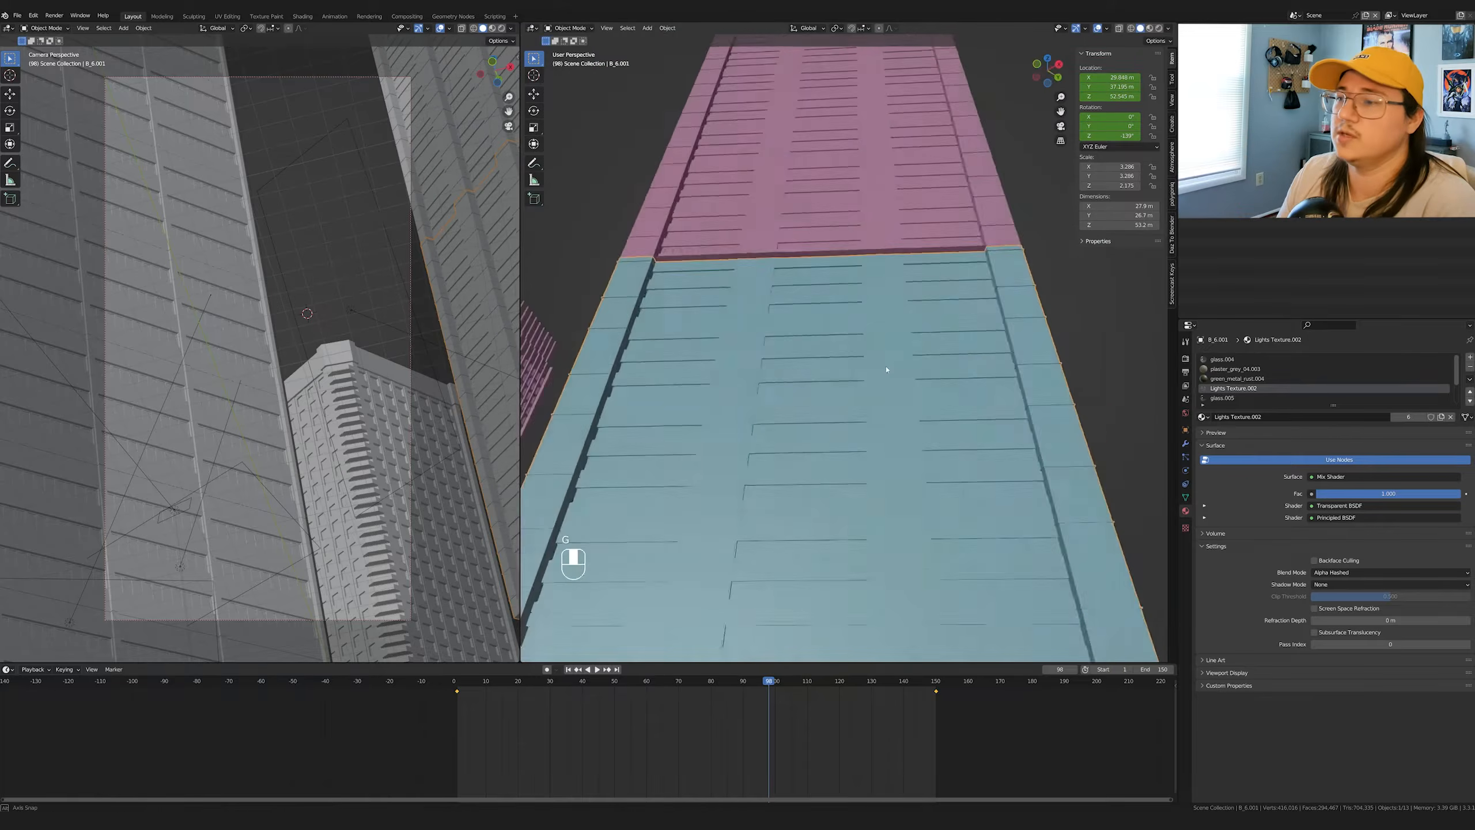
scroll(886, 369, "down", 10)
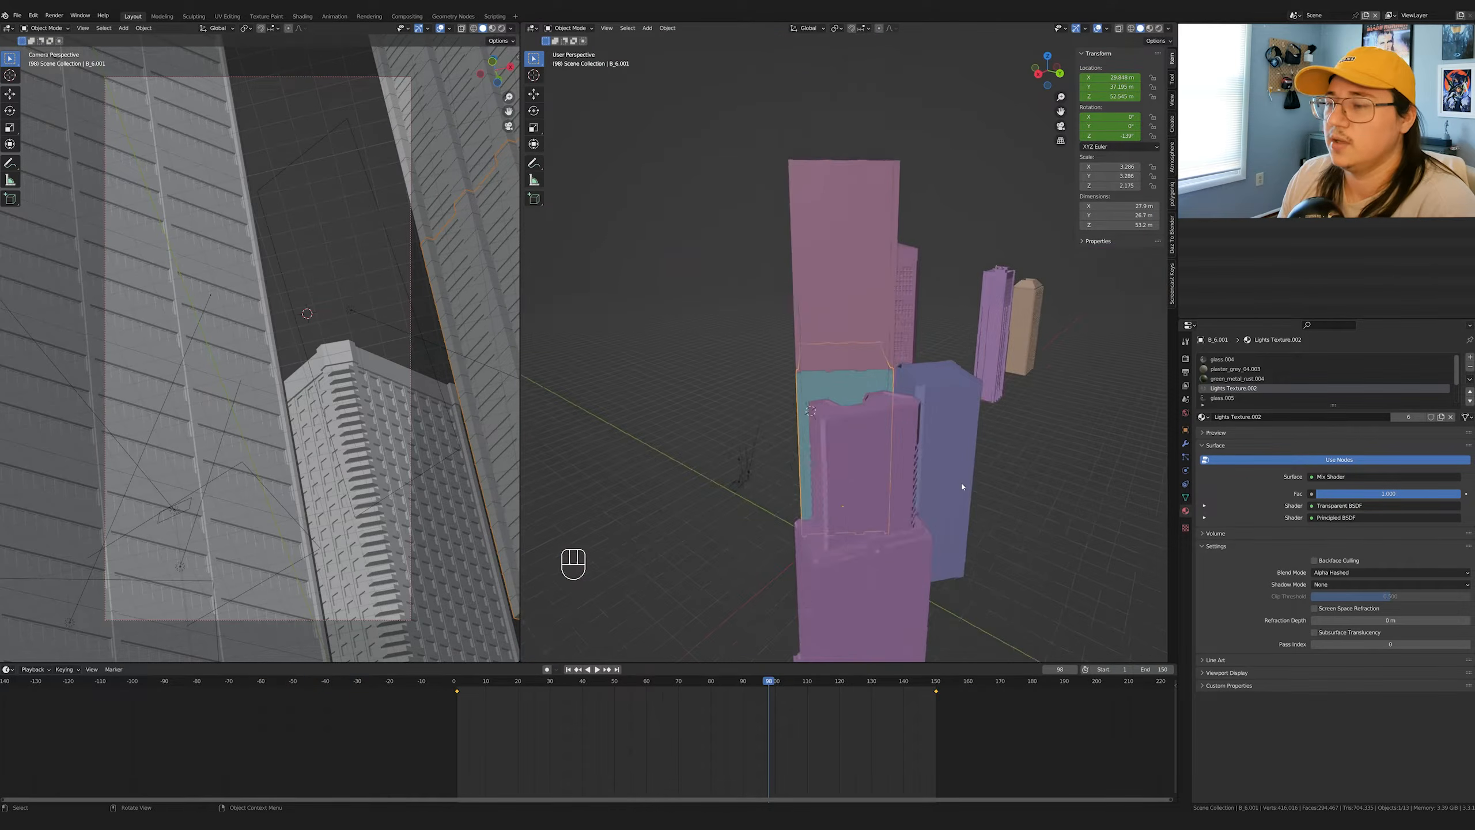
middle_click_drag(962, 486, 1017, 484)
key("KP_0")
left_click_drag(769, 681, 517, 680)
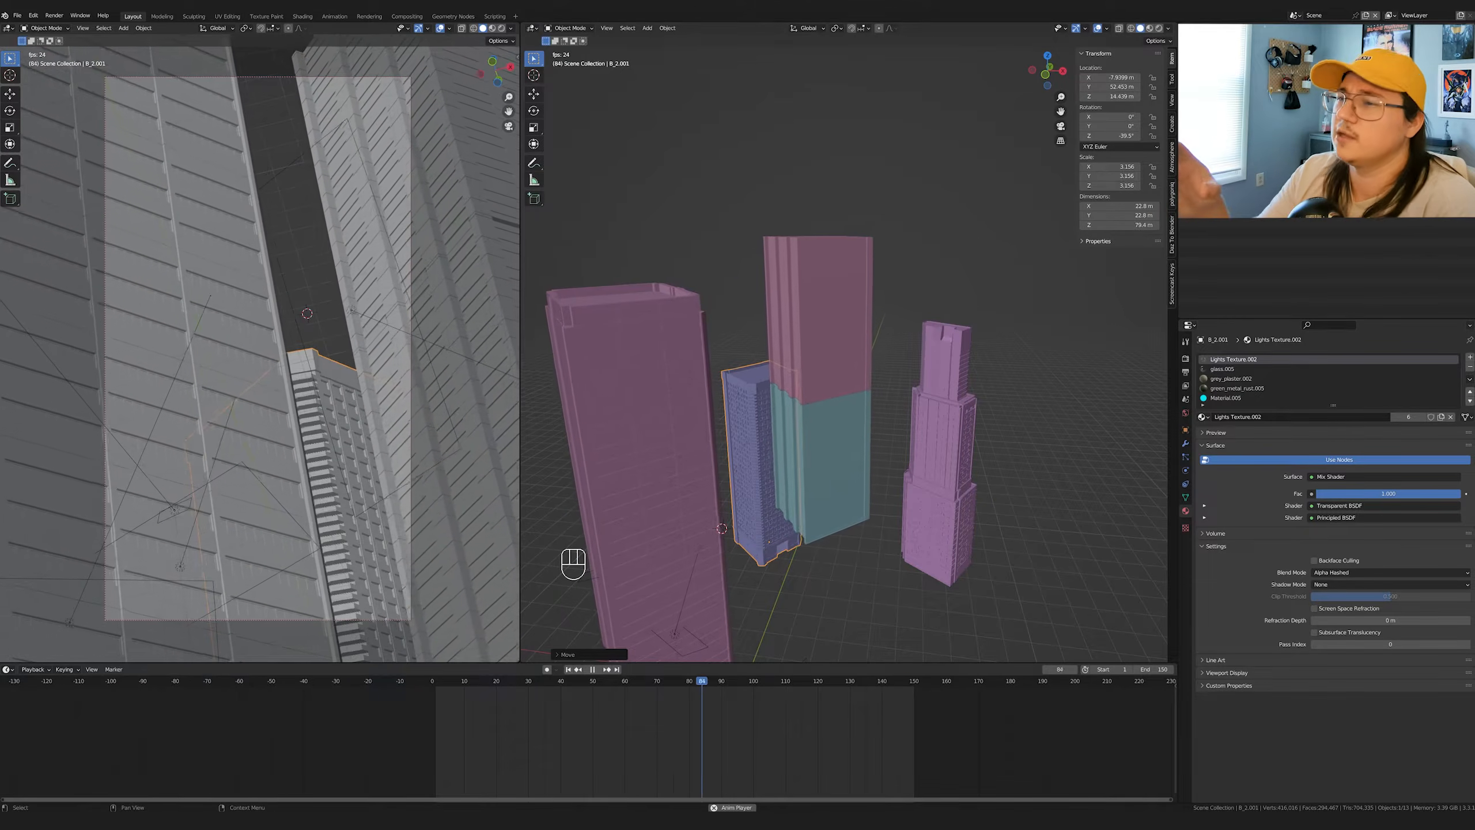
- Scale the blue background tower up to about 3.904 and move it along Z while the animation plays
key("s")
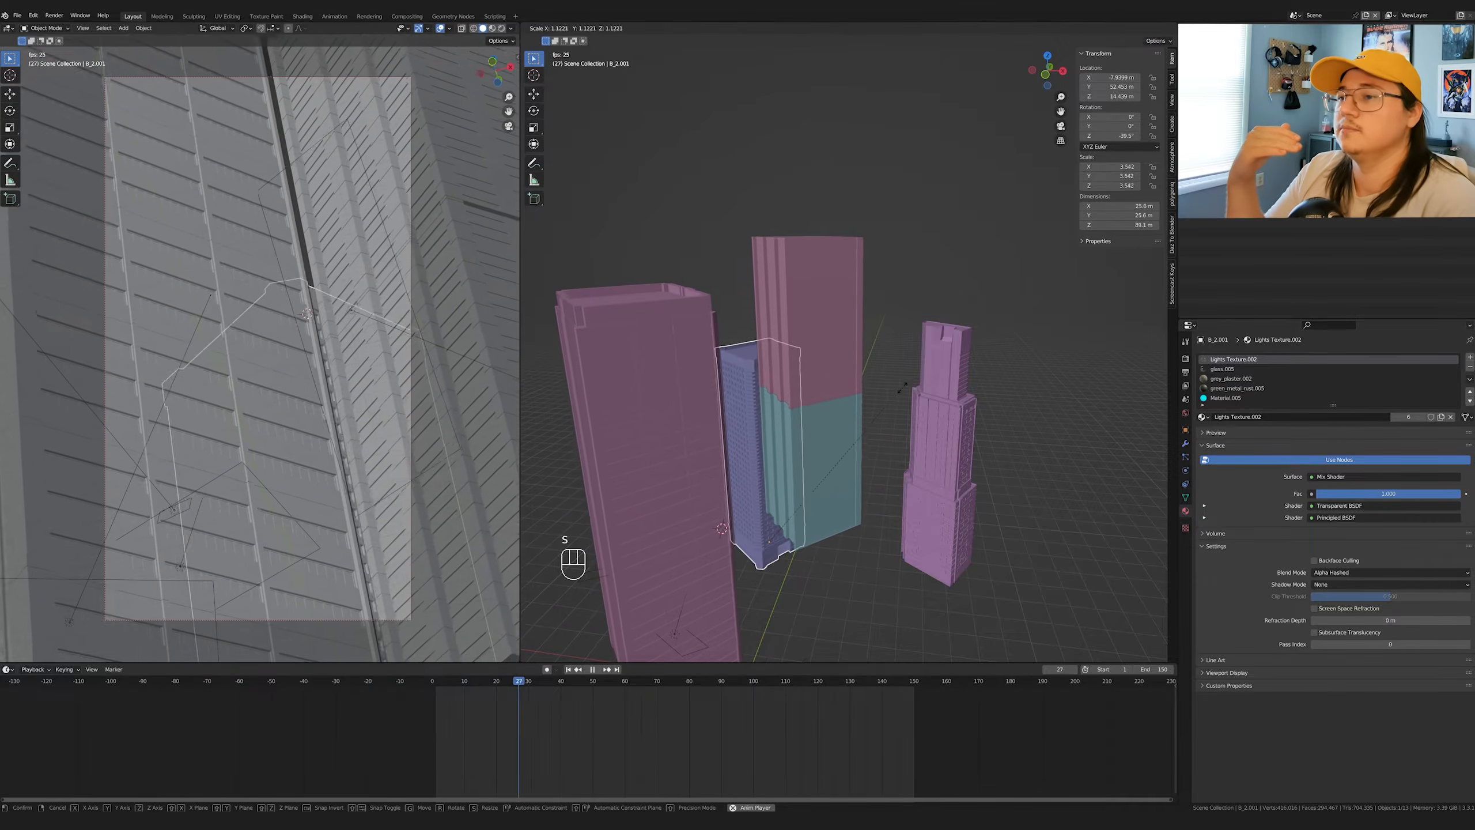
left_click(913, 374)
key("g")
key("z")
left_click(900, 366)
- Rotate the blue background tower around Z, shift it along X between the front towers, and stop the playback
key("r")
key("z")
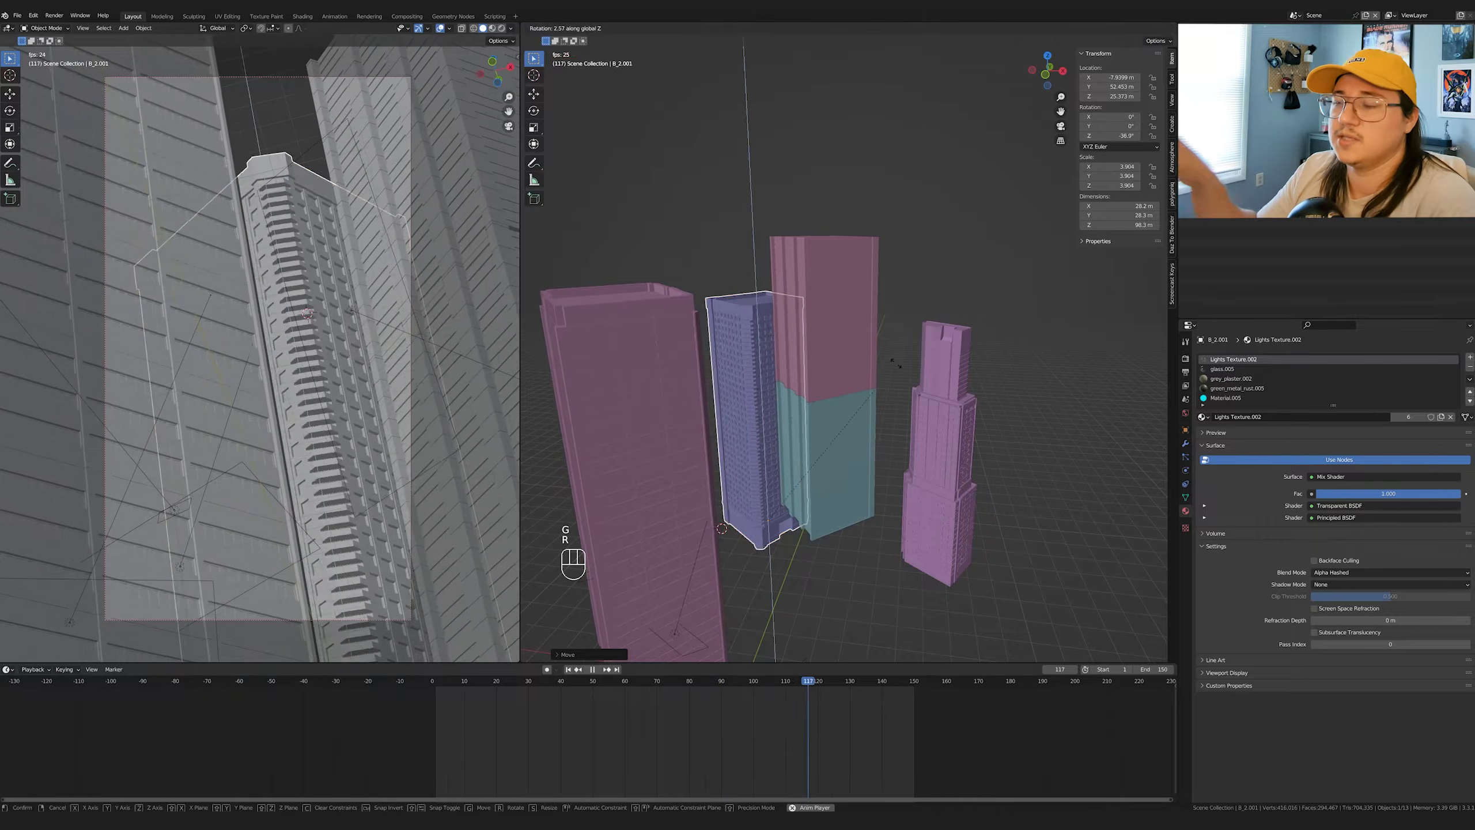
left_click(882, 375)
key("g")
key("x")
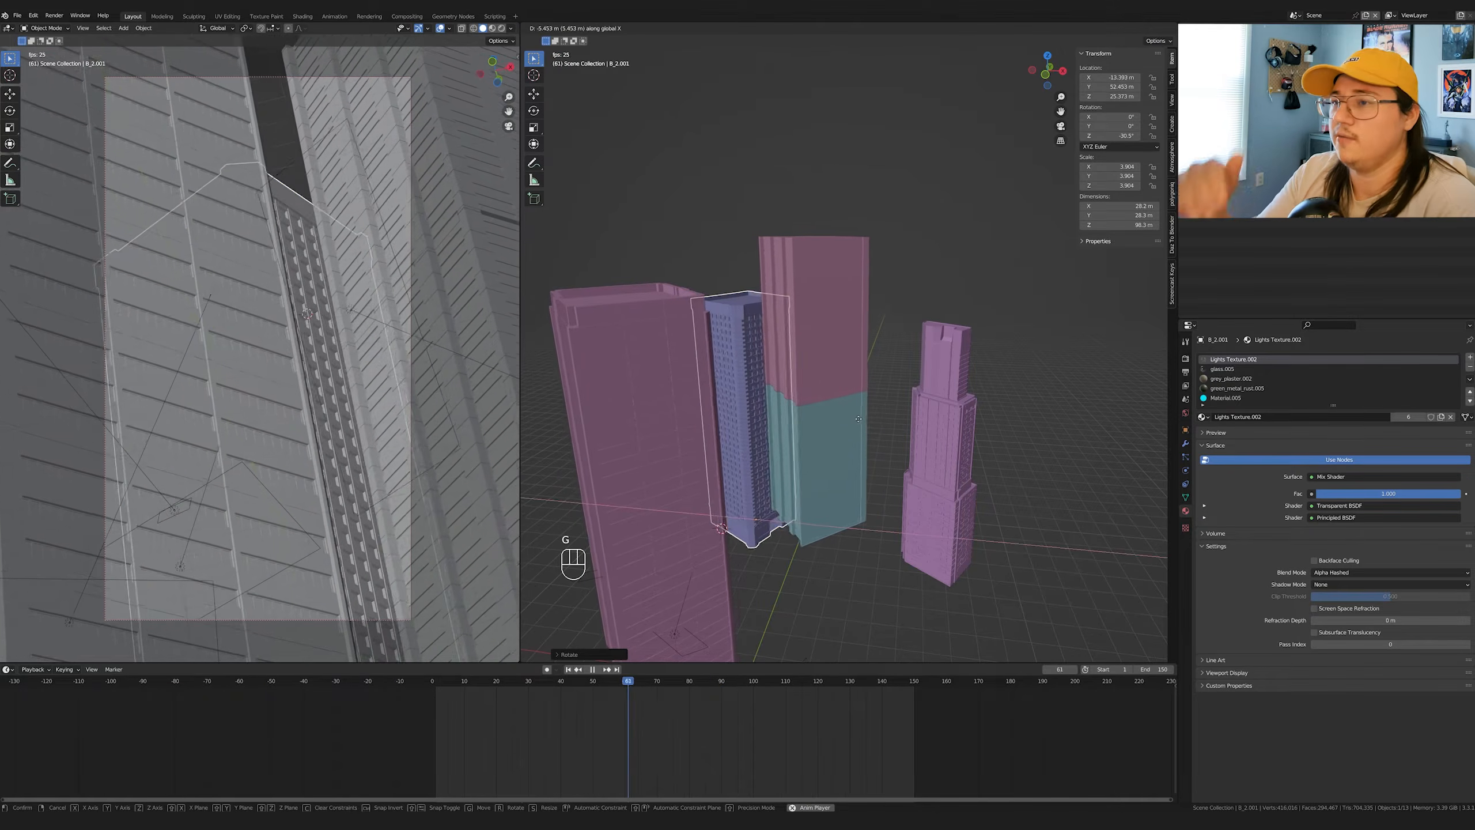
left_click(859, 419)
key("space")
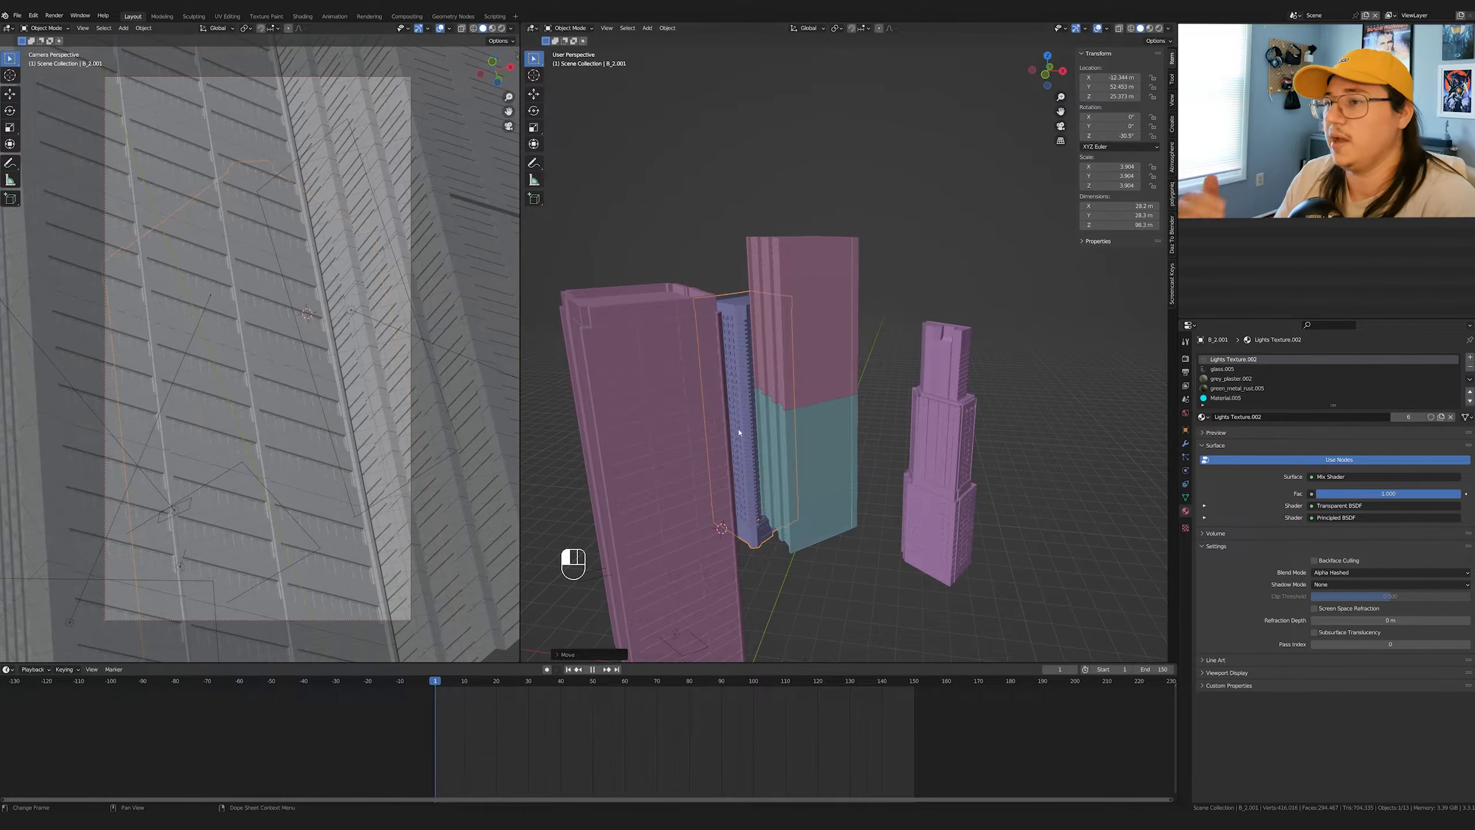
- Play the animation, undo an annotation stroke in the camera view, and return to the Select Box tool
key("space")
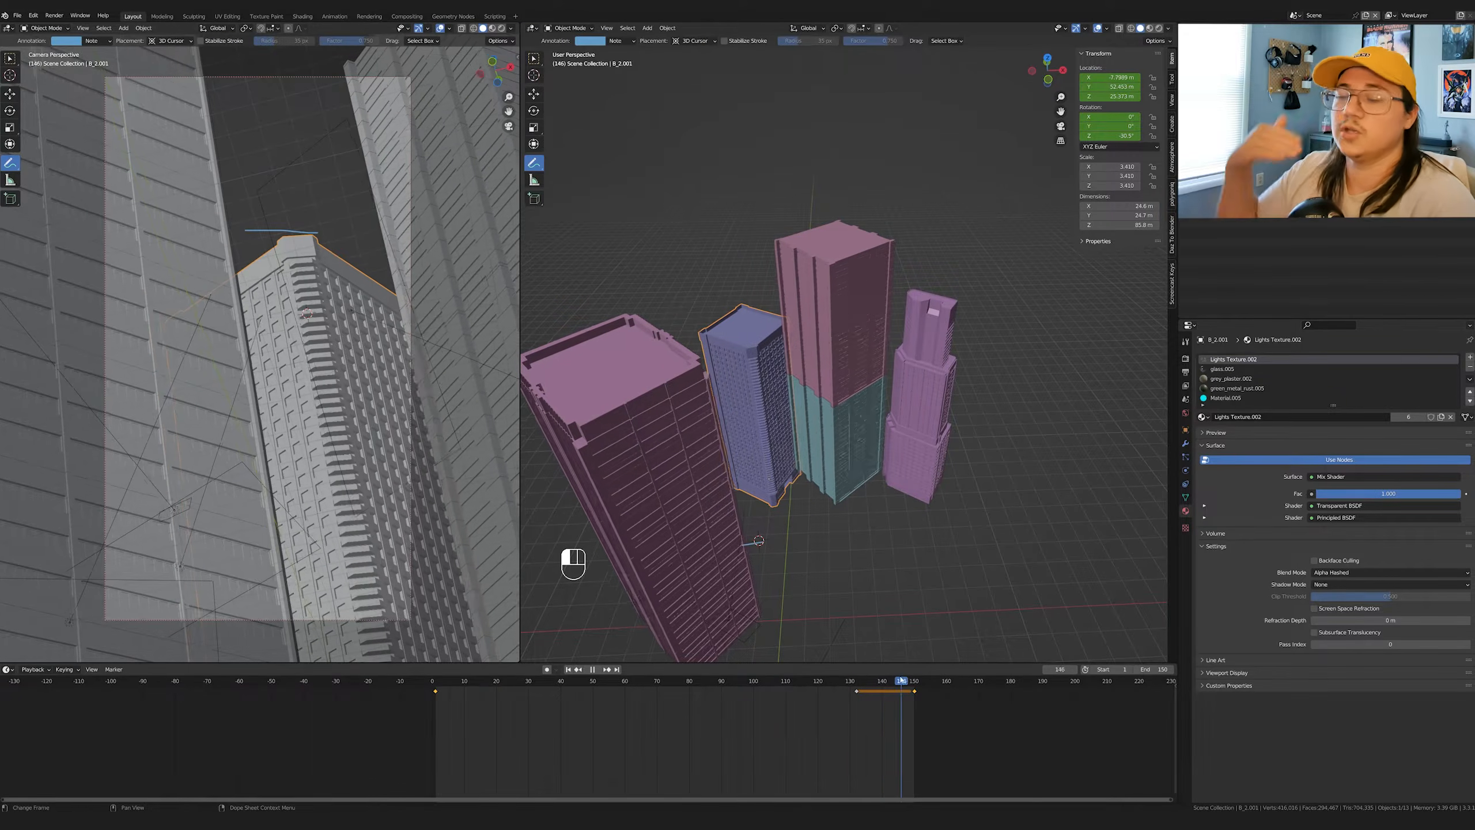
key("ctrl+z")
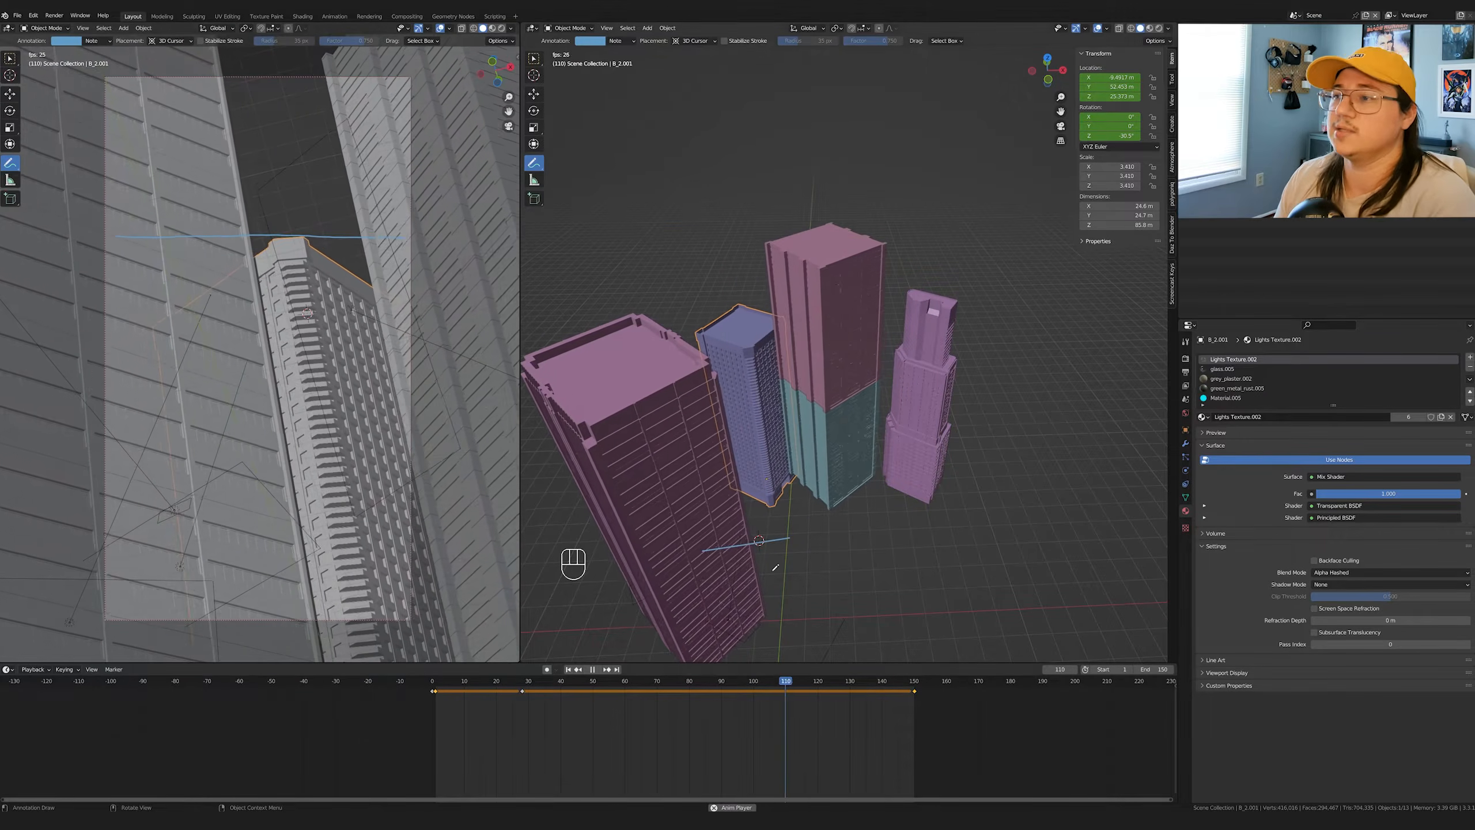
left_click(9, 58)
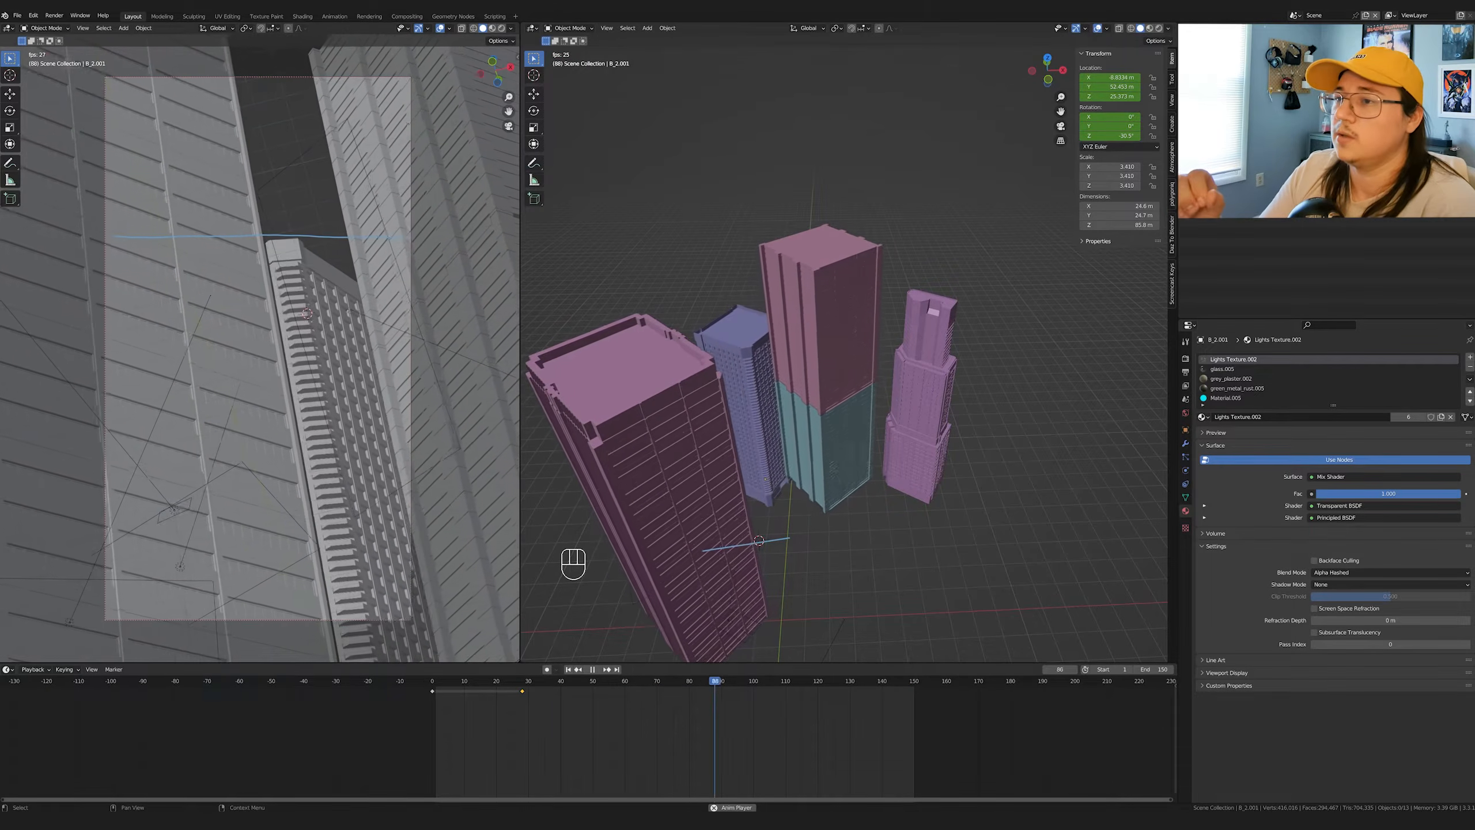
- Undo the horizontal guide annotation and the recent keyframe timing changes on the blue background tower
key("ctrl+z")
key("ctrl+z")
key("ctrl+z")
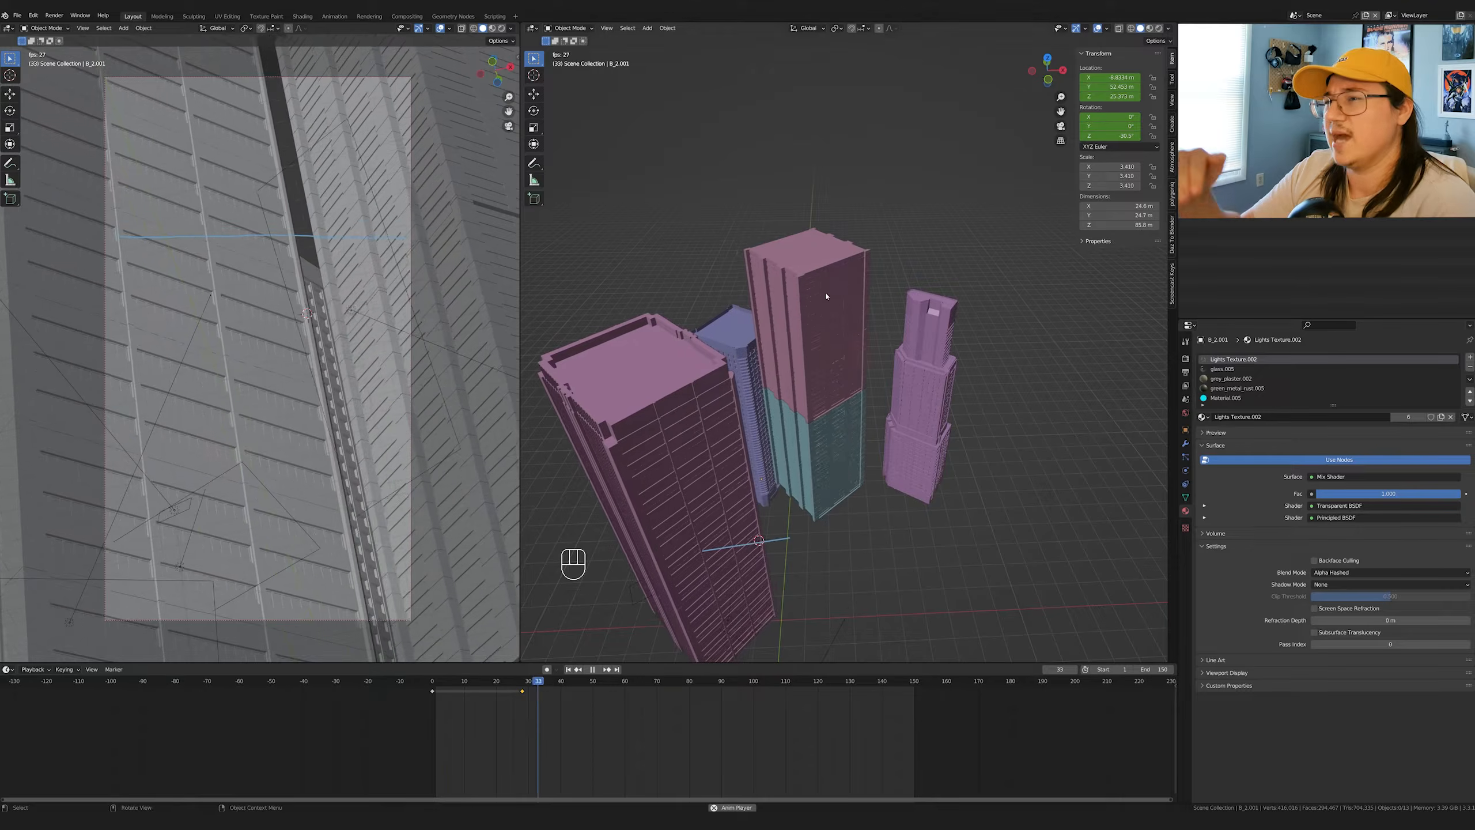
key("ctrl+z")
key("ctrl+z")
key("ctrl+z")
key("ctrl+z")
key("ctrl+z")
key("ctrl+z")
key("ctrl+z")
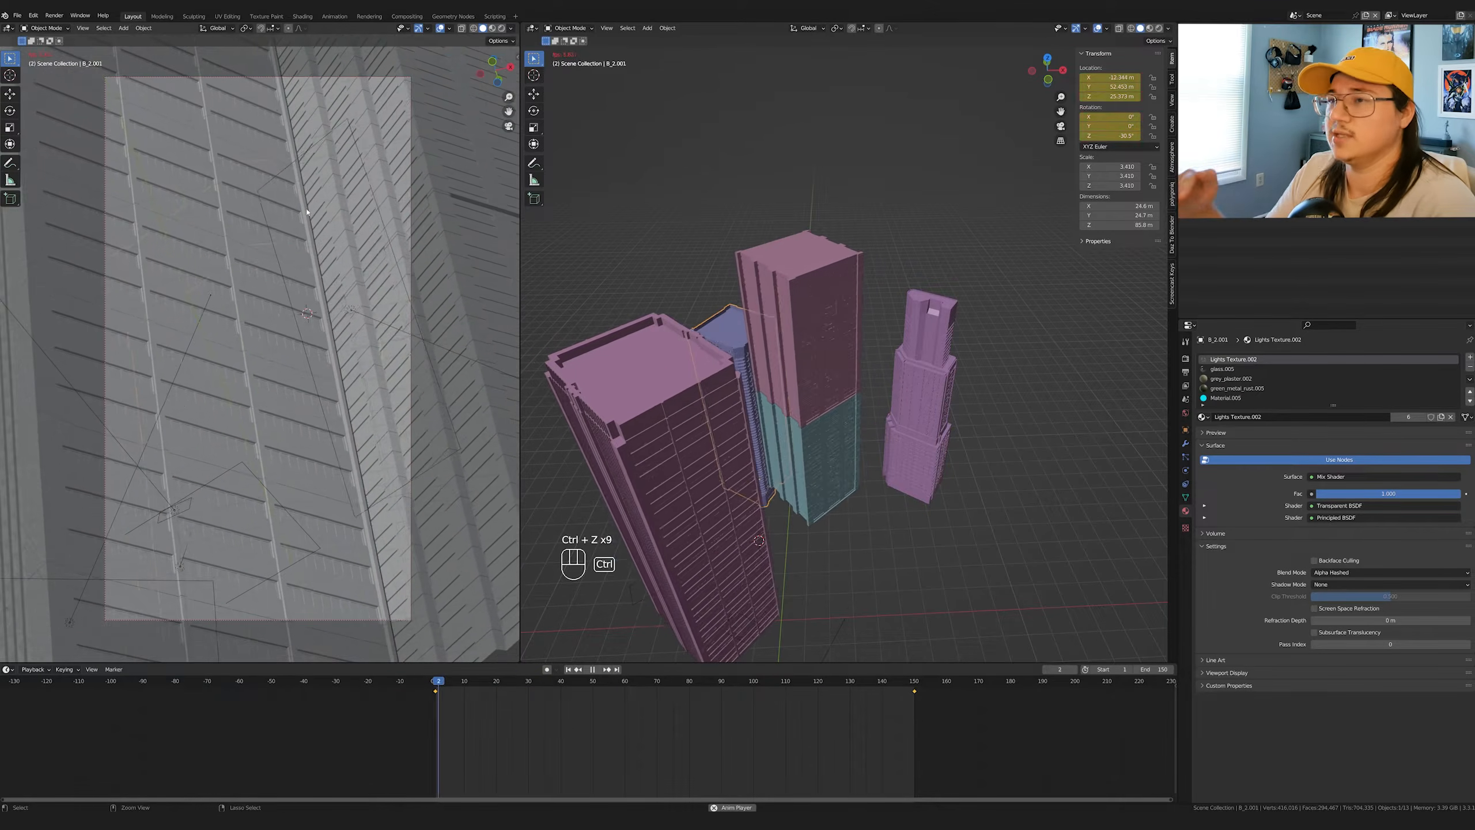
- Raise the blue background tower to about 26.7 m in Z at frame 150 and insert a Location & Rotation keyframe
key("space")
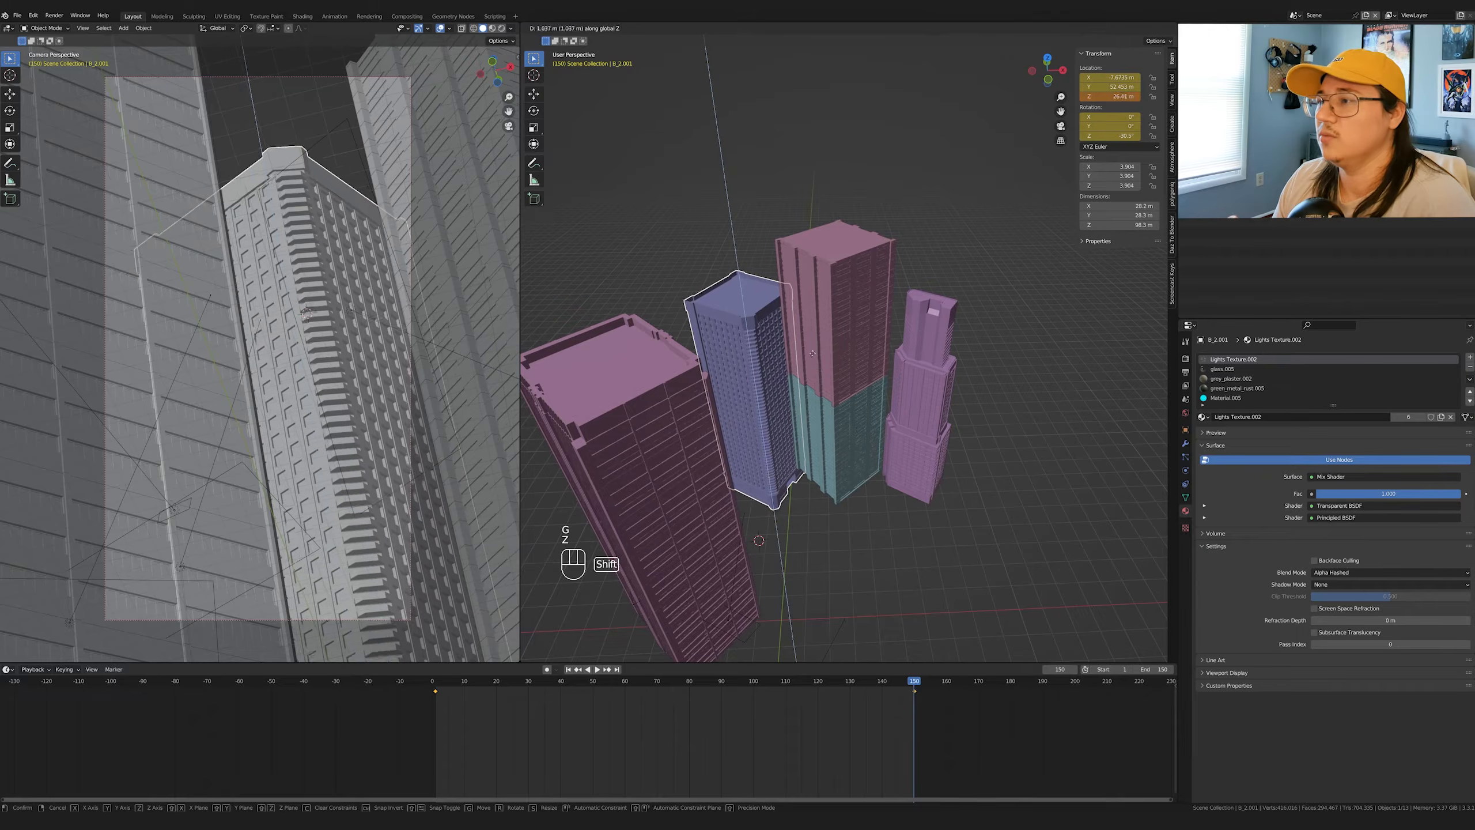
left_click(812, 353)
key("i")
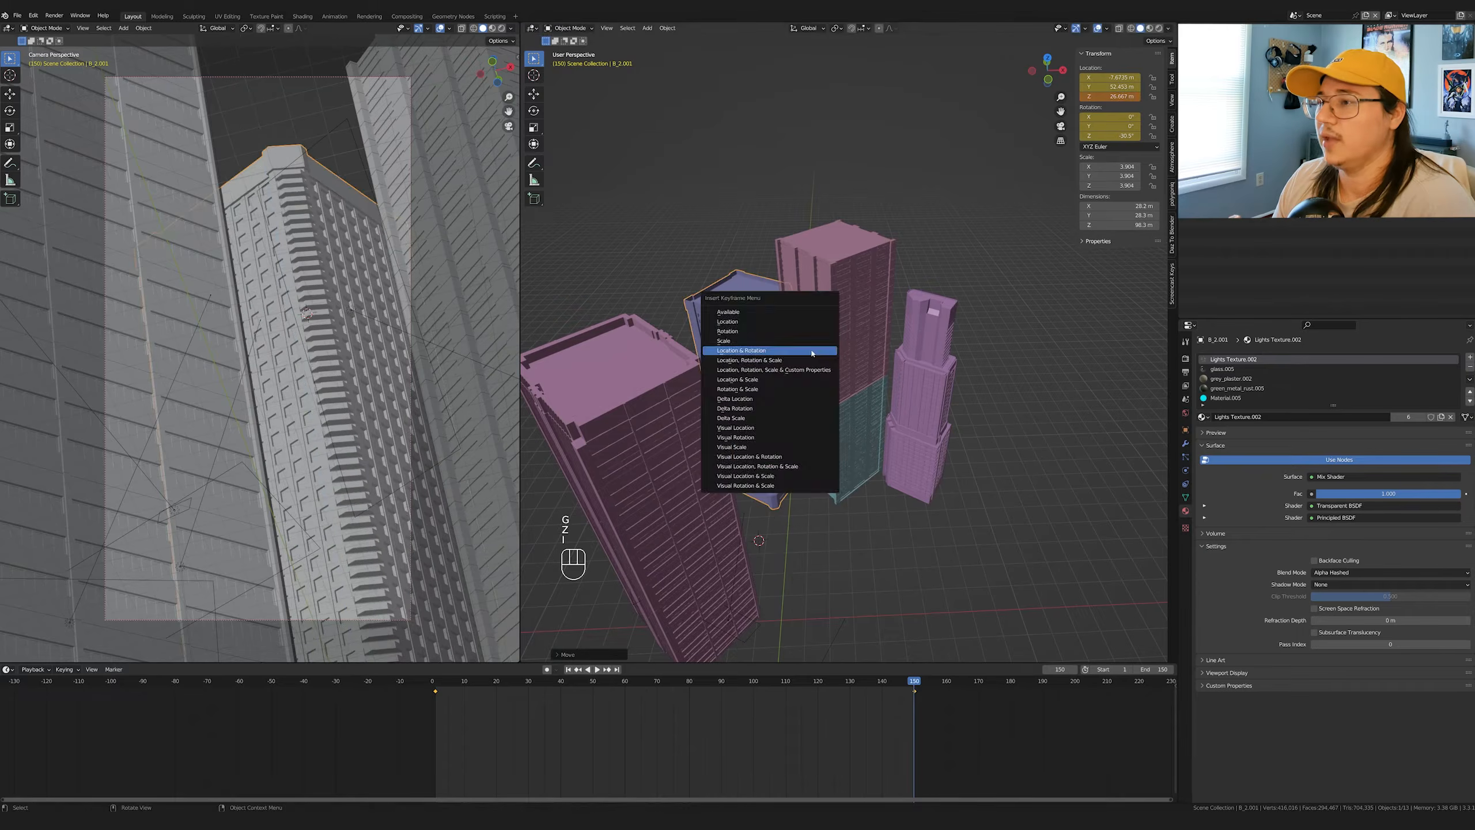
- Play the animation from its start to review how the blue tower is revealed, and return to the first frame
left_click_drag(924, 683, 441, 697)
key("space")
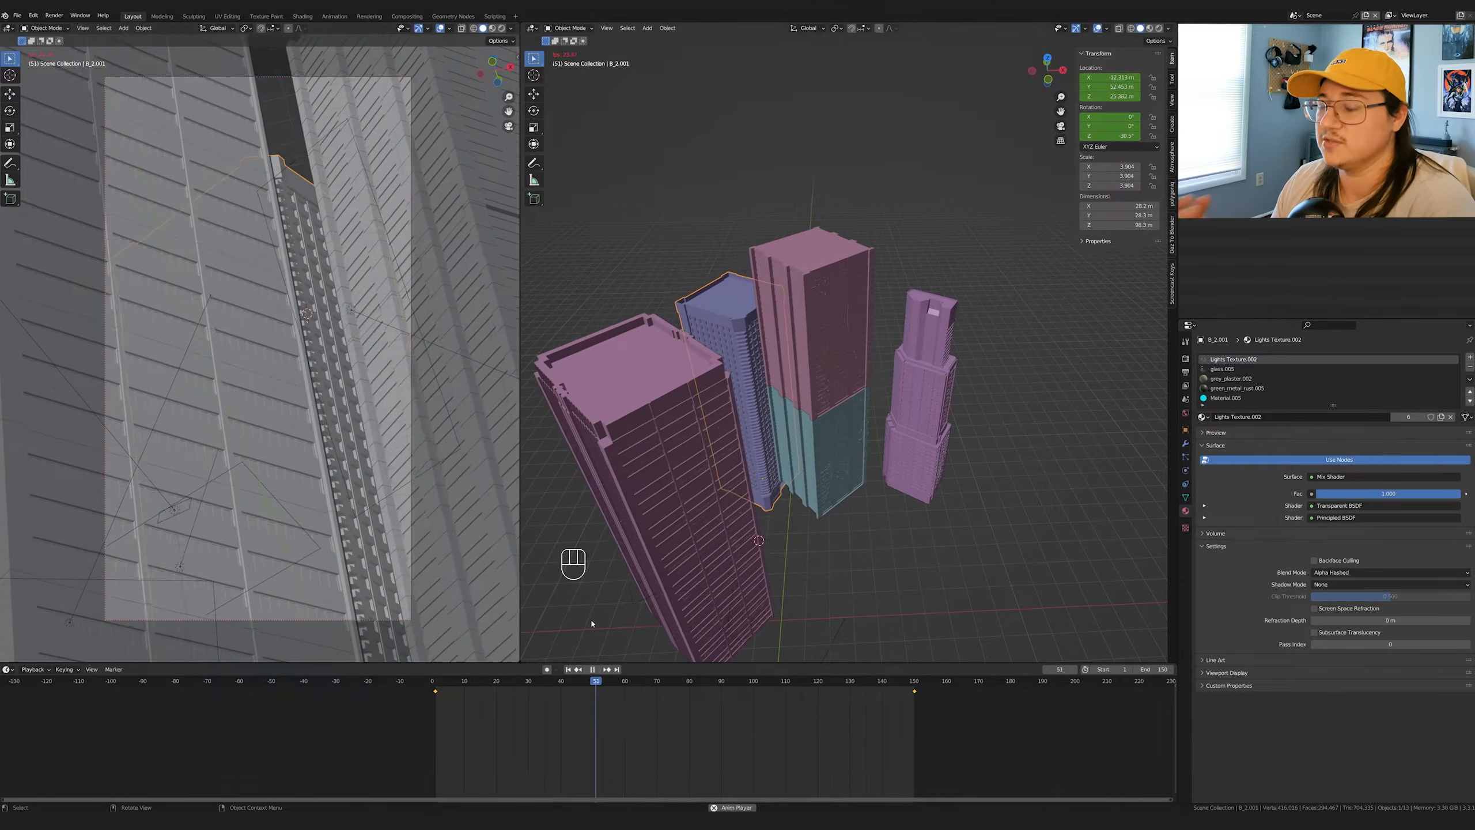
key("space")
key("space")
left_click_drag(642, 684, 436, 688)
- Select the large pink front tower and move it along Y toward the camera at frame 0
left_click(699, 510)
key("space")
key("space")
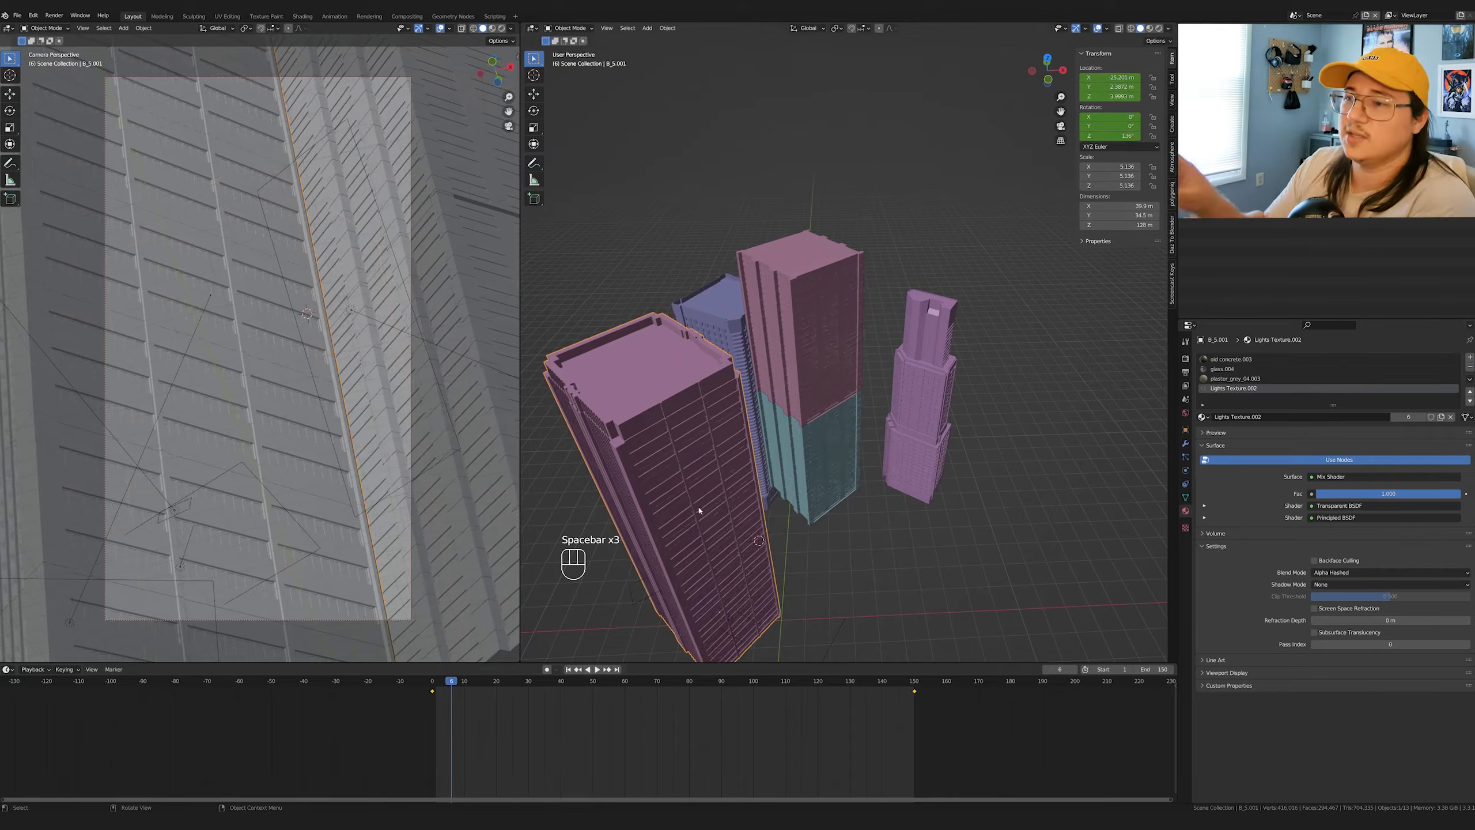
left_click(578, 670)
scroll(691, 541, "down", 3)
key("g")
key("y")
key("z")
key("x")
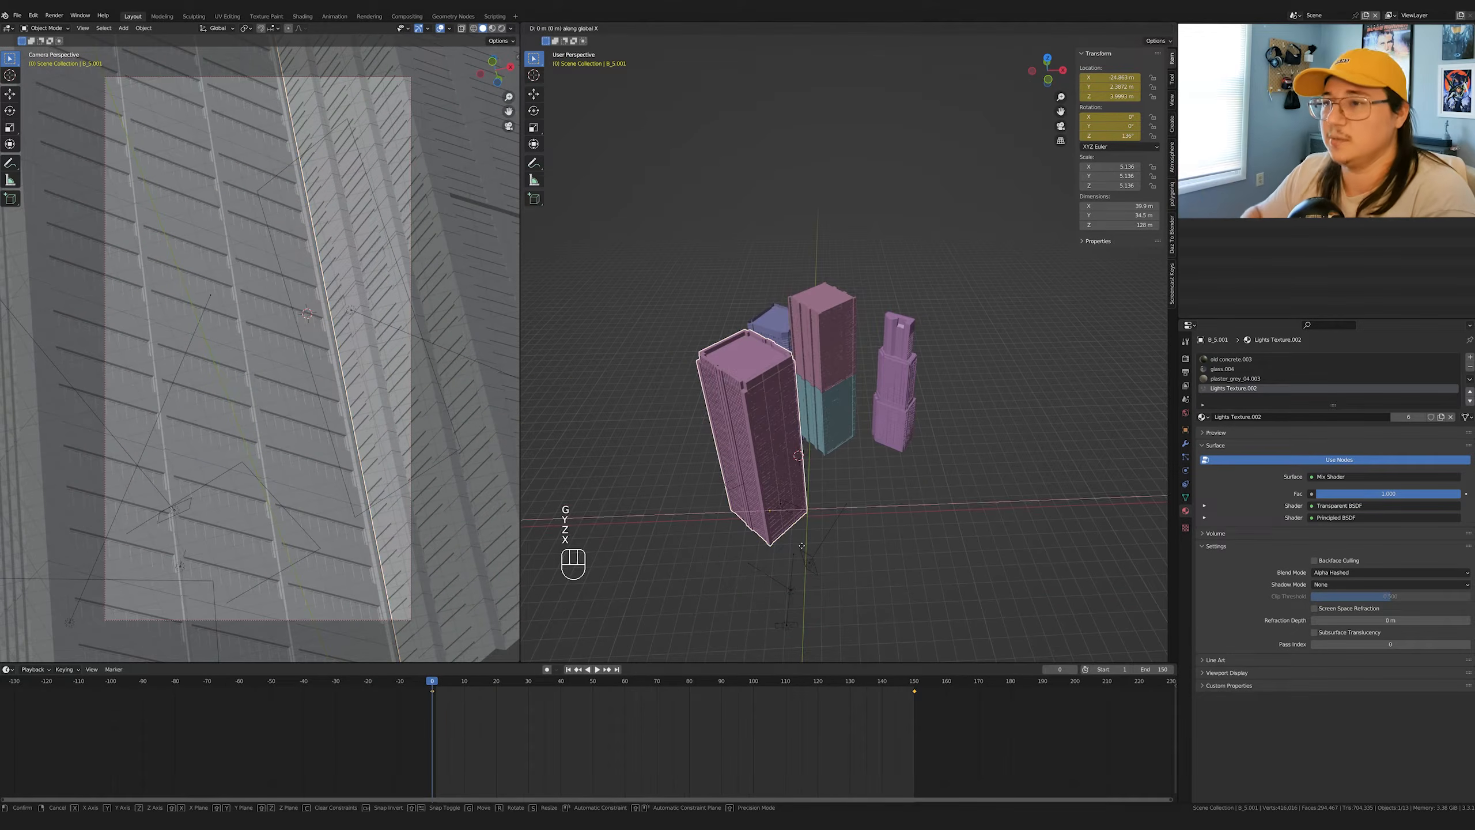
left_click(803, 598)
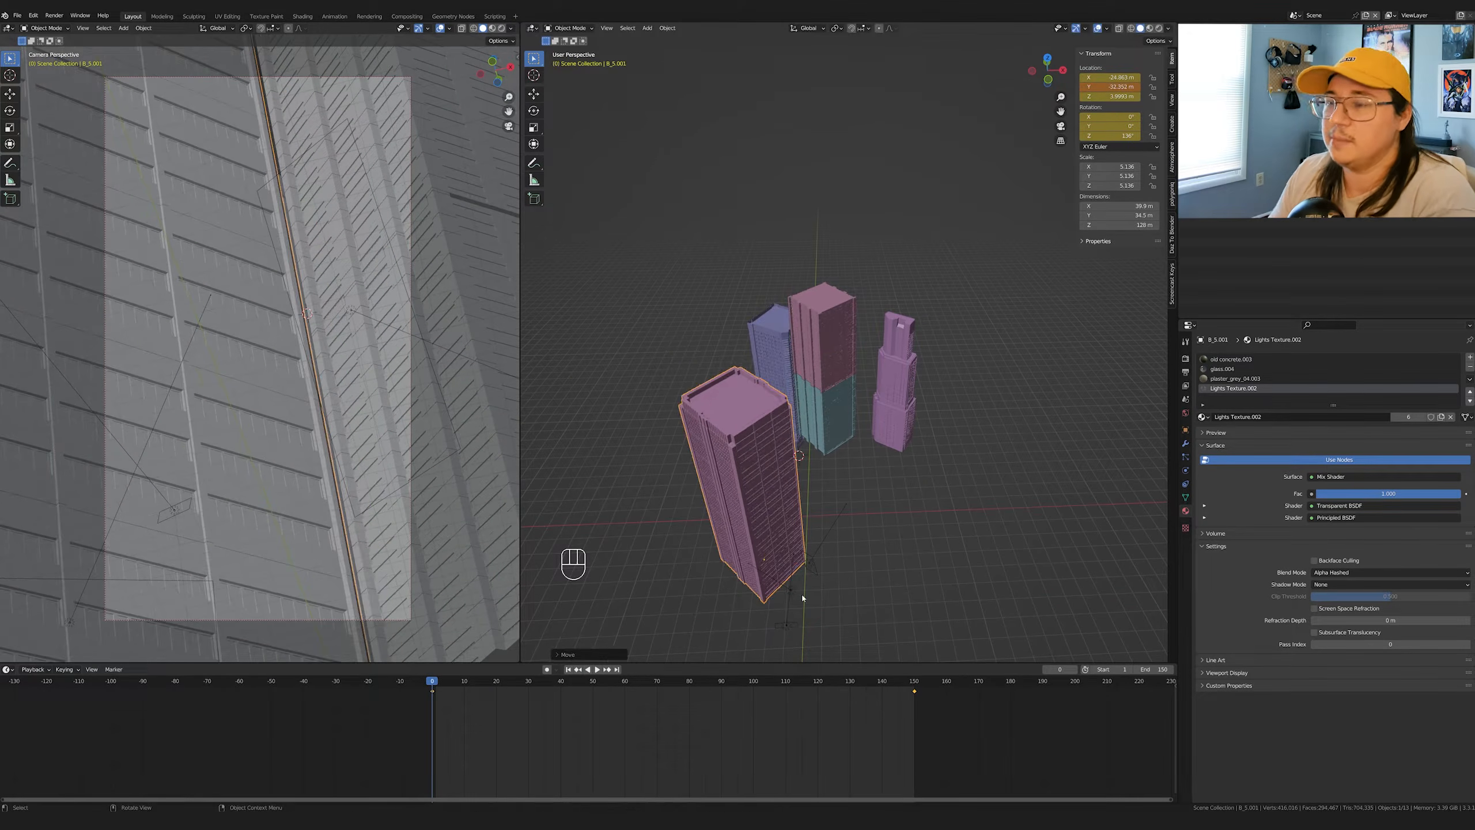
- Keyframe the pink front tower's new position at frame 0, delete its frame 150 keyframe, and scrub and play the timeline
key("i")
left_click(802, 597)
key("x")
left_click(946, 710)
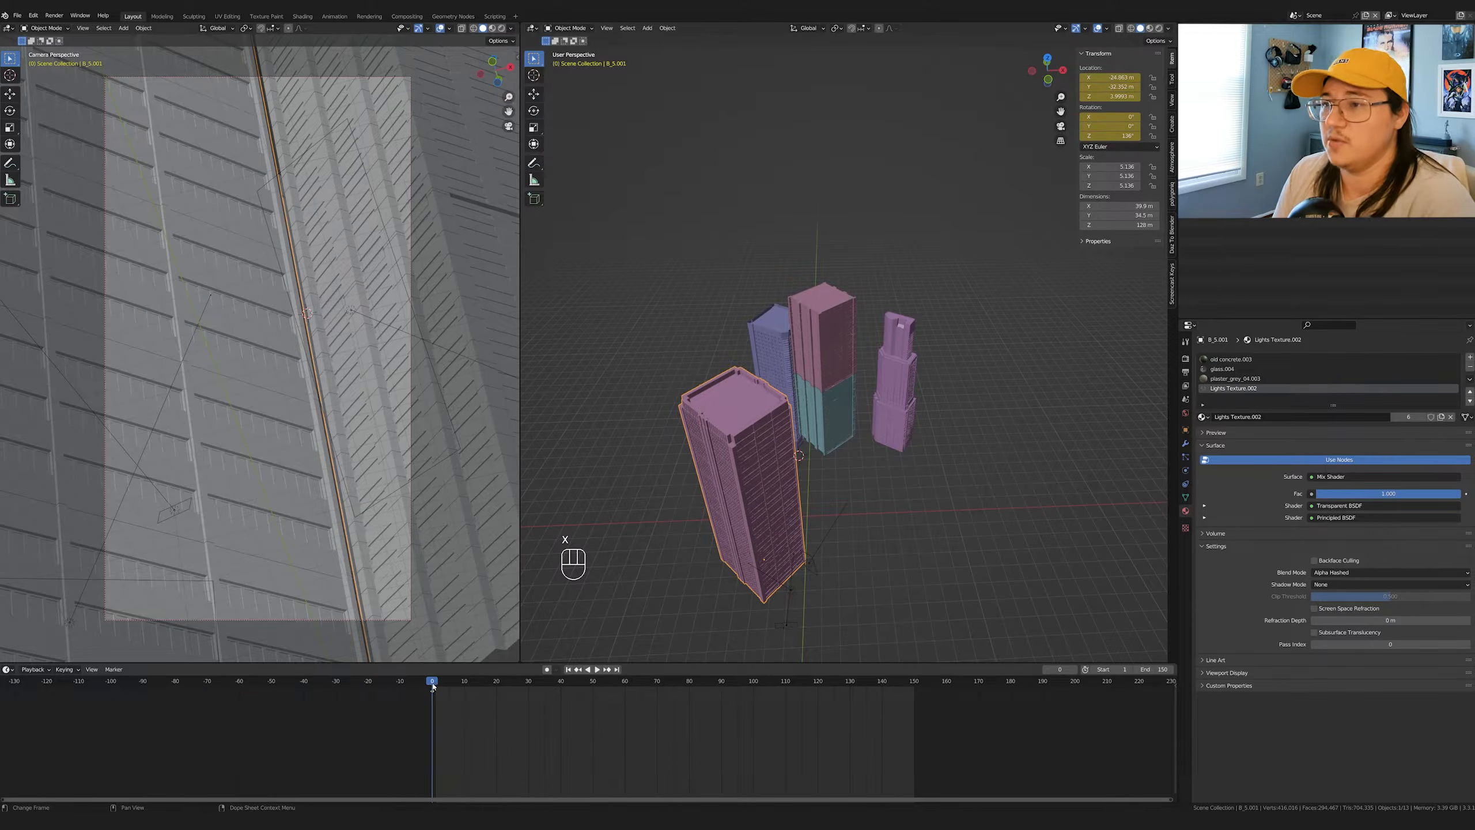
left_click_drag(433, 687, 880, 695)
left_click(597, 670)
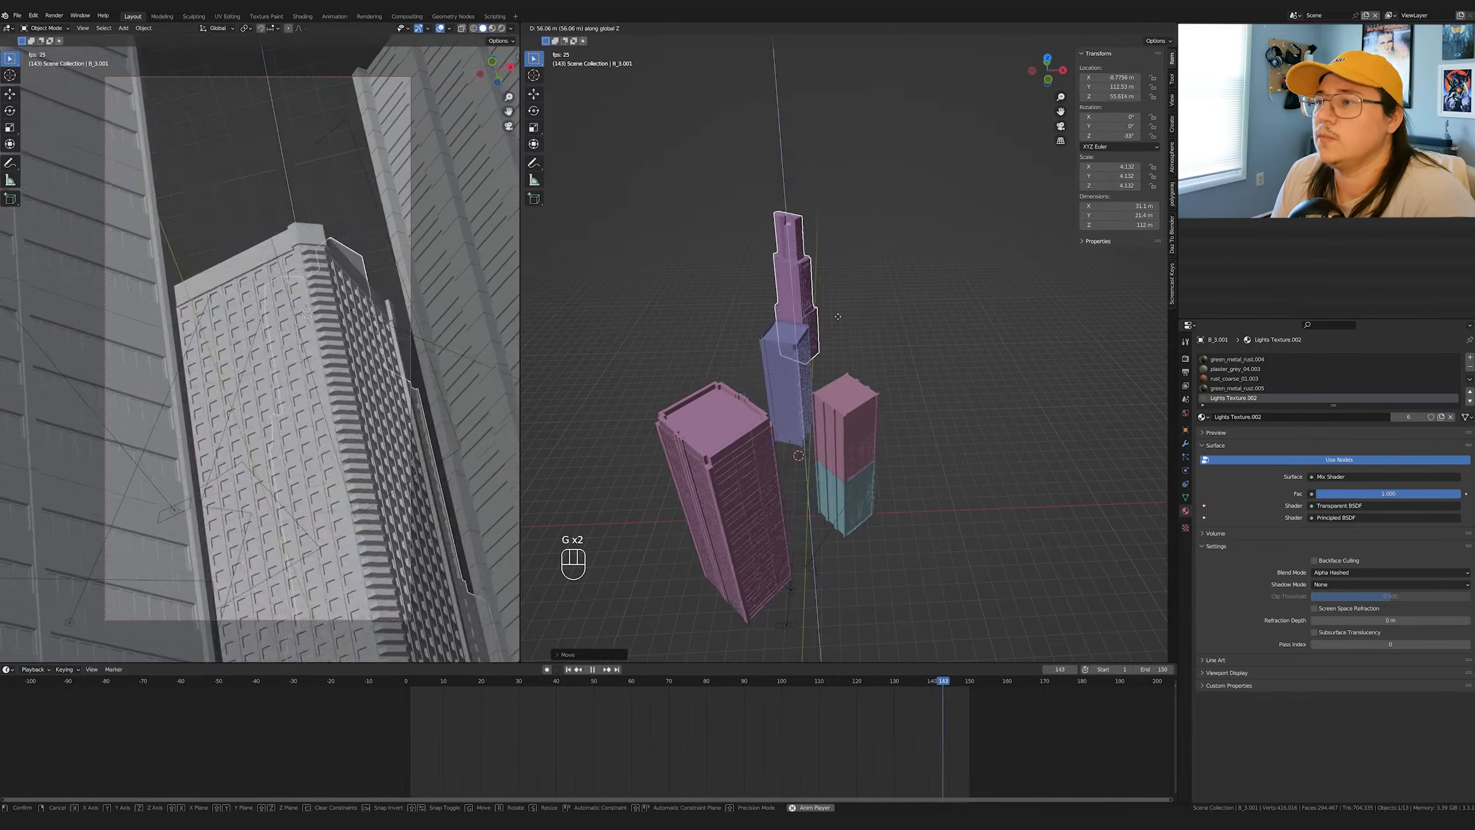
- Raise the stepped purple tower to about 94 m in Z behind the blue tower and rotate it around Z
left_click(835, 283)
key("r")
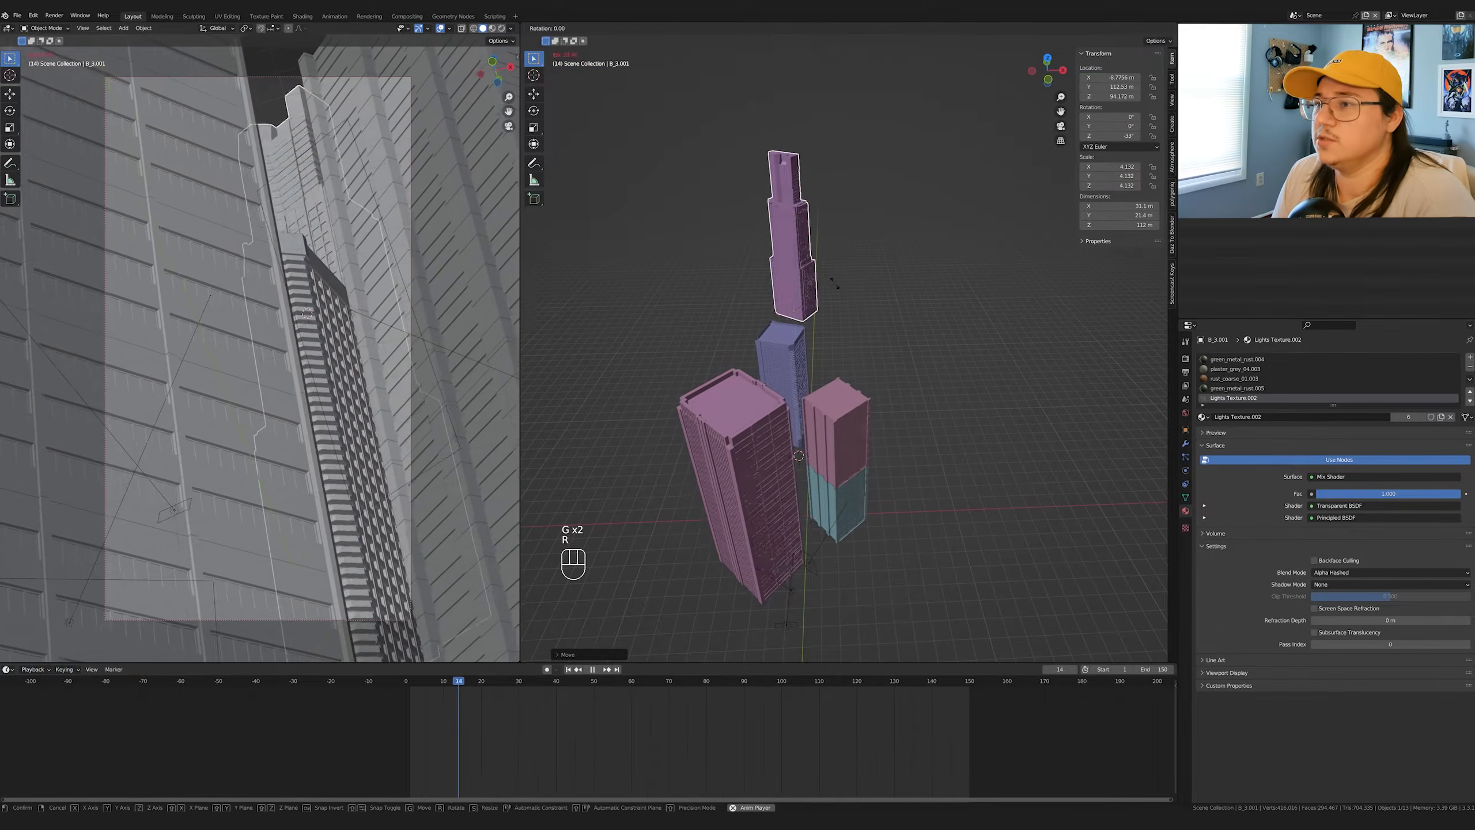
key("z")
left_click(828, 249)
- Shift the stepped purple tower in the horizontal plane and adjust its height behind the front towers
key("g")
key("shift+z")
left_click(834, 252)
key("g")
key("z")
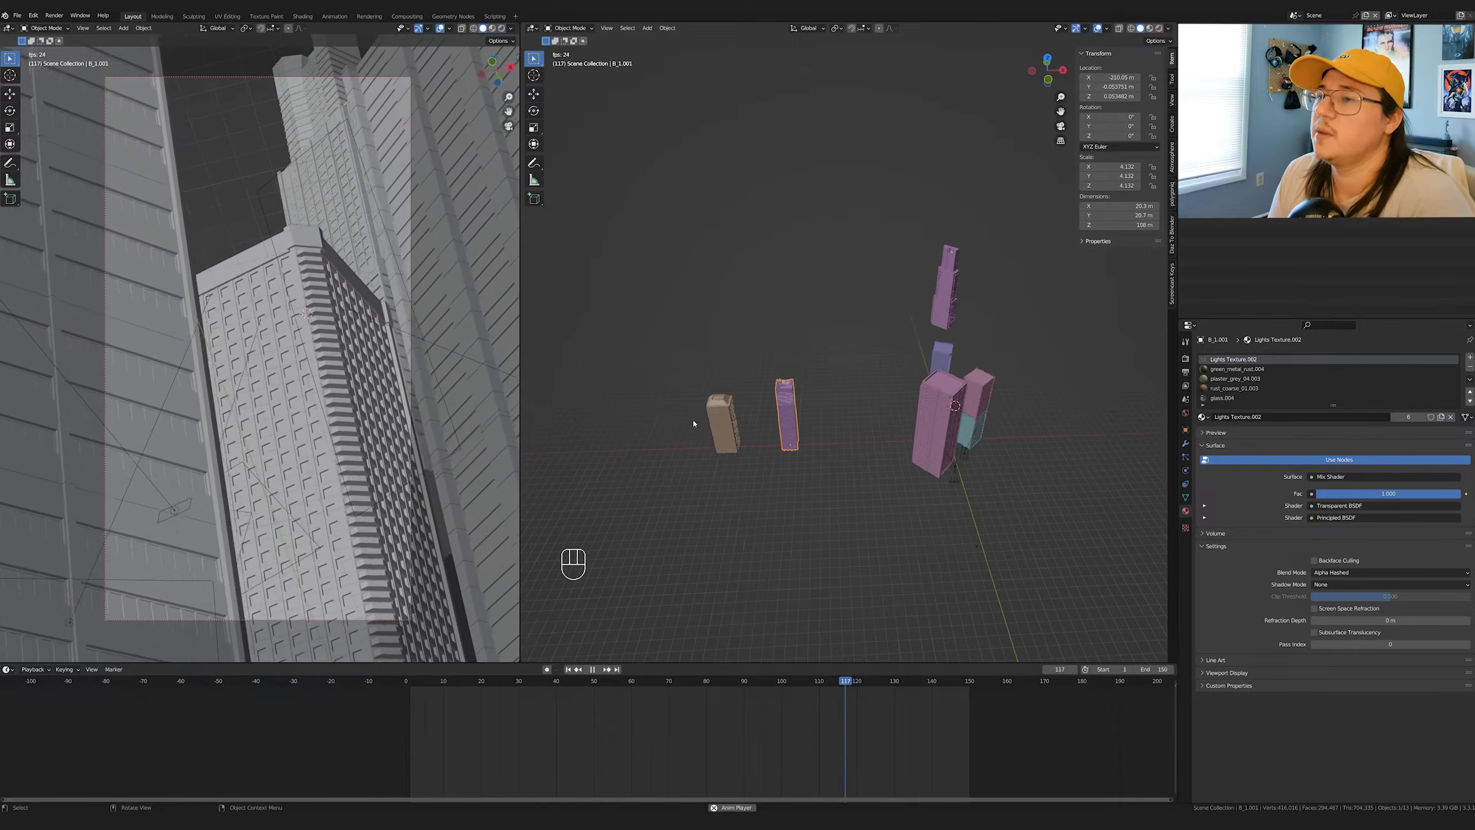
- Bring the brown building over beside the front towers, raise it to about 71.7 m, and rotate it around Z
left_click(722, 423)
key("g")
key("shift+z")
left_click(1012, 454)
key("r")
key("g")
key("z")
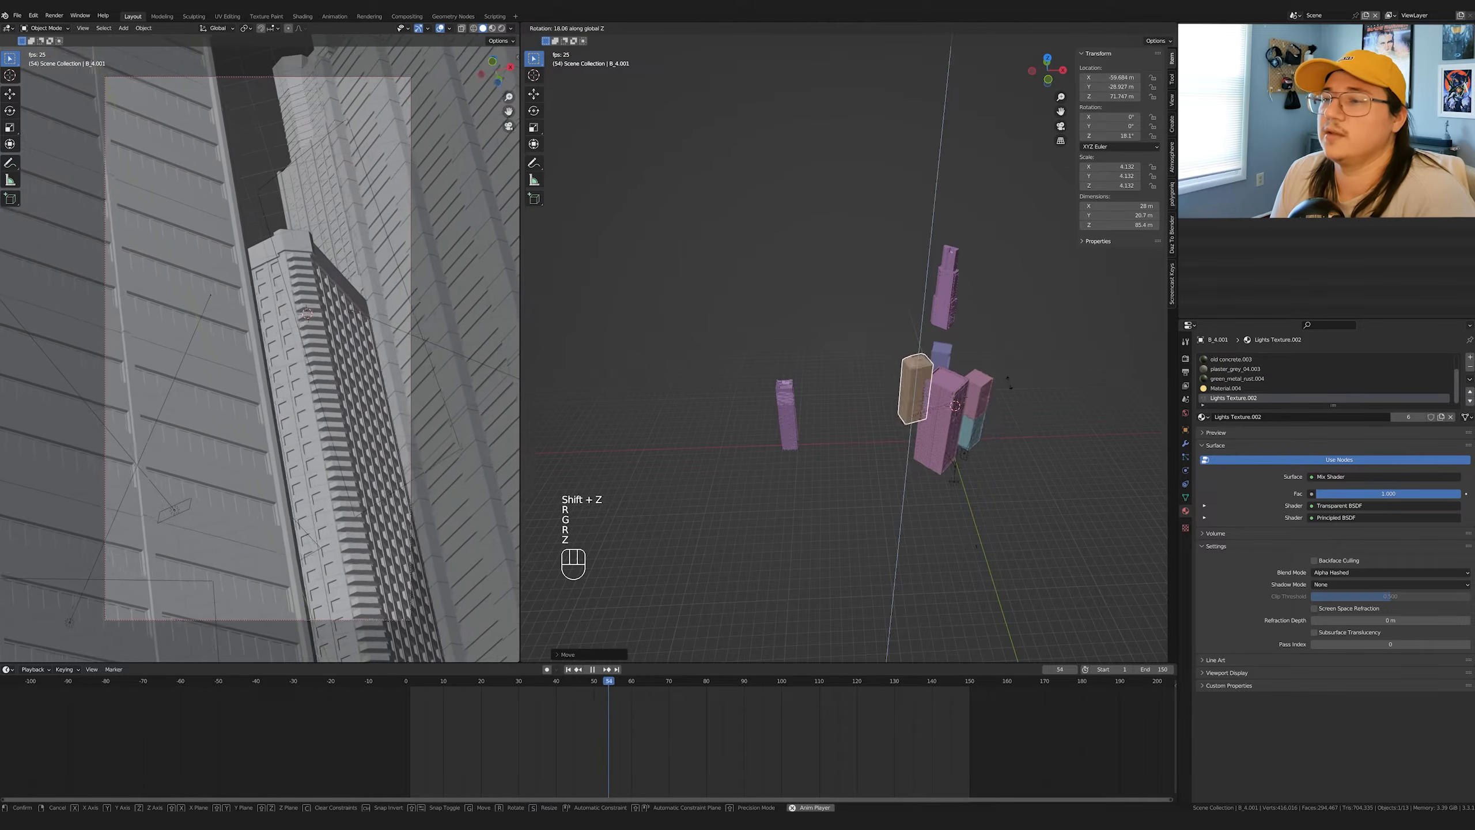
left_click(1001, 367)
- Move the brown building horizontally behind the blue tower and set its height to about 75 m
key("g")
key("shift+z")
left_click(1000, 312)
key("g")
key("z")
left_click(1001, 311)
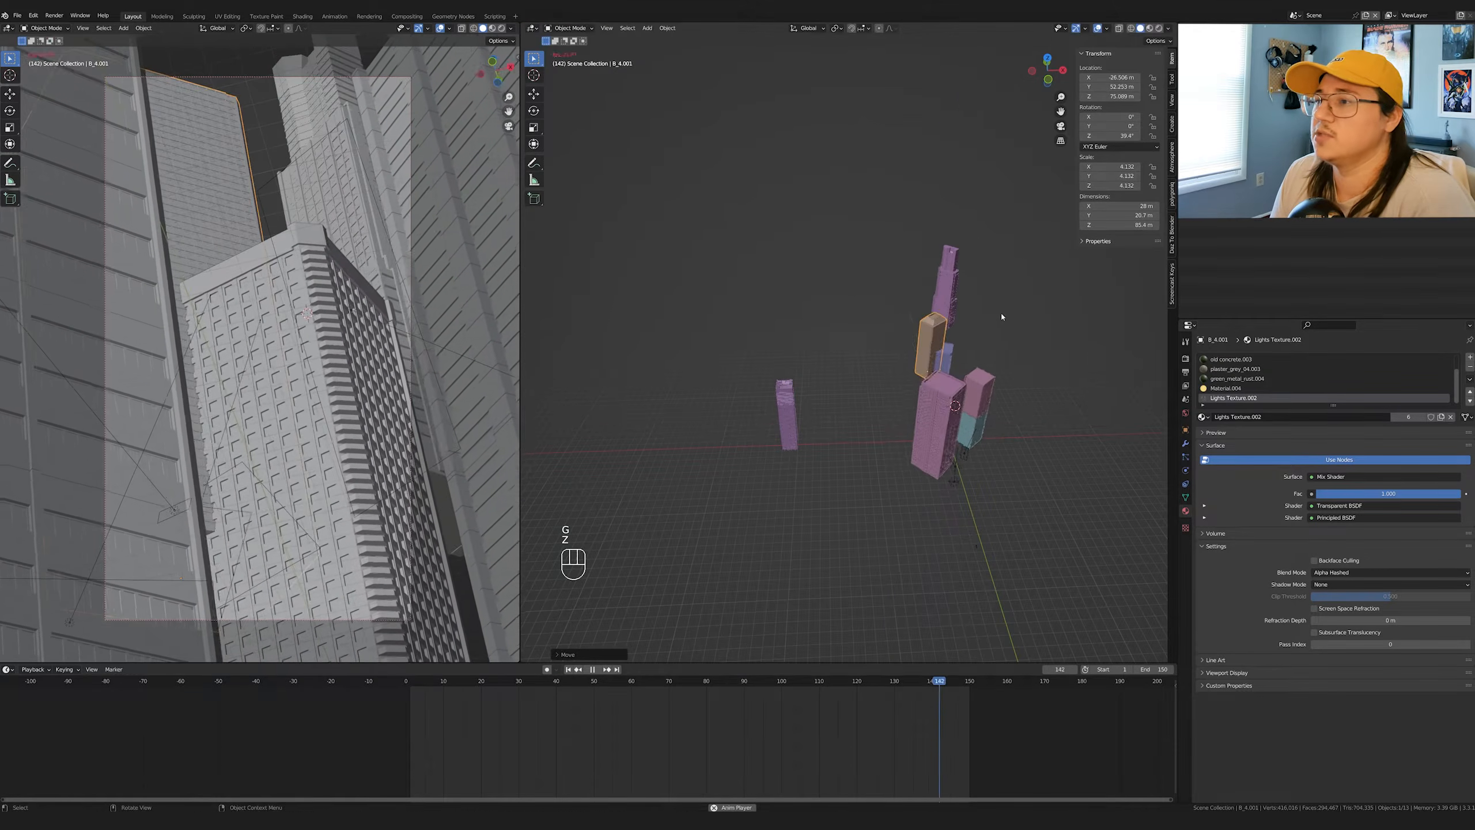
- Push the brown building farther back in the horizontal plane so it sits between the blue and stepped towers
scroll(1001, 317, "up", 3)
middle_click_drag(1001, 317, 729, 475, "shift")
key("g")
key("shift+z")
key("shift+z")
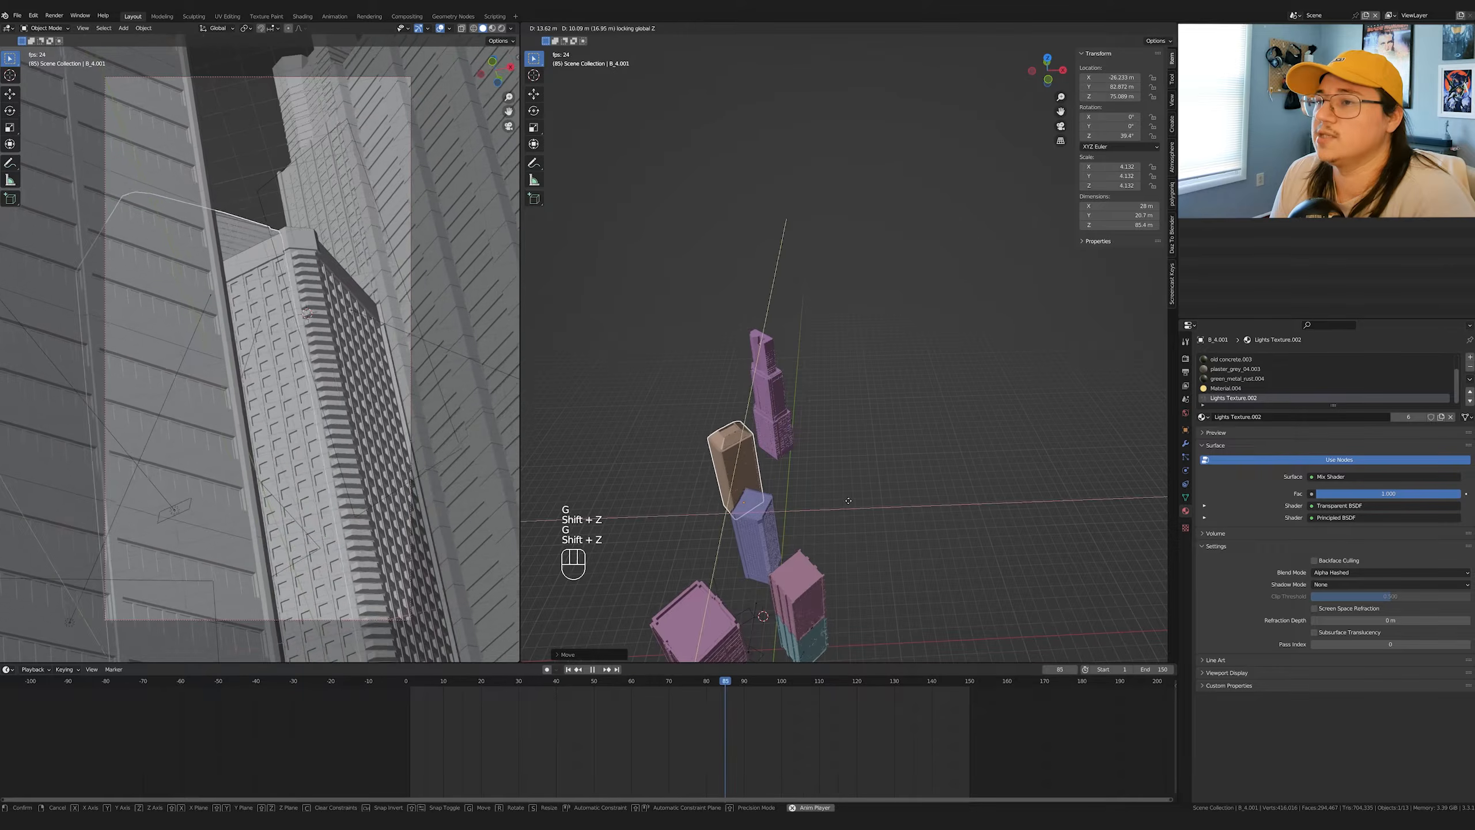
left_click(852, 484)
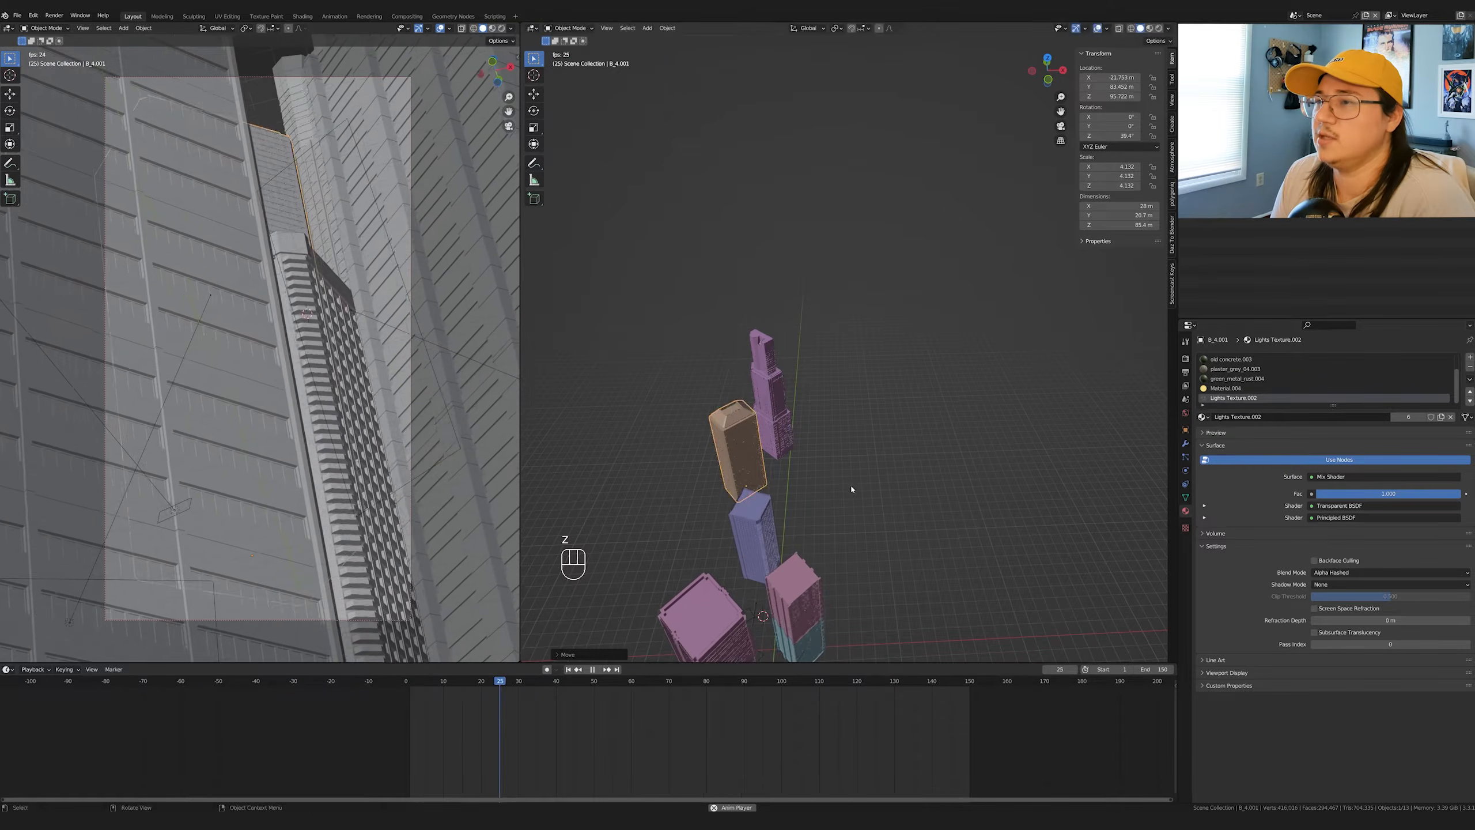
- Rotate the brown building slightly around Z and fine-tune its height above the blue tower's roof line
key("r")
key("z")
left_click(850, 476)
key("g")
key("z")
left_click(851, 483)
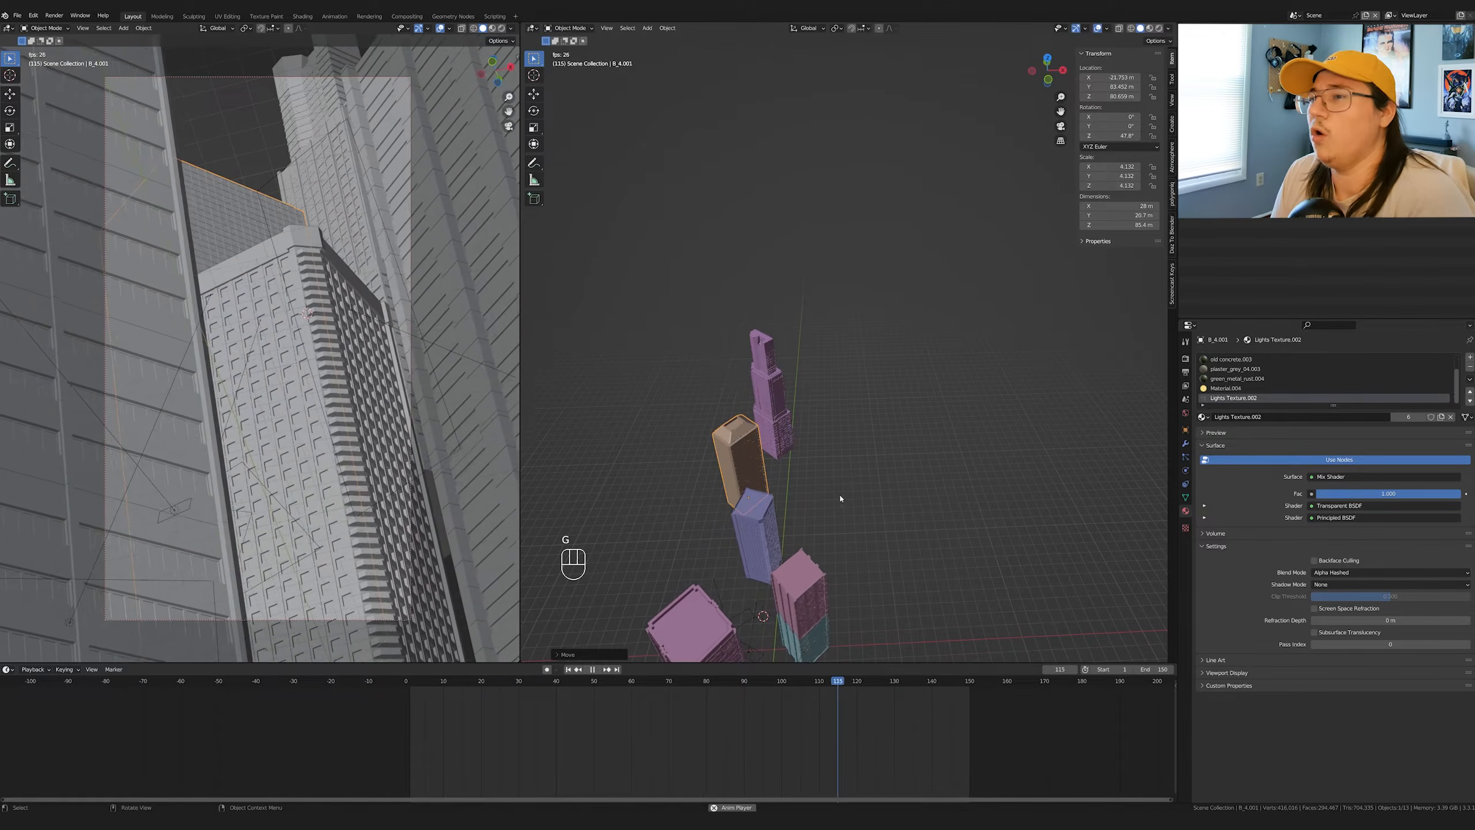
- Place the remaining purple building at the far back beside the stepped tower, adjusting its horizontal position and height
scroll(650, 496, "down", 1)
left_click(555, 572)
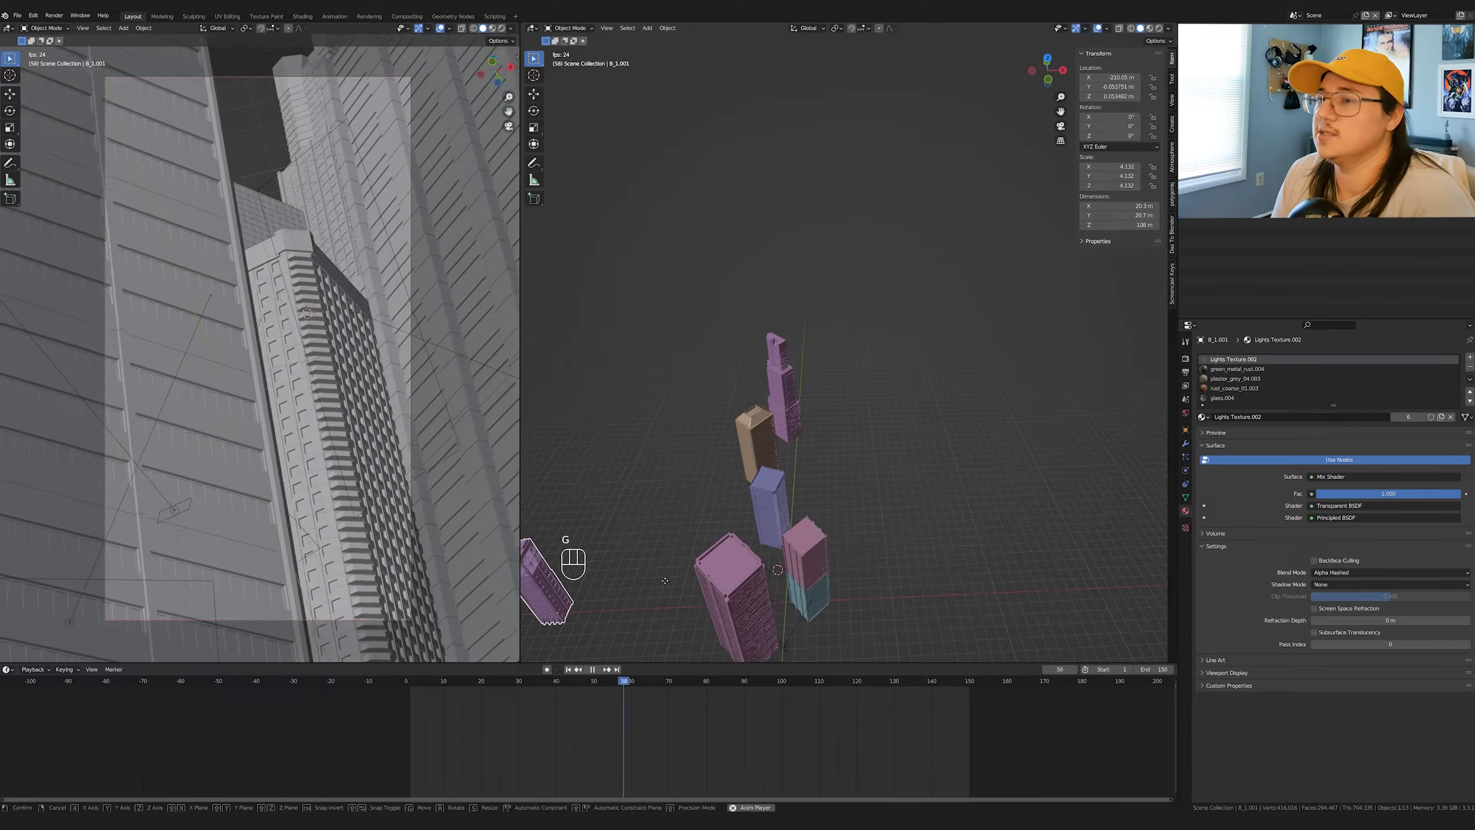
key("g")
key("shift+z")
left_click(864, 413)
key("g")
key("shift+z")
left_click(883, 392)
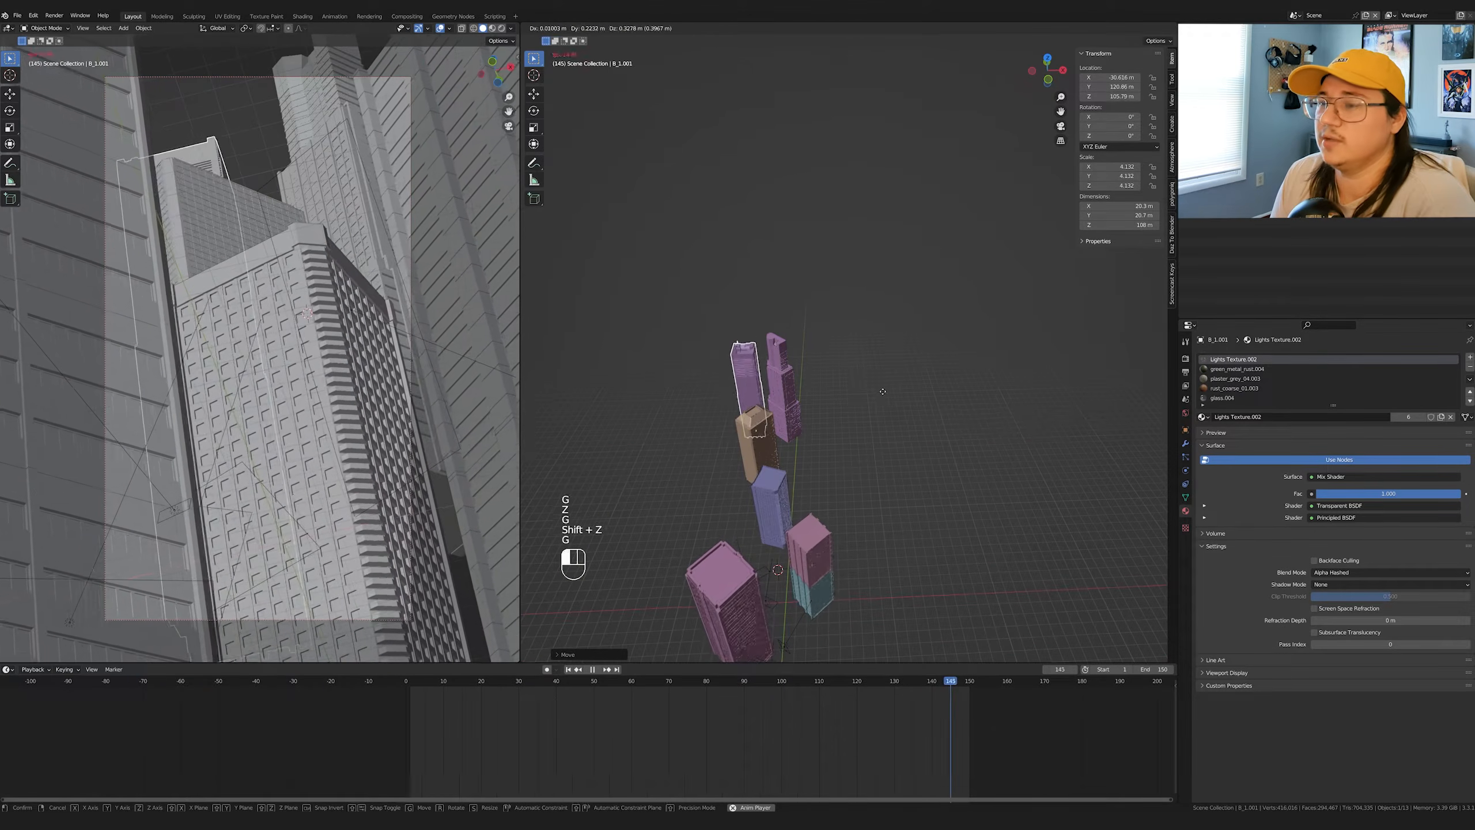
key("g")
key("z")
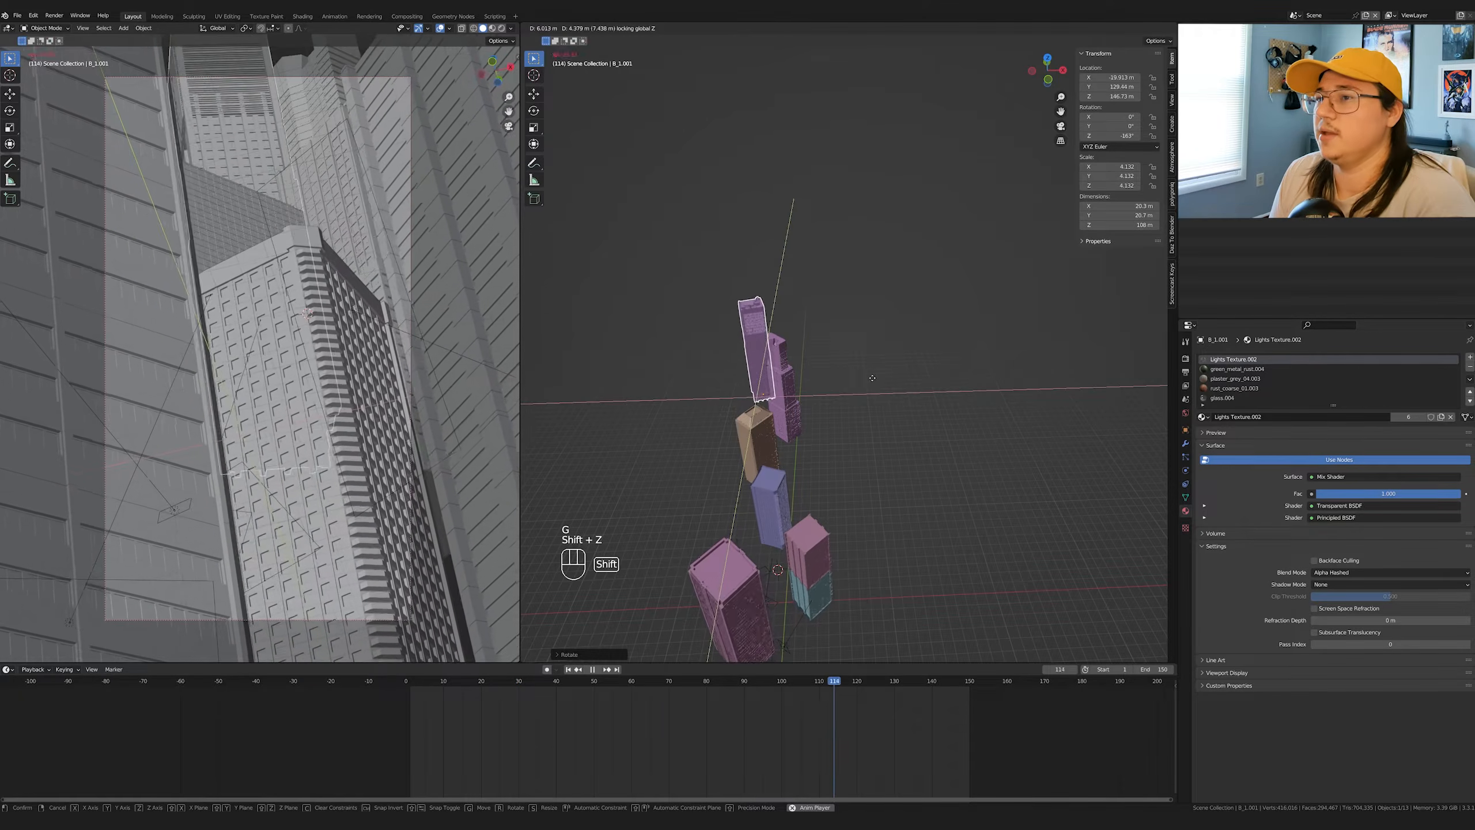
left_click(833, 407)
- Scale the far purple building to about 2.67 in Z and 5.52 horizontally, and raise it to 171 m
key("s")
key("z")
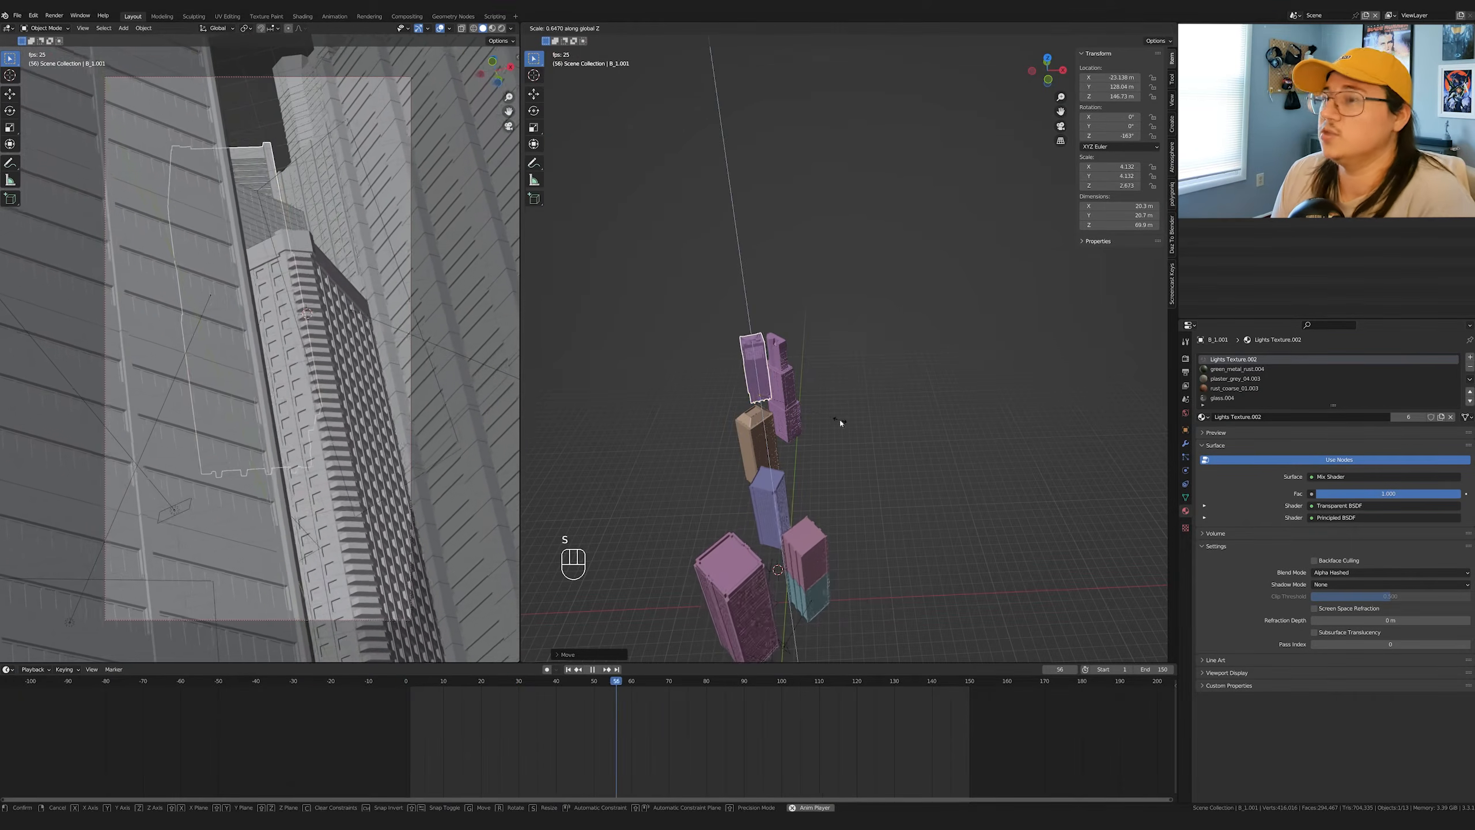
left_click(841, 423)
key("s")
key("shift+z")
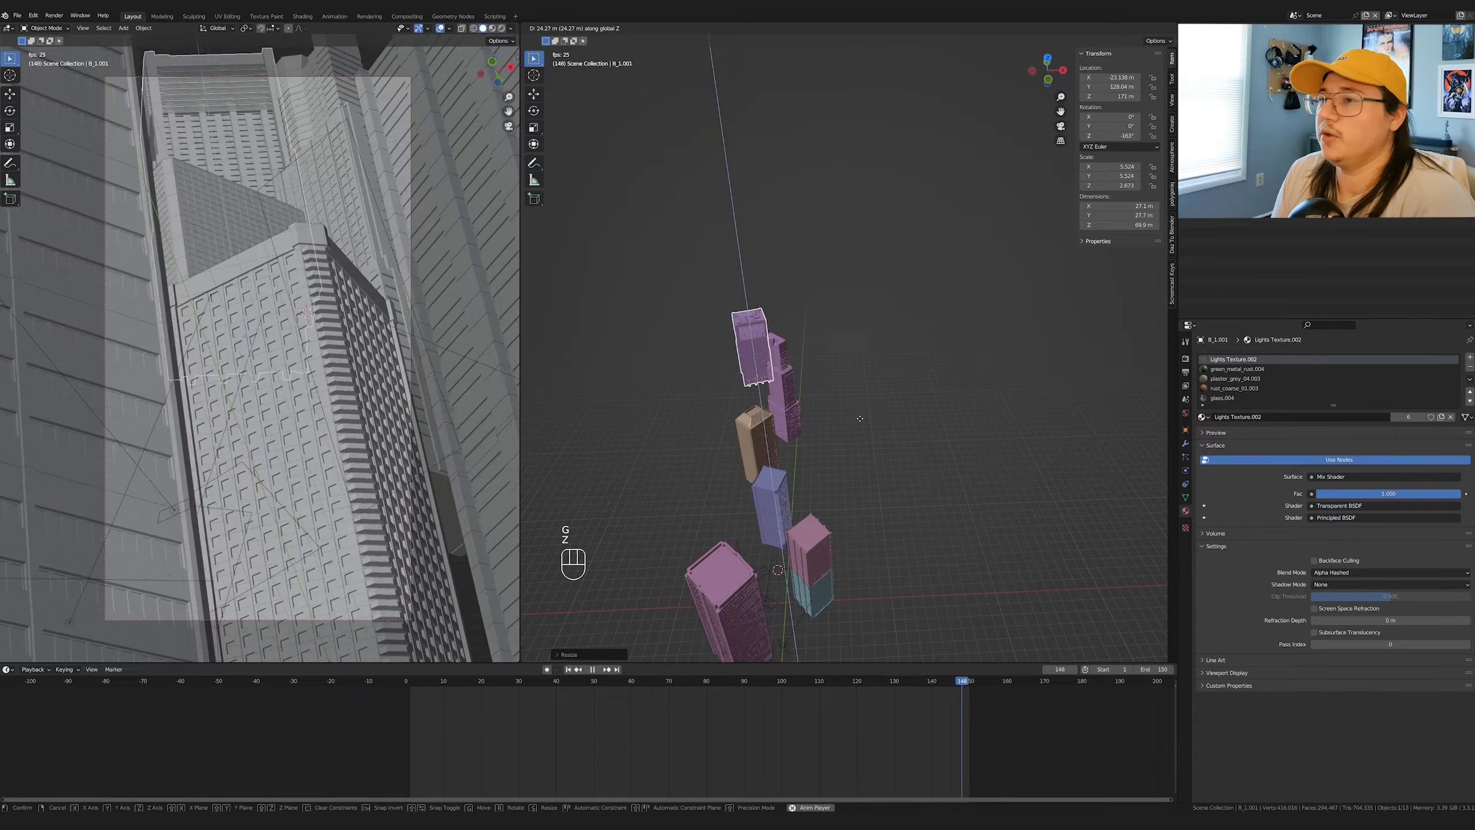
left_click(865, 421)
- Reduce the far purple building's horizontal scale to about 5.13 while keeping its Z scale
scroll(806, 410, "up", 3)
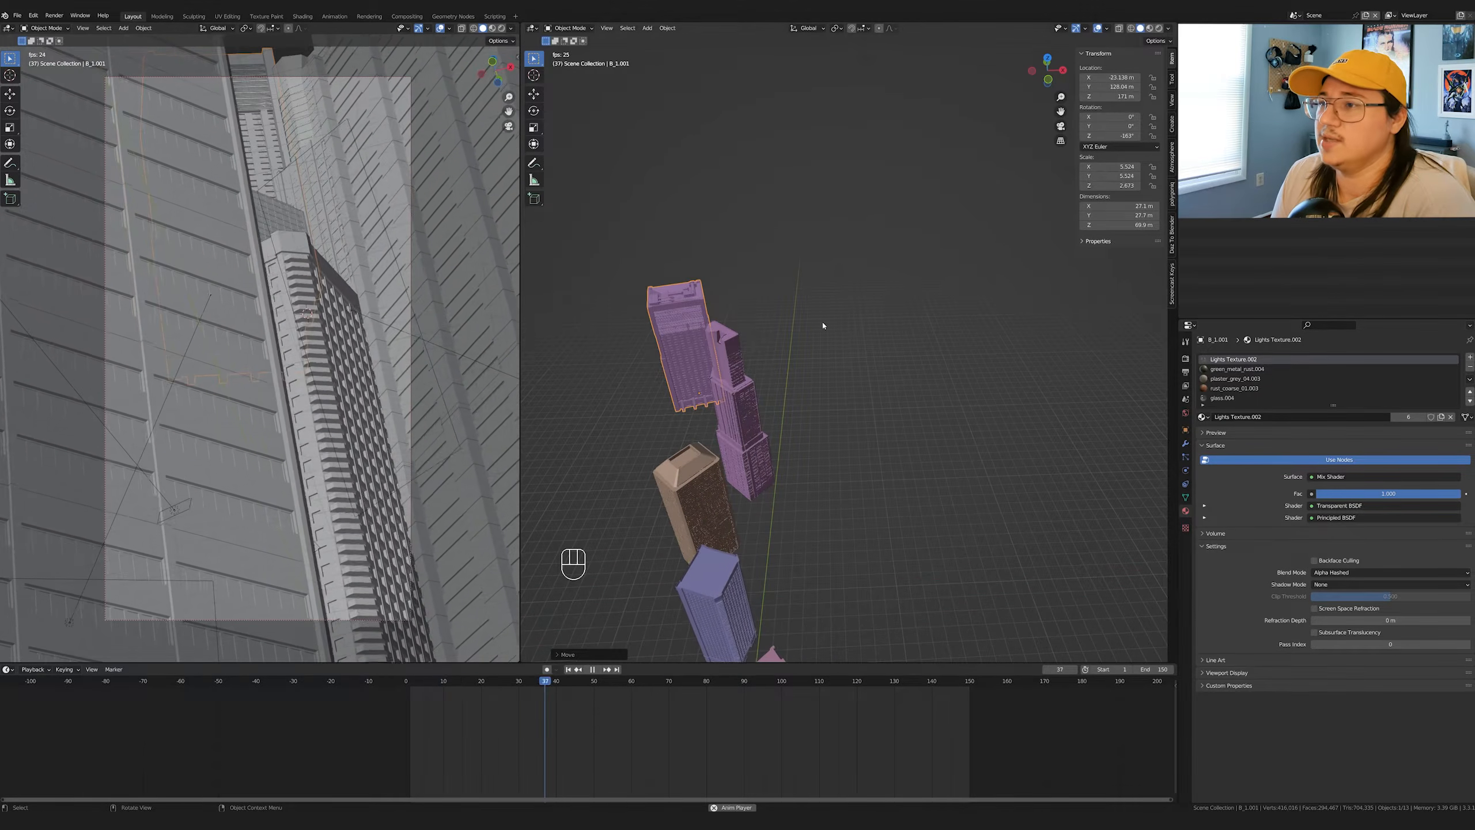
left_click(707, 358)
middle_click_drag(715, 360, 810, 395)
key("s")
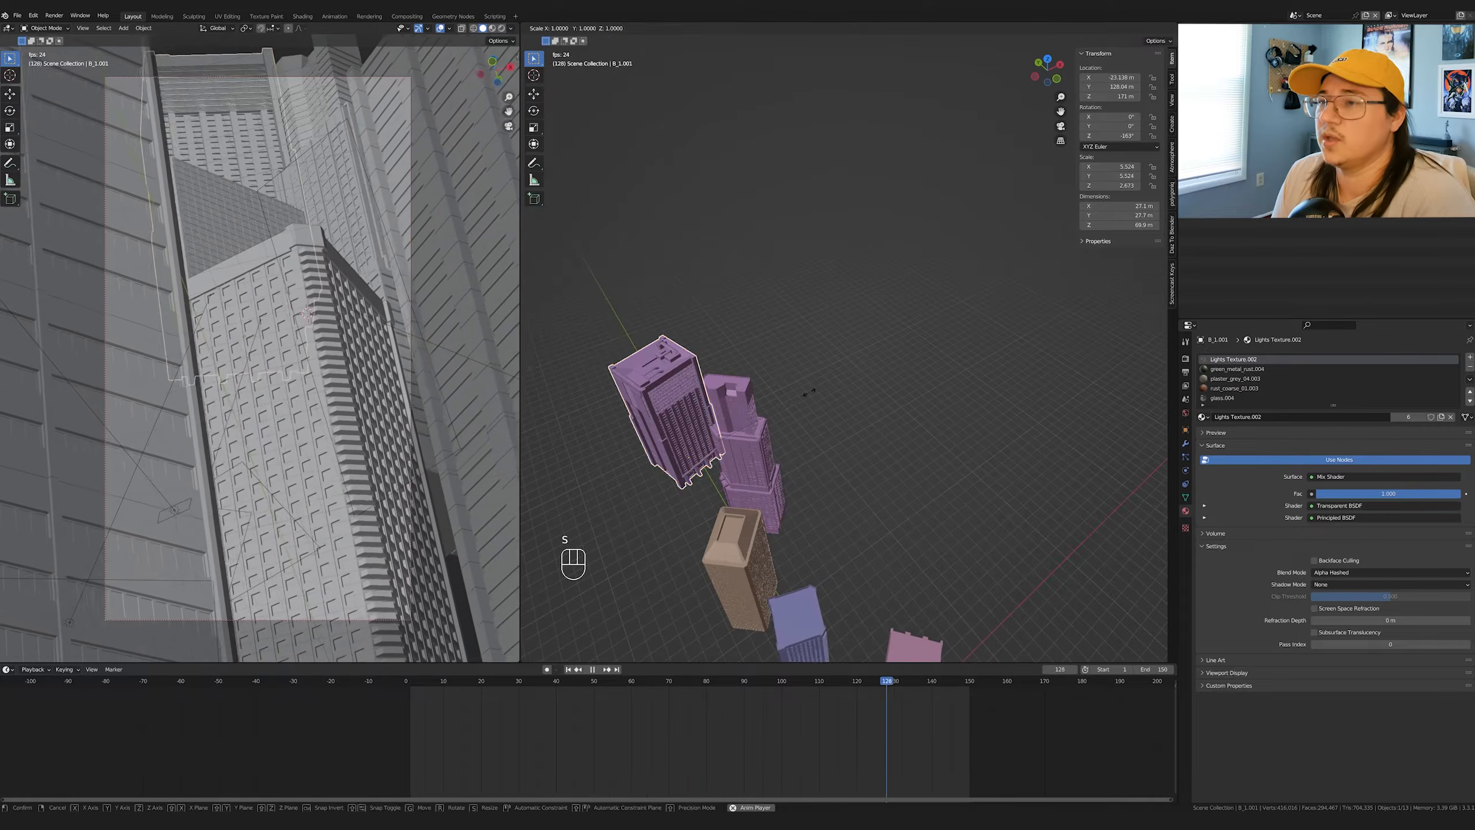
key("shift+z")
left_click(799, 396)
- Scale the stepped purple tower down to 3.520 and reposition it at about 139 m high beside the far purple building
left_click(768, 433)
key("g")
key("z")
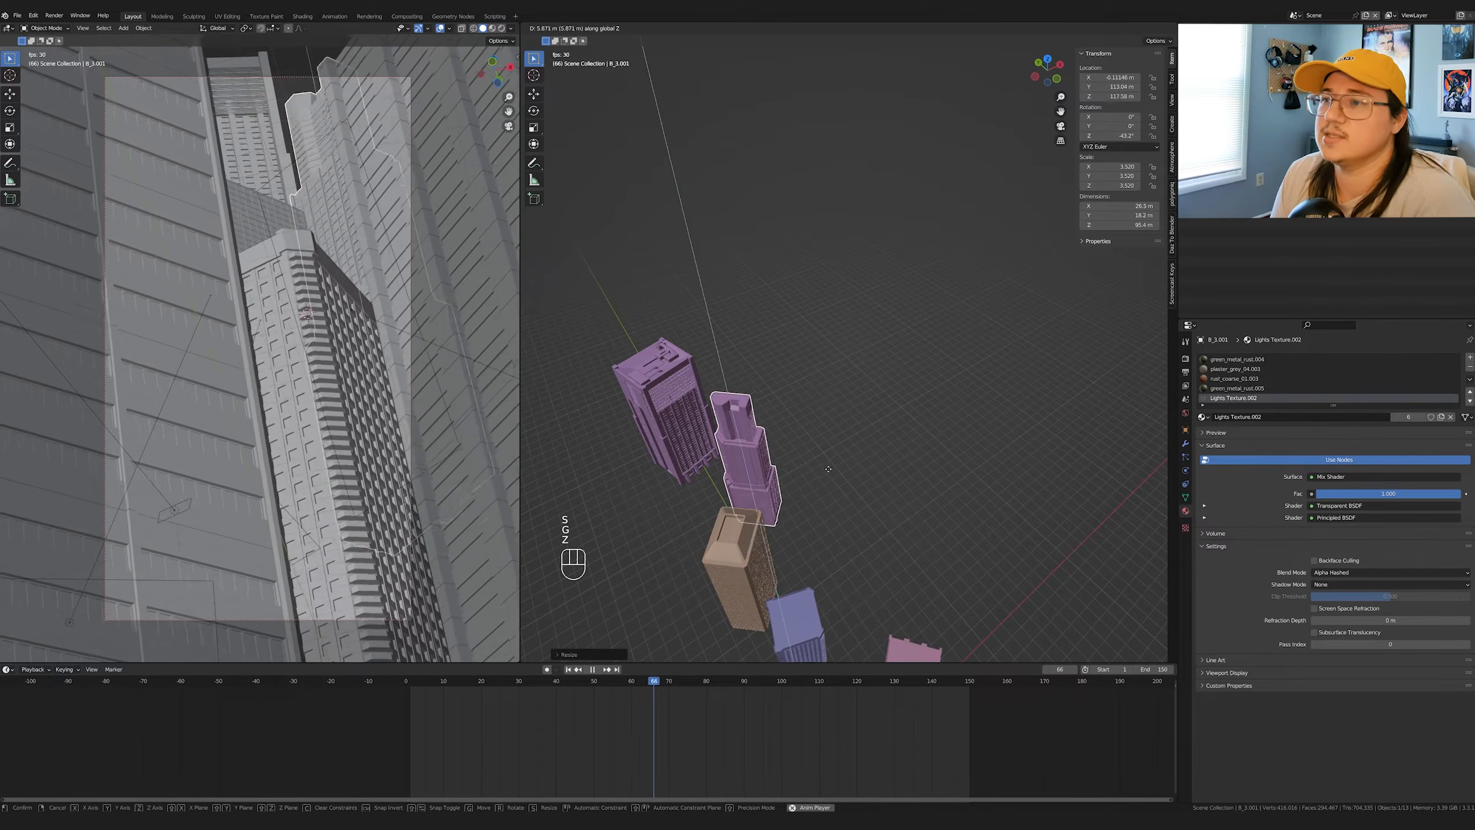
left_click(871, 429)
key("g")
key("z")
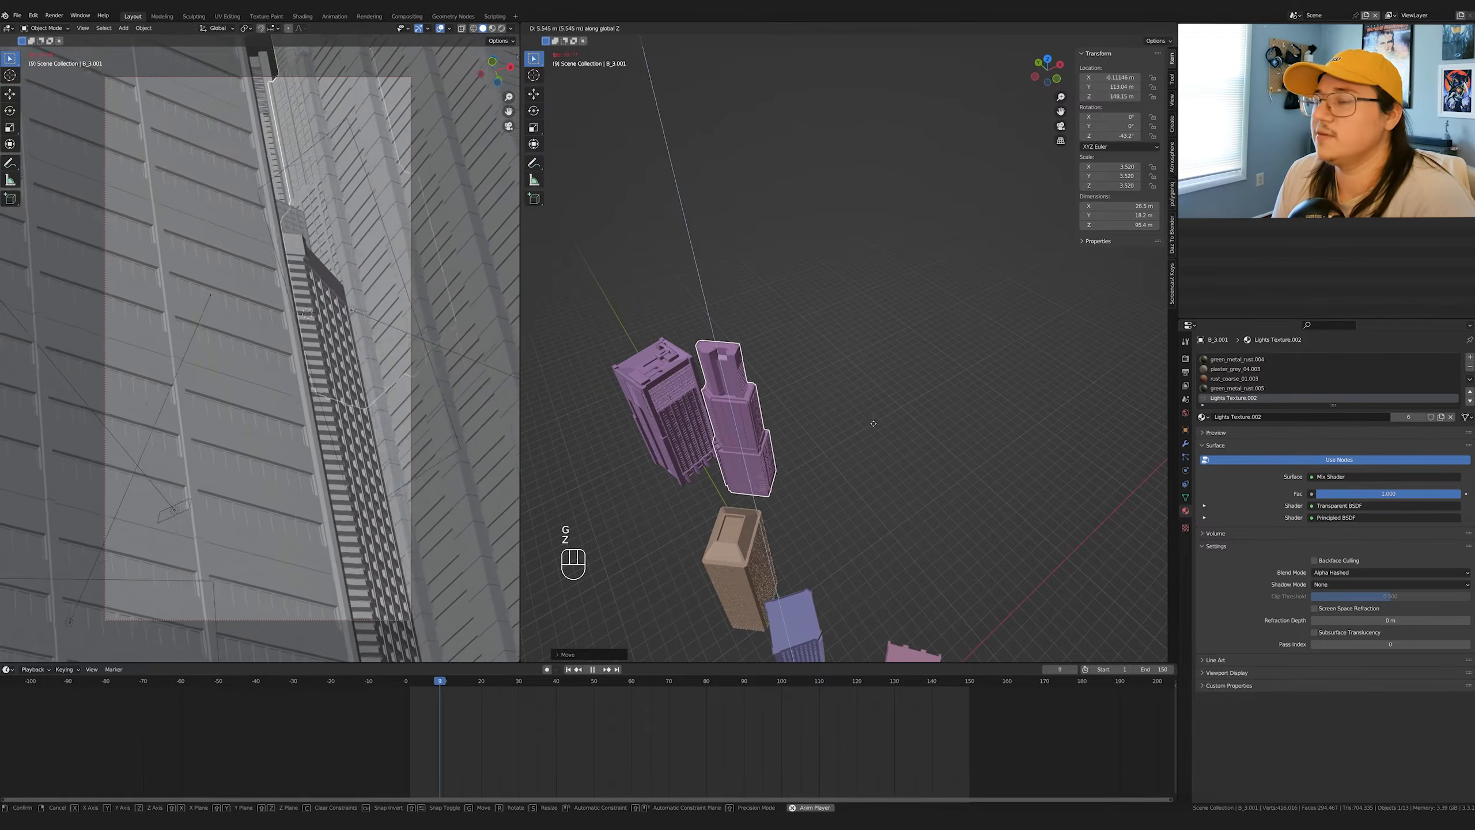
left_click(877, 431)
key("g")
key("shift+z")
left_click(729, 422)
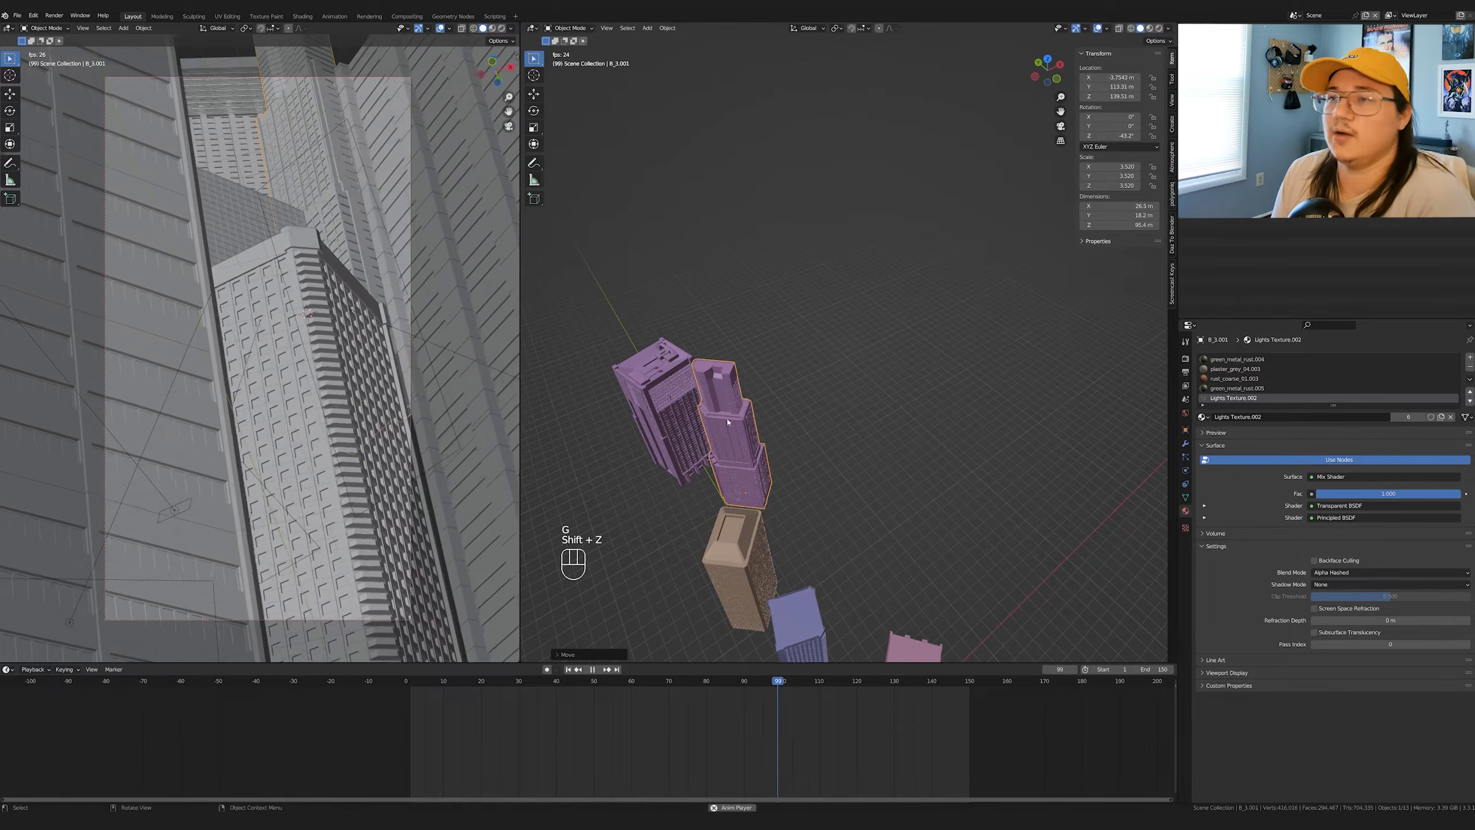
- Shift the far purple building in the horizontal plane and rotate it around Z
left_click(681, 415)
key("g")
key("shift+z")
left_click(808, 402)
middle_click_drag(808, 401, 874, 427)
key("g")
key("shift+z")
key("r")
key("z")
left_click(873, 391)
- Refine the far purple building's horizontal position and its placement along Z
key("g")
key("shift+z")
left_click(872, 372)
key("g")
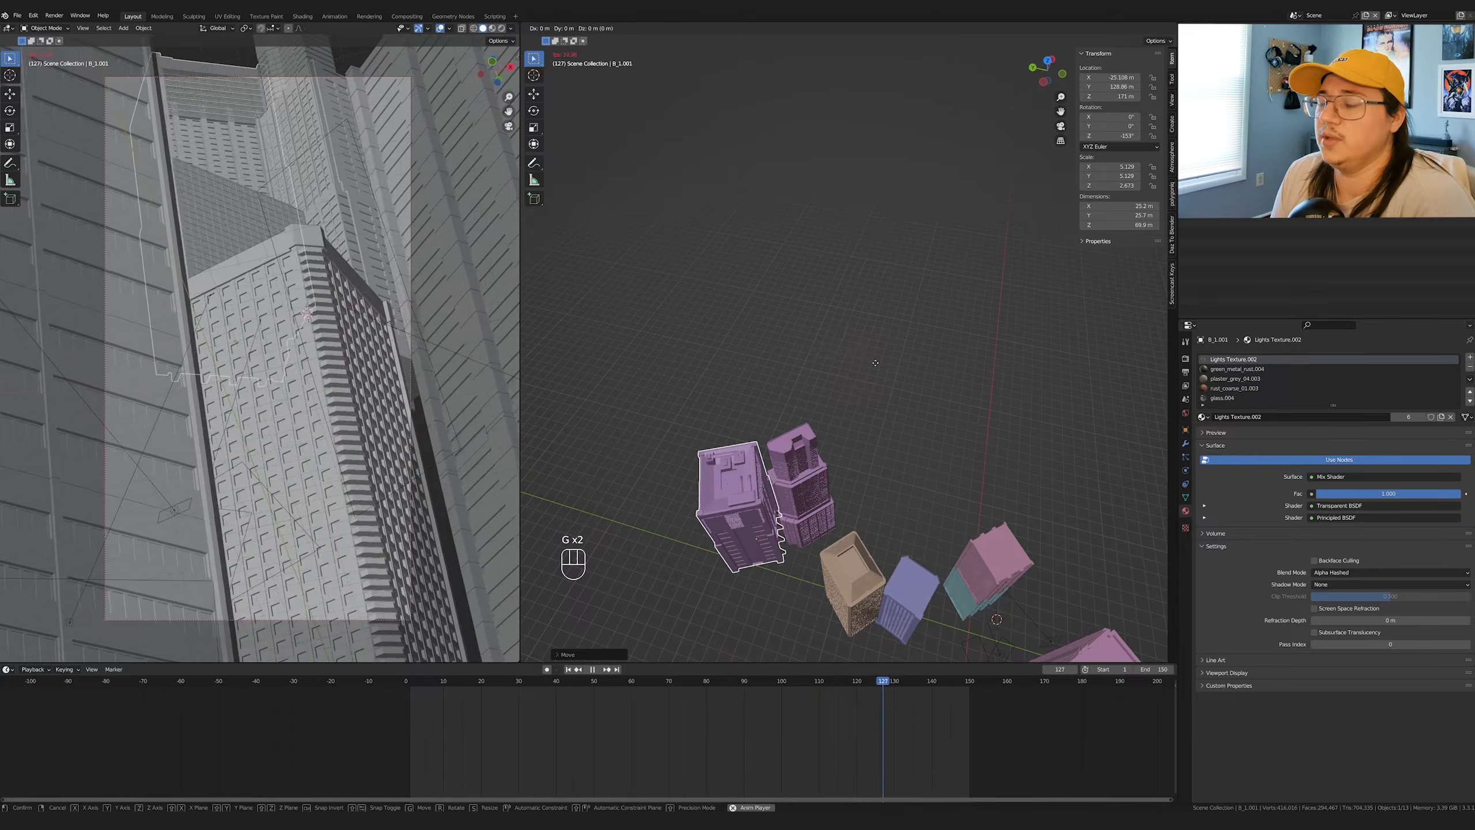
key("z")
left_click(873, 361)
- Select the stepped purple tower and move it in the horizontal plane closer to the brown building
middle_click_drag(905, 458, 930, 457)
left_click(819, 478)
key("g")
key("shift+z")
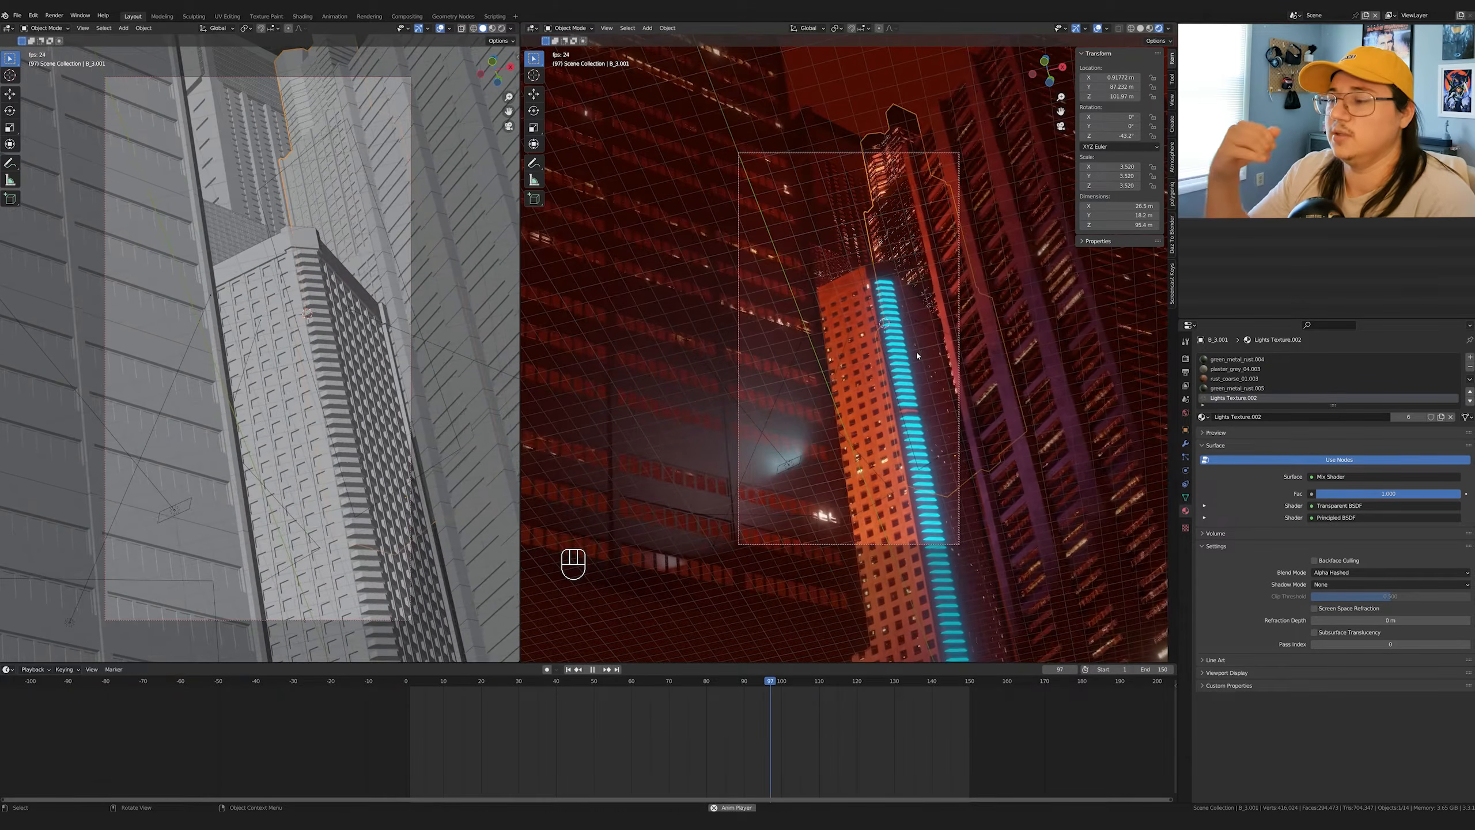
- Play and pause the animation in the rendered camera view to review the lit buildings, and select the lower stacked tower
key("space")
key("space")
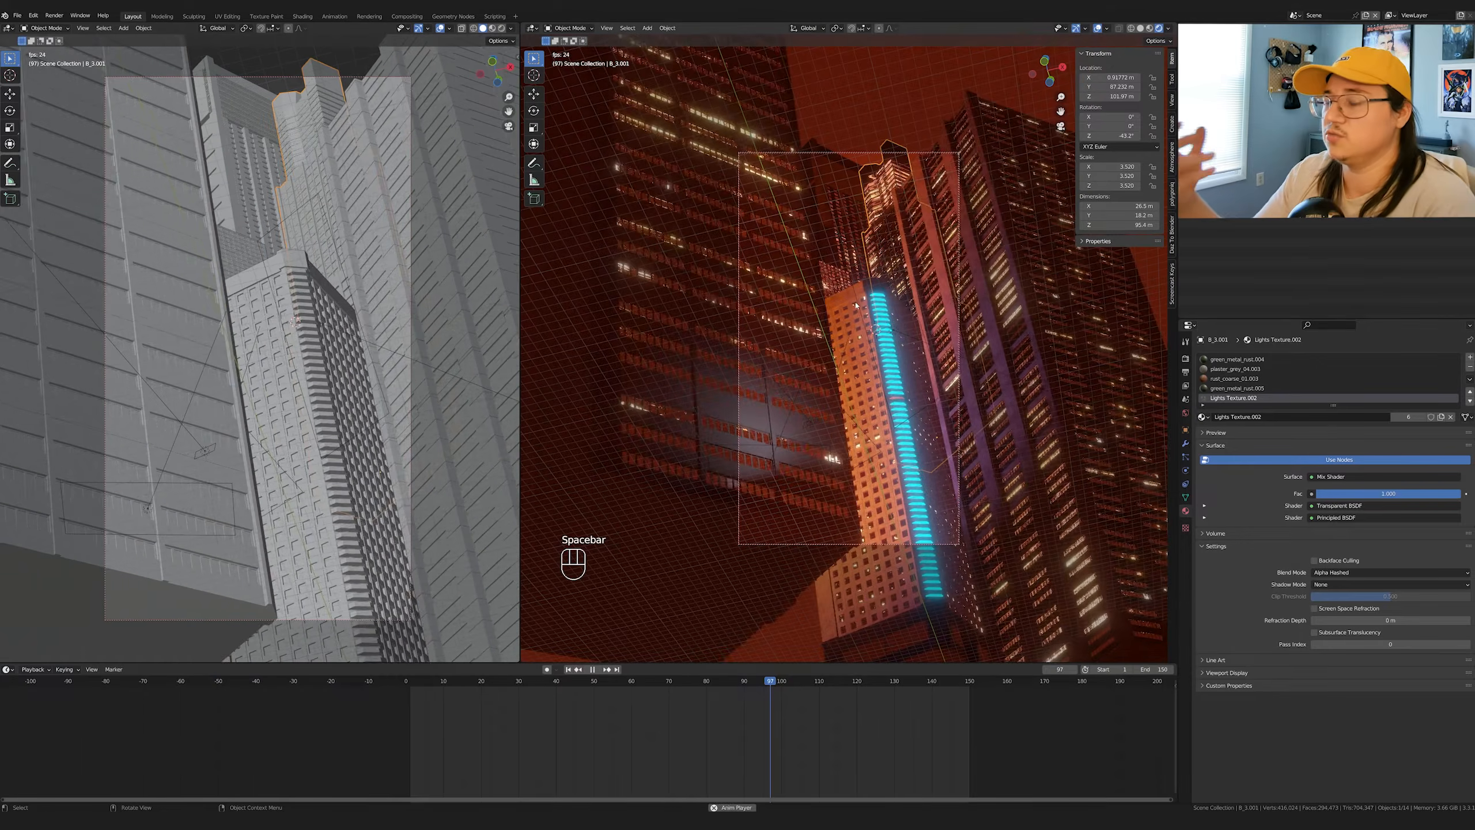
key("space")
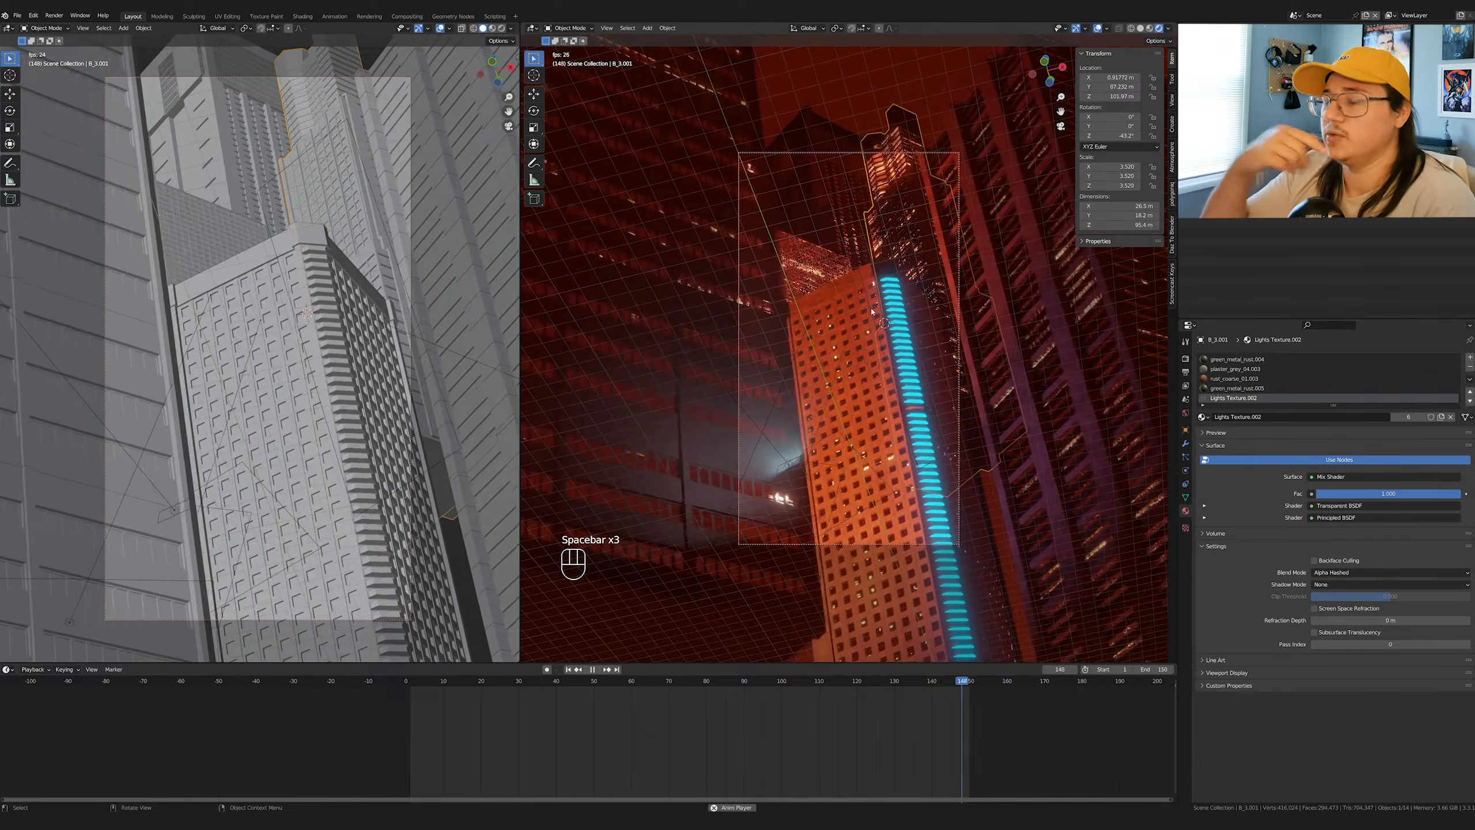
key("space")
left_click(1046, 491)
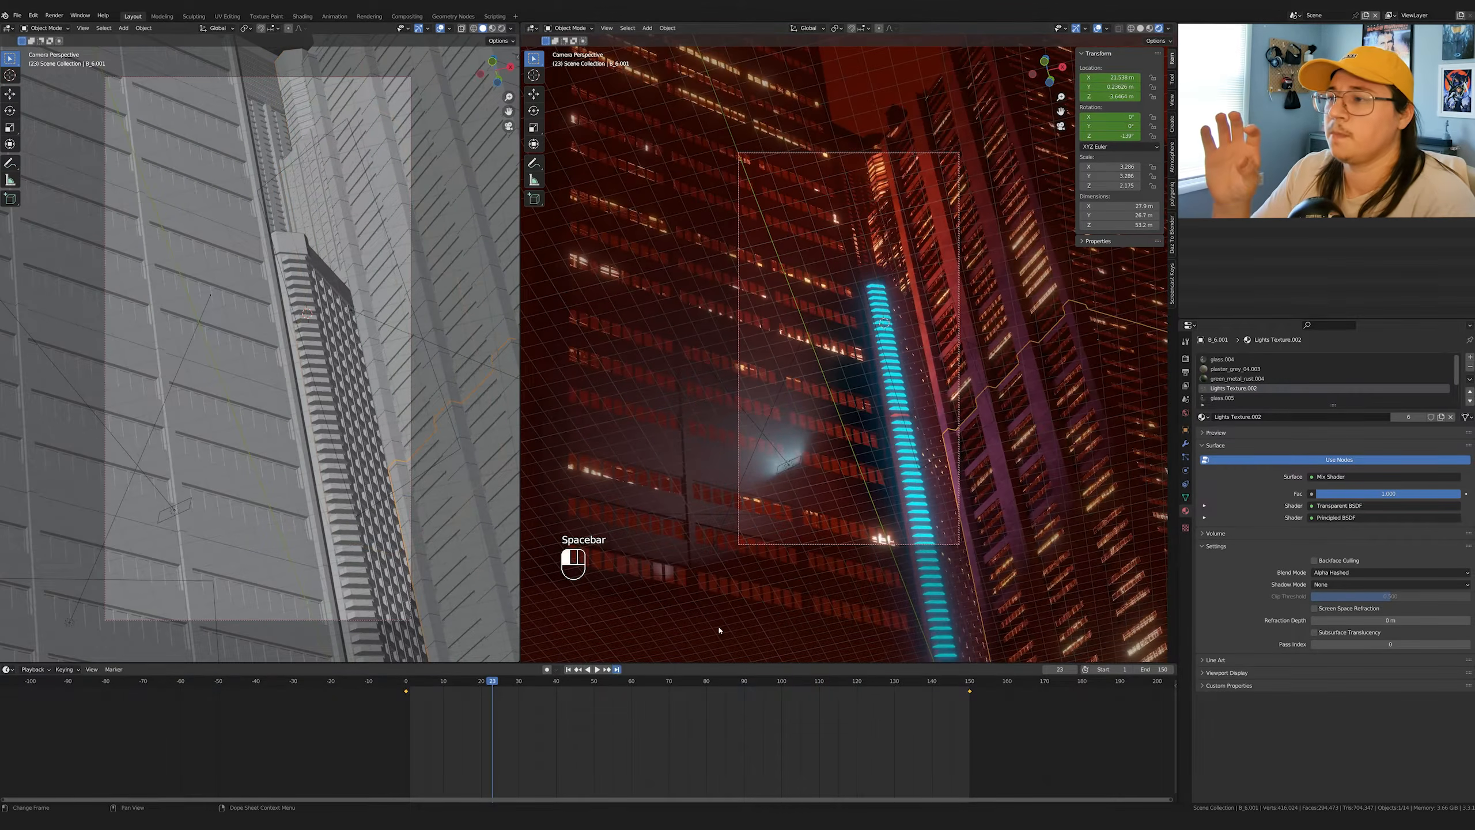
- Shift the rightmost purple foreground building along Z at frame 150 and keyframe its location and rotation
key("g")
key("z")
left_click(1030, 198)
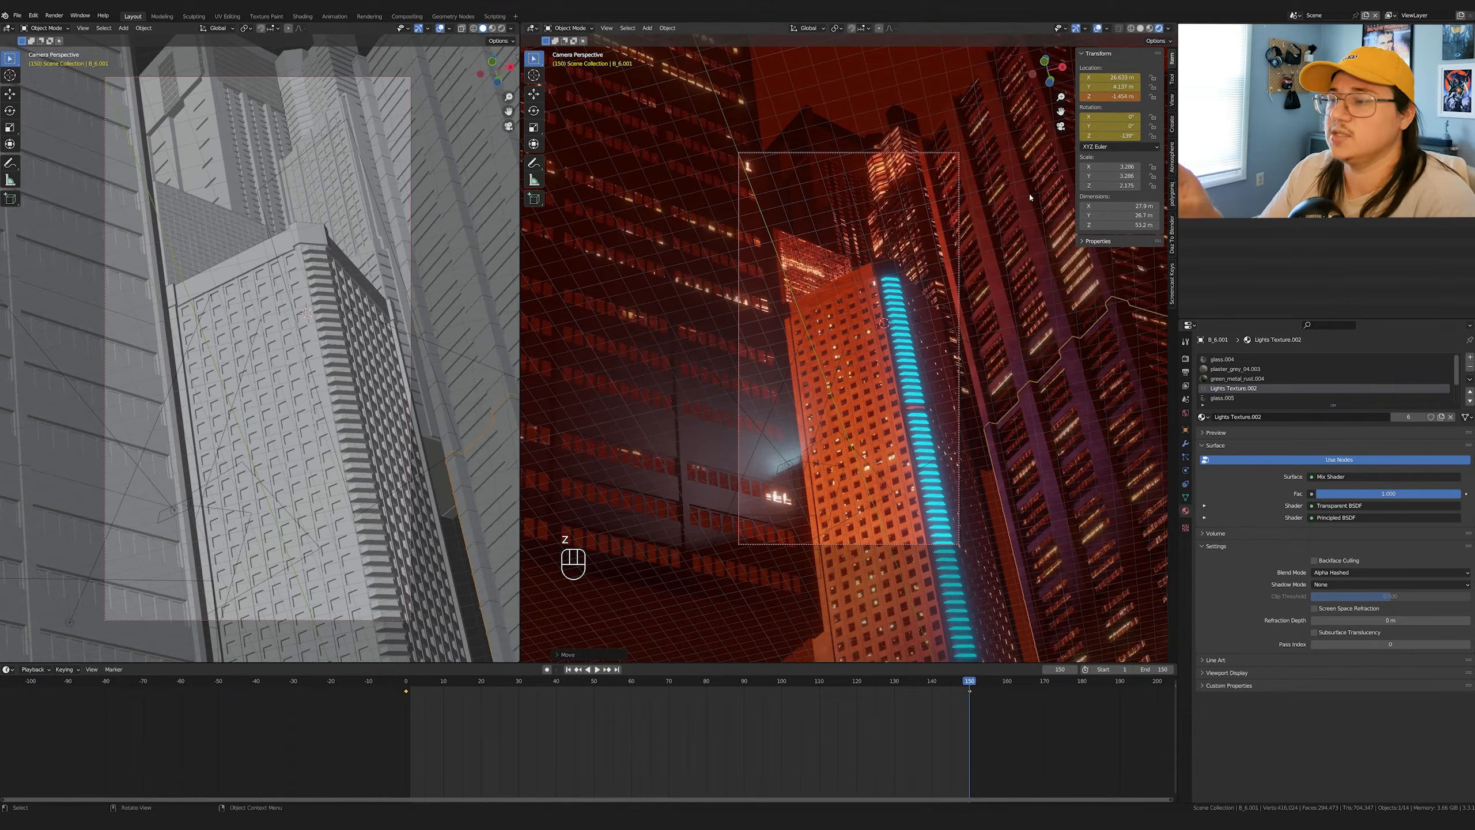
key("i")
left_click(1030, 198)
left_click_drag(965, 682, 604, 700)
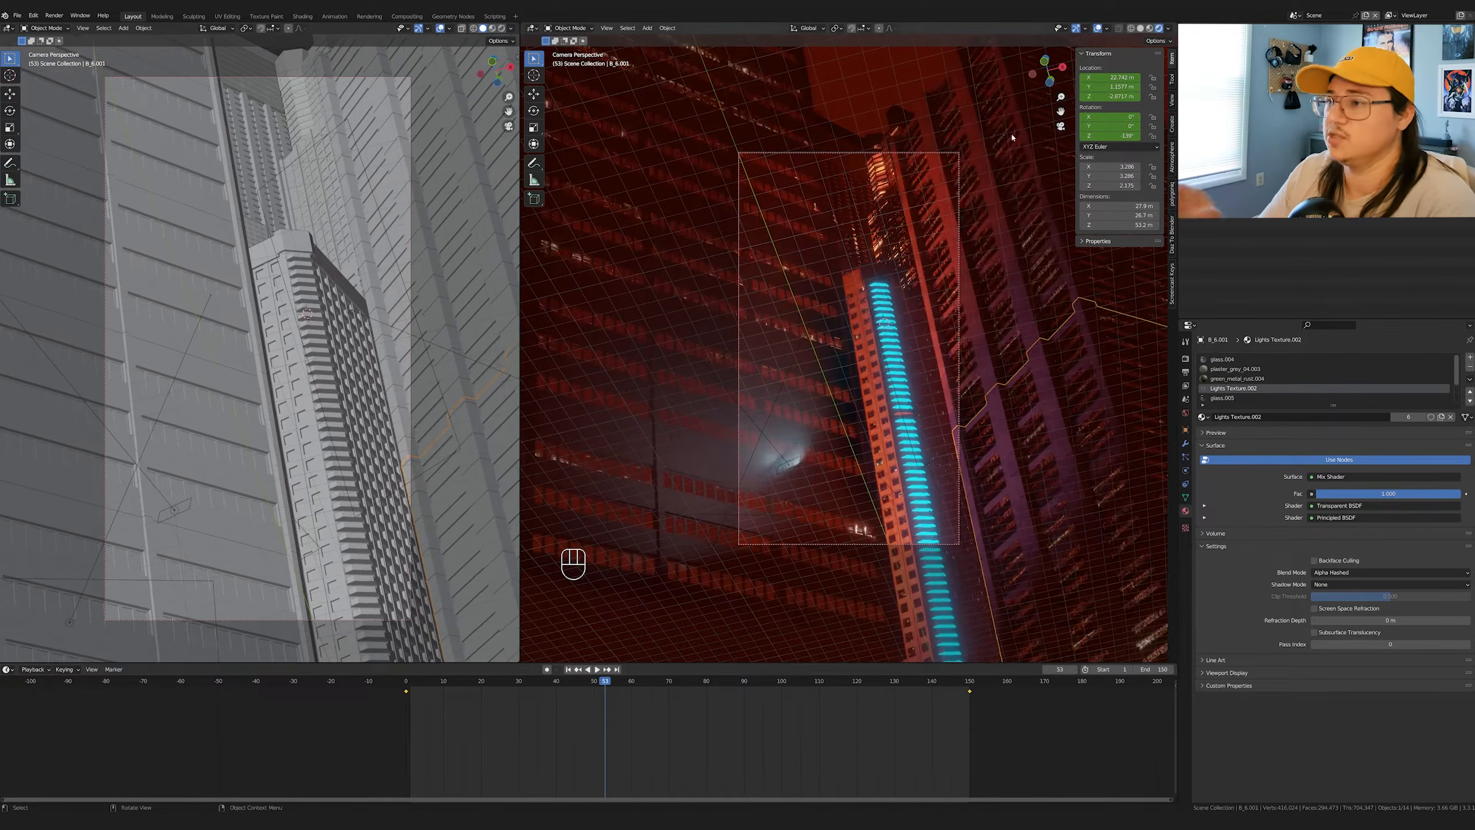
- Hide the rendered viewport's overlays, set the camera's passepartout to 1.000, and play the animation to check the framing
key("shift+alt+z")
key("space")
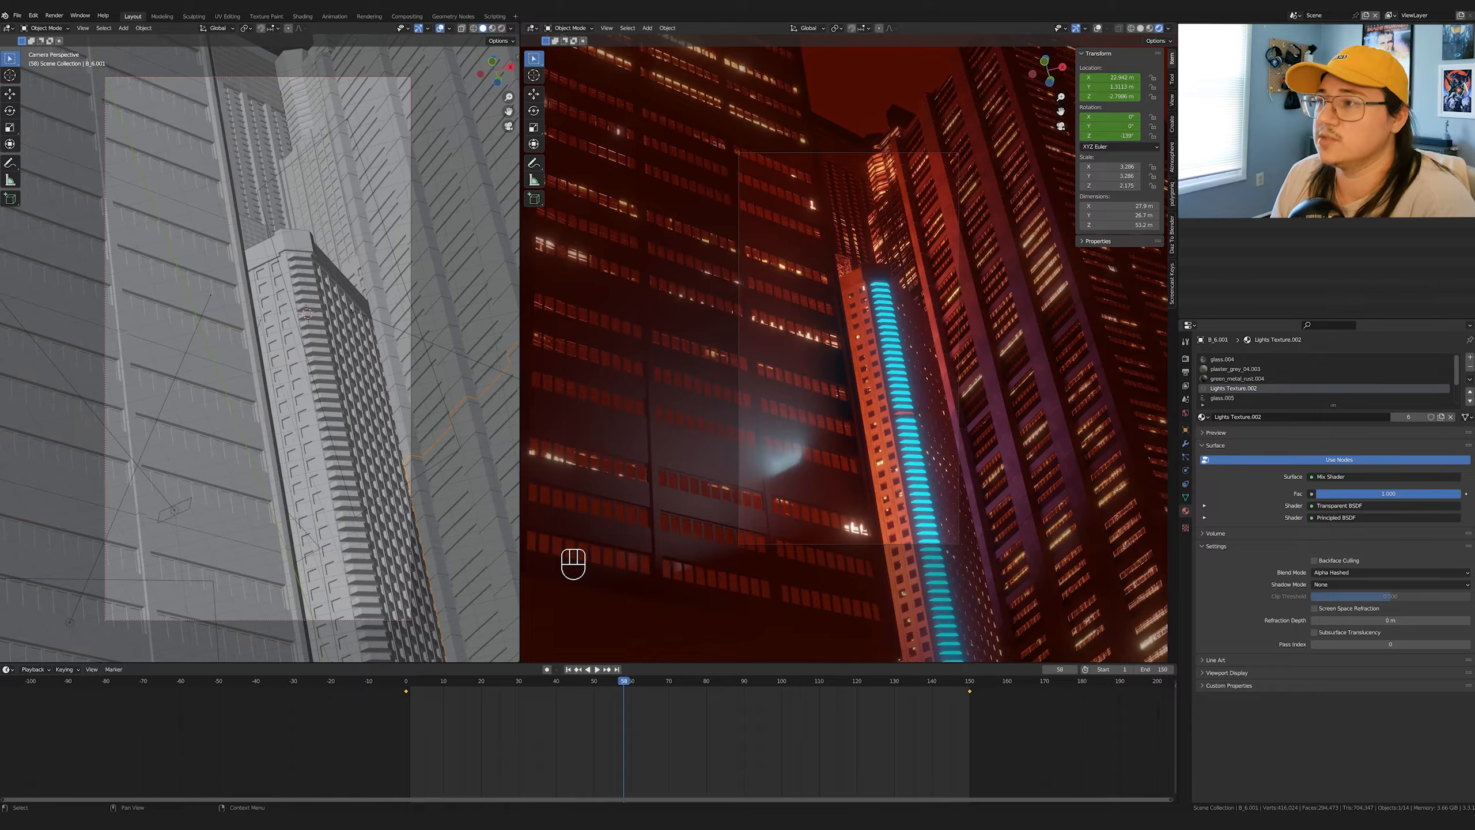
left_click(1231, 61)
left_click(1200, 617)
left_click_drag(1388, 687, 1461, 687)
key("space")
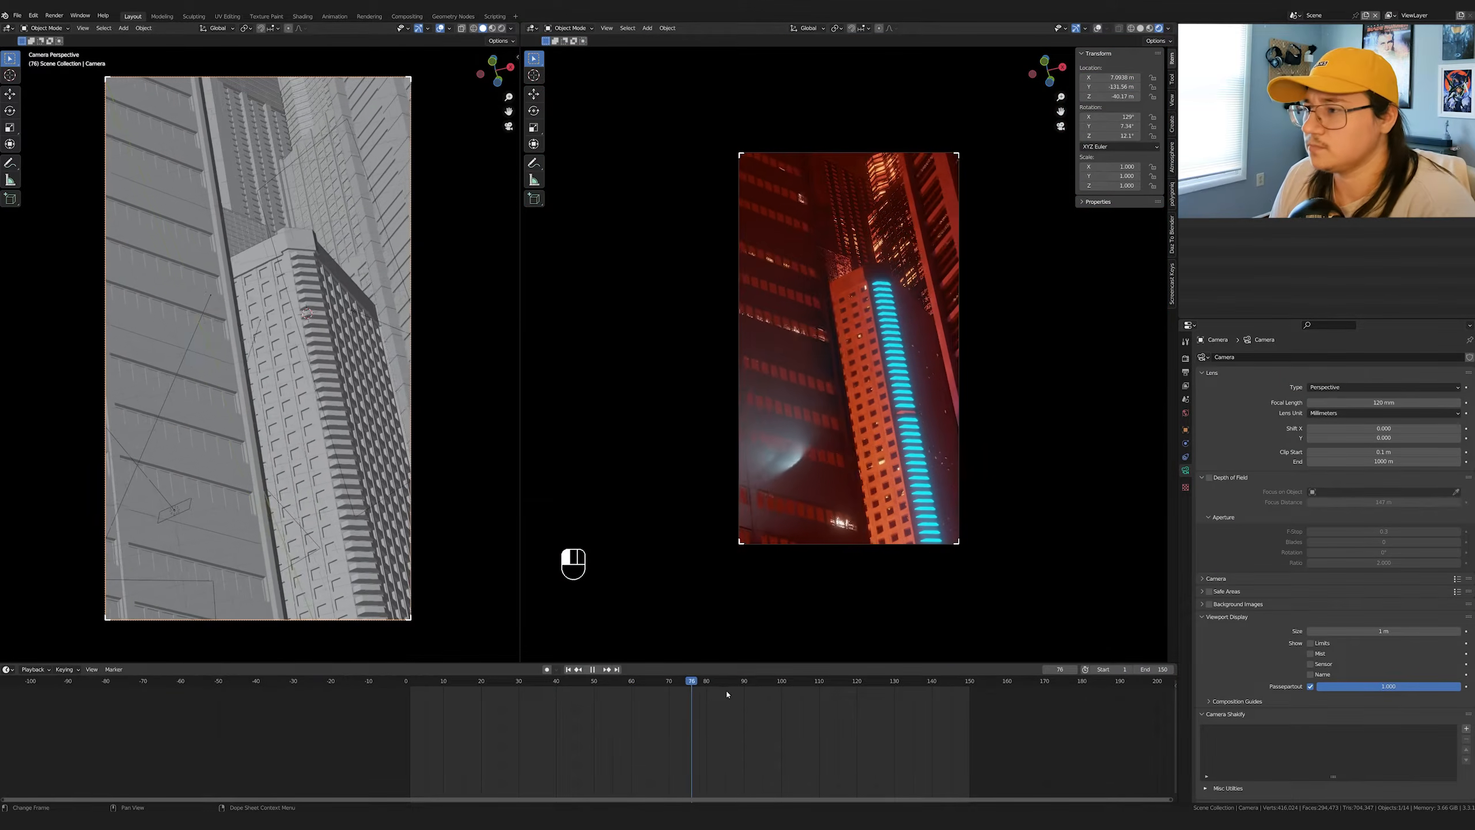
mouse_move(822, 692)
left_mouse_down()
mouse_move(576, 694)
mouse_move(806, 697)
left_mouse_up()
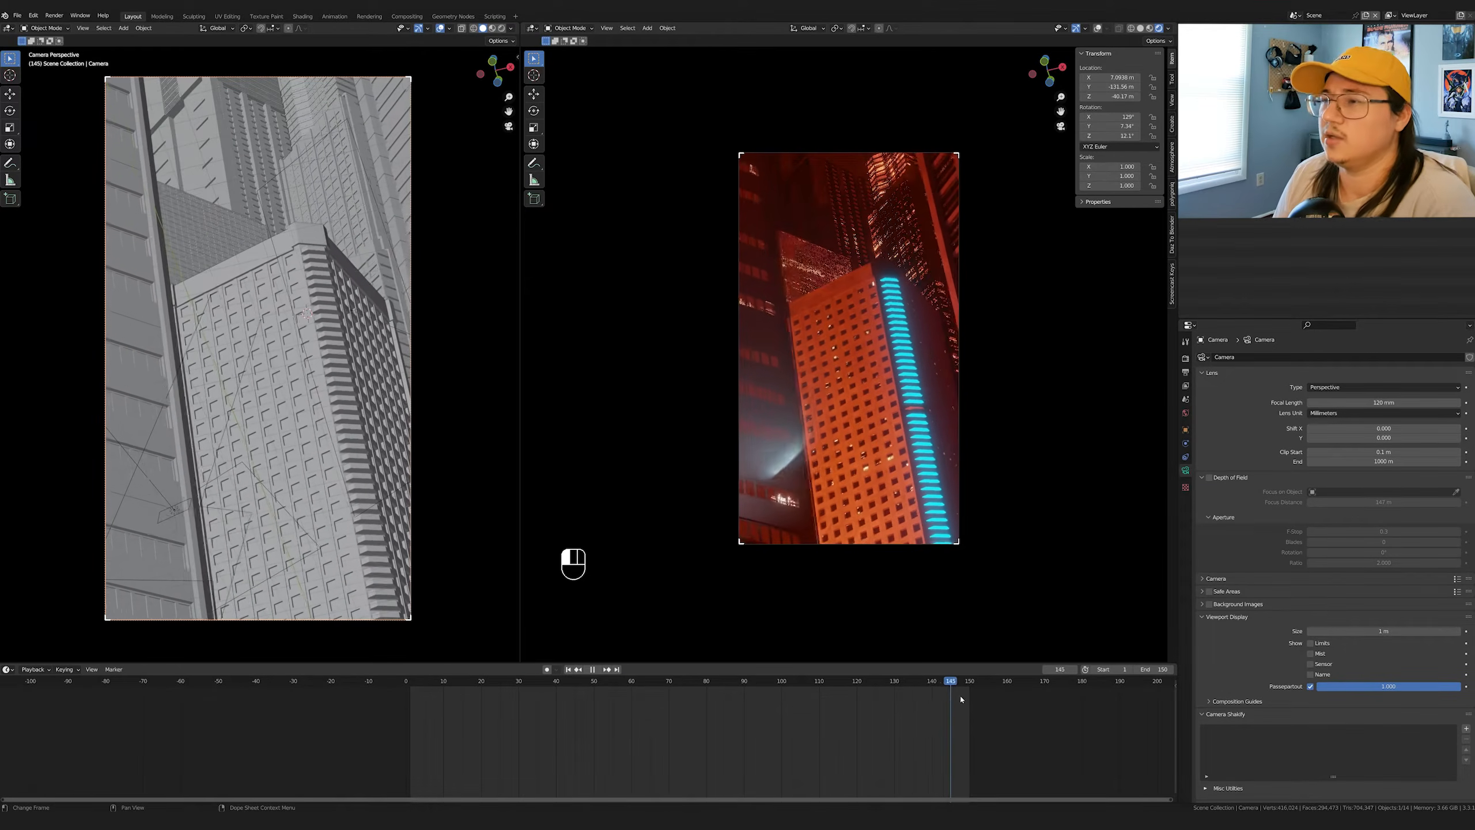
- Select the slope-roofed tower behind the orange building, move it higher and farther back, and show the scene outside the camera view
left_click(820, 267)
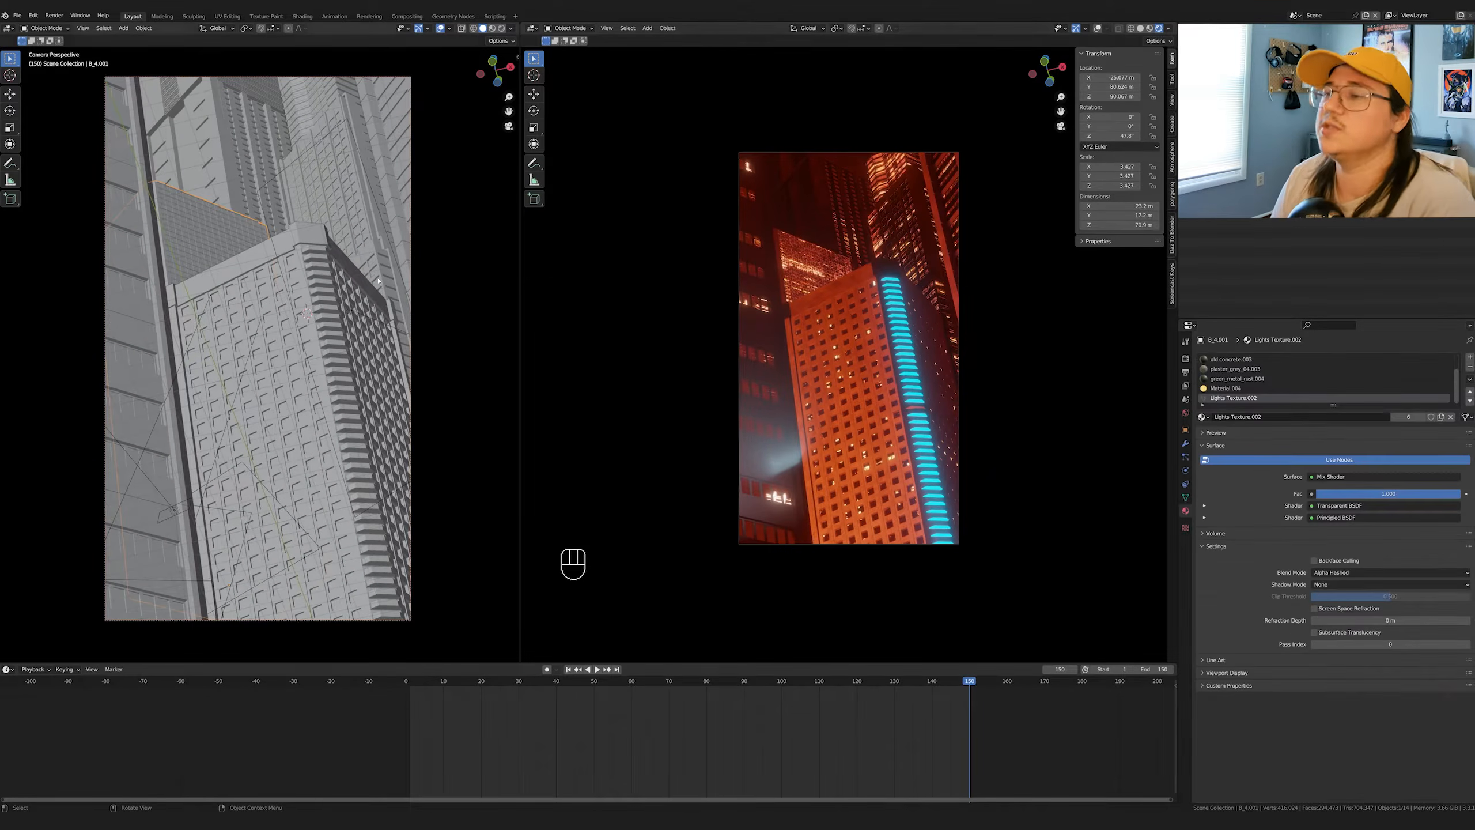
left_click(854, 215)
key("KP_0")
key("KP_Decimal")
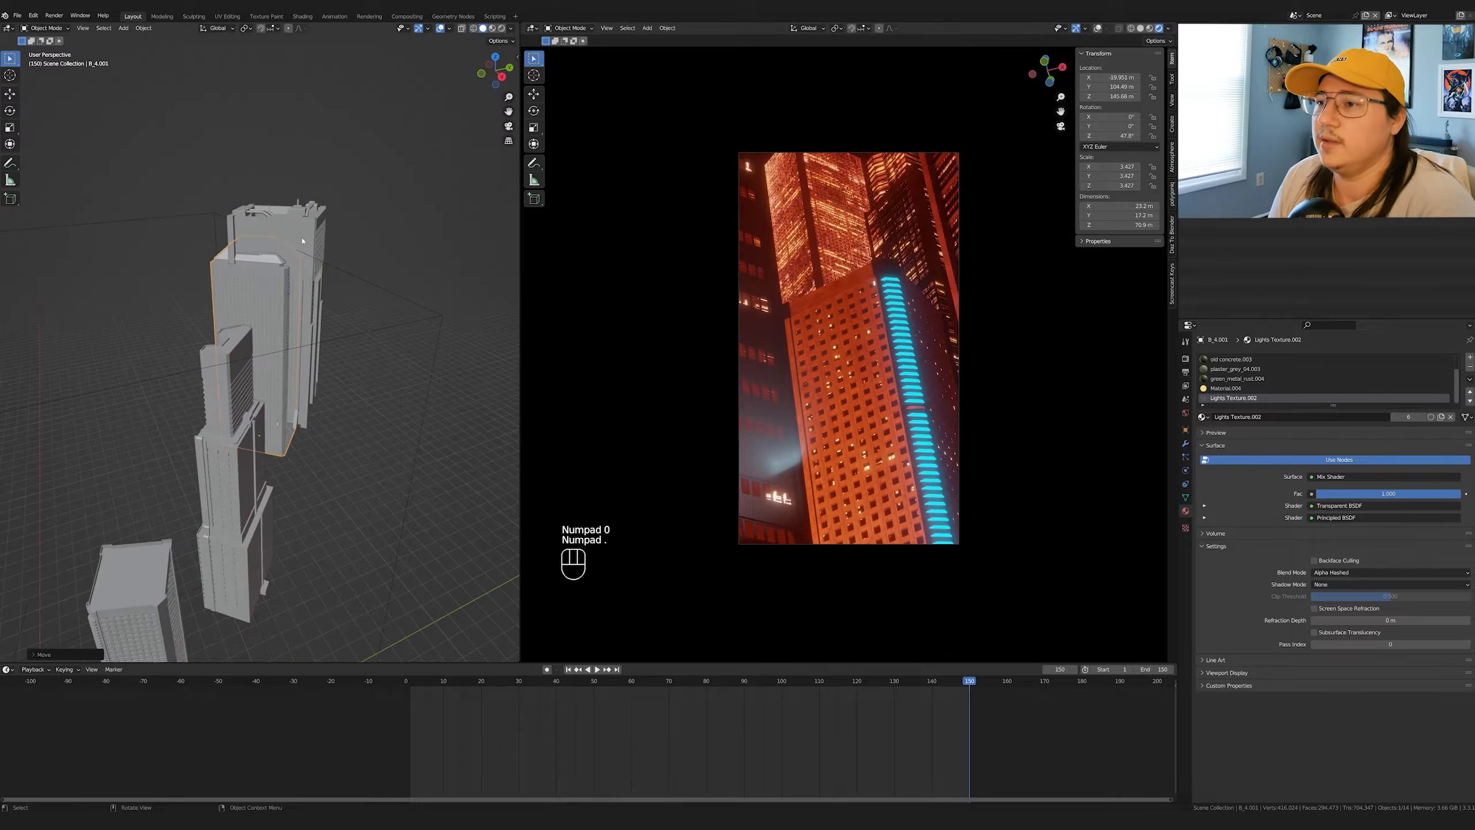
- Try the flat-roofed rear tower in a lower position nearer the orange building, moving it horizontally and along Z
left_click(299, 232)
key("g")
key("shift+z")
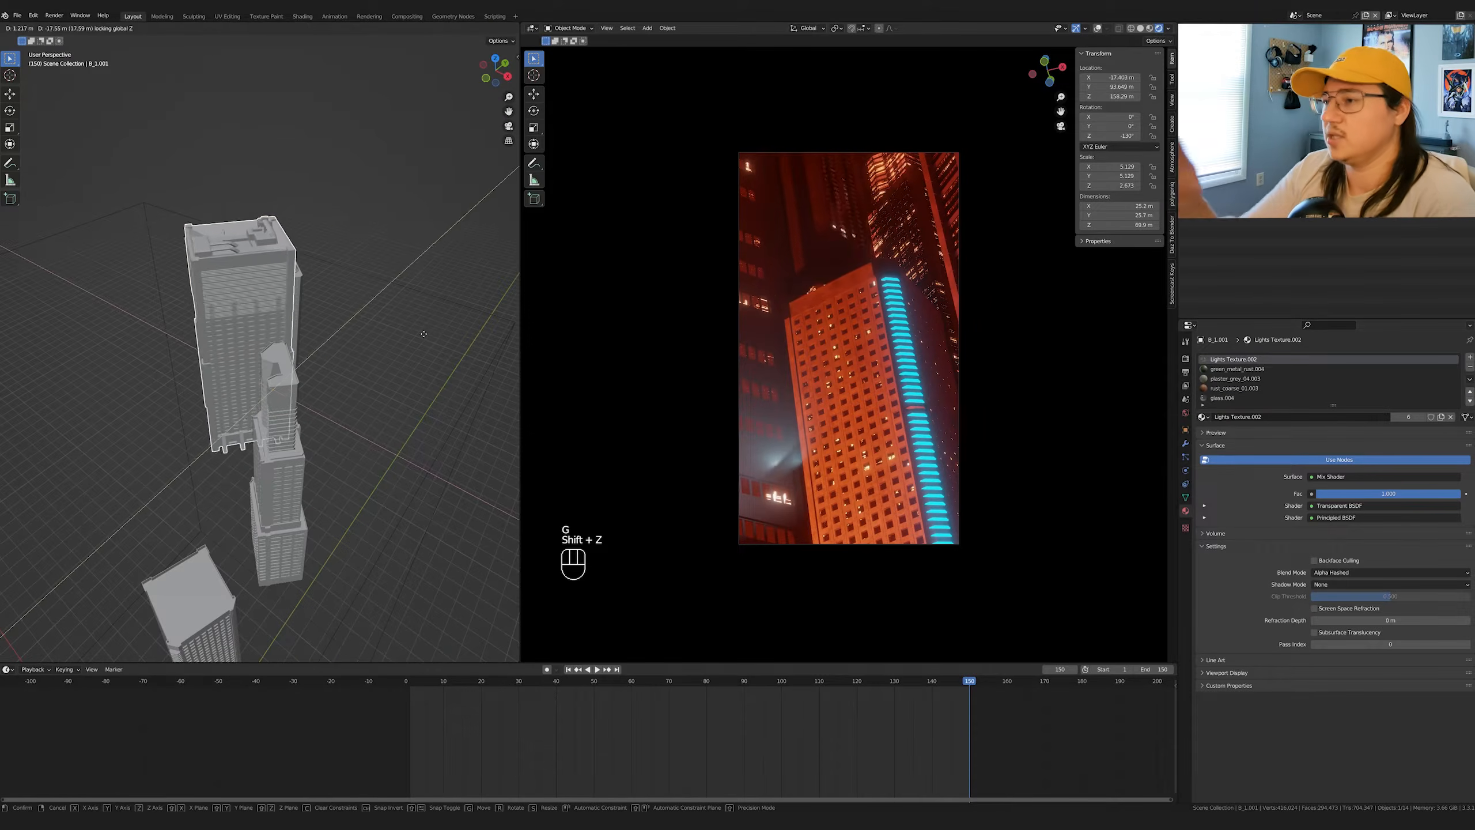
left_click(408, 336)
key("g")
key("z")
left_click(404, 503)
key("g")
key("shift+z")
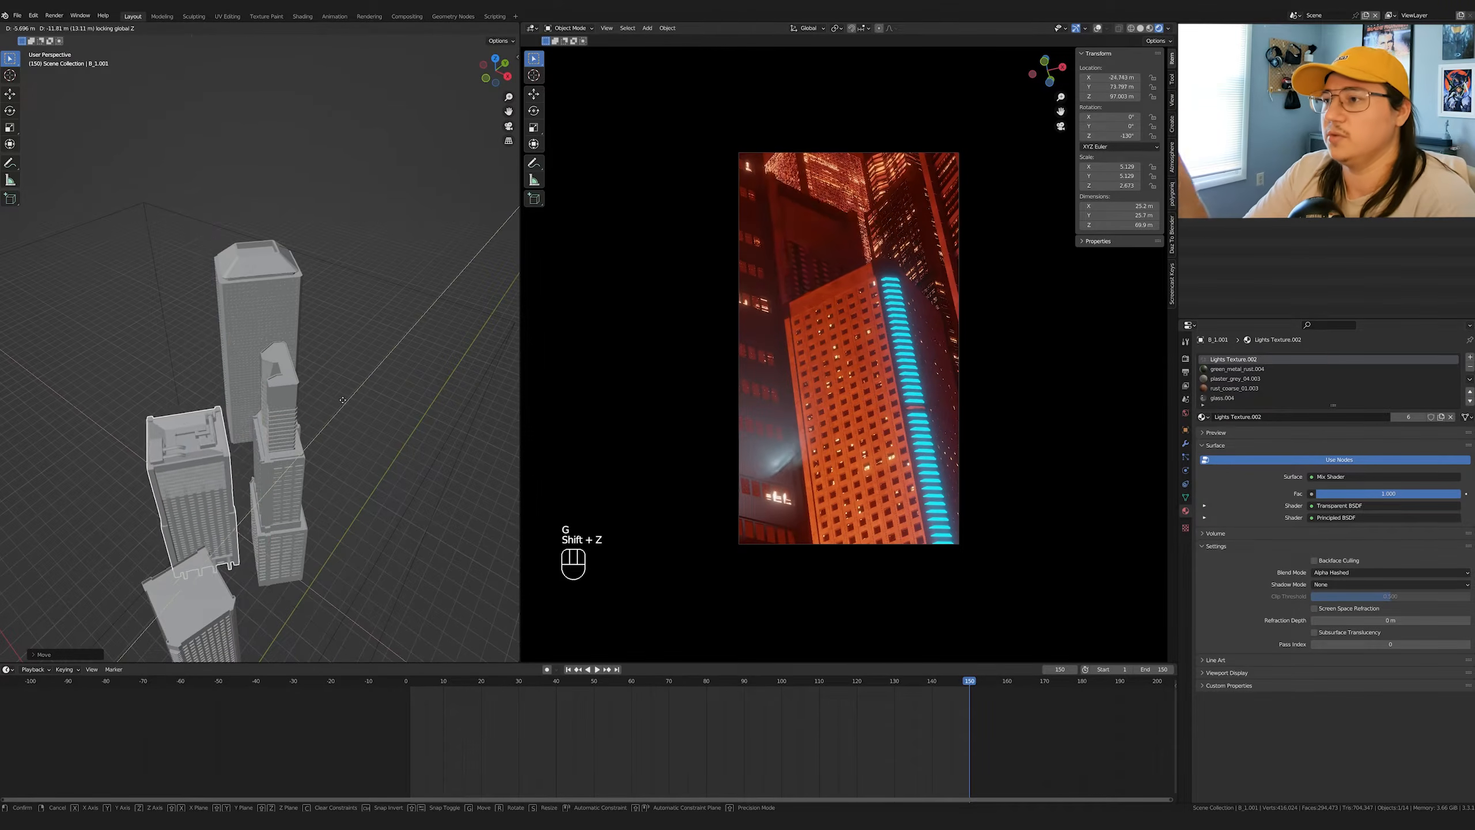
left_click(351, 401)
- Try rotating the flat-roofed tower around Z and adjusting its height and horizontal position behind the orange building
key("r")
key("z")
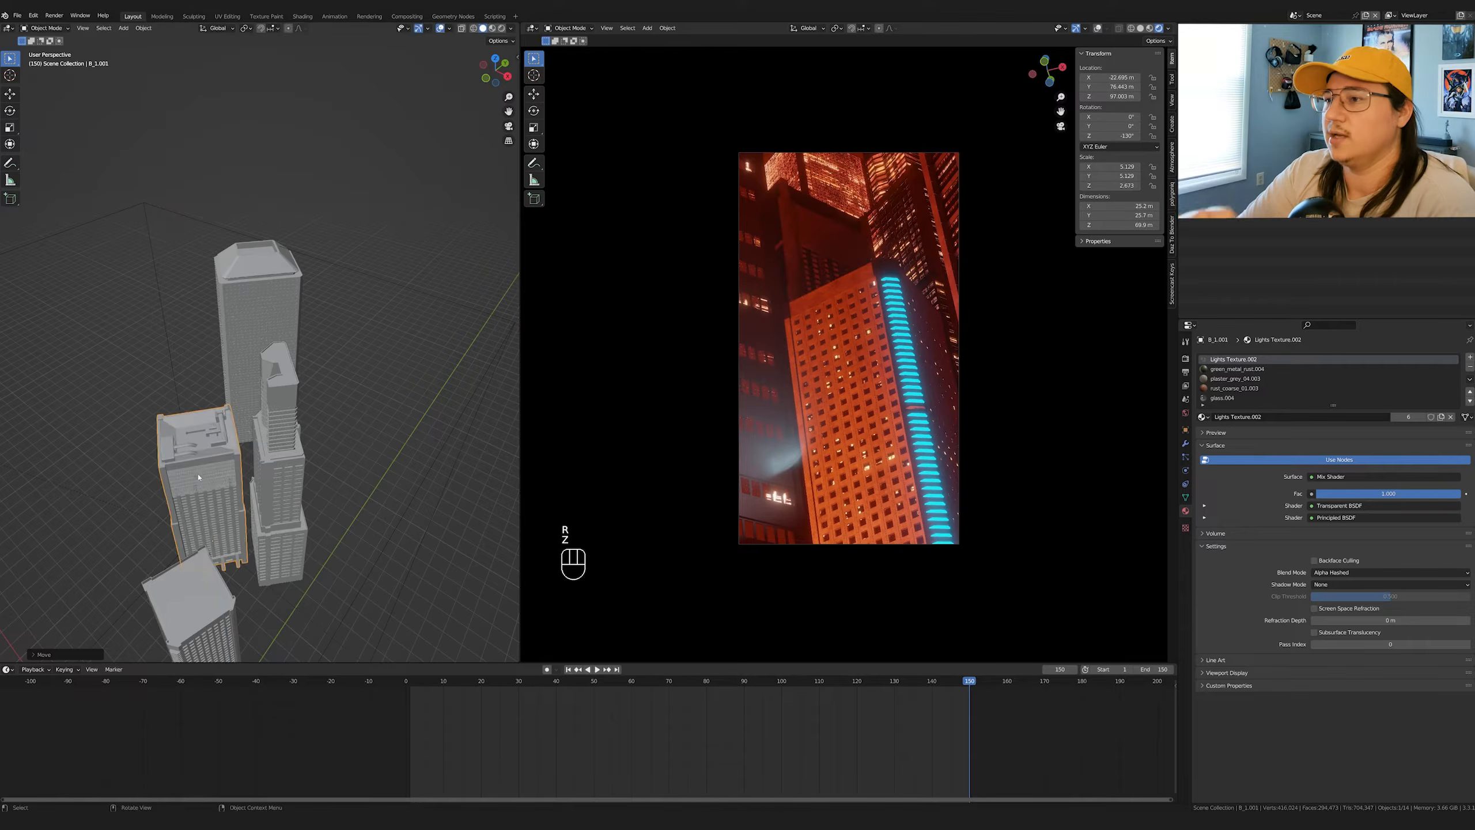
left_click(240, 455)
key("g")
key("z")
left_click(242, 470)
key("g")
key("shift+z")
left_click(227, 472)
- Delete the flat-roofed tower
key("x")
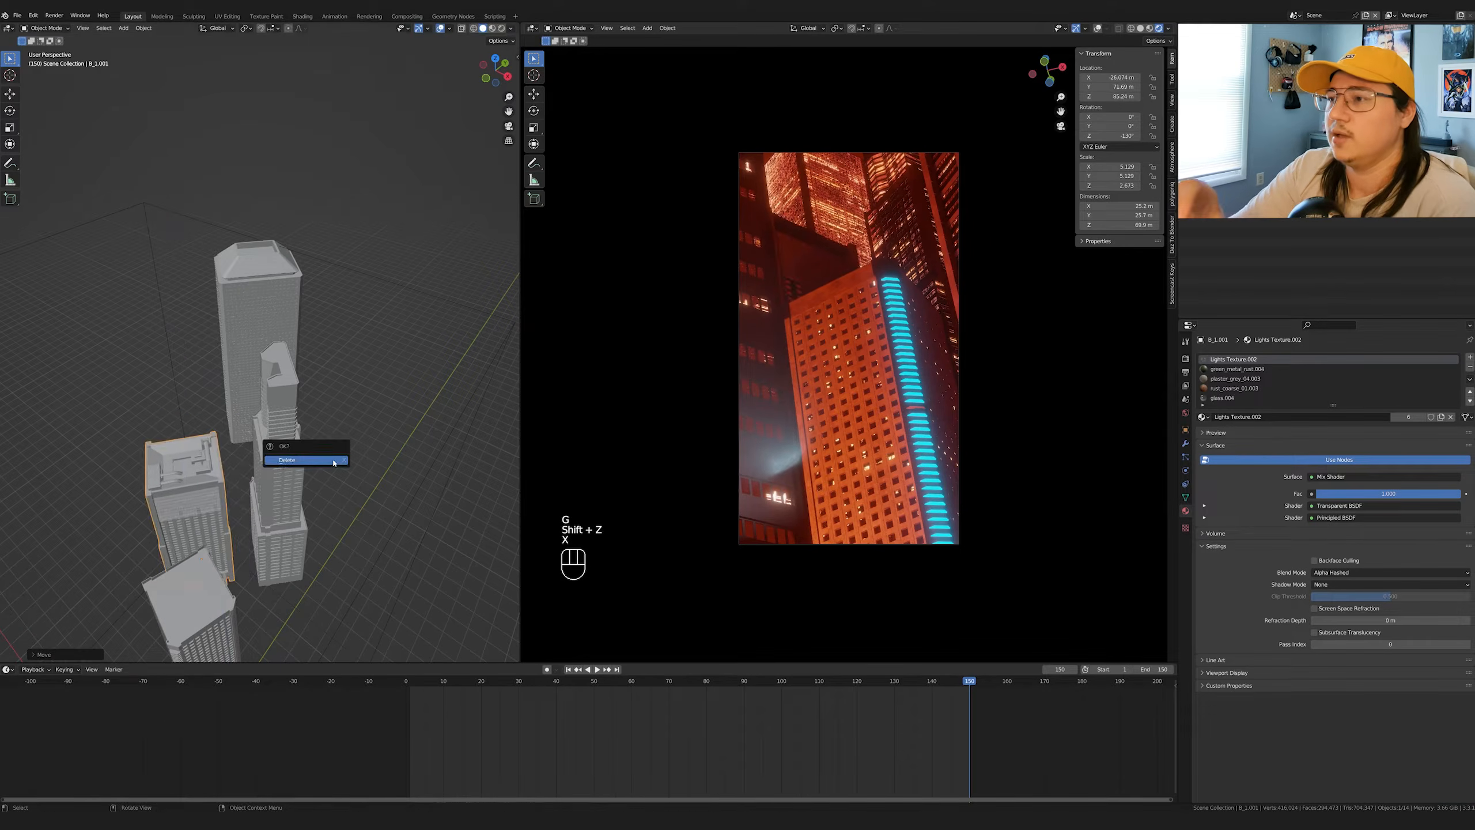
left_click(331, 461)
- Move the slope-roofed tower horizontally, scale it to about 4.82 in X and Y only, and adjust its height
left_click(294, 292)
key("g")
key("shift+z")
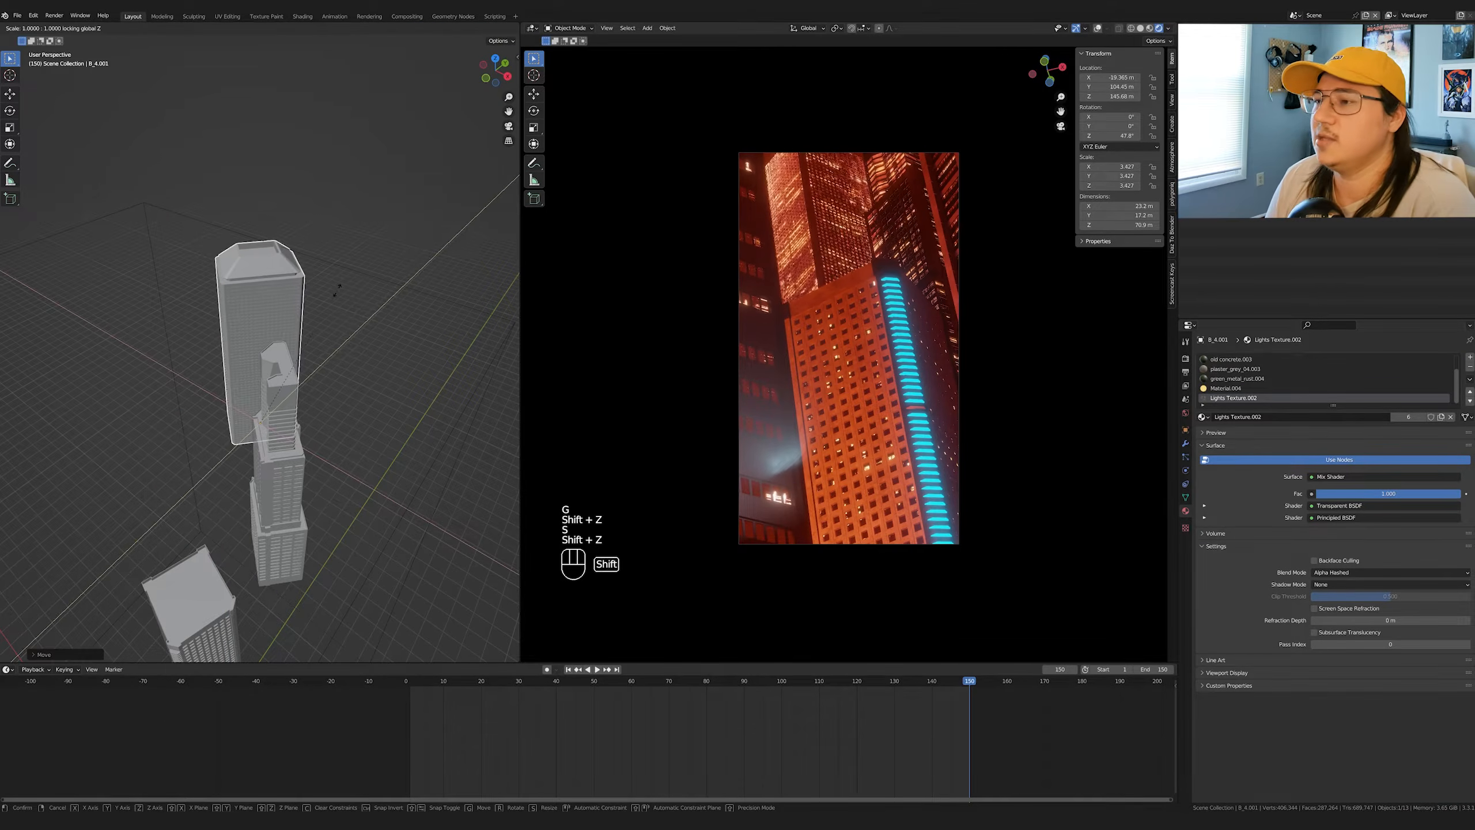
left_click(438, 299)
key("g")
key("z")
left_click(425, 305)
- From a higher viewpoint, refine the slope-roofed tower's horizontal position and its height along Z
middle_click_drag(424, 305, 475, 356)
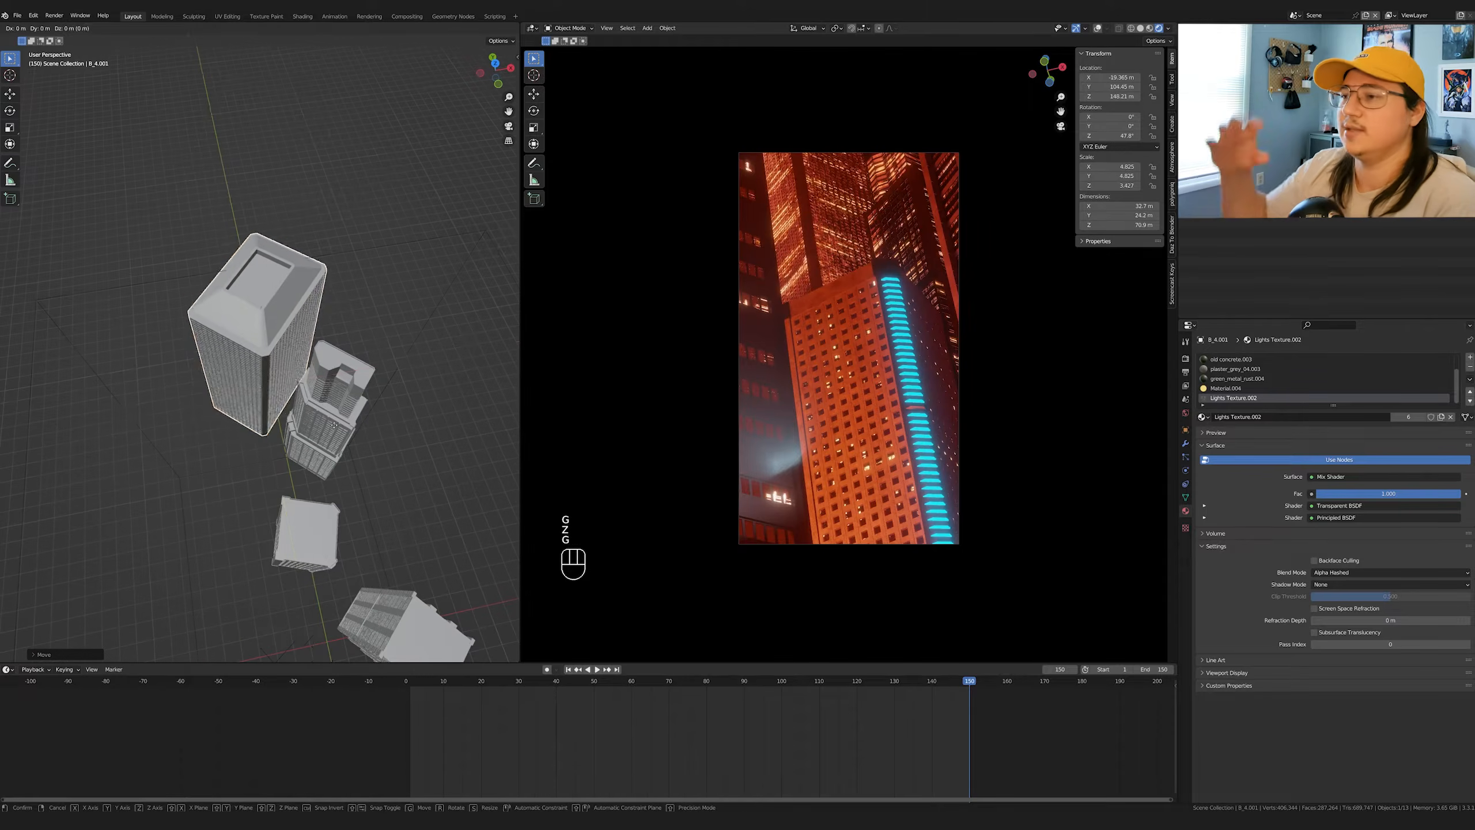
key("g")
key("shift+z")
left_click(335, 435)
key("g")
key("z")
left_click(340, 407)
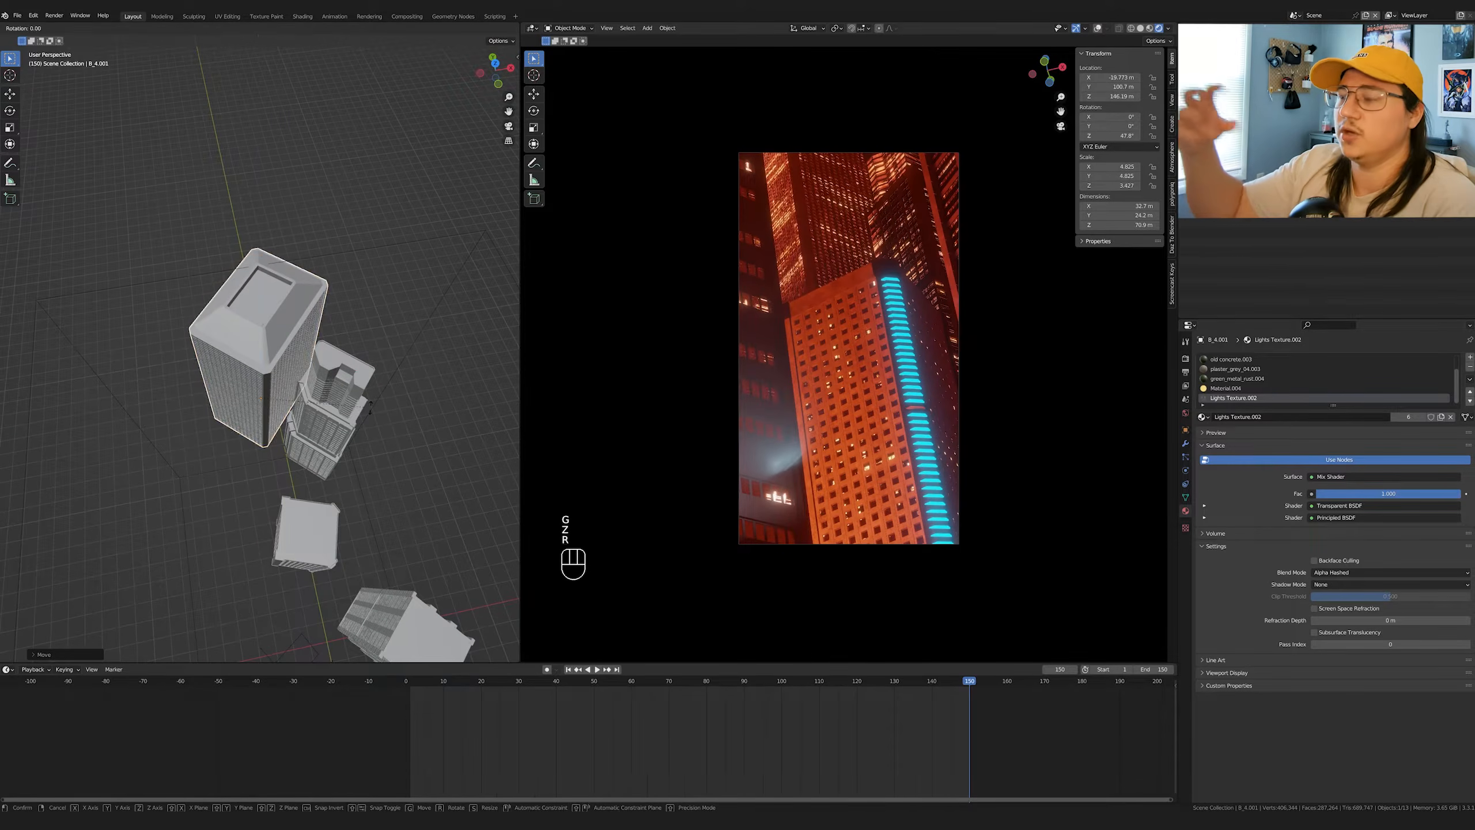
- Rotate the slope-roofed tower around Z to about 74° and shift it in the horizontal plane
key("r")
key("z")
left_click(351, 361)
key("g")
key("shift+z")
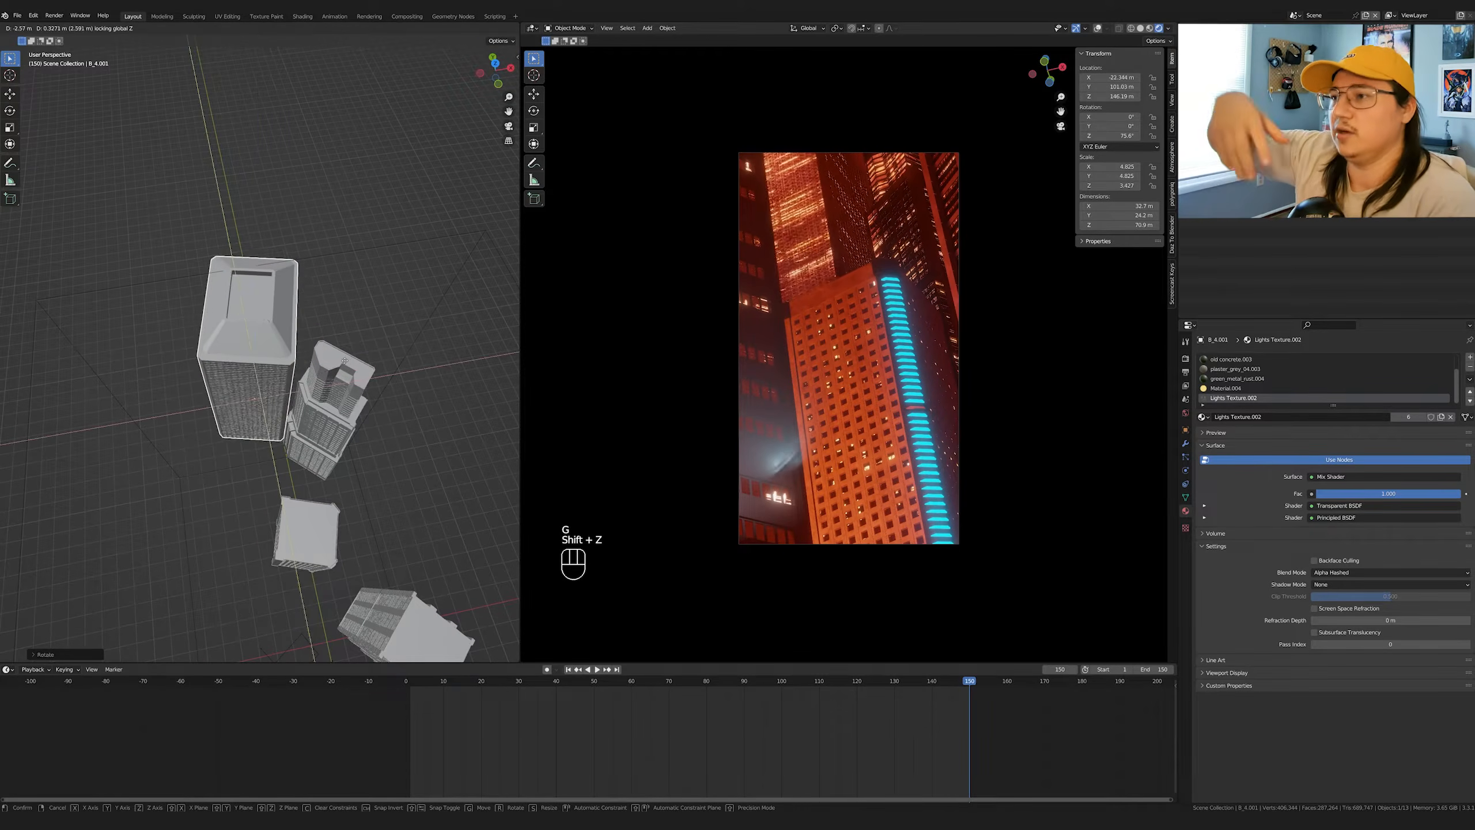
left_click(353, 382)
- Select the stepped tower, lower it slightly along Z, and shift it in the horizontal plane
left_click(353, 382)
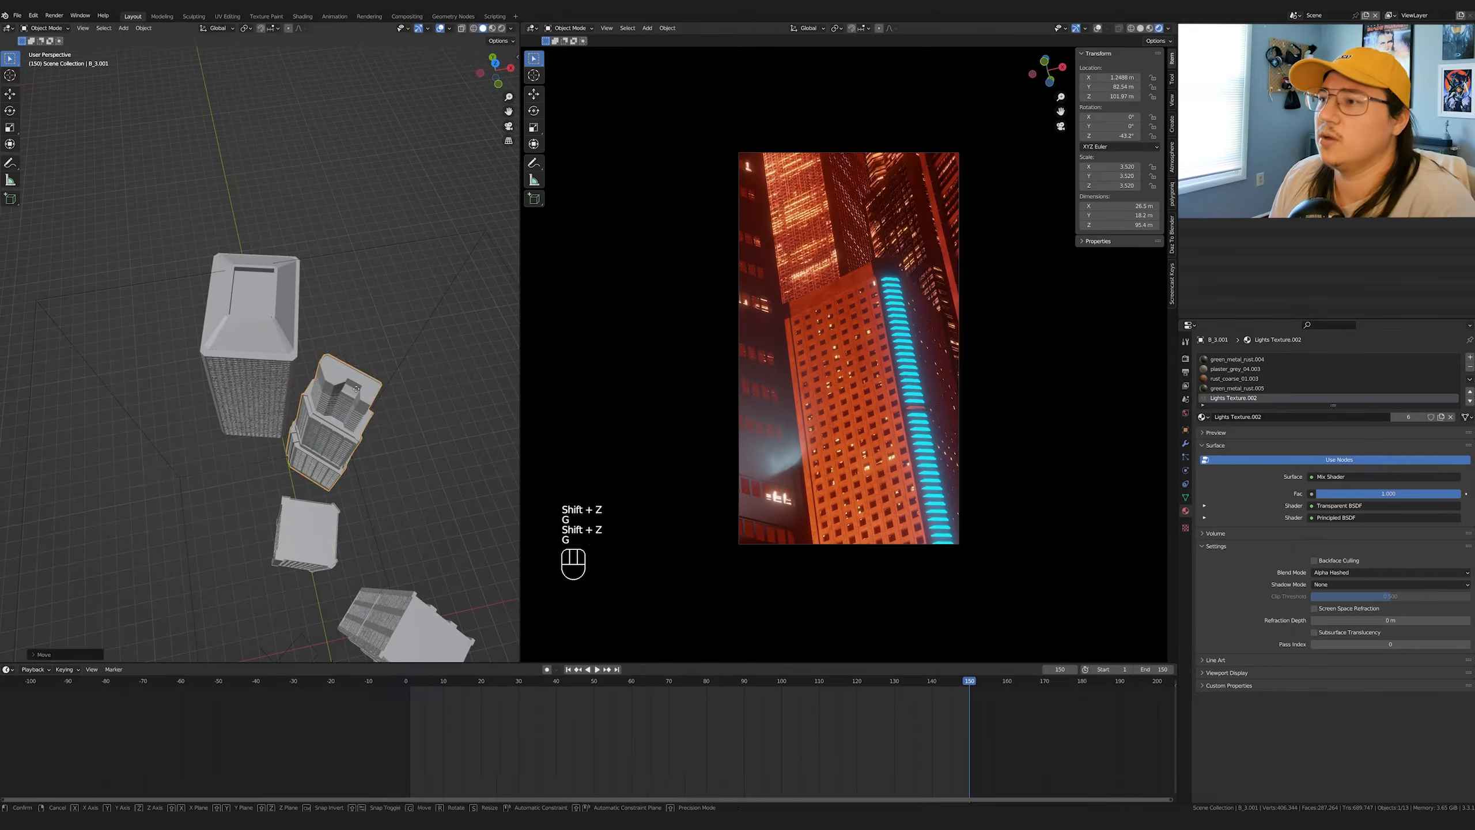
key("g")
key("z")
left_click(355, 377)
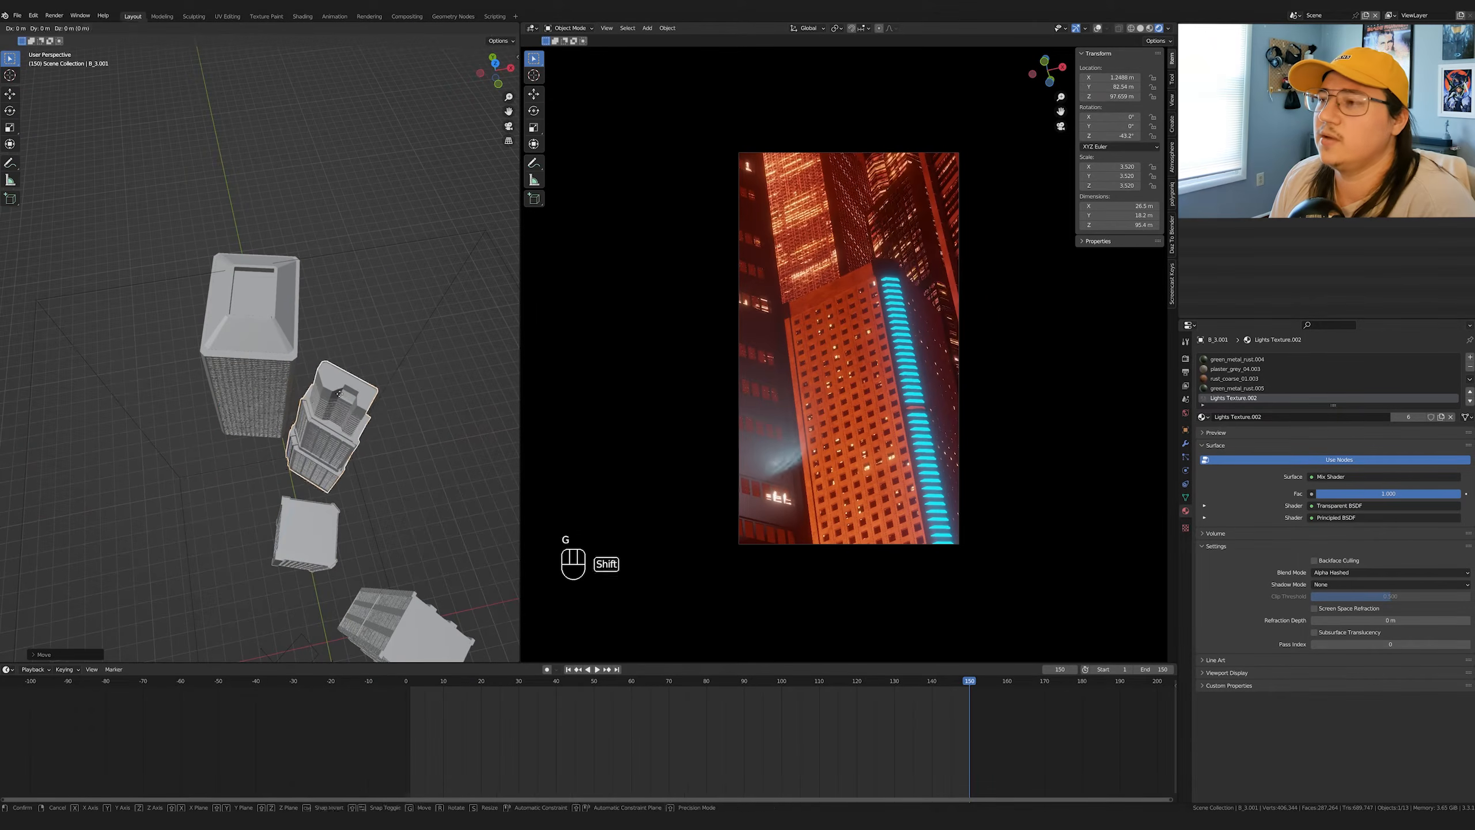
key("g")
key("shift+z")
left_click(348, 364)
- Reselect the slope-roofed tower and reposition it in the horizontal plane behind the stepped tower
left_click(265, 366)
key("g")
key("shift+z")
right_click(389, 360)
key("g")
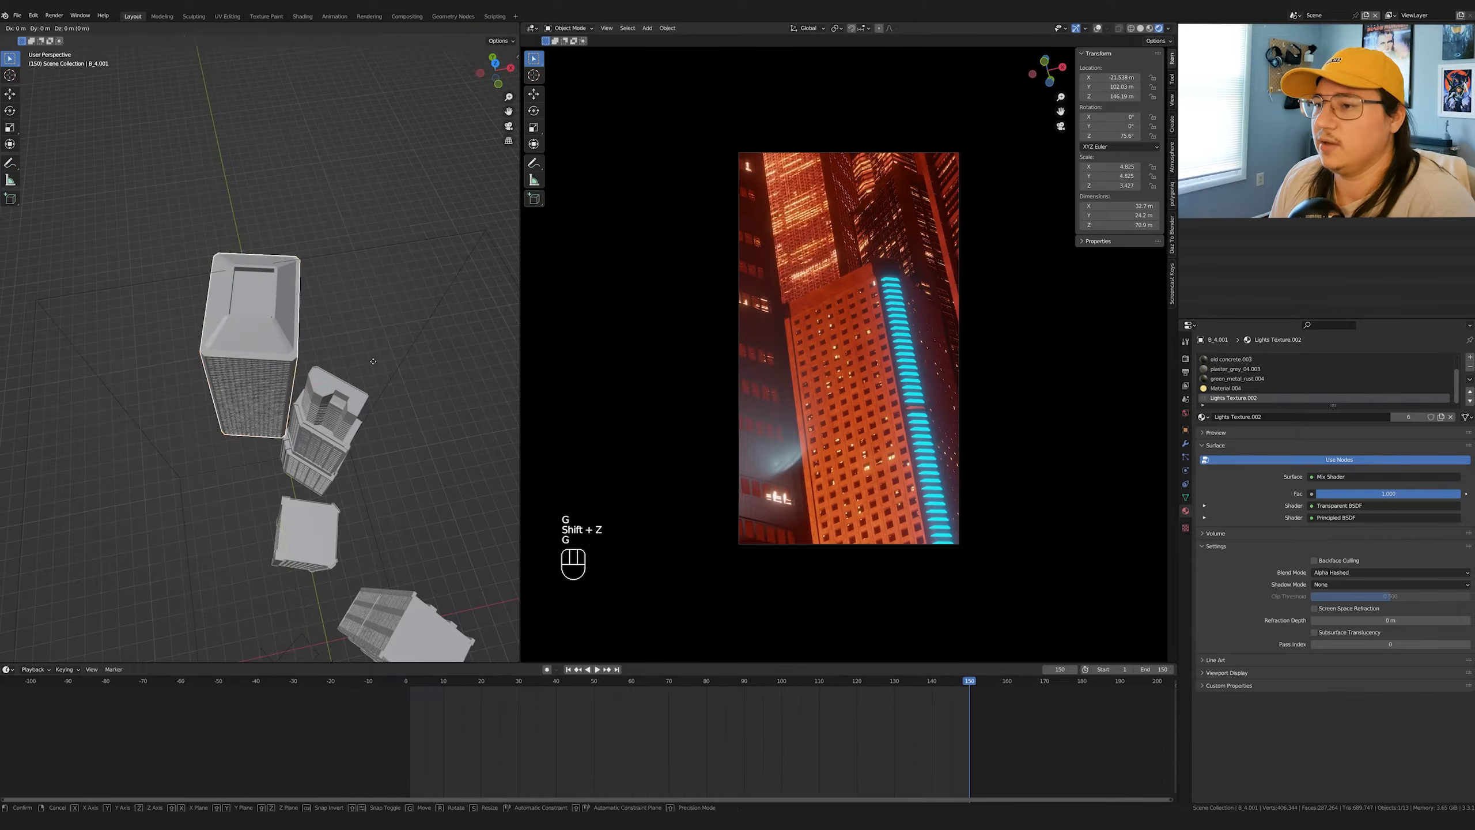
key("shift+z")
left_click(361, 370)
key("g")
key("shift+z")
left_click(356, 353)
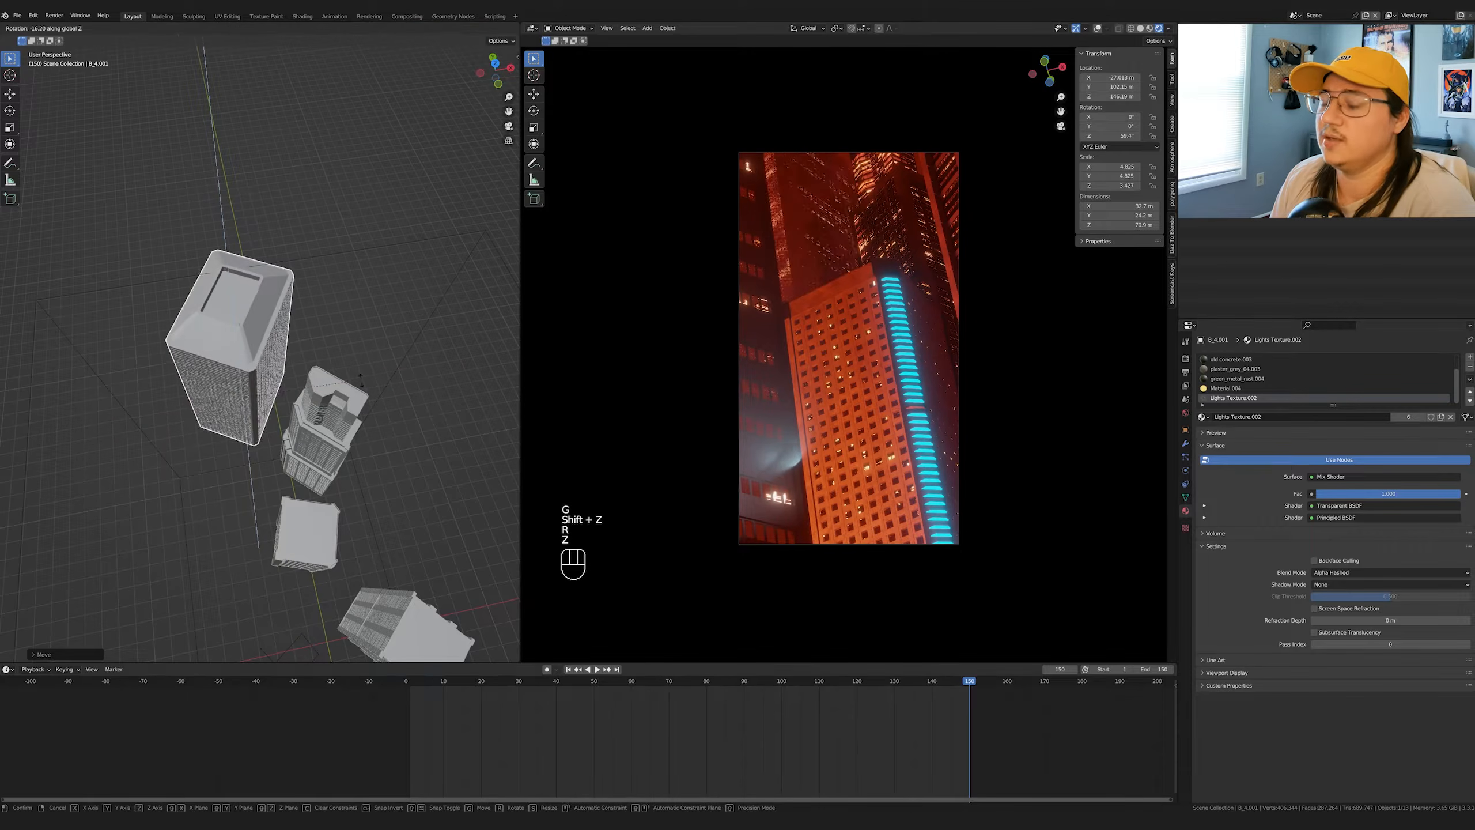
- Rotate the slope-roofed tower around Z to about 59° and play the animation
key("r")
key("z")
left_click(388, 372)
key("space")
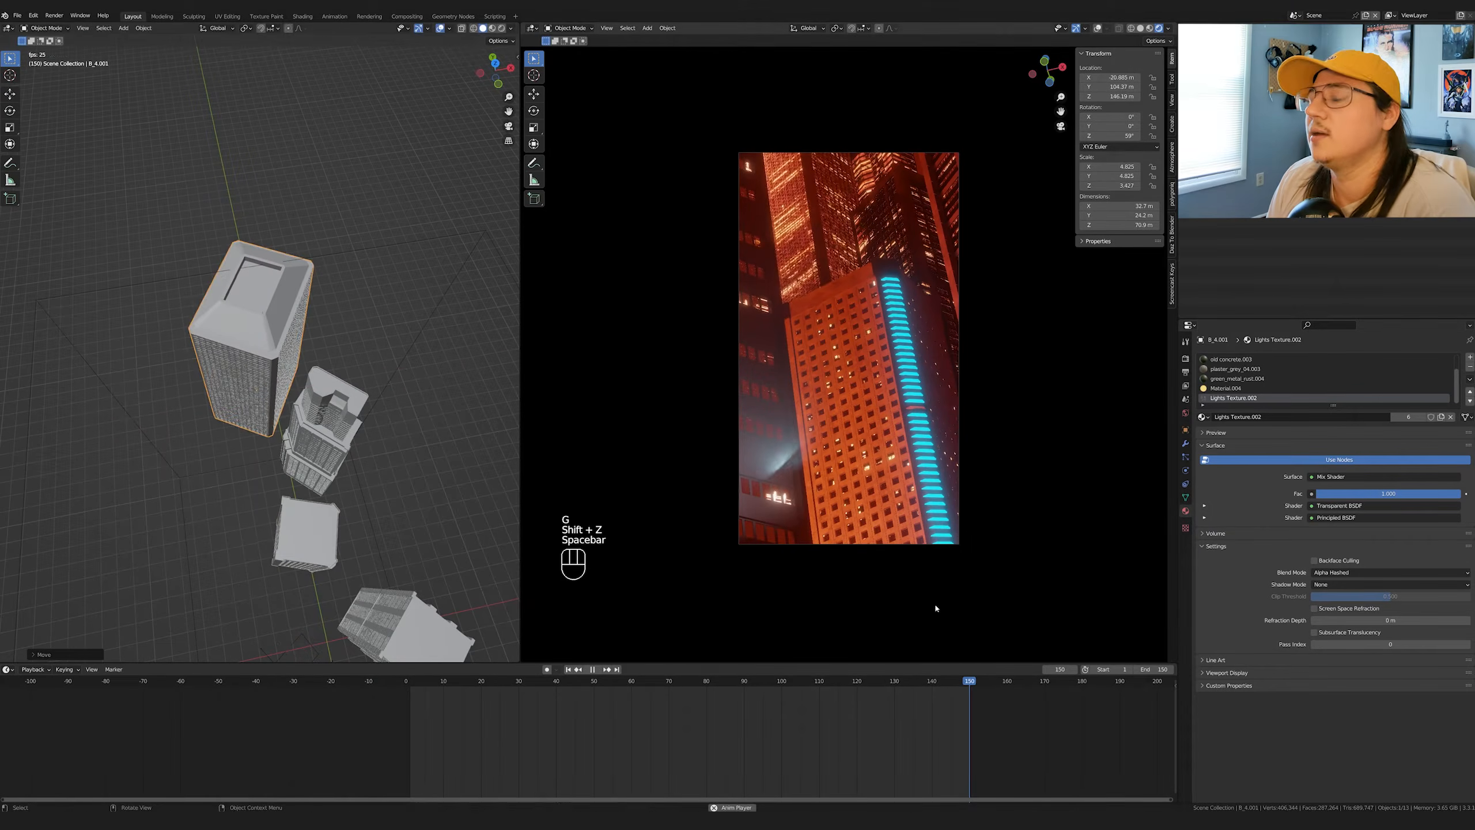
key("space")
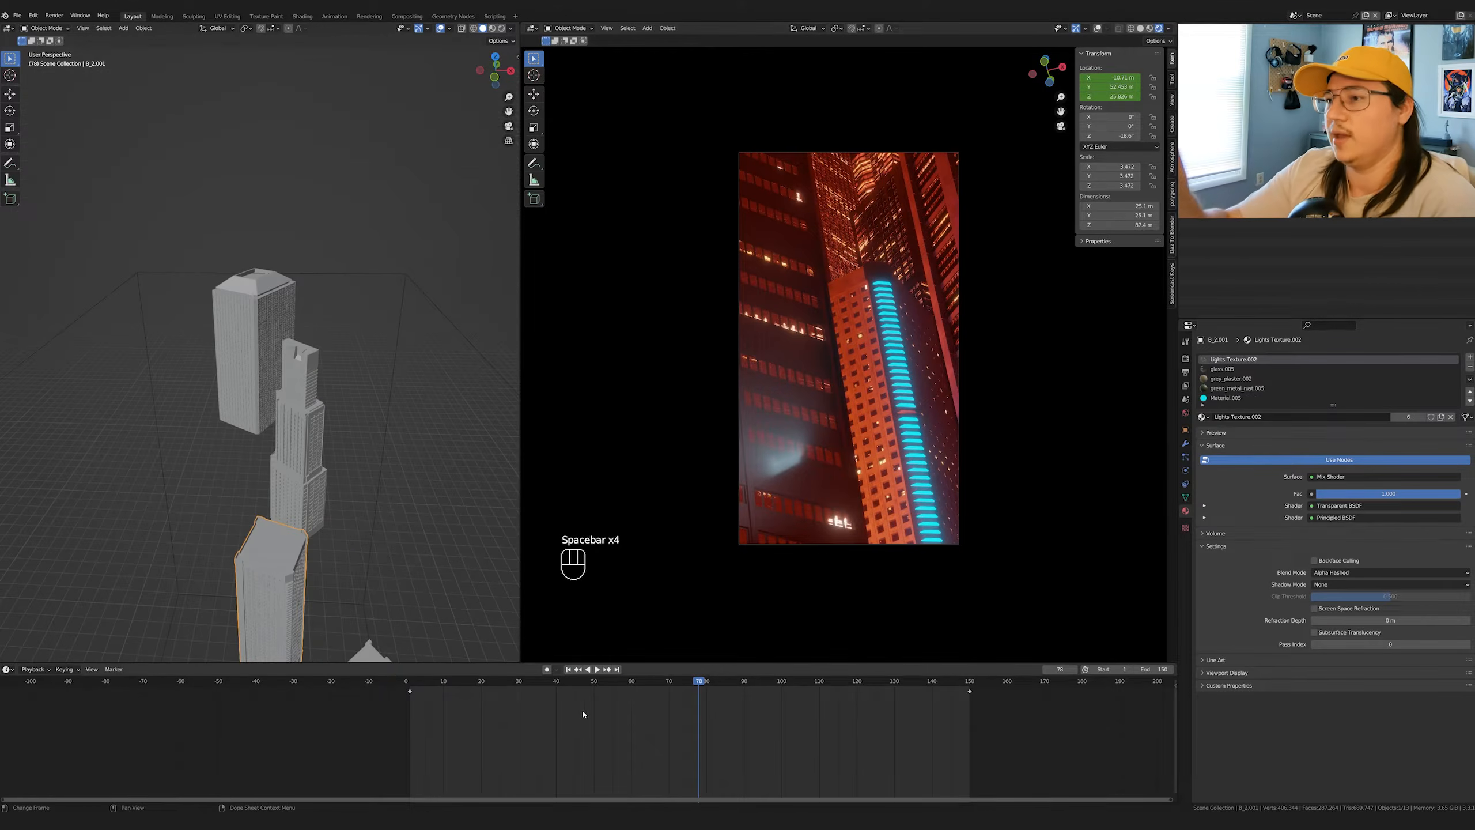
- At frame 1, lower the orange building with the cyan strip along Z and keyframe its location
left_click(577, 670)
key("g")
key("z")
left_click(806, 462)
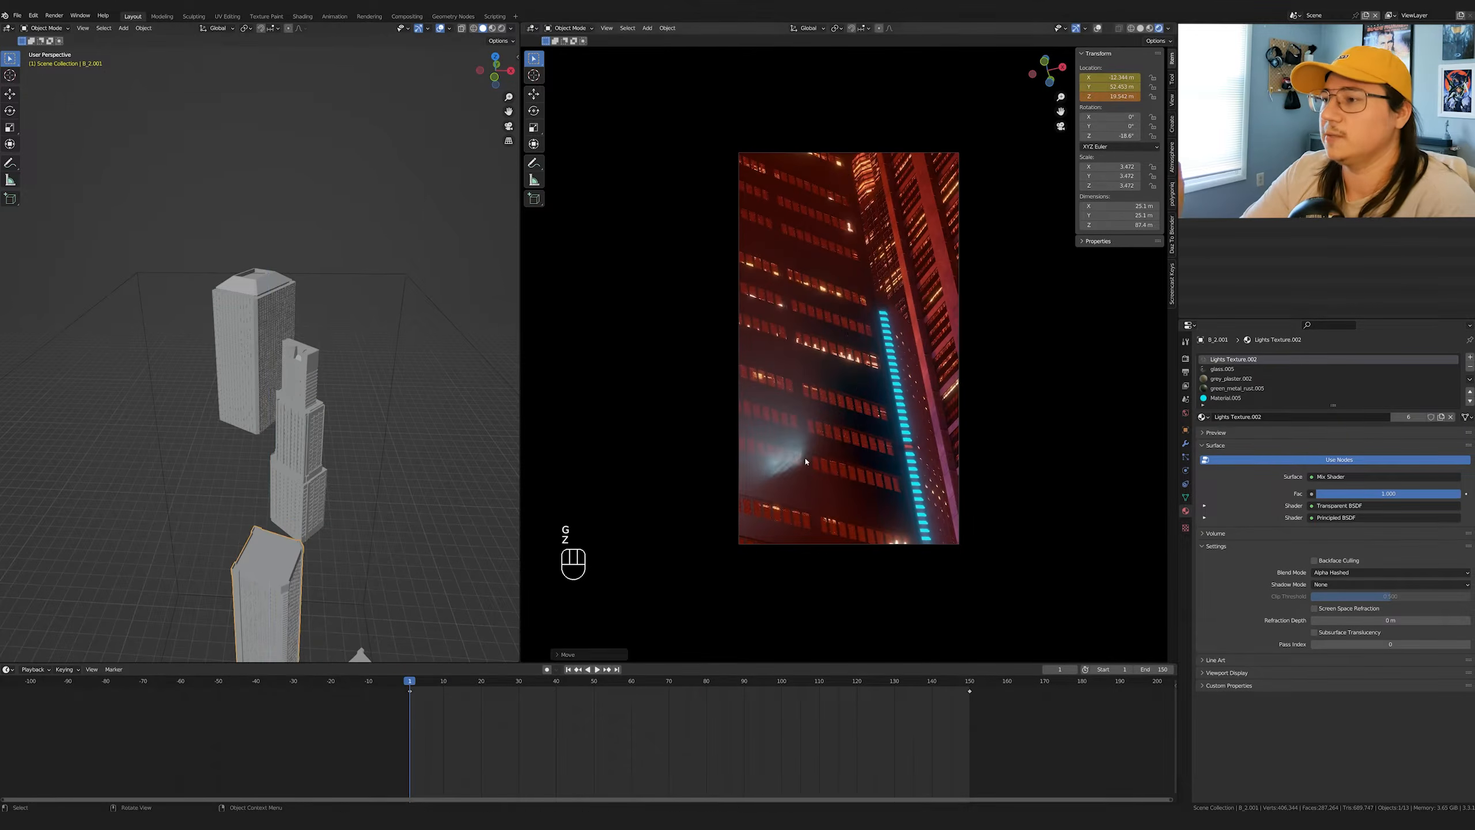
key("i")
left_click(806, 462)
left_click(607, 669)
key("g")
key("z")
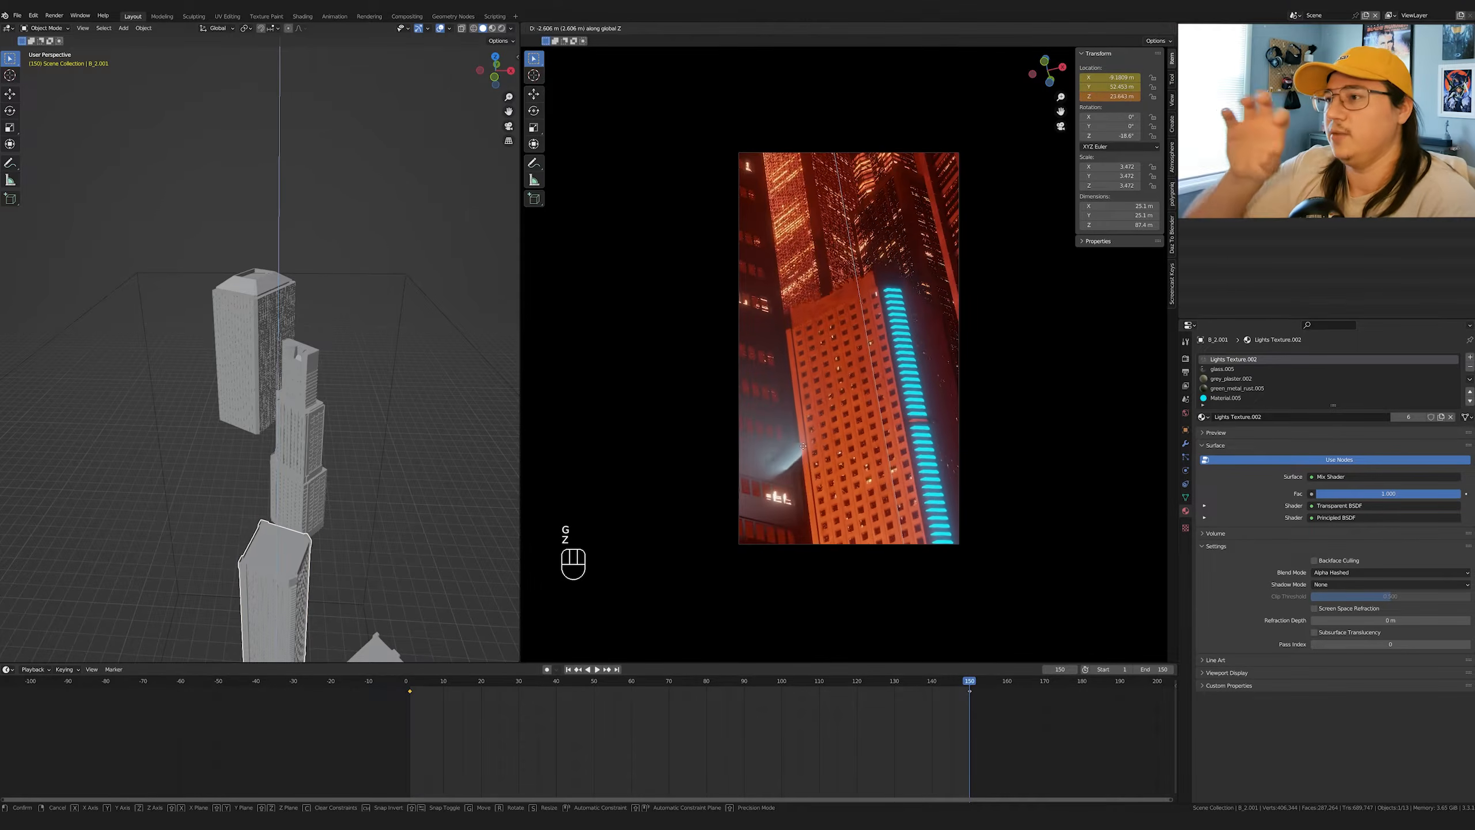
right_click(803, 434)
- Scrub and play the animation to review the building reveal and the effect of the Shadow maker area light
left_click_drag(968, 687, 475, 698)
key("space")
key("space")
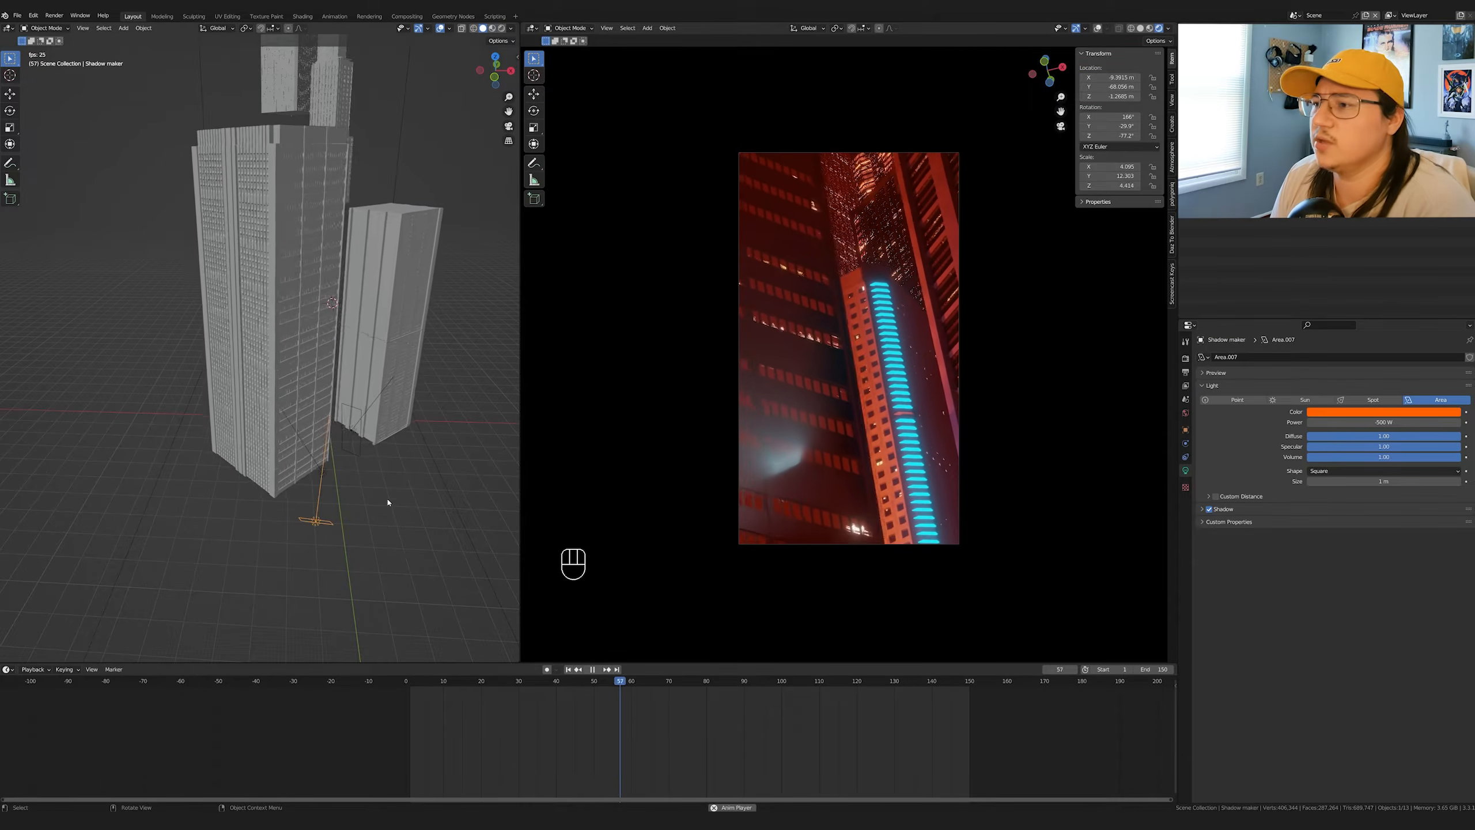
key("g")
key("space")
key("space")
key("space")
key("space")
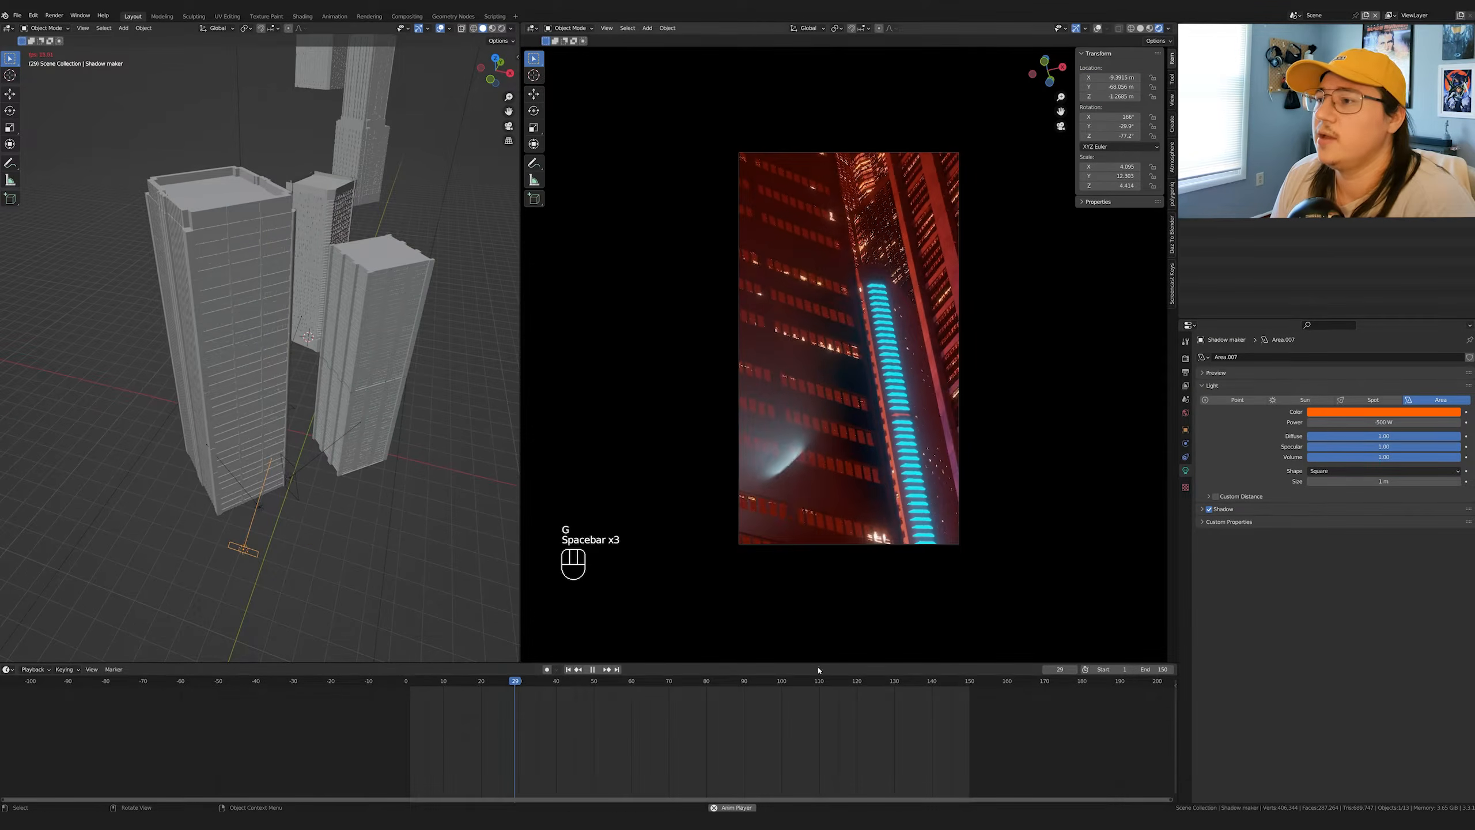
- Rotate the Shadow maker area light around Z, then move it in the horizontal plane and raise it along Z
key("r")
key("z")
left_click(318, 511)
key("g")
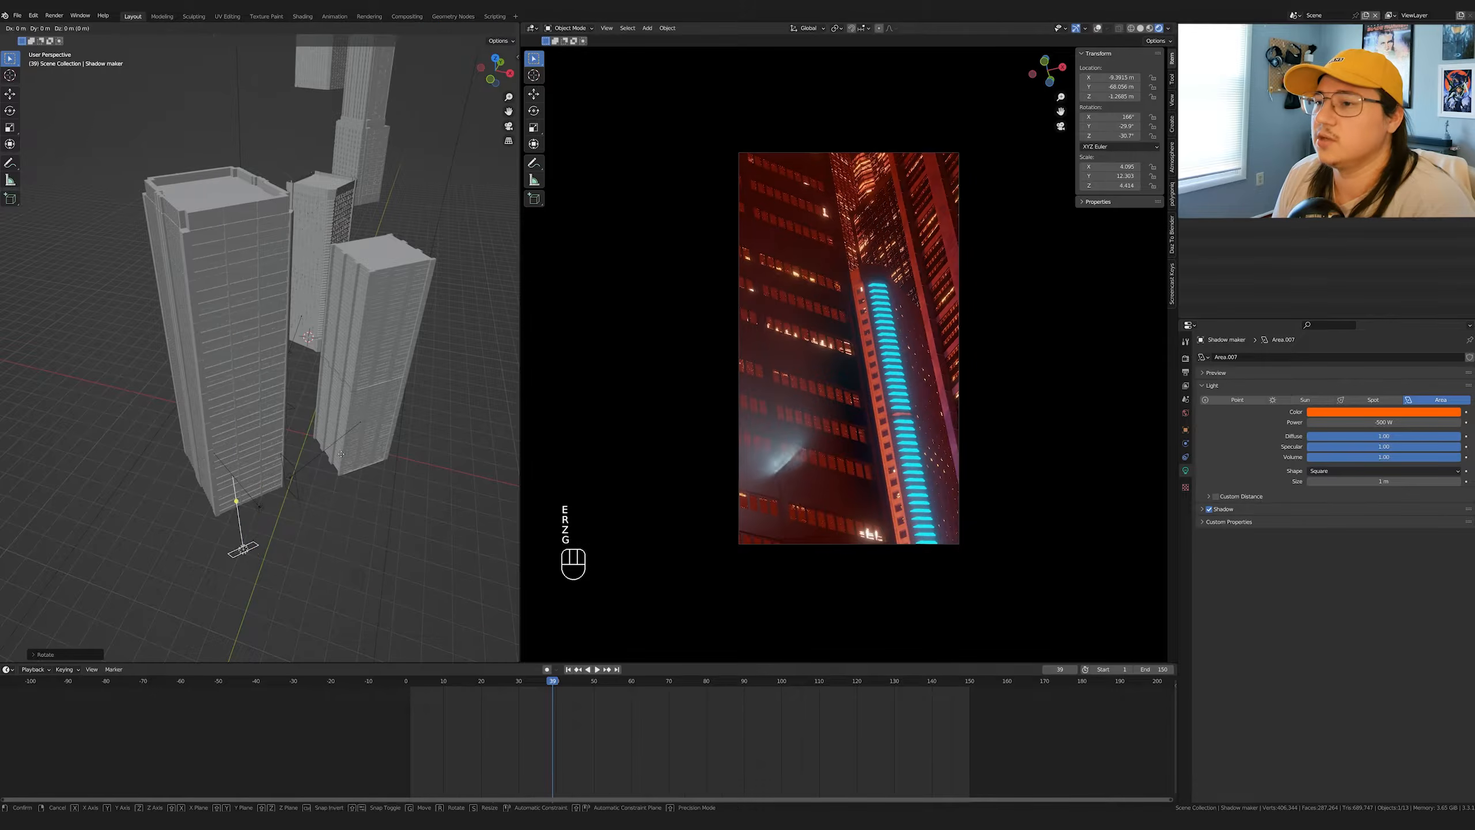
key("shift+z")
left_click(322, 550)
key("g")
key("z")
left_click(323, 522)
- Clear the Shadow maker light's rotation and turn it around Z so it points straight down beside the front building
scroll(323, 522, "up", 4)
middle_click_drag(324, 522, 295, 475)
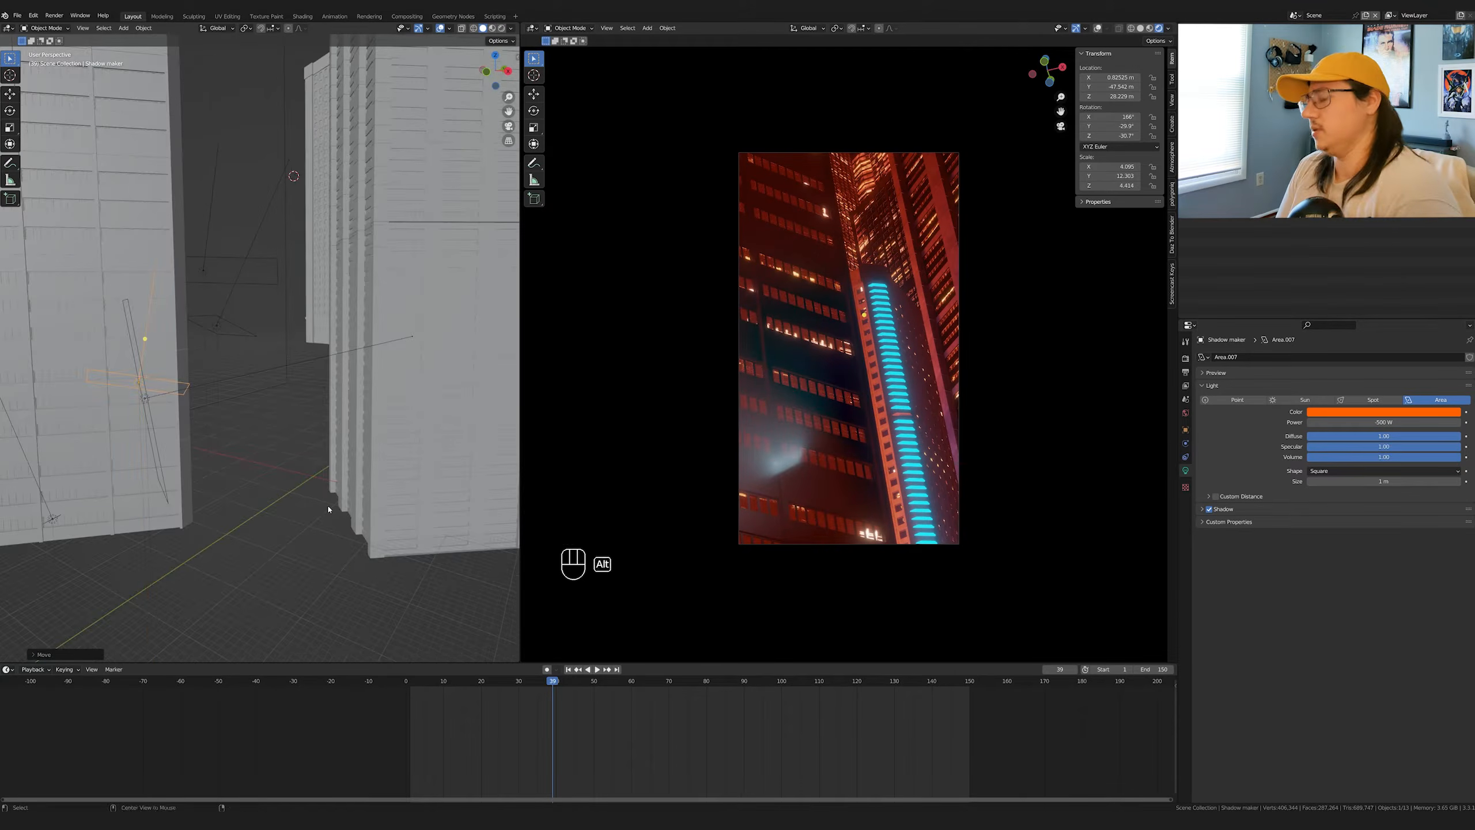
key("alt+r")
key("r")
key("z")
left_click(394, 488)
- Widen the solid viewport and hide the rendered viewport's sidebar
scroll(448, 418, "down", 3)
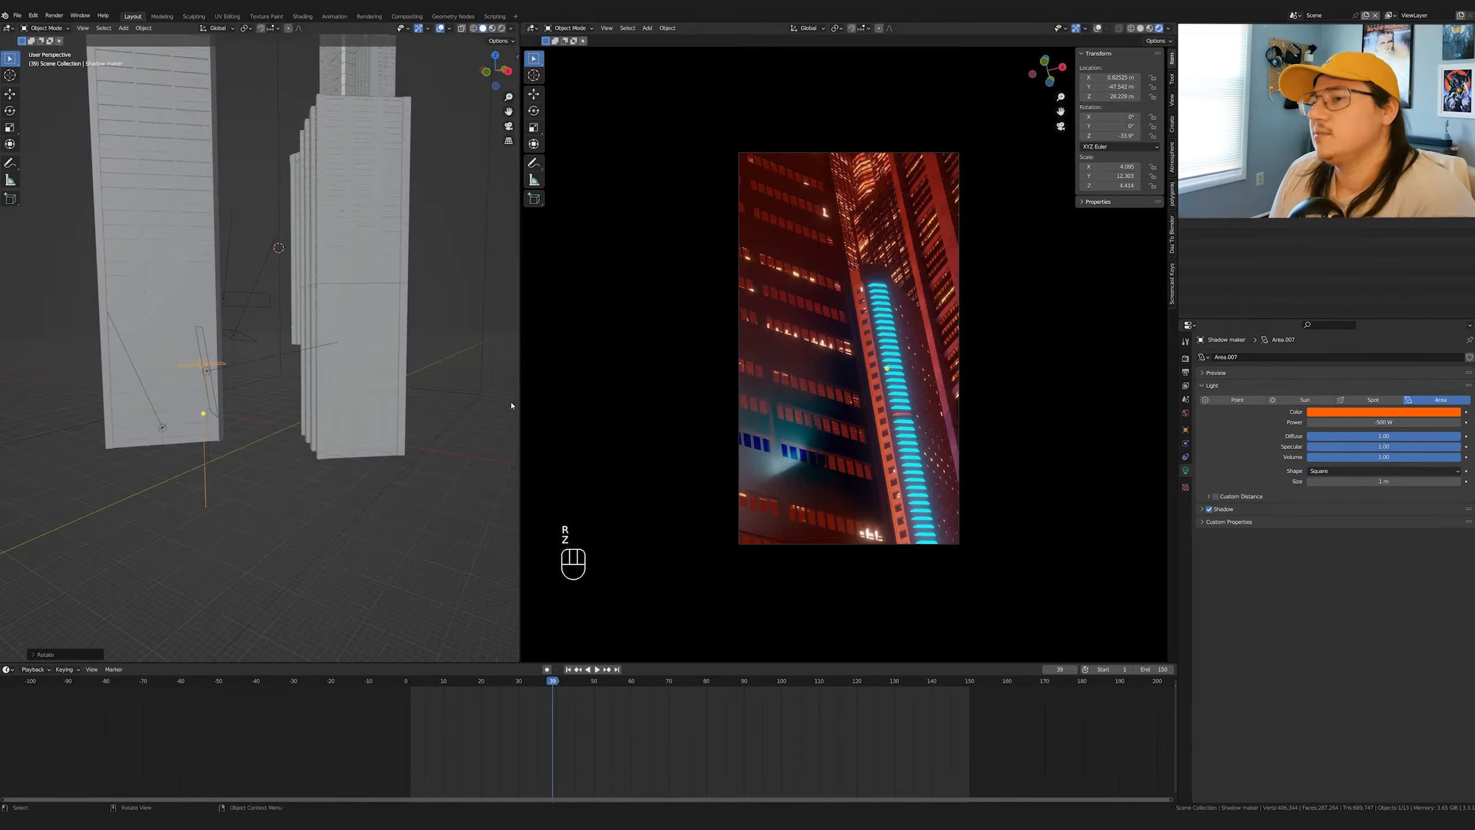
left_click_drag(532, 401, 854, 344)
key("n")
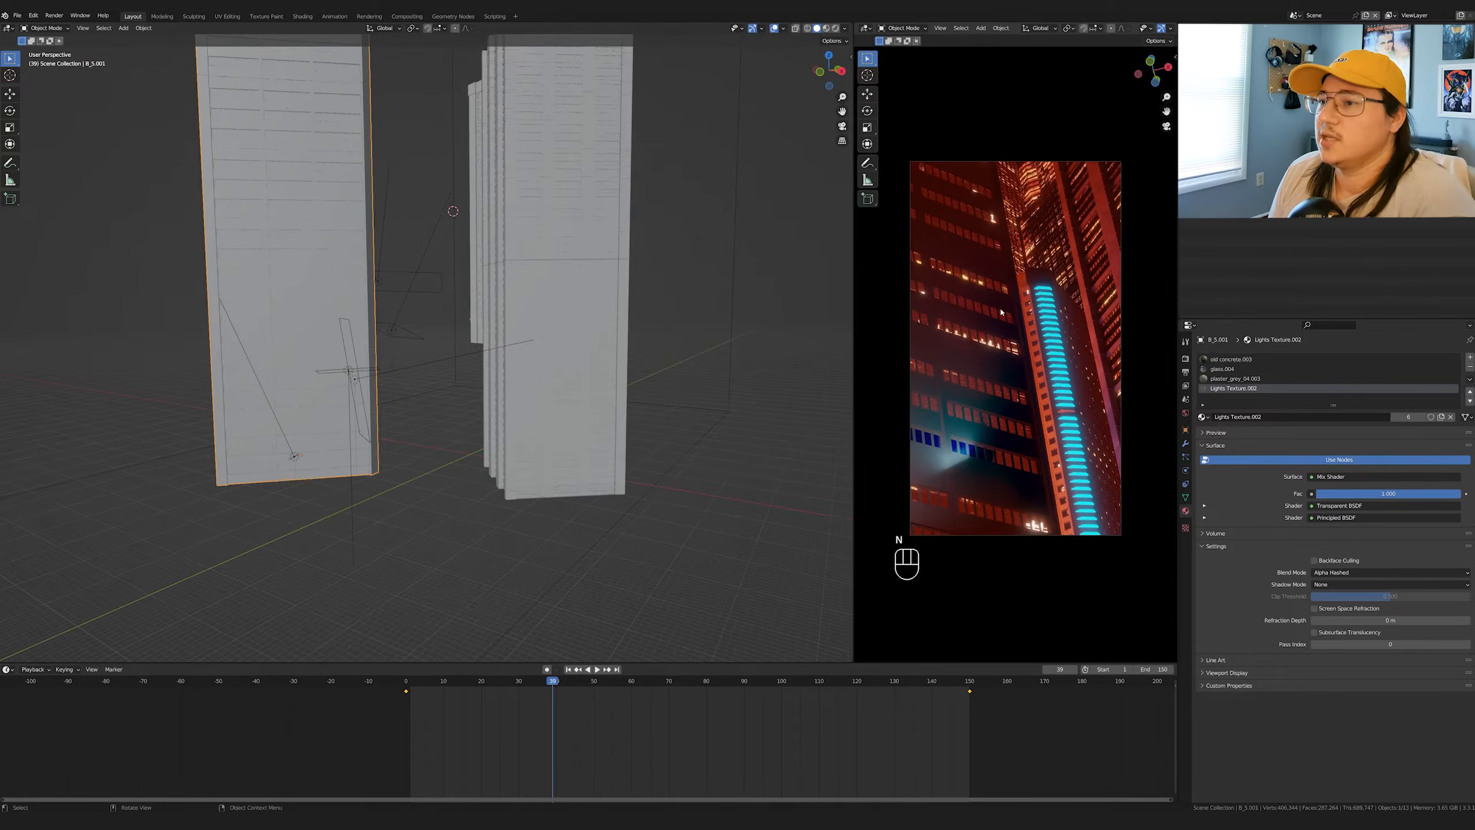
- Keyframe the camera's location and rotation at frame 1 and duplicate the keyframes toward the end of the frame range
left_click(955, 162)
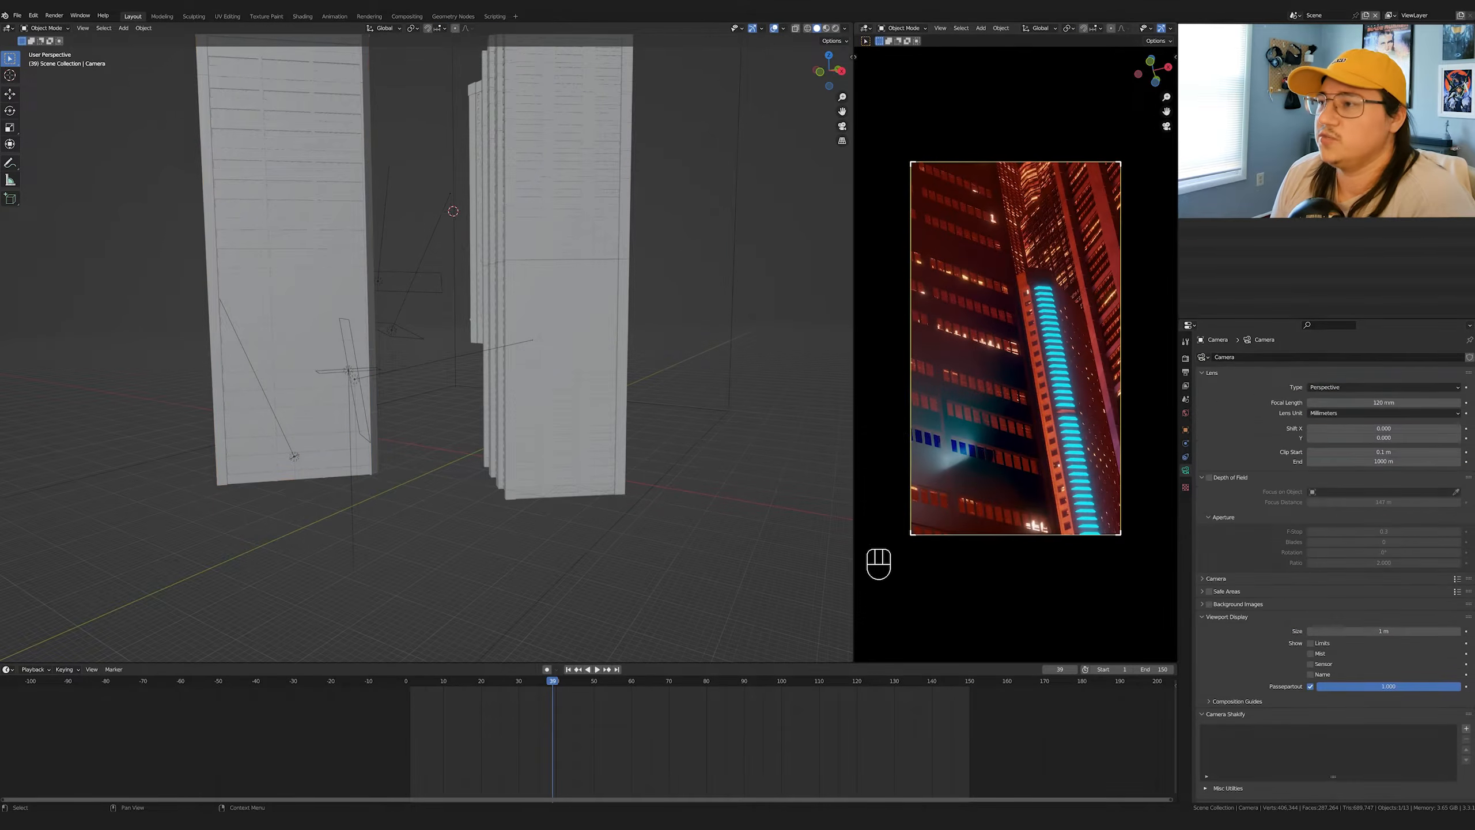
left_click(568, 669)
key("i")
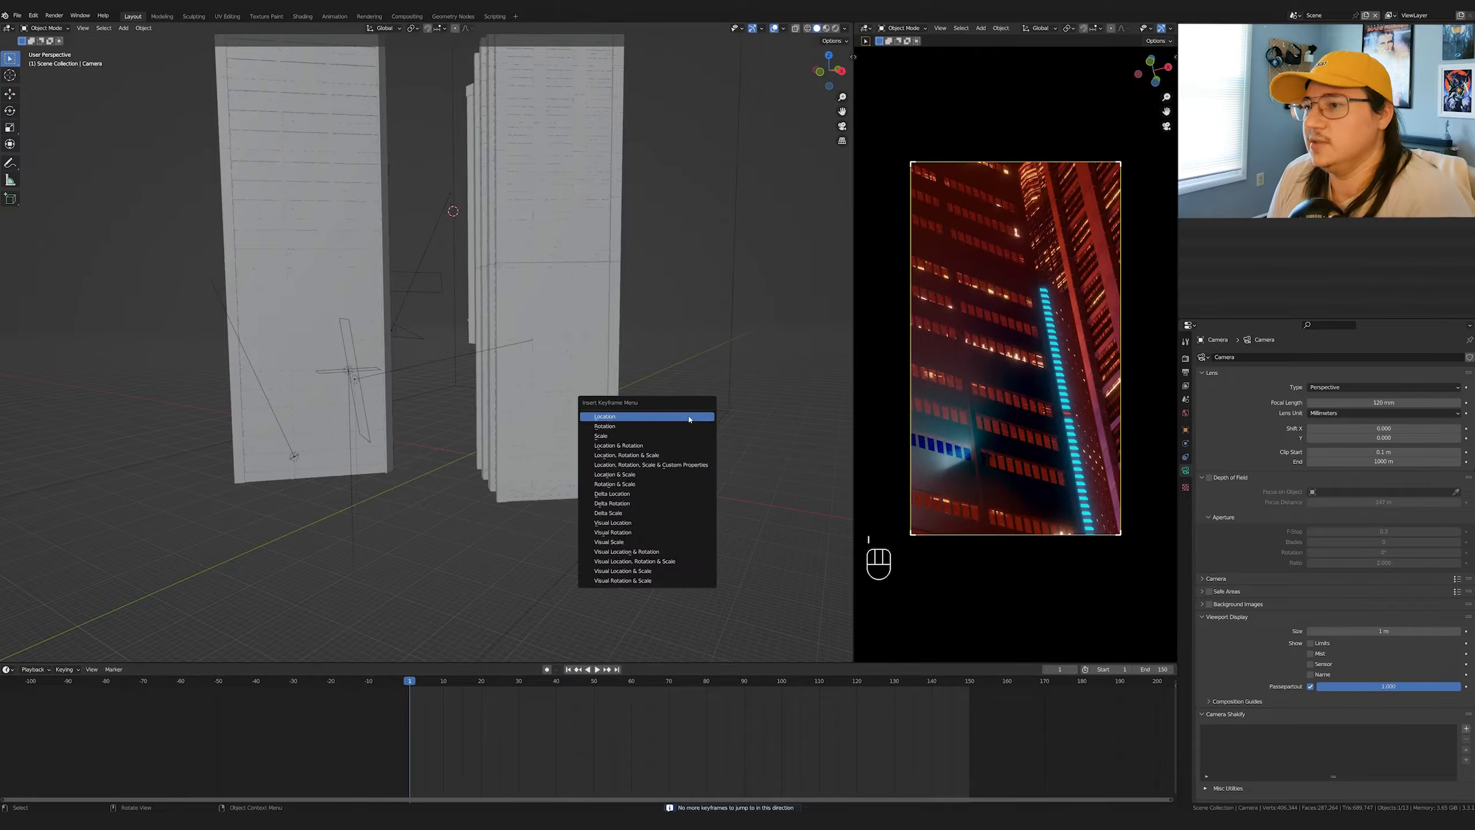
left_click(687, 445)
key("shift+d")
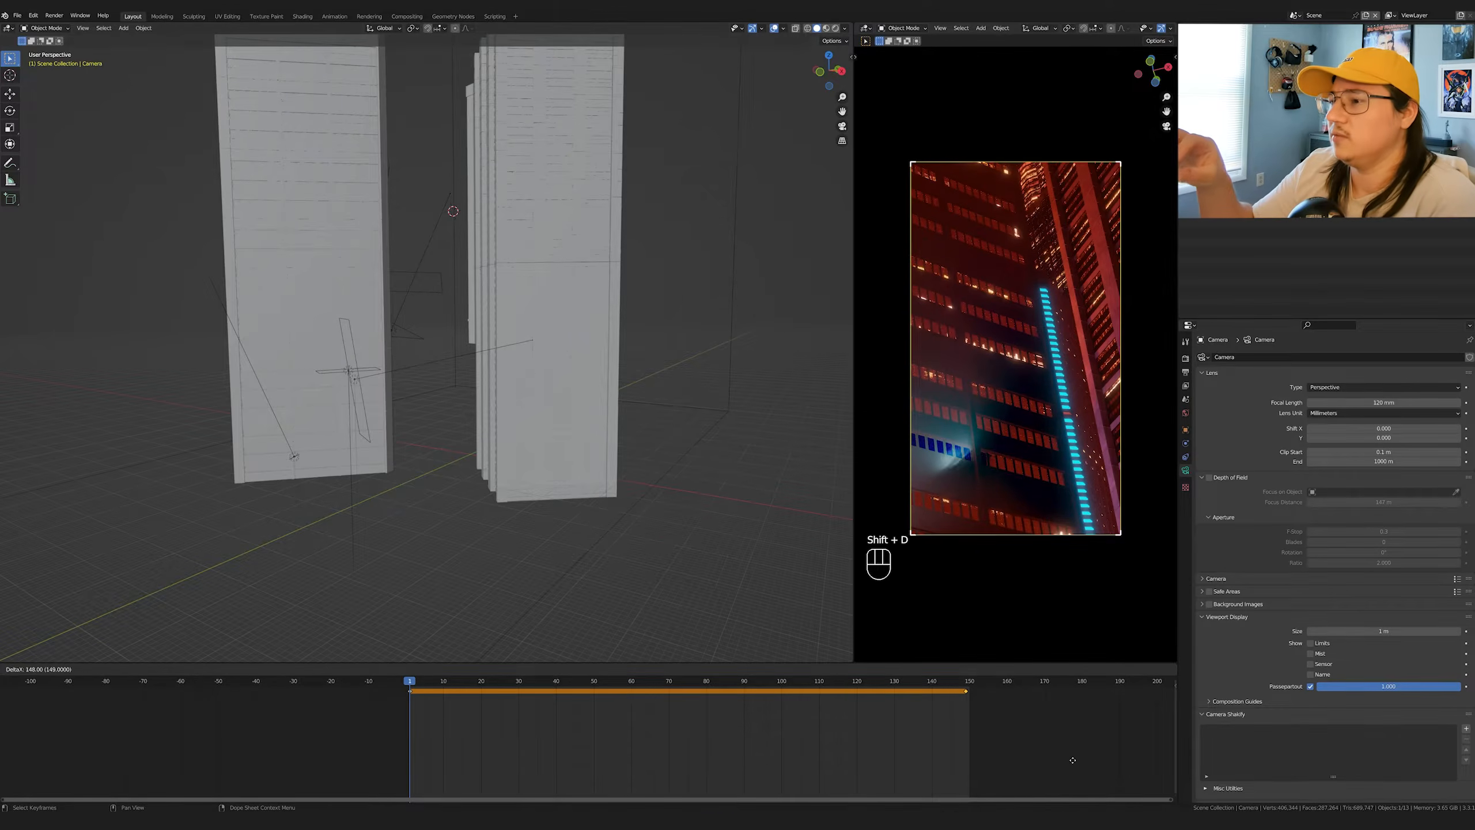
- Select the Shadow maker light and, in top view, rotate it parallel to the front building's face and reposition it
left_click(321, 388)
middle_click_drag(432, 408, 474, 439)
key("KP_7")
scroll(581, 377, "up", 3)
middle_click_drag(597, 520, 584, 354, "shift")
key("r")
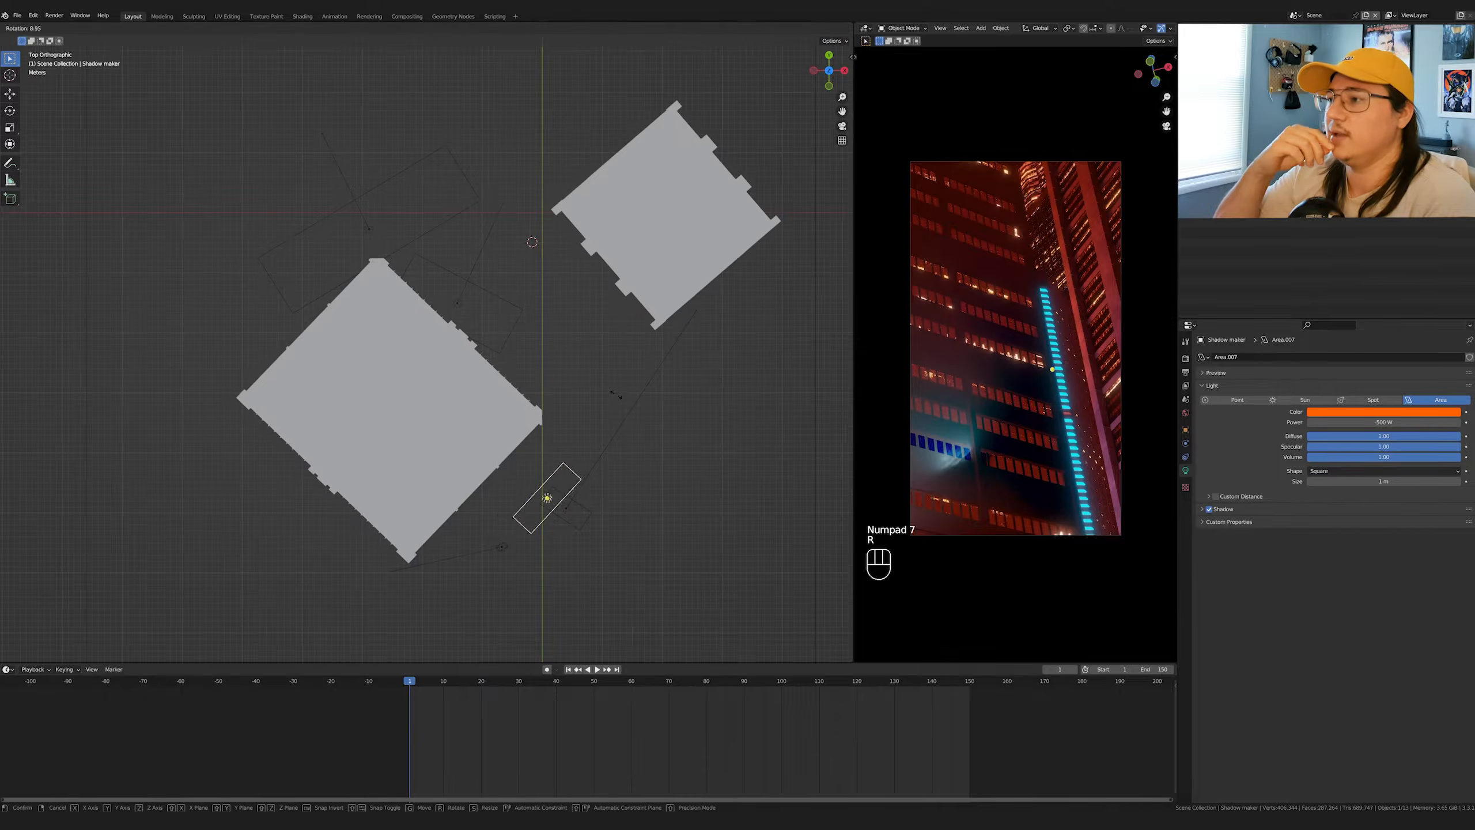
left_click(619, 413)
key("g")
left_click(603, 401)
- Rotate the Shadow maker light around its local axes so it stands upright against the front building, and scale it up
middle_click_drag(603, 403, 605, 382)
key("KP_Decimal")
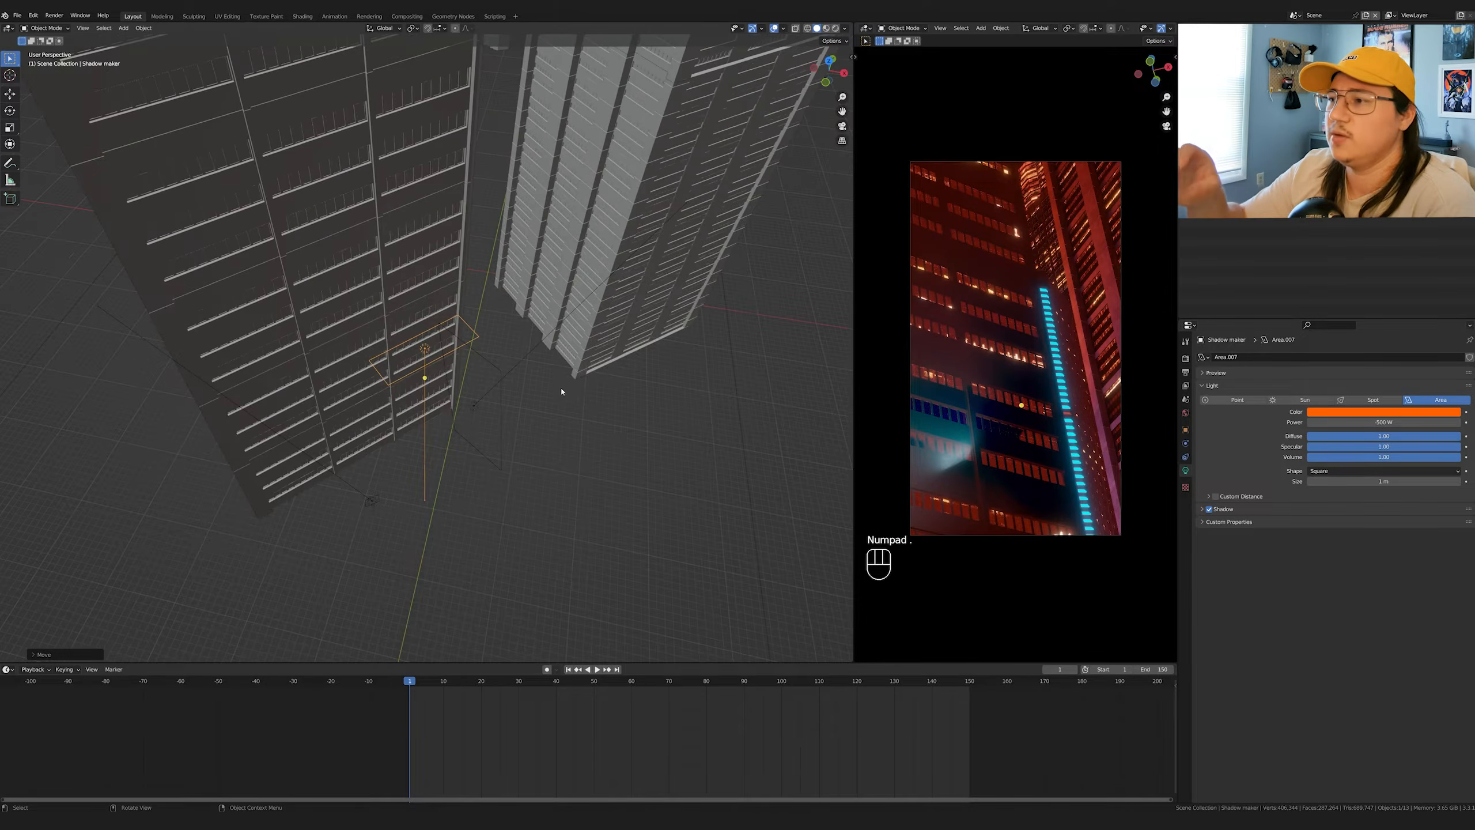
key("r")
key("x")
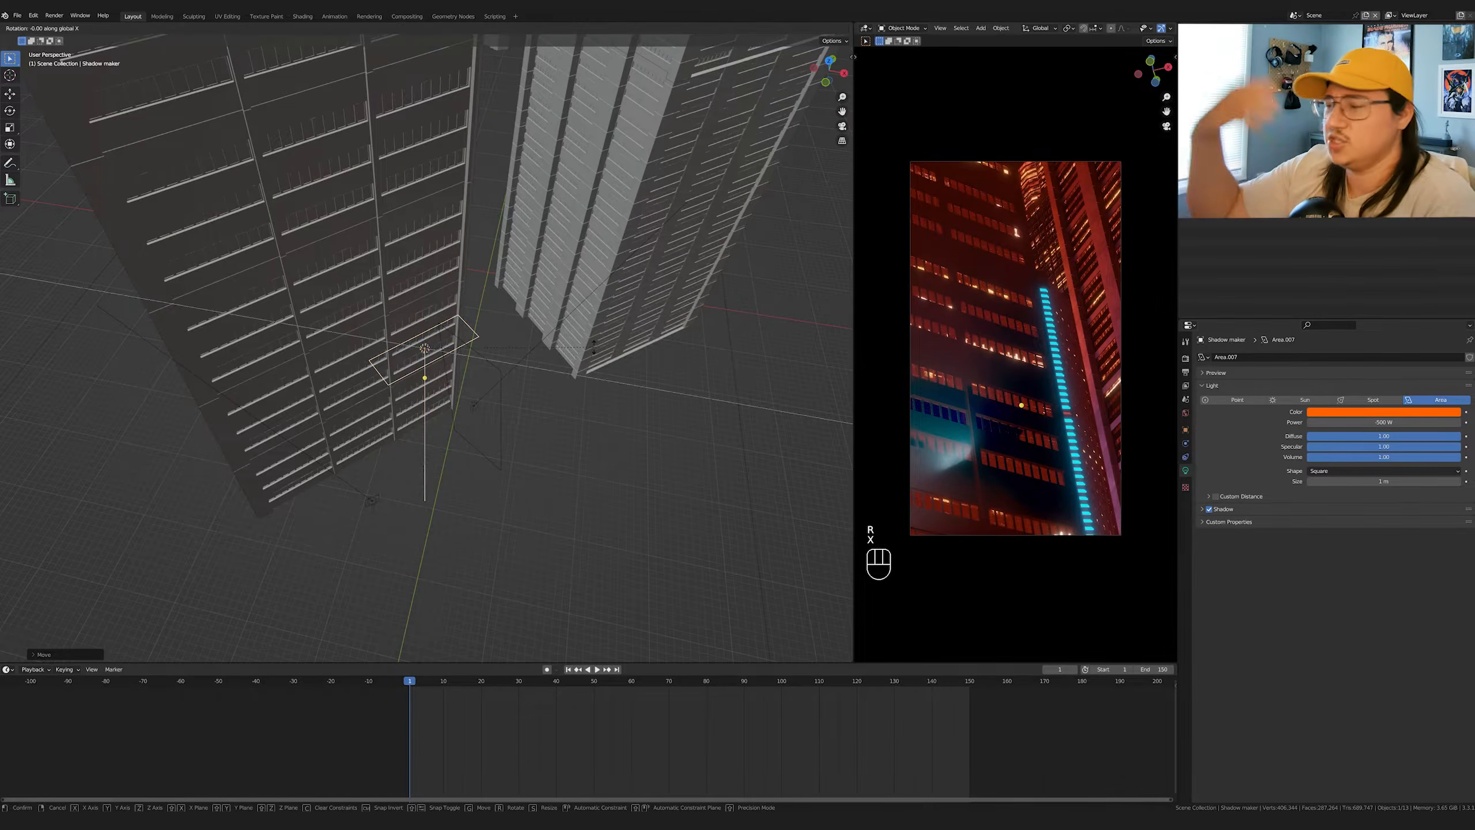
key("x")
key("y")
key("y")
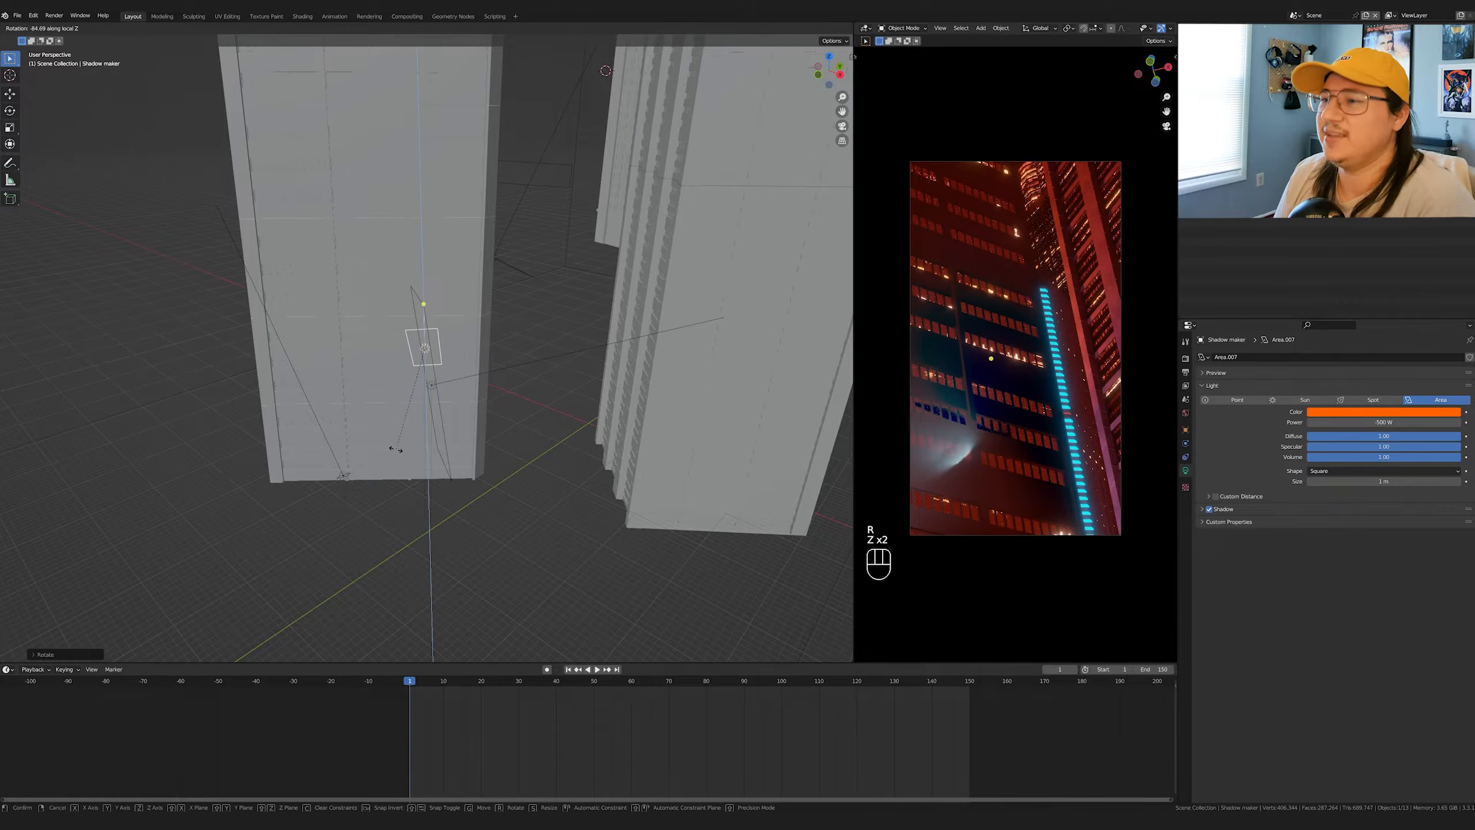
key("r")
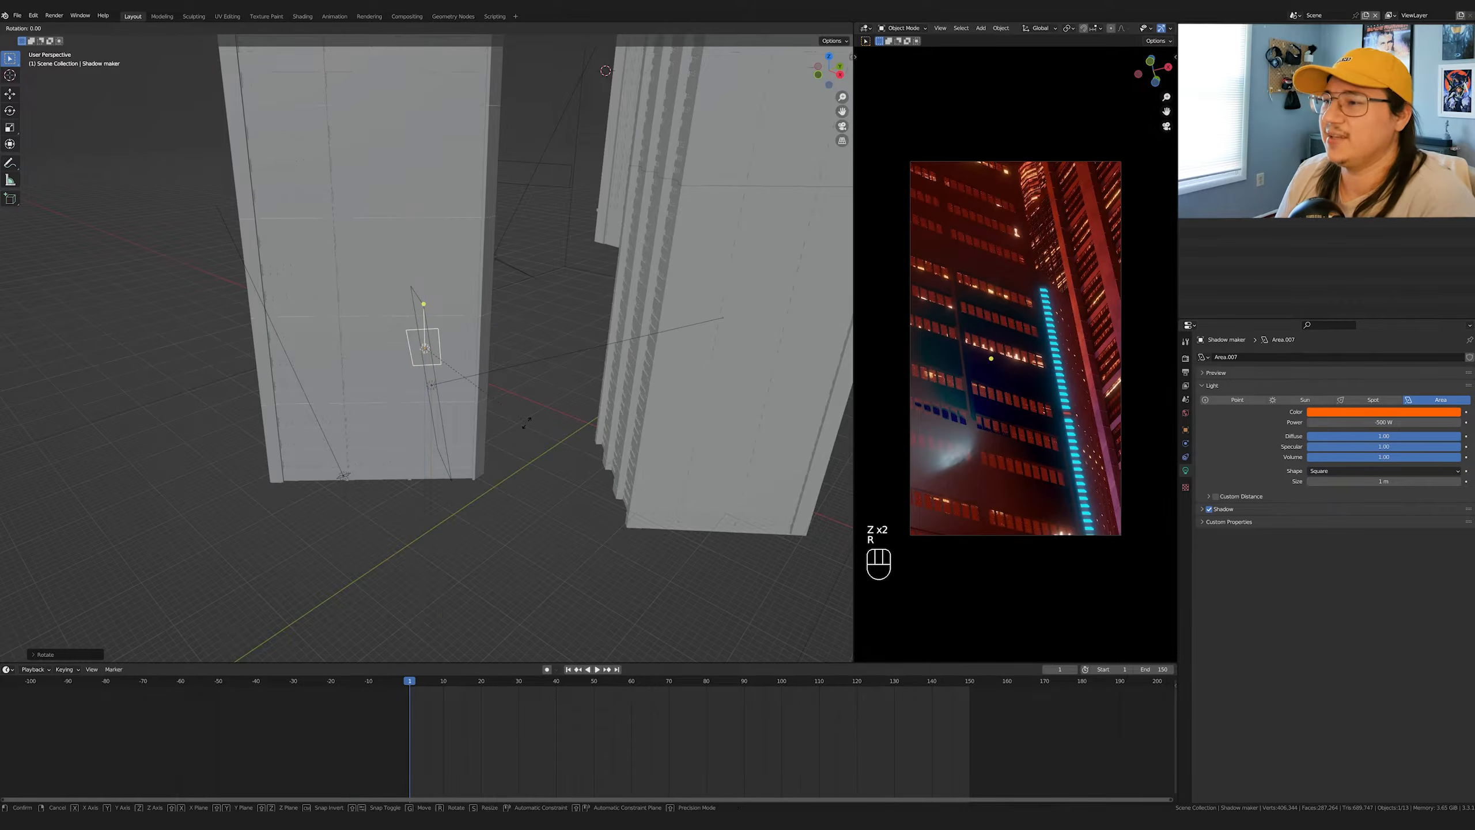
key("s")
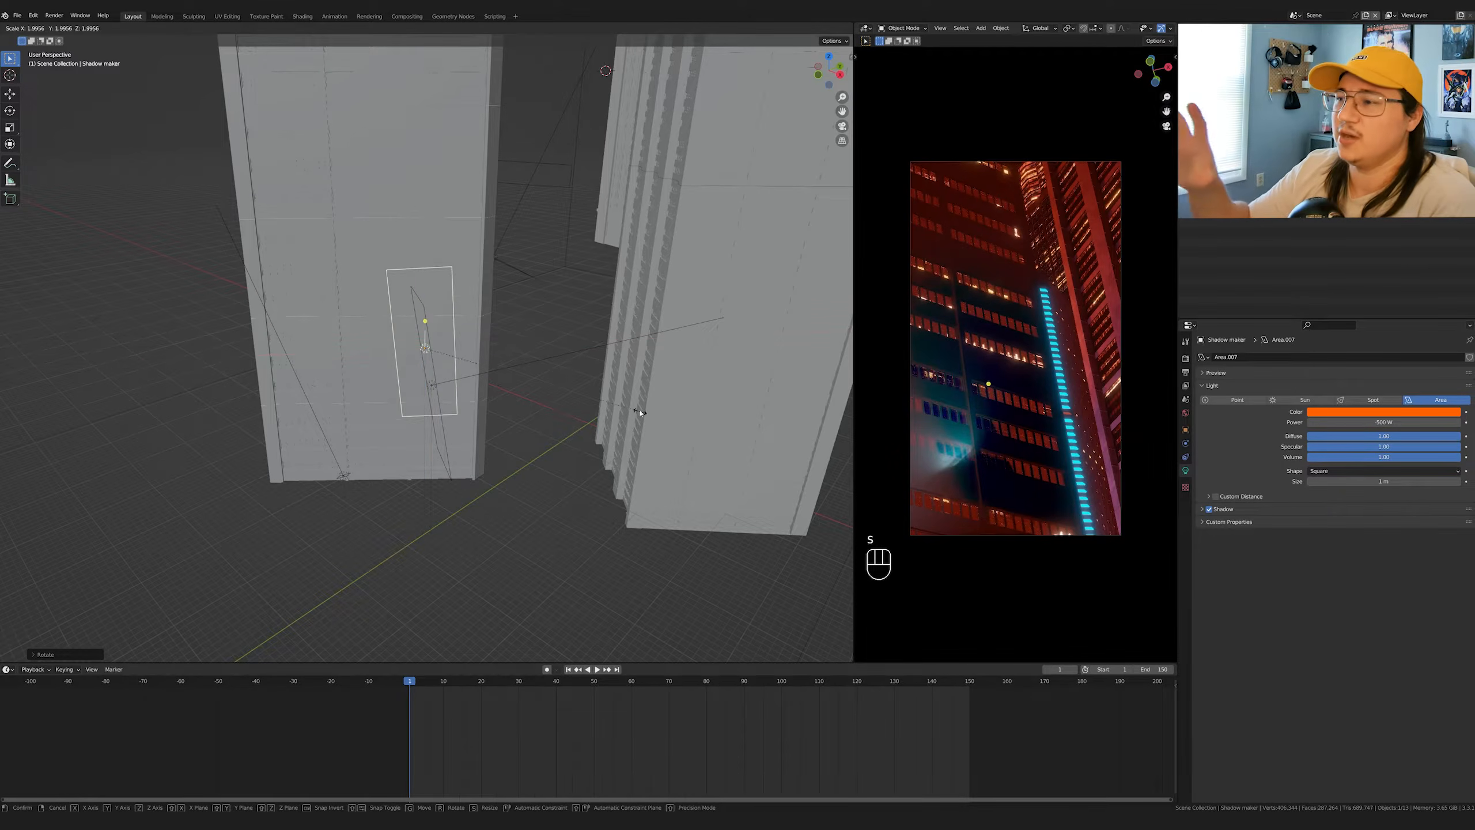
left_click(517, 379)
- Shift the enlarged Shadow maker light horizontally, tilt it freely and reposition it near the front building's corner
key("g")
key("shift+z")
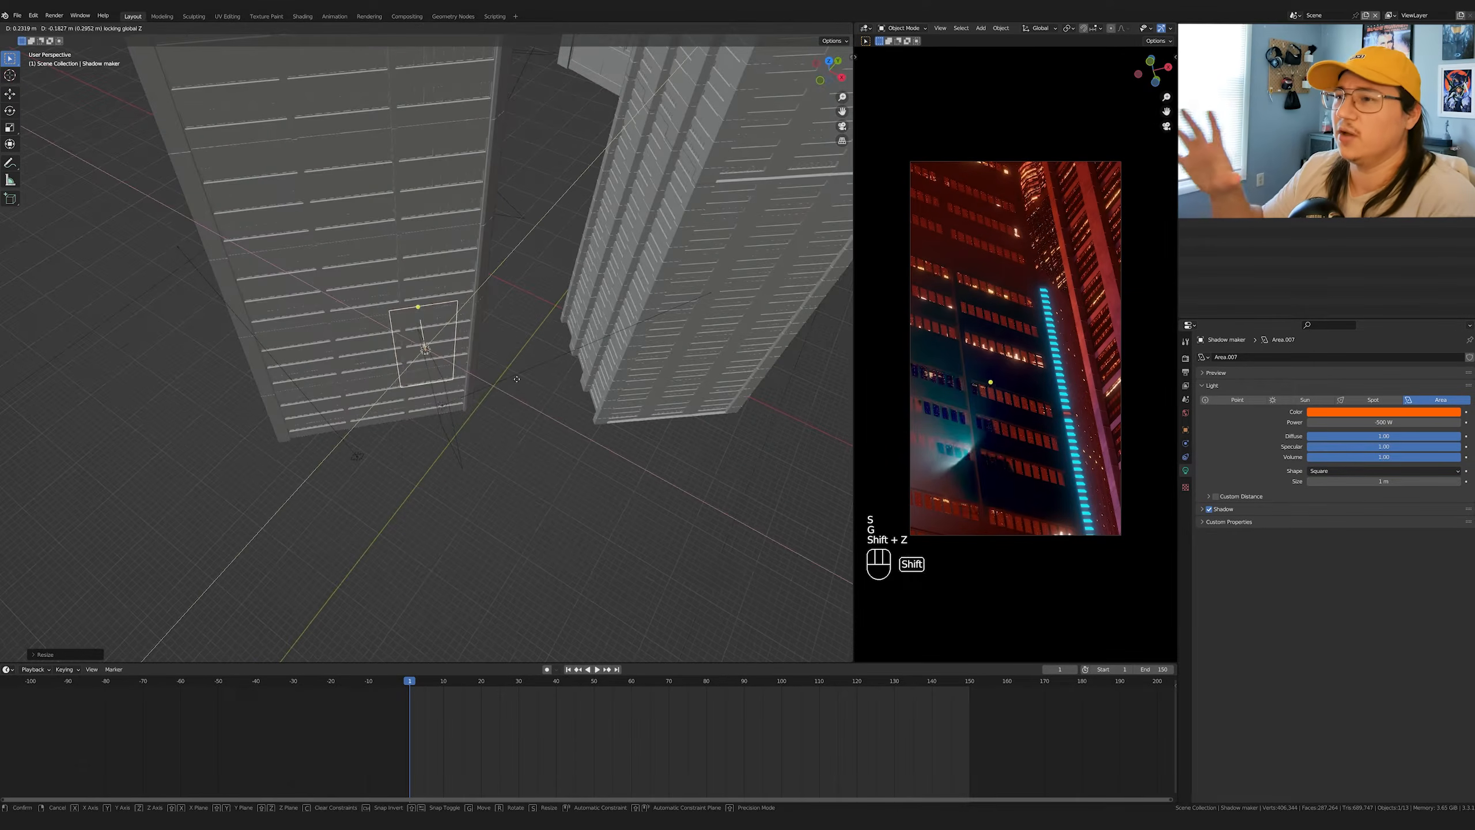
left_click(533, 418)
key("r")
middle_click_drag(534, 418, 641, 298)
right_click(523, 375)
key("r")
left_click(640, 351)
key("g")
left_click(629, 431)
- Move the Shadow maker light horizontally along the front building's base and turn it around the Z axis
middle_click_drag(629, 431, 487, 397)
key("g")
key("g")
key("shift+z")
left_click(516, 420)
key("r")
key("z")
left_click(574, 429)
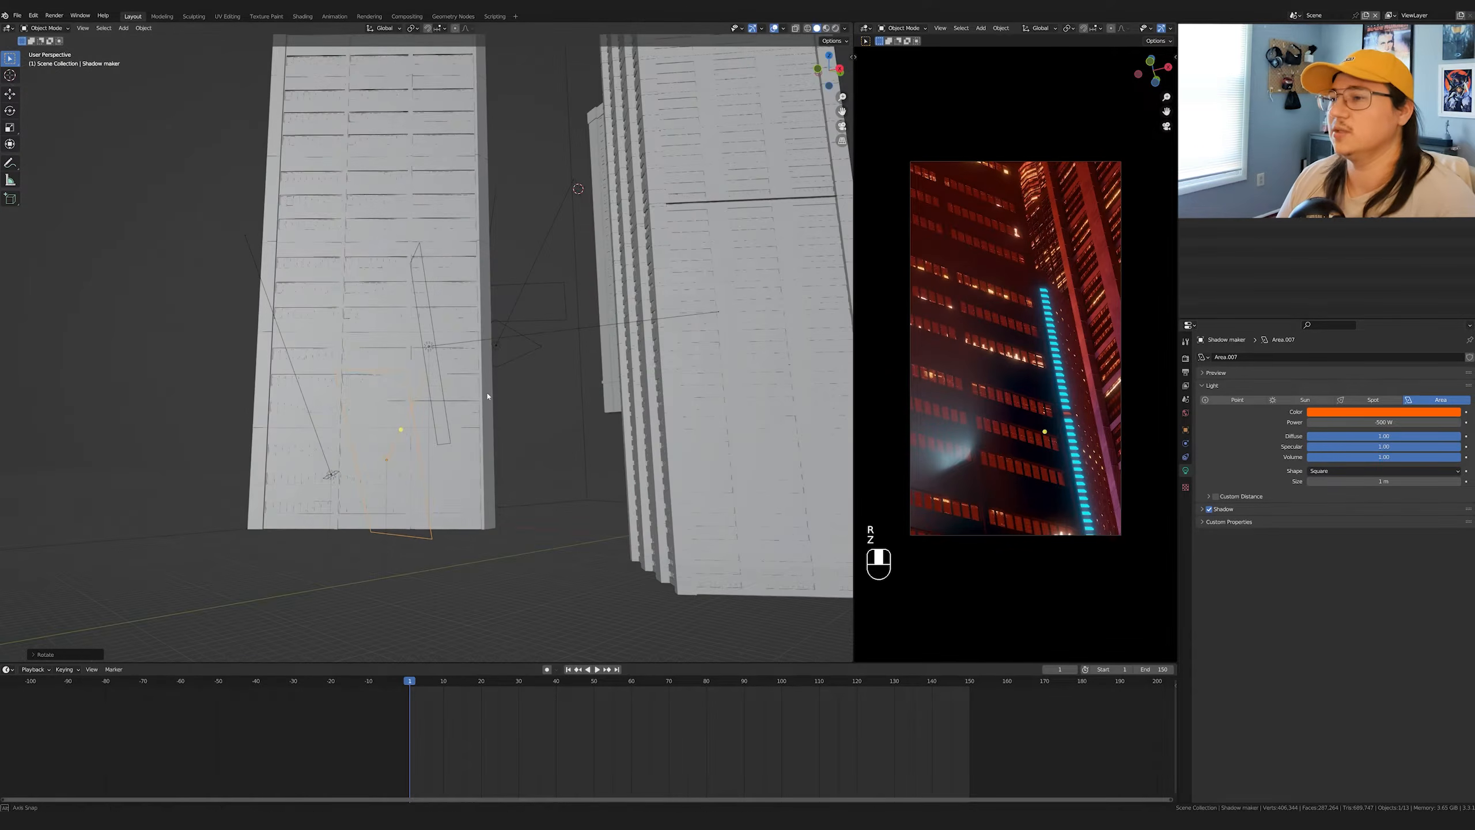
- Move the white Area.005 light and the orange Area.004 light away from the front building
left_click(335, 480)
key("g")
left_click(555, 414)
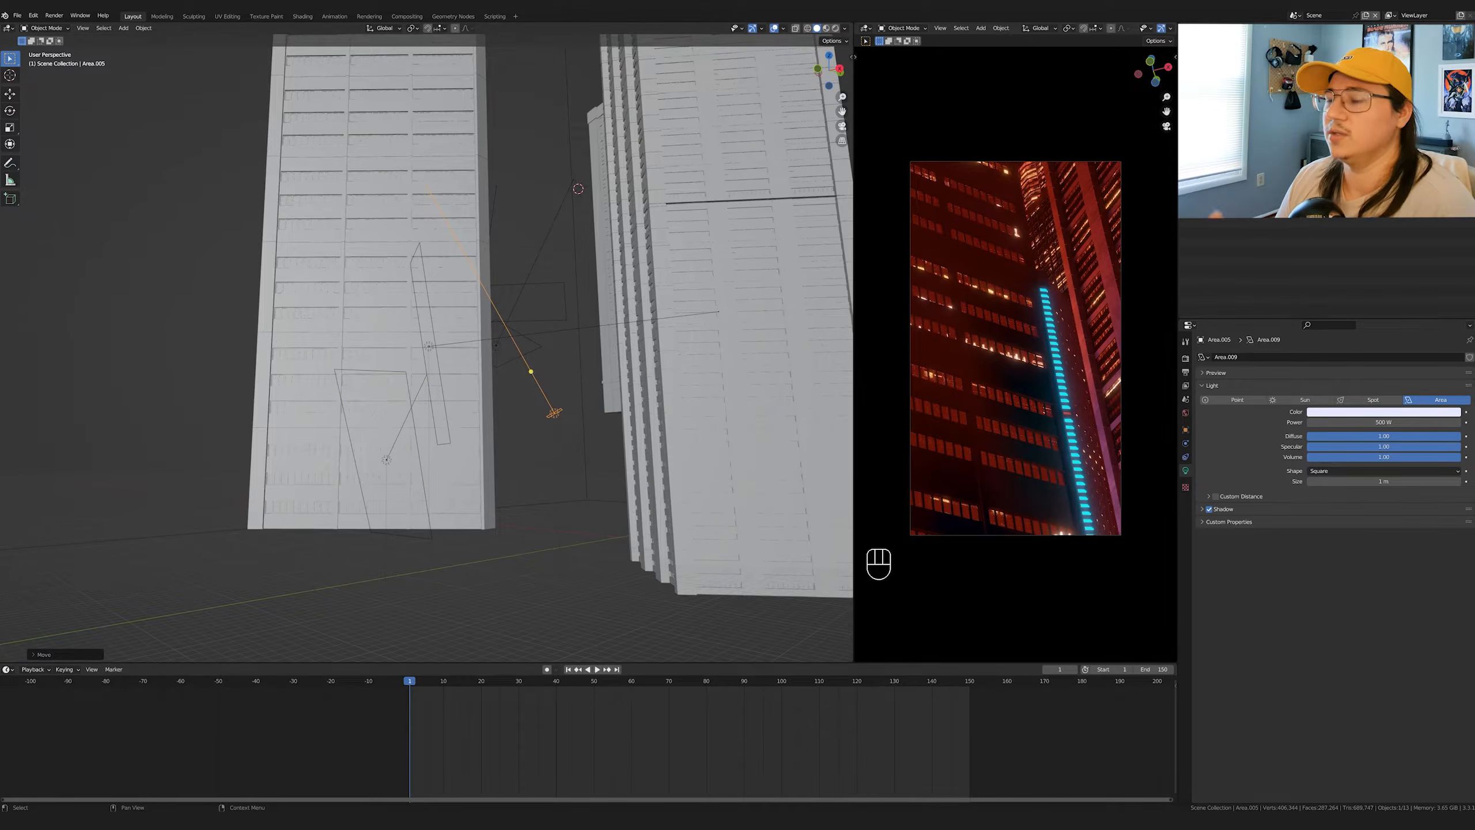
middle_click_drag(482, 343, 477, 379)
key("g")
key("shift+z")
left_click(618, 359)
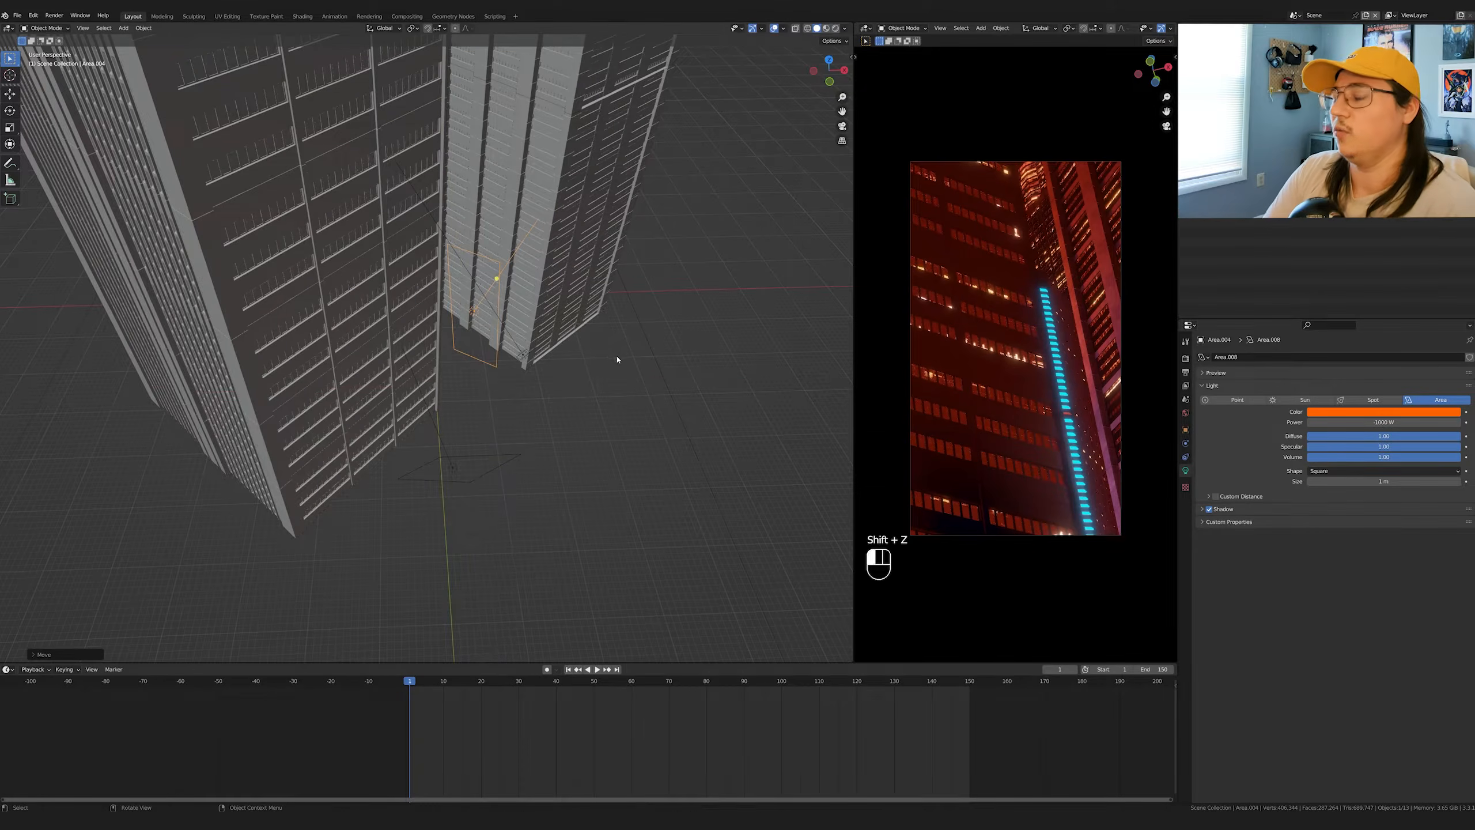
middle_click_drag(559, 303, 261, 410)
key("g")
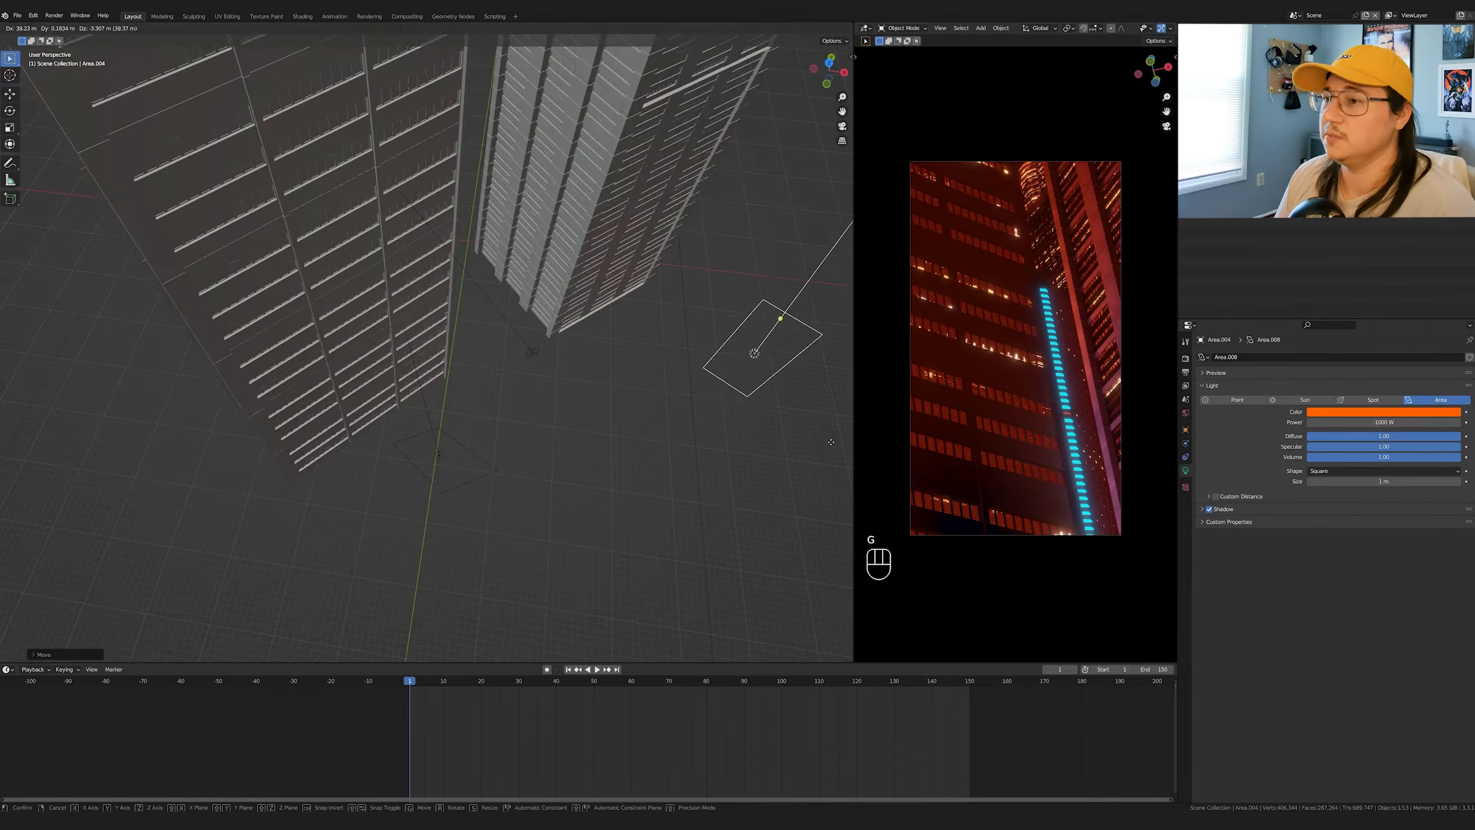
- Select the Shadow maker light, adjust its height and slide it horizontally beside the front building's lower corner
left_click(442, 448)
middle_click_drag(611, 456, 578, 425)
key("g")
key("z")
left_click(573, 338)
key("g")
key("g")
key("shift+z")
left_click(592, 359)
- Reorient the Shadow maker light with trackball rotations and turns around the global Z and local axes
key("r")
key("r")
left_click(581, 365)
key("r")
key("z")
left_click(567, 410)
key("r")
key("r")
left_click(573, 410)
key("r")
key("z")
key("z")
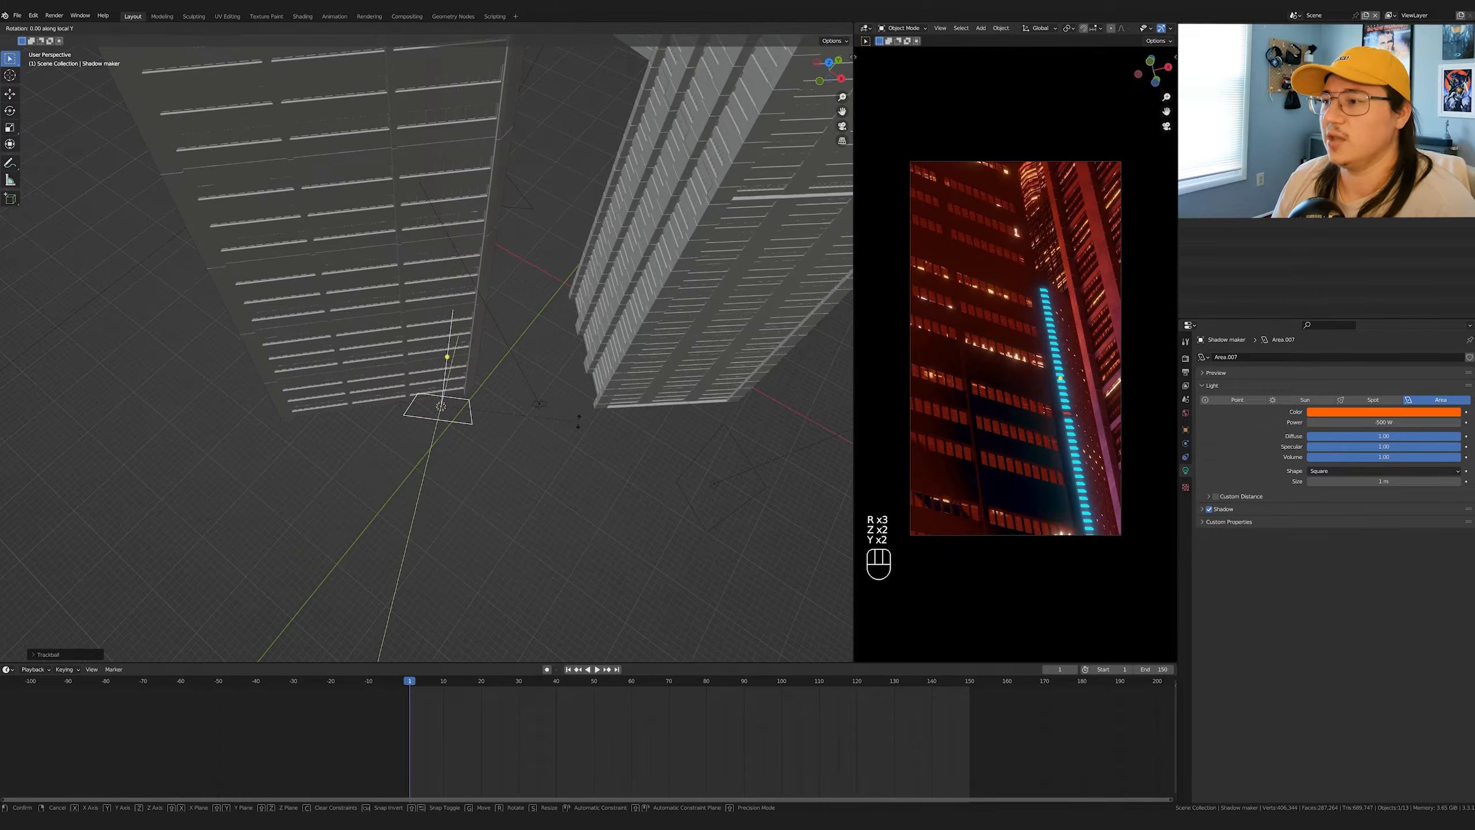
left_click(555, 377)
- Tilt the Shadow maker light further and shift it horizontally past the front building's lower edge
middle_click_drag(555, 376, 891, 440)
key("r")
left_click(556, 298)
key("g")
key("shift+z")
left_click(620, 436)
- Examine the Shadow maker light's shadow setting and its object visibility and viewport display options
left_click(1210, 509)
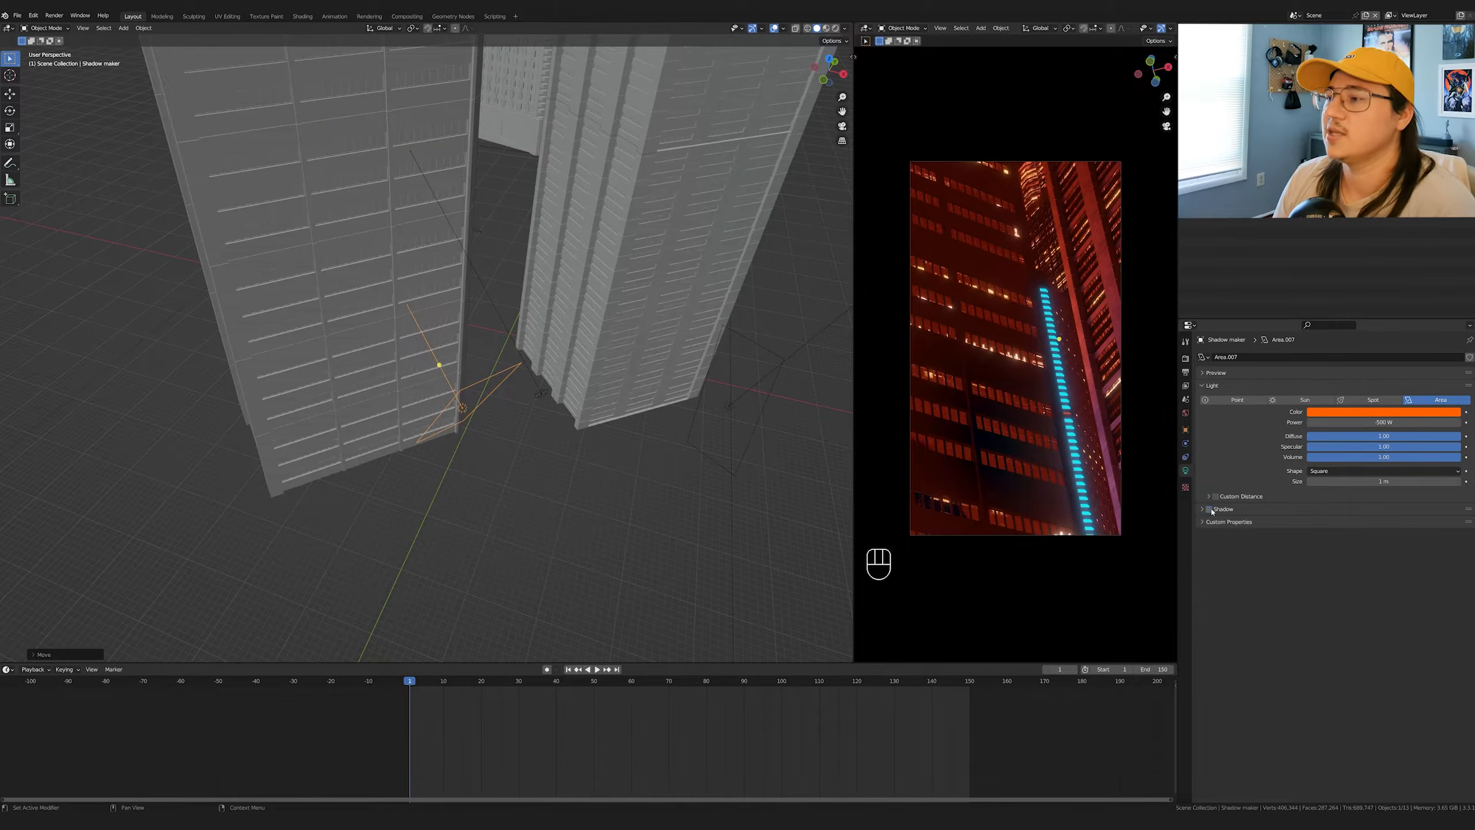
left_click(1186, 430)
left_click(1216, 546)
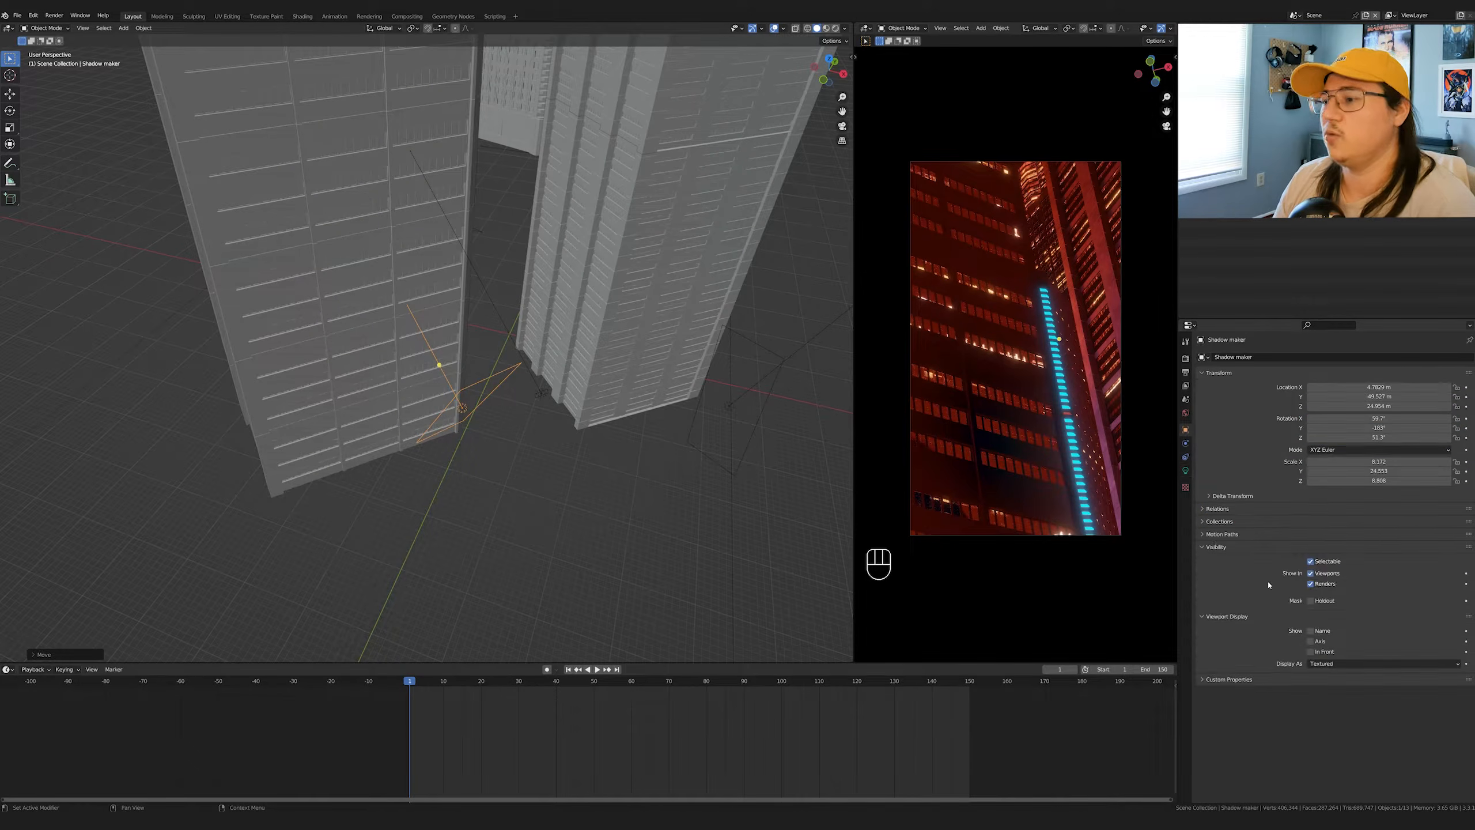
left_click(1205, 535)
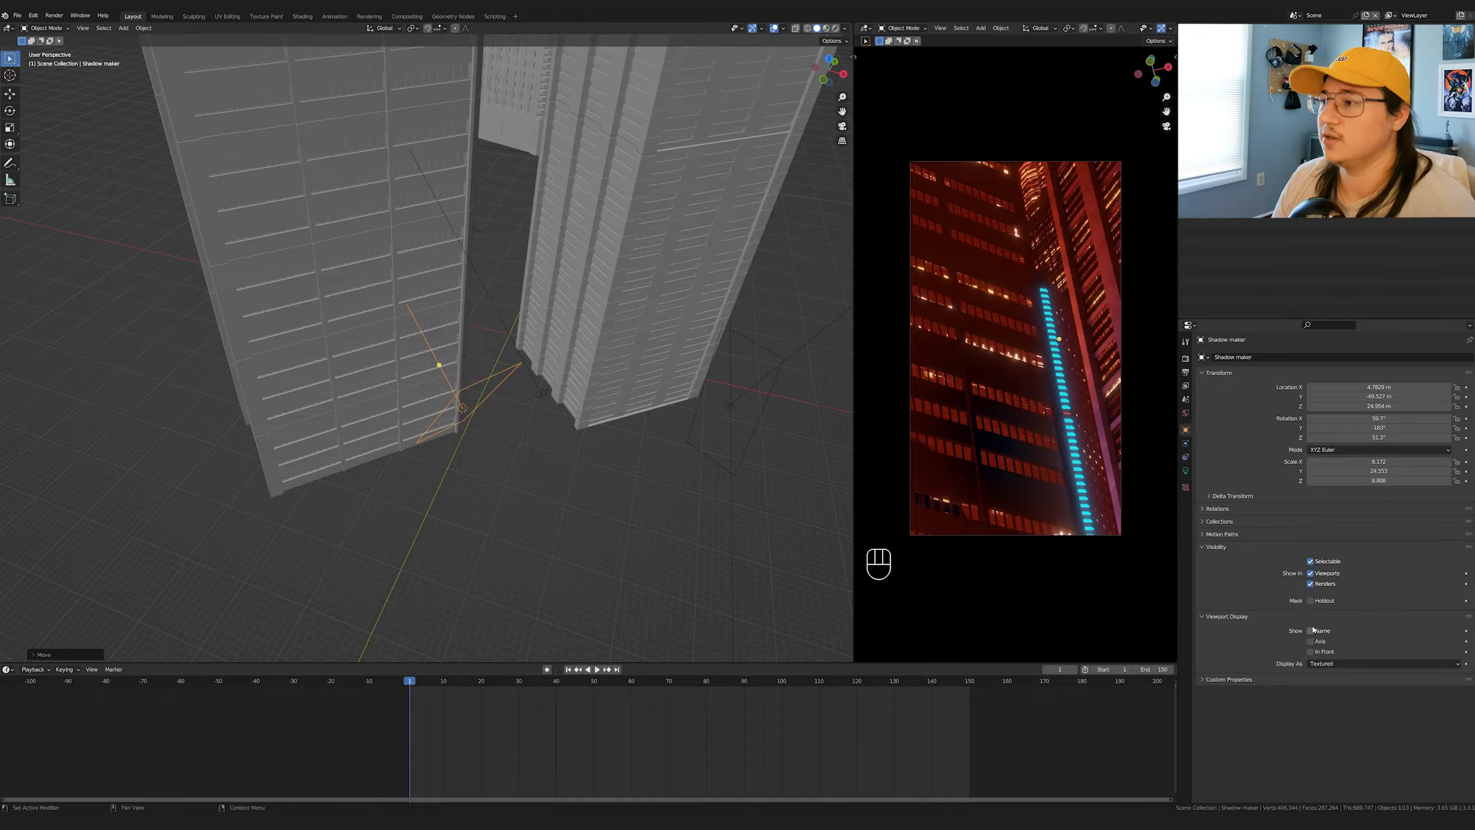
scroll(456, 363, "down", 1)
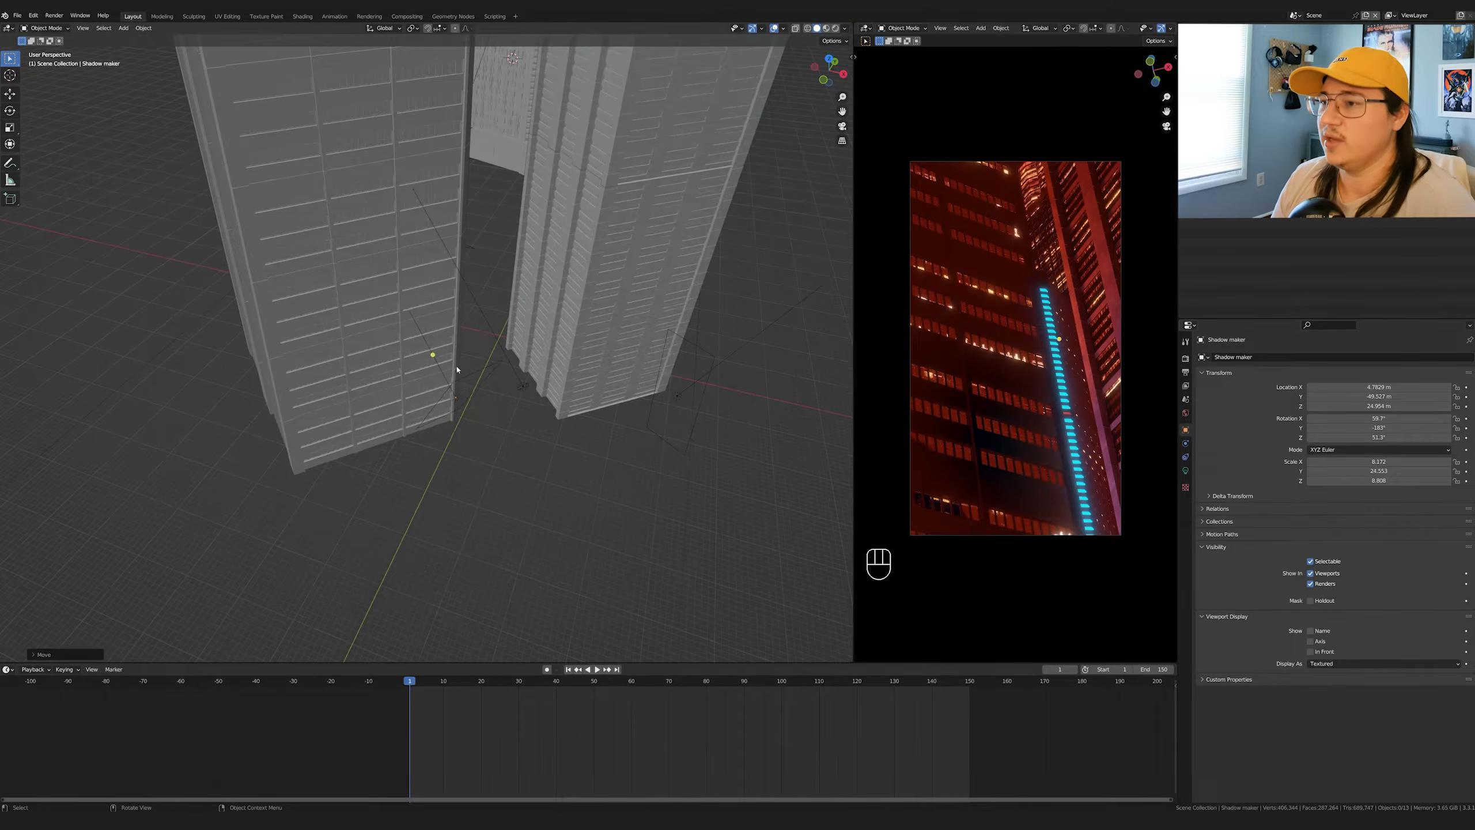
- Turn the Shadow maker light upright, then shift it horizontally and raise it along Z in front of the building gap
left_click(489, 379)
mouse_move(495, 388)
middle_mouse_down()
mouse_move(479, 365)
mouse_move(481, 409)
mouse_move(514, 431)
mouse_move(507, 372)
middle_mouse_up()
key("r")
key("r")
left_click(531, 352)
key("g")
key("shift+z")
left_click(501, 401)
key("g")
key("z")
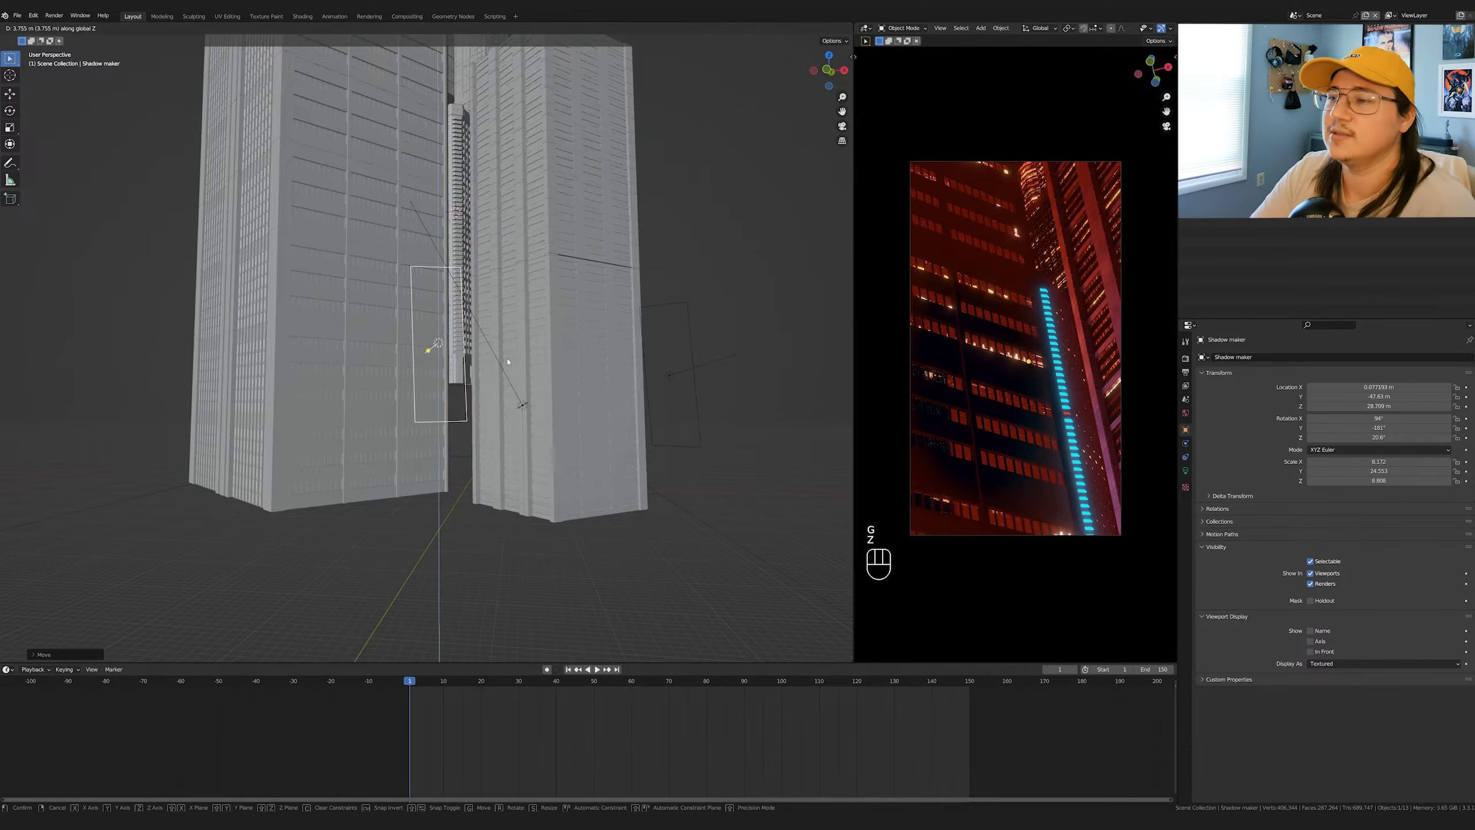
left_click(507, 372)
- Stretch the Shadow maker light along its local Y axis into a tall strip and move it upward
key("s")
key("z")
key("z")
right_click(507, 372)
key("s")
key("y")
key("y")
left_click(526, 532)
key("g")
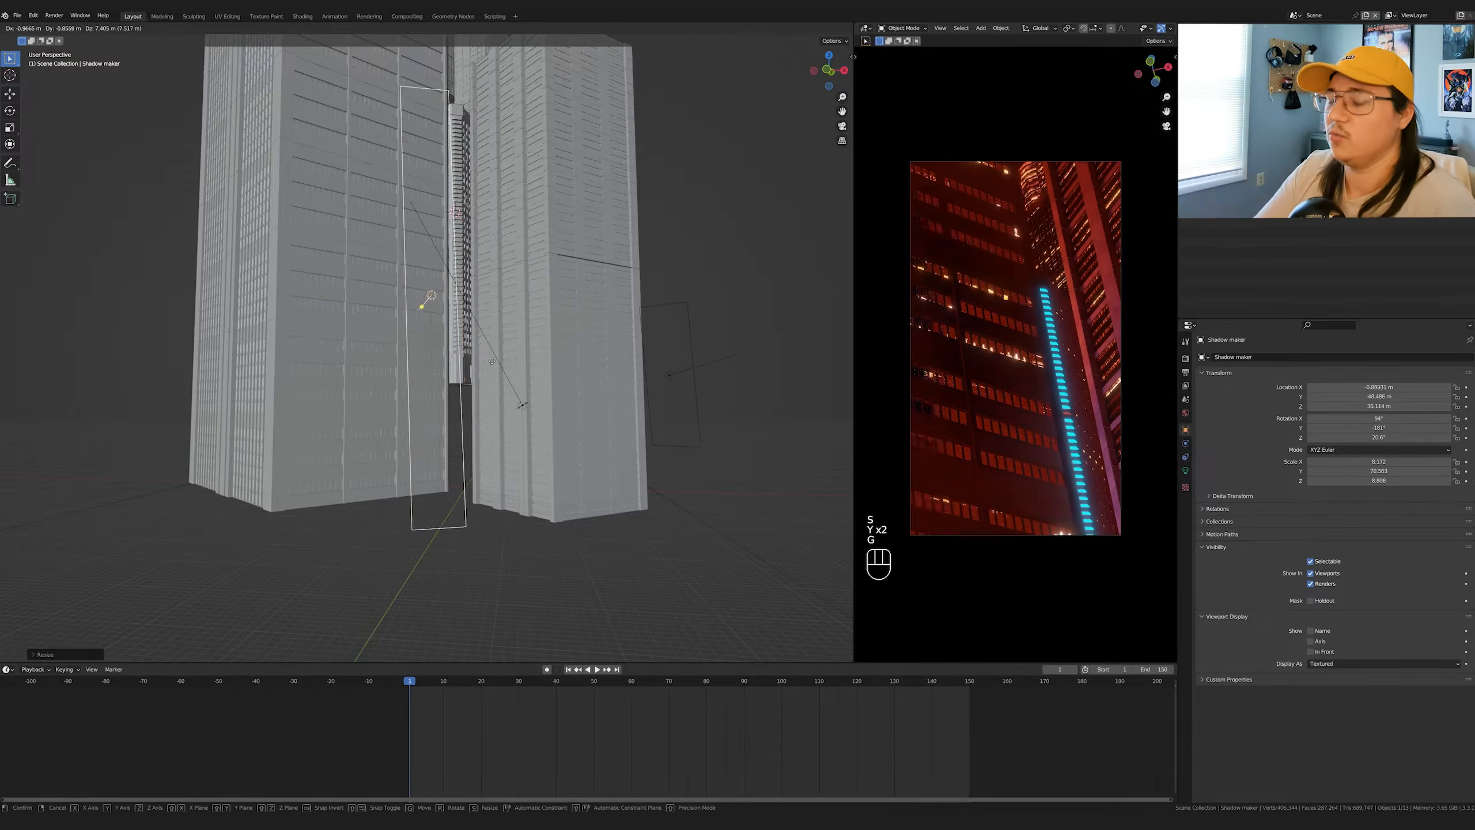
left_click(514, 465)
- Reposition the tall Shadow maker light at the front building's edge, rotate it and shift it horizontally
middle_click_drag(514, 465, 624, 407)
key("g")
left_click(473, 450)
key("r")
left_click(530, 317)
key("g")
key("shift+z")
left_click(497, 401)
- Angle the Shadow maker strip with a trackball rotation and slide it horizontally in front of the building's facade
mouse_move(497, 401)
middle_mouse_down()
mouse_move(532, 324)
mouse_move(508, 386)
middle_mouse_up()
key("r")
key("r")
left_click(532, 324)
key("g")
key("shift+z")
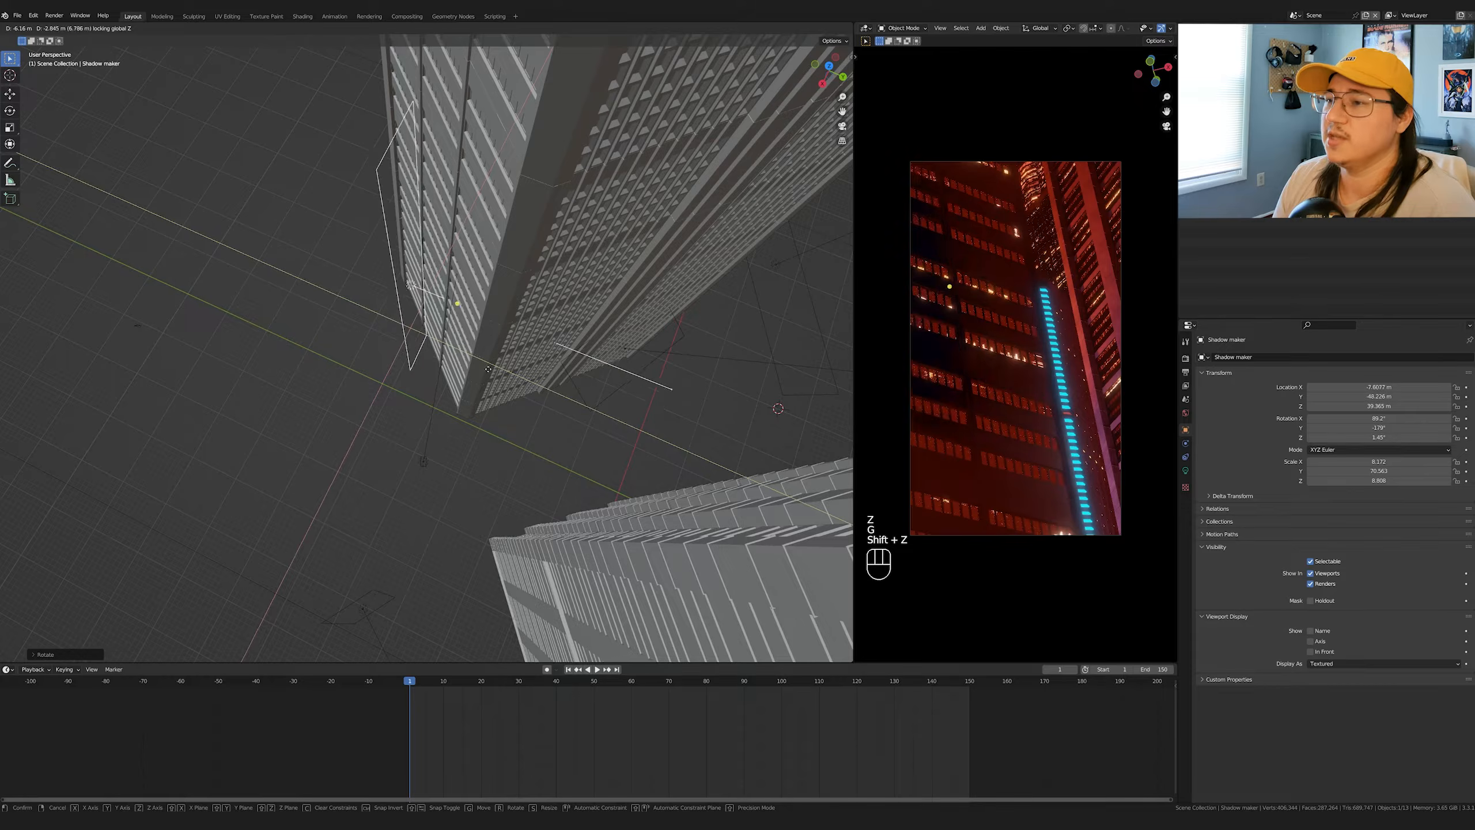
left_click(488, 365)
middle_click_drag(489, 365, 604, 317)
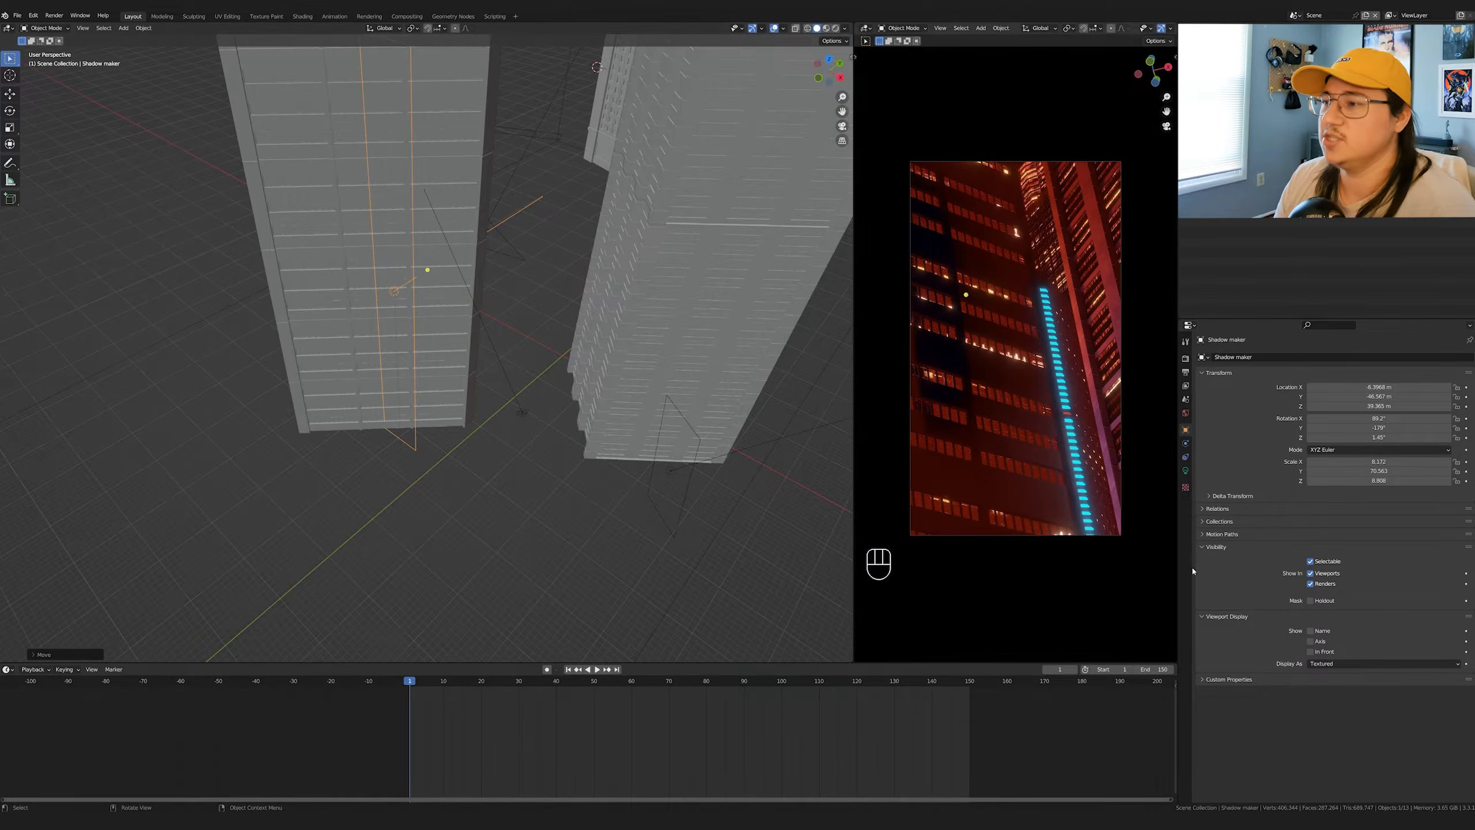
- Set the Shadow maker light's power to 800 W, lower it along Z and shift it horizontally
left_click(1185, 471)
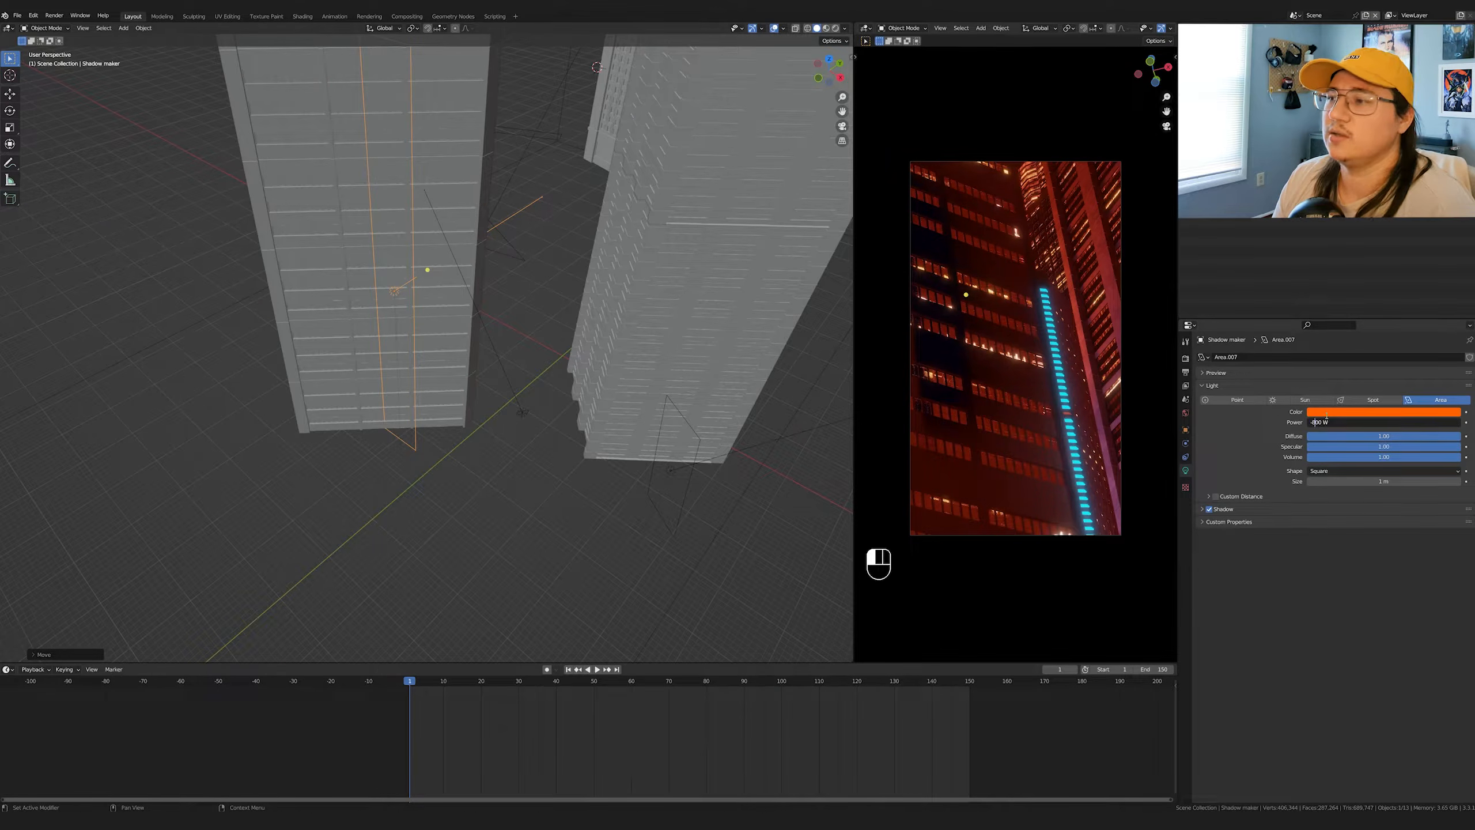
key("g")
key("z")
key("g")
key("shift+z")
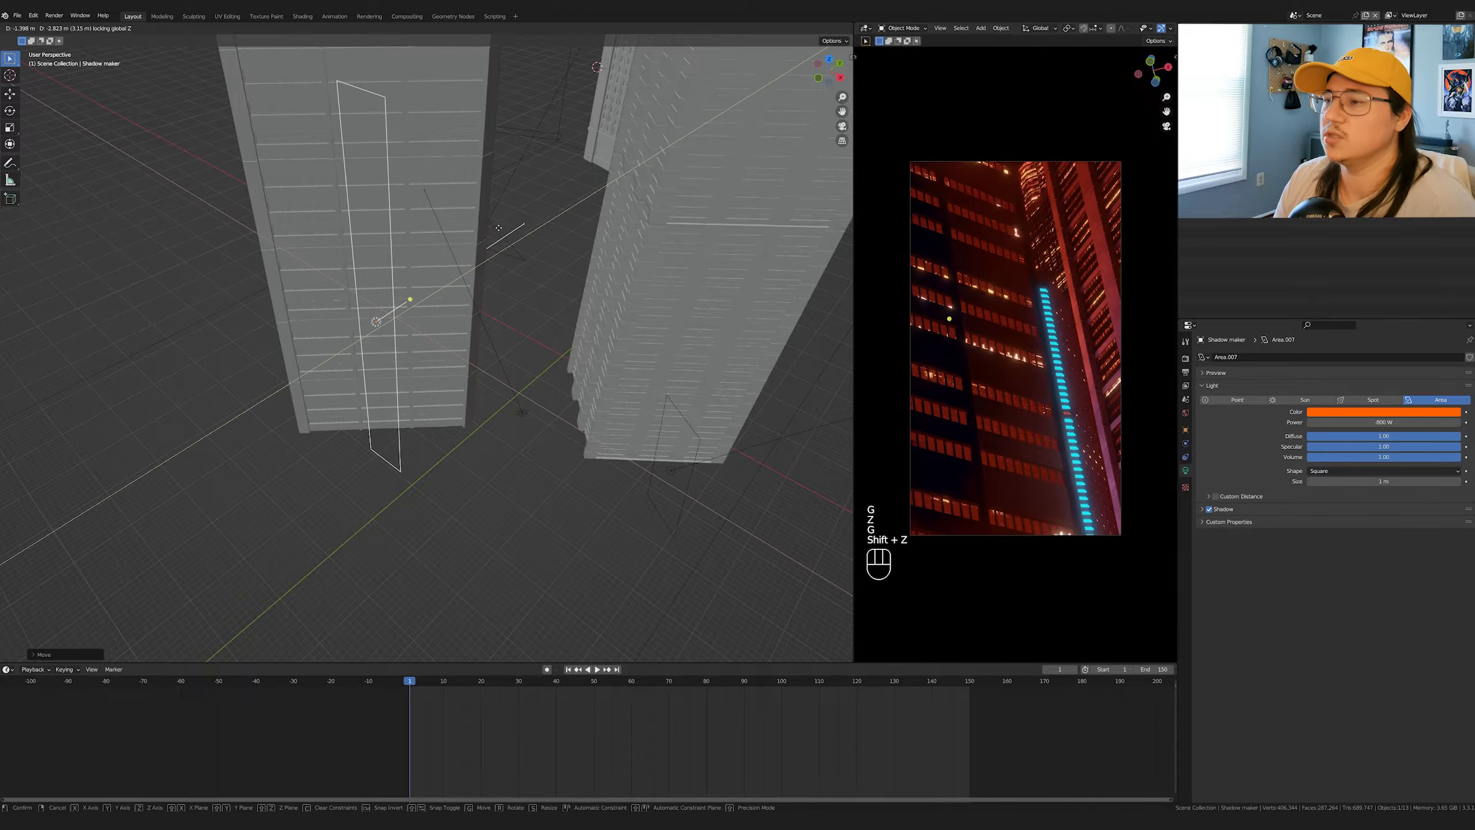
left_click(498, 227)
middle_click_drag(499, 227, 559, 315)
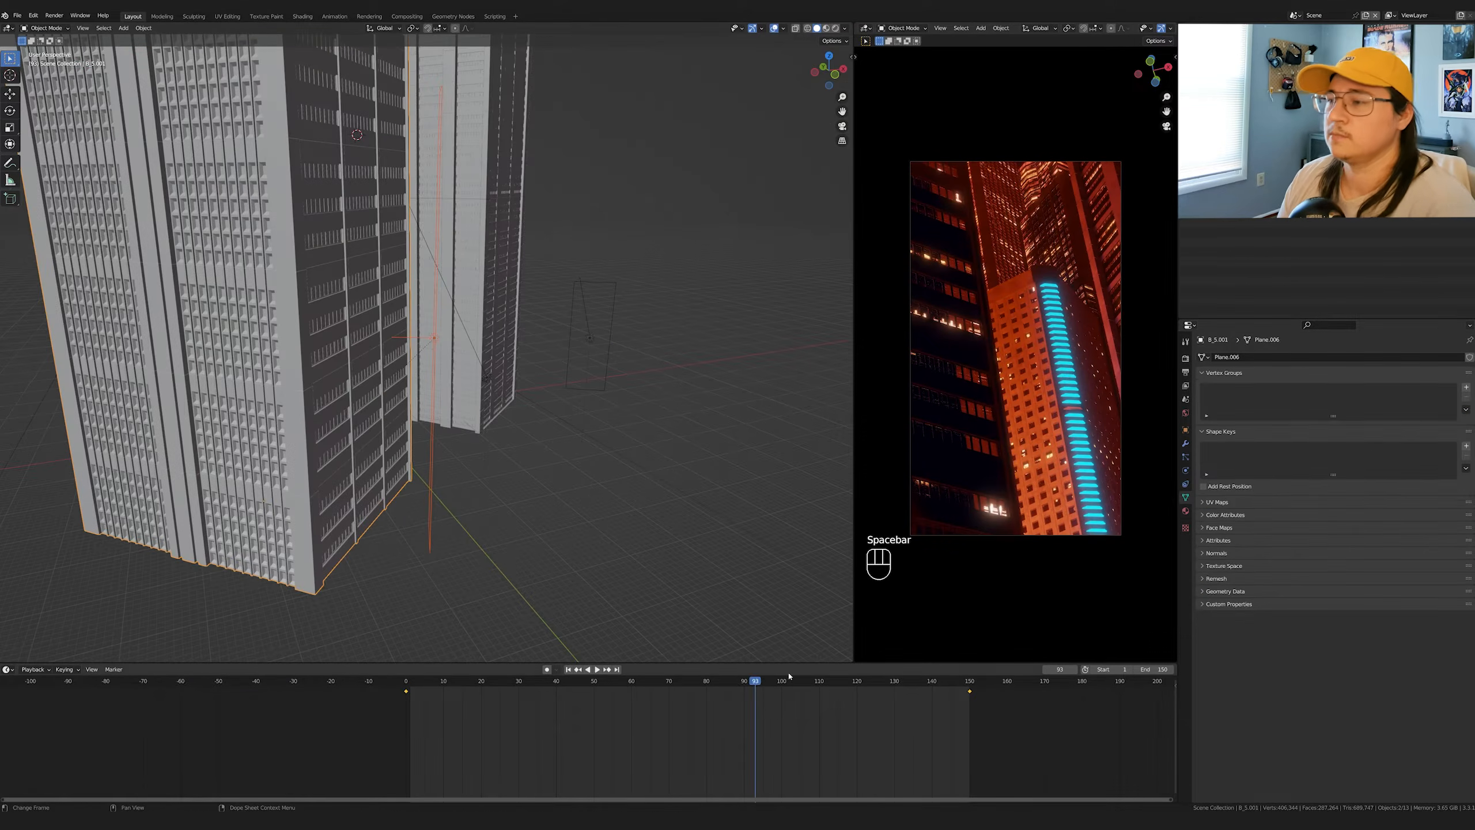
- Return to frame 0, widen the Shadow maker light along its local X axis and adjust its height along Z
left_click_drag(761, 690, 375, 695)
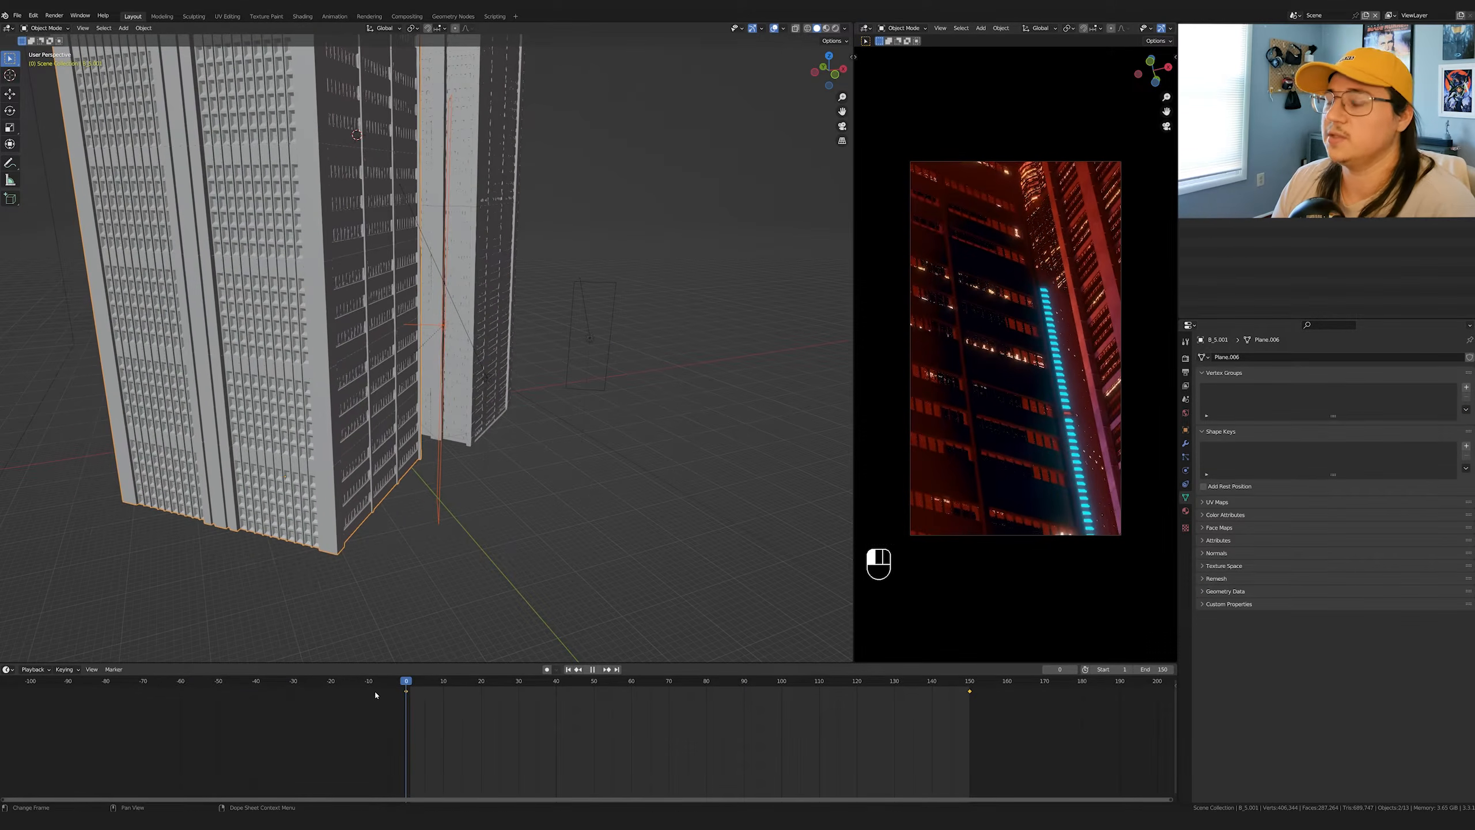
left_click(445, 328)
middle_click_drag(555, 410, 489, 391)
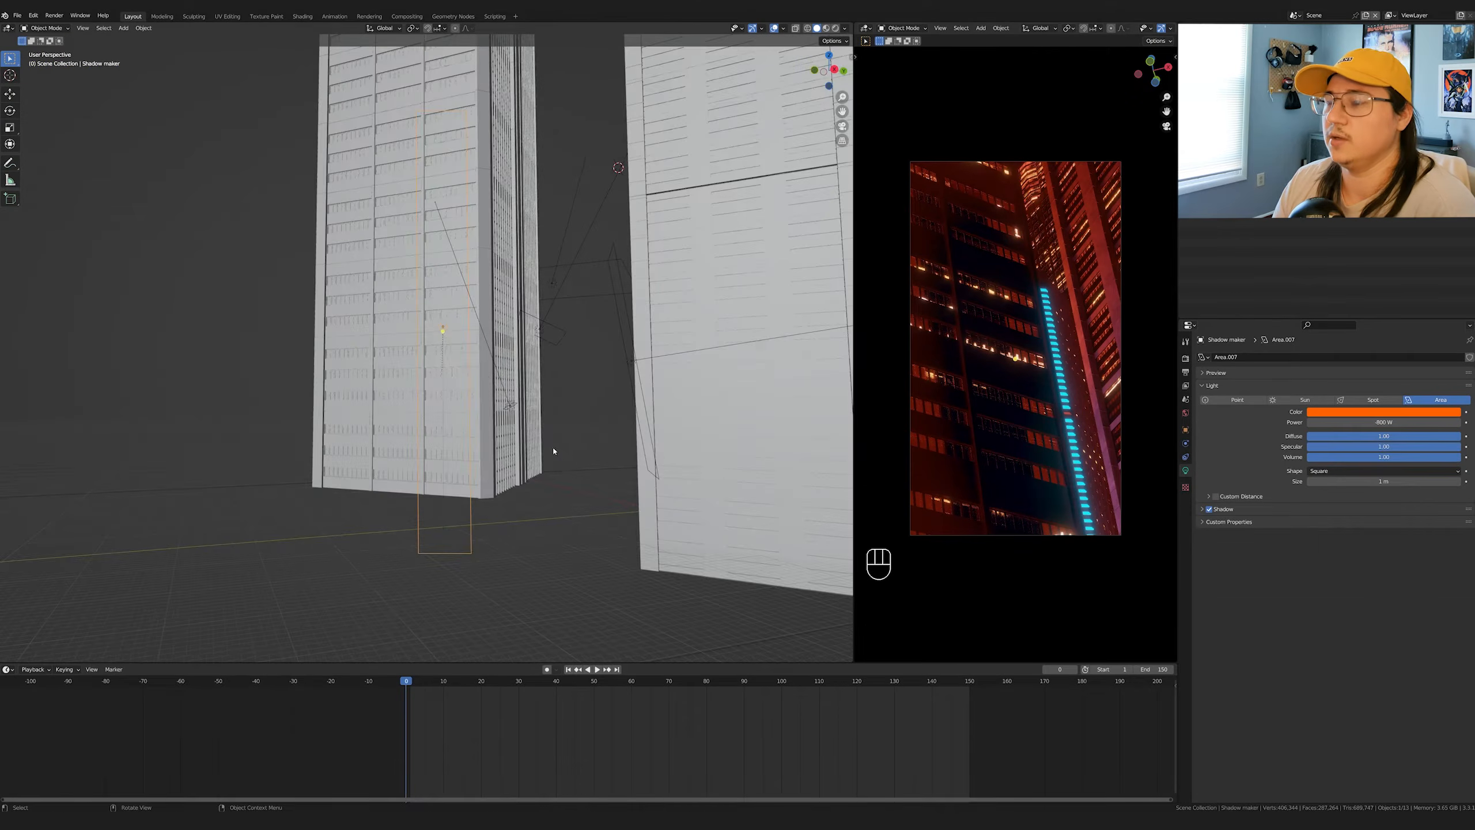
key("s")
key("x")
key("x")
left_click(804, 491)
key("g")
key("z")
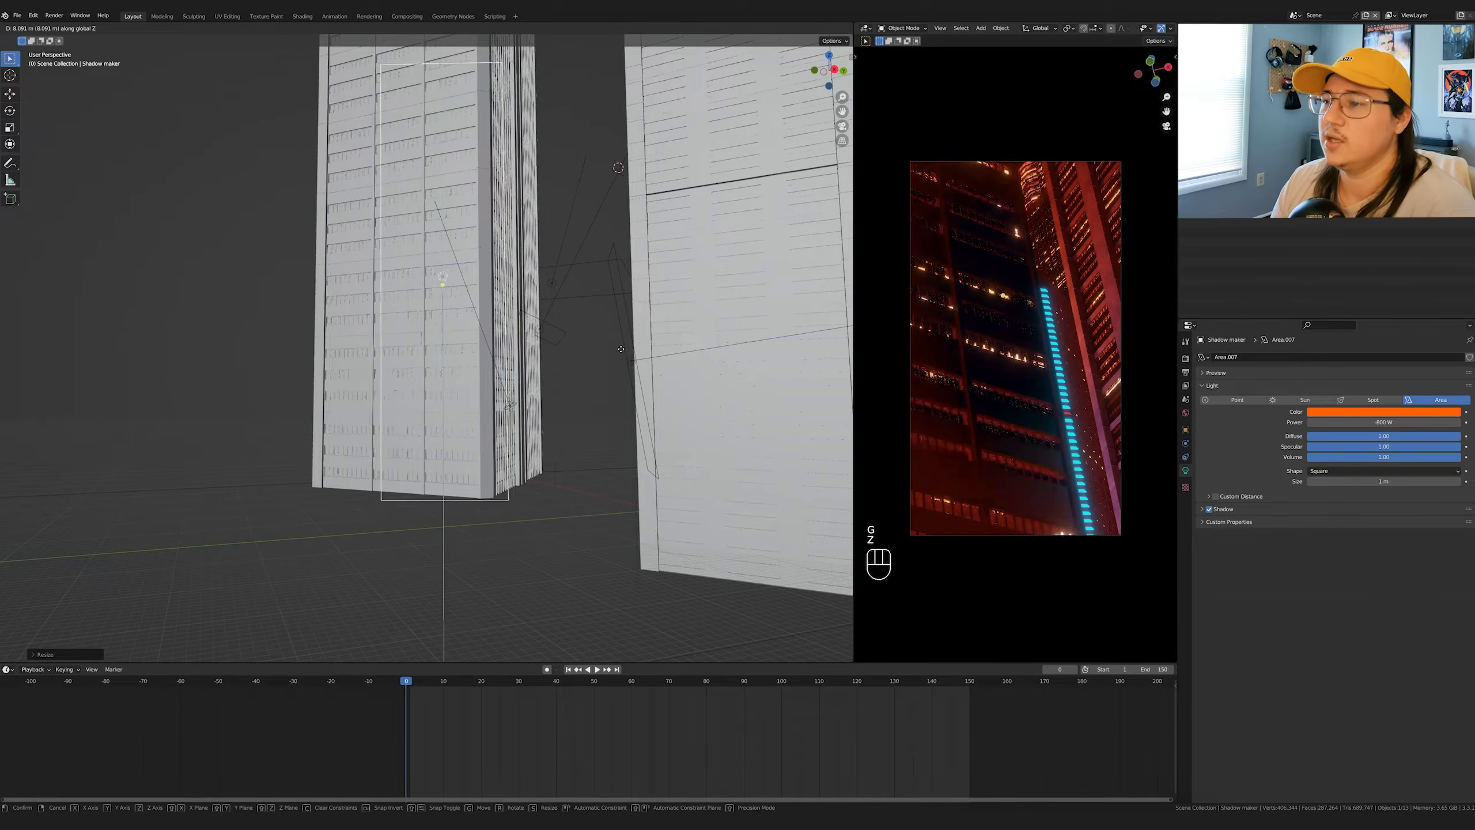
left_click(626, 407)
- Tilt the Shadow maker light with a trackball rotation and move it beneath the front building's lower corner
middle_click_drag(627, 407, 590, 441)
key("r")
key("r")
left_click(587, 436)
key("g")
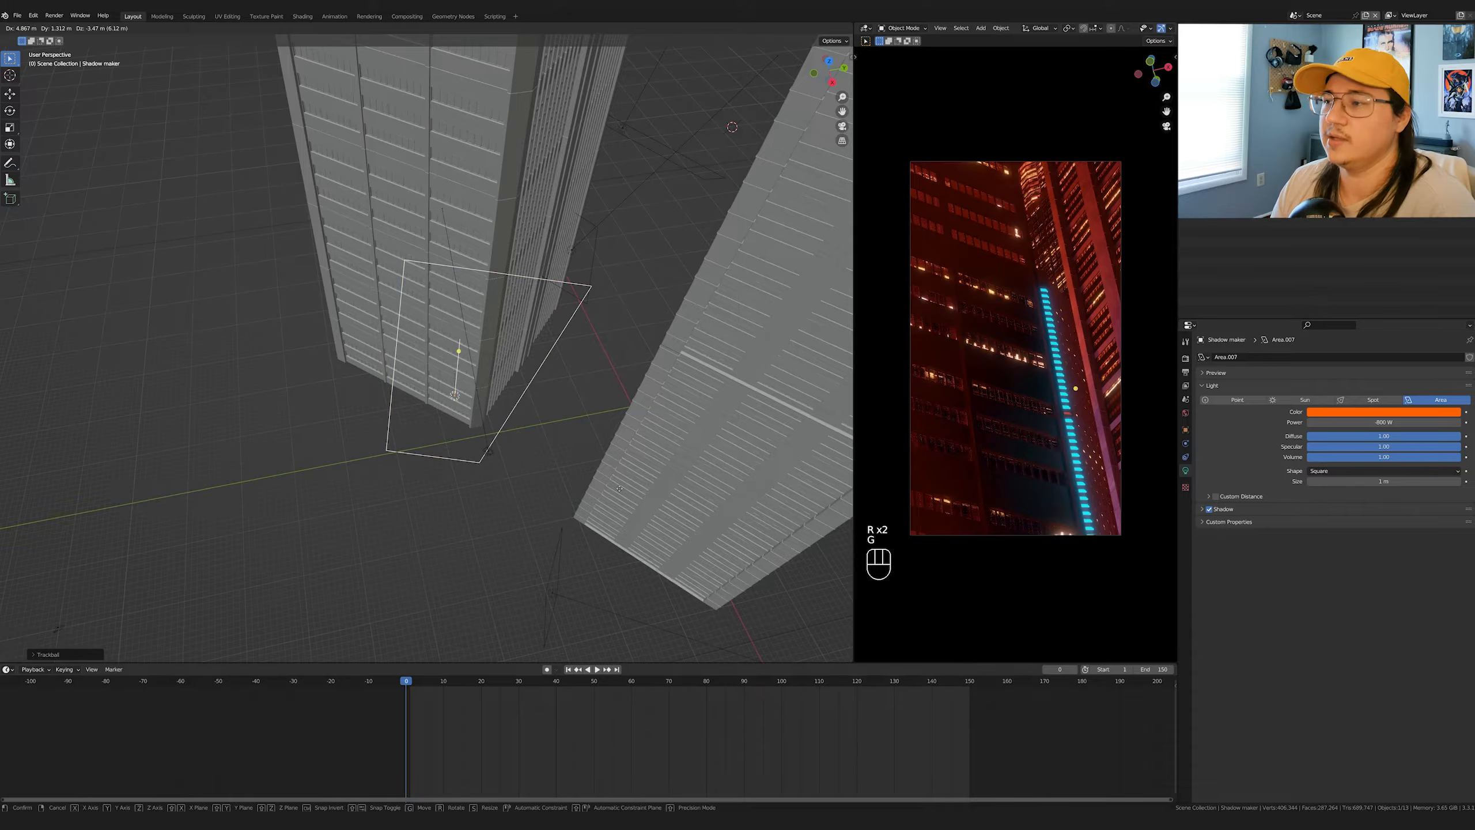
left_click(608, 468)
- Select the front building and play the animation to check how the shadow lighting follows it
left_click(473, 208)
key("space")
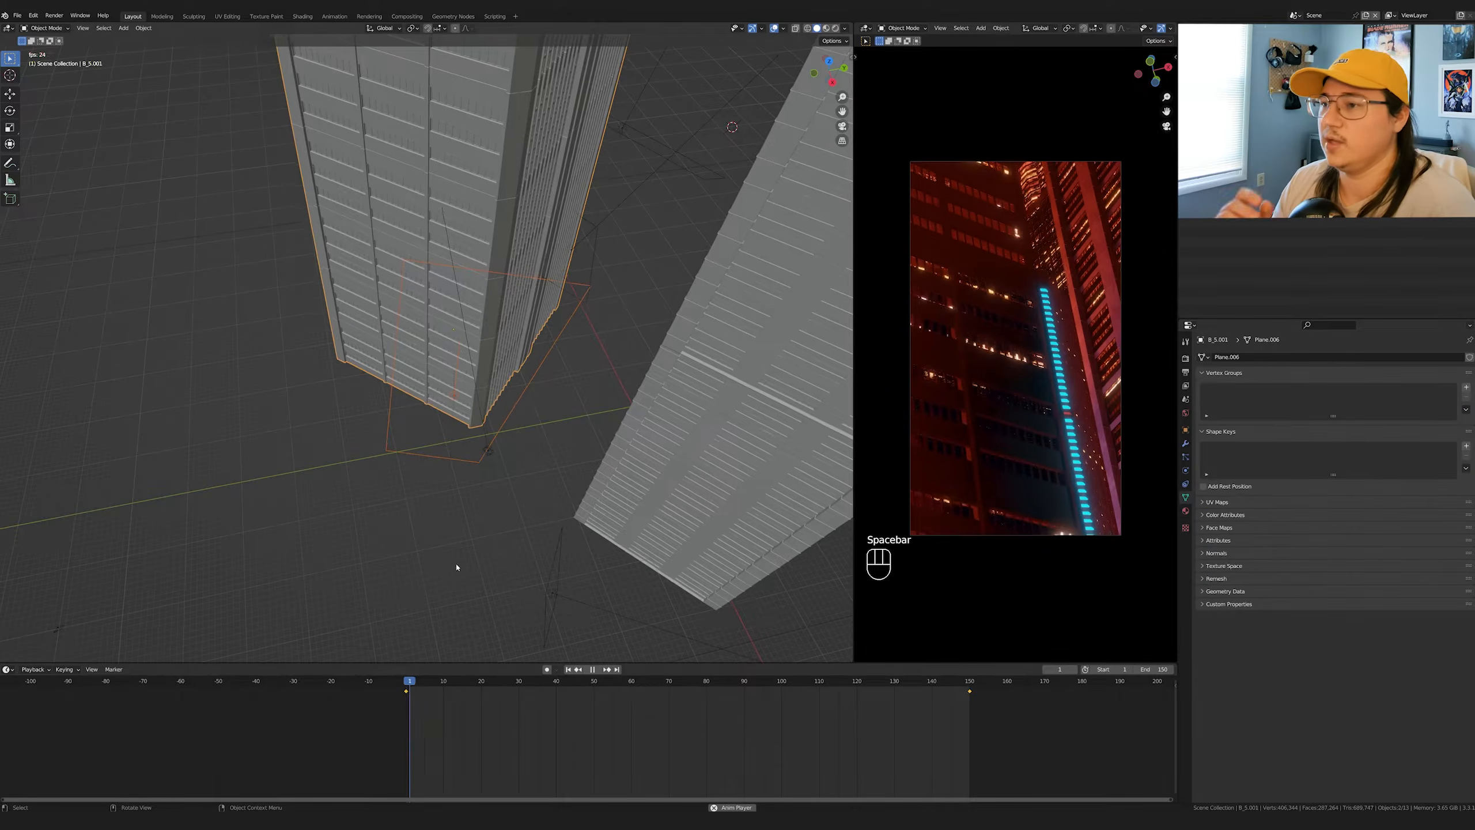
key("space")
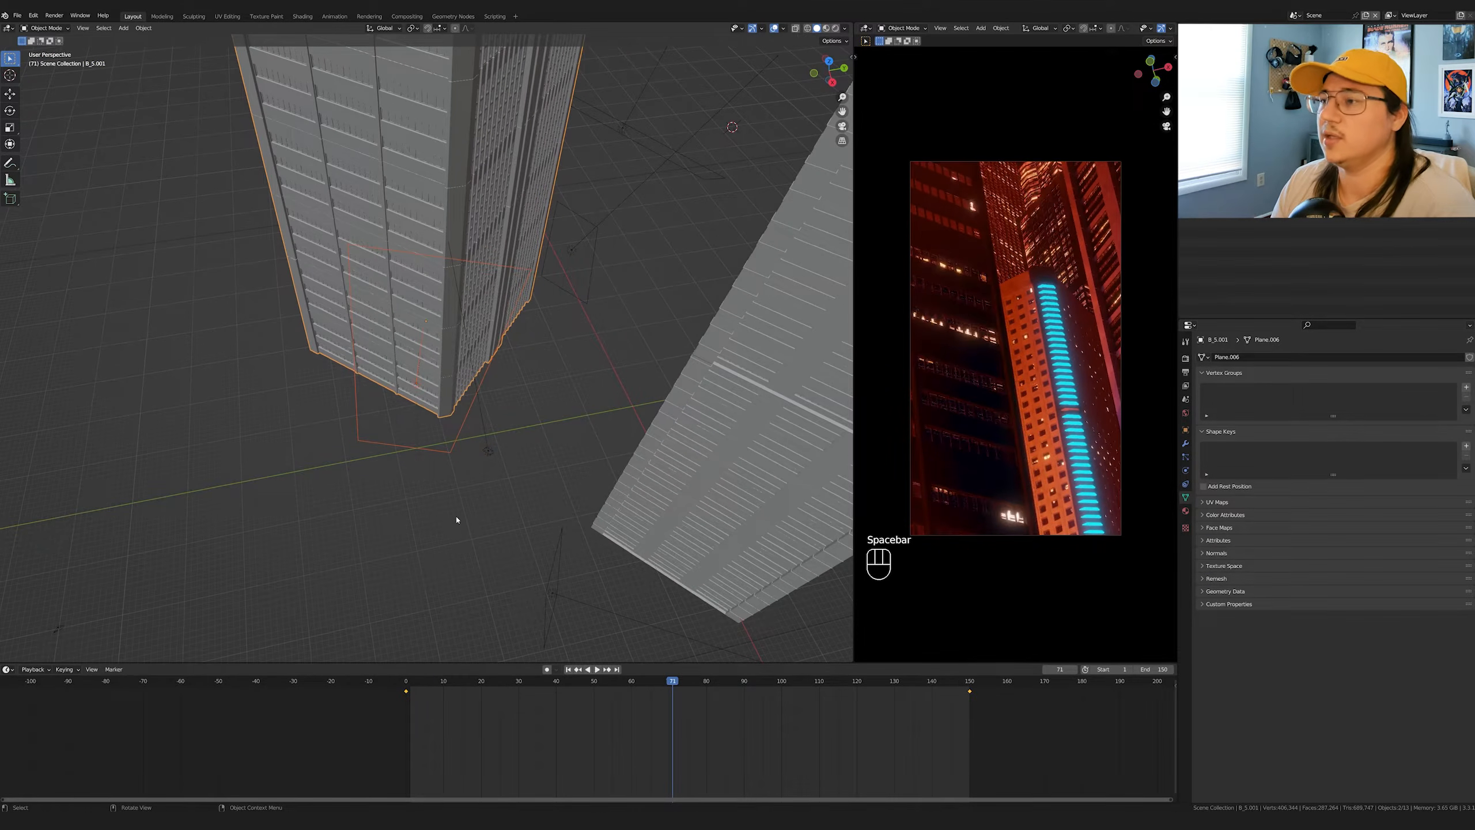
key("space")
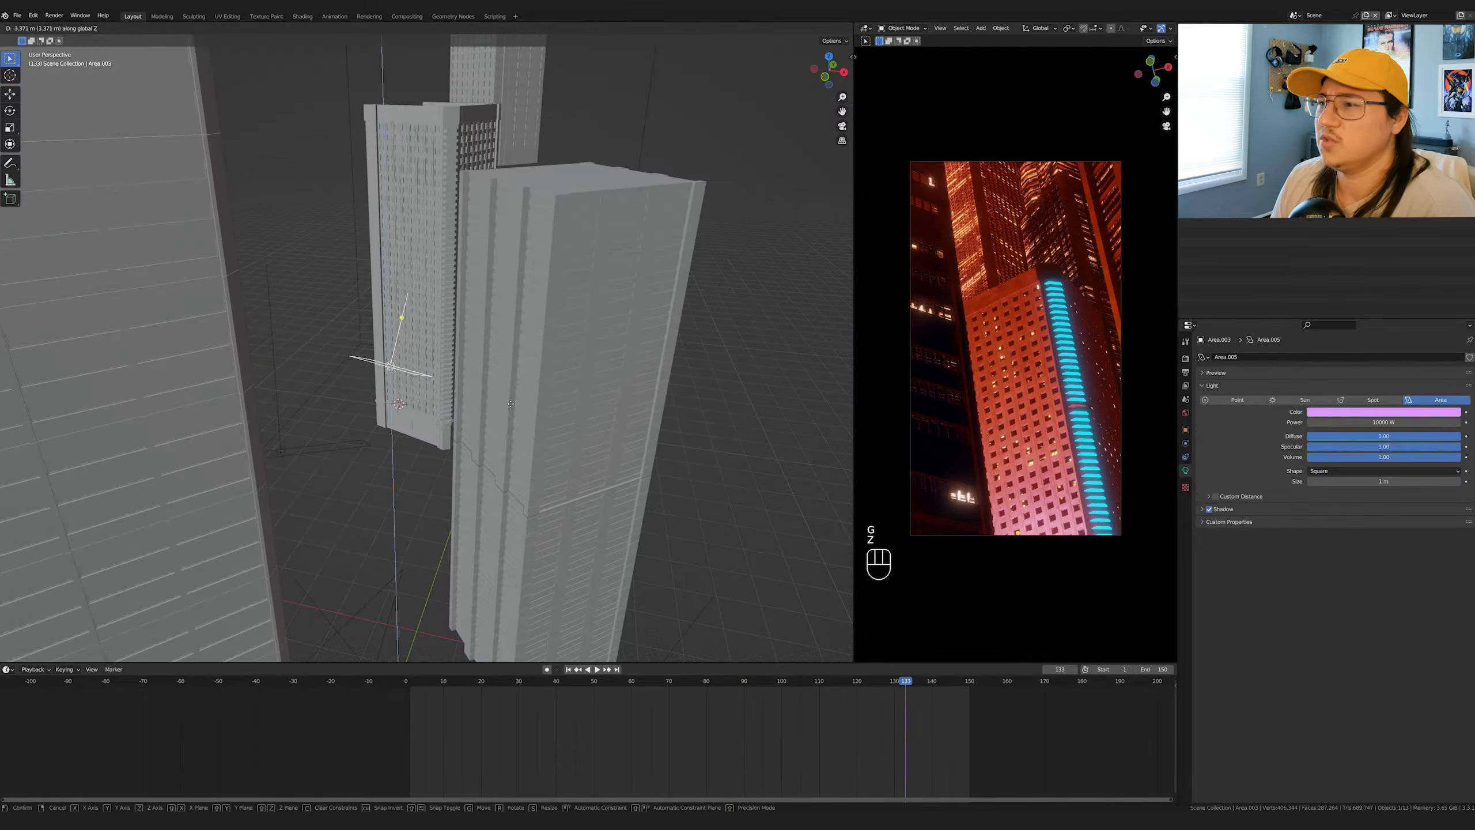
- Select the orange Area.002 light and move it horizontally to the space between the front buildings and the middle tower
left_click(349, 456)
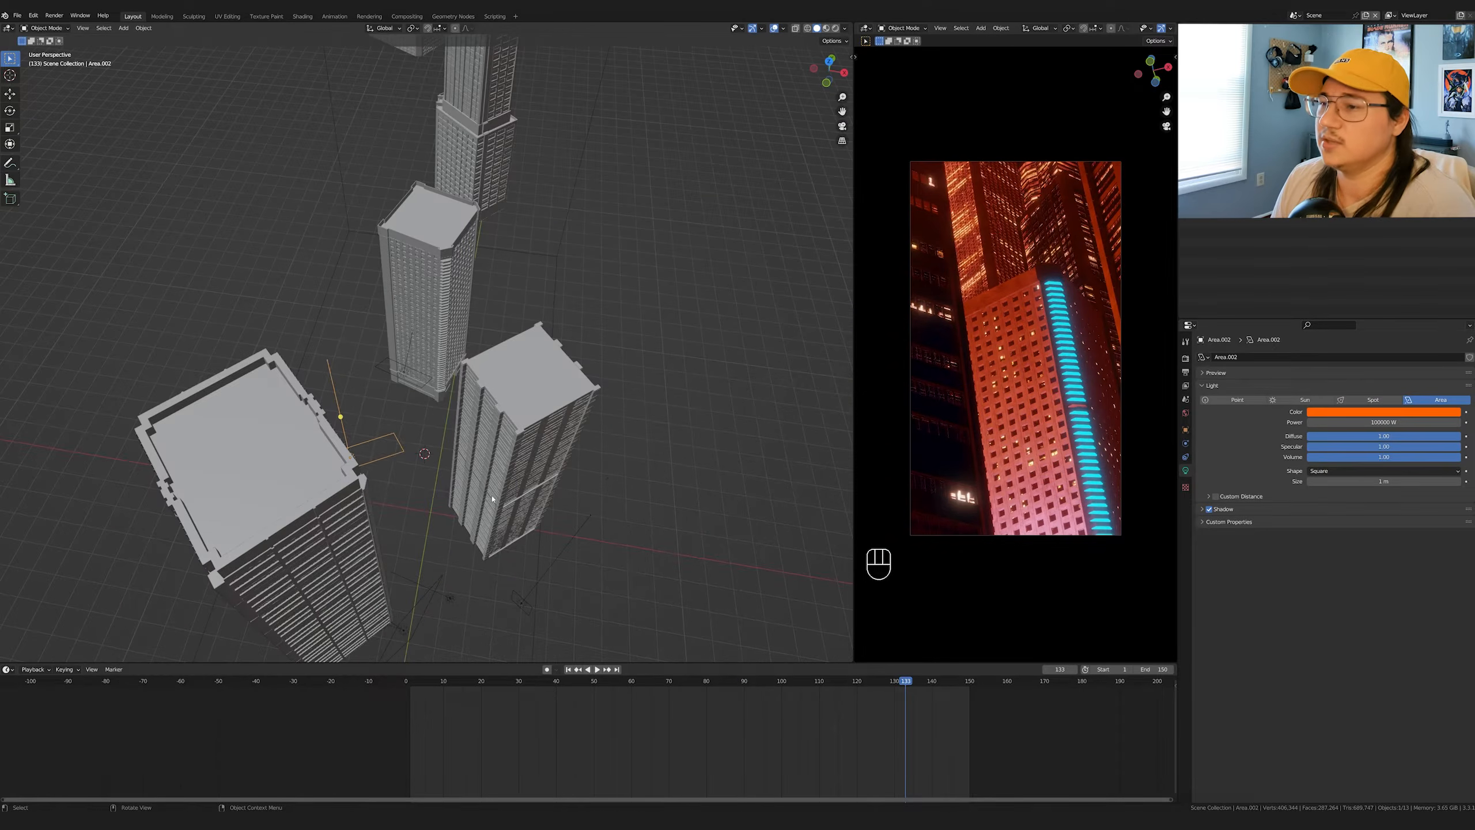
key("g")
key("shift+z")
key("g")
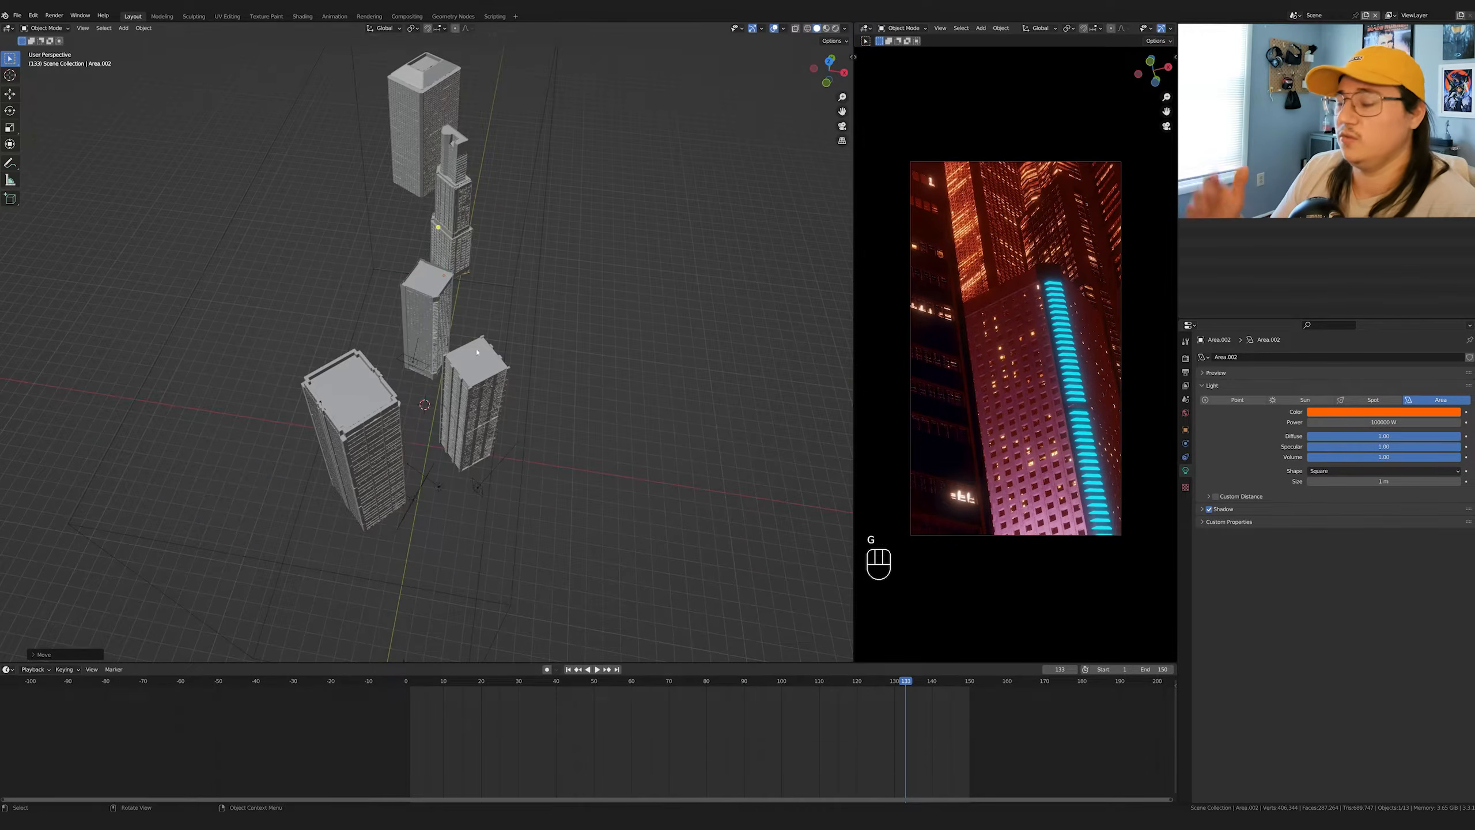
key("g")
key("g")
key("shift+z")
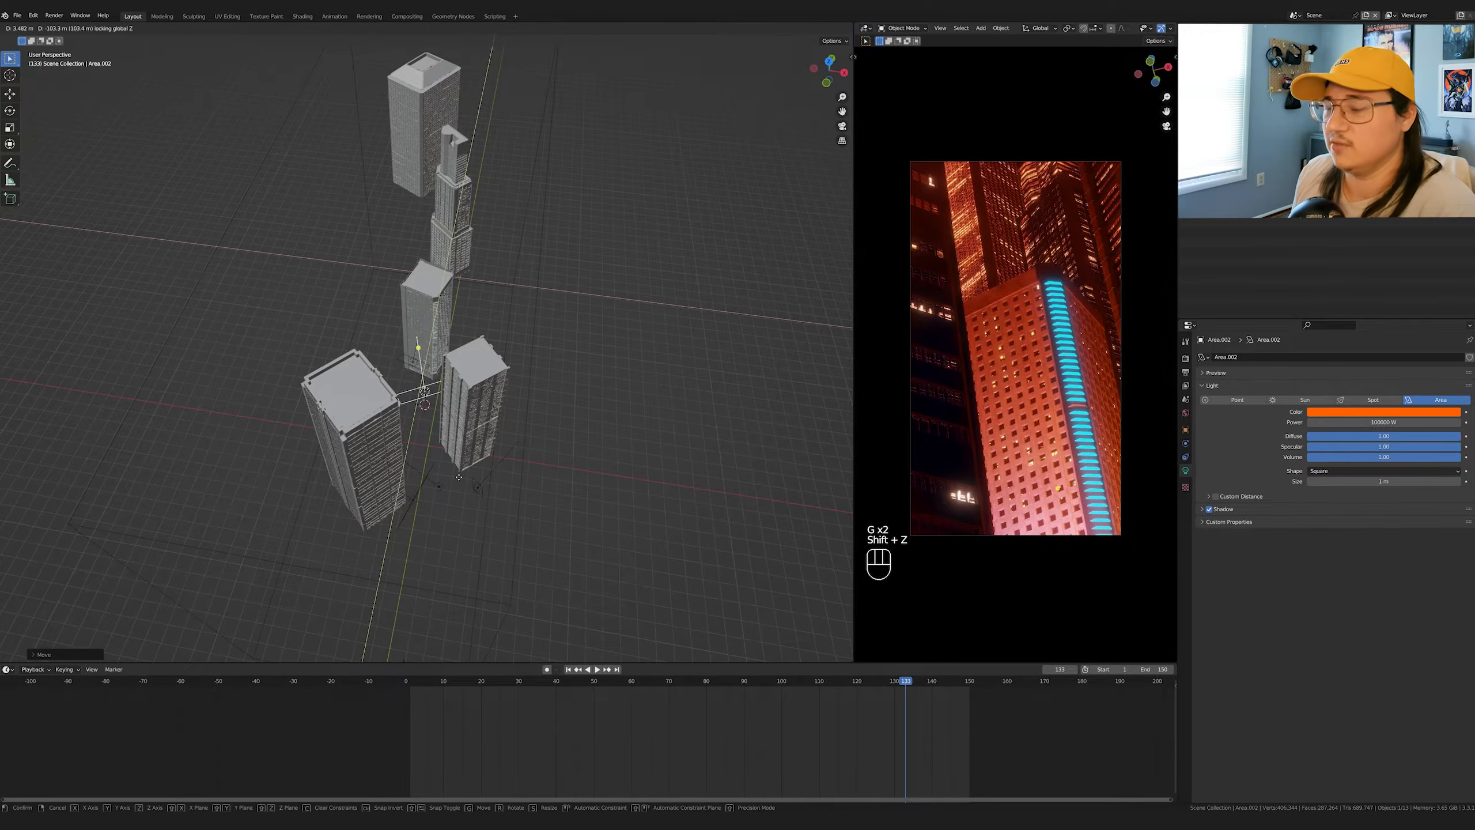
left_click(525, 406)
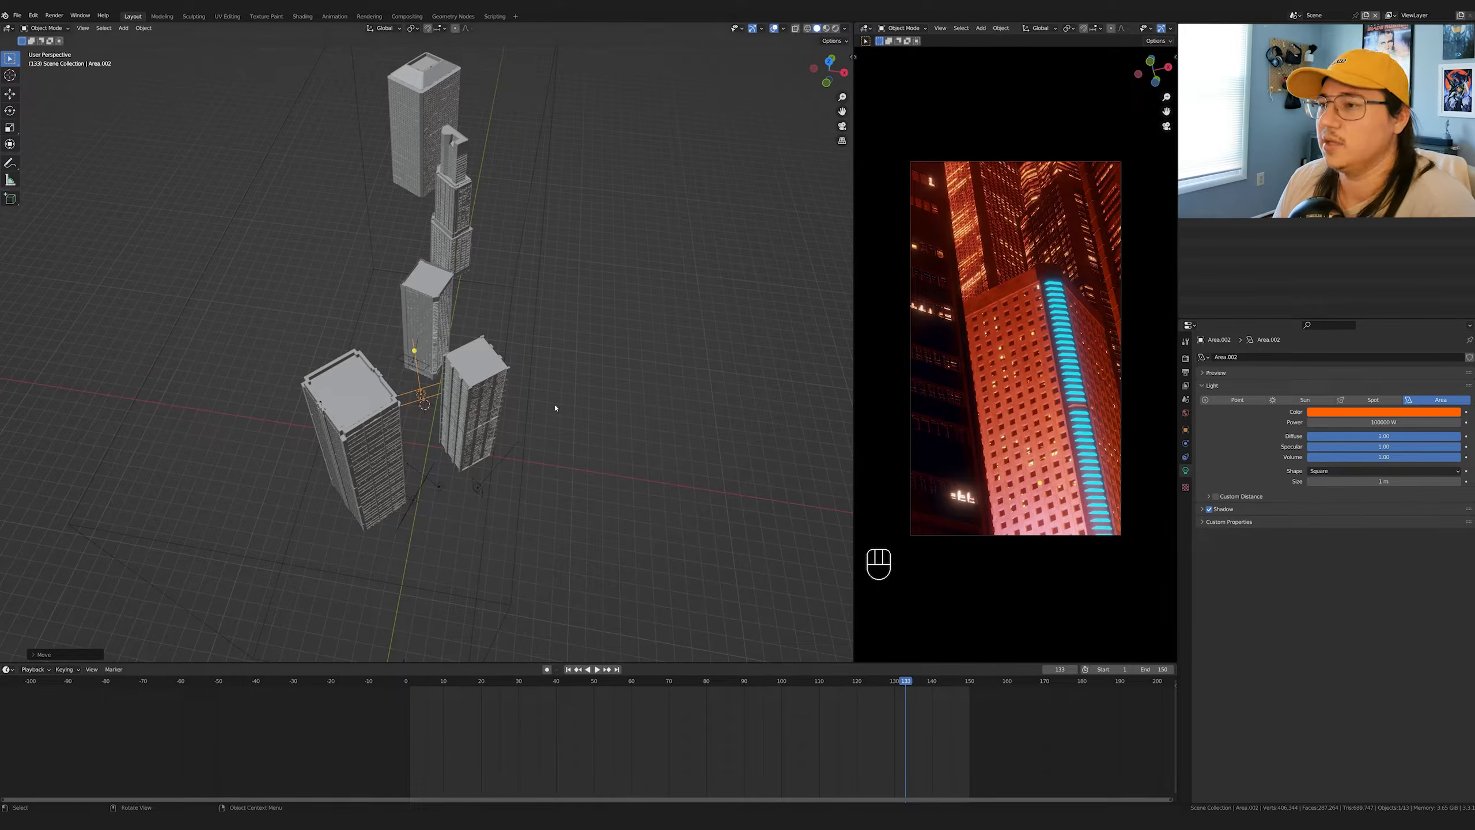
- Raise the orange Area.002 light about 34 m along Z and play the animation to check the lighting
middle_click_drag(555, 408, 505, 337)
key("g")
key("z")
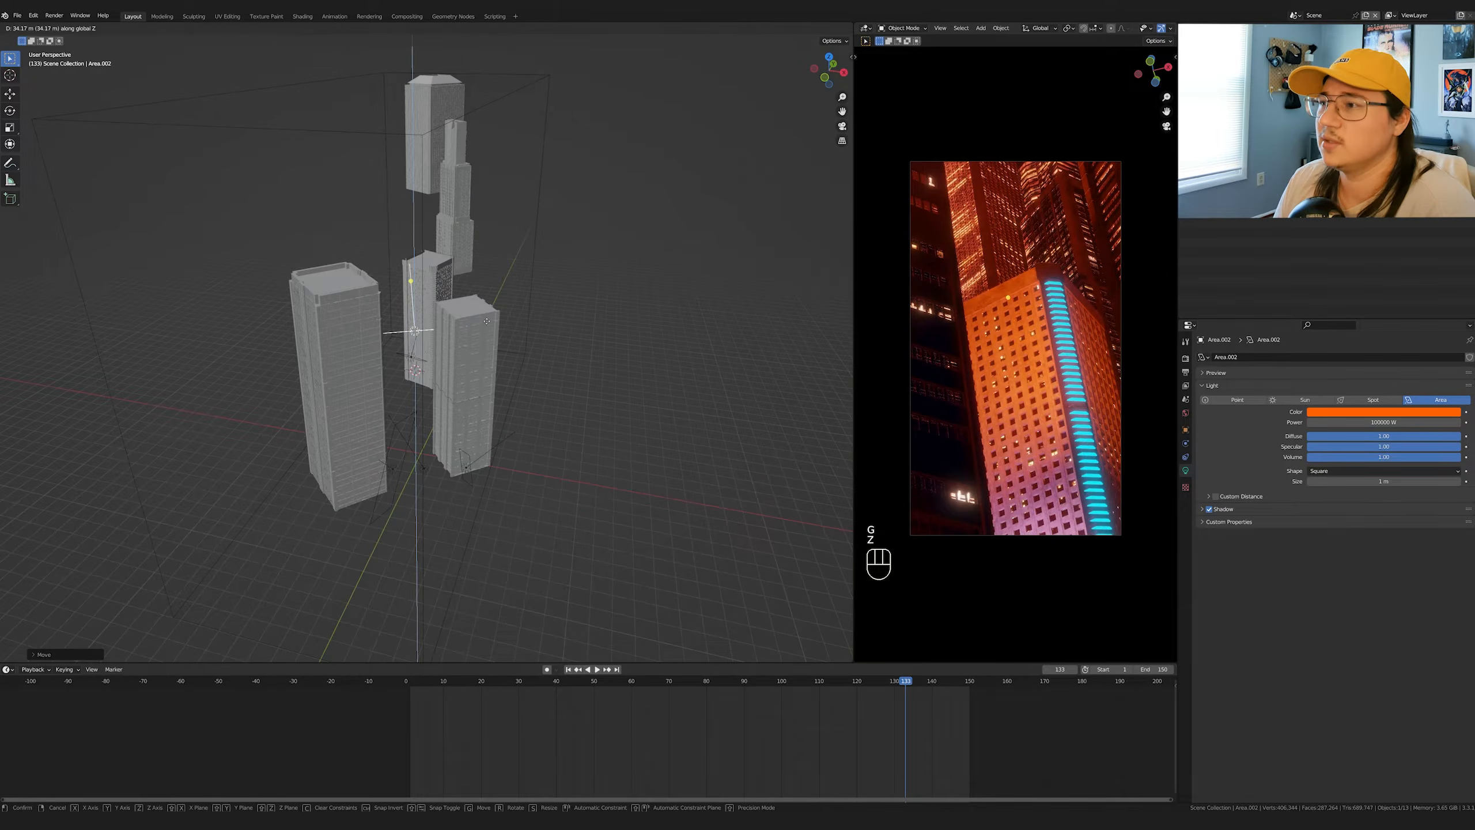
key("space")
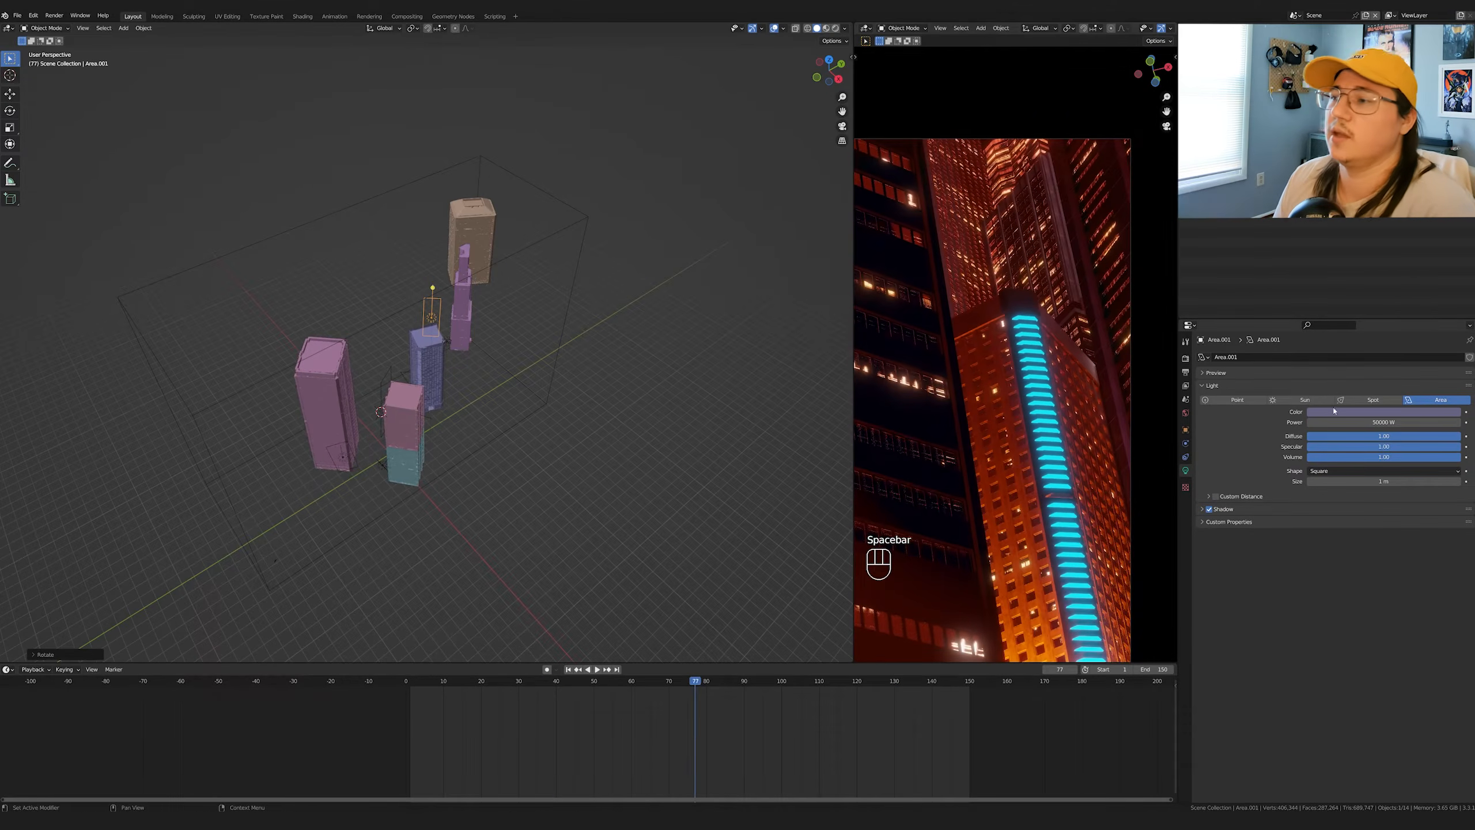
- Change the Area.001 light's color to pale red and adjust its height along Z
left_click(1334, 411)
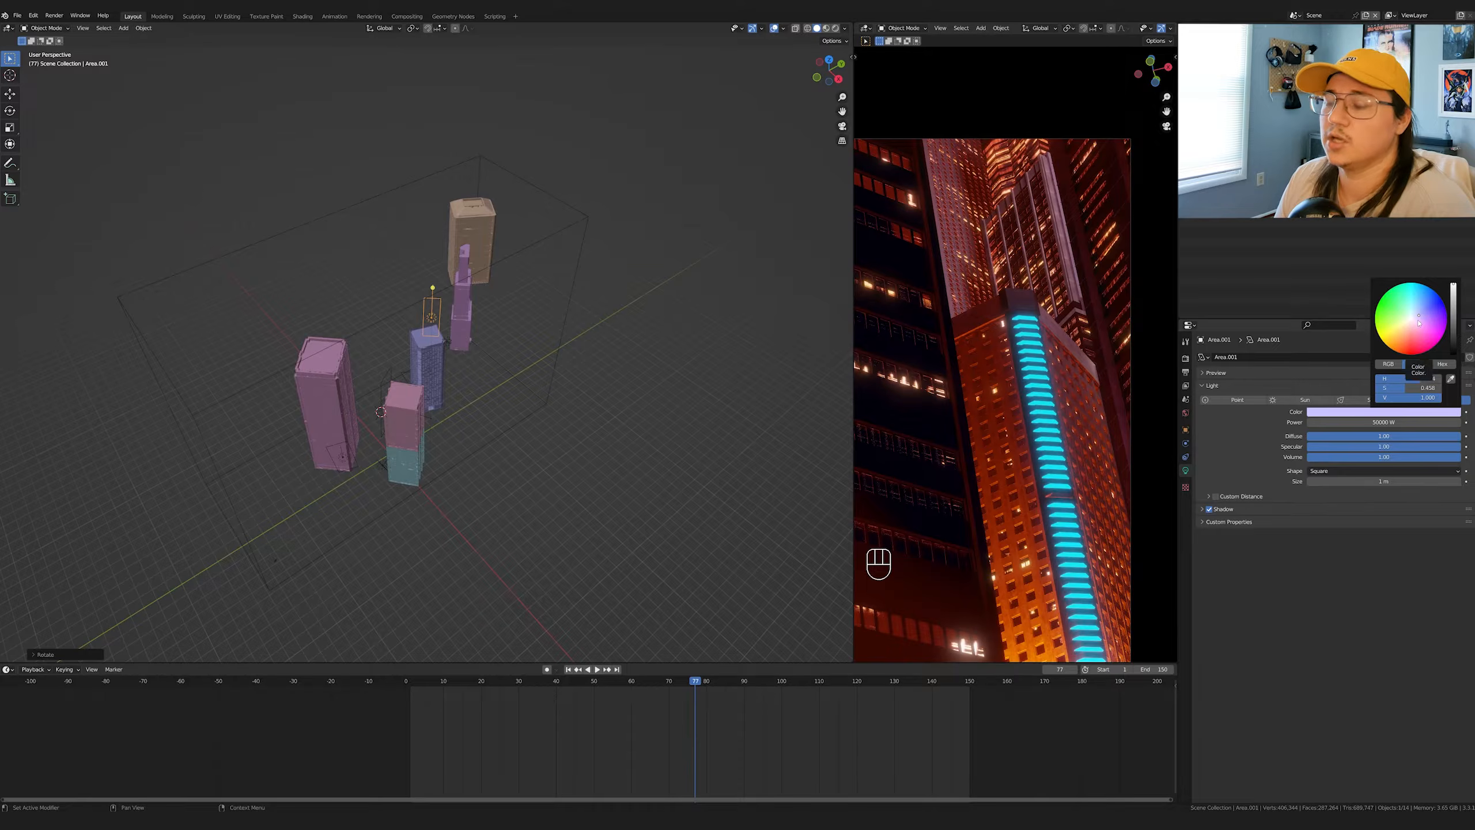
left_click_drag(1418, 323, 1412, 330)
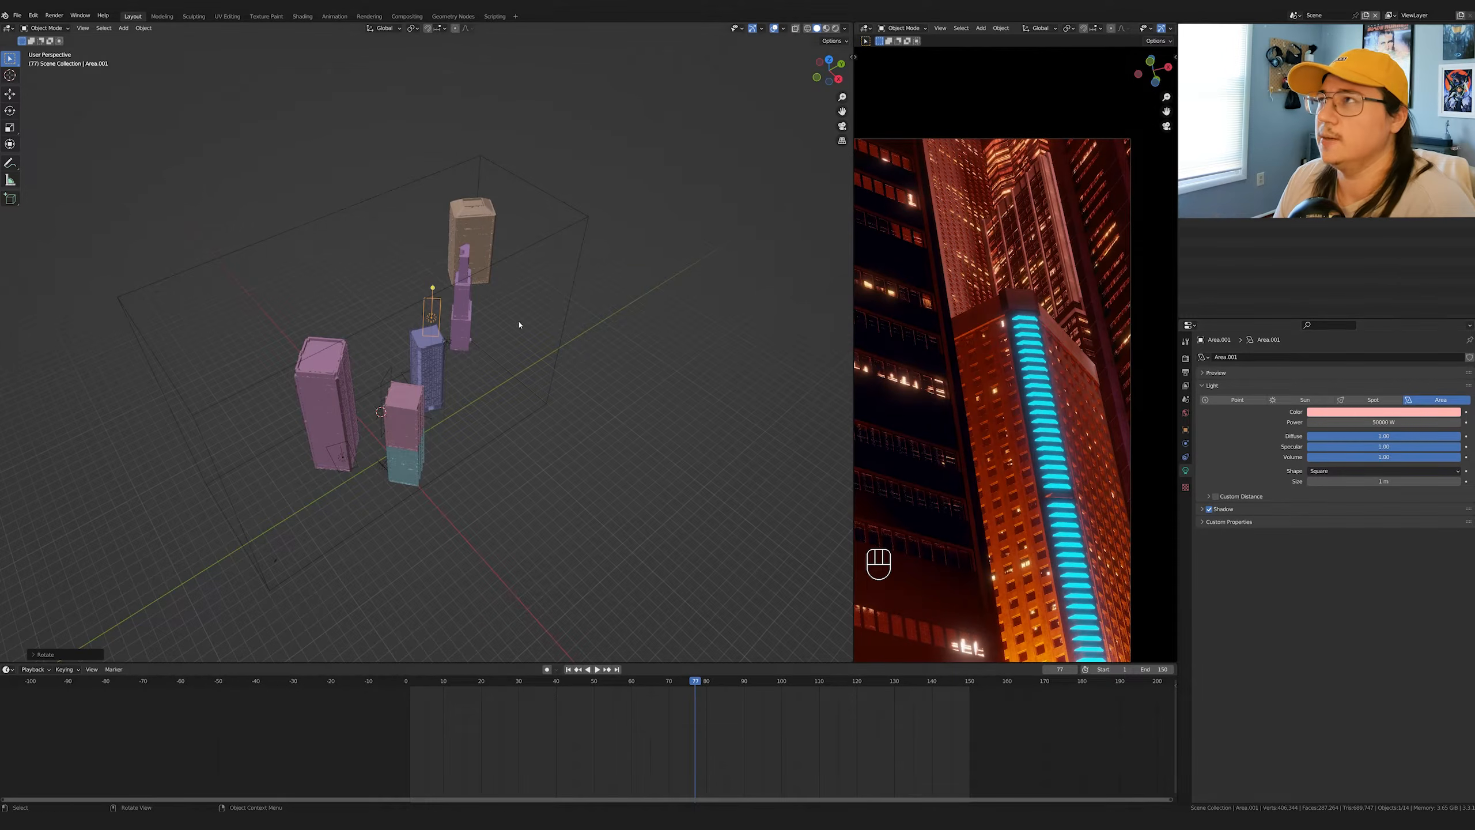
key("g")
key("z")
left_click(519, 343)
- Move the Area.001 light horizontally over the middle tower, rotate it about Z toward the rear towers, and play the animation
middle_click_drag(518, 343, 530, 375)
key("g")
key("shift+z")
left_click(521, 344)
key("r")
key("z")
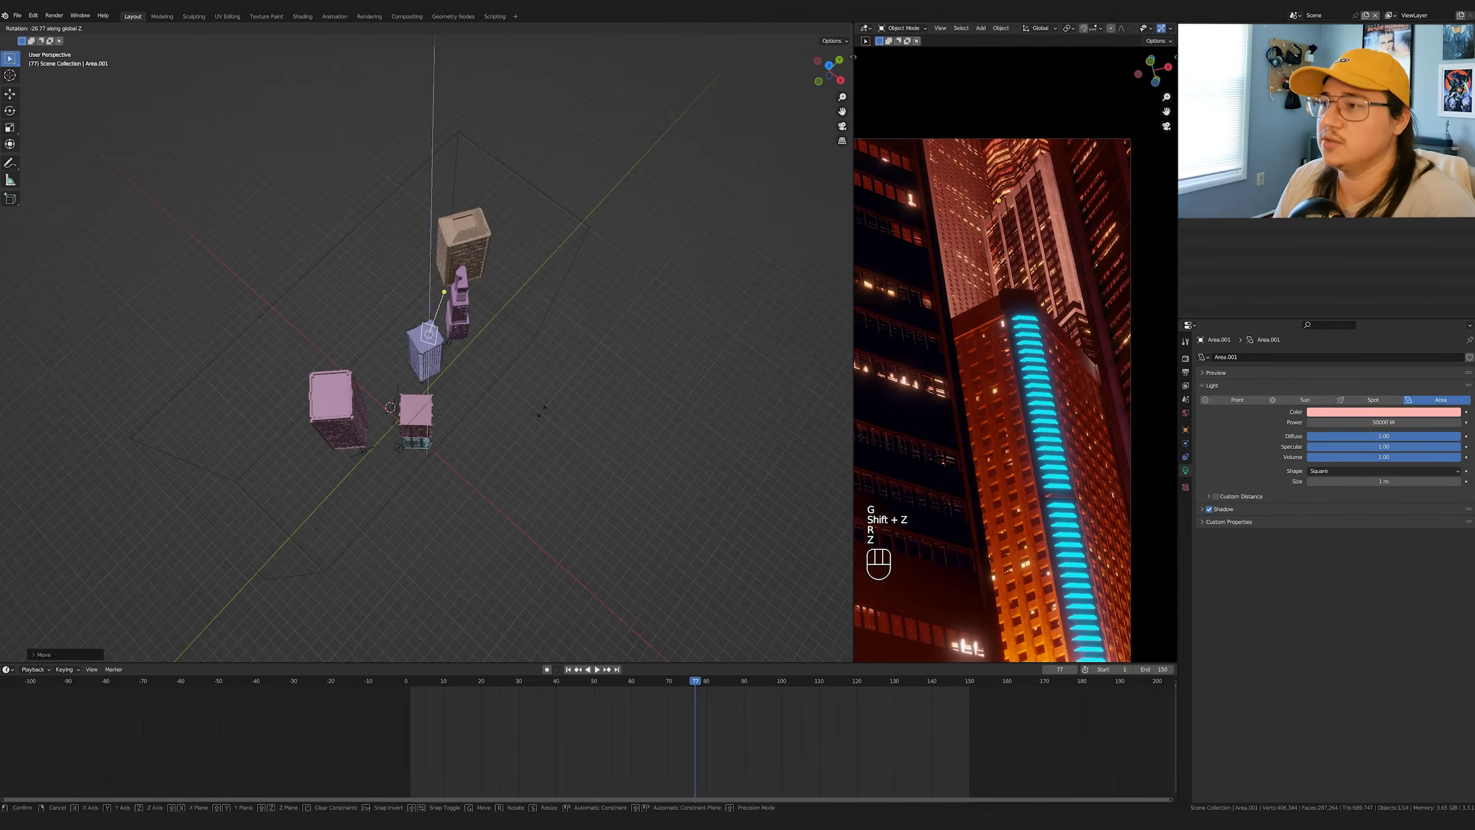
left_click(566, 414)
key("space")
key("space")
key("space")
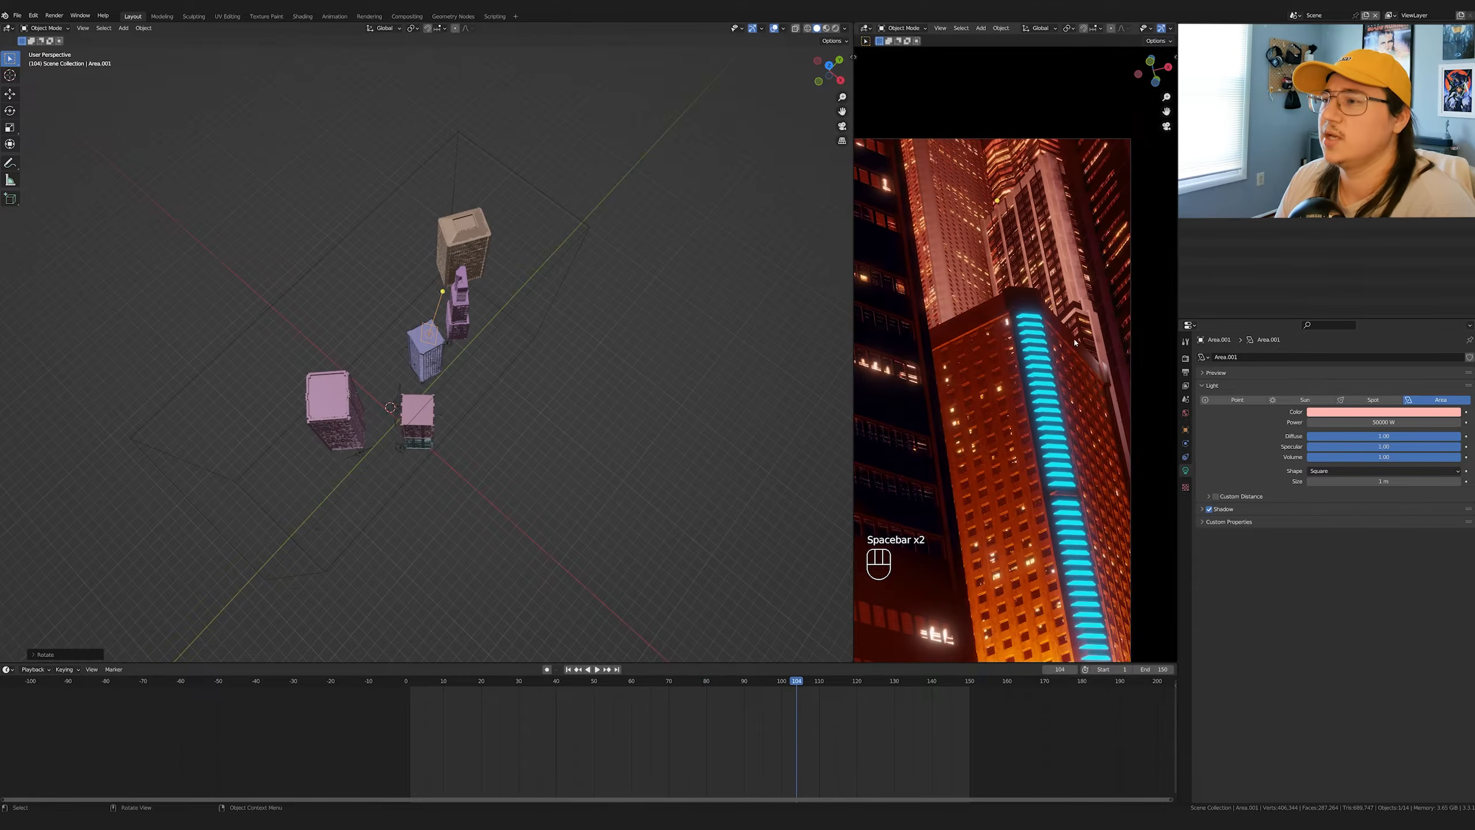
- Readjust the Area.001 light's rotation about Z at a later frame and darken its color
key("space")
key("r")
key("z")
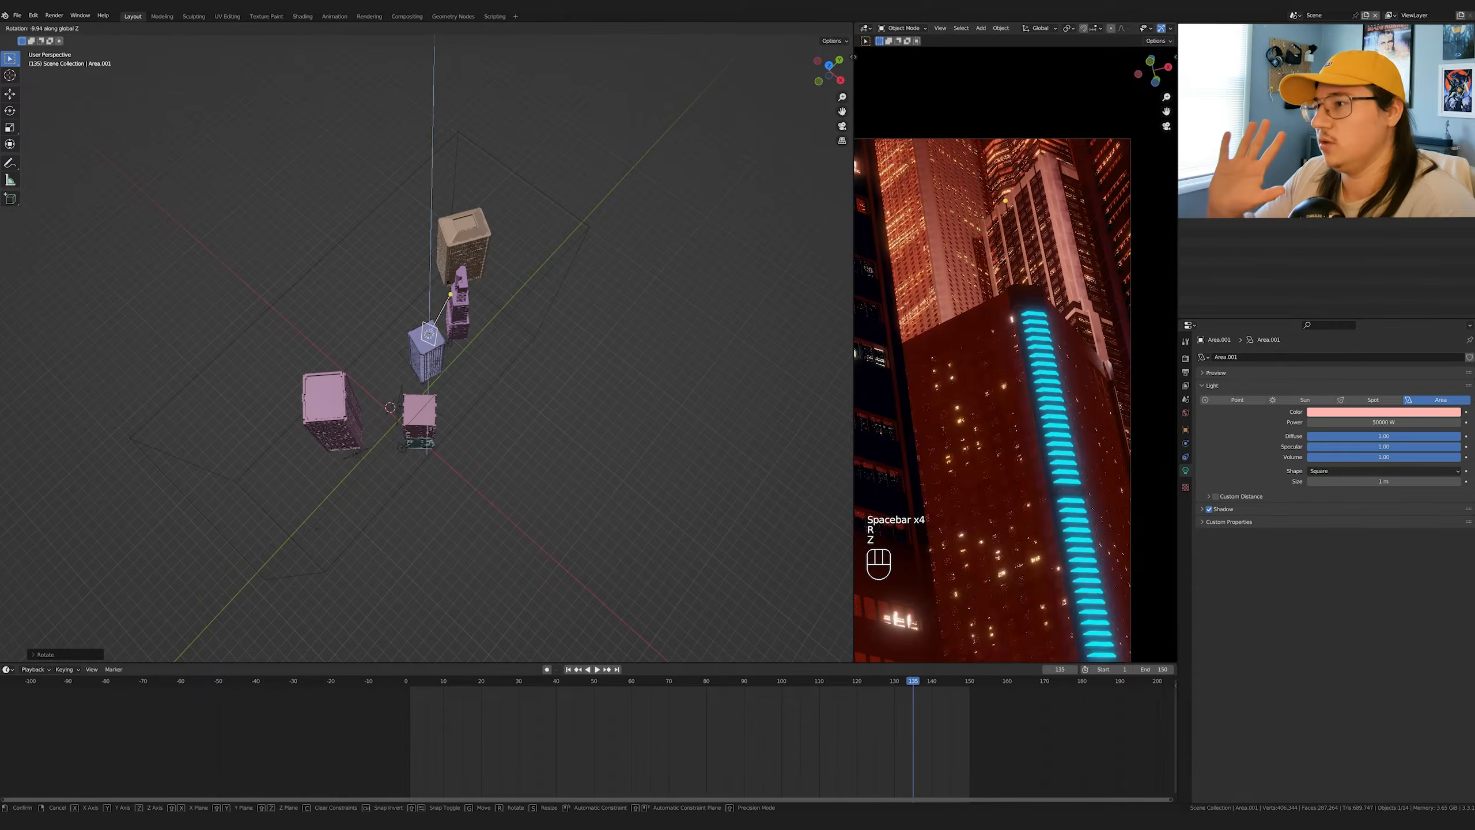
left_click(609, 363)
left_click(1384, 412)
mouse_move(1455, 291)
left_mouse_down()
mouse_move(1455, 341)
mouse_move(1455, 316)
left_mouse_up()
- Select the large volume cube enclosing the buildings and adjust its horizontal position
left_click(579, 352)
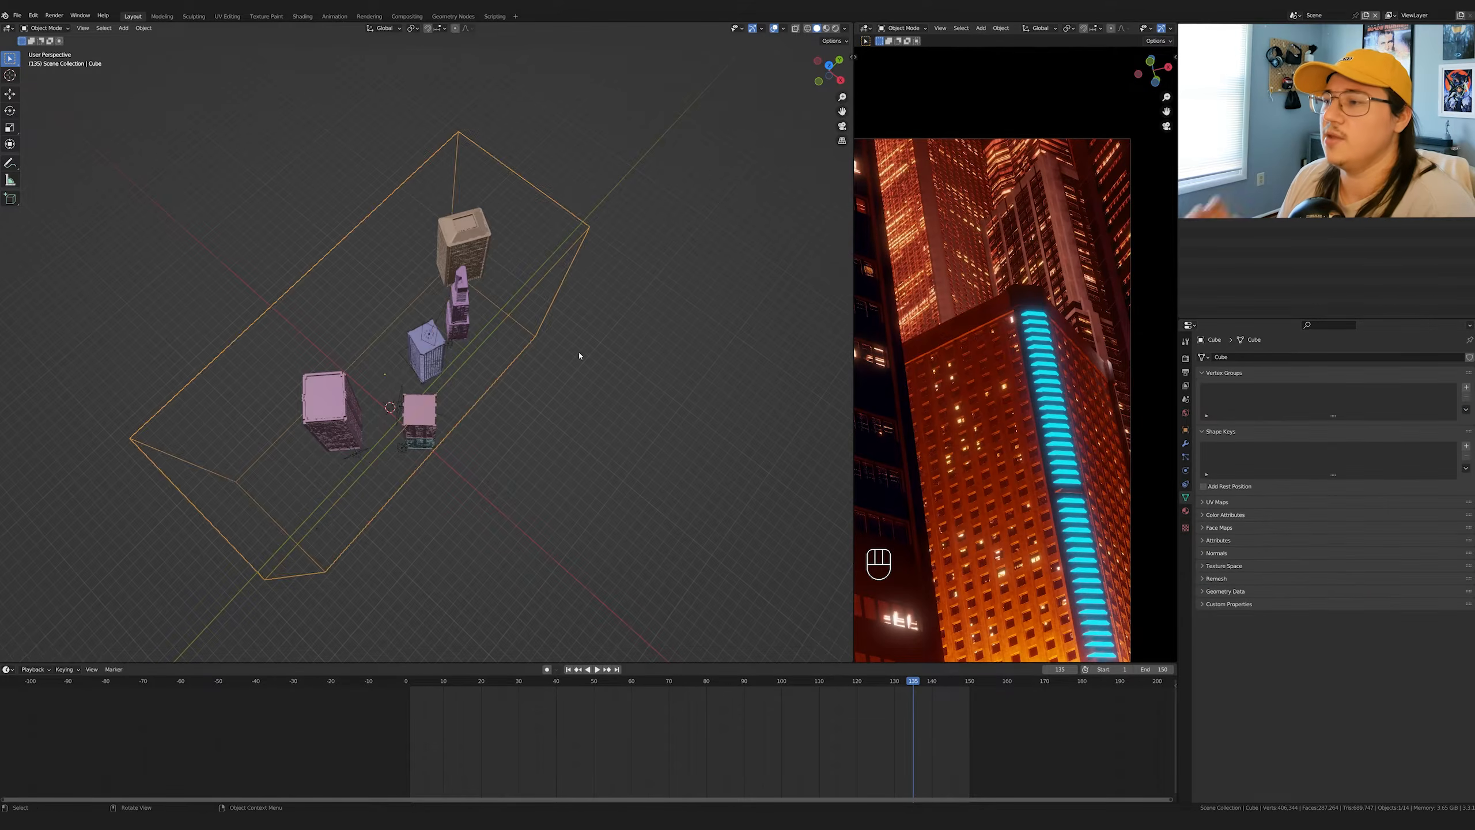
middle_click_drag(579, 351, 616, 314)
key("g")
key("shift+z")
left_click(603, 208)
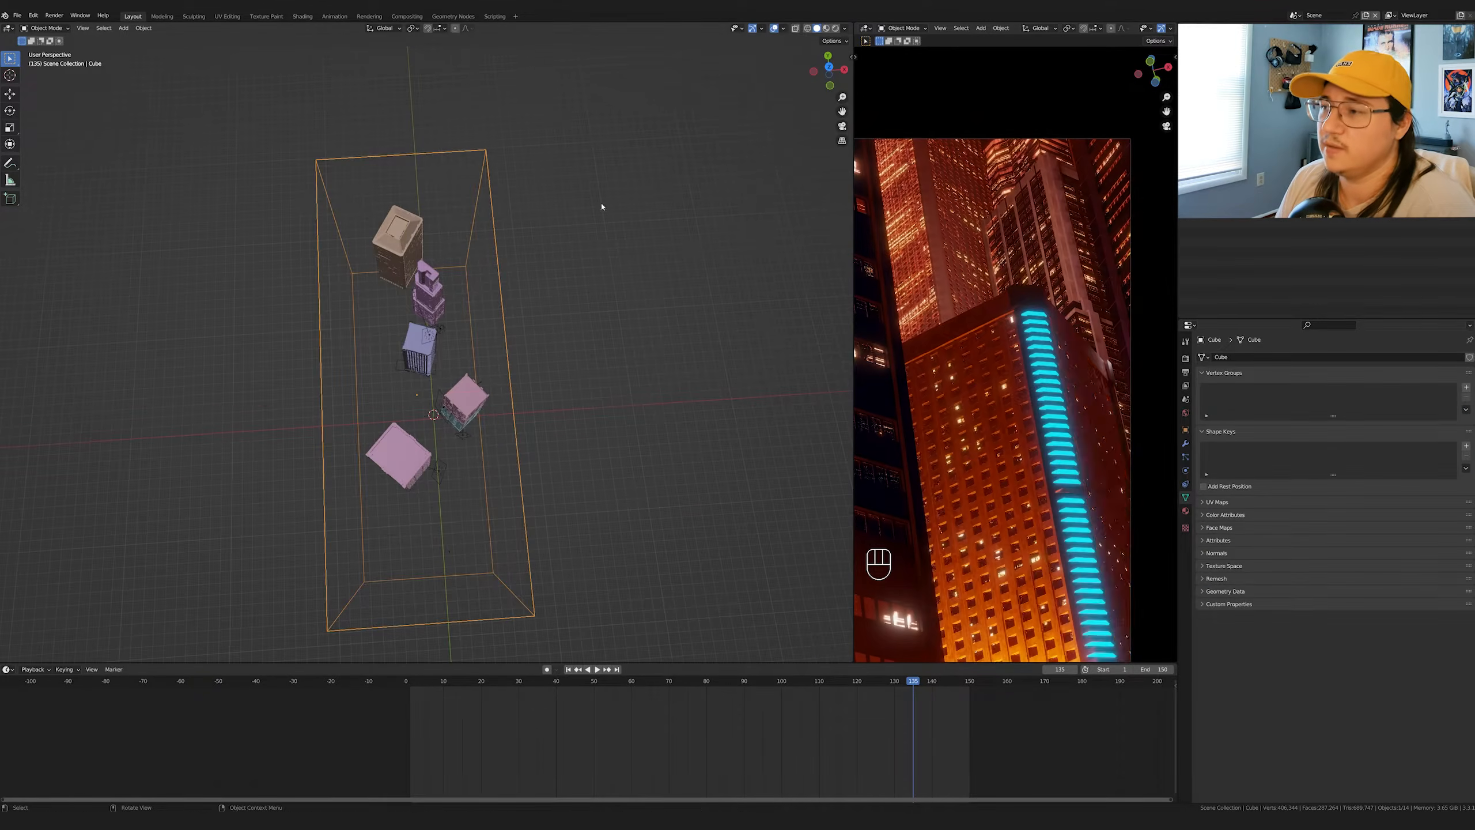
- Save the file and open the volume cube's material in the Shader Editor below the viewport
left_click(7, 669)
left_click(7, 670)
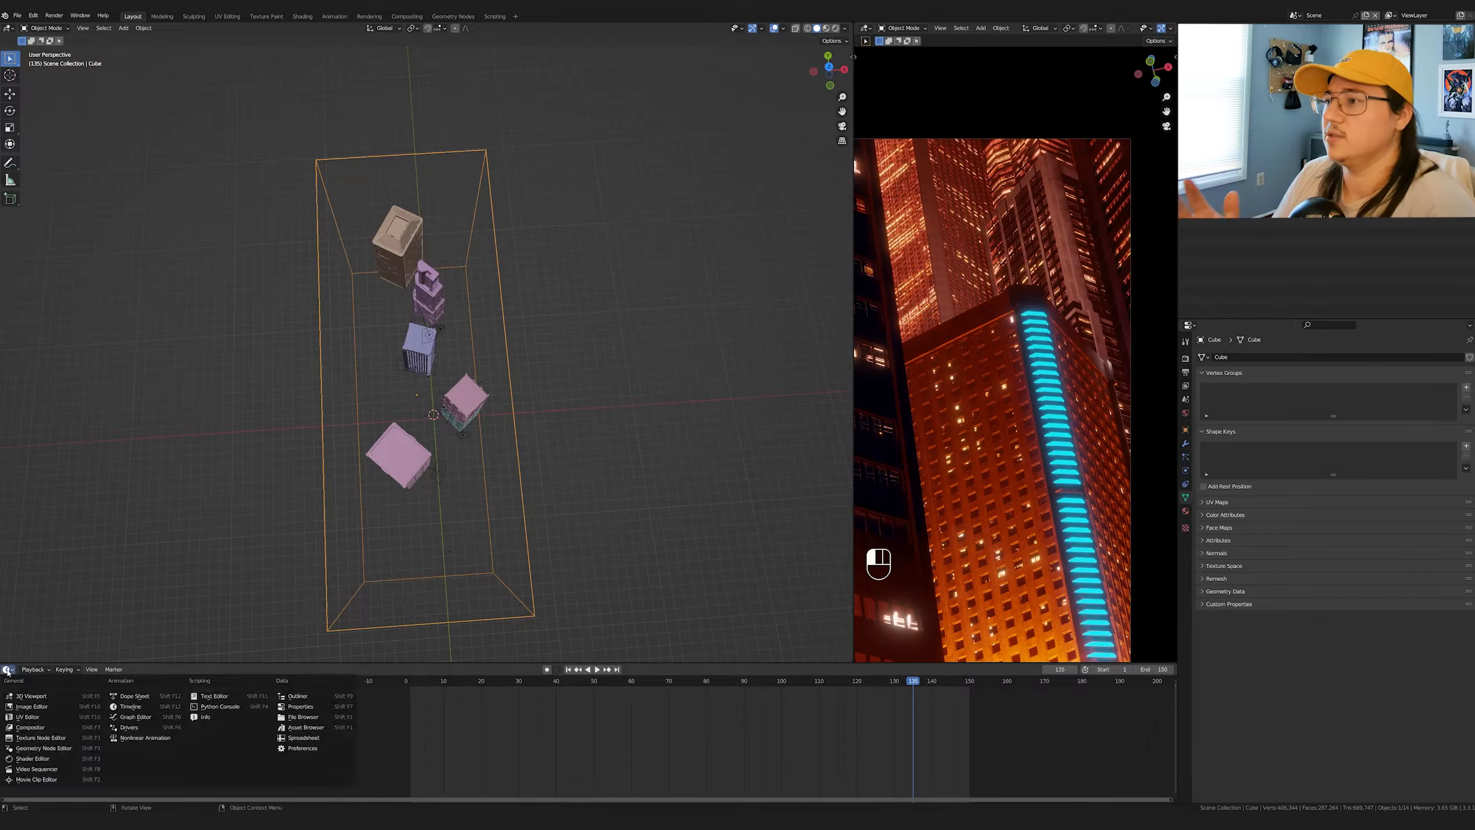
left_click(49, 580)
key("ctrl+s")
left_click(7, 669)
left_click(35, 759)
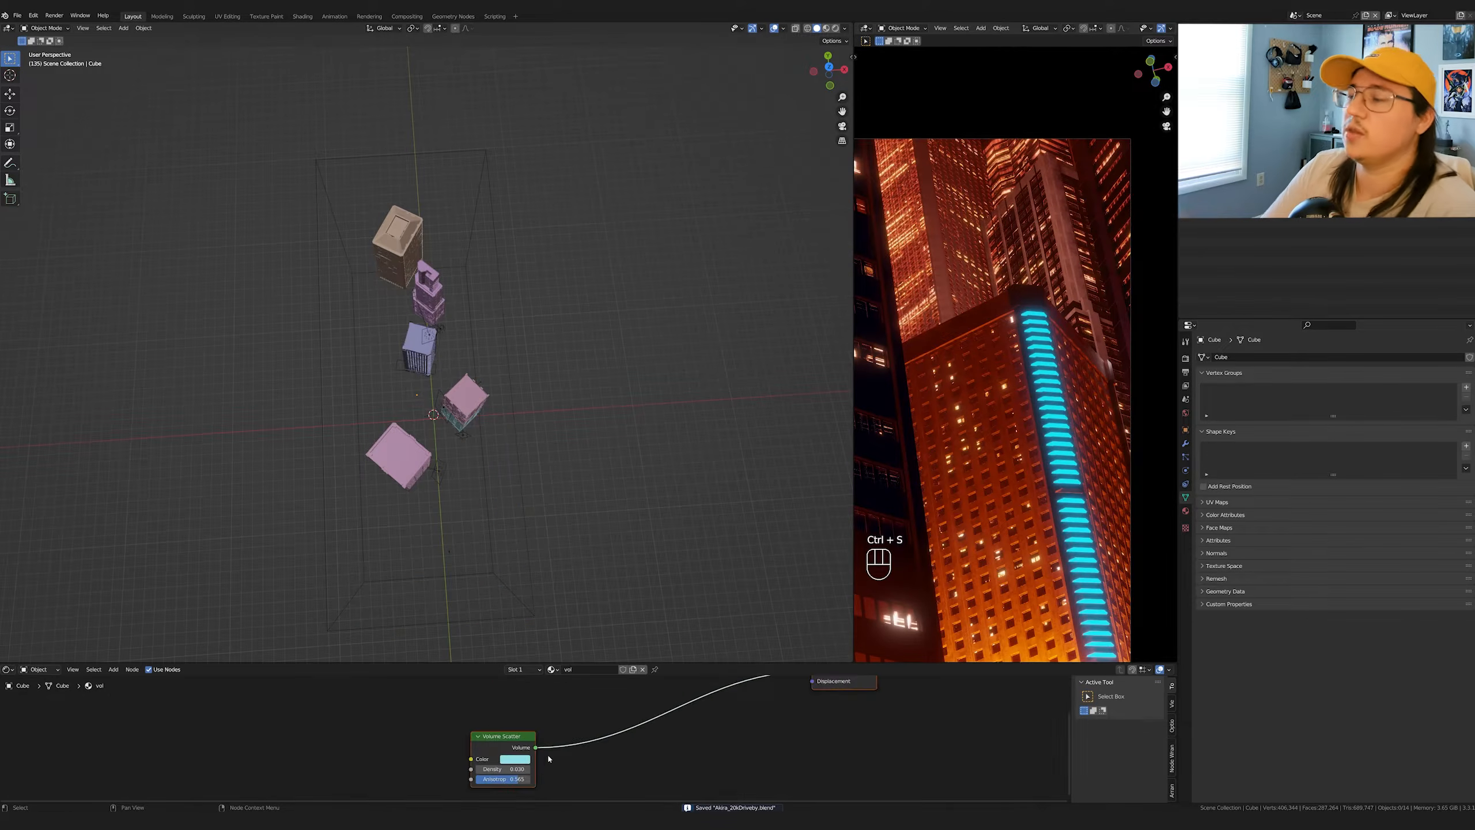
- Try an anisotropy of -1 and a density of 0.05 on the Volume Scatter node
scroll(606, 735, "up", 2)
left_click_drag(557, 746, 599, 743)
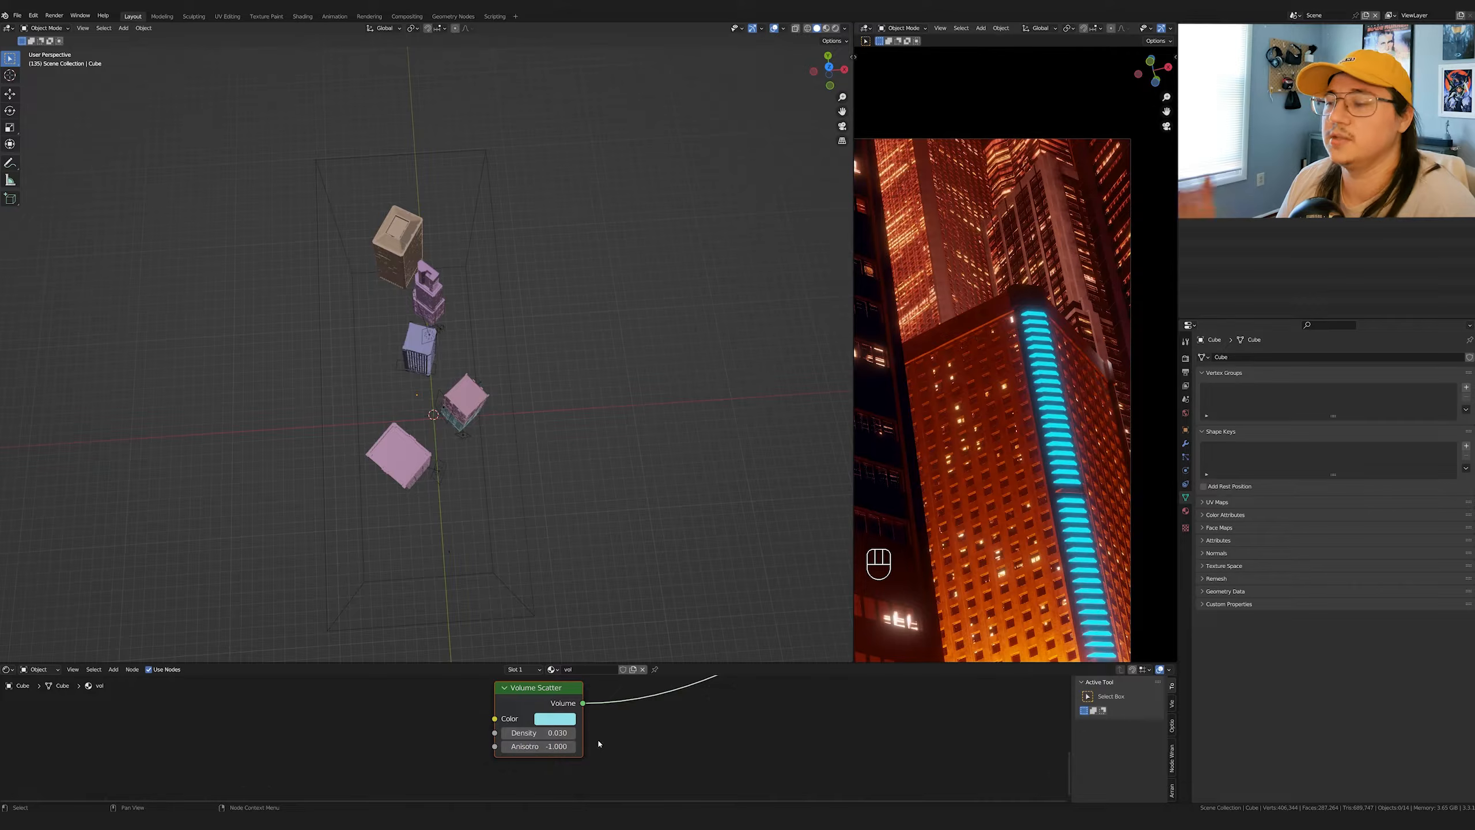
left_click(558, 734)
type("0.05")
key("Return")
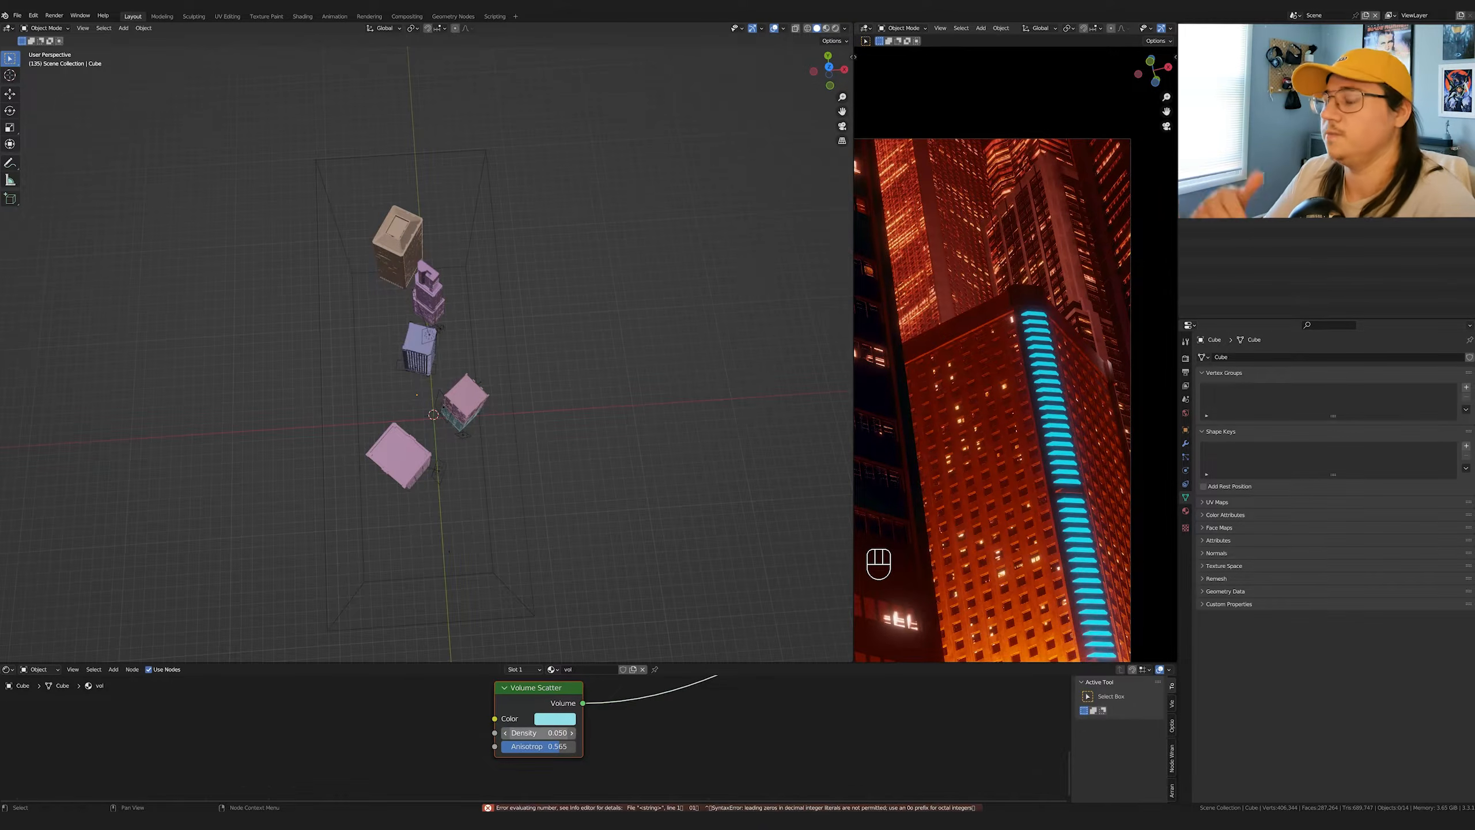
- Try a Volume Scatter density of 1, reduce it to 0.1, and play the animation to judge the fog
left_click(557, 733)
type("1")
key("Return")
left_click(562, 719)
left_click(558, 735)
type("0.0")
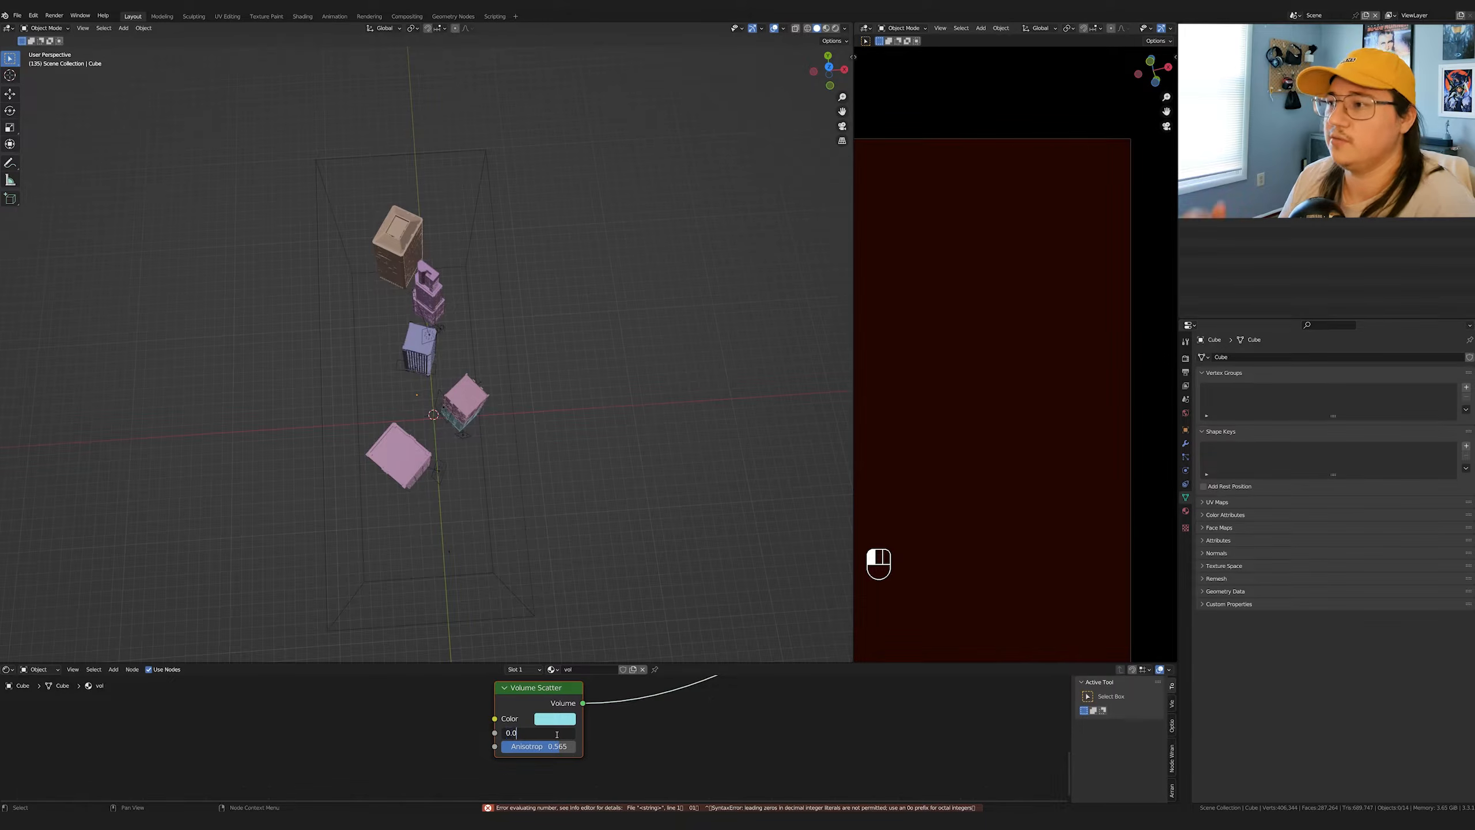
type("5")
key("Return")
key("Return")
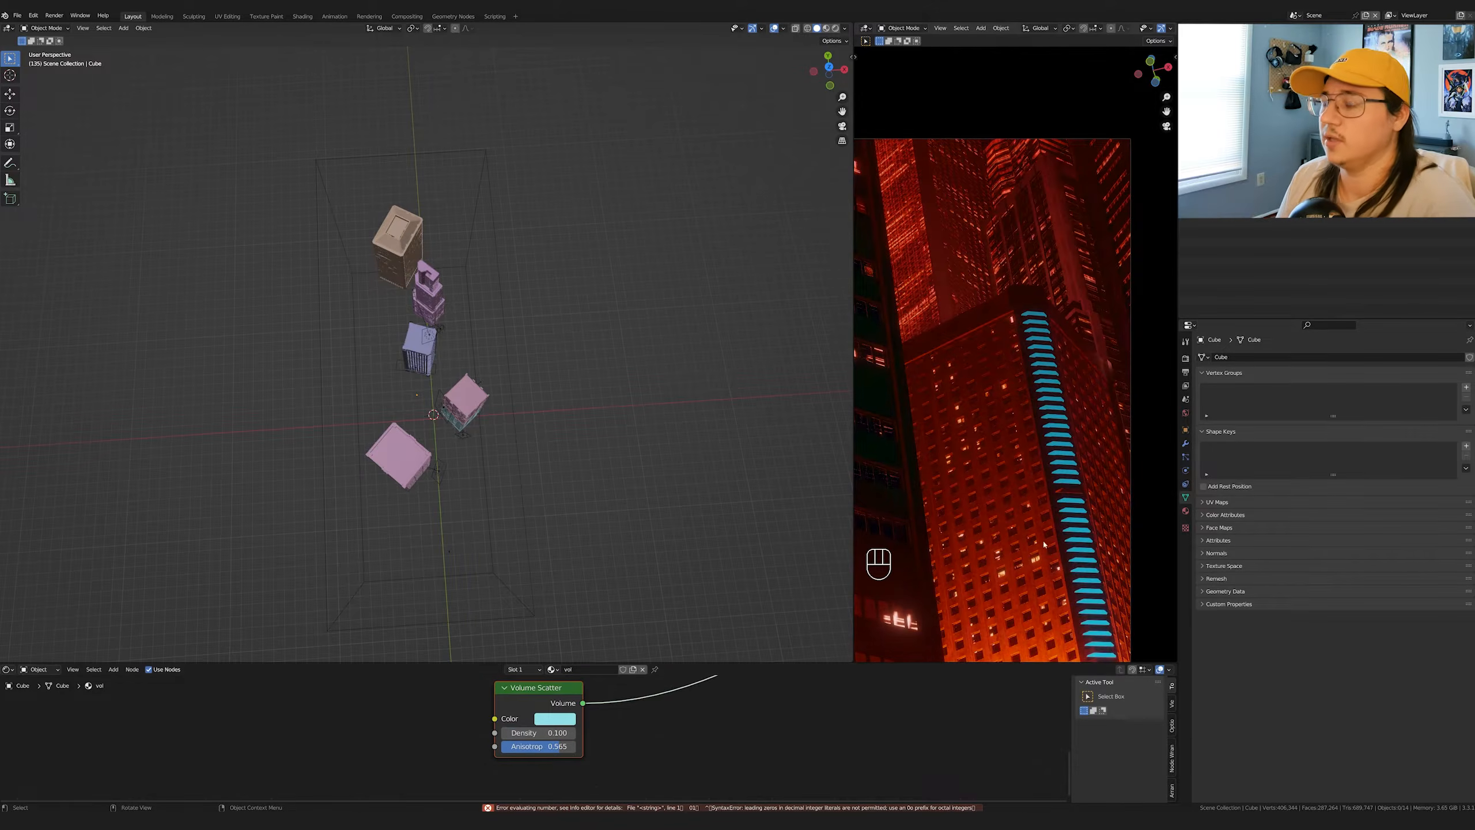
key("space")
left_click(1185, 357)
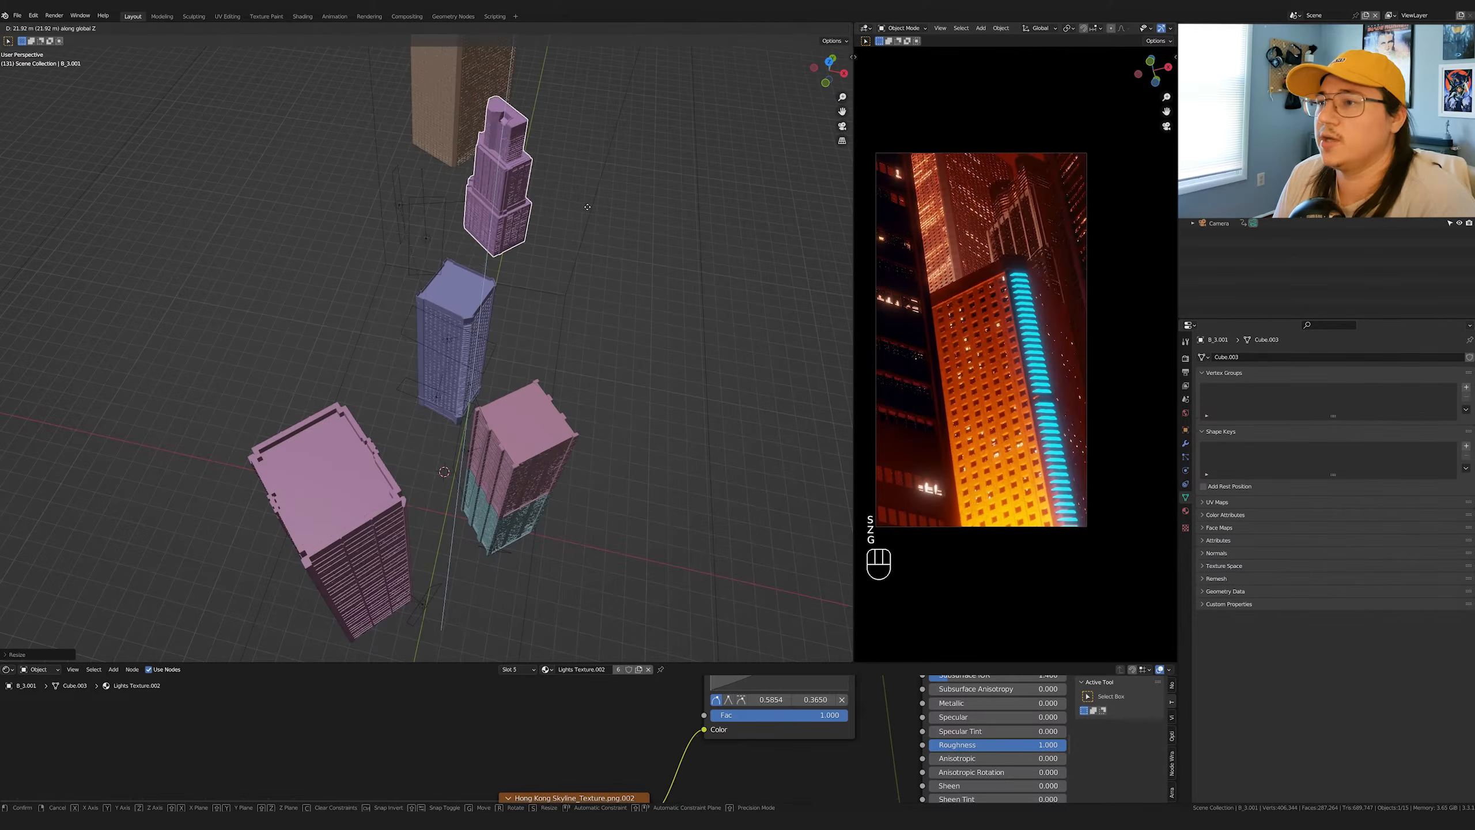
- Rotate the B_3.001 tower about Z, lower it about 24 m, and play the animation
key("r")
key("z")
key("g")
key("z")
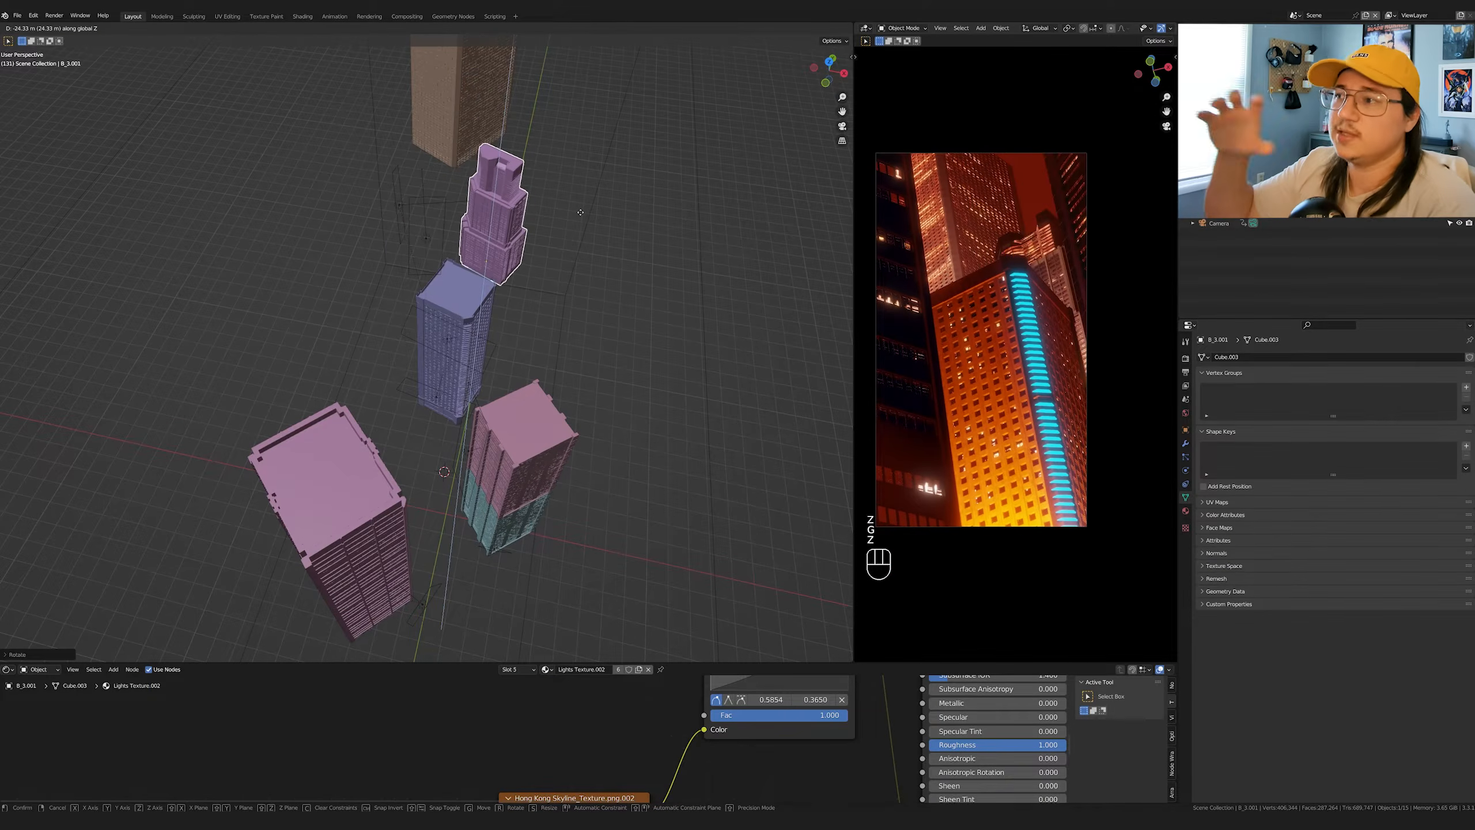
left_click(589, 235)
key("space")
key("space")
- Stack two linked duplicates of the B_3.001 tower above it along Z
key("alt+d")
key("z")
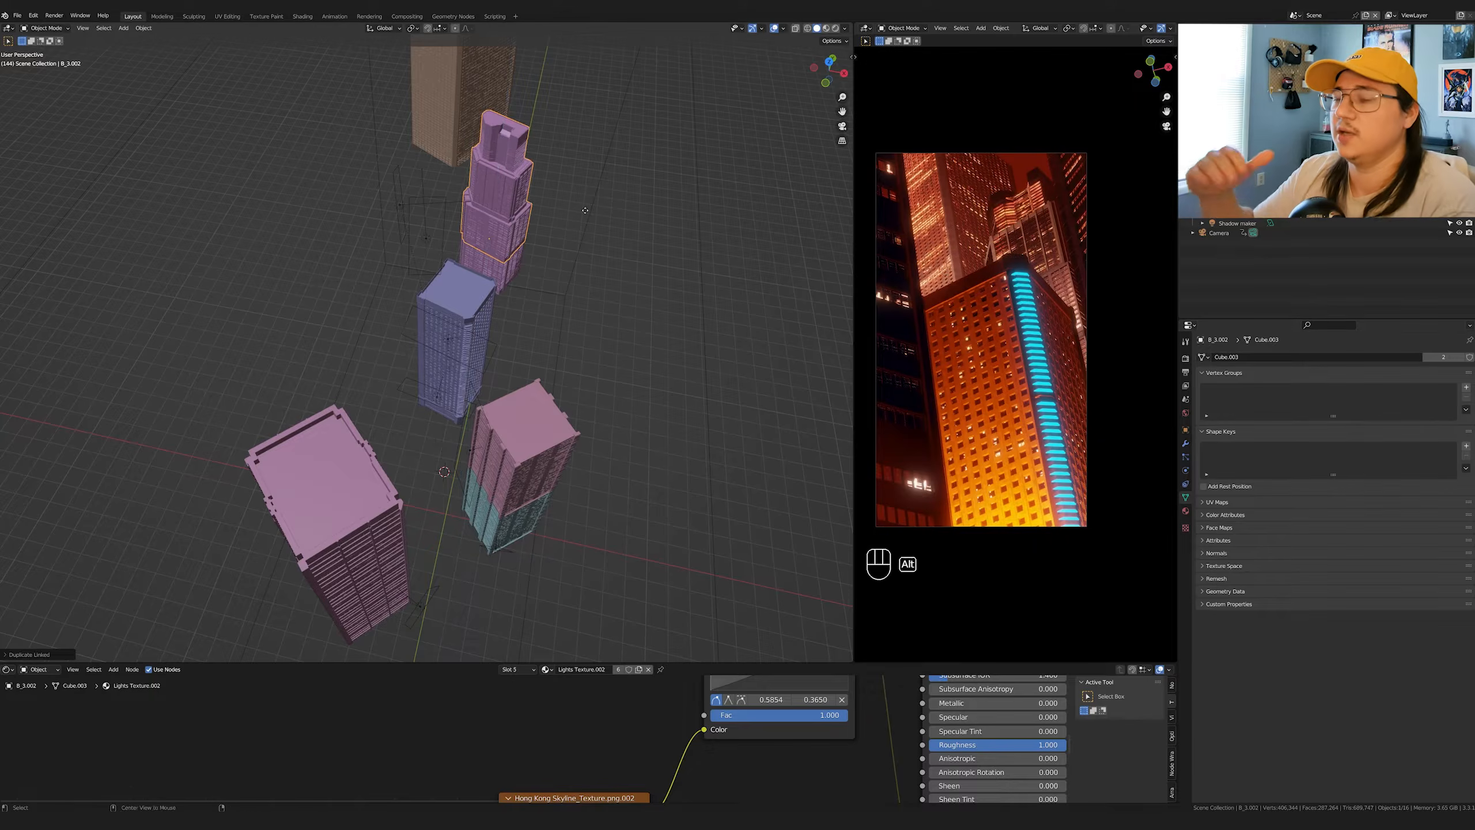
key("alt+d")
key("z")
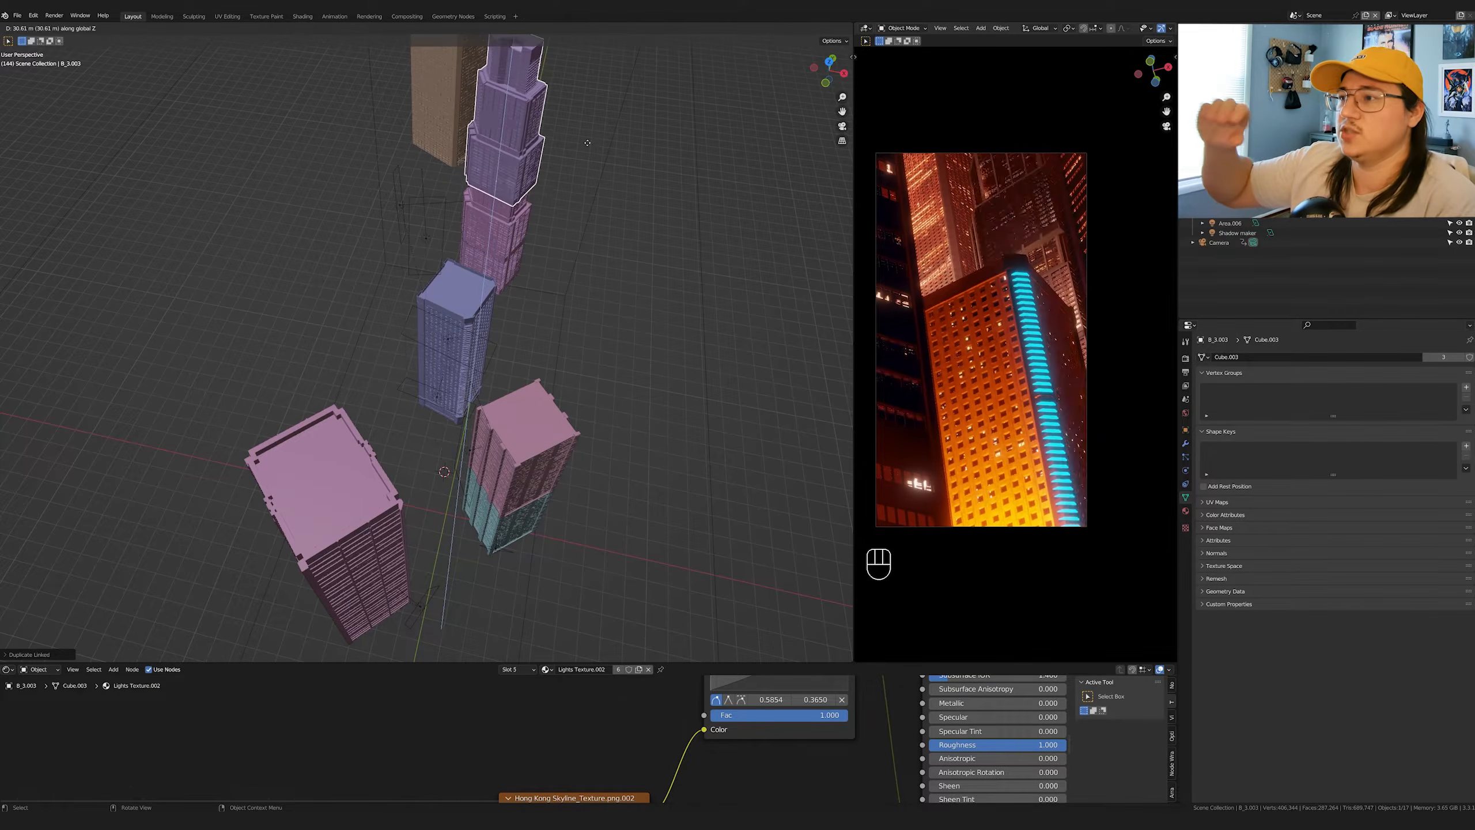
- Select all three stacked tower segments and lower them together slightly along Z
left_click(528, 224, "shift")
left_click(525, 162, "shift")
key("g")
key("z")
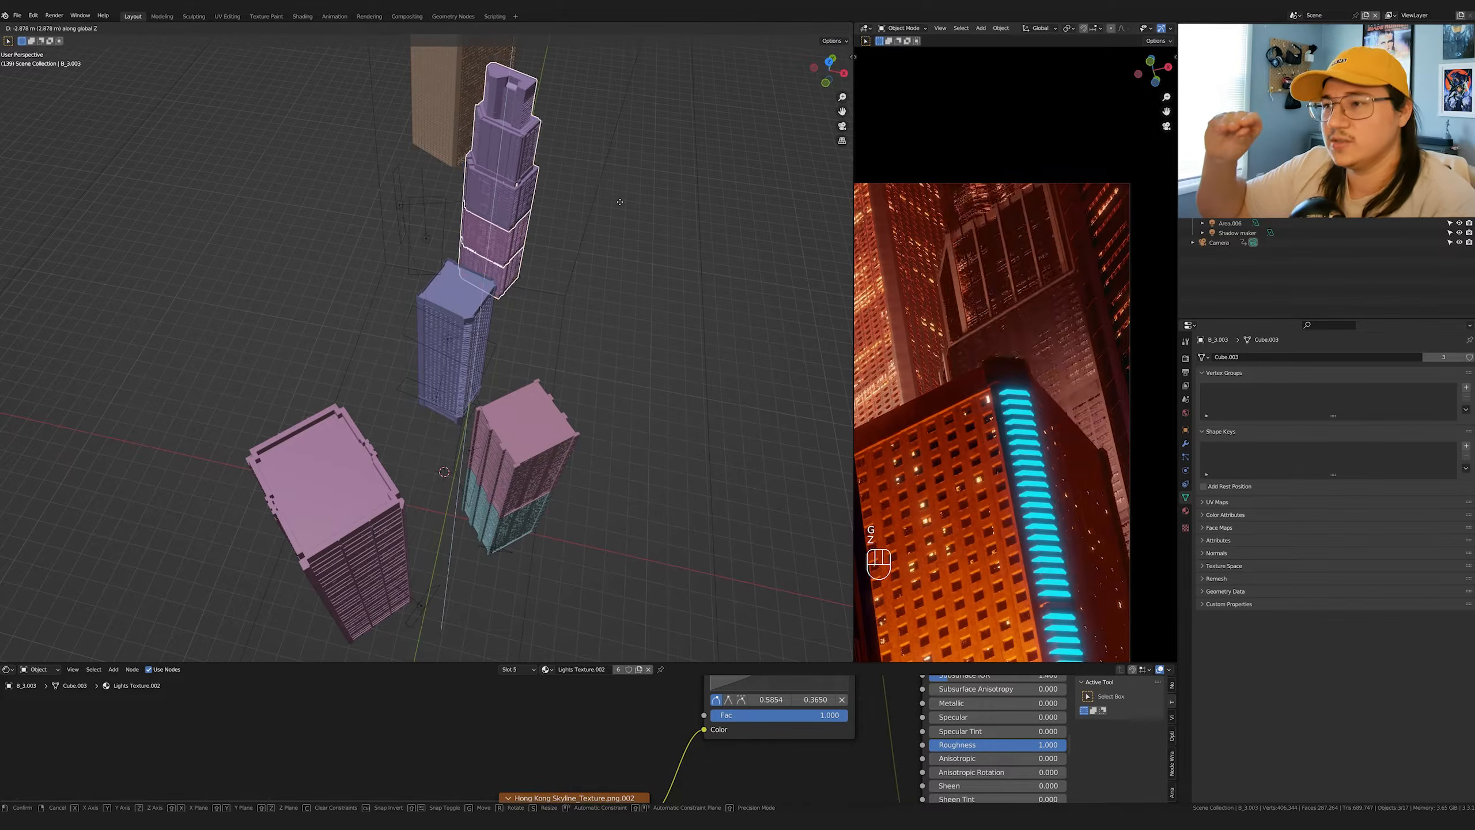
left_click(621, 208)
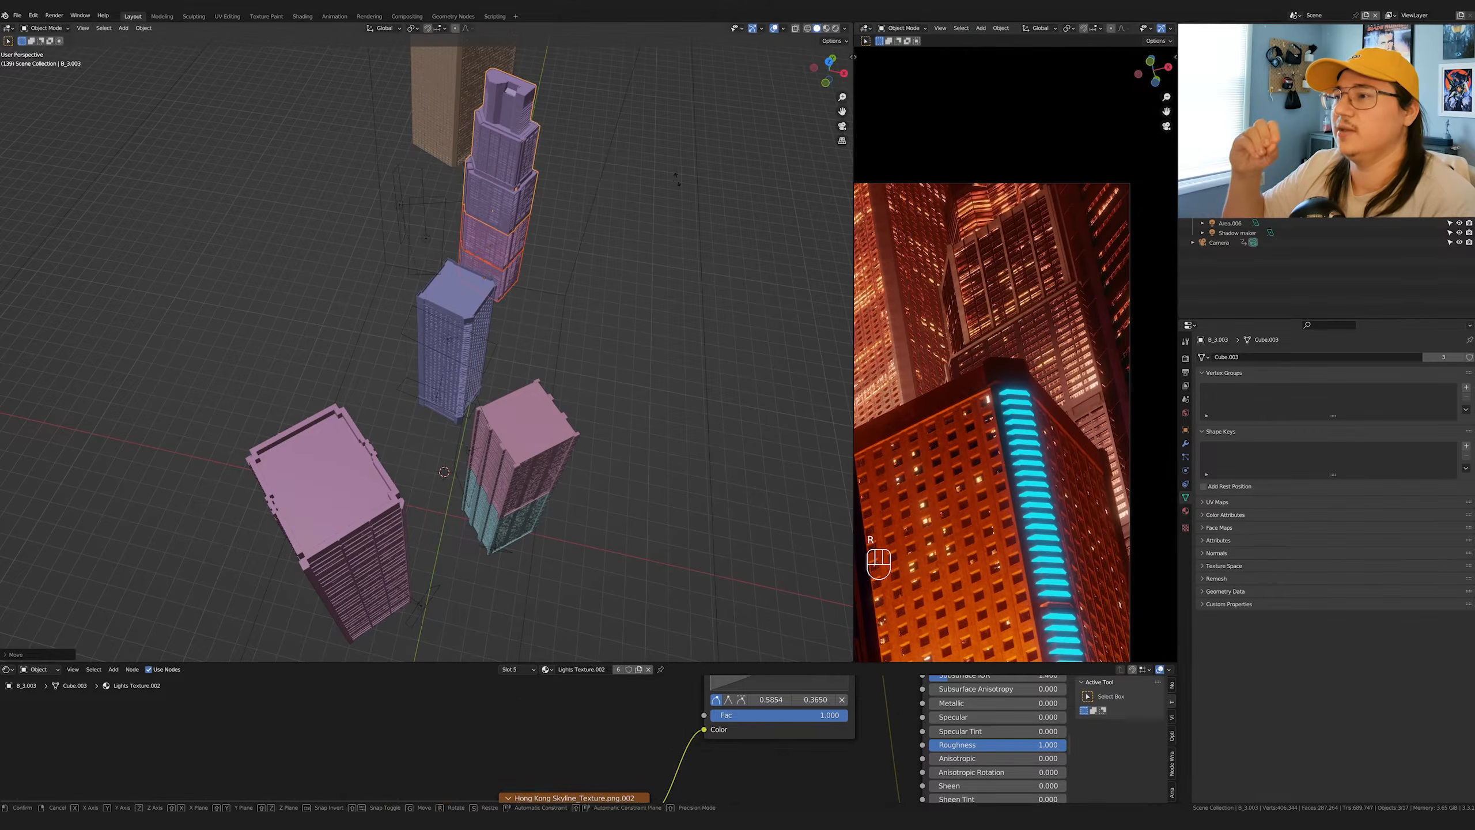
- Rotate the stacked tower about Z, shift it horizontally, and play the animation to check its framing
key("z")
left_click(609, 184)
key("g")
key("shift+z")
left_click(623, 189)
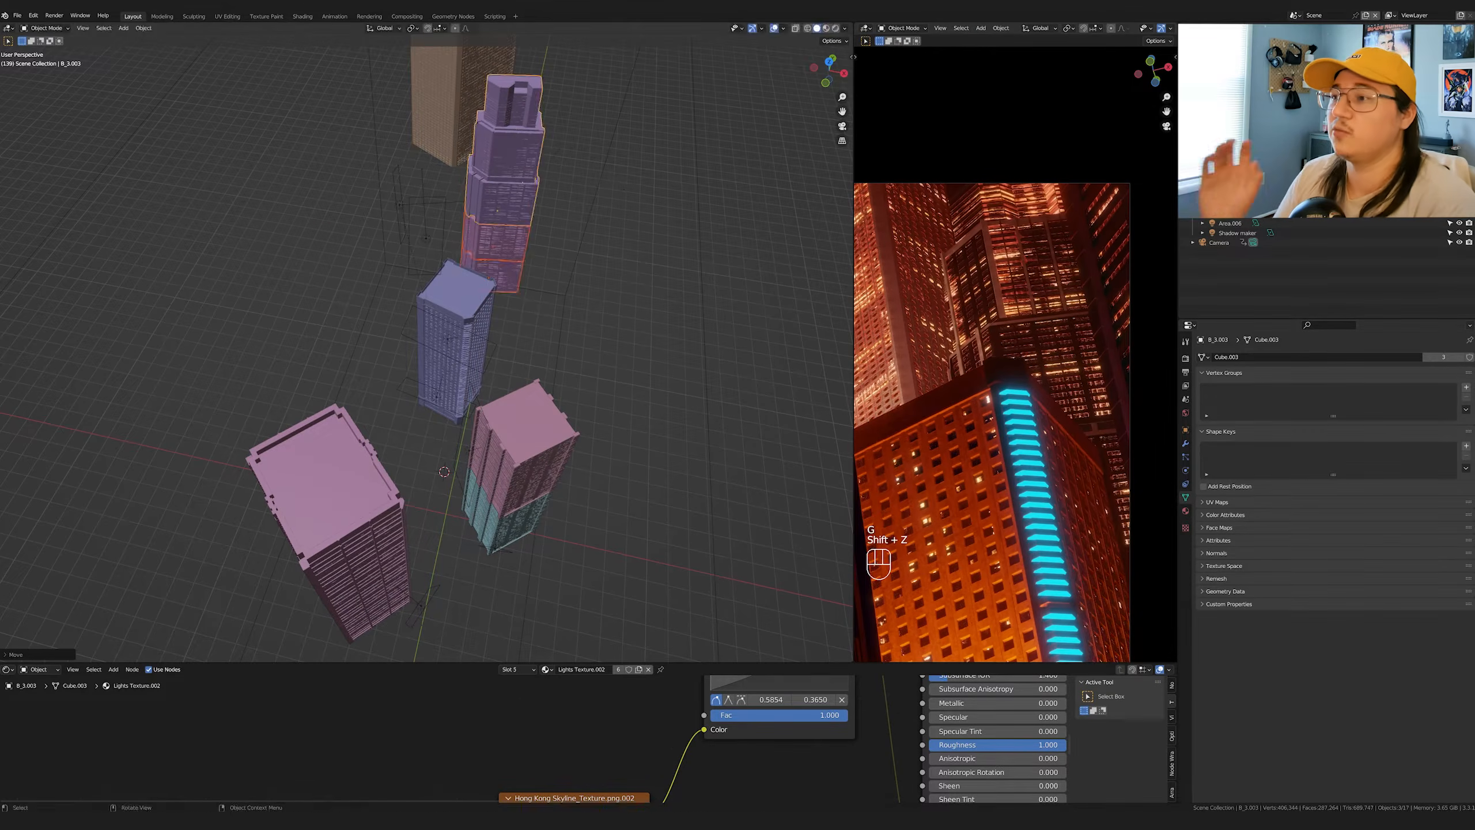
key("space")
key("space")
key("space")
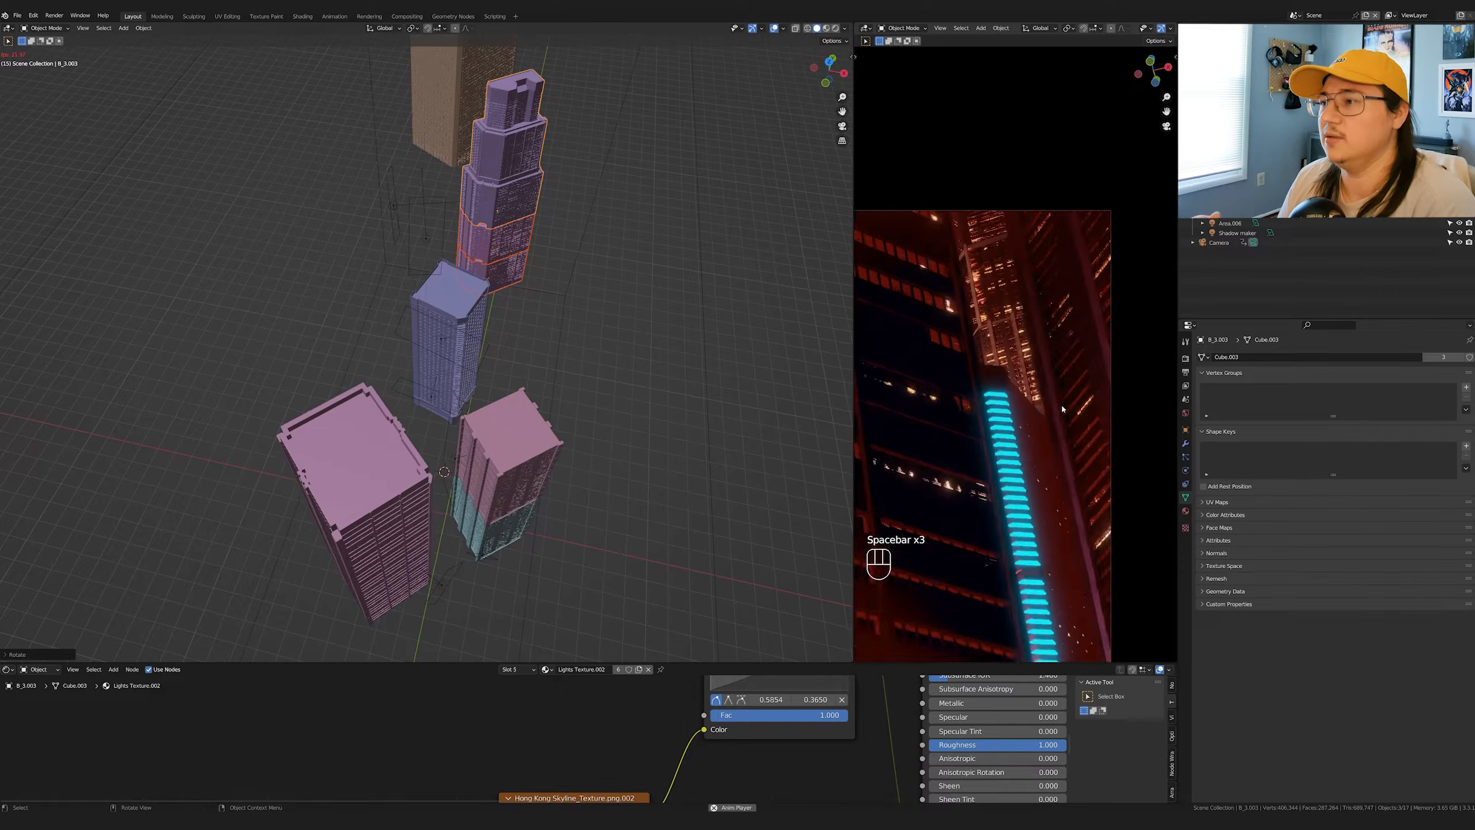
- Rotate the stacked tower about Z again during playback and fine-tune its angle behind the middle tower
key("r")
key("z")
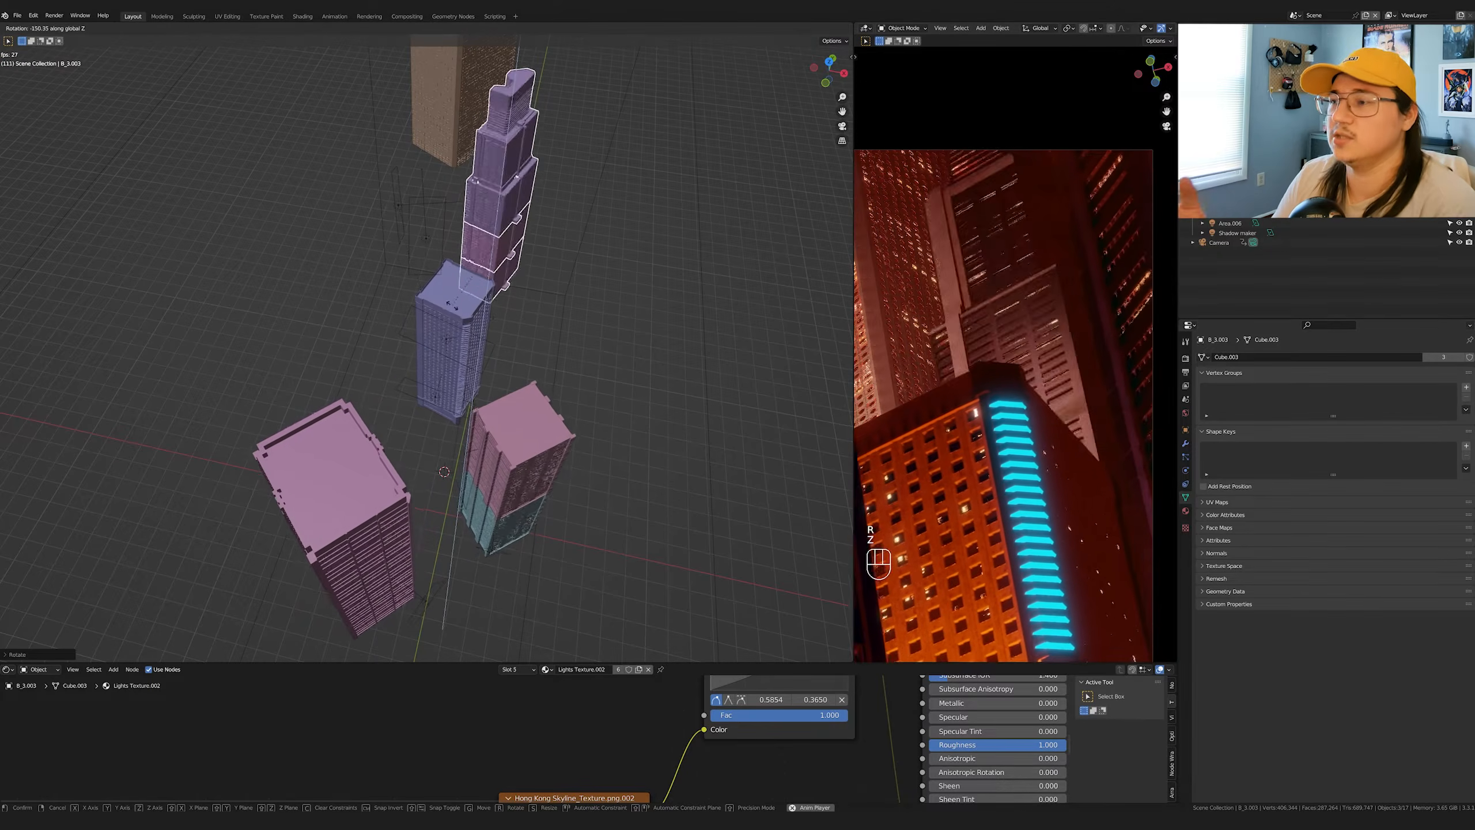
left_click(621, 292)
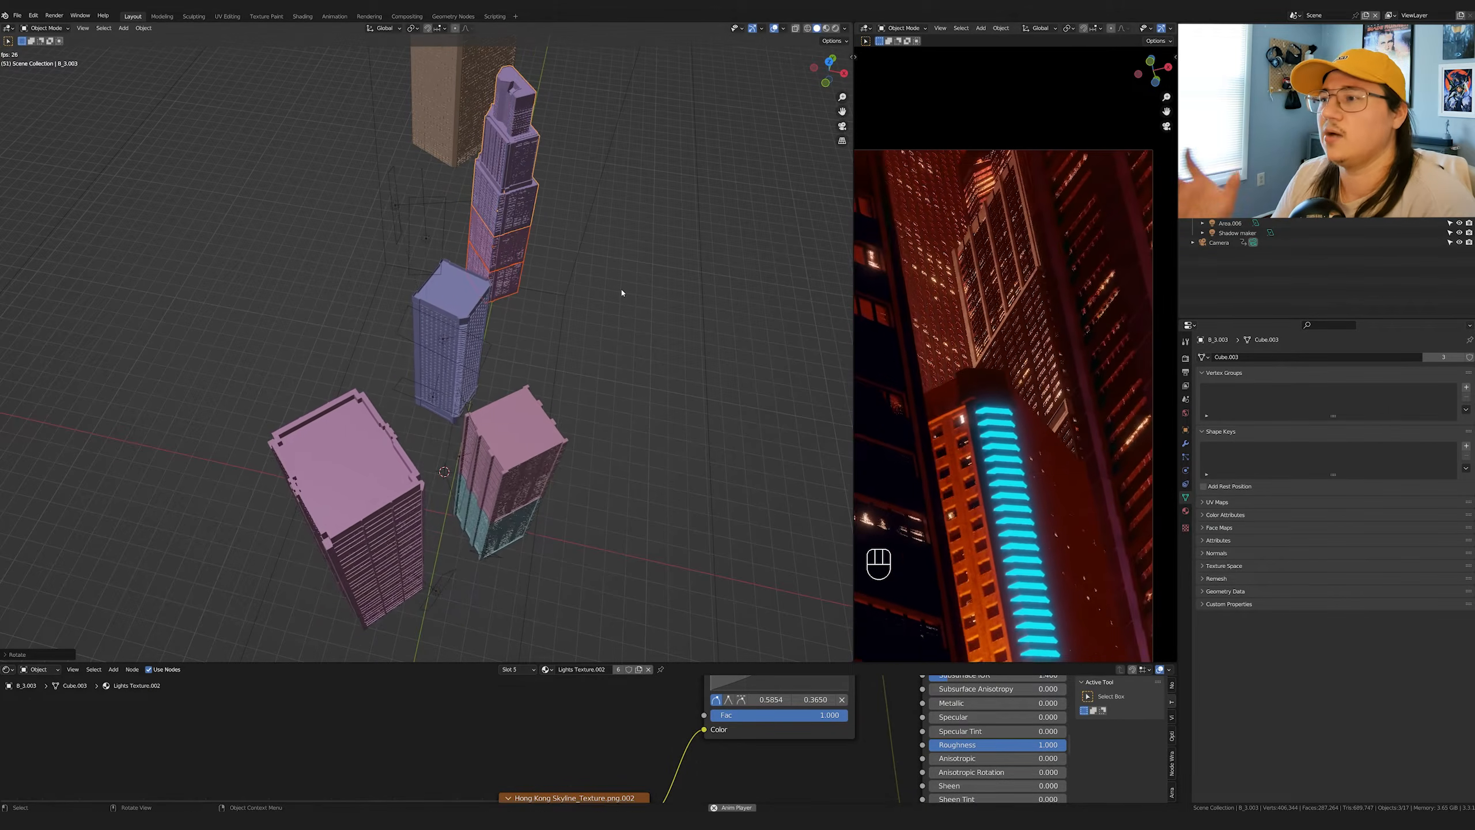
key("r")
key("z")
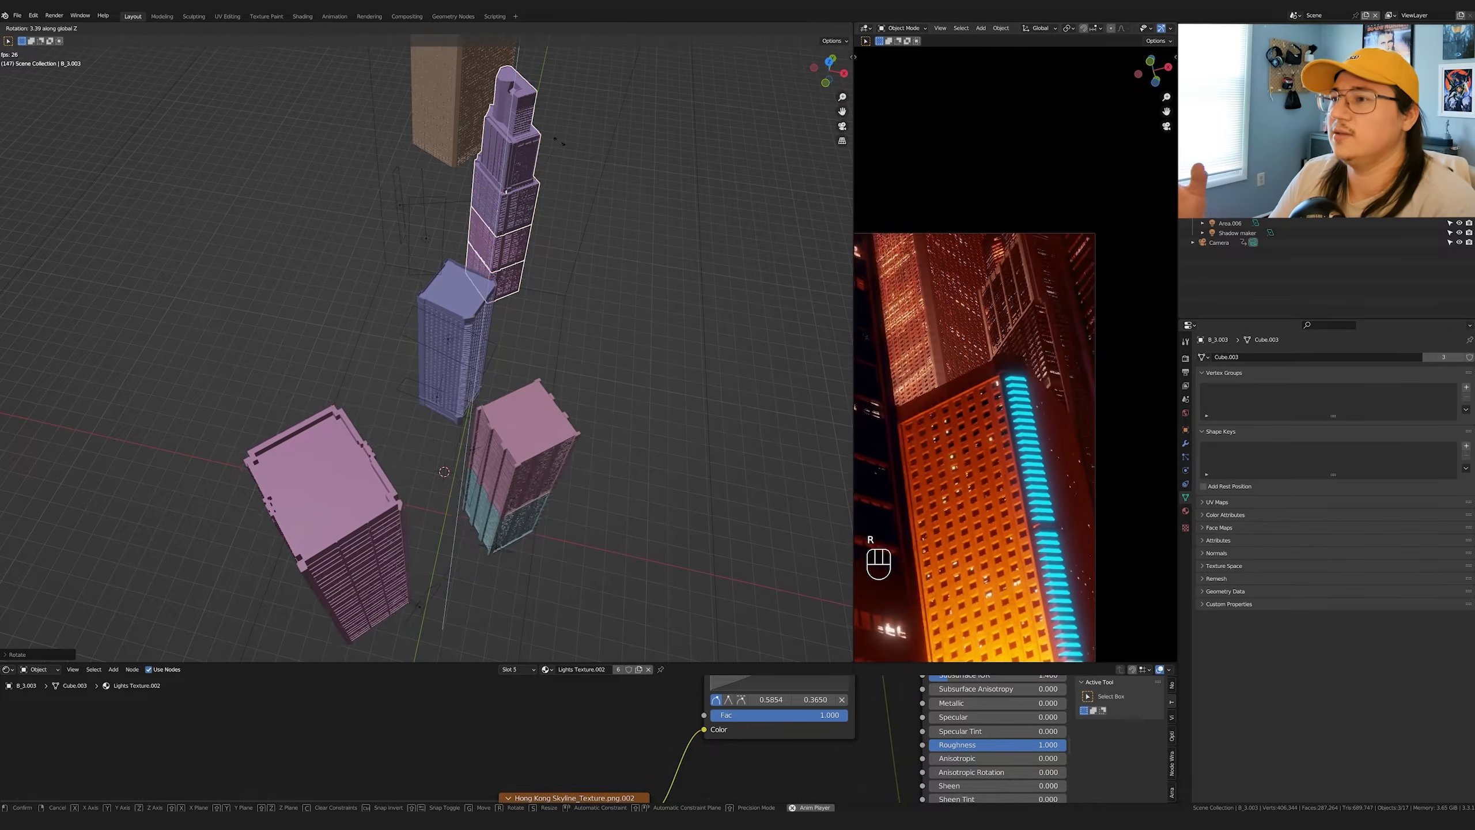
left_click(998, 360)
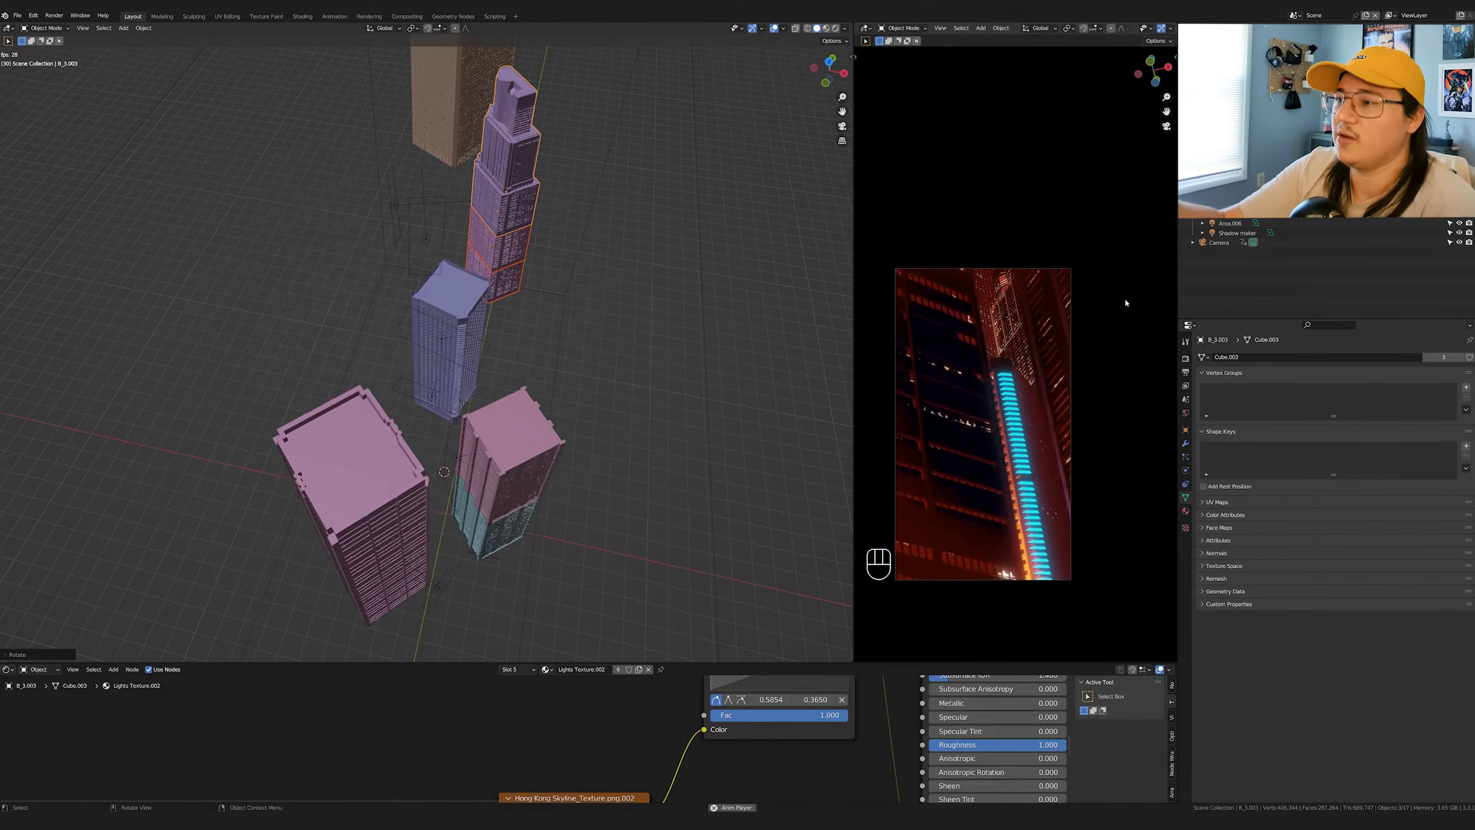
- Select the middle tower B_2.001 and switch the lower editor to the Timeline to show its keyframes
left_click(467, 356)
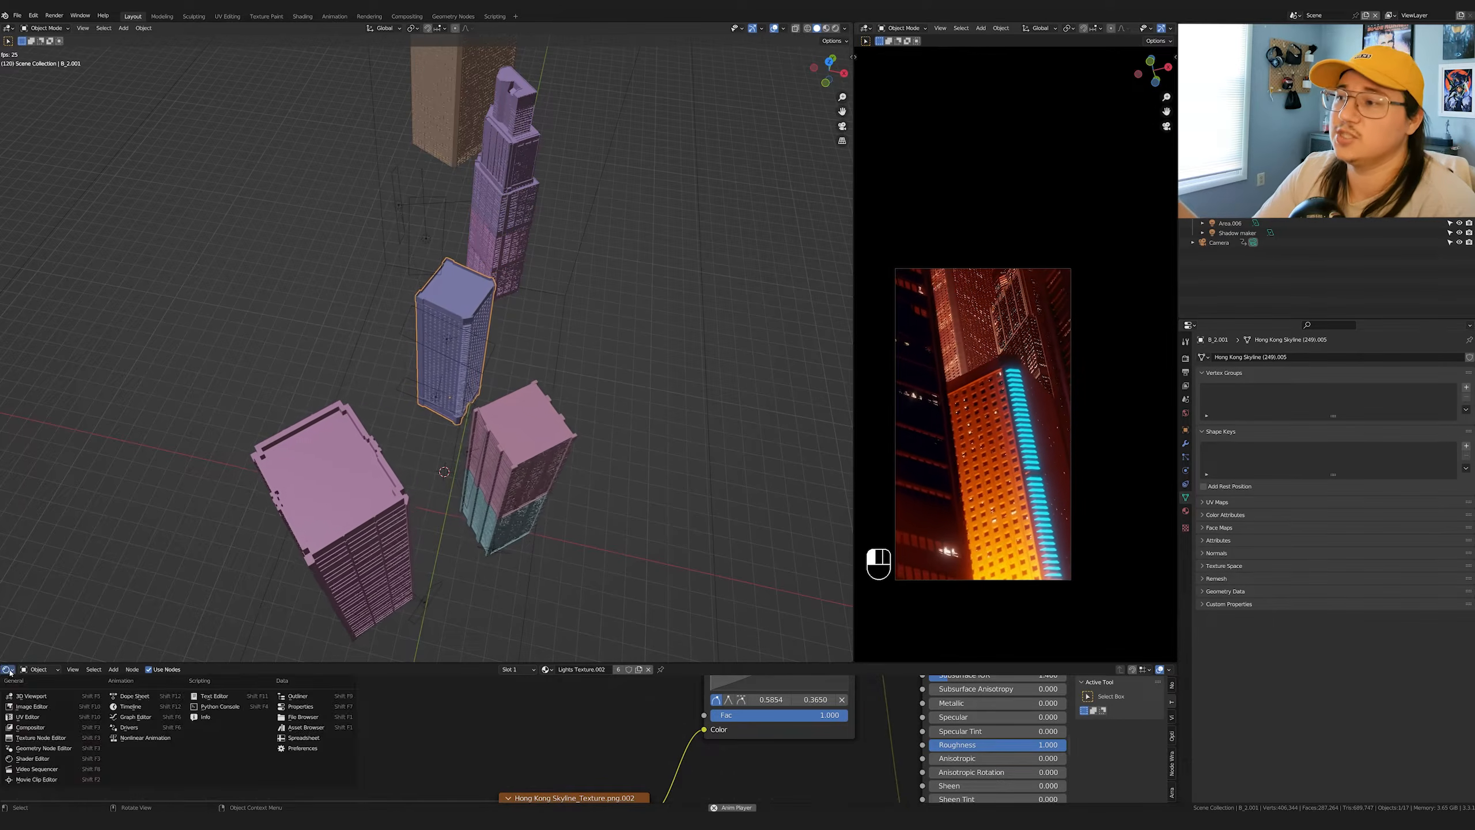
left_click(7, 669)
left_click(130, 706)
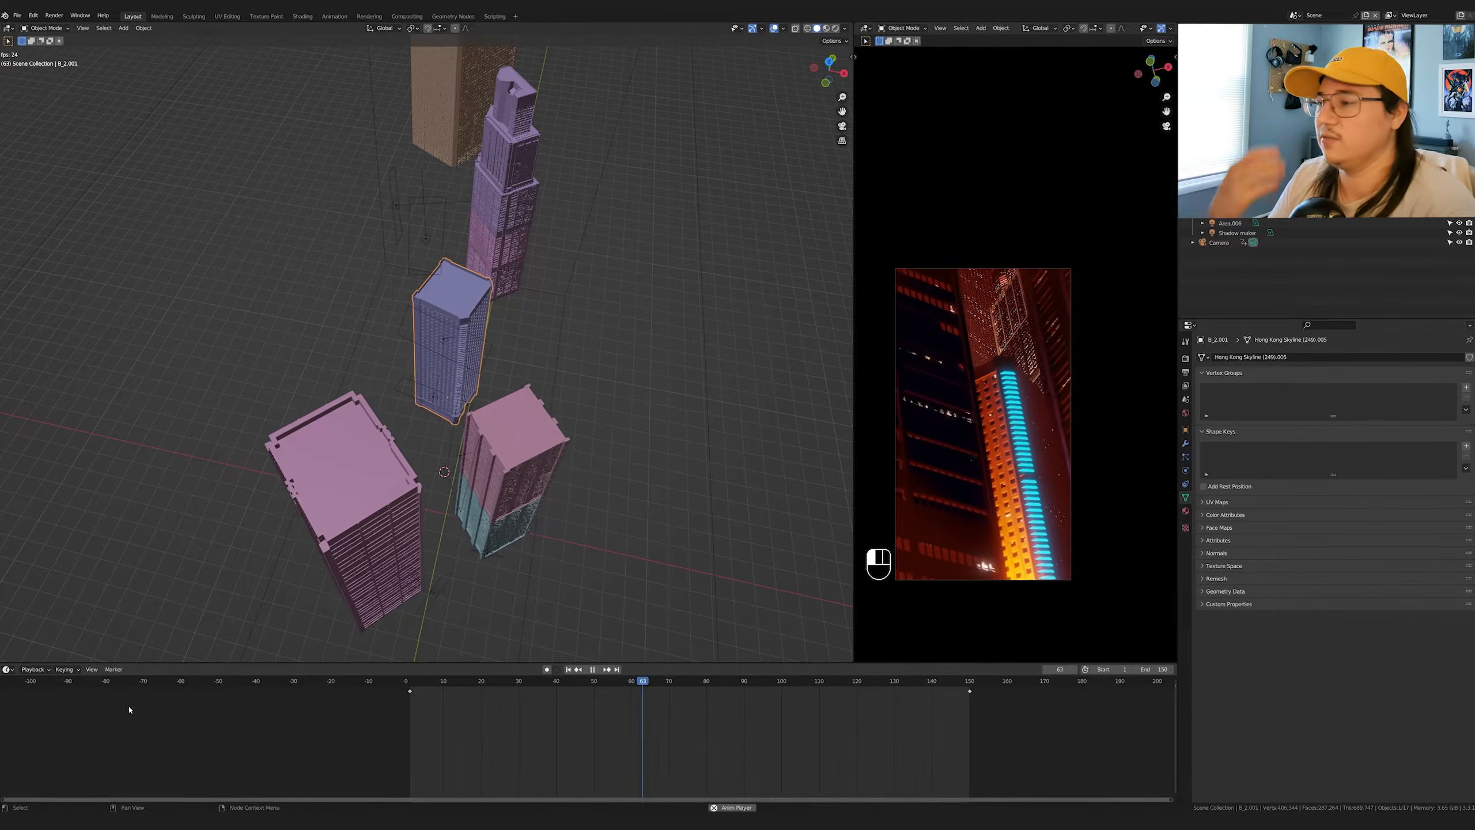
scroll(777, 718, "down", 1)
scroll(1060, 465, "up", 2)
middle_click_drag(1084, 495, 1113, 400, "shift")
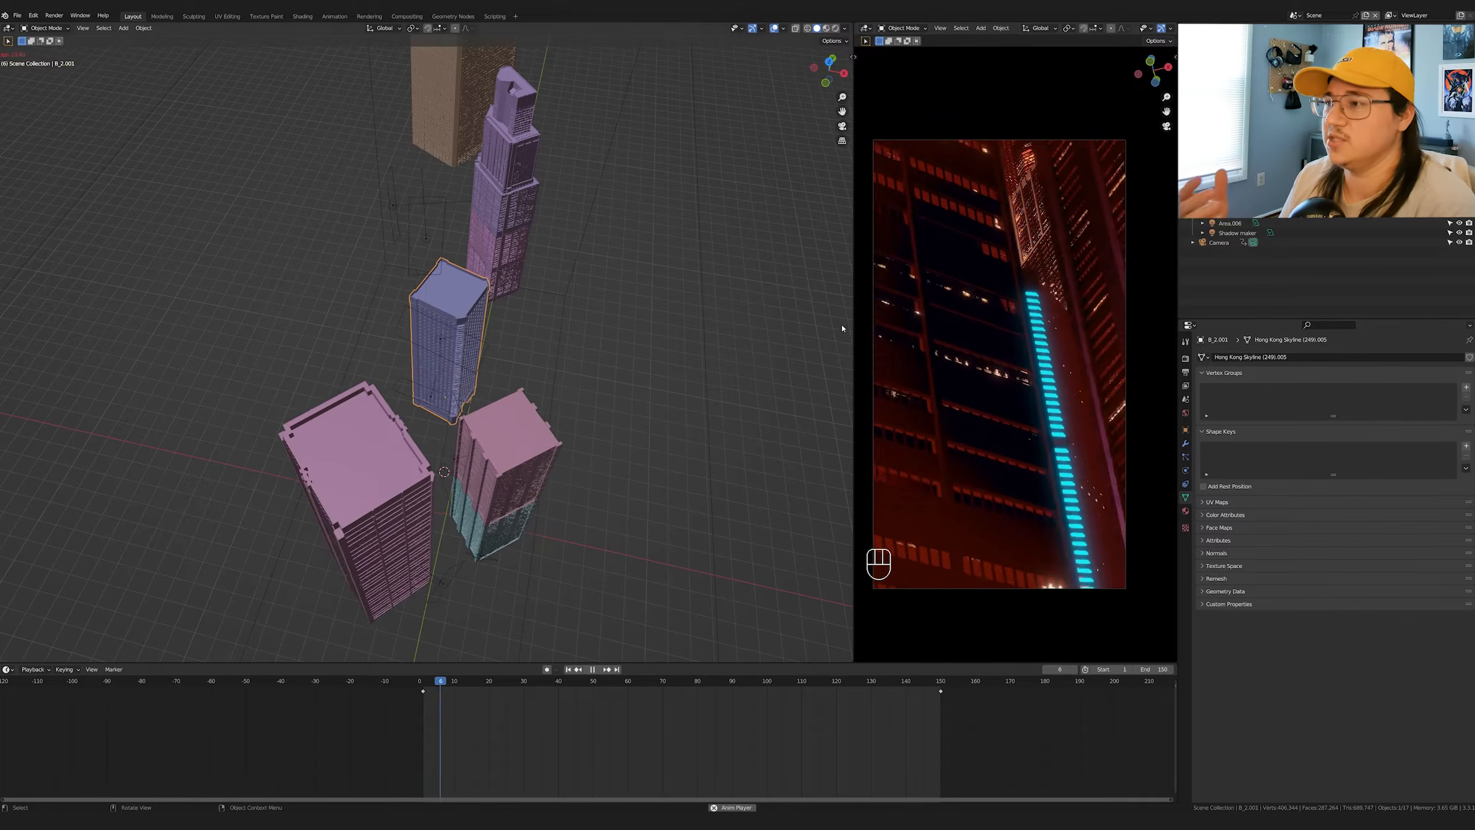
middle_click_drag(837, 747, 718, 735)
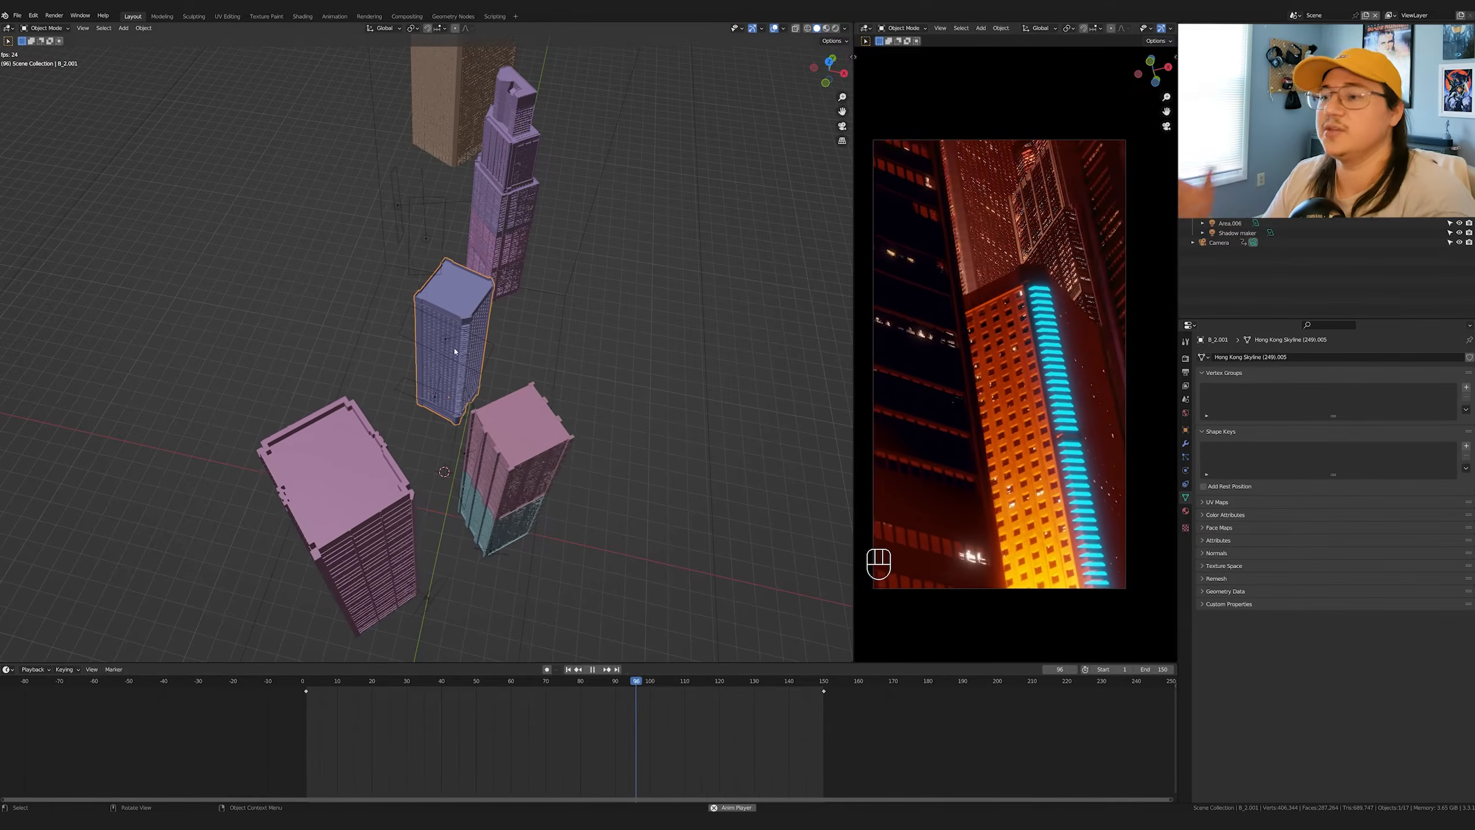
- Stop playback, go to the middle tower's next keyframe, rotate the tower about Z, and replay the animation
key("g")
right_click(537, 290)
key("space")
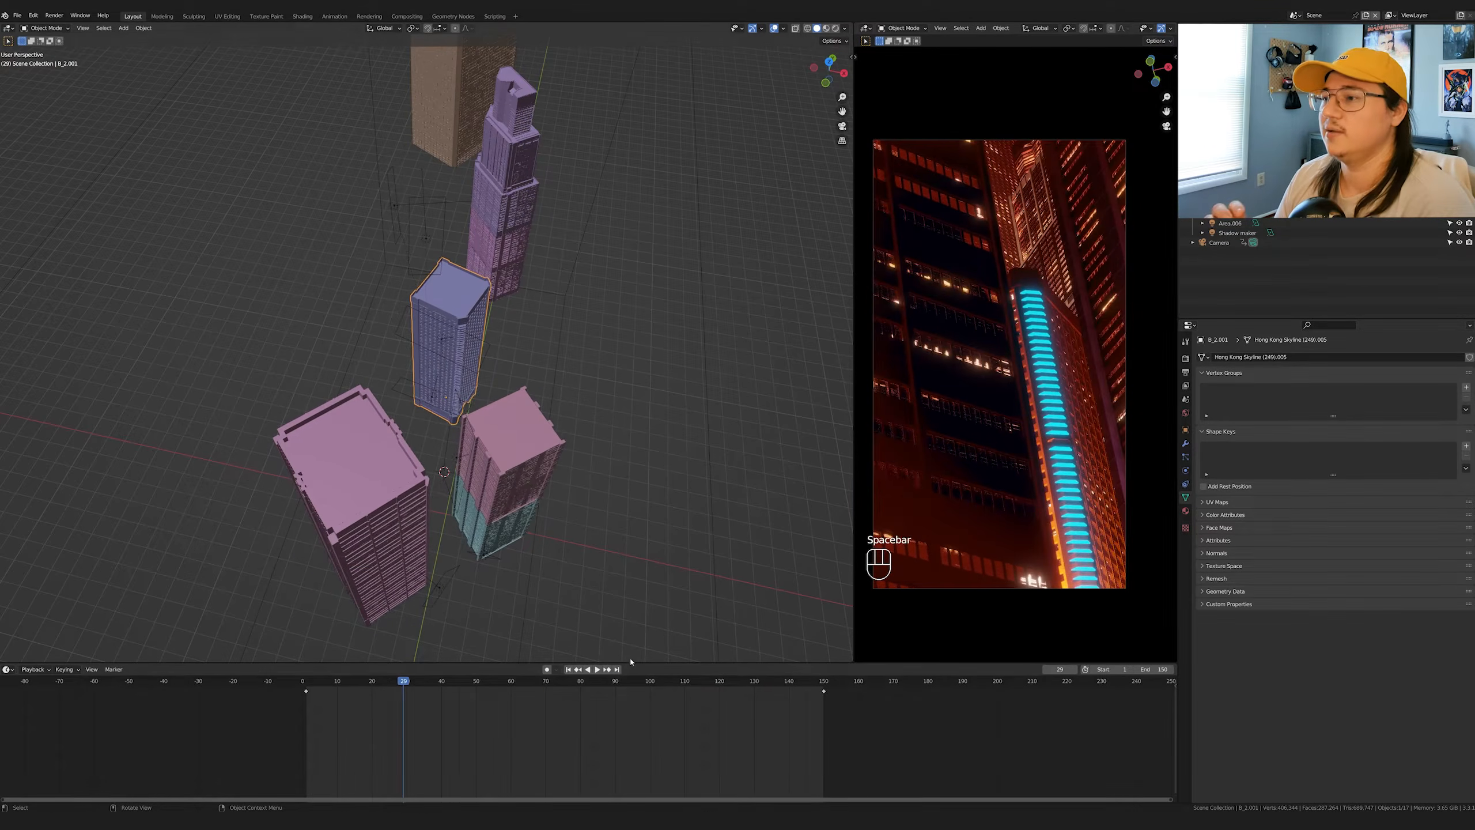
left_click(607, 669)
key("r")
key("z")
left_click(625, 479)
key("space")
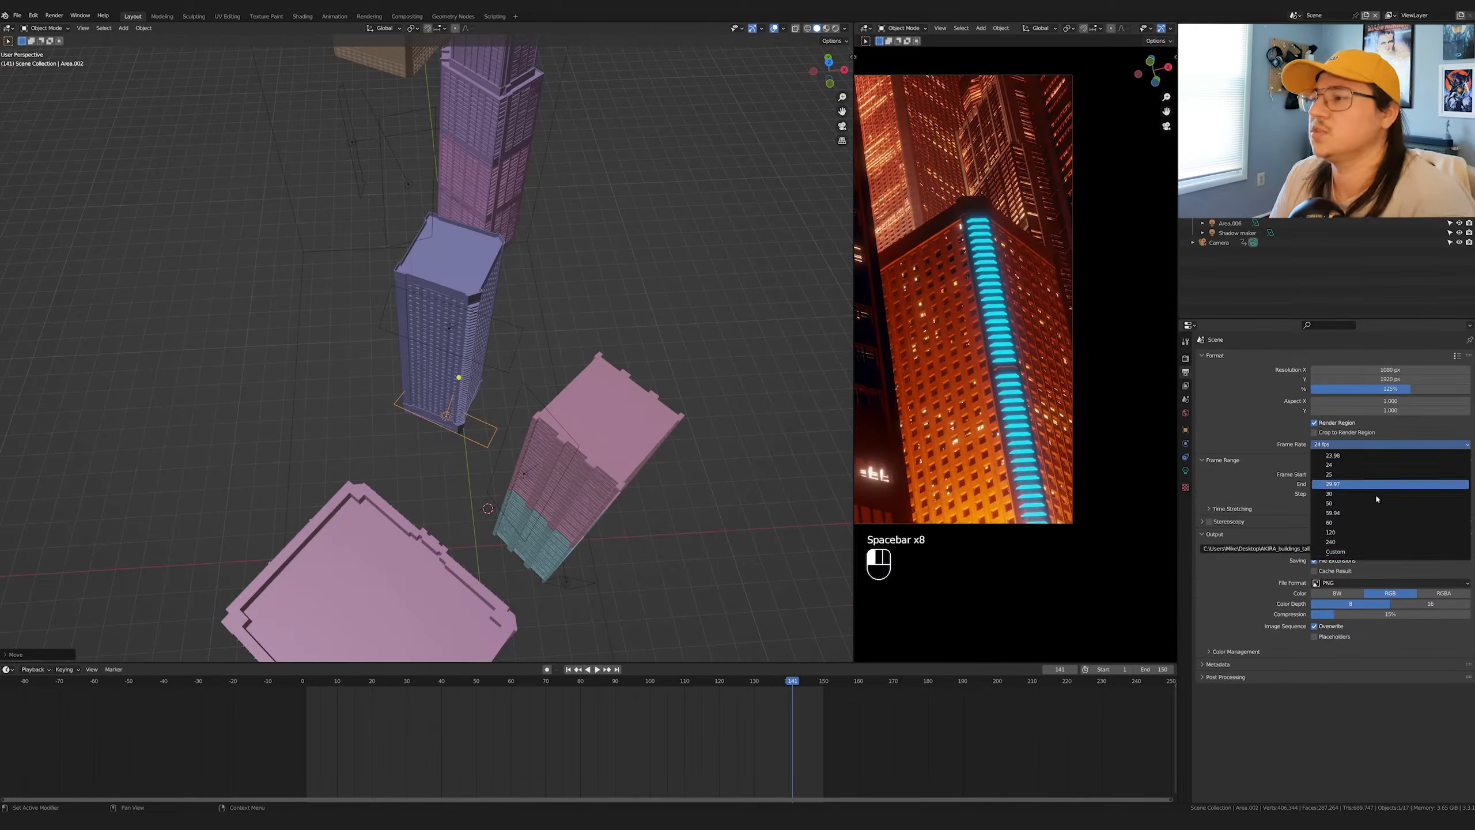
- Set a custom output frame rate of 15 fps and play the animation
left_click(1372, 553)
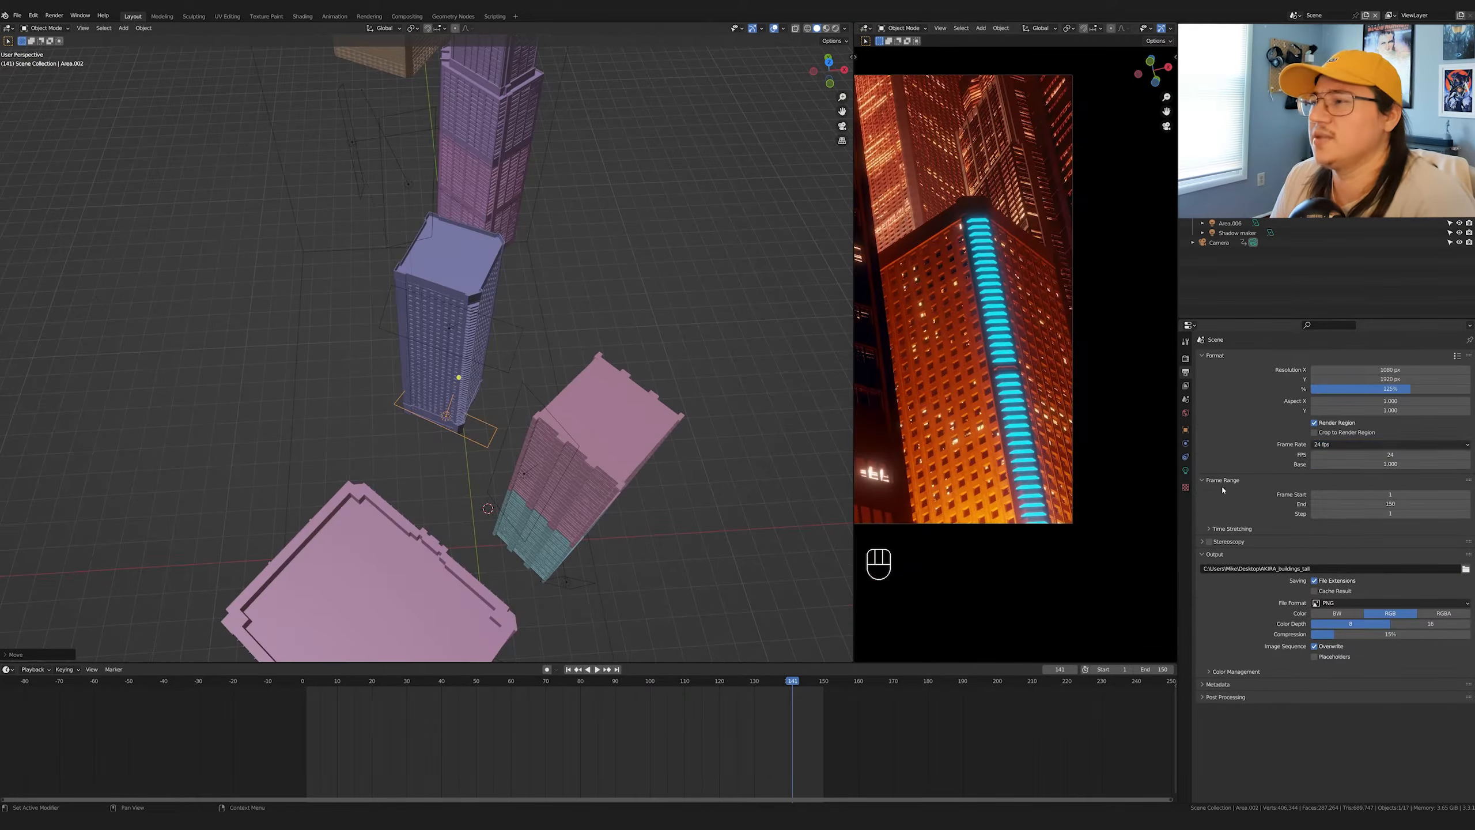
type("15")
key("Return")
key("space")
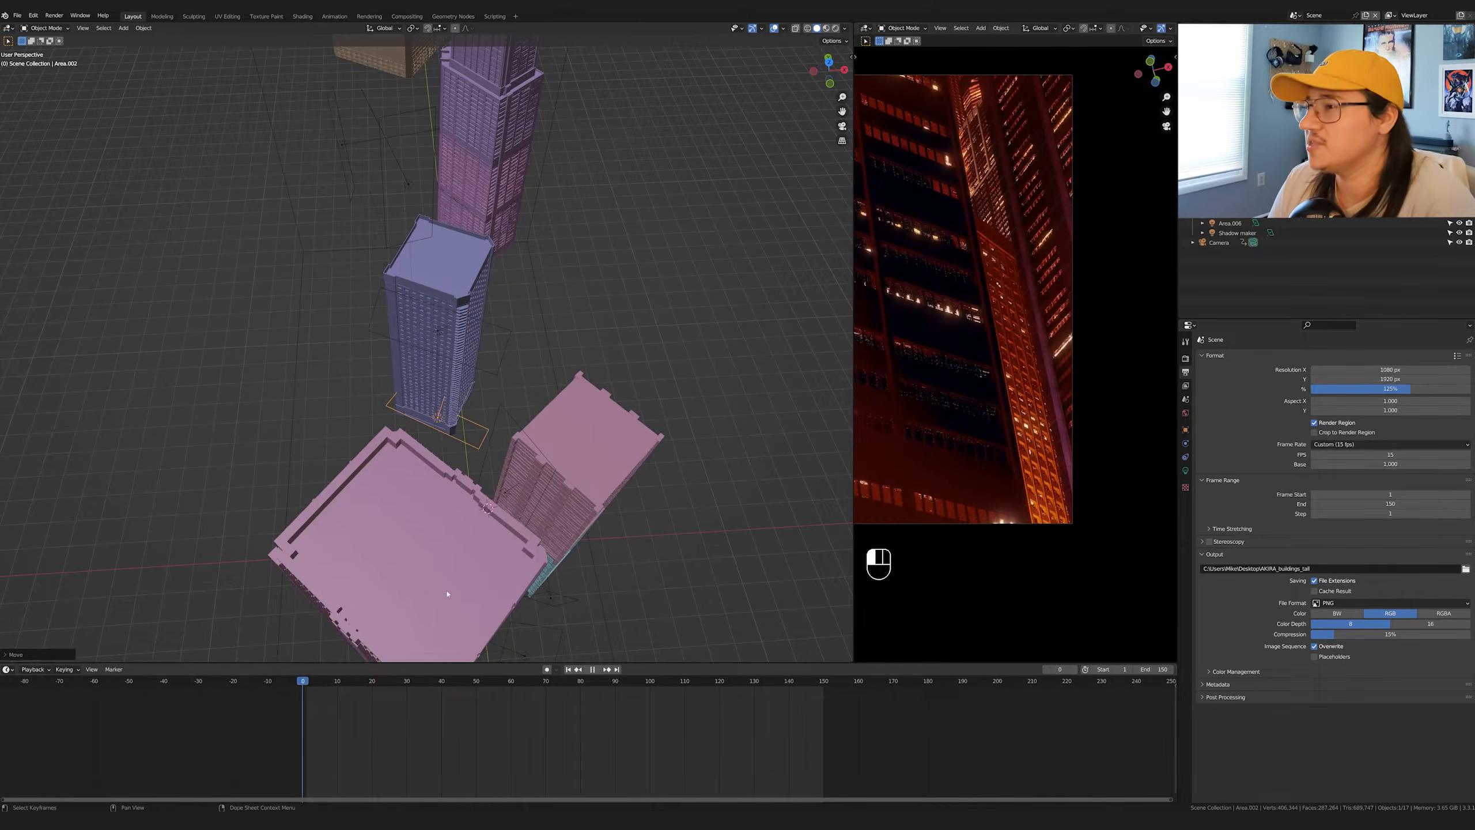
- Maximize the camera viewport and center the camera frame to review the animation playback
key("ctrl+space")
key("Home")
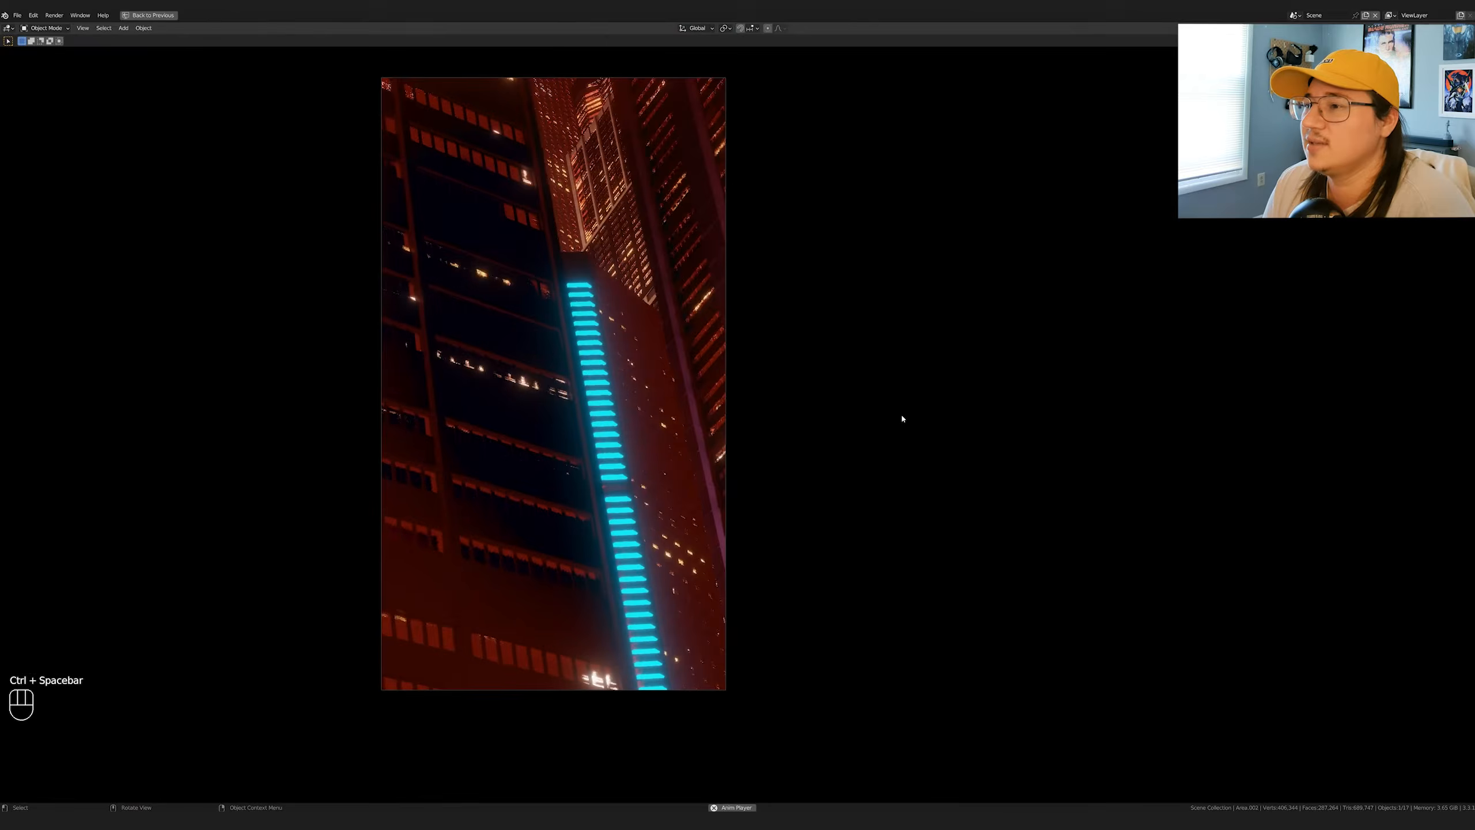
scroll(864, 409, "up", 3)
scroll(850, 408, "down", 1)
middle_click_drag(850, 409, 1030, 438, "shift")
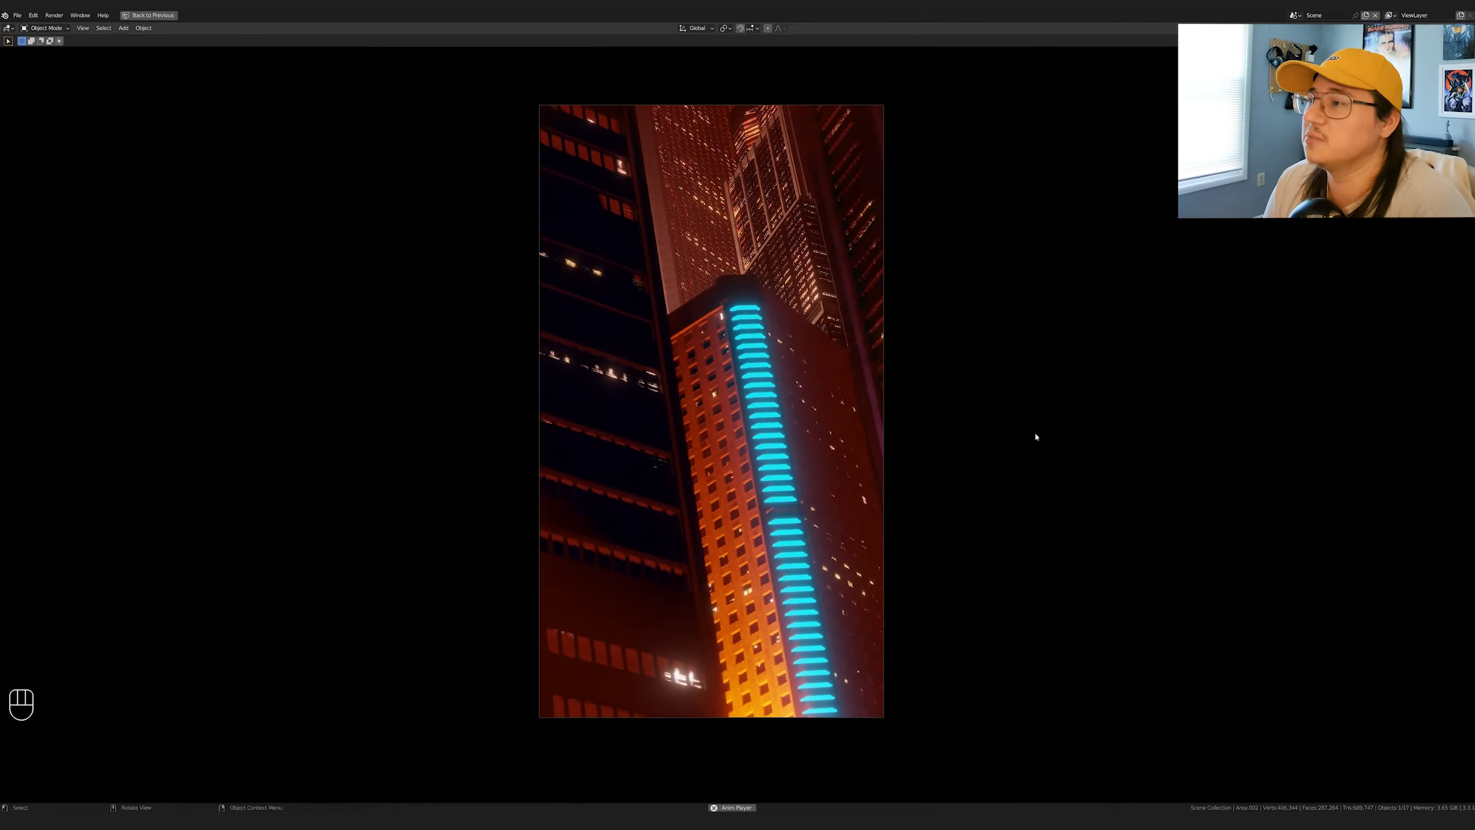
- Return to the full layout, clear the lamp pole row's rotation, and adjust its height and its orientation about Z
key("ctrl+space")
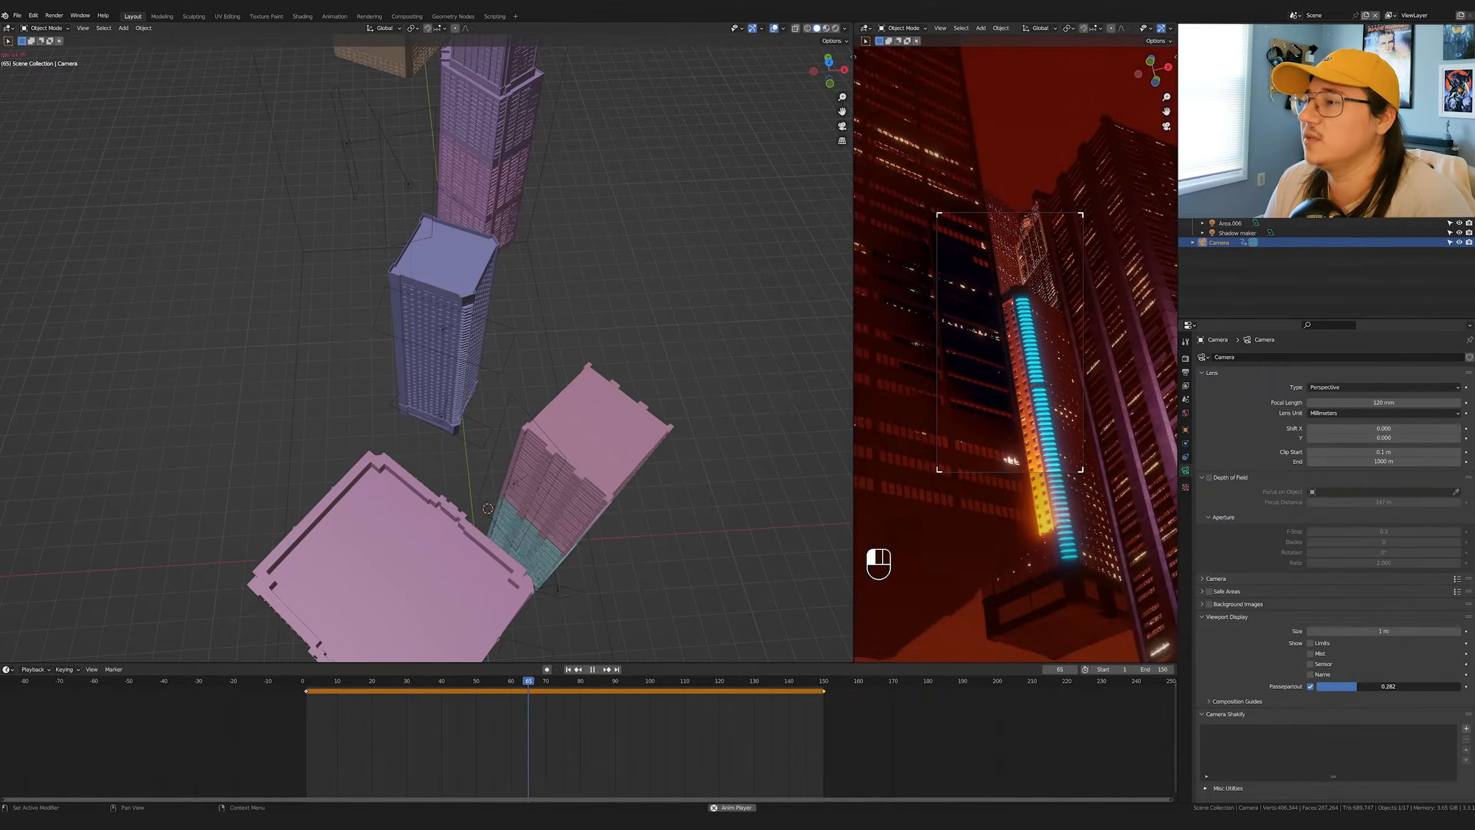
key("alt+r")
key("g")
key("z")
left_click(588, 517)
key("r")
key("z")
left_click(523, 593)
- Move the lamp pole row horizontally and lower it about 7.9 m to place a lamp inside the camera frame, and preview the animation briefly
key("g")
key("shift+z")
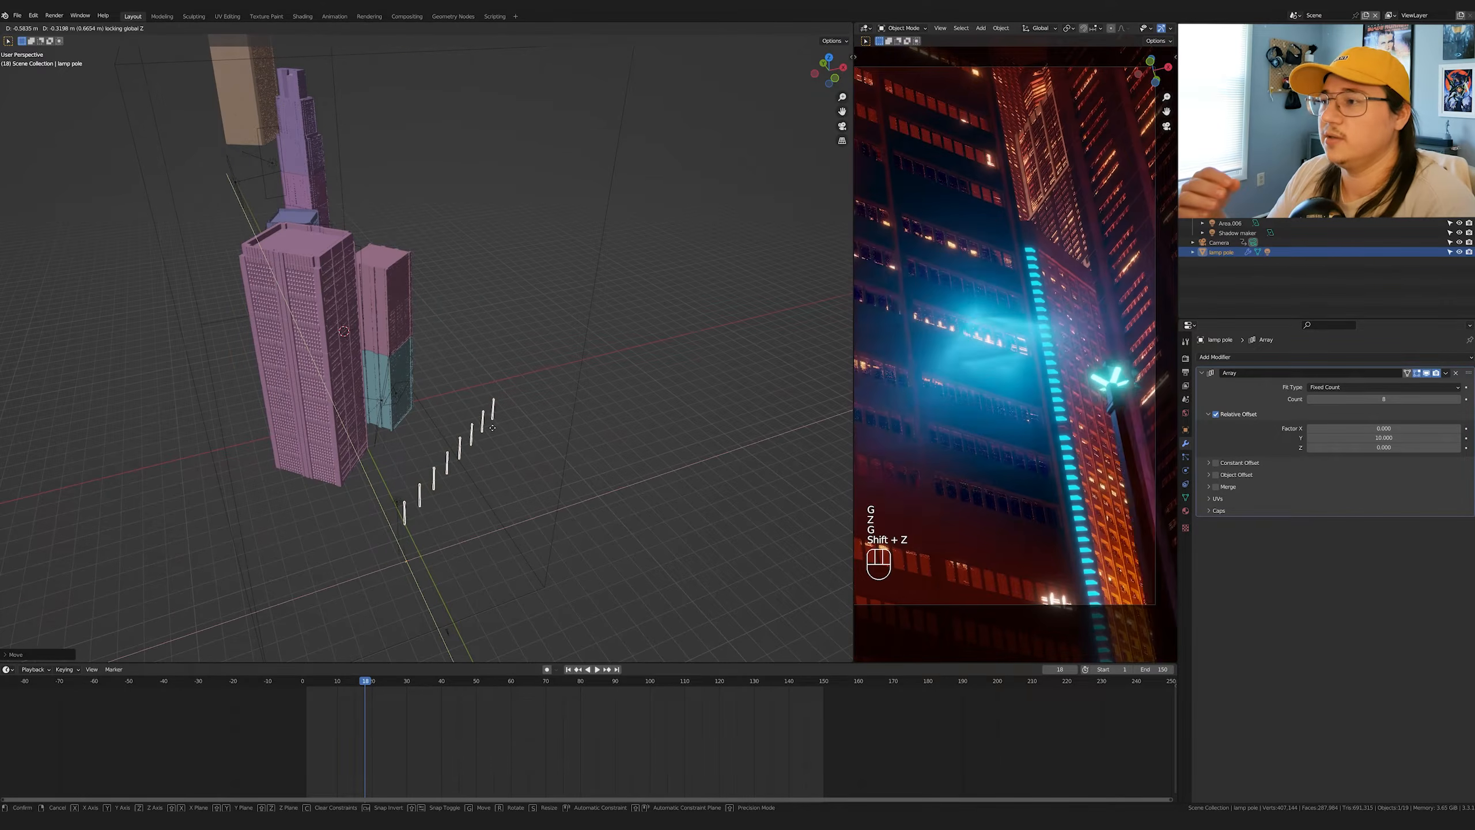
left_click(495, 445)
key("g")
key("z")
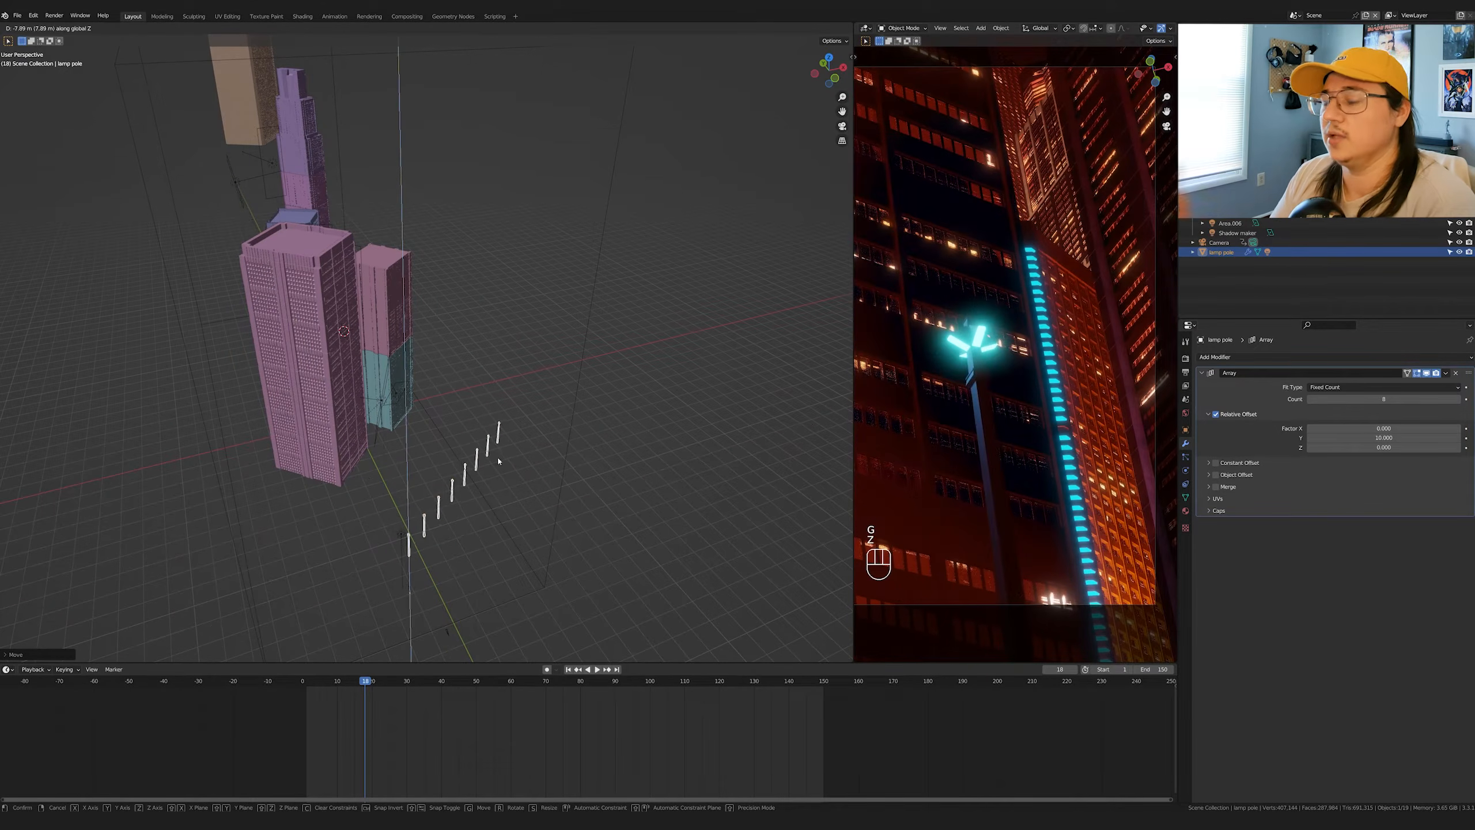
left_click(498, 459)
scroll(1039, 452, "down", 2)
key("space")
key("space")
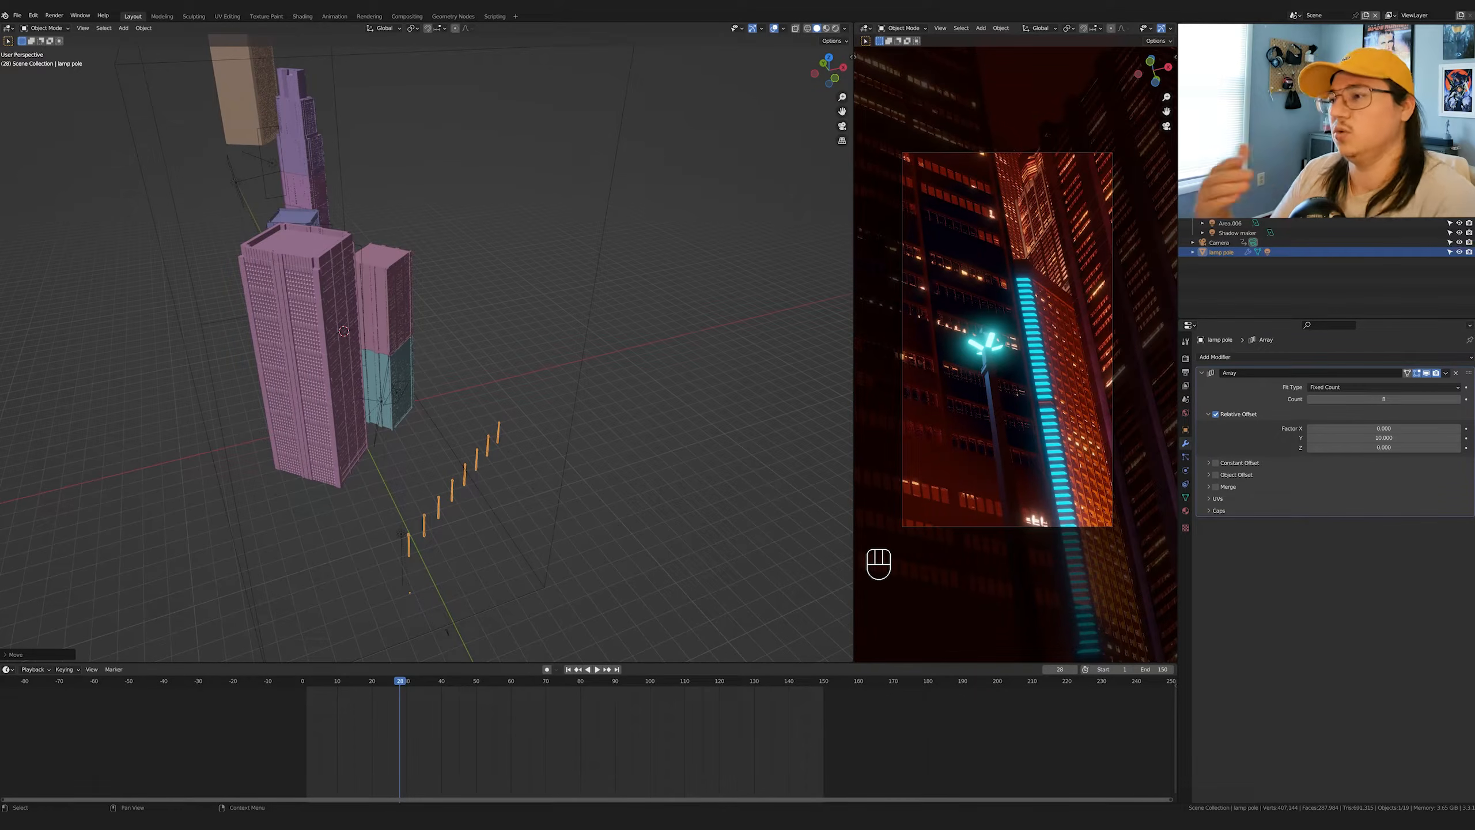
- Reposition the lamp pole row across the ground plane and adjust its height to place the glowing lamp beside the cyan-lit tower in the camera view
middle_click_drag(480, 481, 542, 419)
key("KP_Decimal")
scroll(542, 420, "down", 5)
key("g")
key("shift+z")
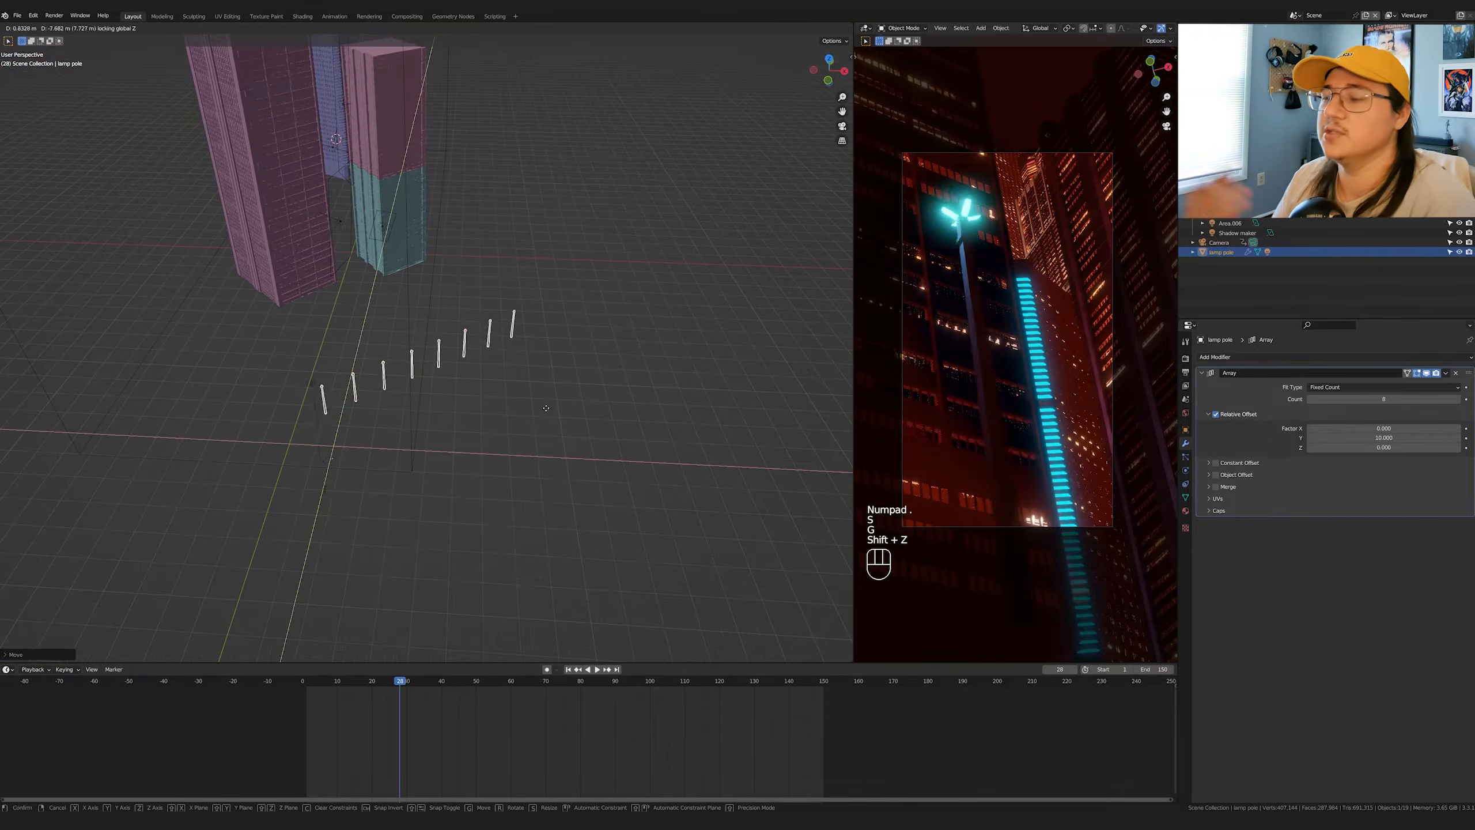
key("g")
key("z")
middle_click_drag(454, 401, 584, 427)
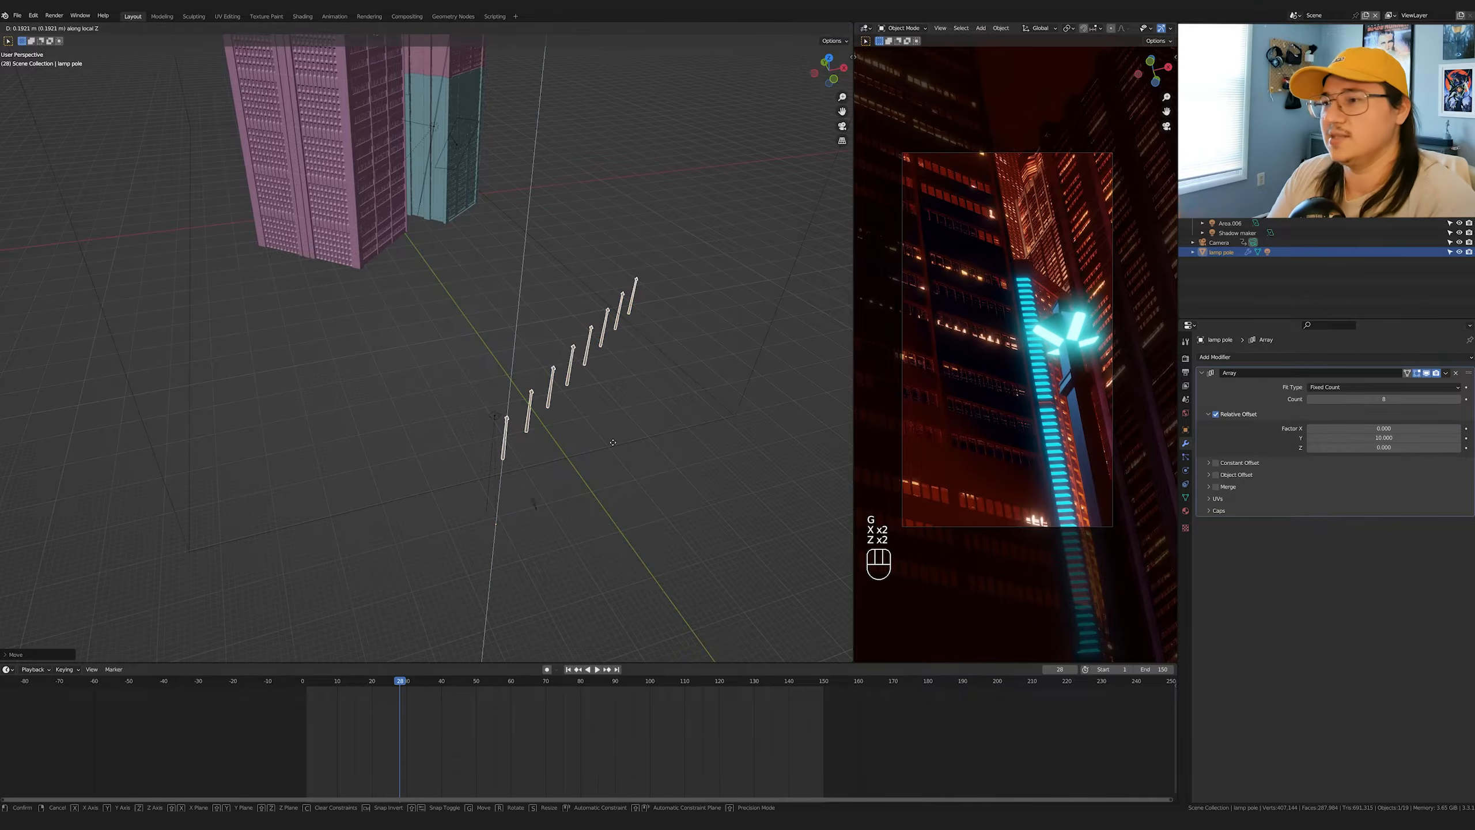
- Slide the lamp pole row along its local Y axis and rotate it about the global Z axis
key("y")
key("y")
left_click(639, 438)
key("r")
key("z")
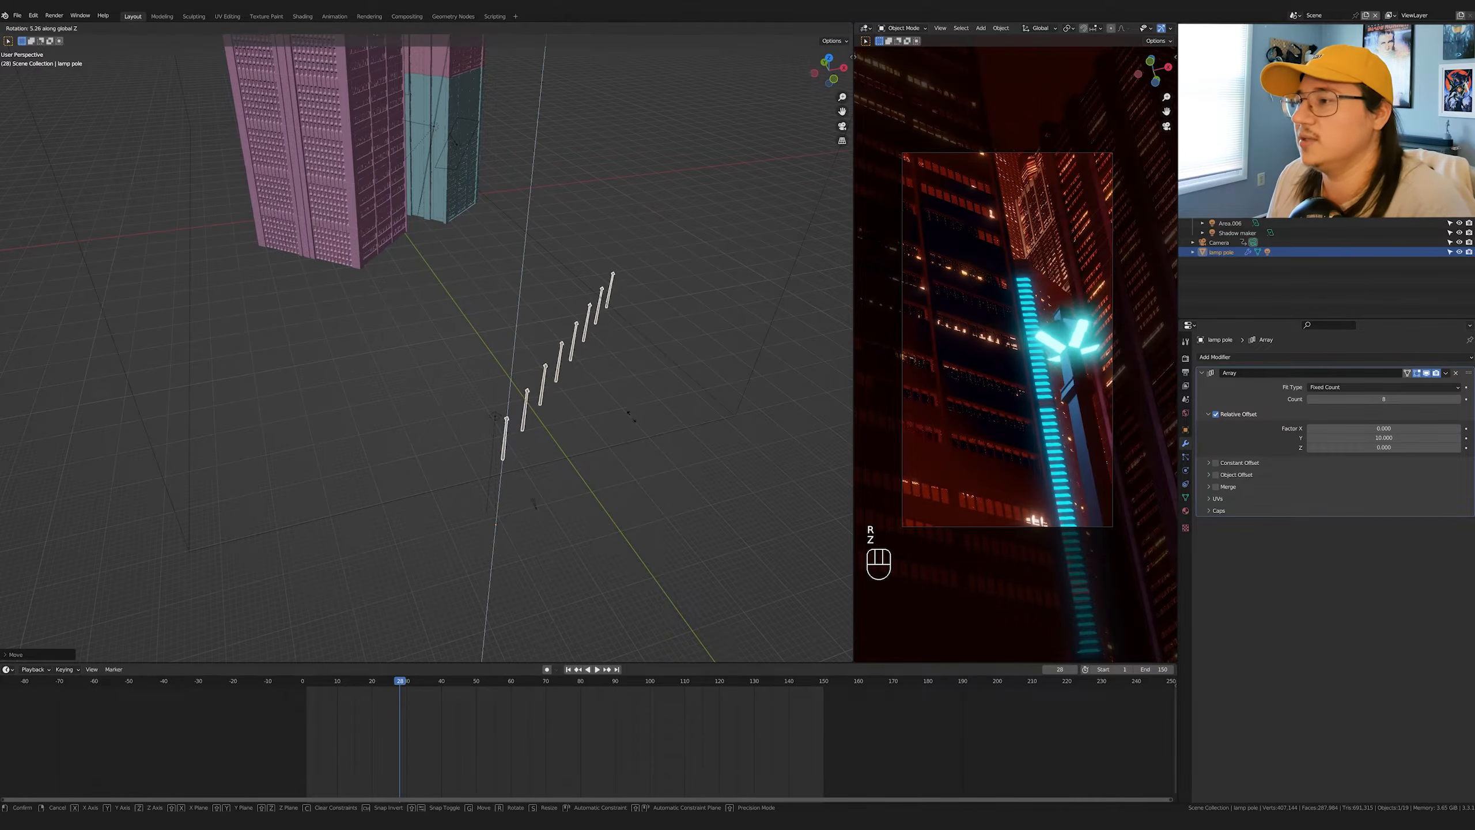
key("z")
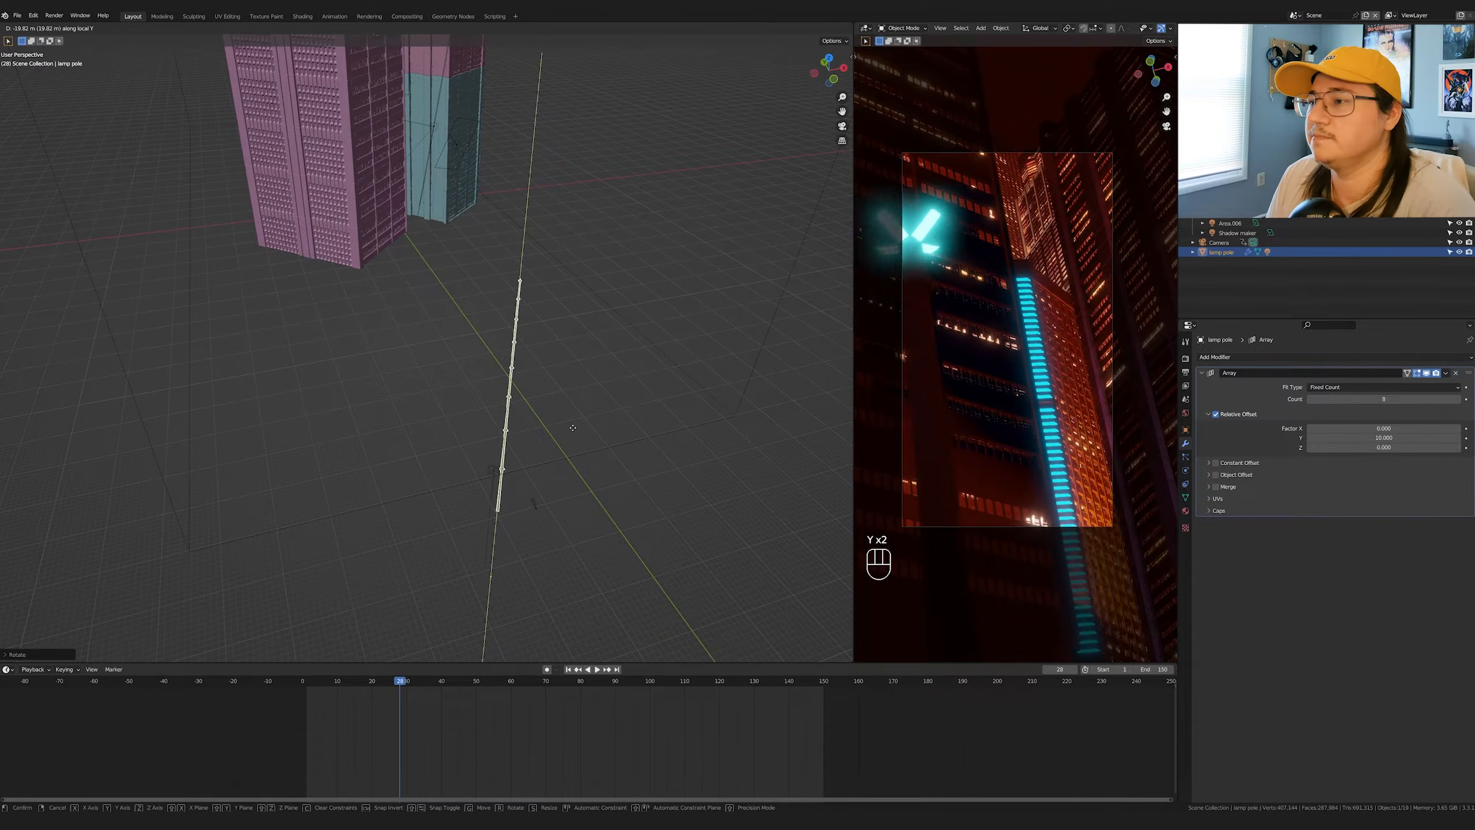
right_click(585, 372)
- Move the area light horizontally and reposition it close to the first lamp's head
left_click(500, 419)
key("shift+z")
key("KP_Decimal")
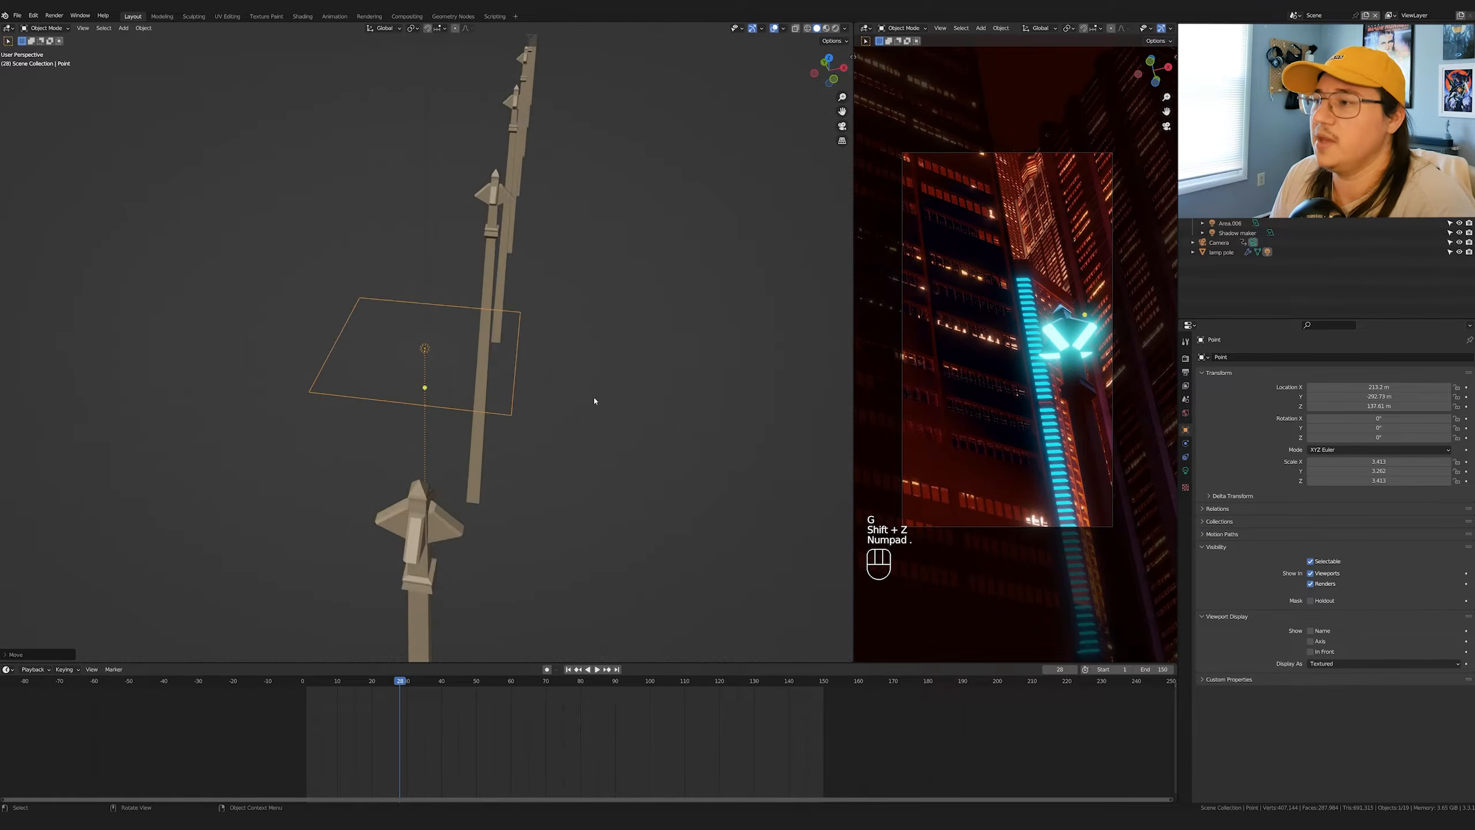
key("g")
left_click(471, 320)
middle_click_drag(471, 320, 513, 352)
- Set the area light's power to 50 W and scale the light down above the lamp
left_click(1185, 470)
left_click(1393, 412)
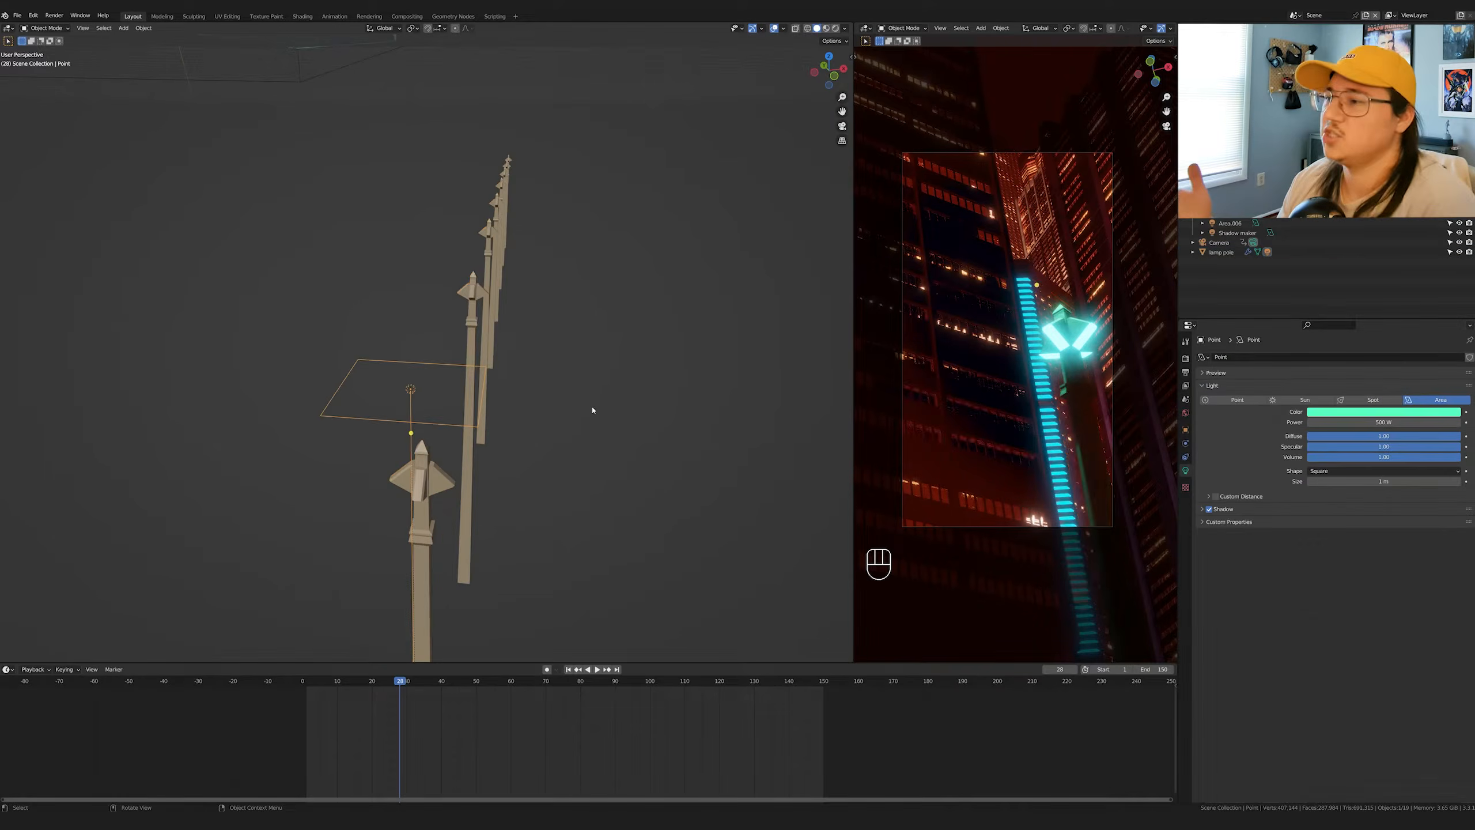
key("g")
left_click(679, 419)
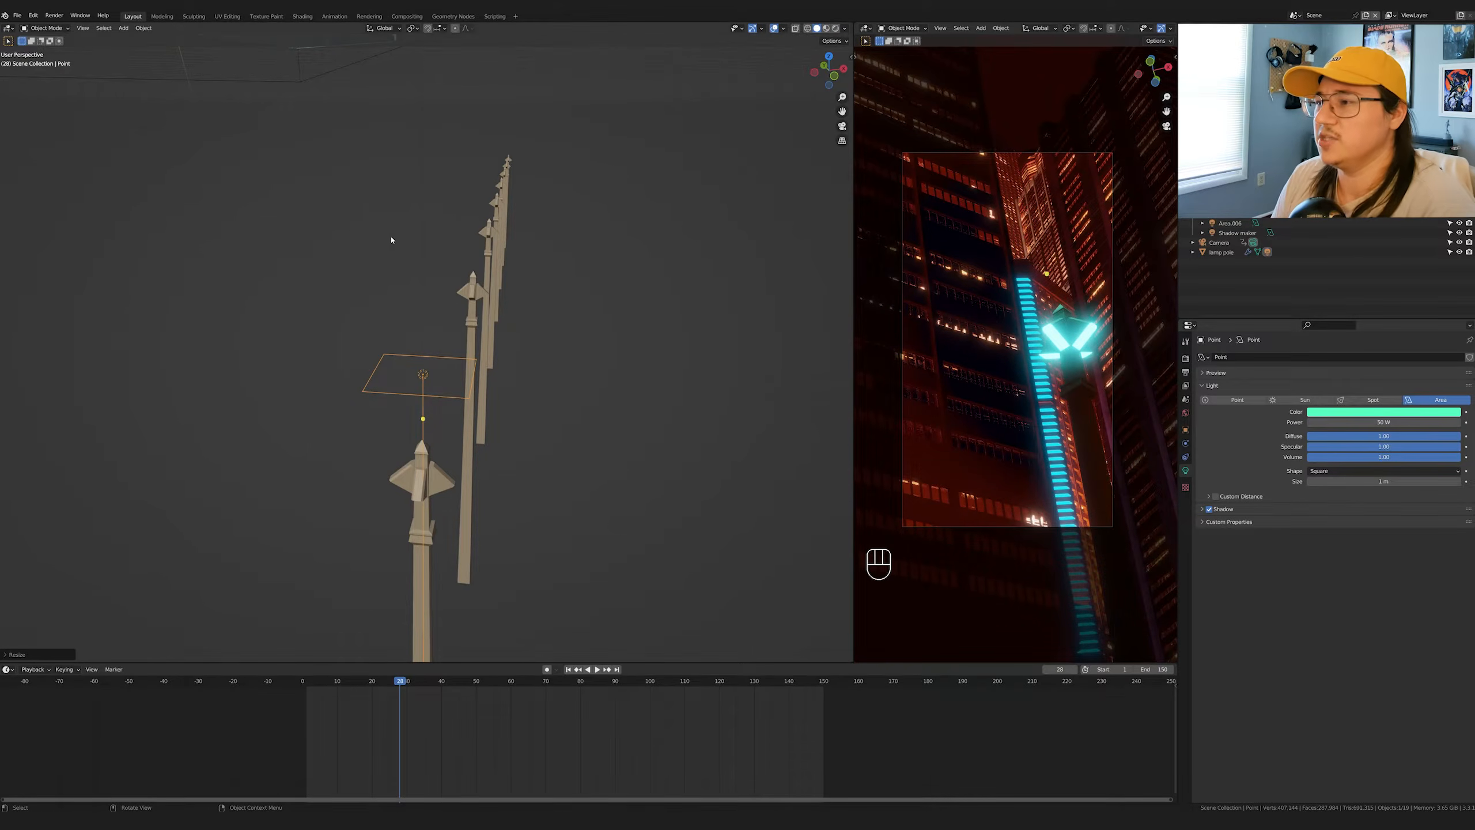
- Rotate the area light and move it until it sits centred just above the first lamp's tip
middle_click_drag(589, 314, 602, 290)
key("r")
key("g")
left_click(635, 356)
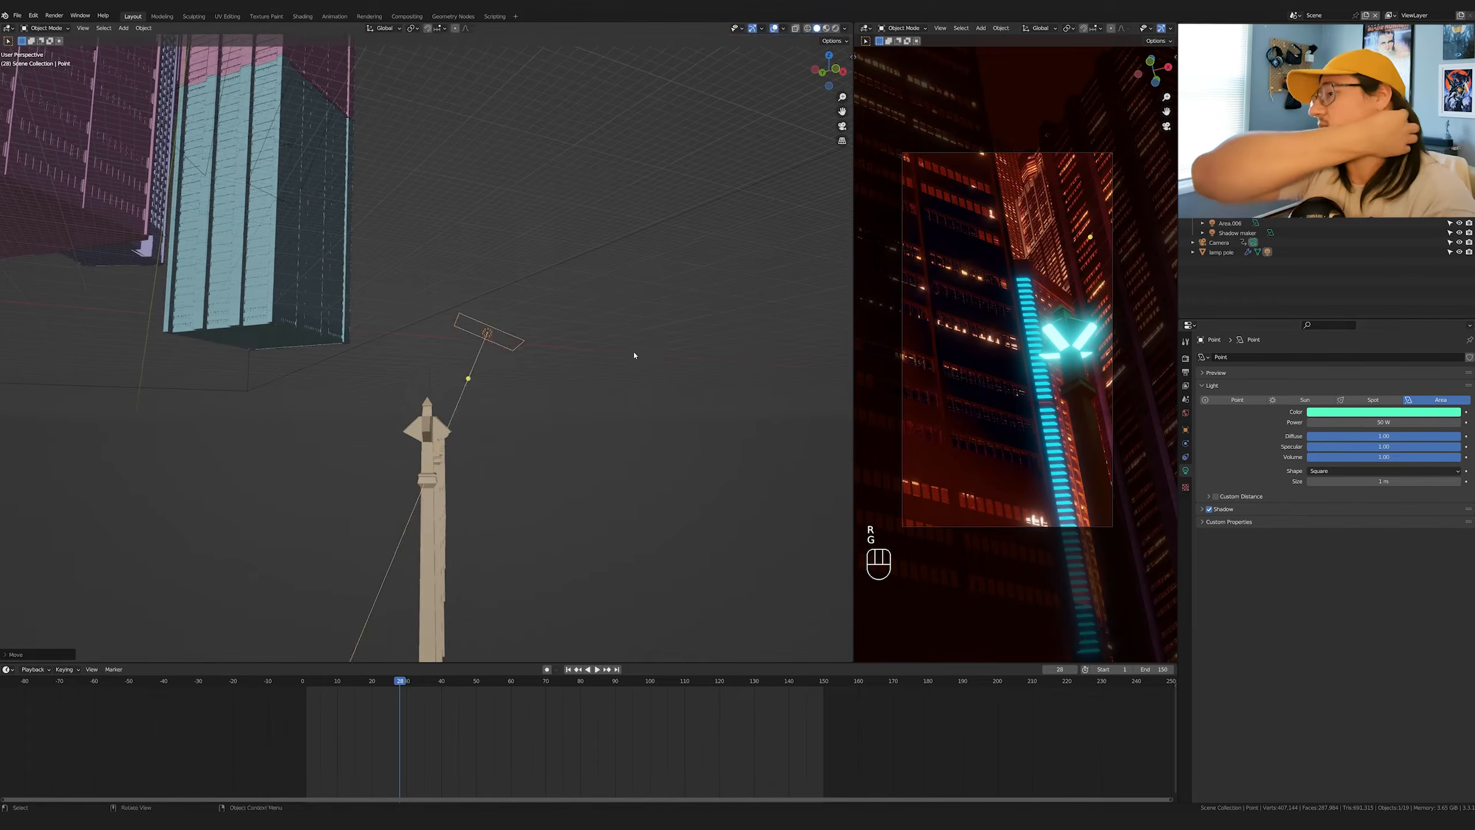
middle_click_drag(635, 355, 515, 353)
key("g")
left_click(546, 374)
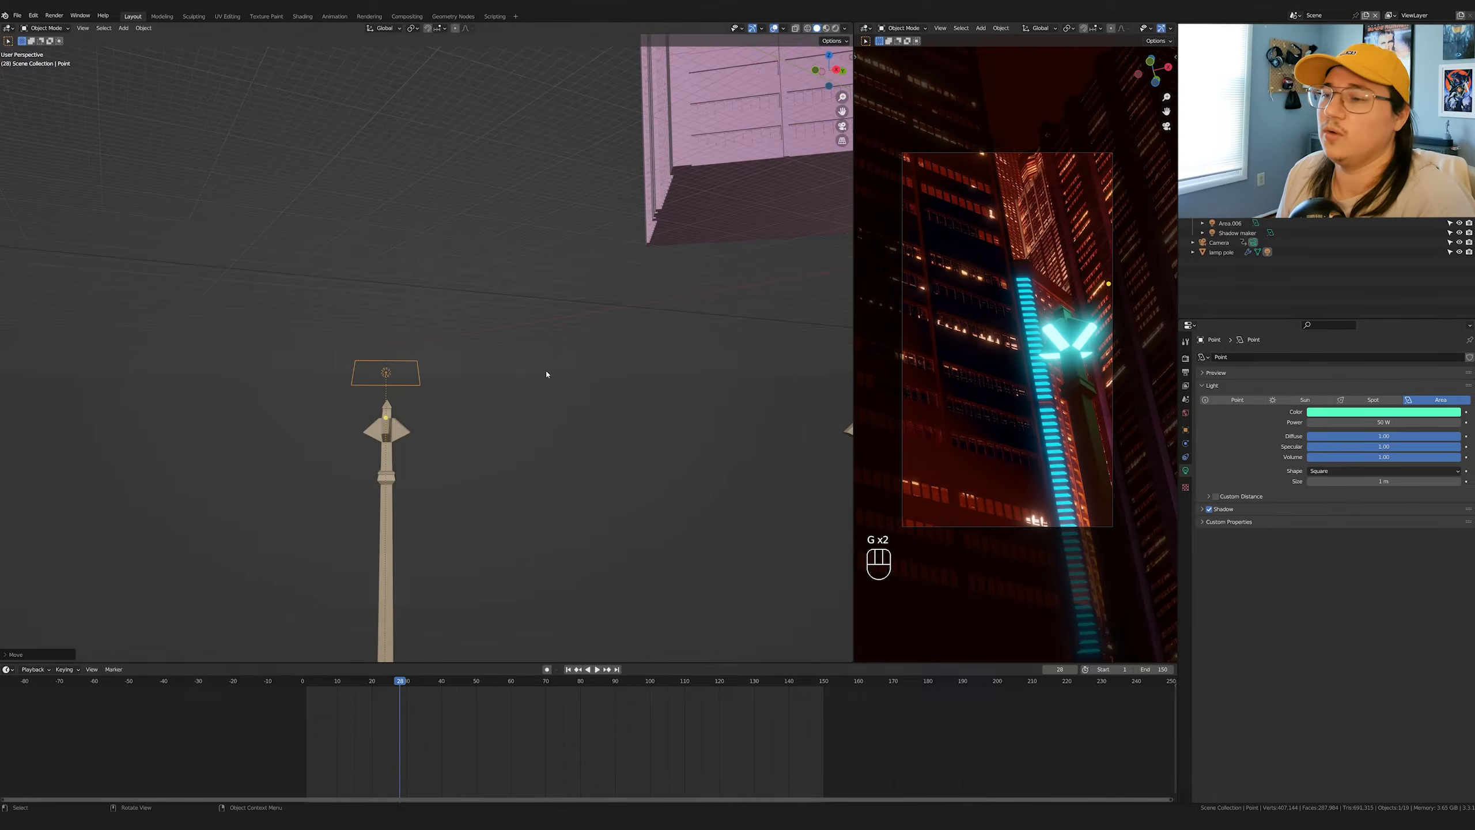
- Change the base colour of the lamp poles' Street Lamp material to a dark teal green
left_click(1095, 413)
left_click(1412, 517)
left_click_drag(1452, 439, 1453, 424)
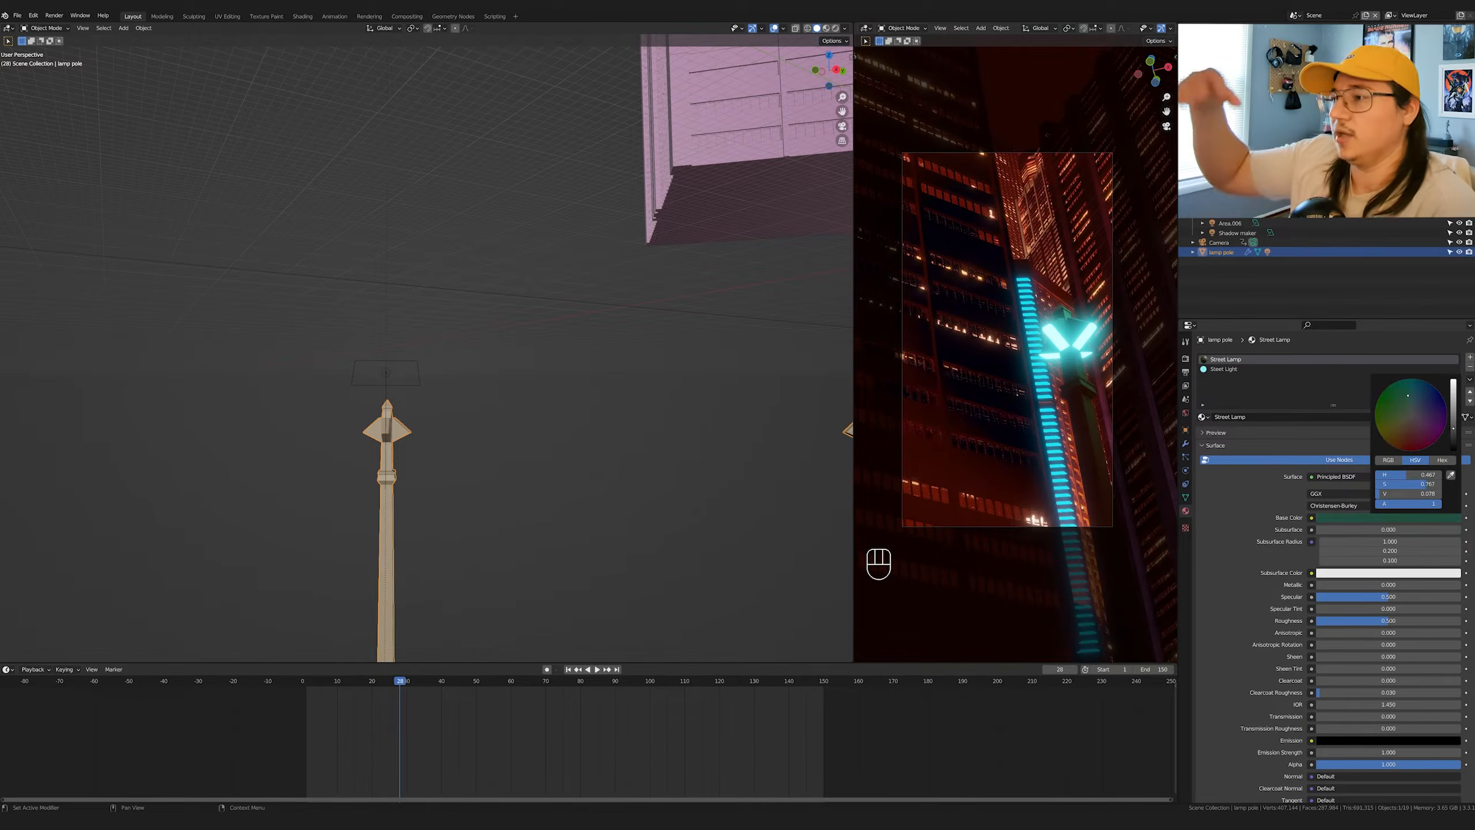
- Play the animation briefly to check how the lamp and its area light look in the camera view
left_click(420, 385)
left_click(403, 436, "shift")
key("space")
key("space")
key("space")
key("space")
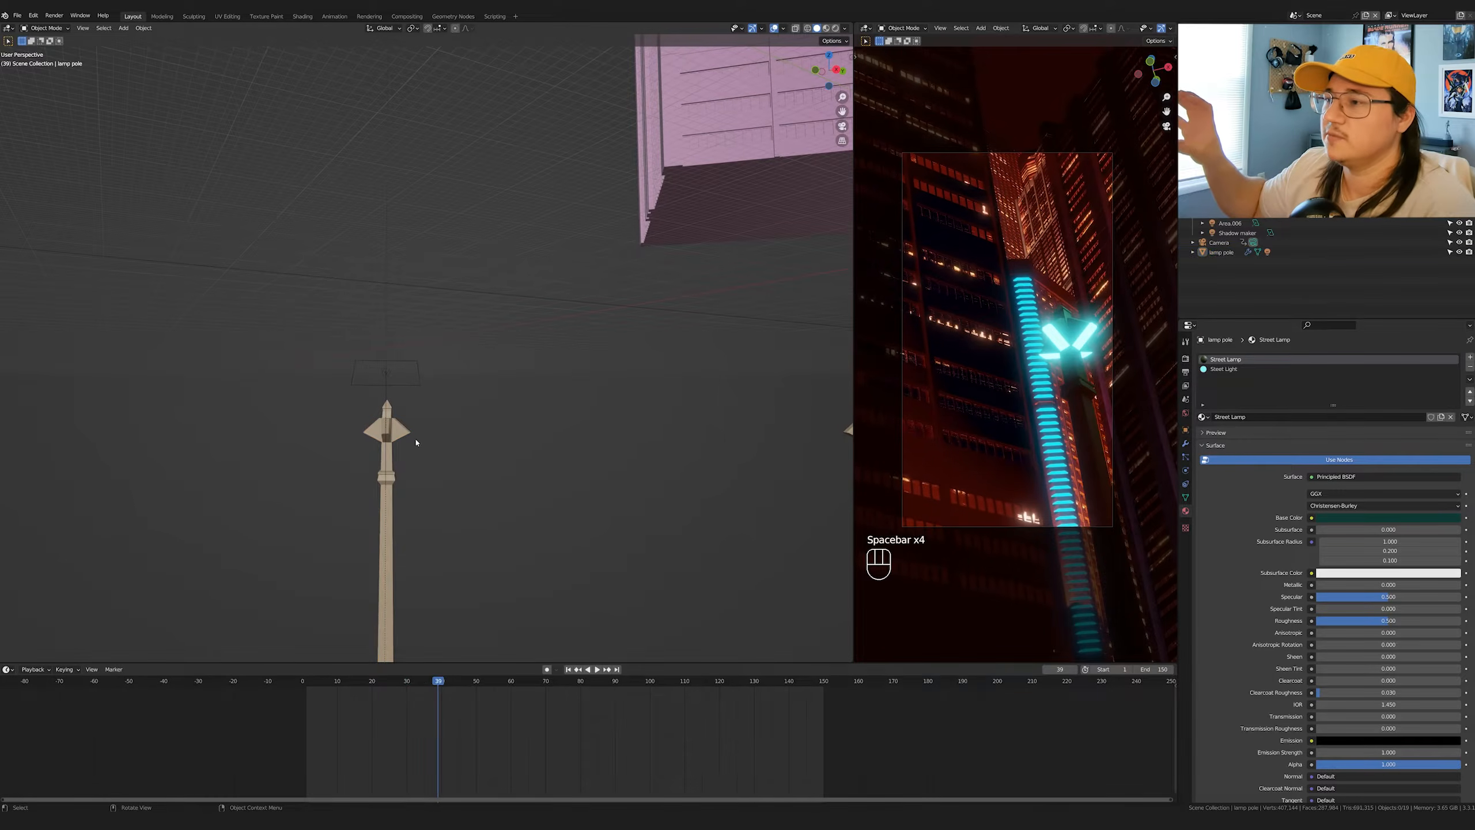
- Lower the area light by about 0.8 m along the global Z axis
left_click(416, 384)
middle_click_drag(416, 383, 643, 446)
key("g")
key("z")
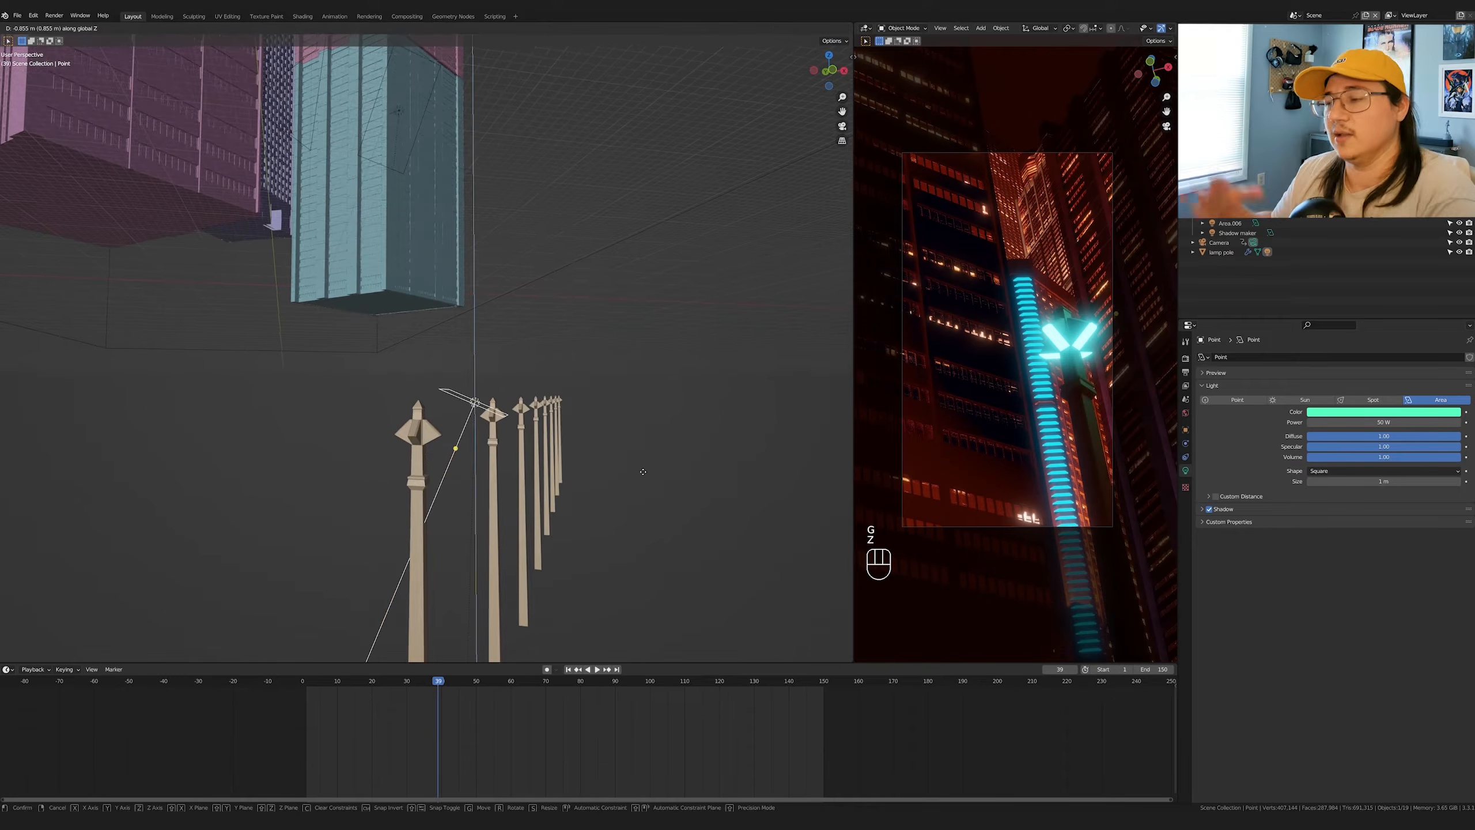
left_click(643, 472)
- Open the emission colour of the lamp poles' glowing light material
left_click(494, 414)
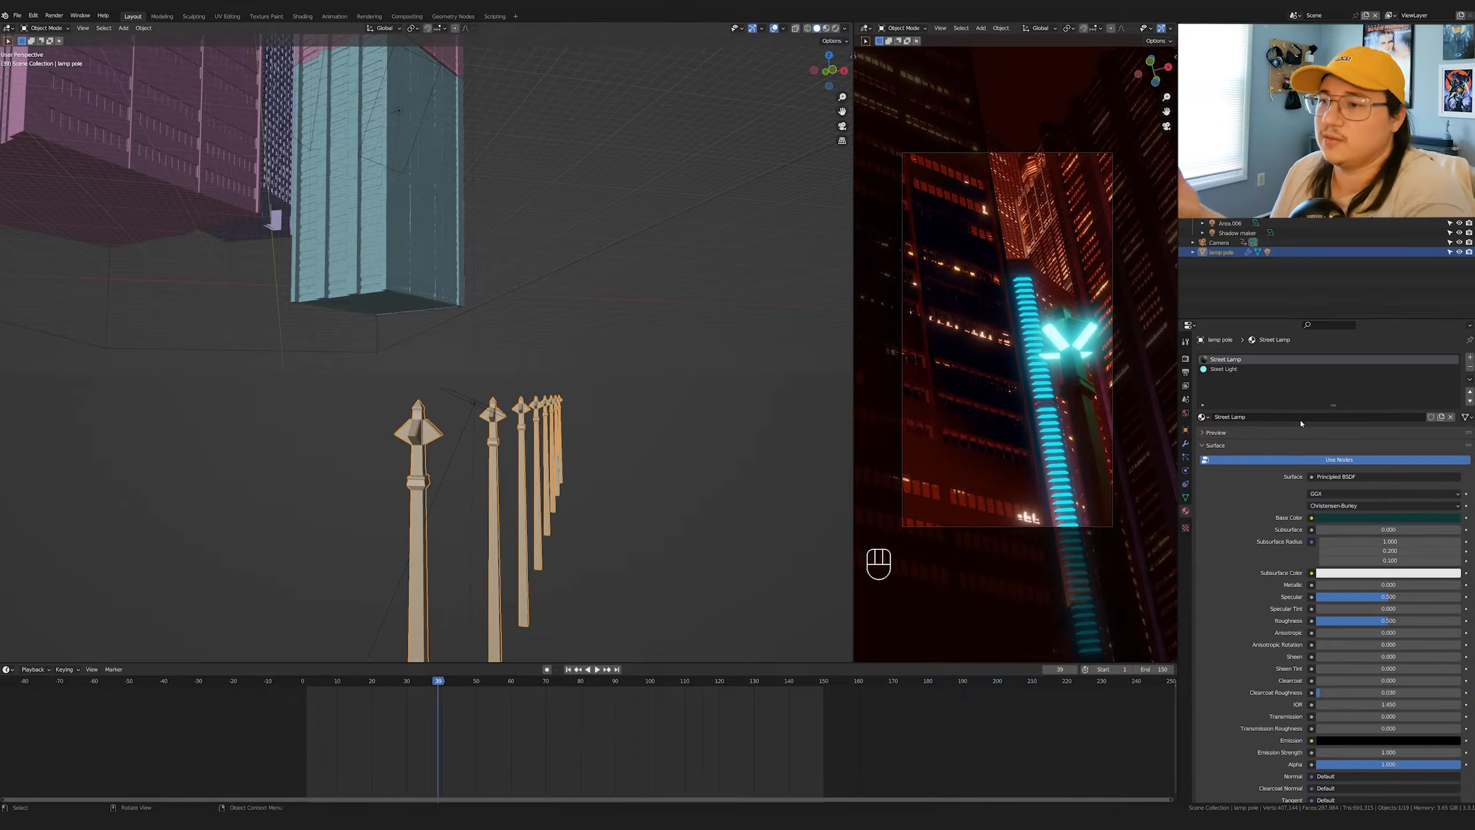
left_click(1220, 370)
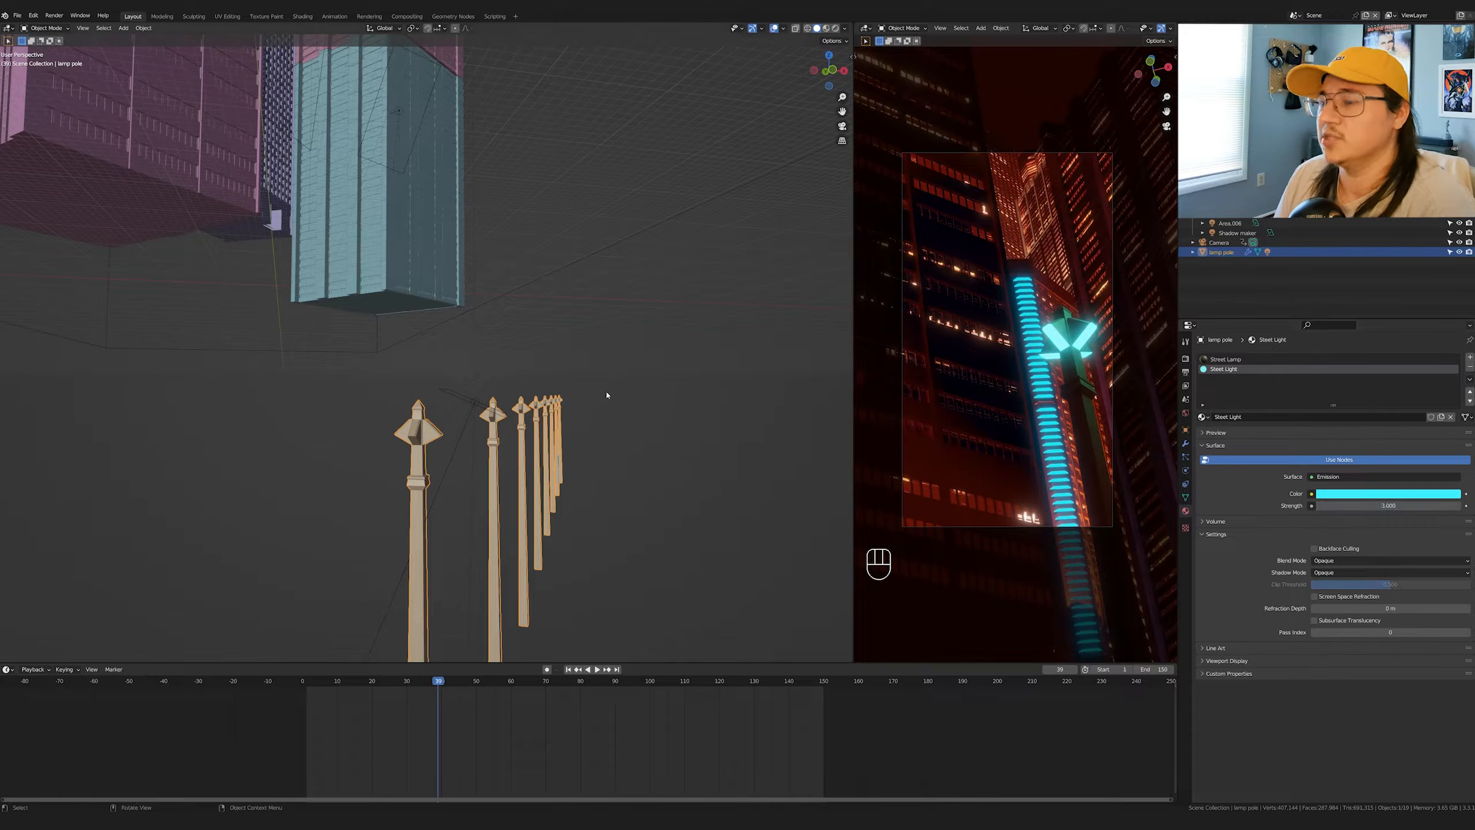
left_click(1394, 492)
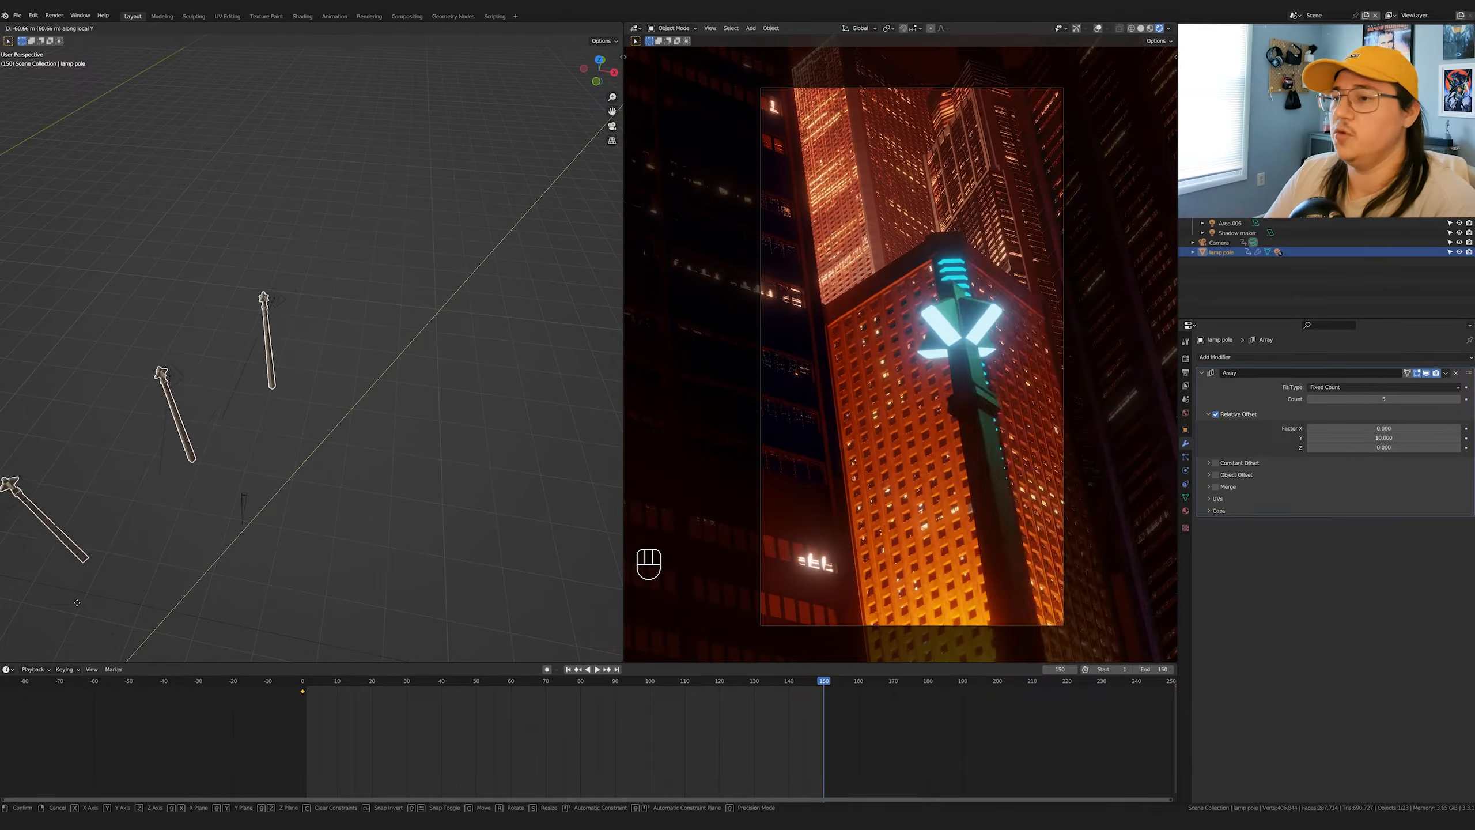
- Slide the lamp pole row along its local Y axis at frame 150 and insert a keyframe there
left_click(53, 604)
key("i")
left_click(369, 434)
scroll(370, 434, "down", 10)
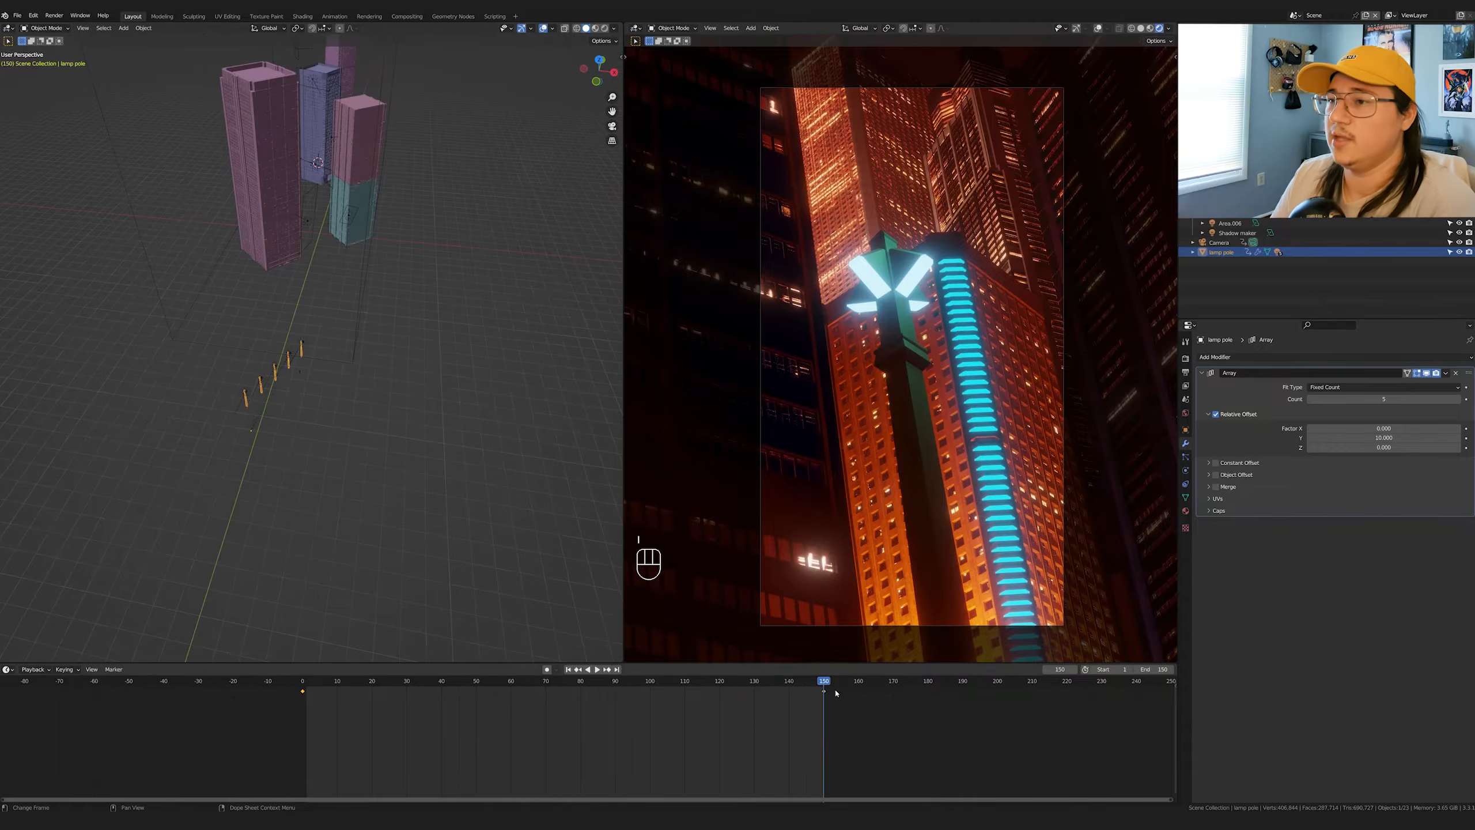
- Change the handle type of the lamp pole keyframes and save the file
left_click_drag(823, 686, 239, 683)
key("v")
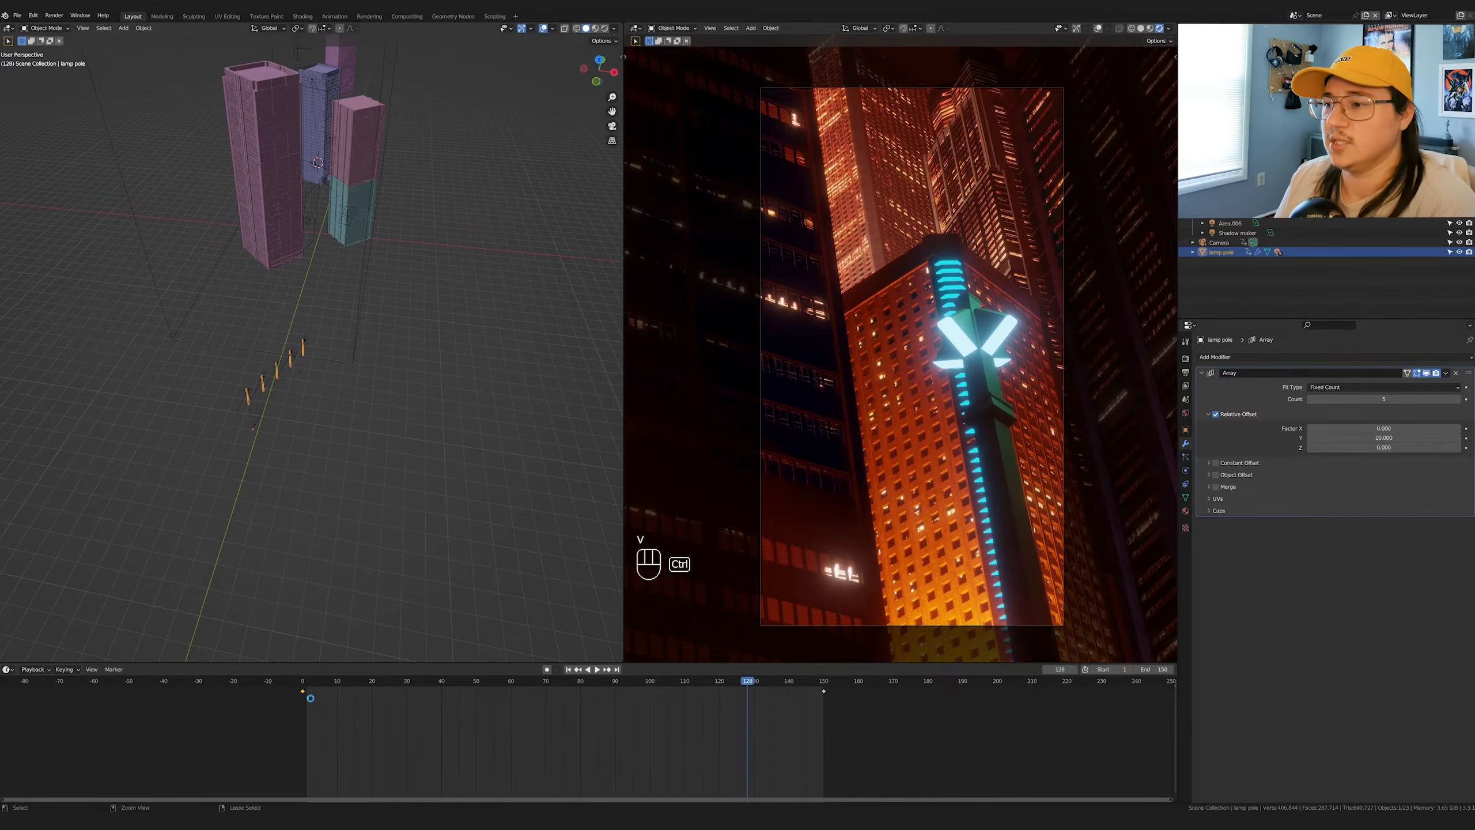
key("ctrl+s")
- Play the animation from frame 0 and open the camera's settings to view the framed shot
left_click(304, 682)
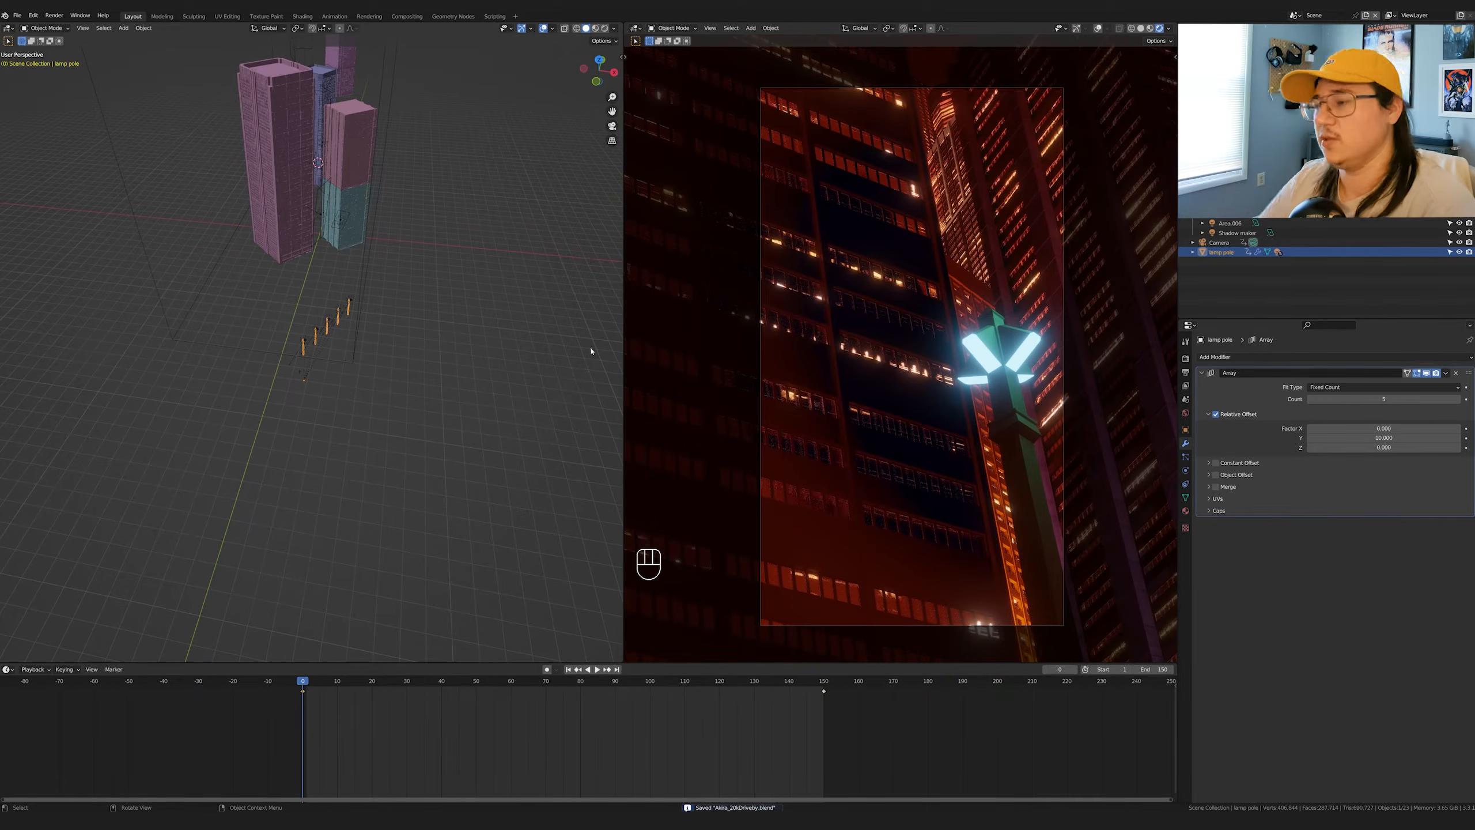
key("space")
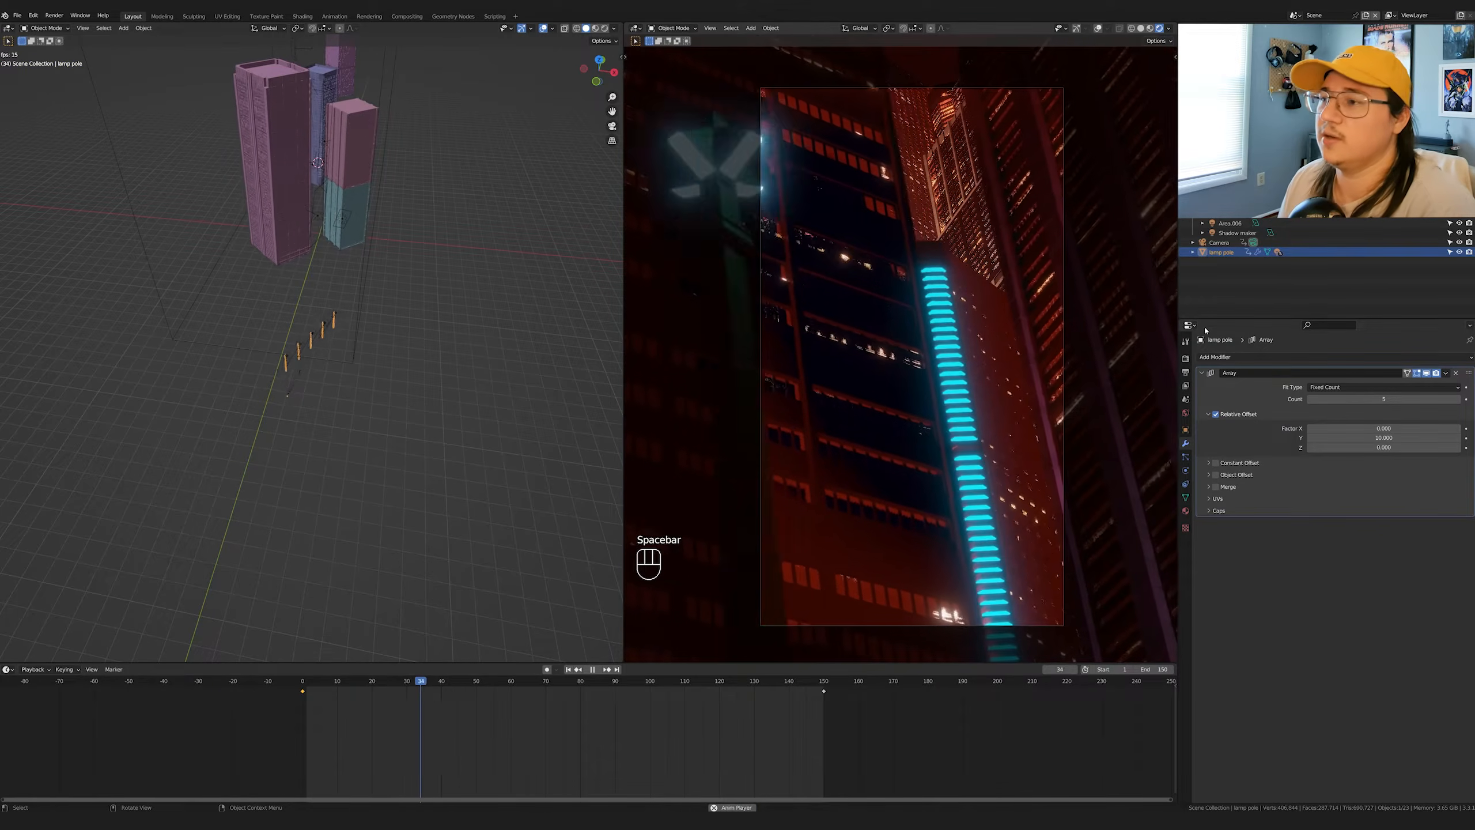
left_click(1223, 243)
left_click(1185, 470)
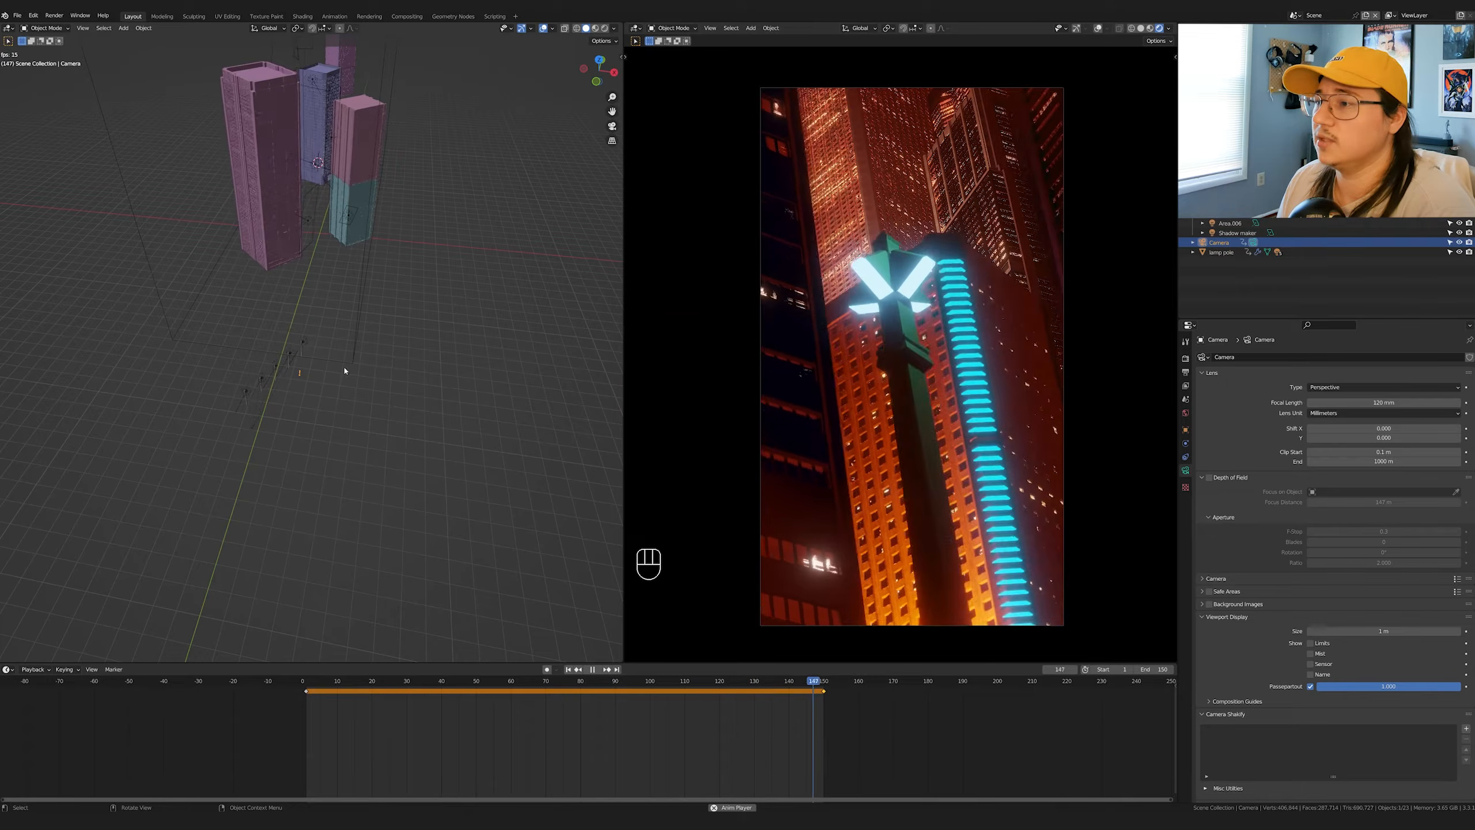
key("space")
- Select the lamp pole row again and set the handle type of both its keyframes
left_click(303, 351)
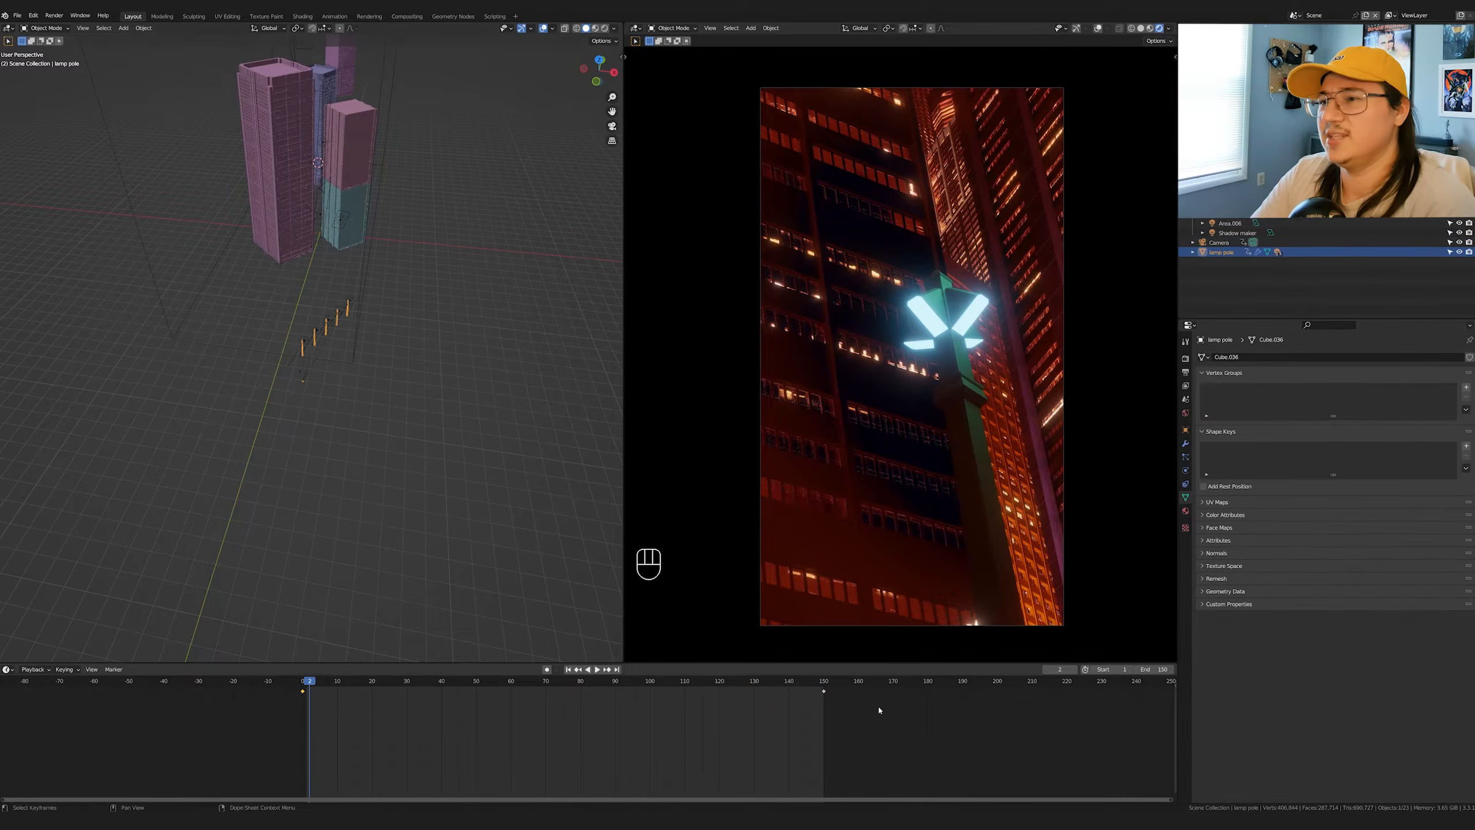
key("v")
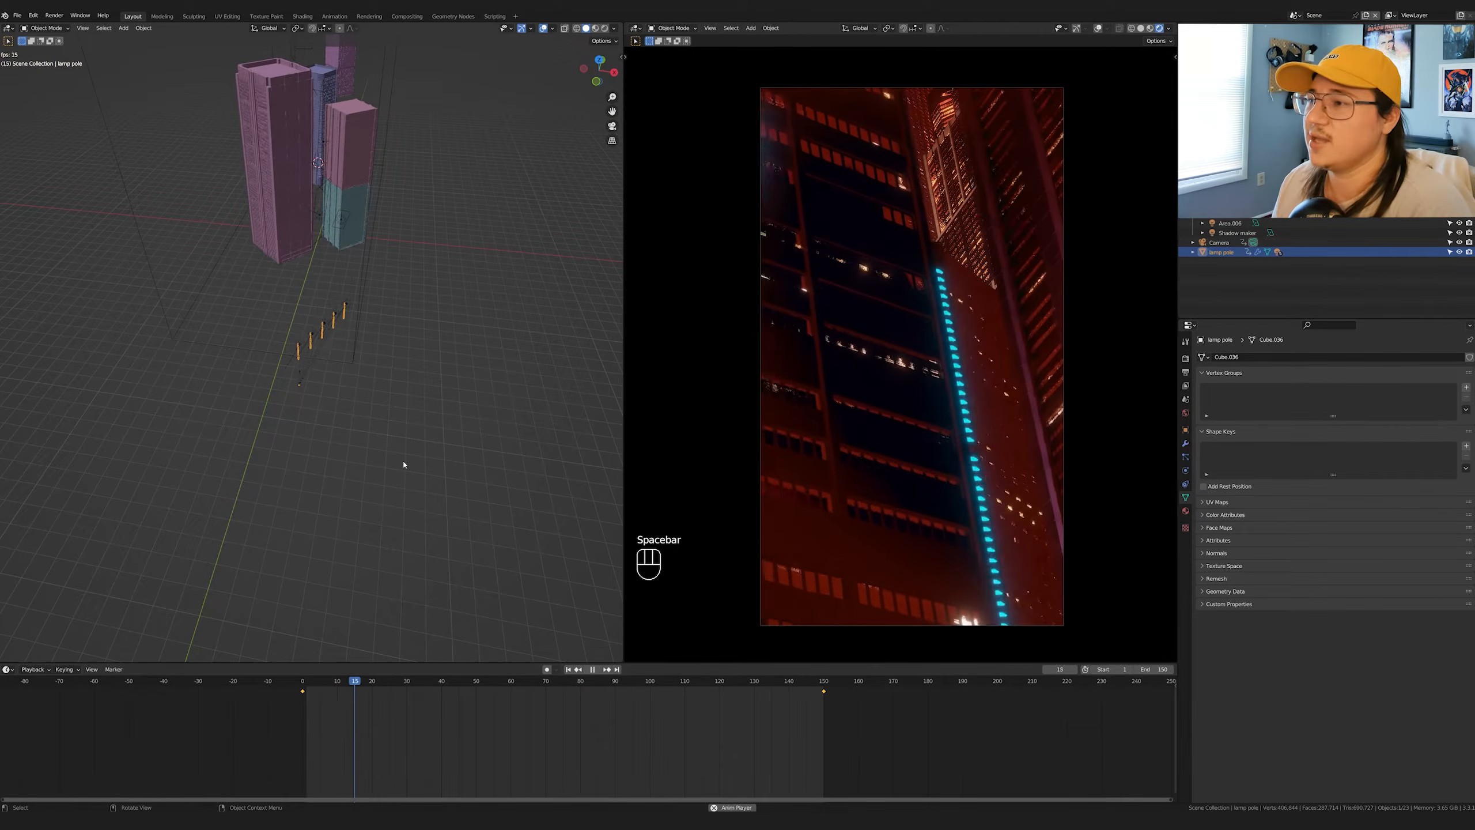
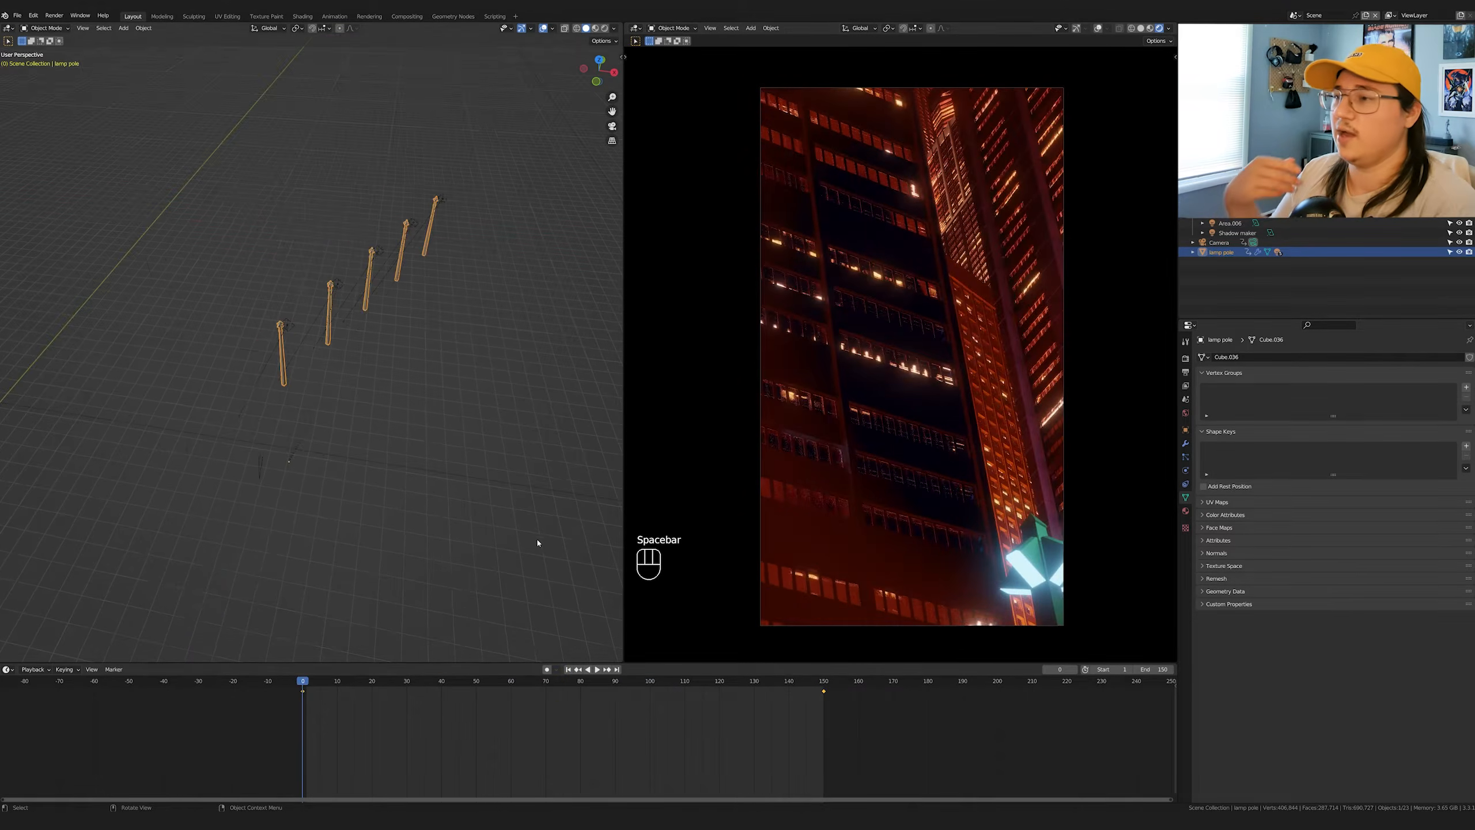
- Try resetting the lamp pole row's origin and rescaling it at frame 0, and undo the changes
middle_click_drag(537, 544, 389, 350)
right_click(304, 332)
mouse_move(305, 333)
left_click(381, 342)
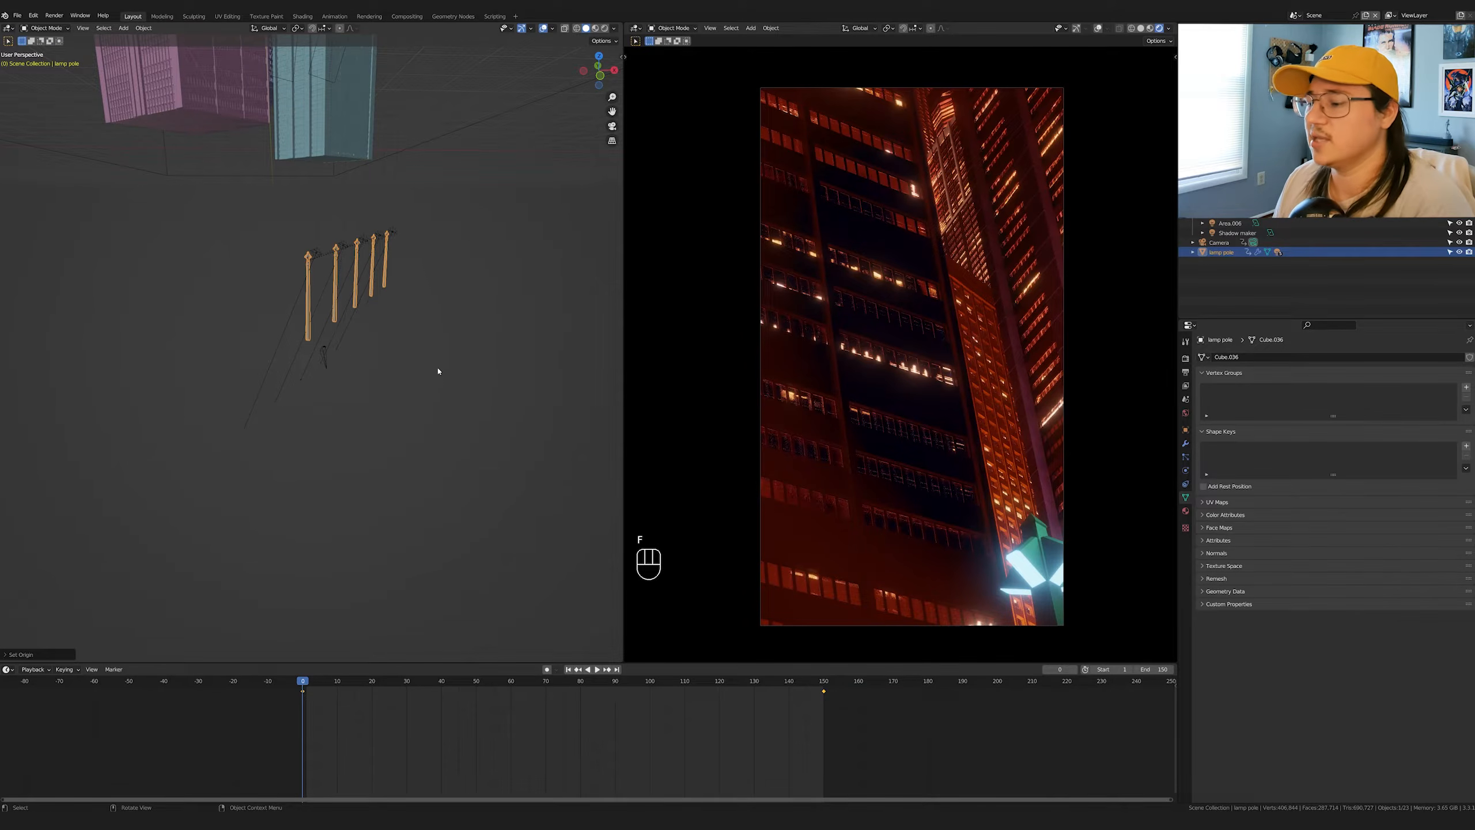
left_click(526, 407)
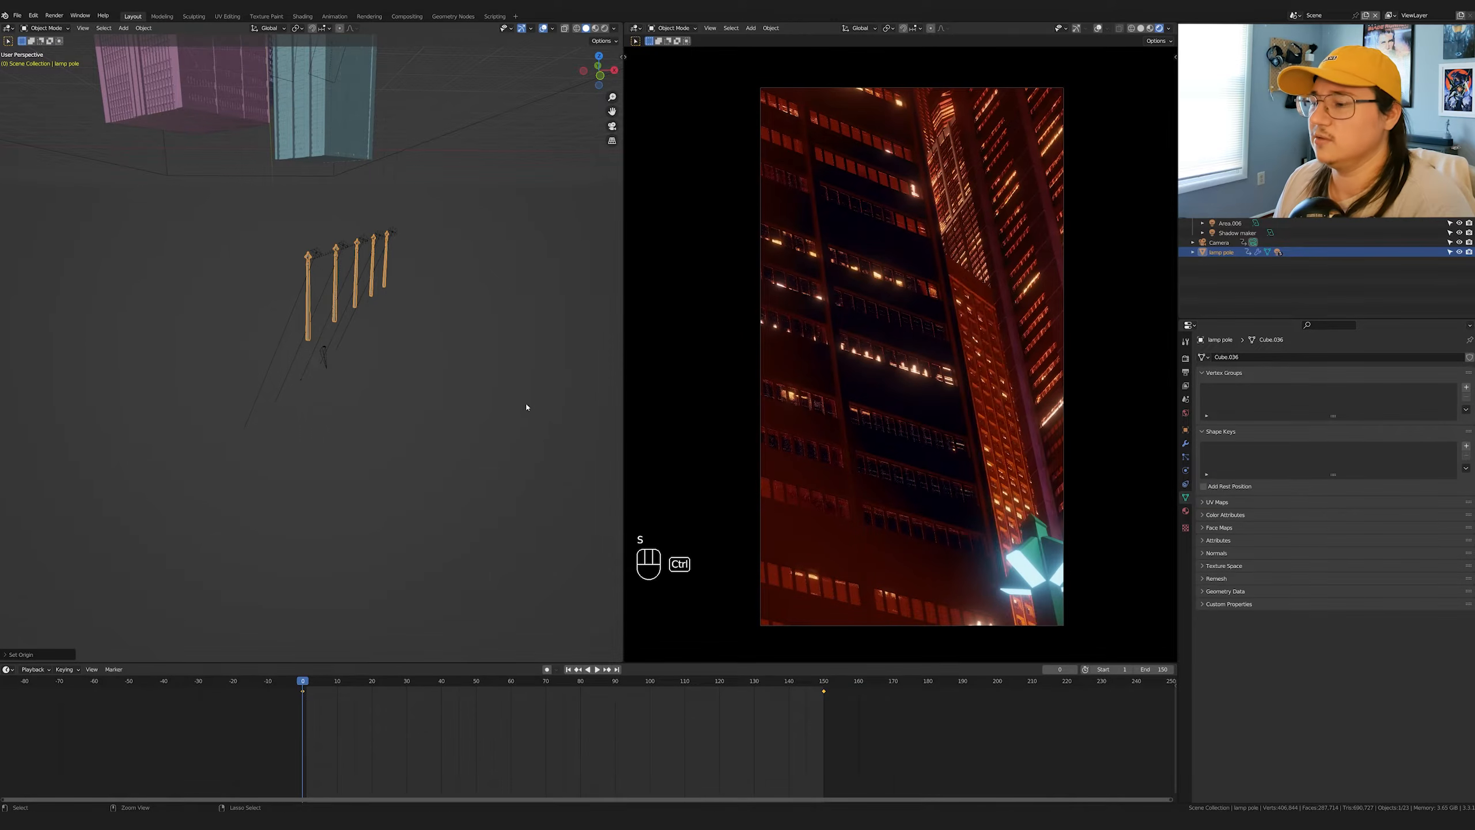
key("ctrl+z")
key("ctrl+z")
key("ctrl+z")
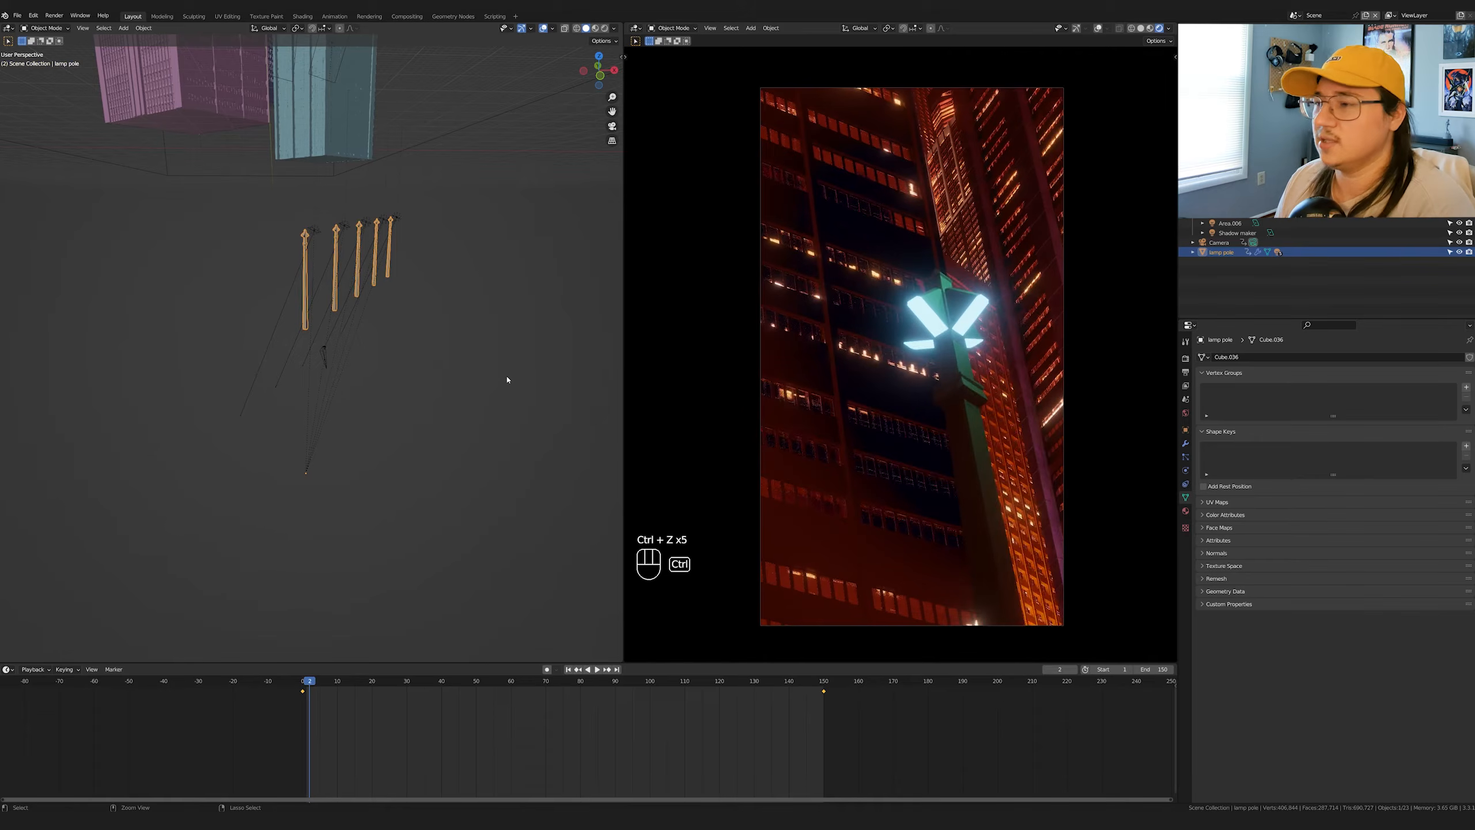
- Set the lamp pole row's origin to its geometry
key("space")
key("space")
right_click(508, 379)
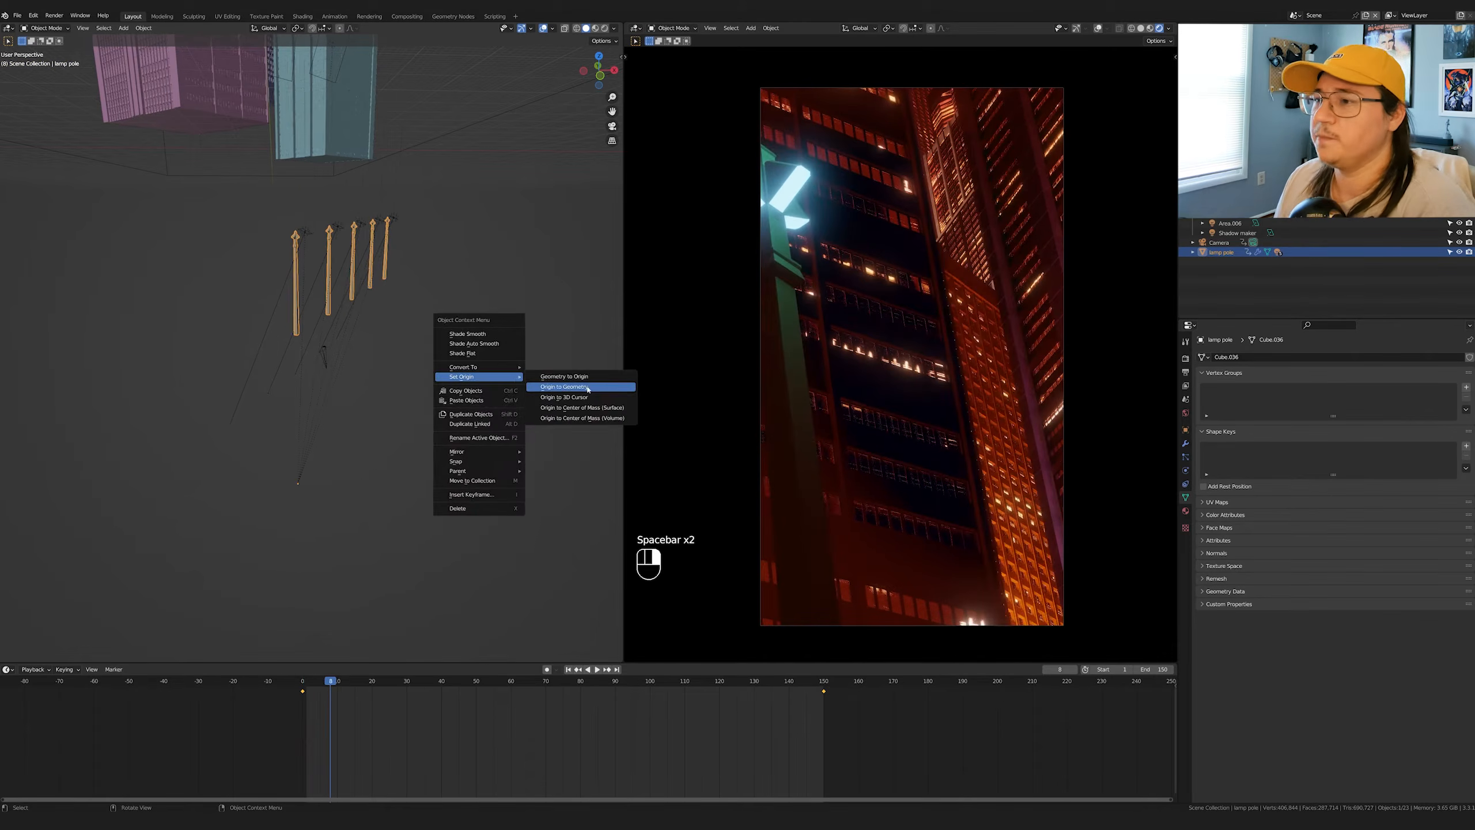
left_click(588, 387)
- Try scaling the lamp pole row down, preview it in playback, and undo the scaling
key("s")
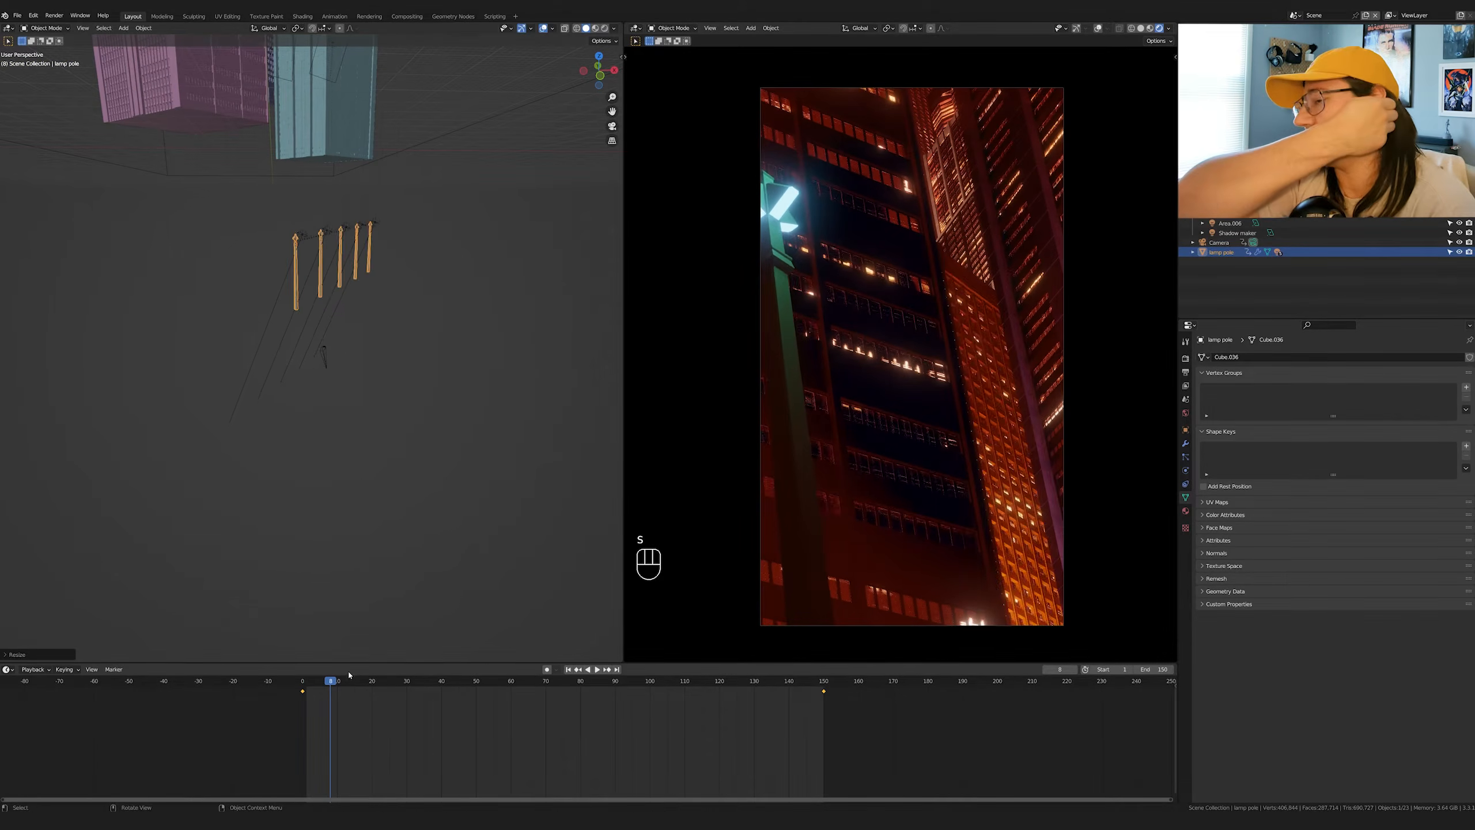
left_click_drag(334, 681, 301, 682)
key("space")
key("space")
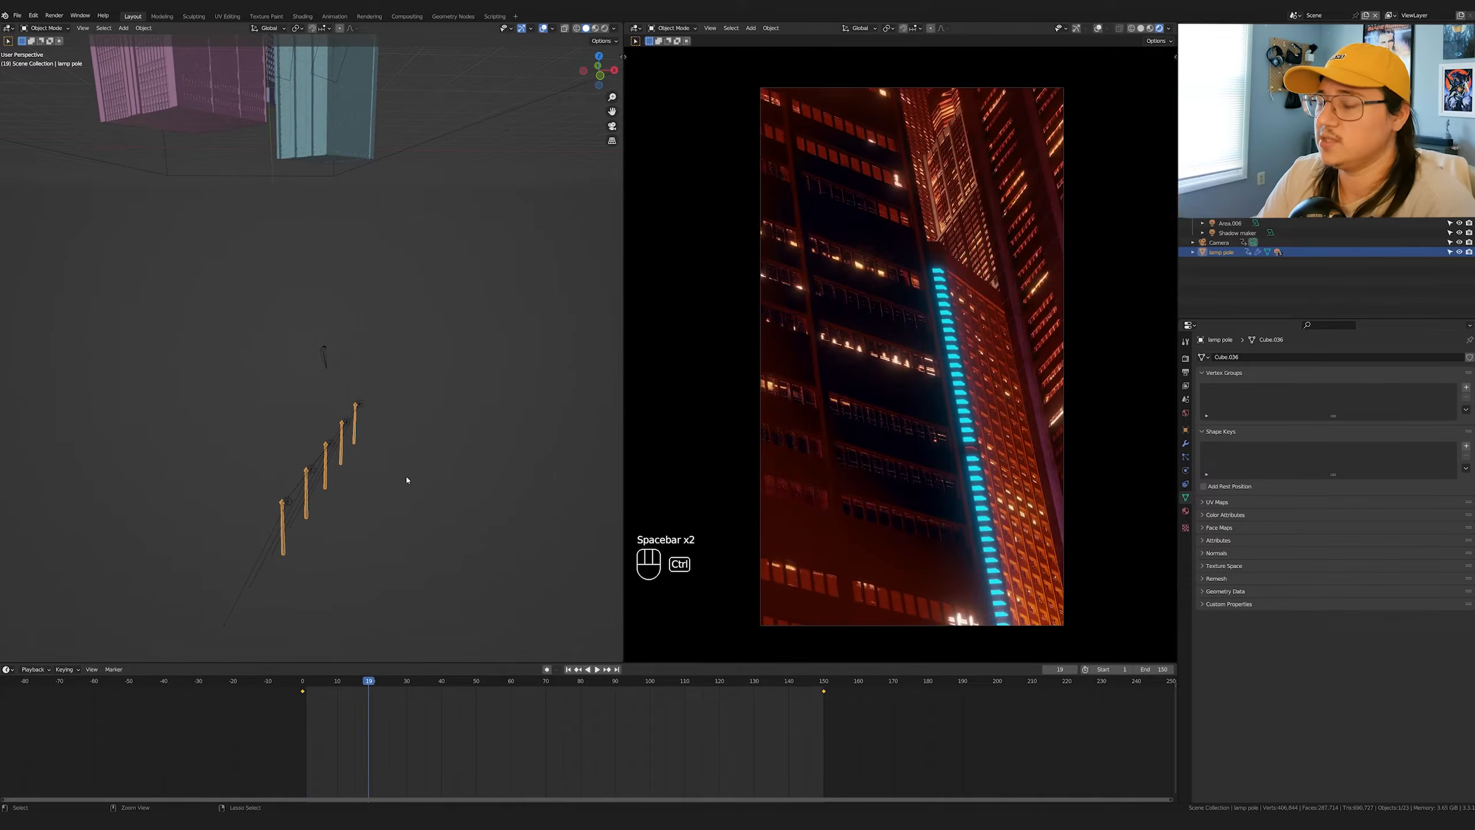
key("ctrl+z")
key("ctrl+z")
- Return to frame 0 and delete the lamp pole row's keyframes
key("space")
key("space")
left_click_drag(356, 681, 301, 681)
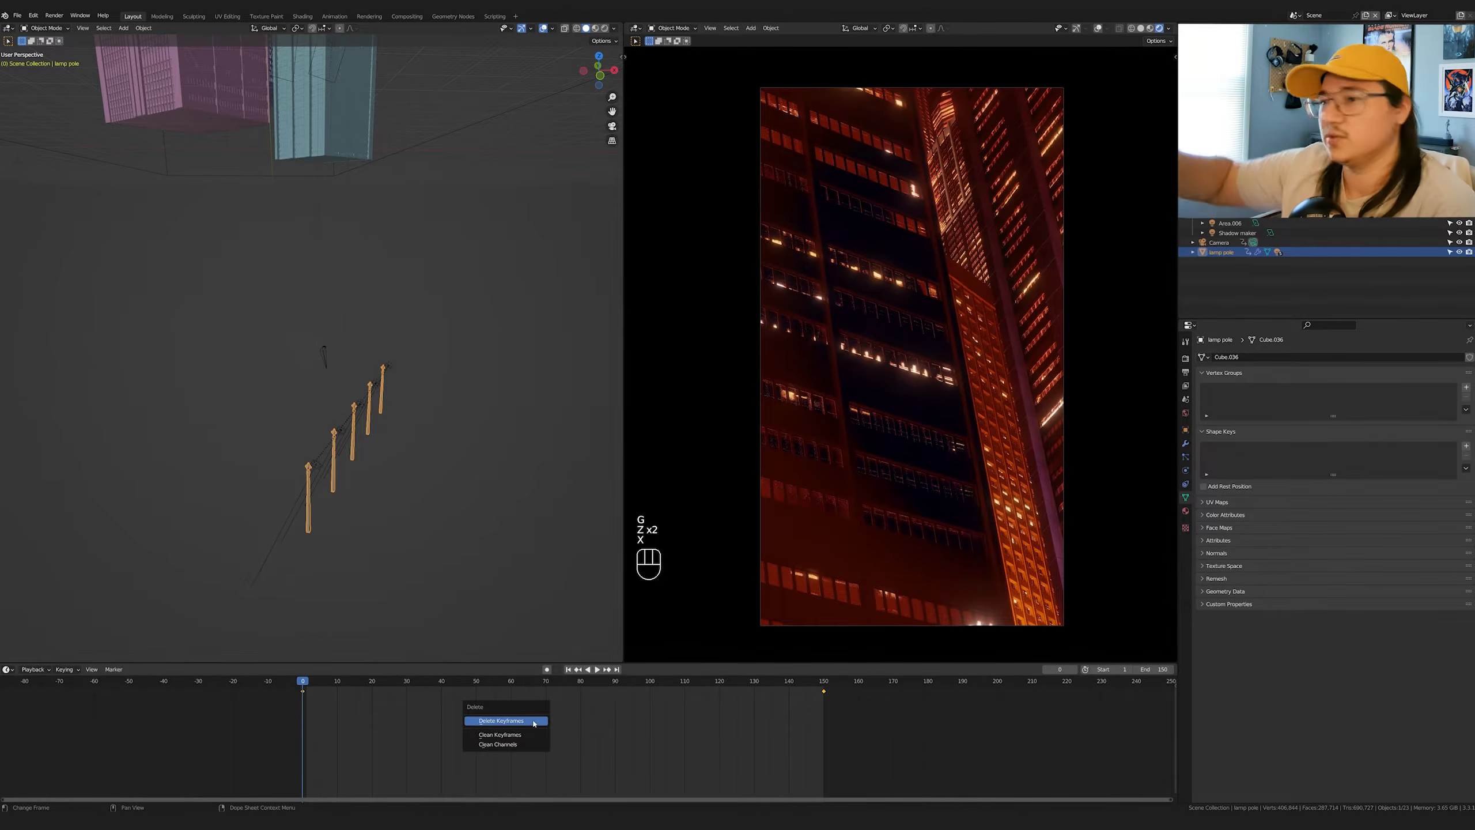
left_click(533, 720)
- Raise the lamp pole row by about 45.5 m along the global Z axis and preview the shot
key("g")
key("z")
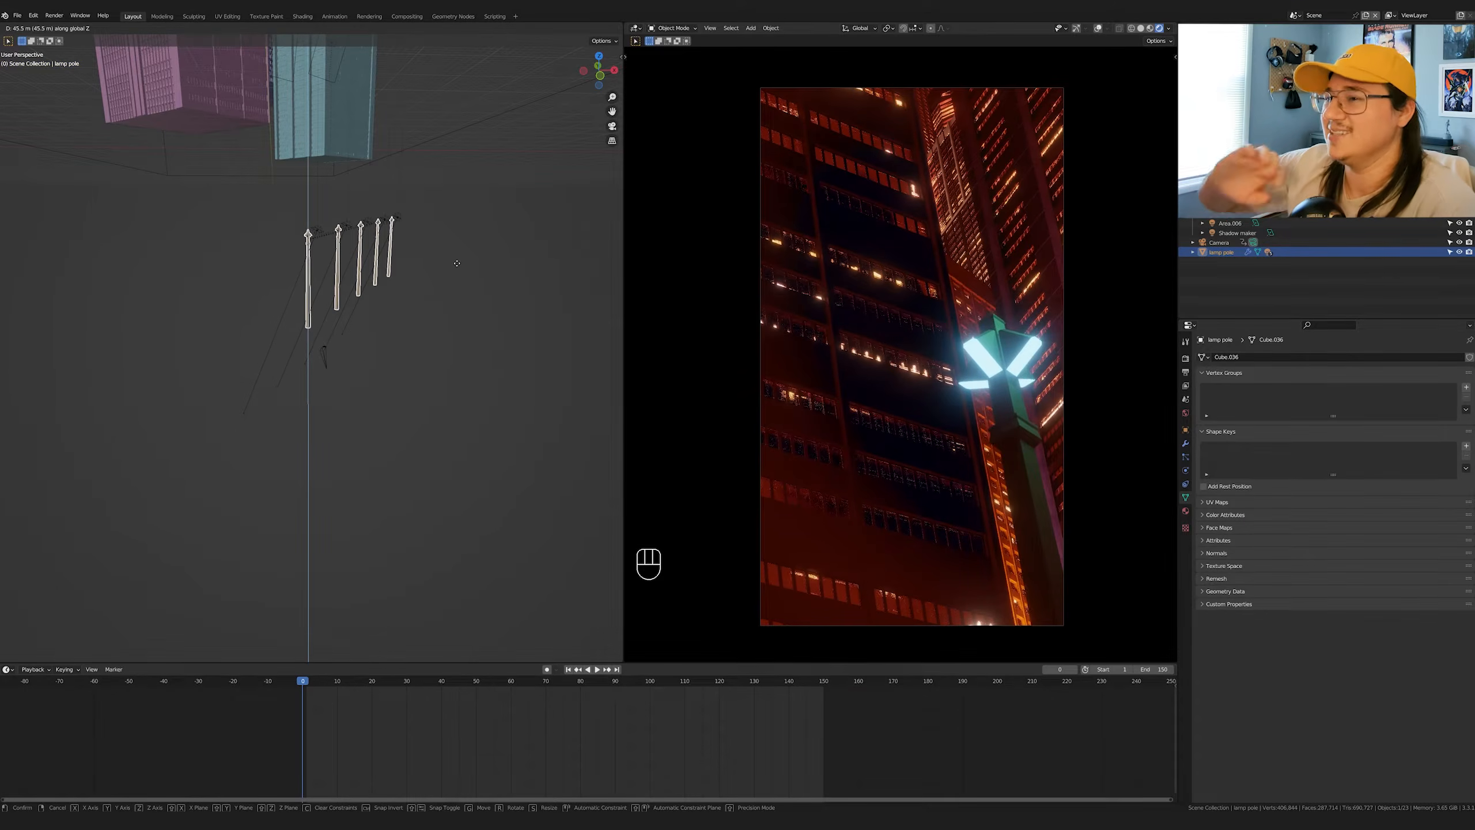
left_click(461, 264)
scroll(997, 414, "up", 1)
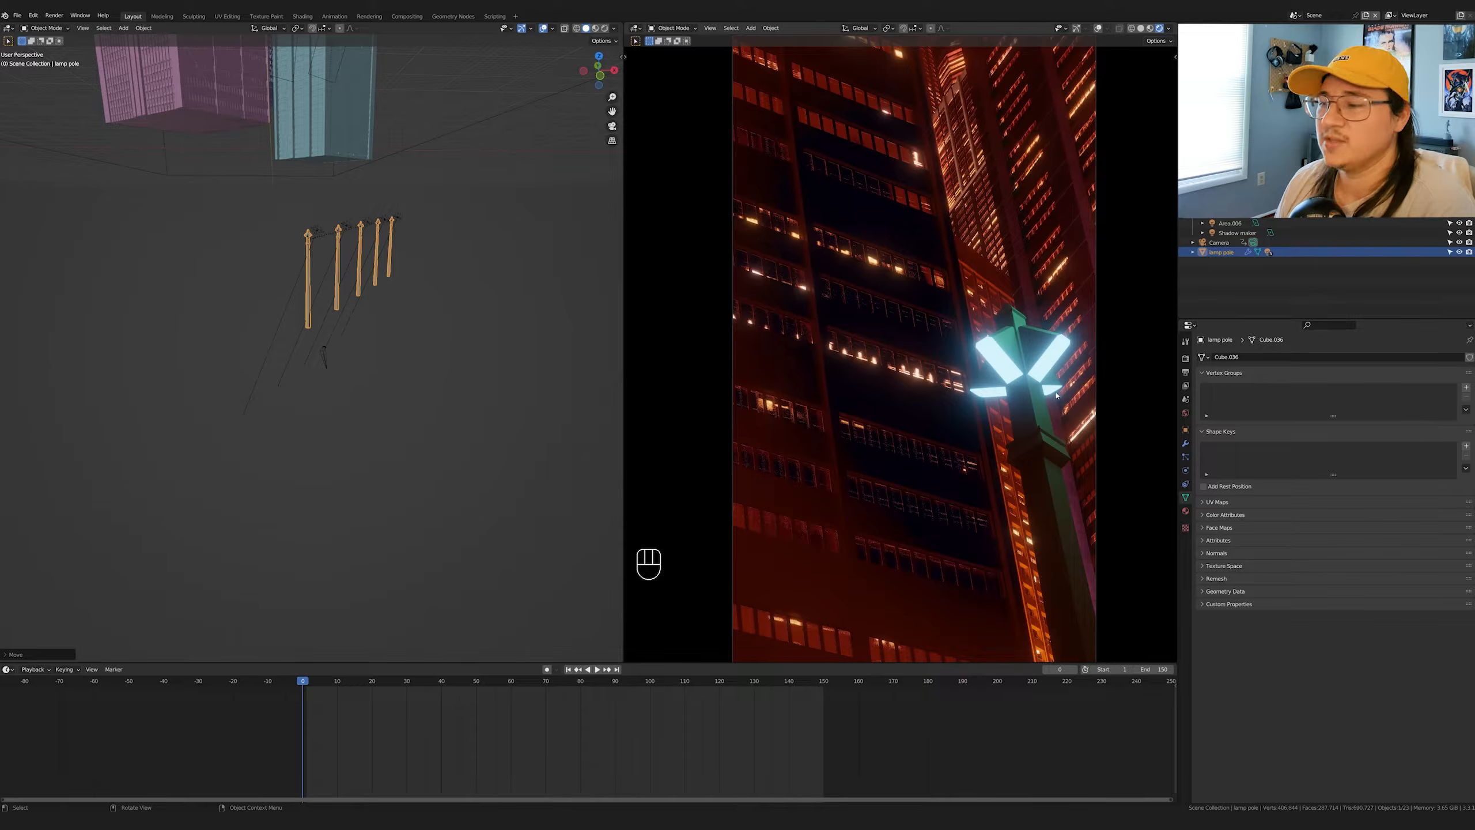
key("space")
key("space")
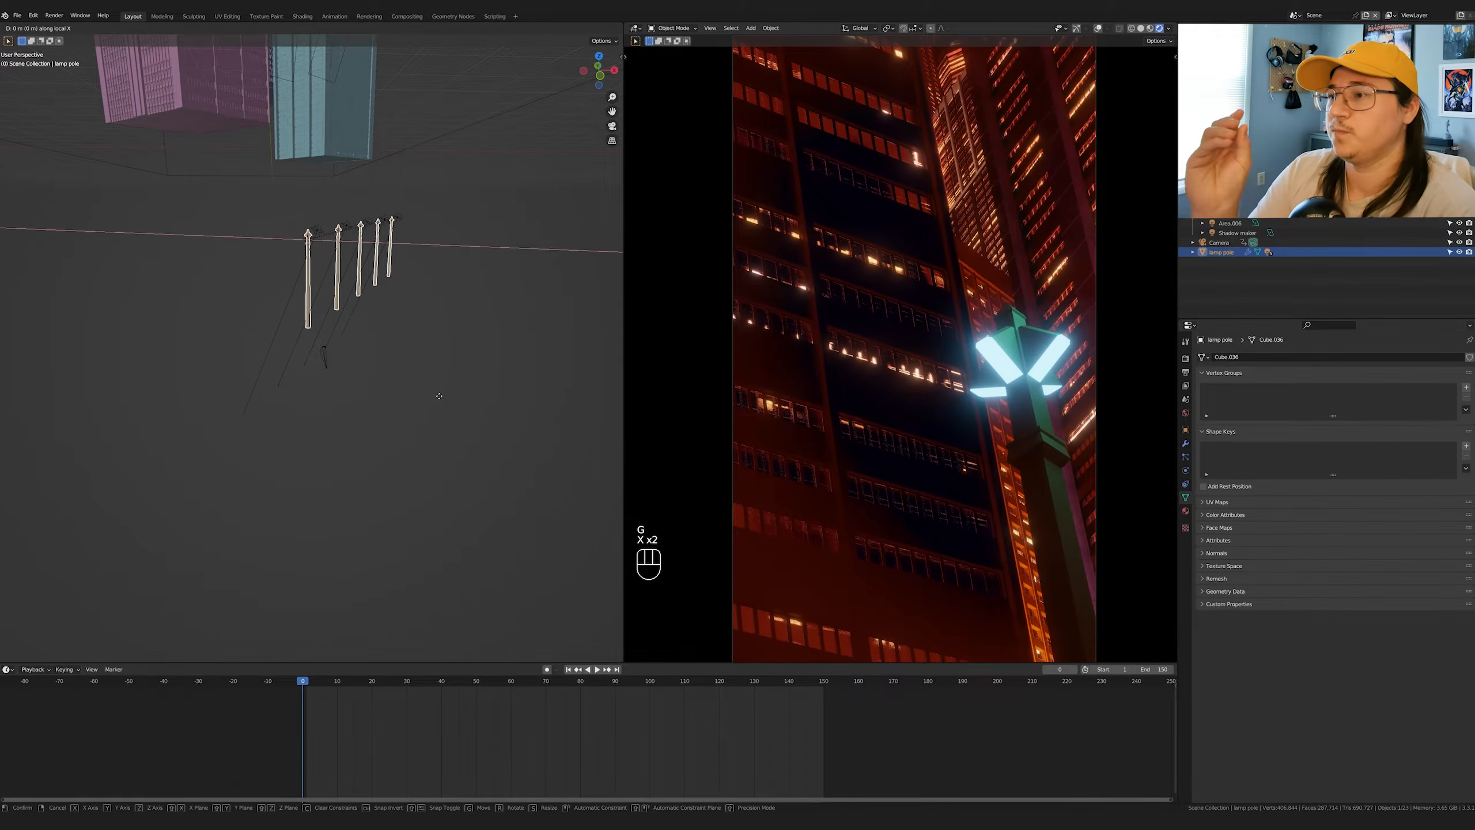
- Slide the lamp pole row along its local Y axis until the first lamp leaves the camera frame
key("y")
key("y")
left_click(560, 419)
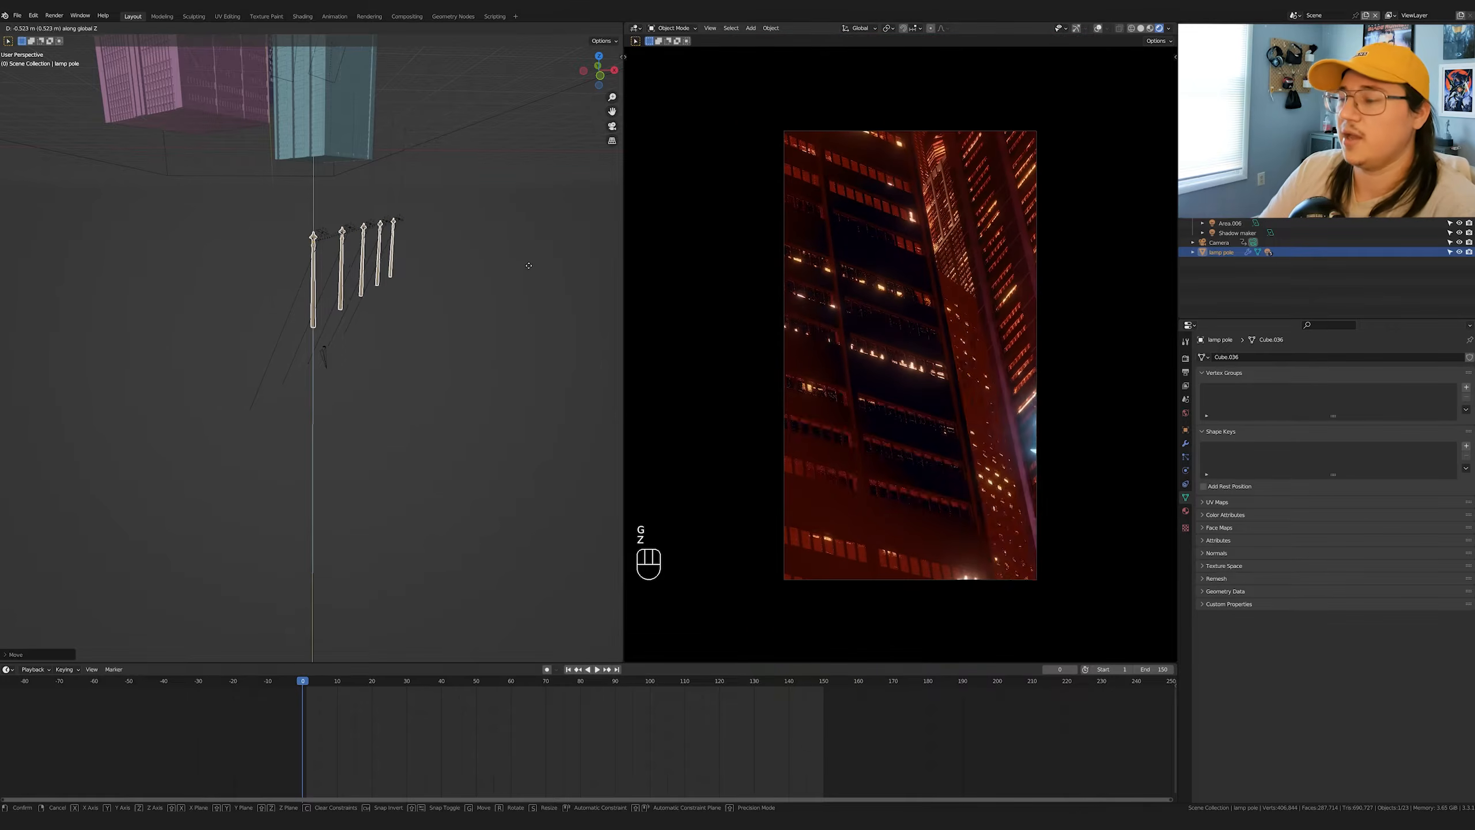
- Rotate the lamp pole row about the Z axis and shift it slightly in the horizontal plane
key("r")
key("z")
key("shift+z")
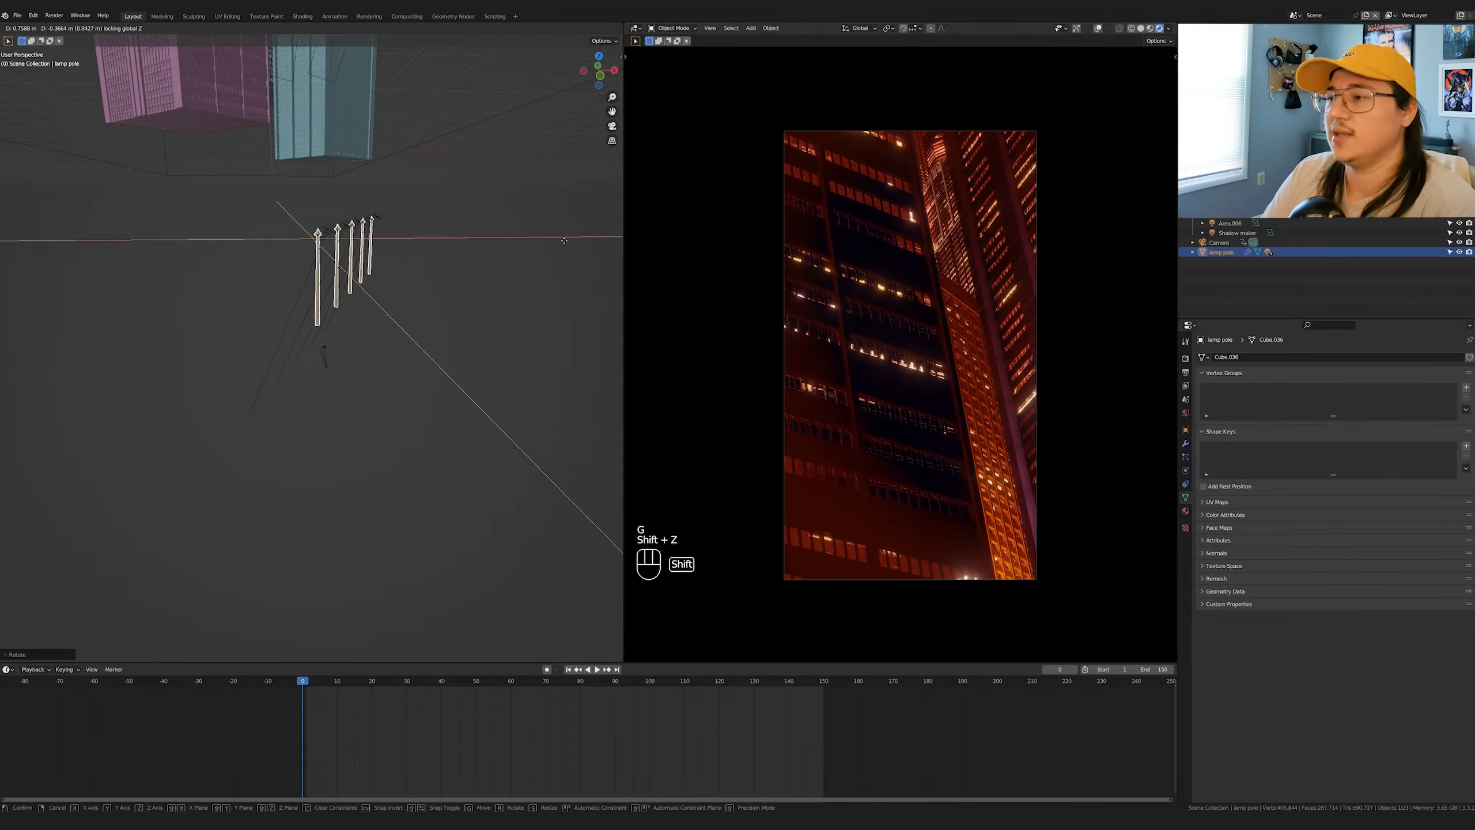
left_click(564, 240)
- Insert a keyframe for the lamp pole row at frame 0 and go to the animation's end frame
key("g")
key("i")
left_click(566, 283)
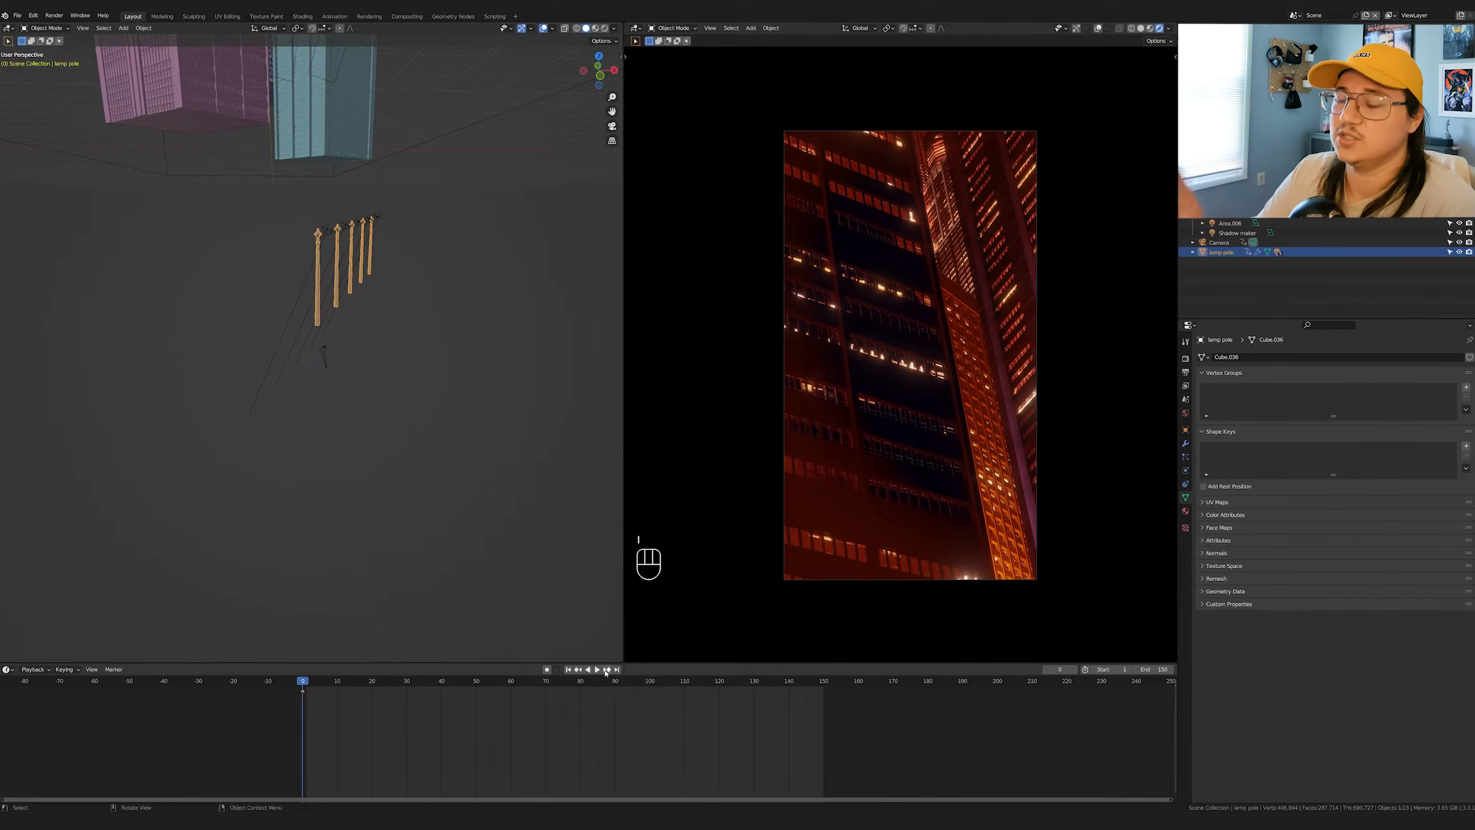
key("shift+Right")
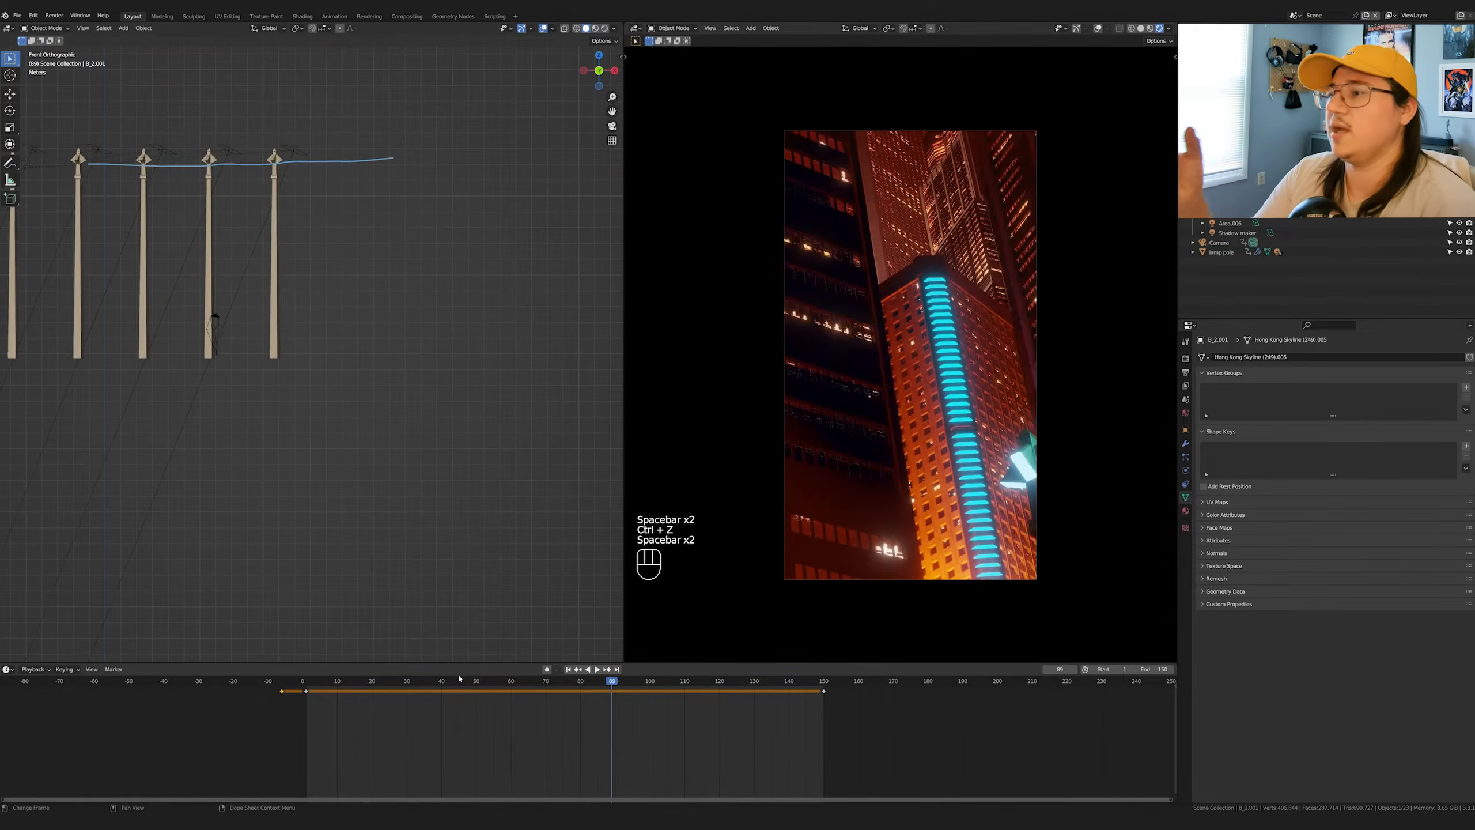
- Play the animation from its first frame to check the lamp poles passing the camera
left_click(301, 695)
key("space")
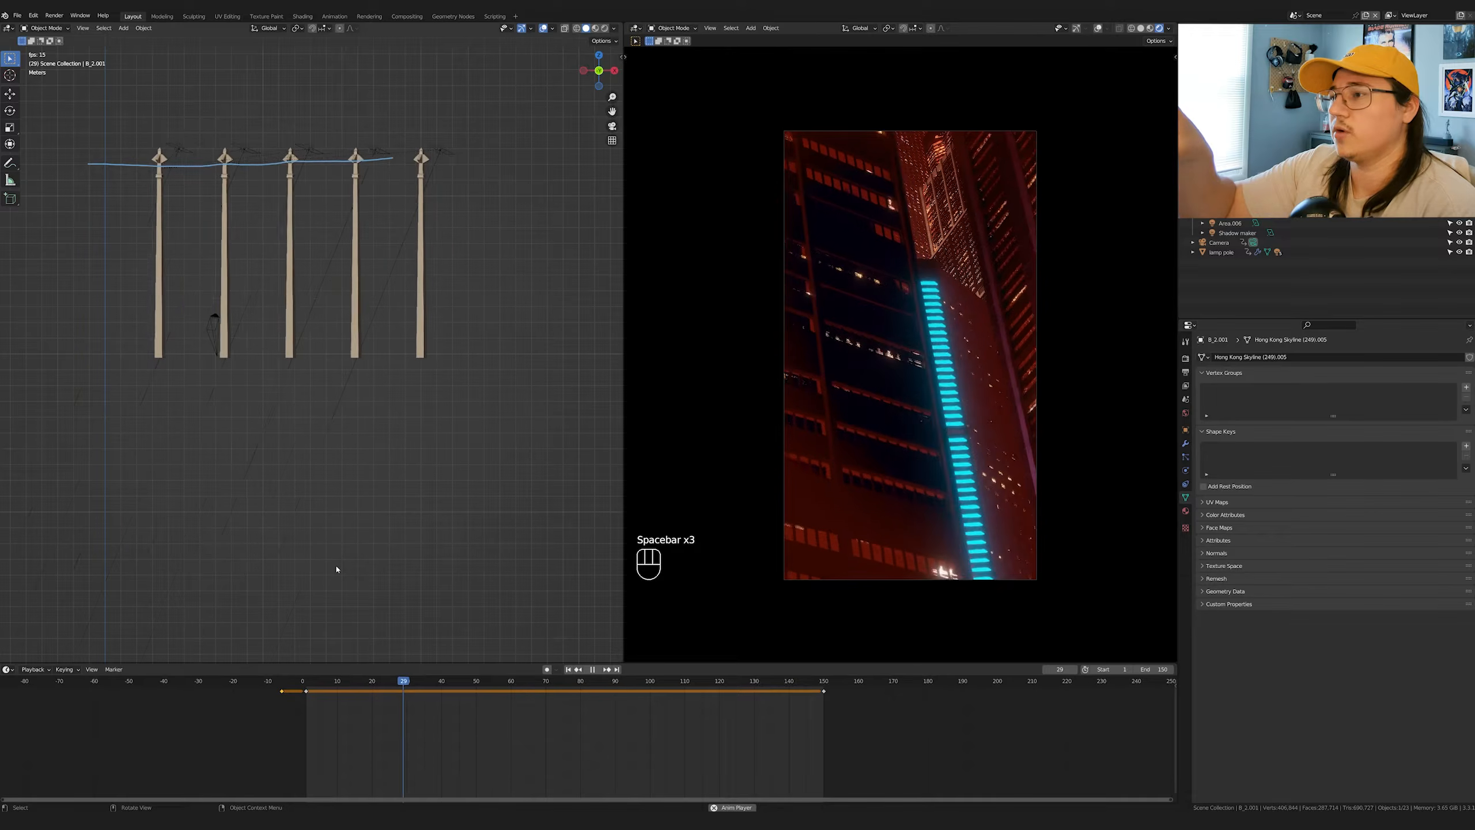
key("space")
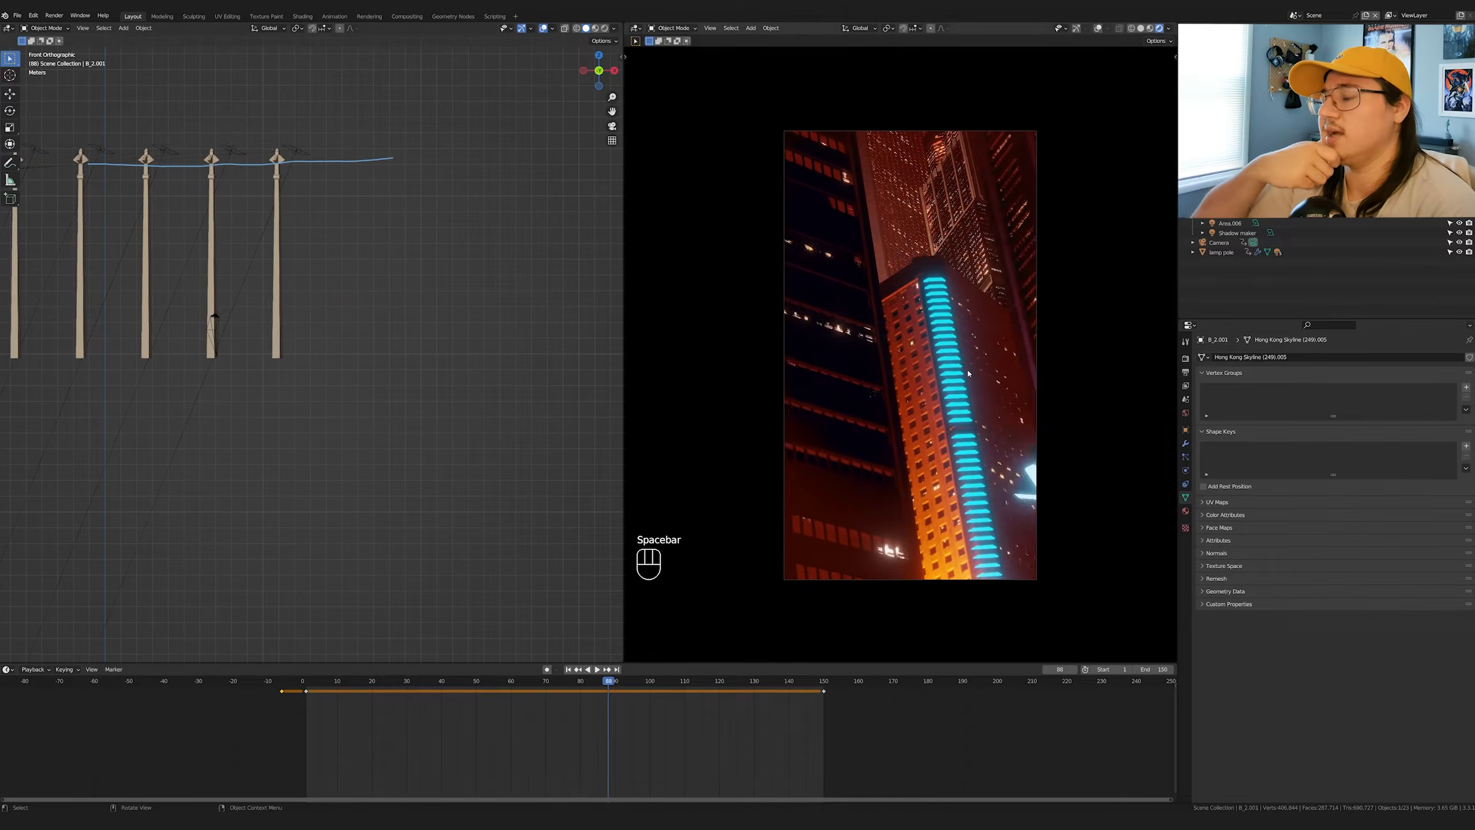
- Assign the grey_plaster.002 material to the tower's glowing cyan corner faces and preview the animation
left_click(1186, 511)
left_click(1224, 398)
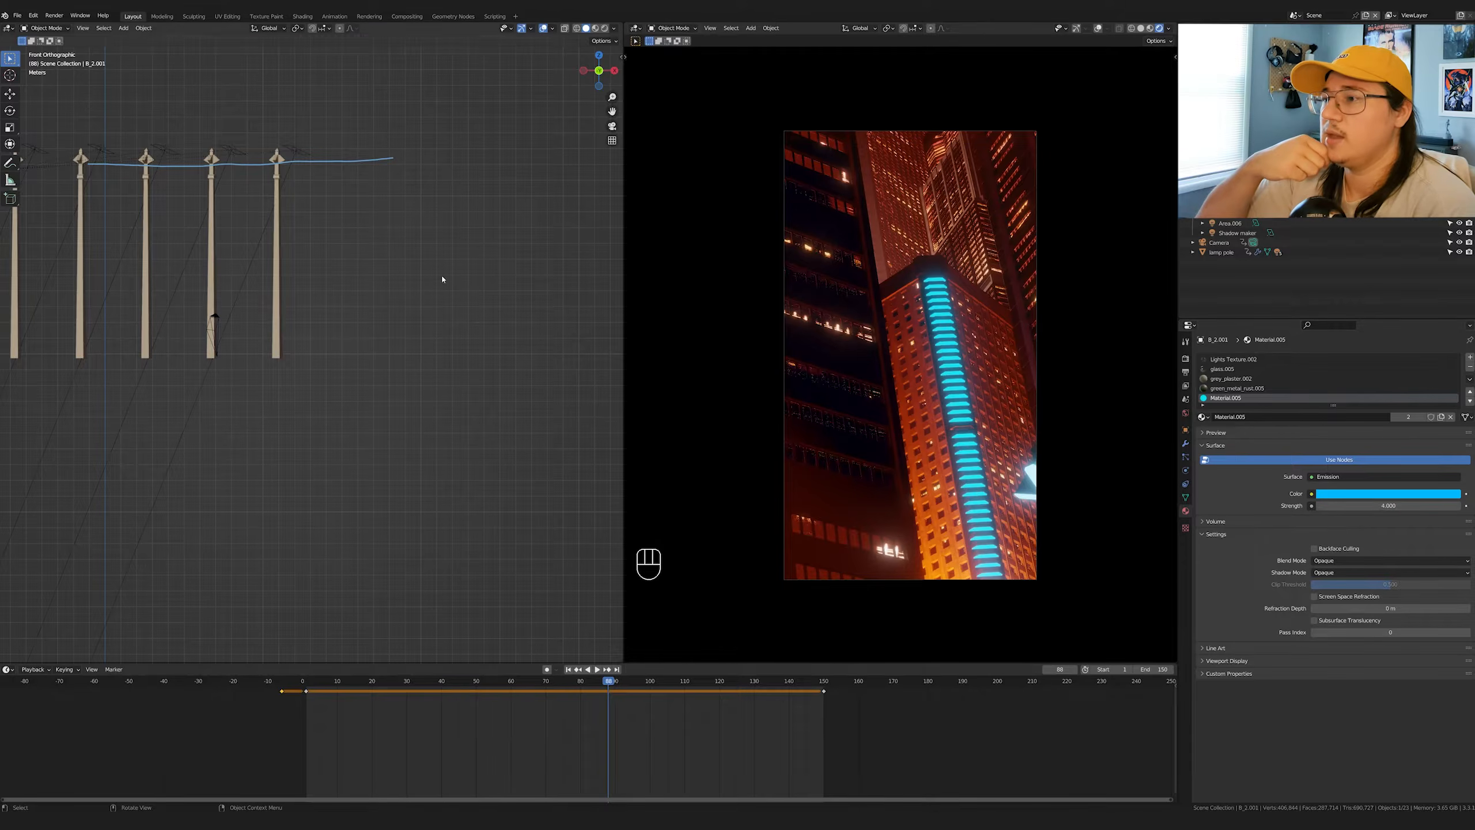
key("KP_Decimal")
key("Tab")
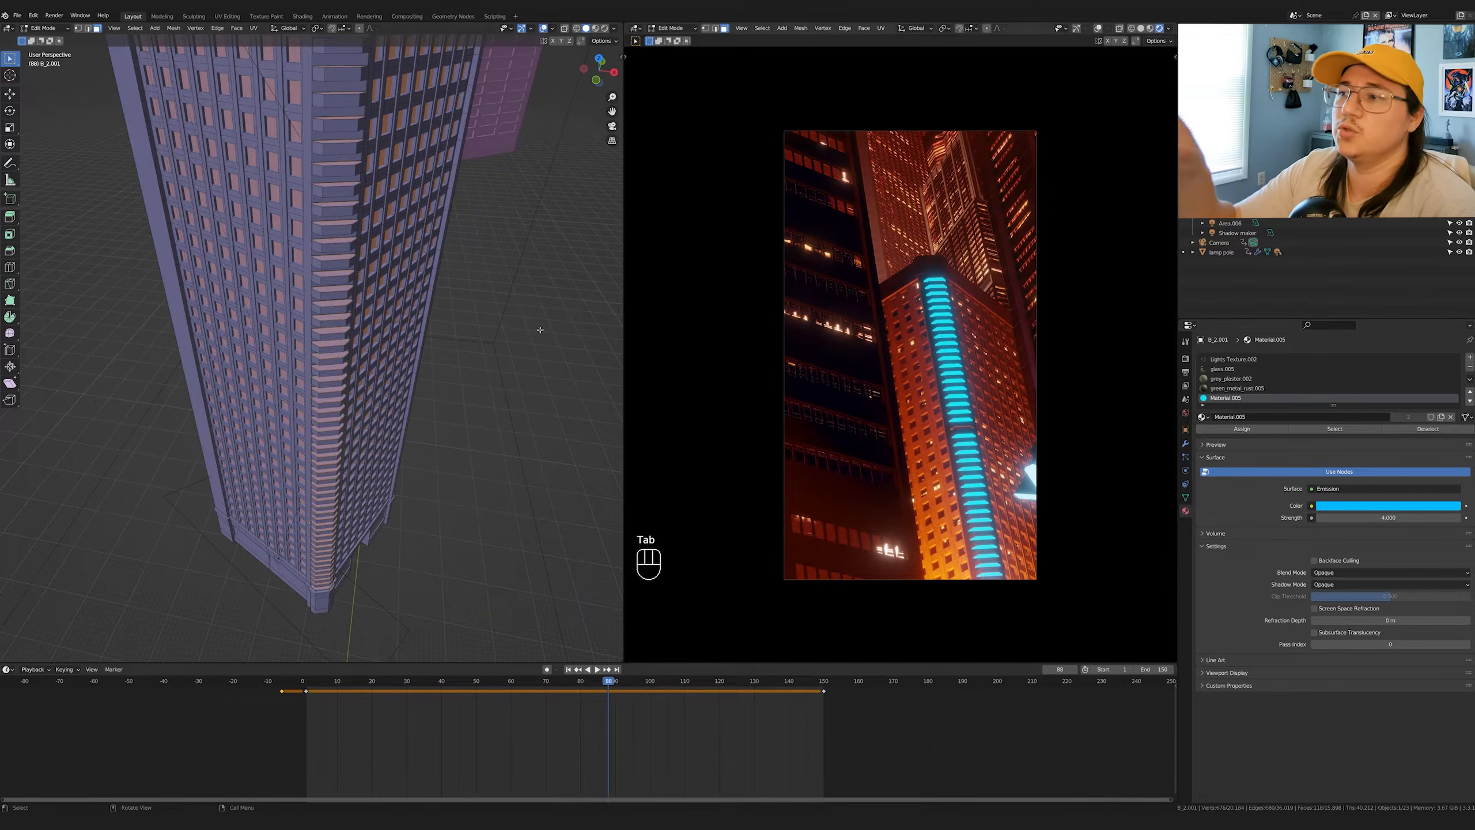
left_click(525, 338)
left_click(1231, 378)
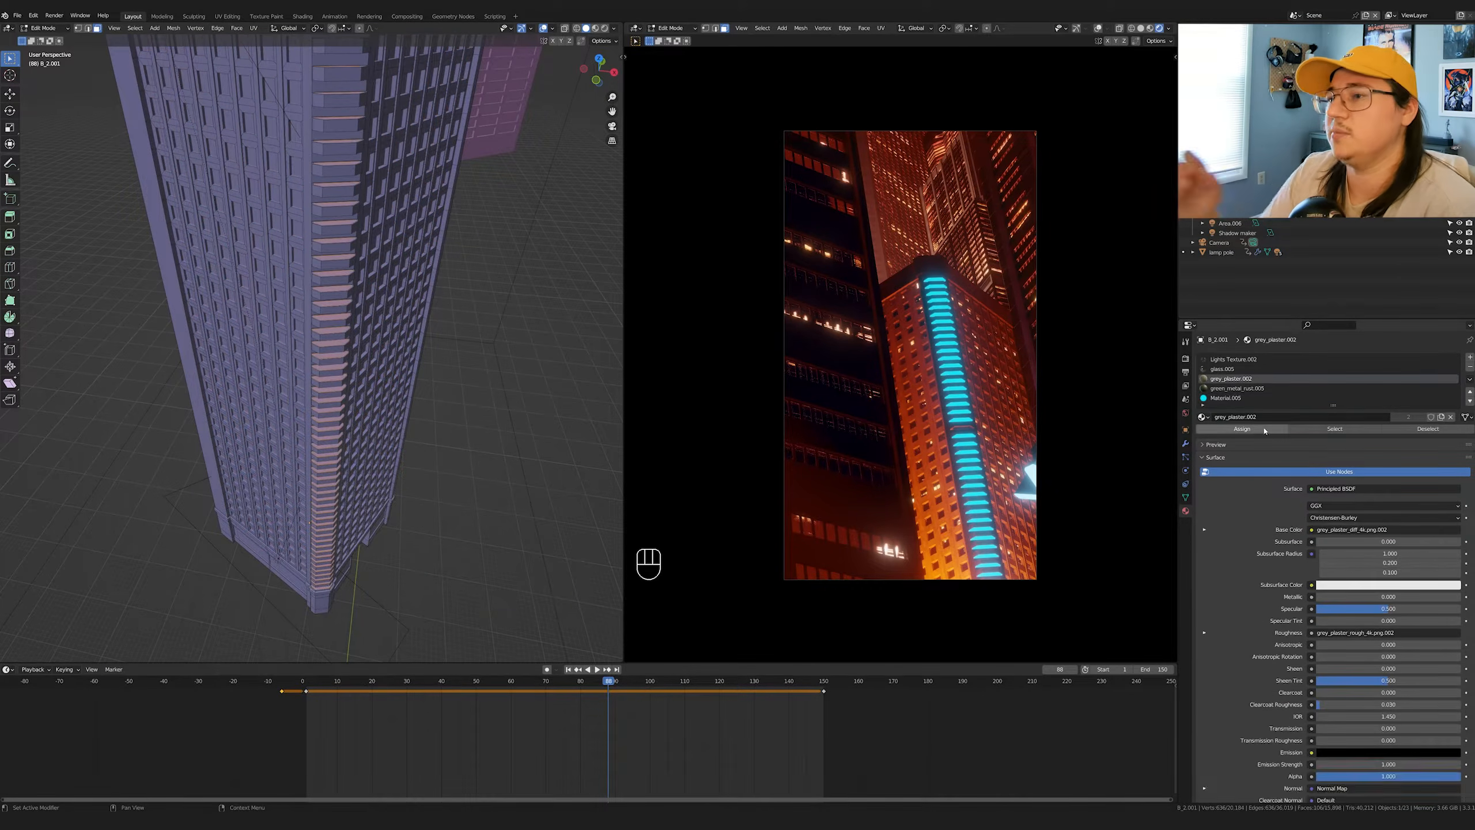
key("Tab")
key("space")
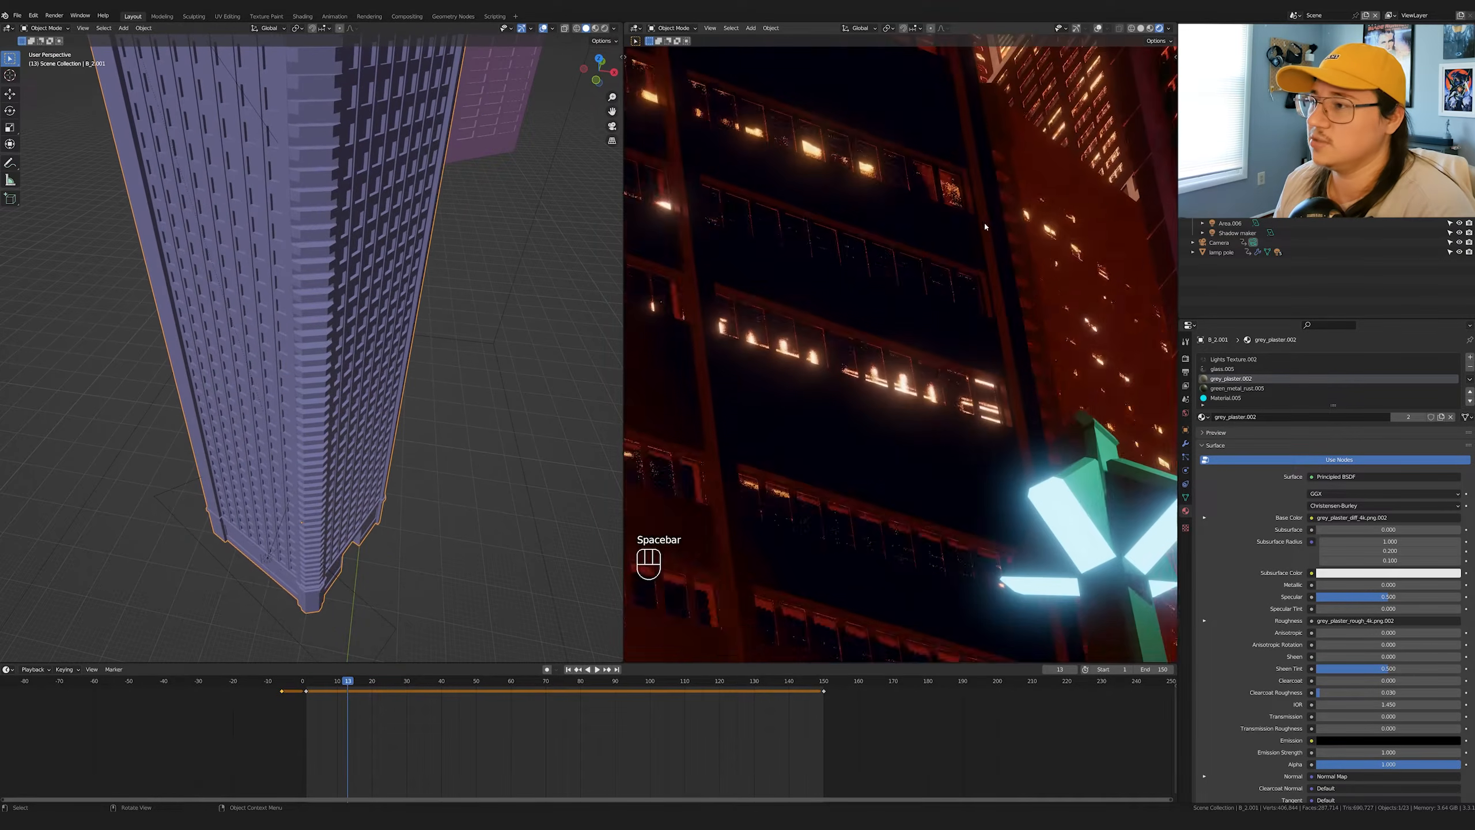
key("space")
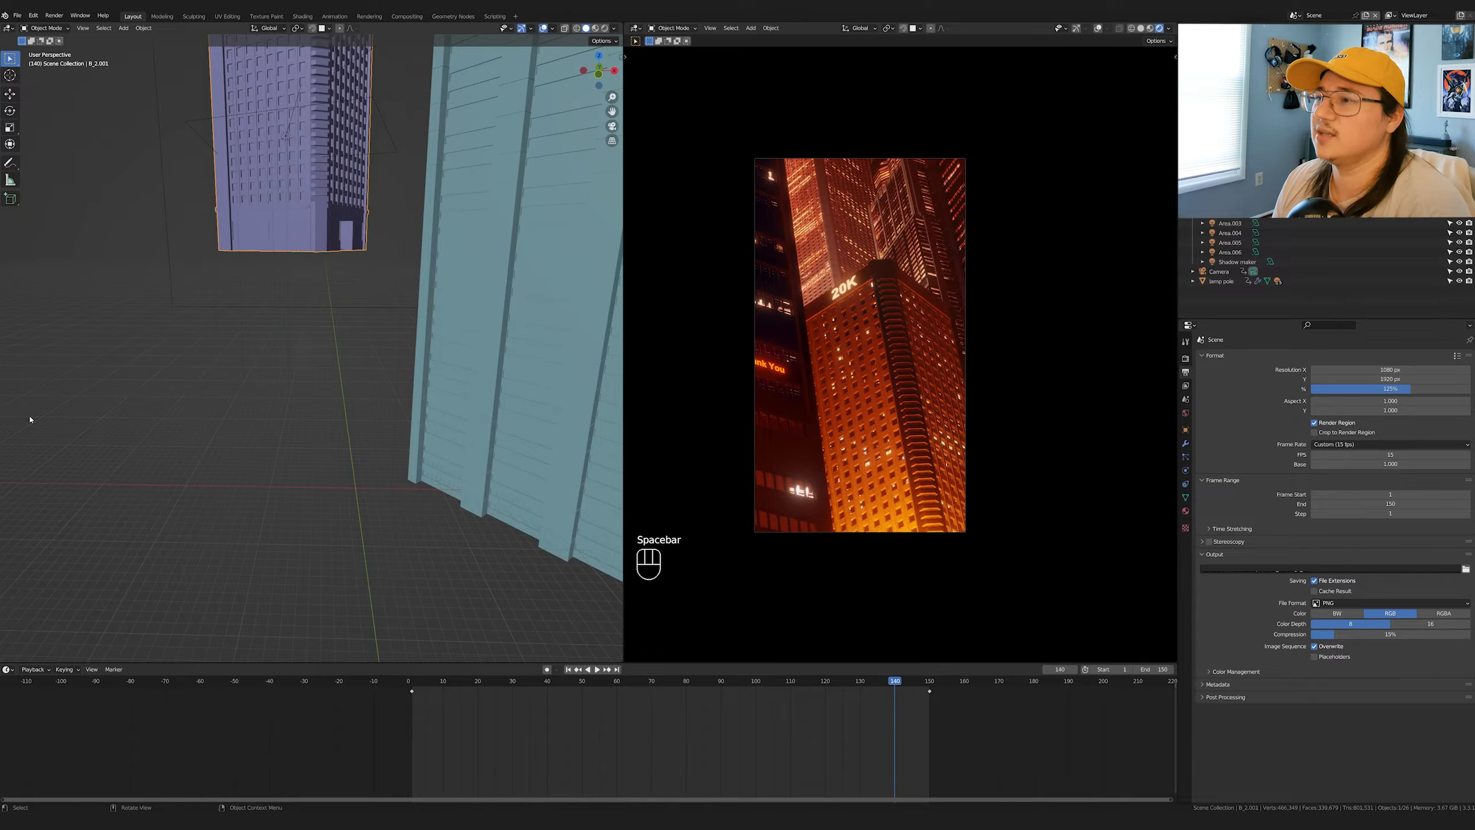
- Append the Rooftop Structure object from the city asset pack file
key("KP_Decimal")
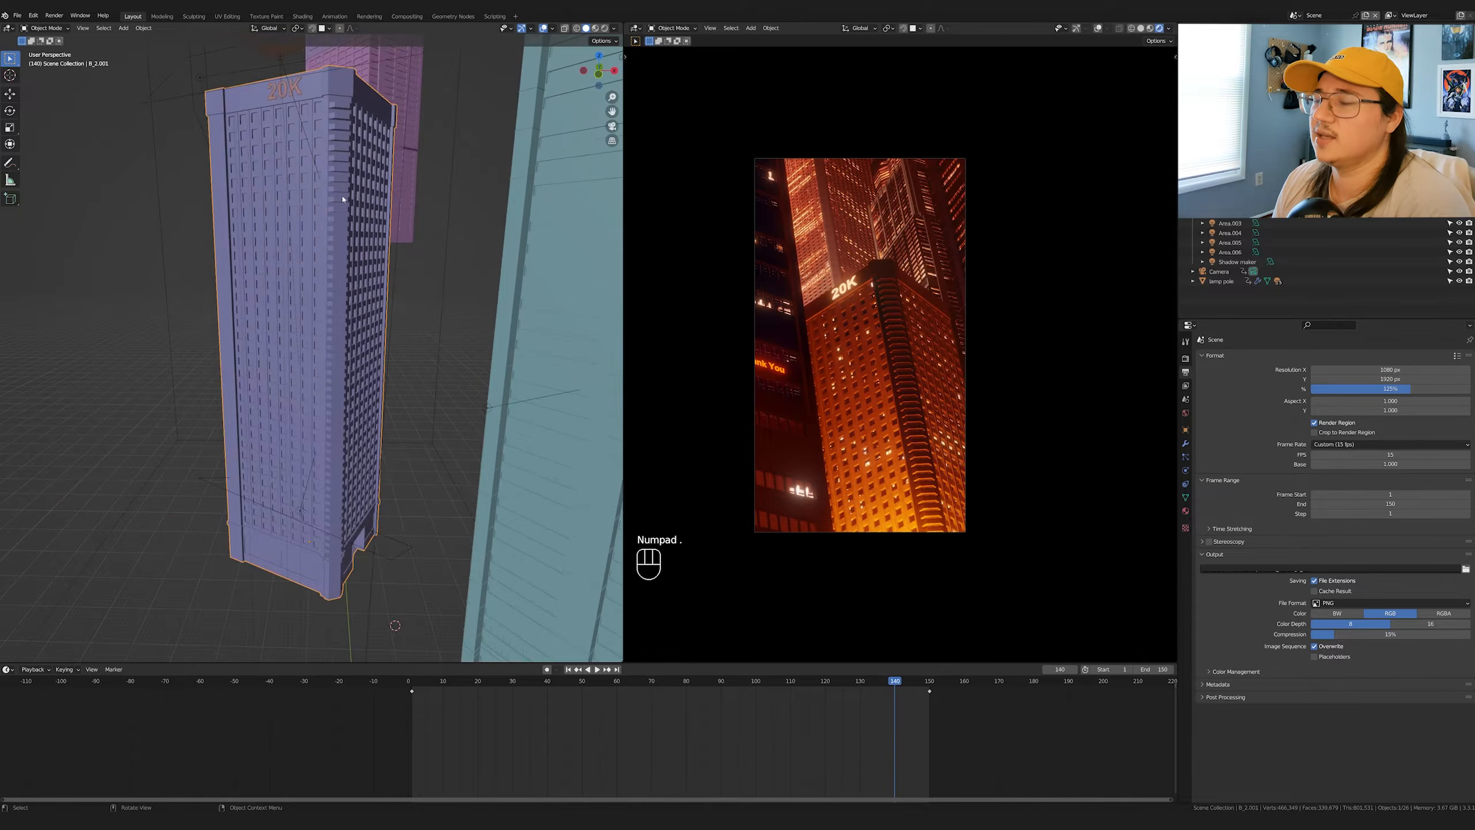
middle_click_drag(30, 418, 391, 302)
left_click(17, 16)
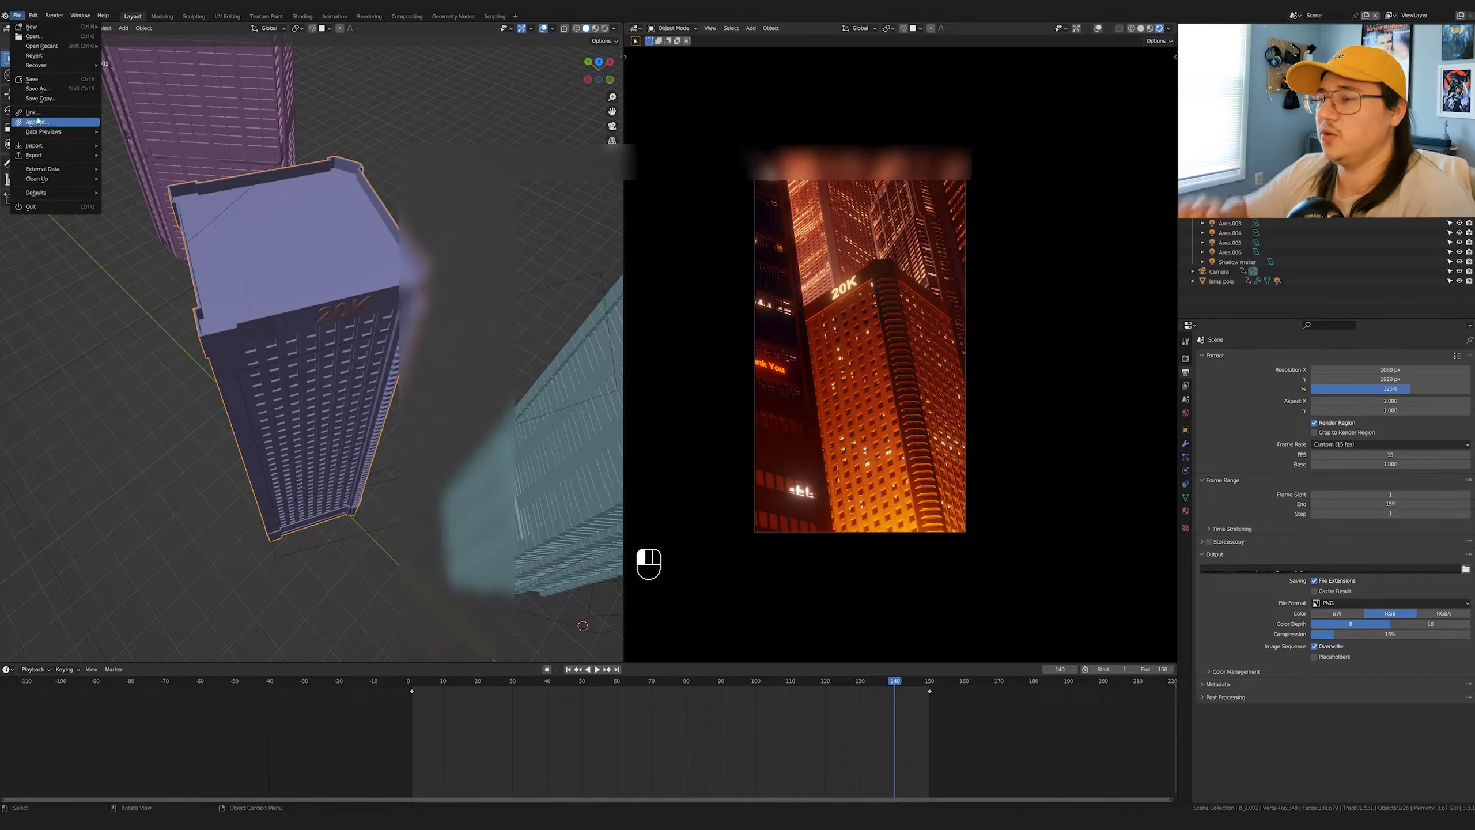
left_click(35, 126)
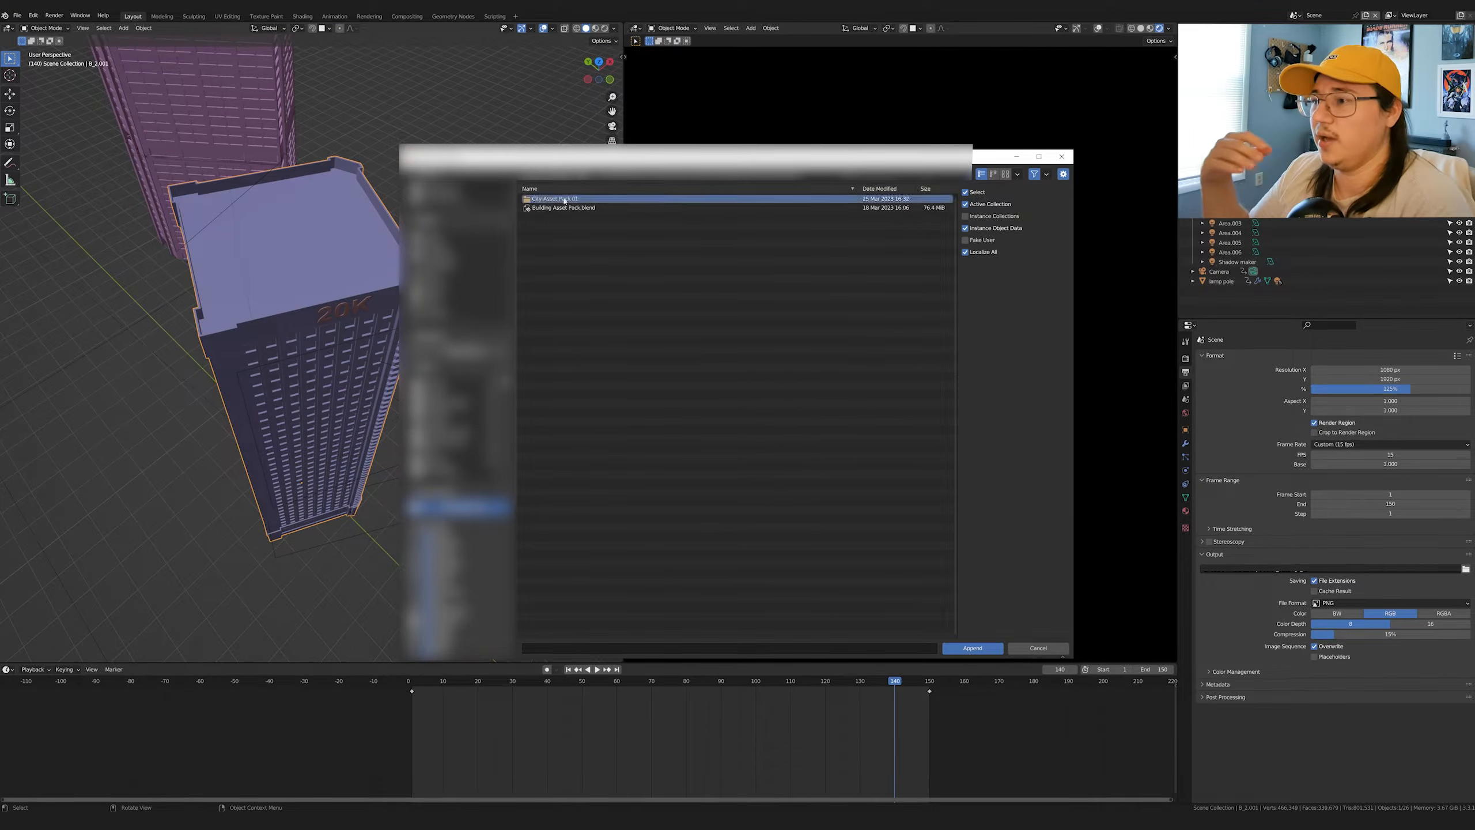
double_click(564, 199)
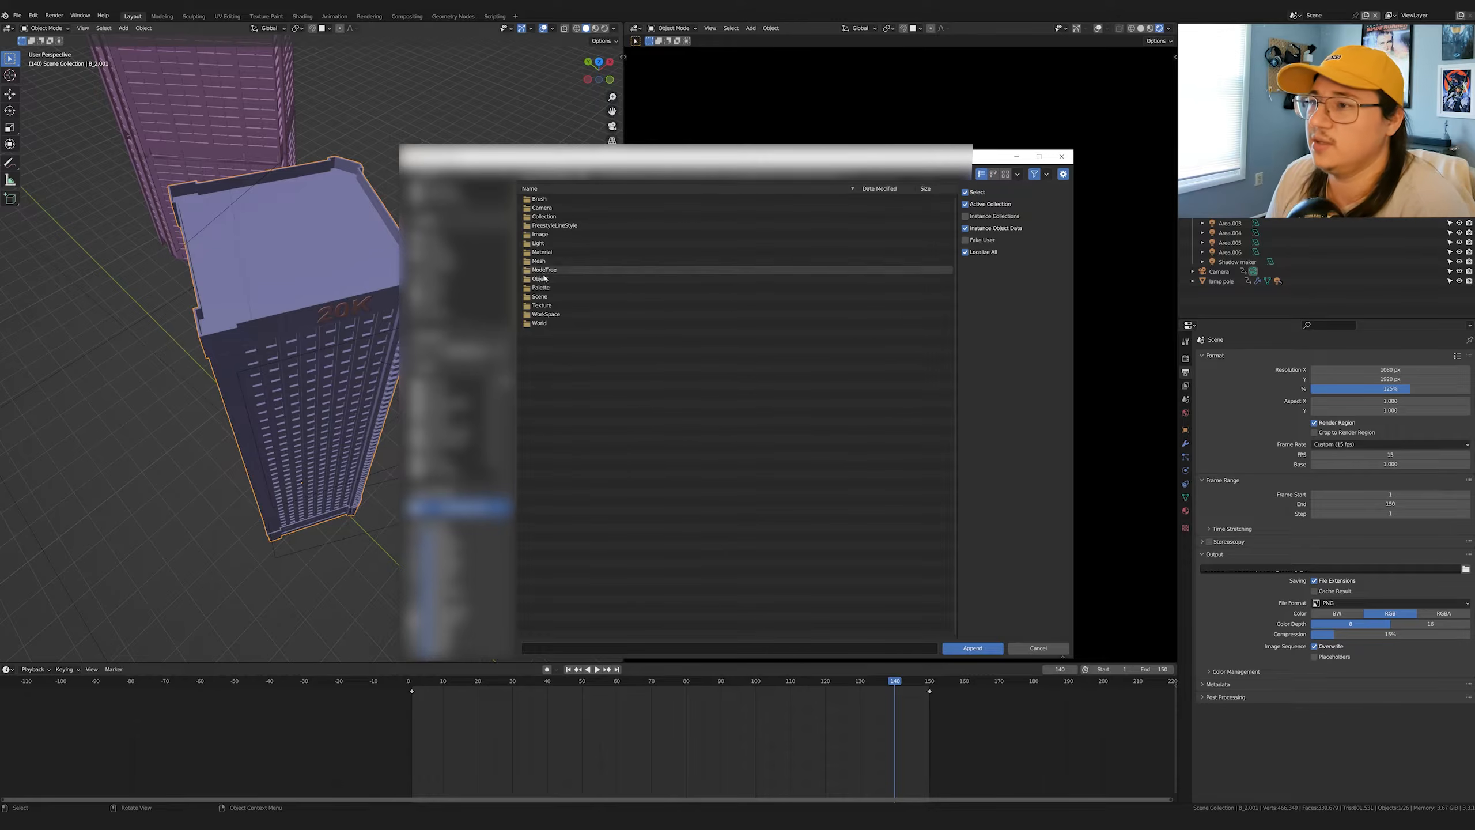
double_click(540, 279)
left_click(573, 413)
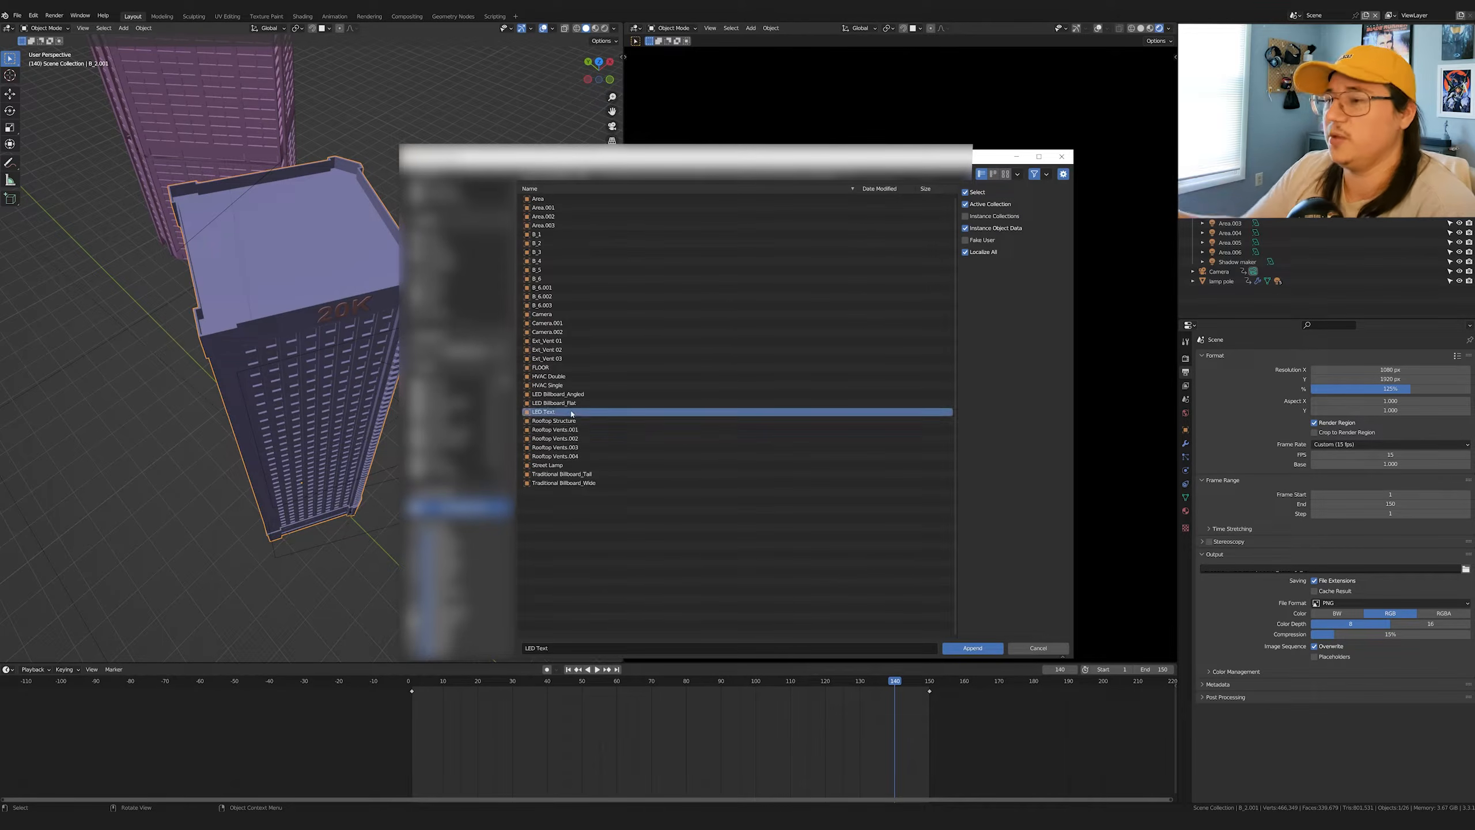
left_click(573, 423)
left_click(971, 646)
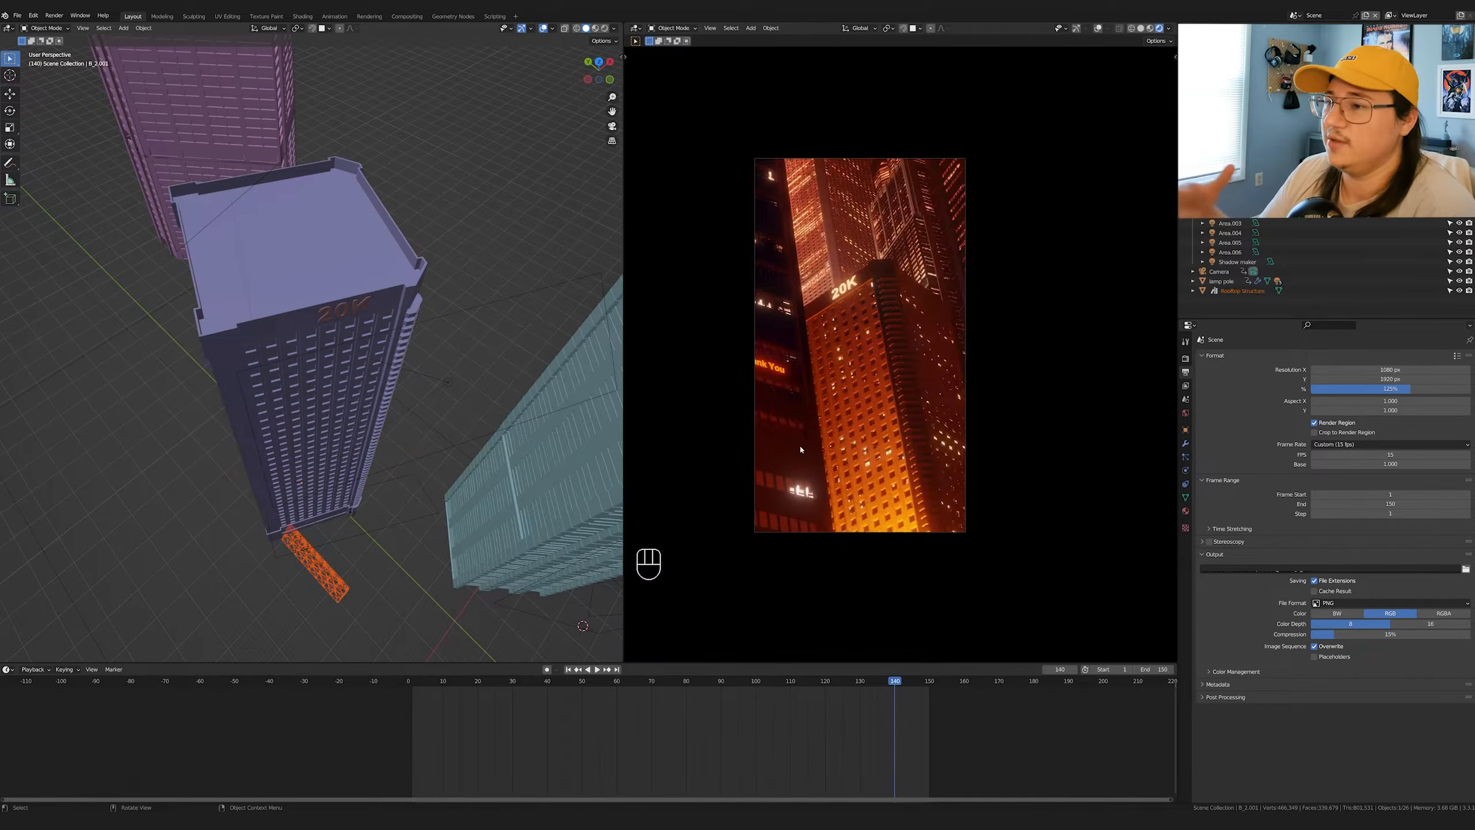
- Rotate the rooftop structure about the Z axis, raising it and moving it horizontally toward the 20K tower's upper part
scroll(454, 501, "down", 2)
key("r")
key("z")
left_click(442, 465)
key("g")
key("z")
left_click(428, 276)
key("g")
key("shift+z")
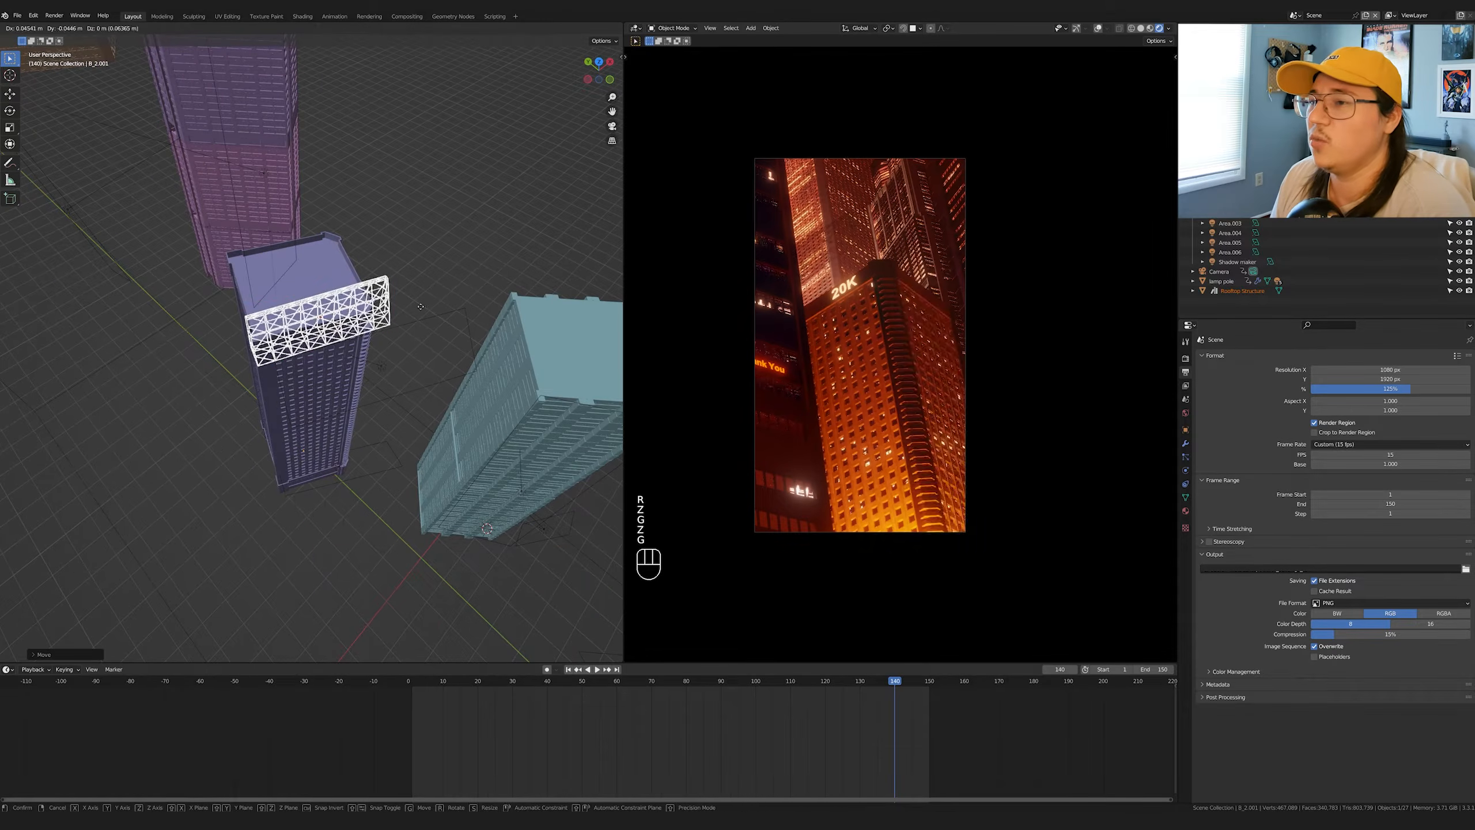
left_click(430, 220)
- Adjust the rooftop structure's height along Z and its horizontal position over the 20K tower
key("g")
key("z")
left_click(426, 285)
key("g")
key("shift+z")
left_click(429, 299)
- Raise the rooftop structure above the tower's roof and turn it roughly half a turn about the global Z axis
key("KP_Decimal")
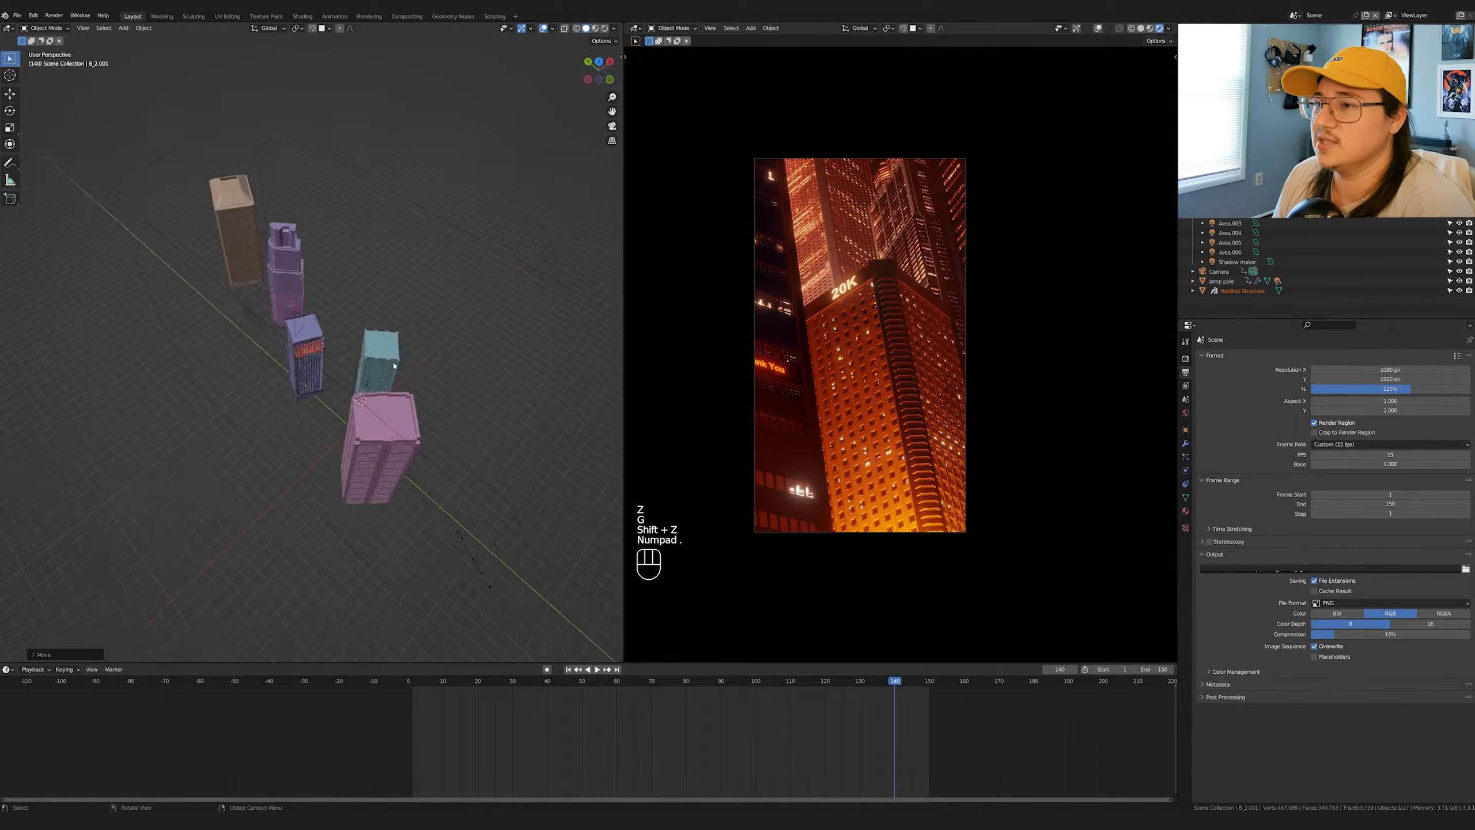
scroll(360, 389, "up", 6)
middle_click_drag(363, 384, 448, 317)
key("g")
key("z")
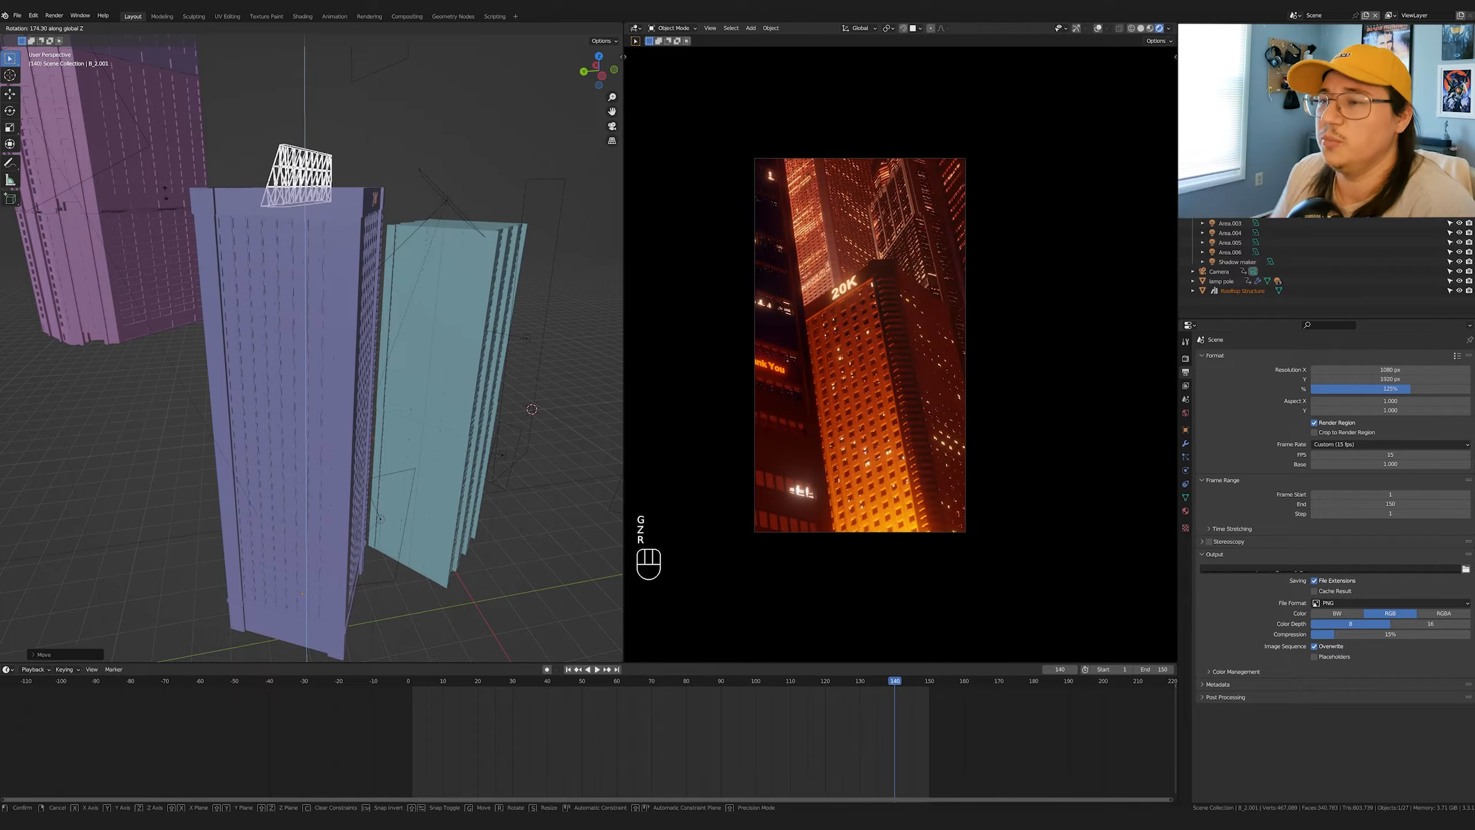
left_click(165, 193)
- Move the rooftop structure horizontally to the roof edge above the 20K text and adjust its height
key("KP_Decimal")
middle_click_drag(419, 205, 343, 401)
key("g")
key("shift+z")
left_click(489, 479)
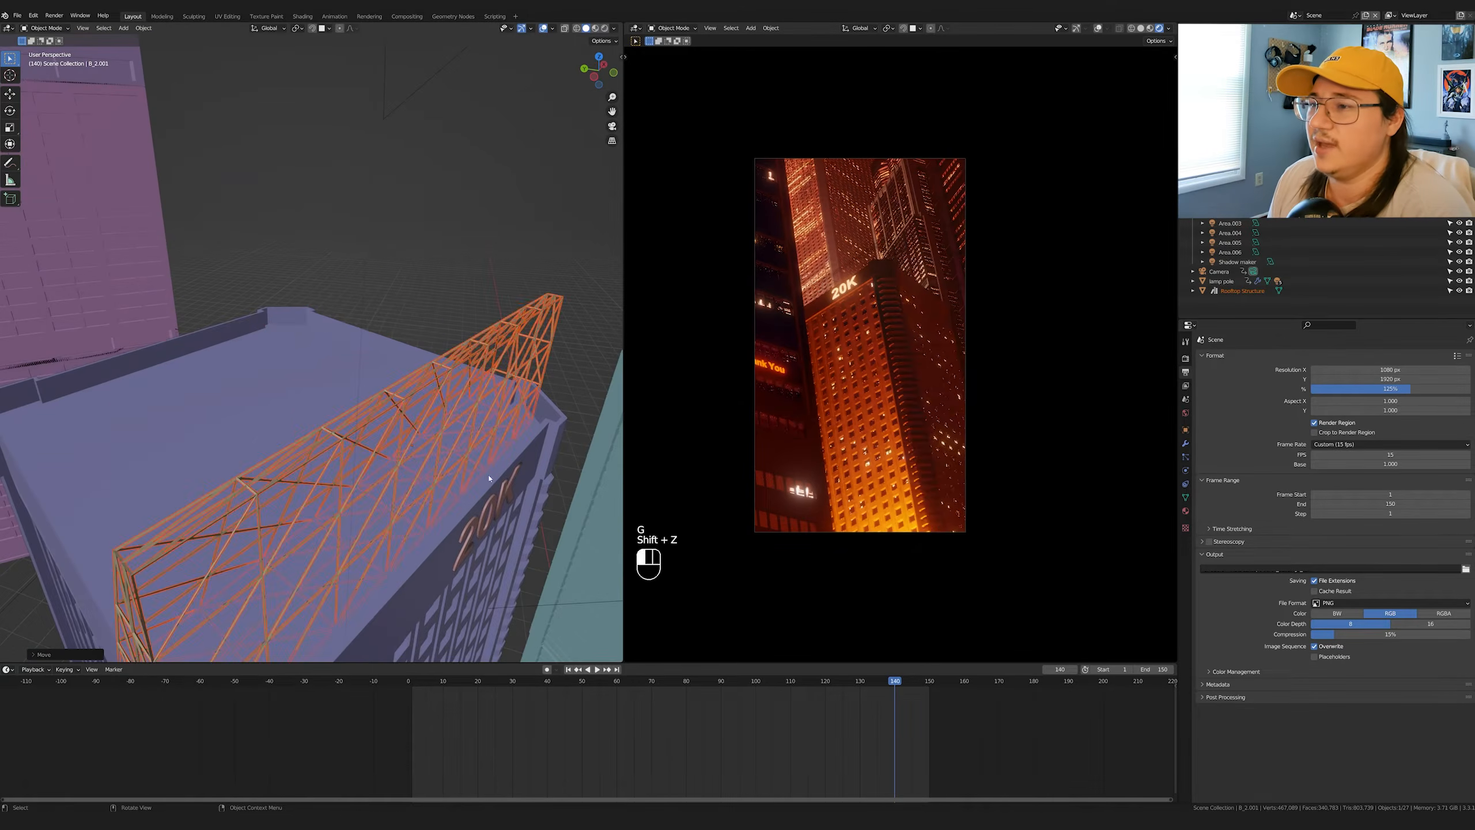
scroll(516, 433, "down", 3)
middle_click_drag(489, 479, 354, 477)
key("g")
key("z")
left_click(511, 407)
- Scale the rooftop structure down to fit the roof width and lower it about 1.3 m along the global Z axis
key("g")
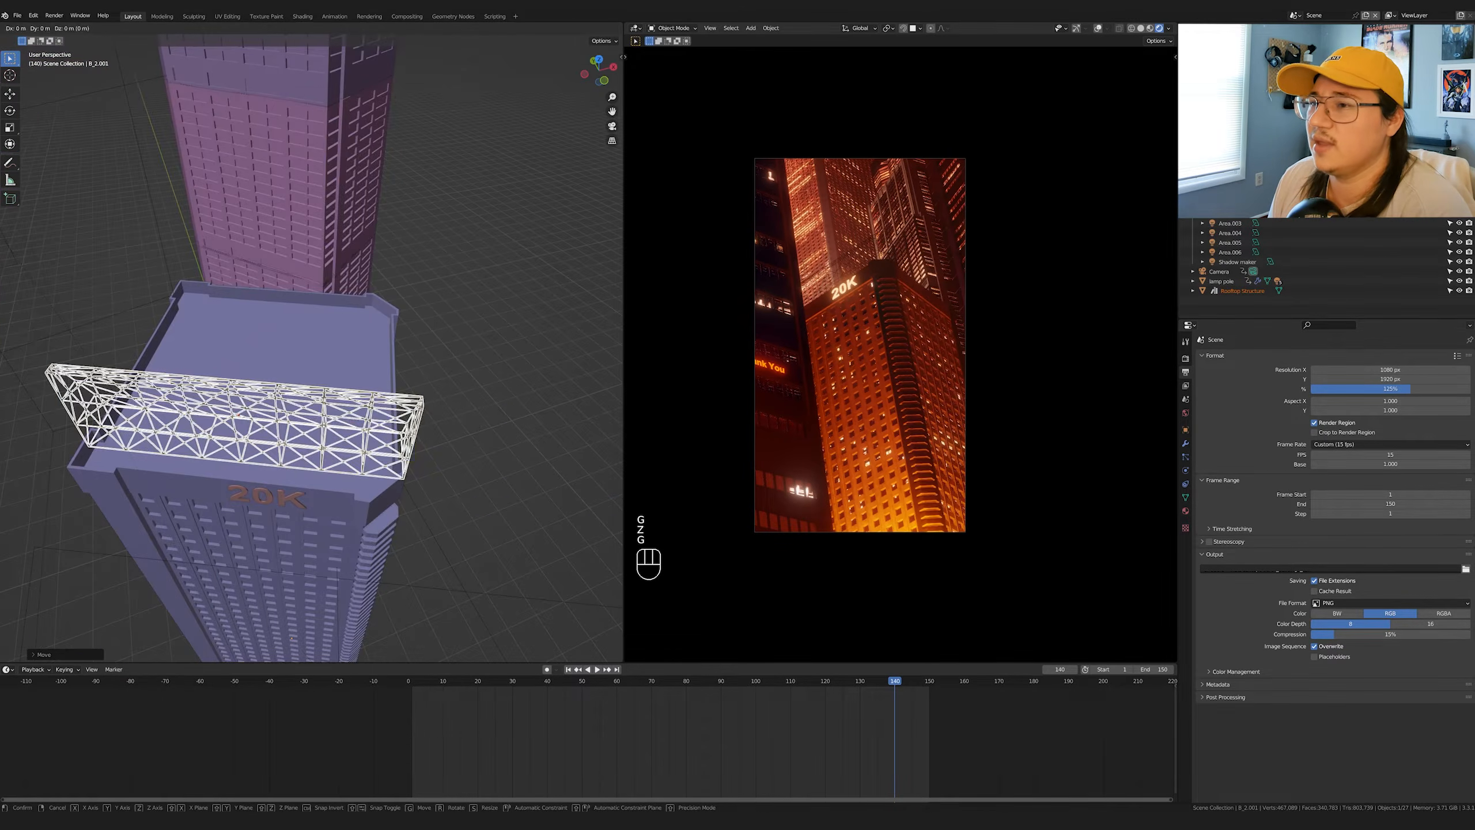
key("s")
left_click(418, 426)
key("g")
key("KP_Decimal")
middle_click_drag(412, 428, 462, 446)
key("z")
key("g")
key("z")
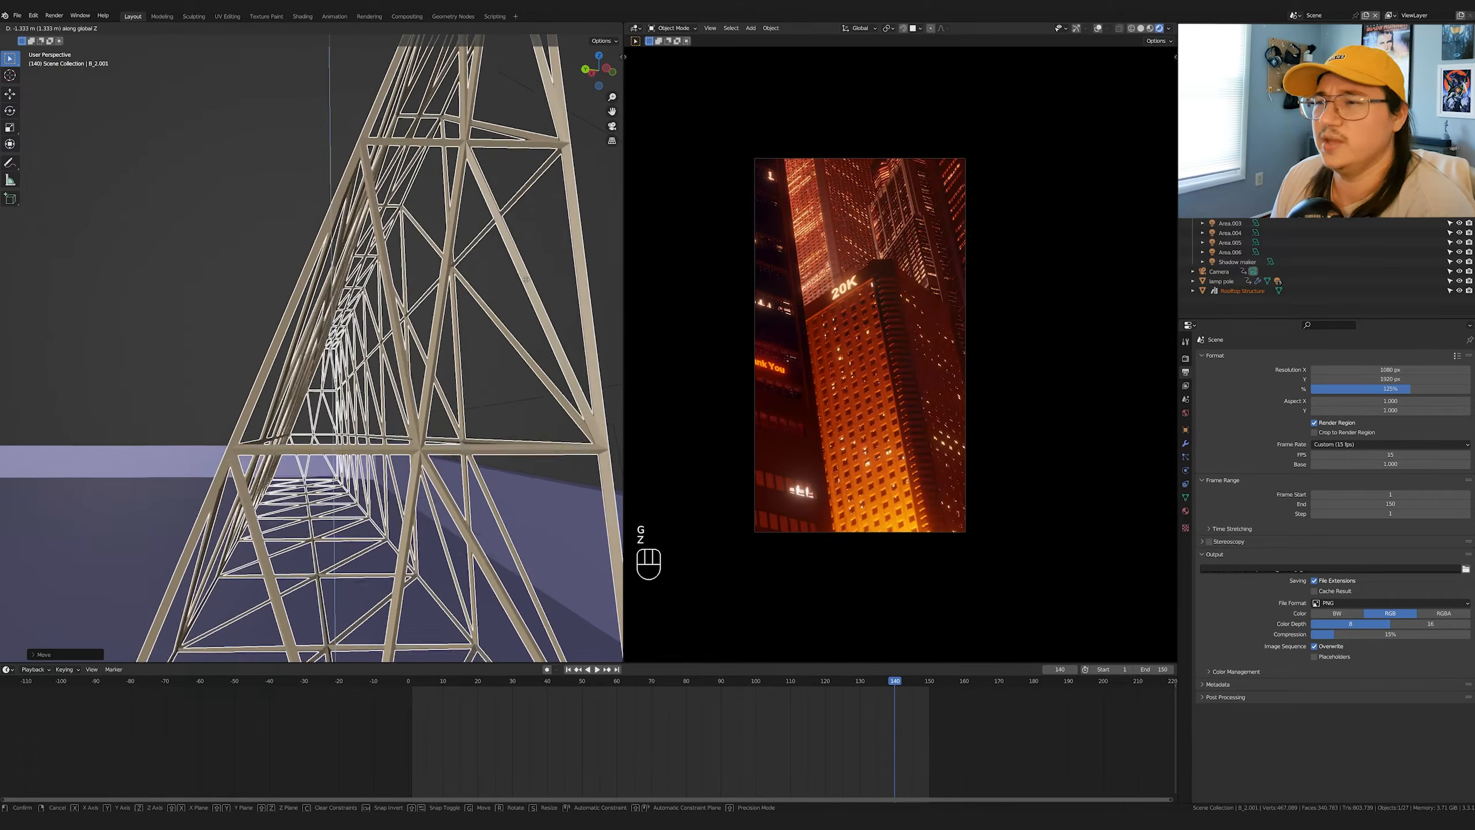
left_click(494, 415)
- Center the rooftop structure between the roof's side walls and fine-tune its height above the roof surface
scroll(494, 415, "down", 4)
middle_click_drag(482, 395, 492, 441)
key("g")
key("shift+z")
left_click(543, 459)
key("g")
key("z")
left_click(494, 431)
- Raise the 20K text in front of the rooftop structure and enlarge it to fill most of the frame
left_click(355, 471)
key("g")
key("shift+z")
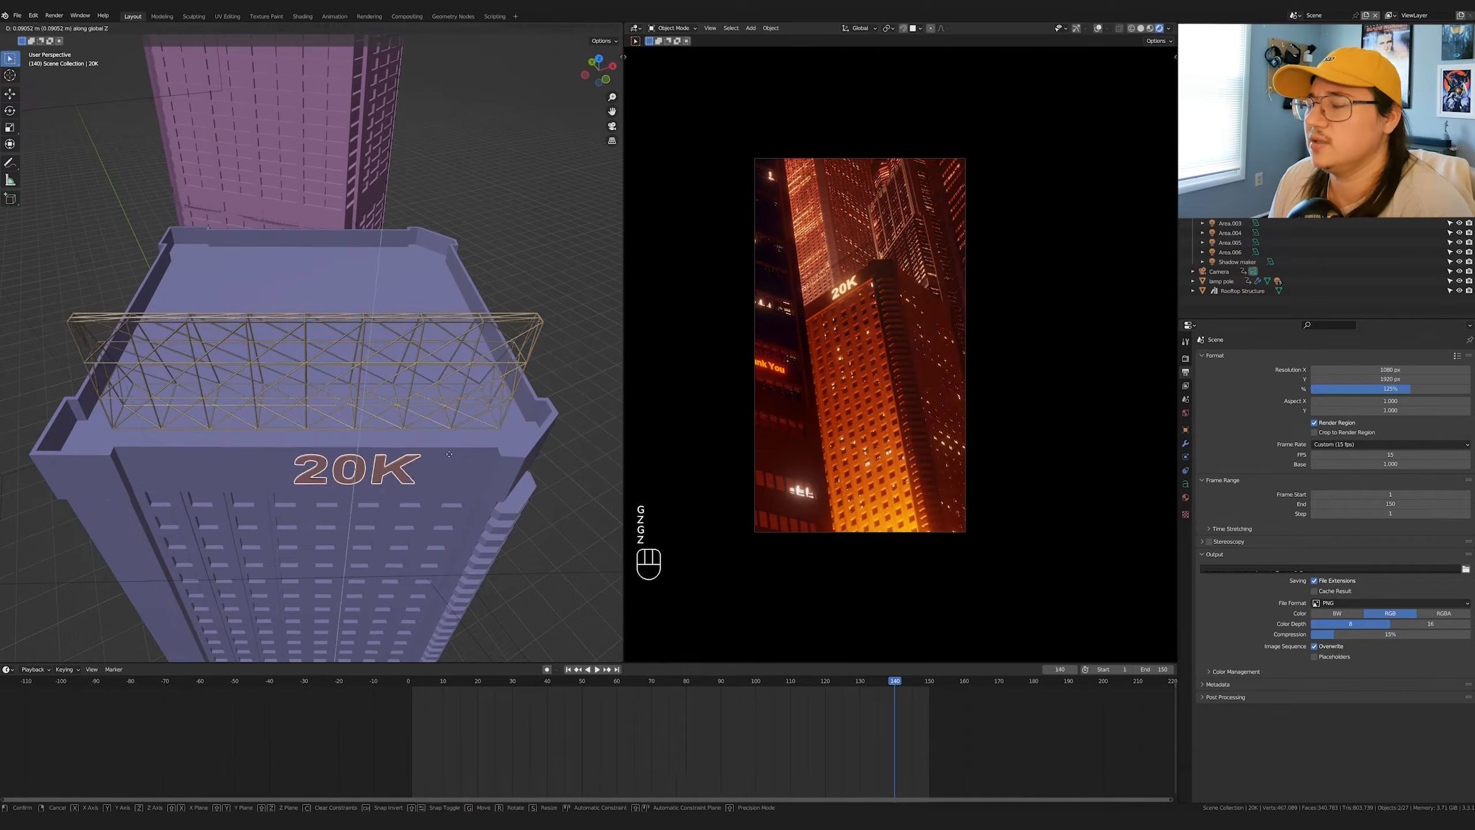
left_click(407, 381)
key("s")
key("shift+z")
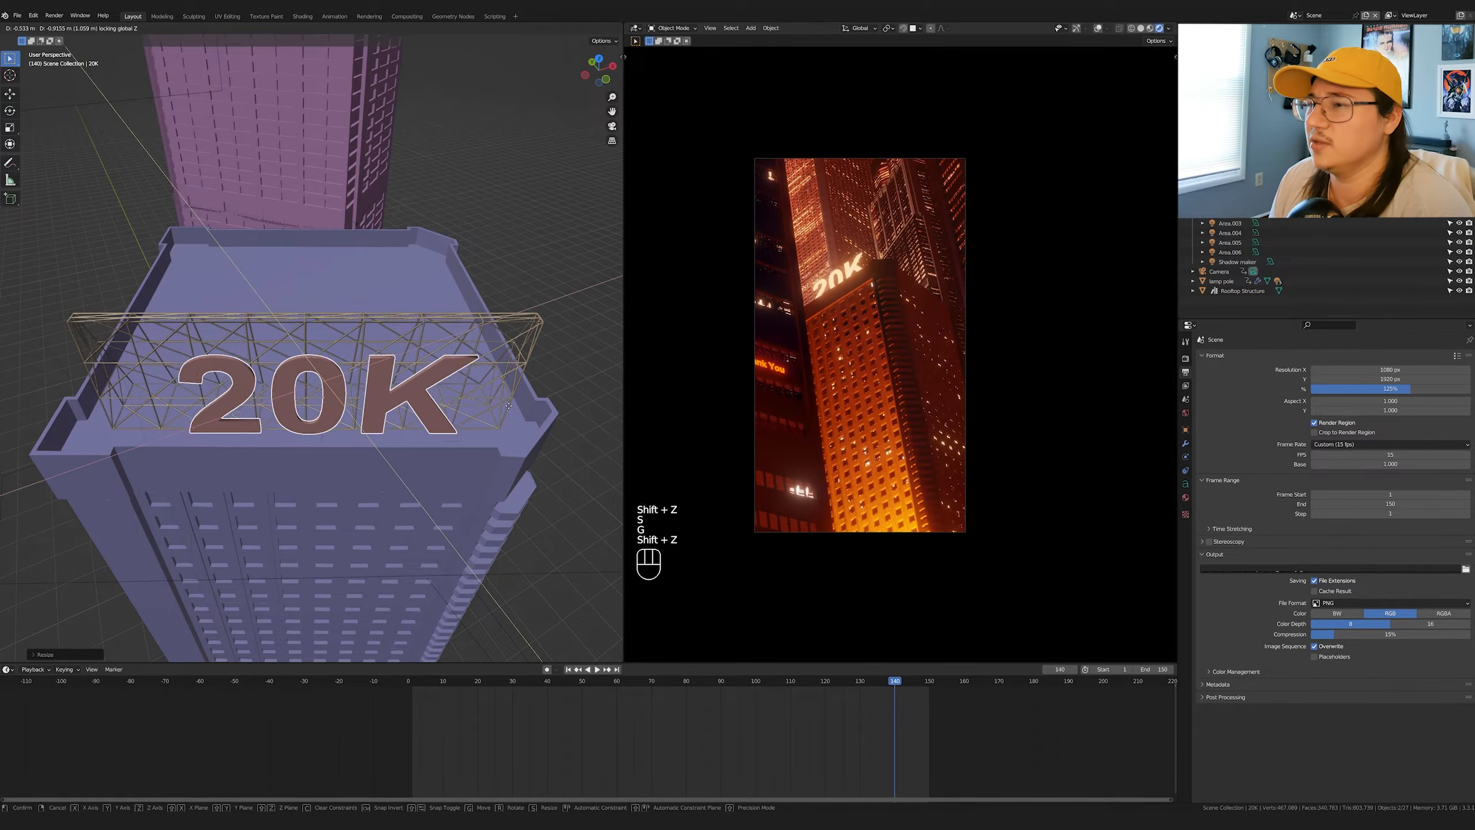
left_click(509, 407)
- Move the 20K text along its local Z axis to align it with the front of the rooftop structure
mouse_move(508, 408)
middle_mouse_down()
mouse_move(539, 382)
mouse_move(520, 386)
middle_mouse_up()
key("g")
scroll(531, 383, "up", 3)
key("g")
key("z")
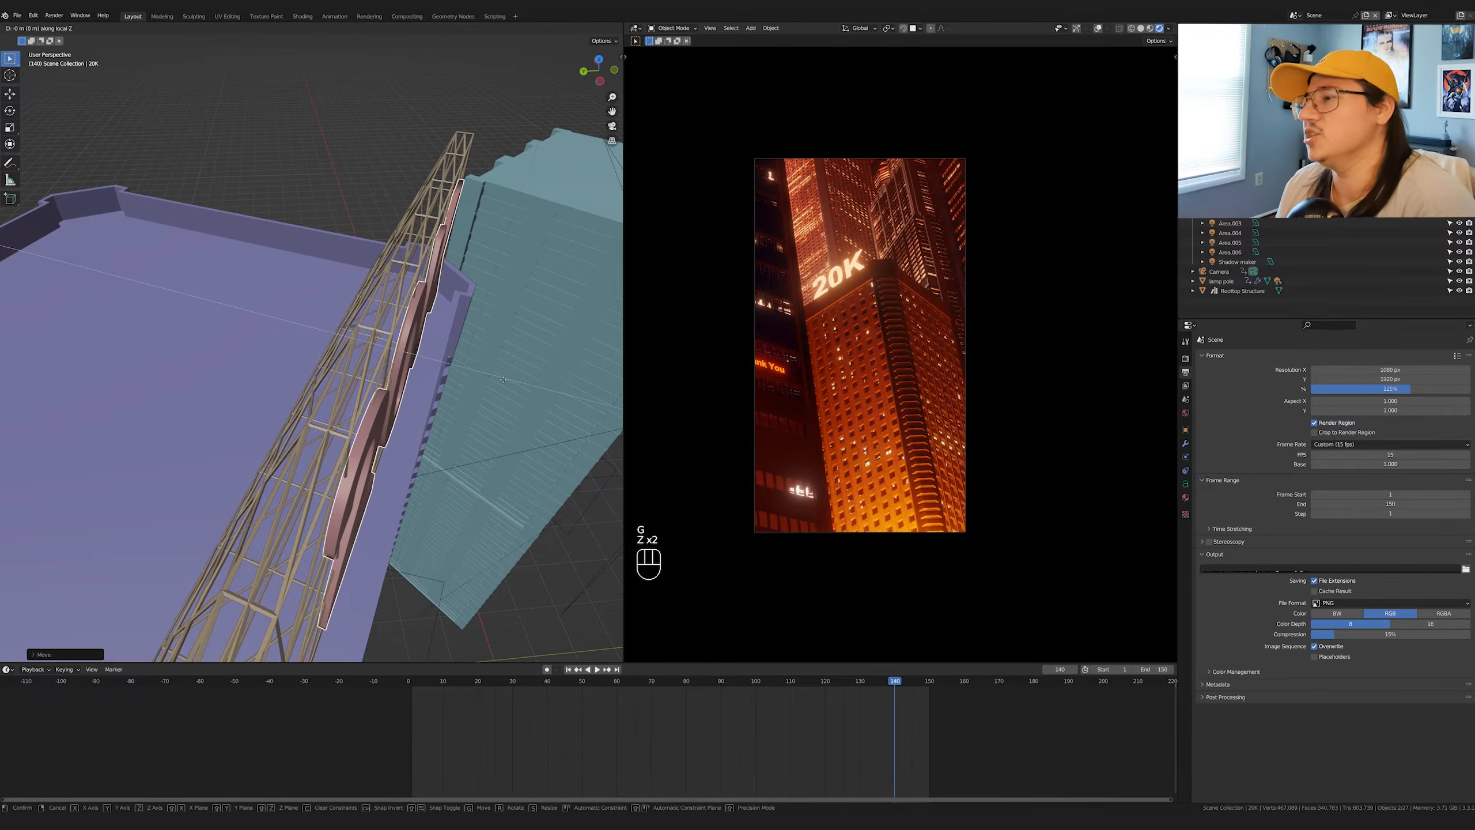
left_click(411, 303, "shift")
- Raise the rooftop structure by about 0.68 m along the global Z axis behind the 20K text
middle_click_drag(411, 304, 325, 273)
key("g")
key("z")
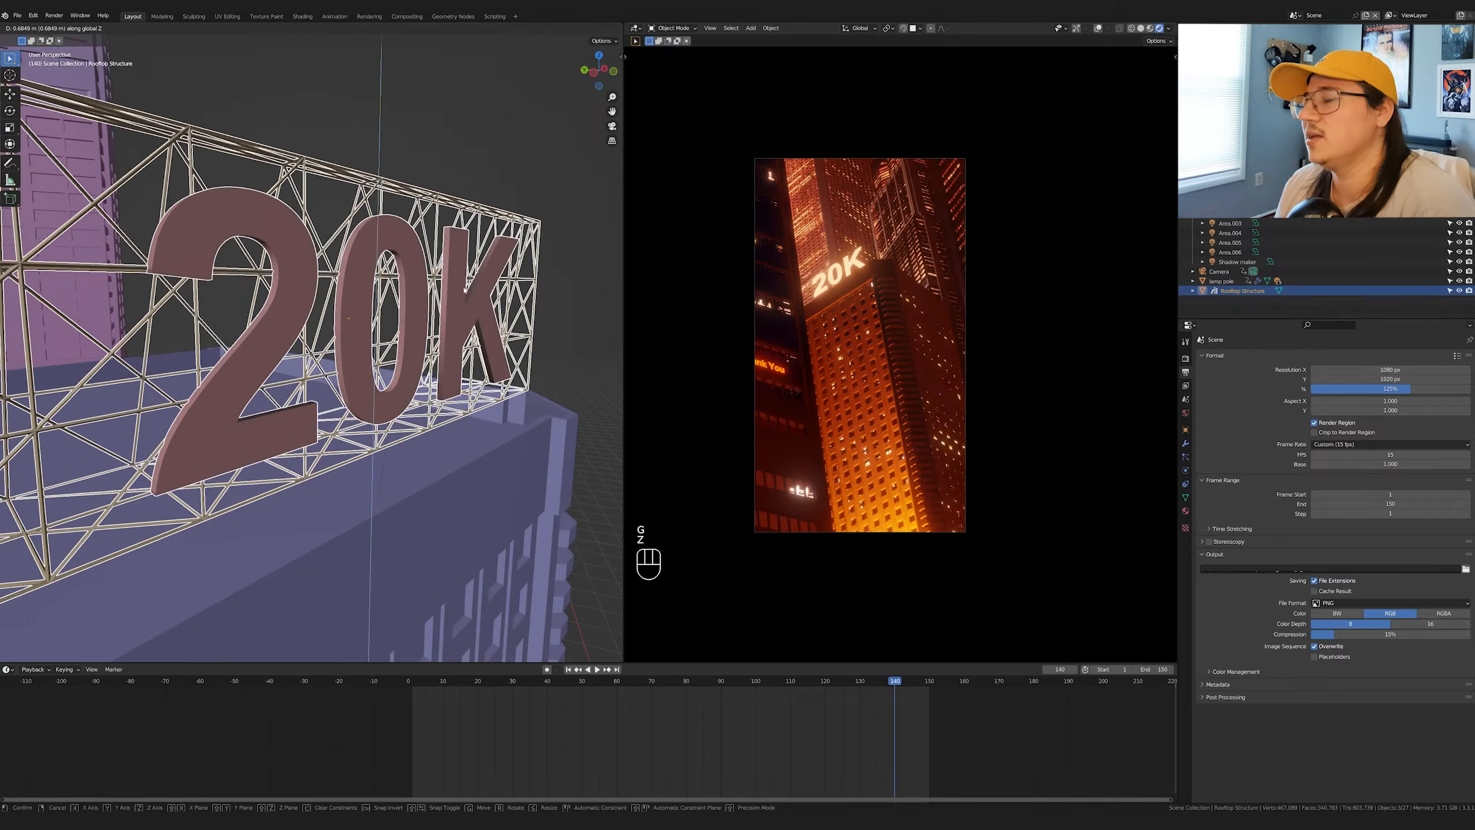
left_click(453, 314)
scroll(453, 314, "up", 3)
middle_click_drag(453, 314, 394, 348)
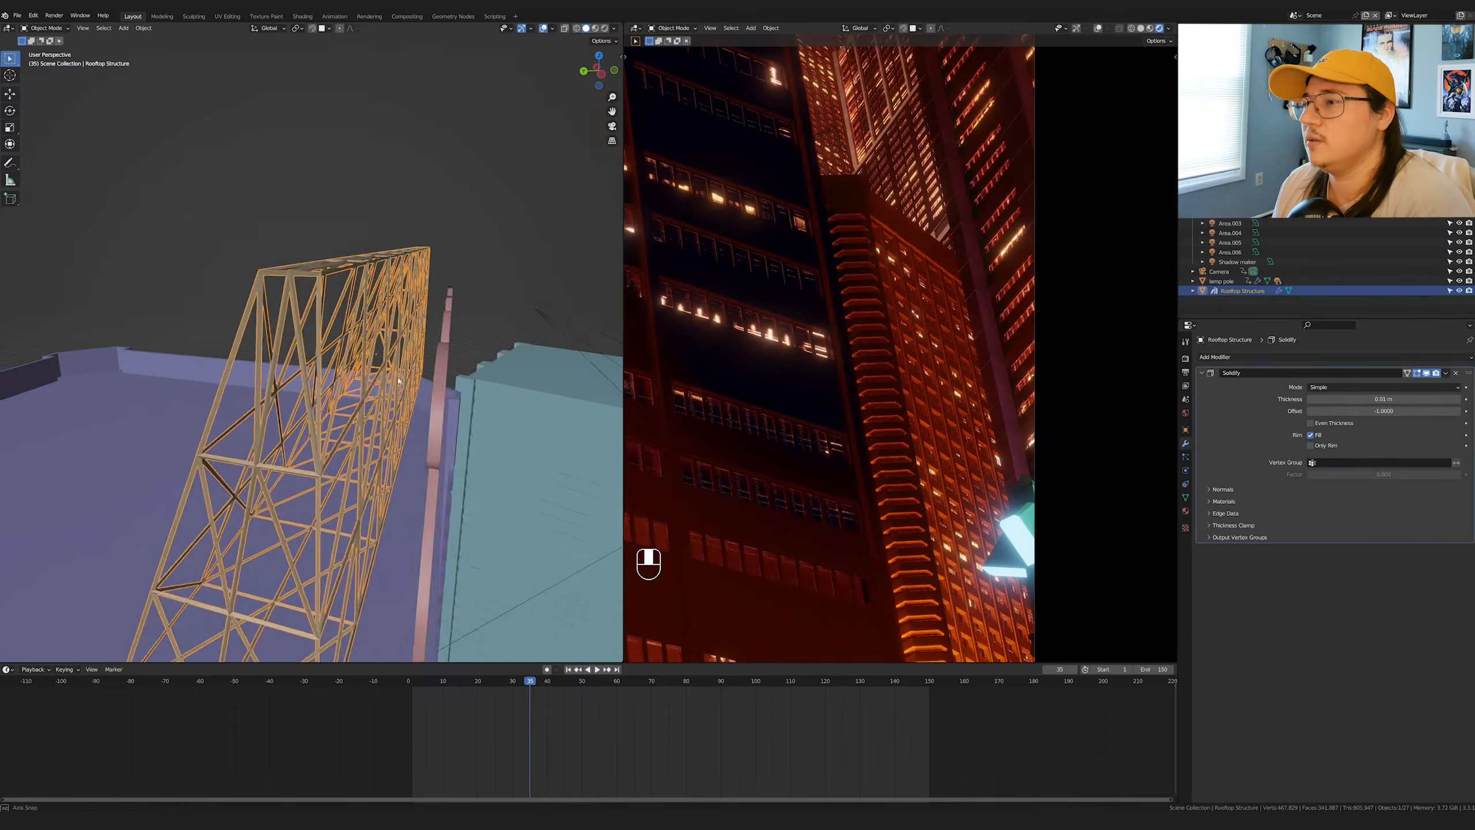
- Change the rooftop structure's Solidify thickness, enable Even Thickness and preview the shot
middle_click_drag(399, 380, 610, 417)
left_click_drag(1384, 399, 1277, 398)
left_click(1310, 423)
key("space")
key("space")
left_click(754, 684)
key("space")
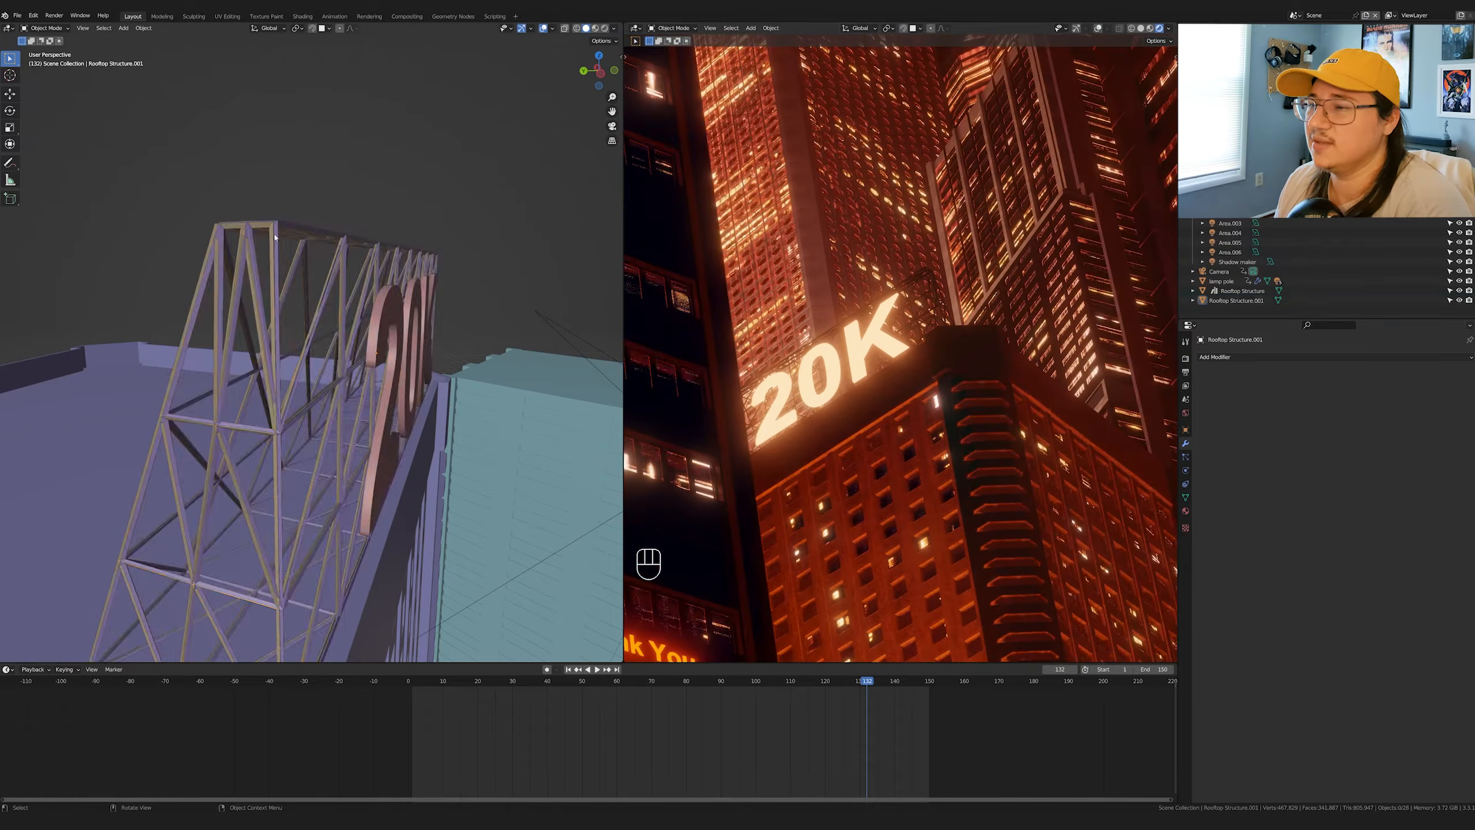
- Parent the rooftop structure to the 20K text and play the animation to check the sign
key("ctrl+p")
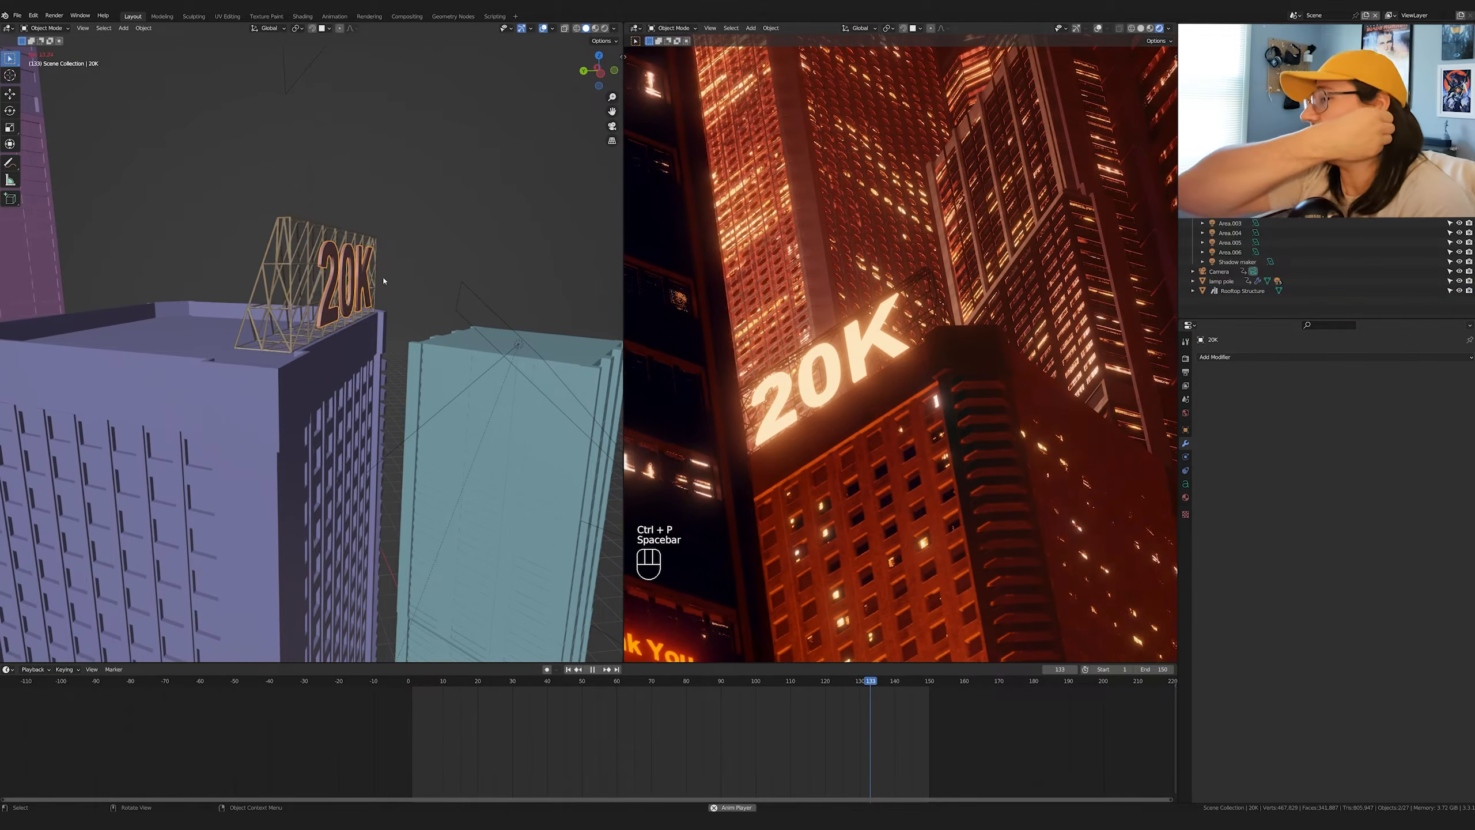
key("space")
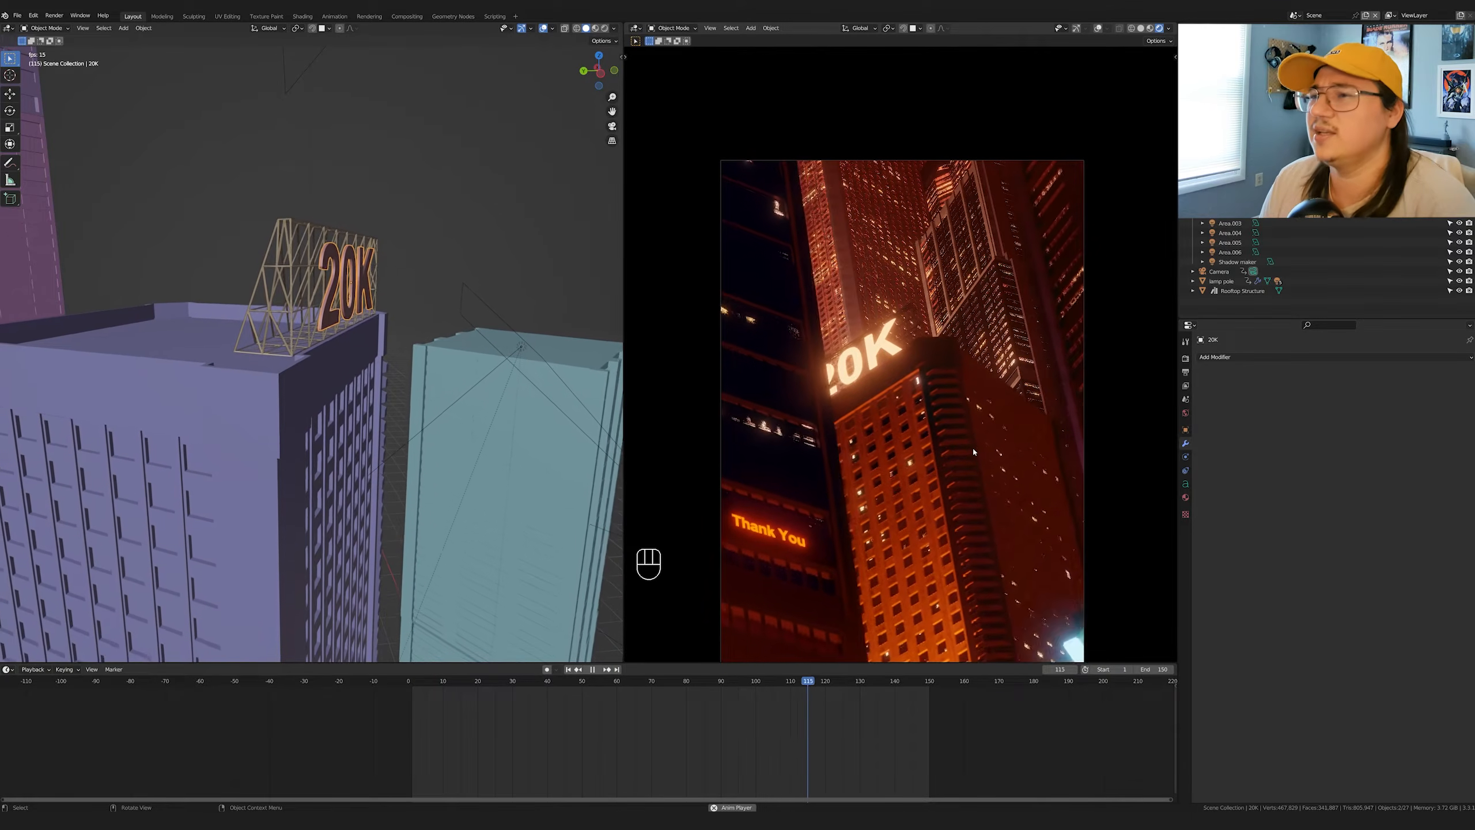
scroll(974, 452, "down", 1)
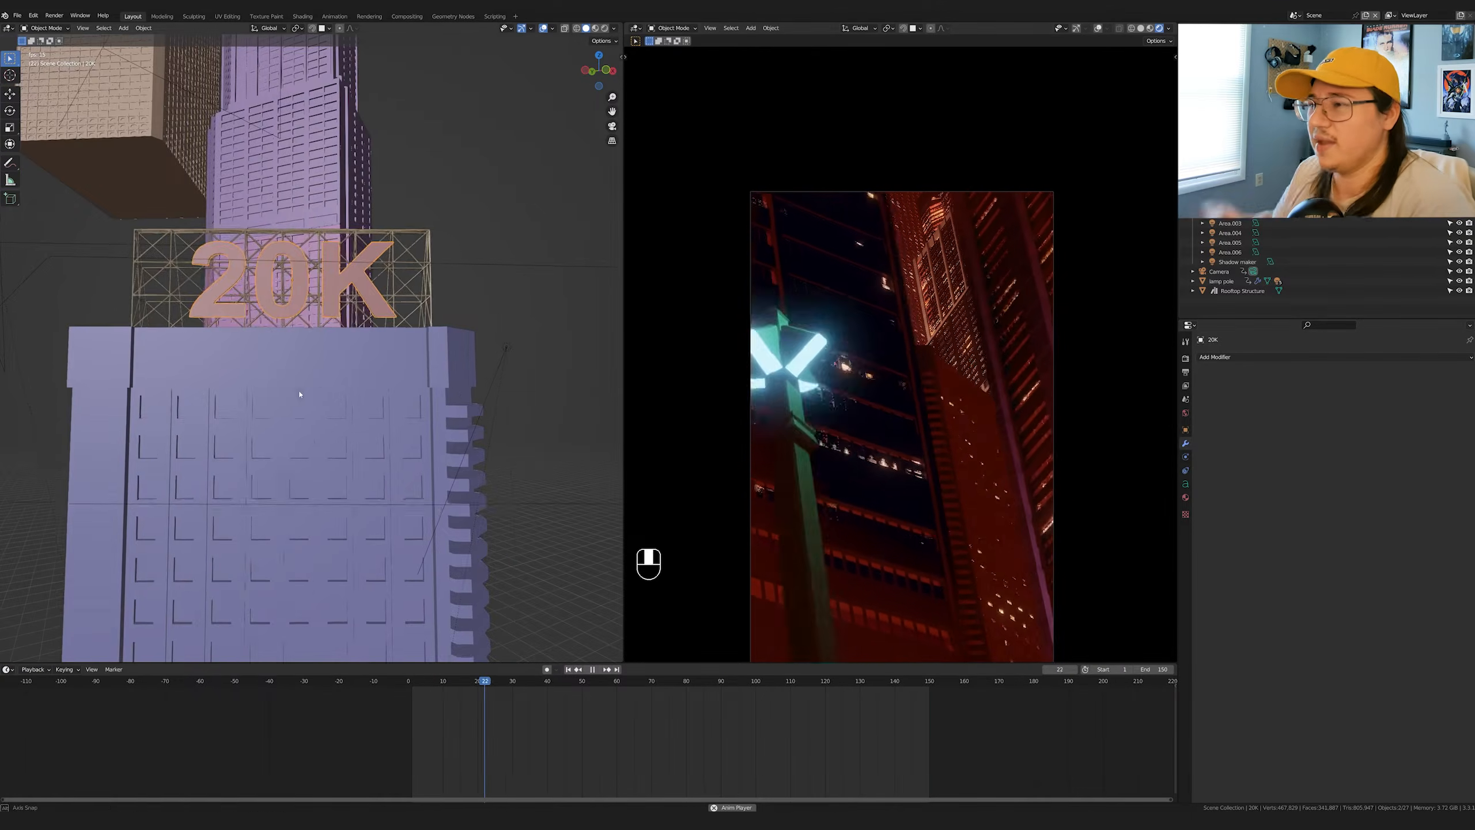
scroll(924, 483, "down", 2)
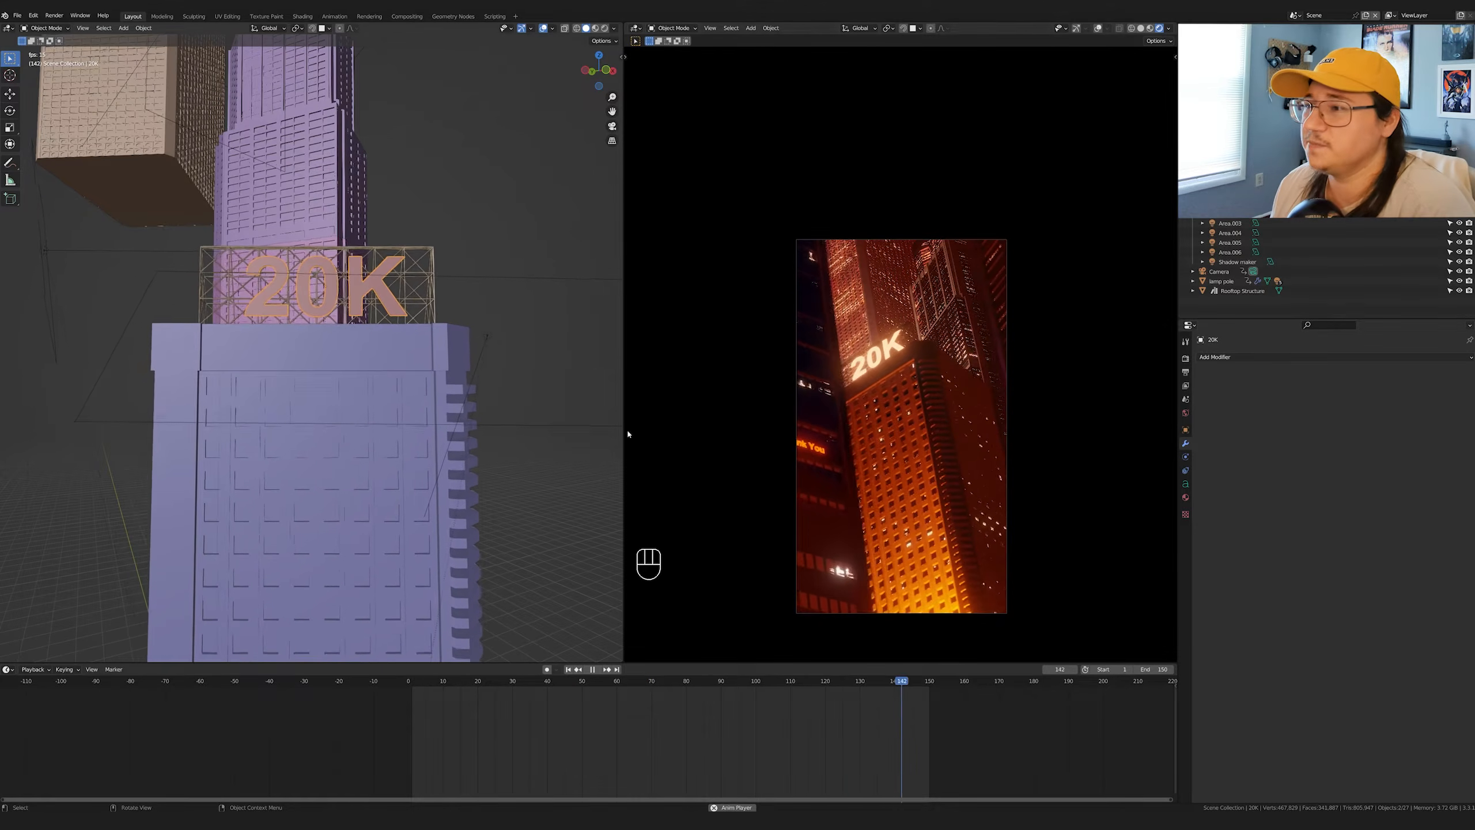
scroll(251, 375, "down", 6)
middle_click_drag(398, 457, 333, 478)
key("space")
- Lower the 20K text and its supporting structure along the global Z axis to just below the roof edge
scroll(333, 477, "down", 3)
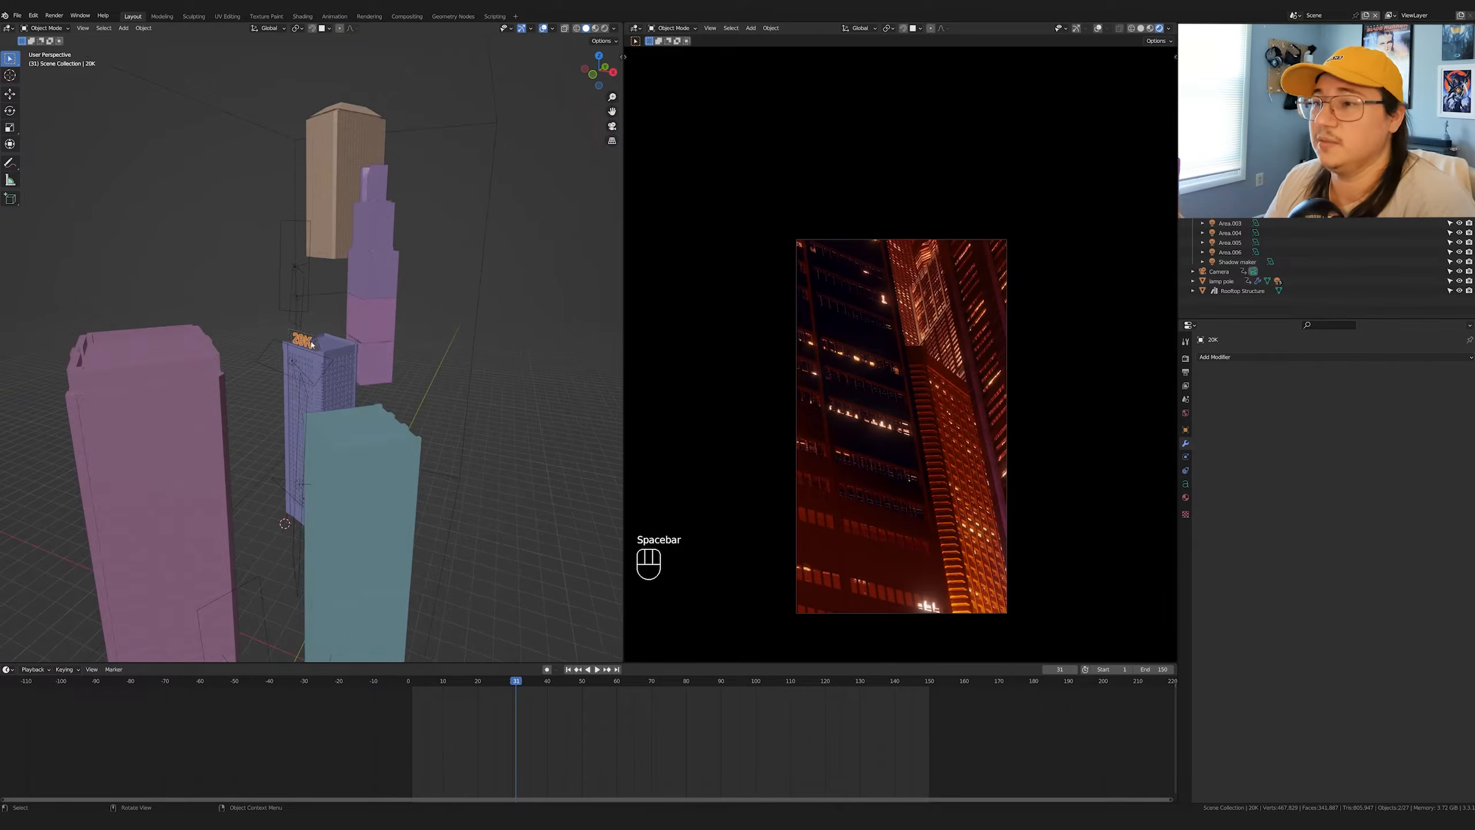
left_click(299, 336)
scroll(297, 319, "up", 7)
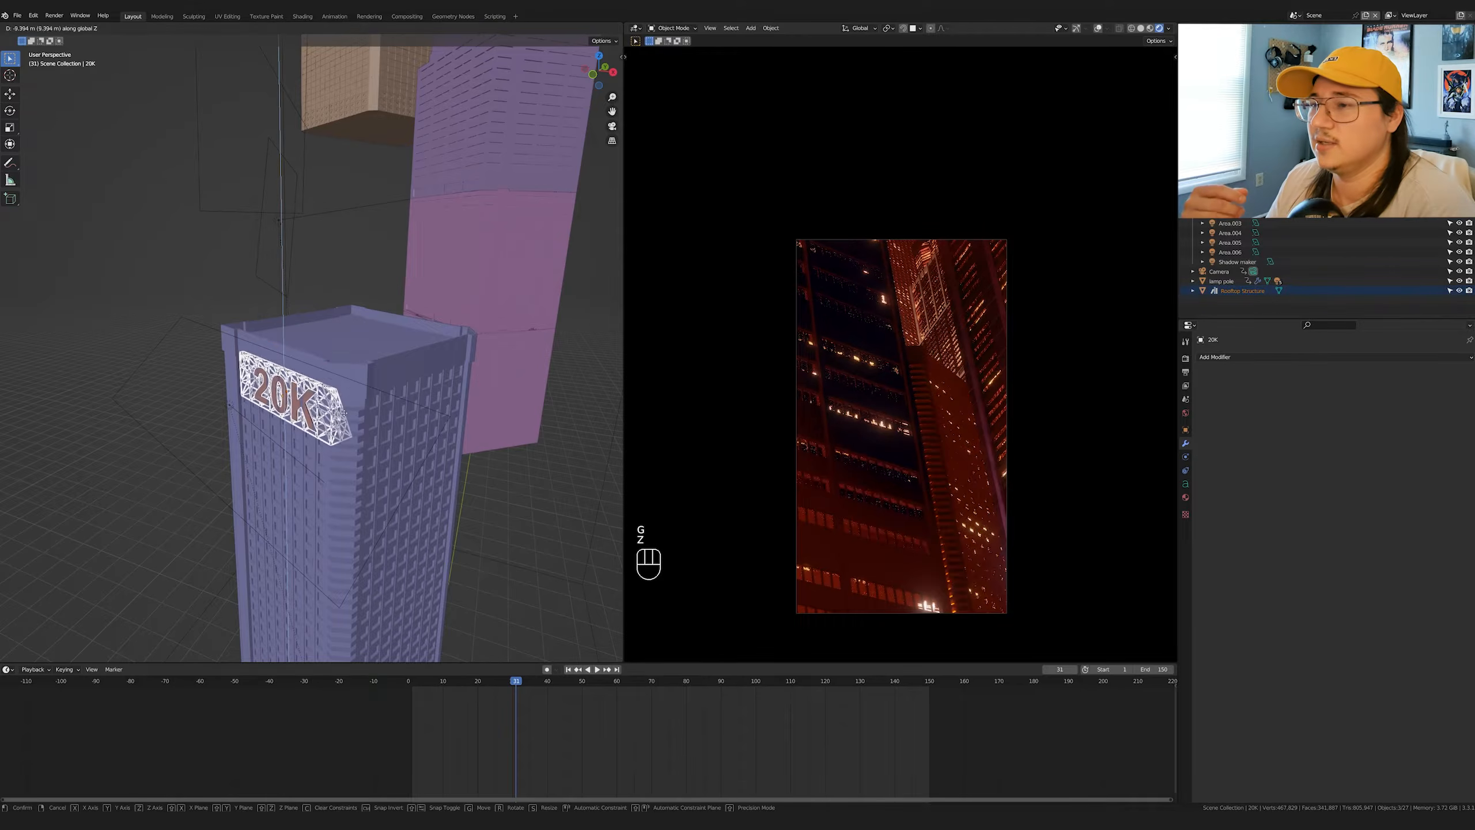
left_click(344, 413)
- Shift the 20K sign horizontally against the tower's front wall and preview the animation
middle_click_drag(345, 413, 468, 455)
scroll(459, 446, "up", 5)
key("g")
key("shift+z")
left_click(506, 527)
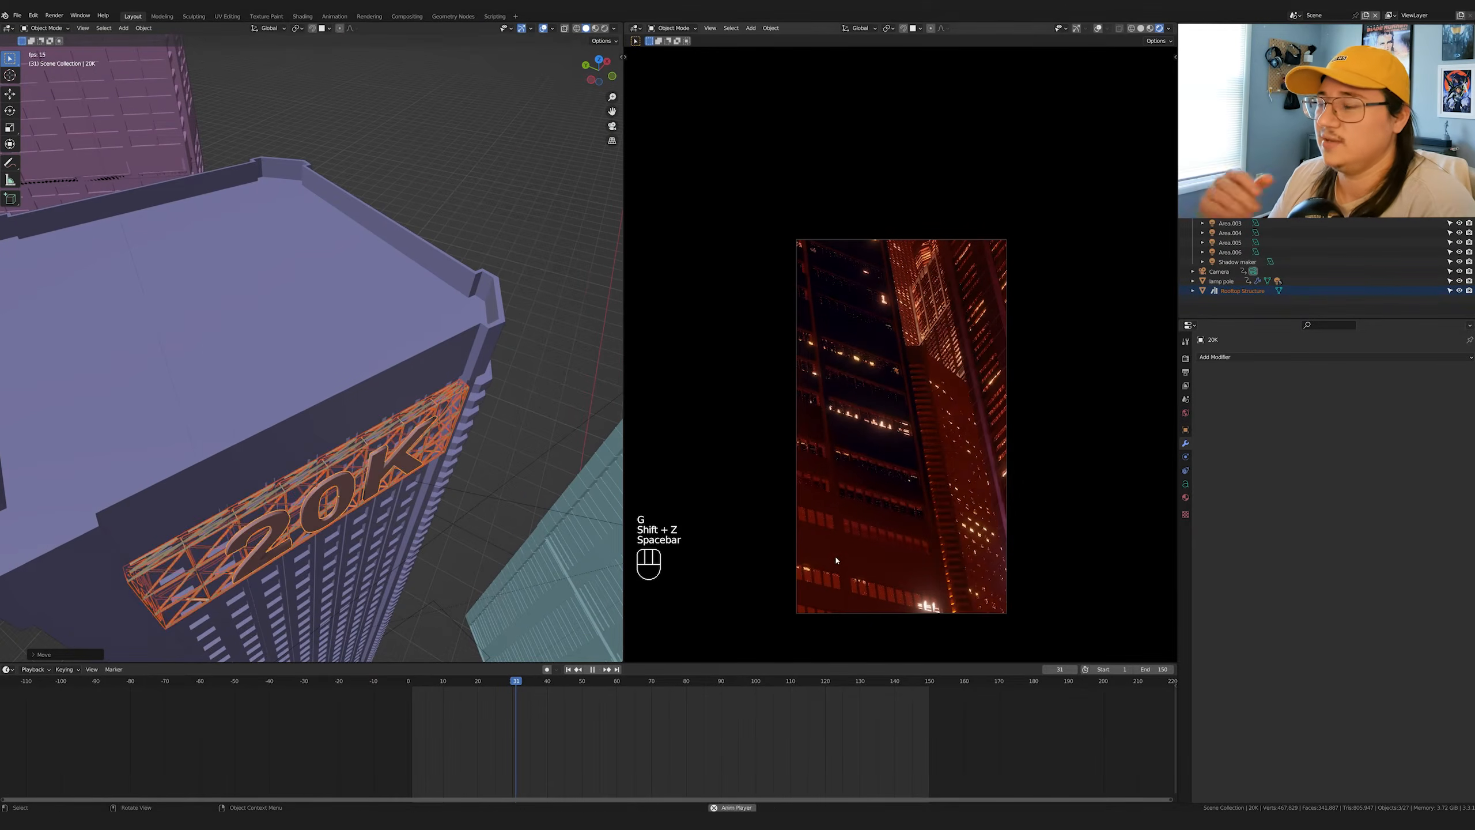
key("space")
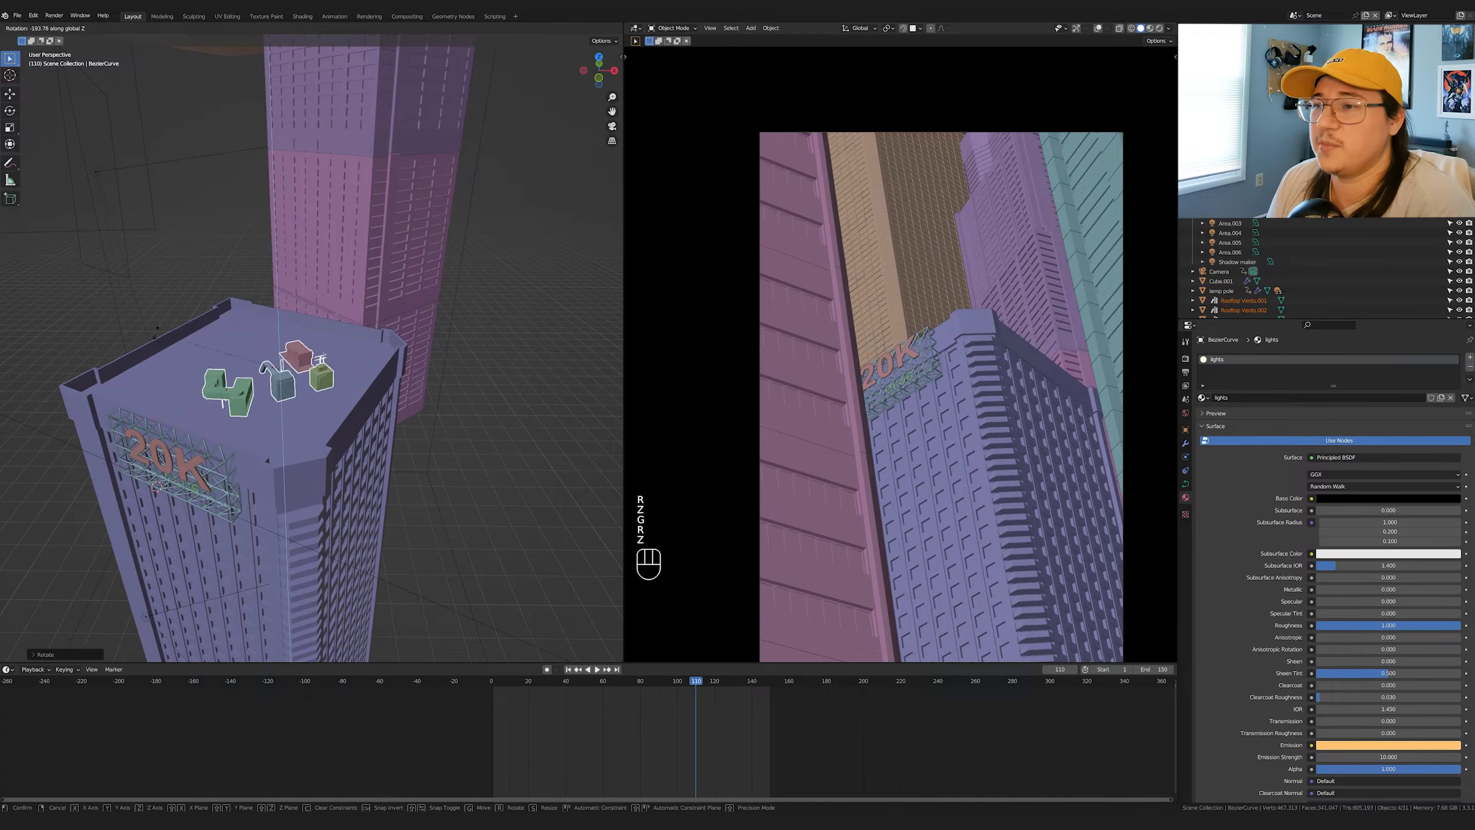
- Finish rotating the group of rooftop vents, and rotate and place the antenna vent near the roof's front corner
left_click(468, 408)
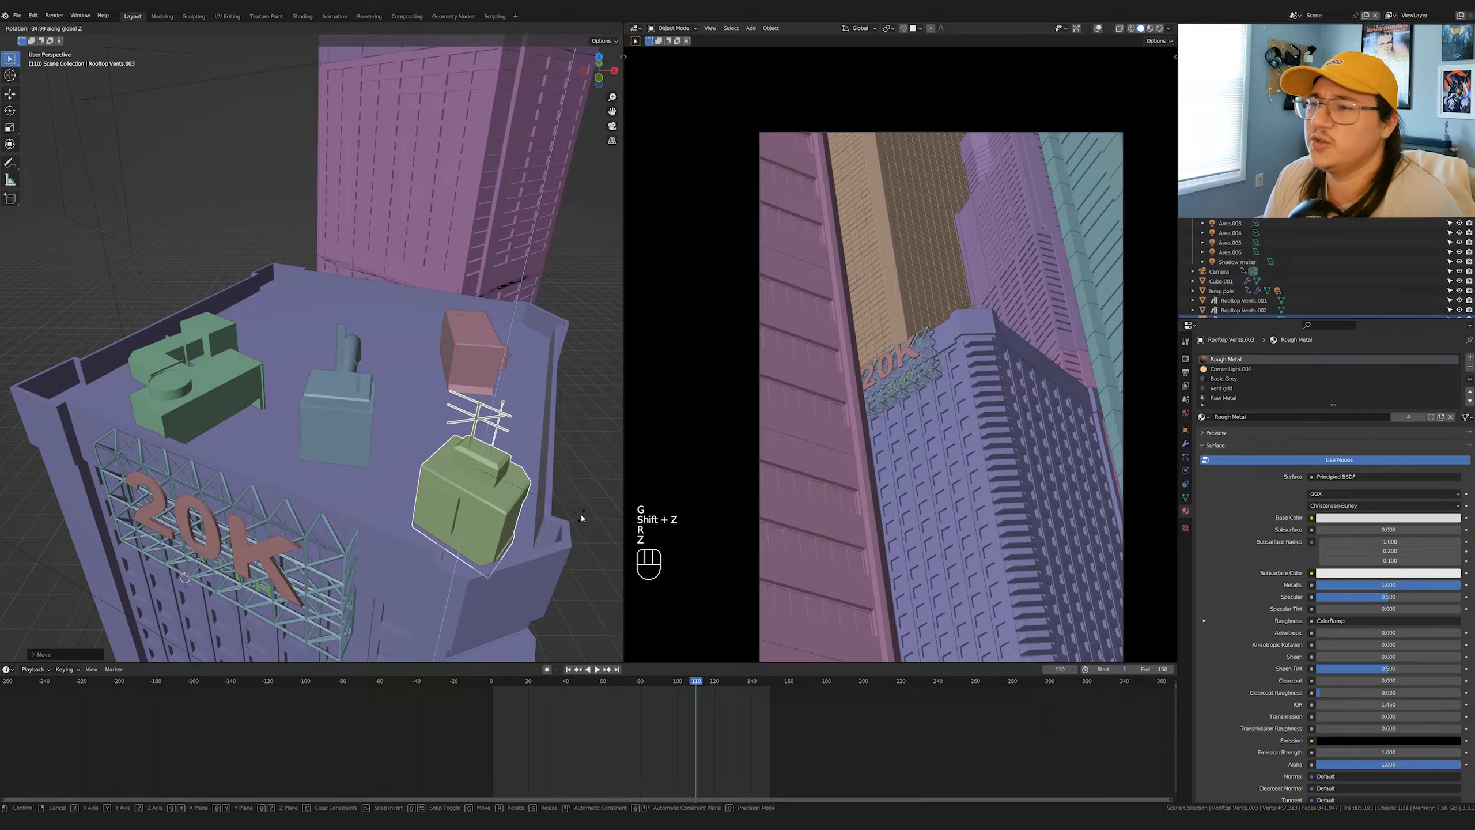
left_click(583, 517)
key("g")
key("z")
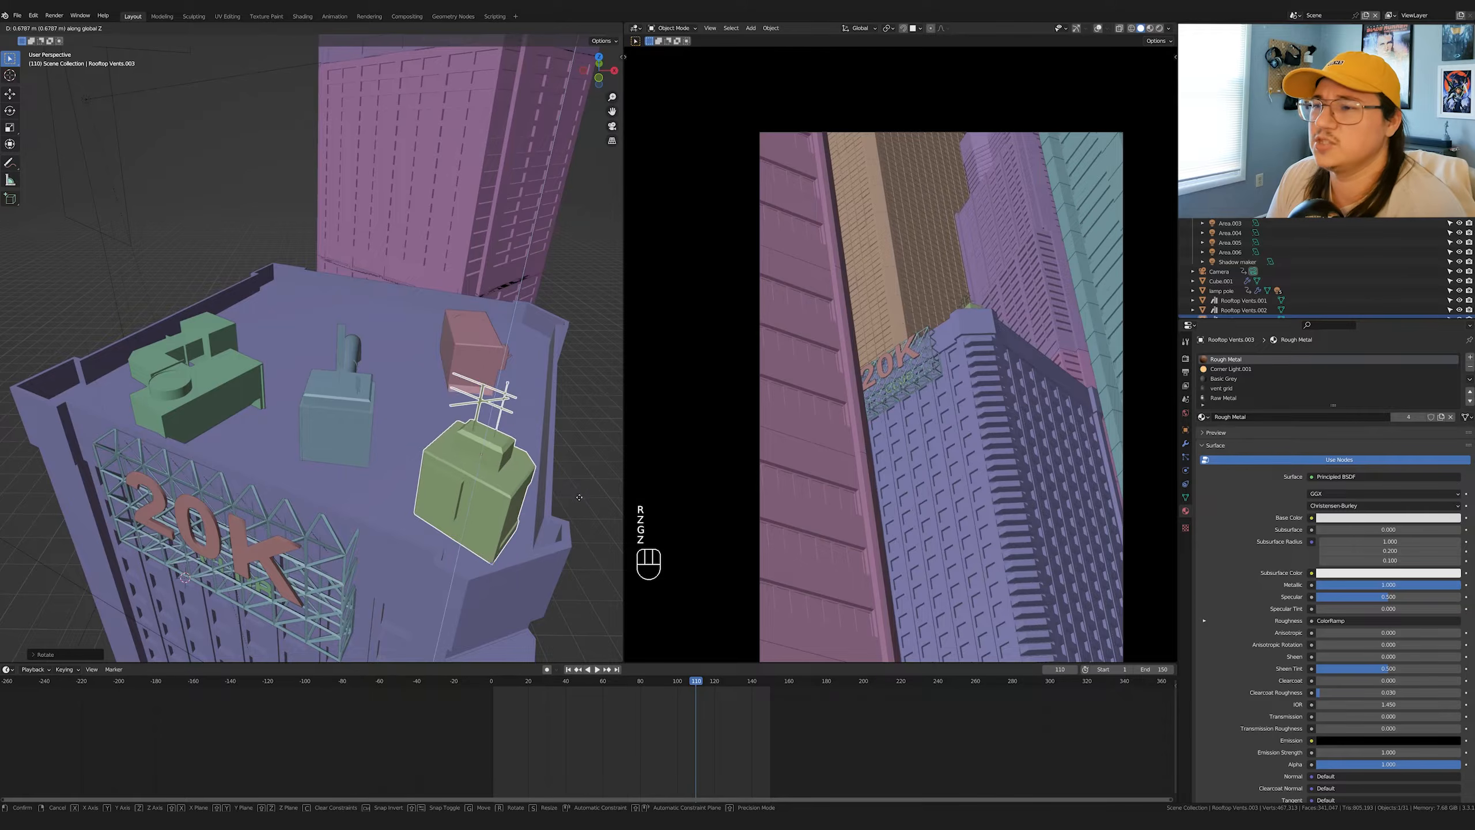
key("g")
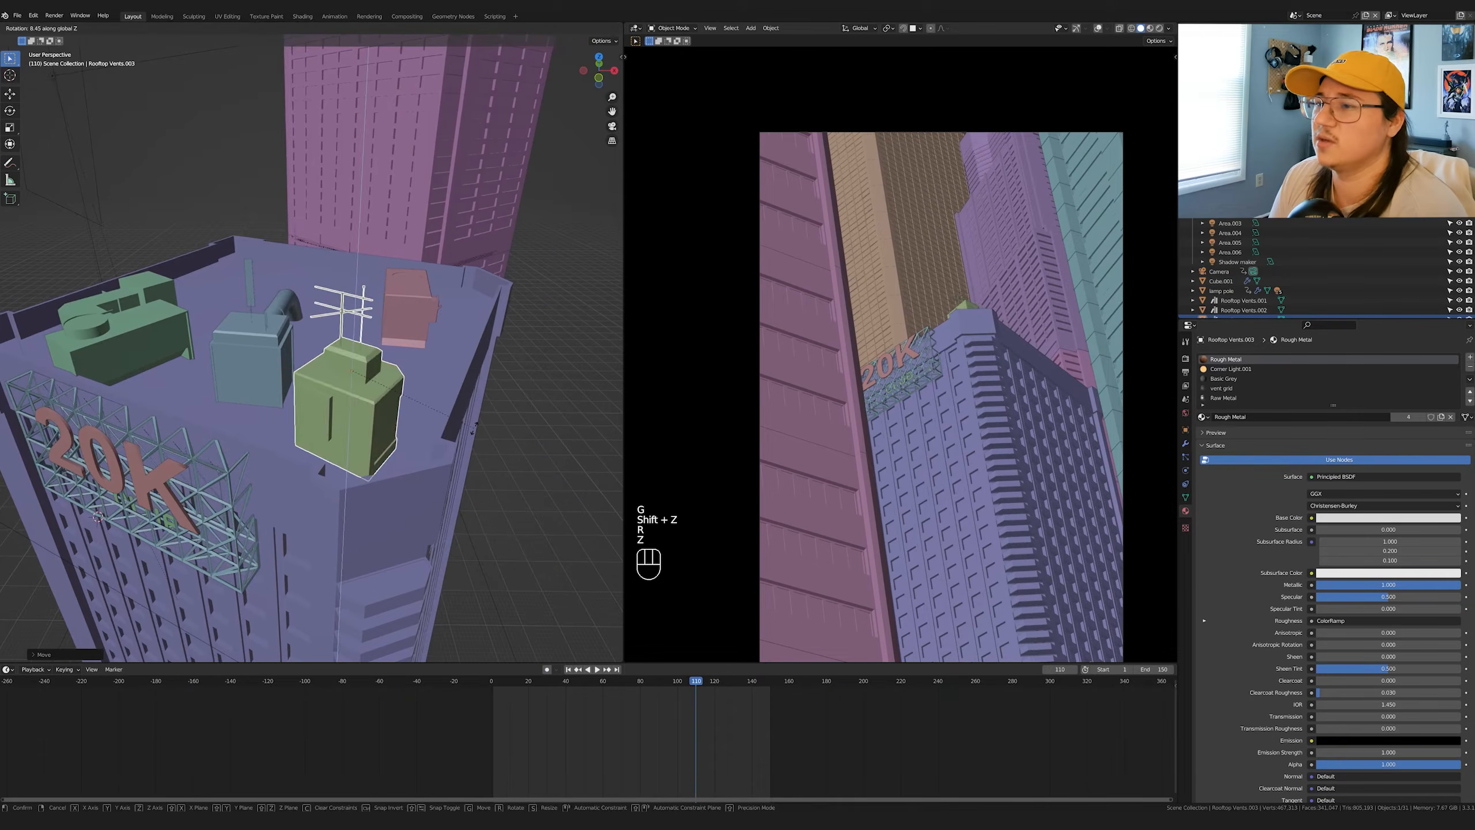
left_click(472, 427)
middle_click_drag(472, 427, 452, 484)
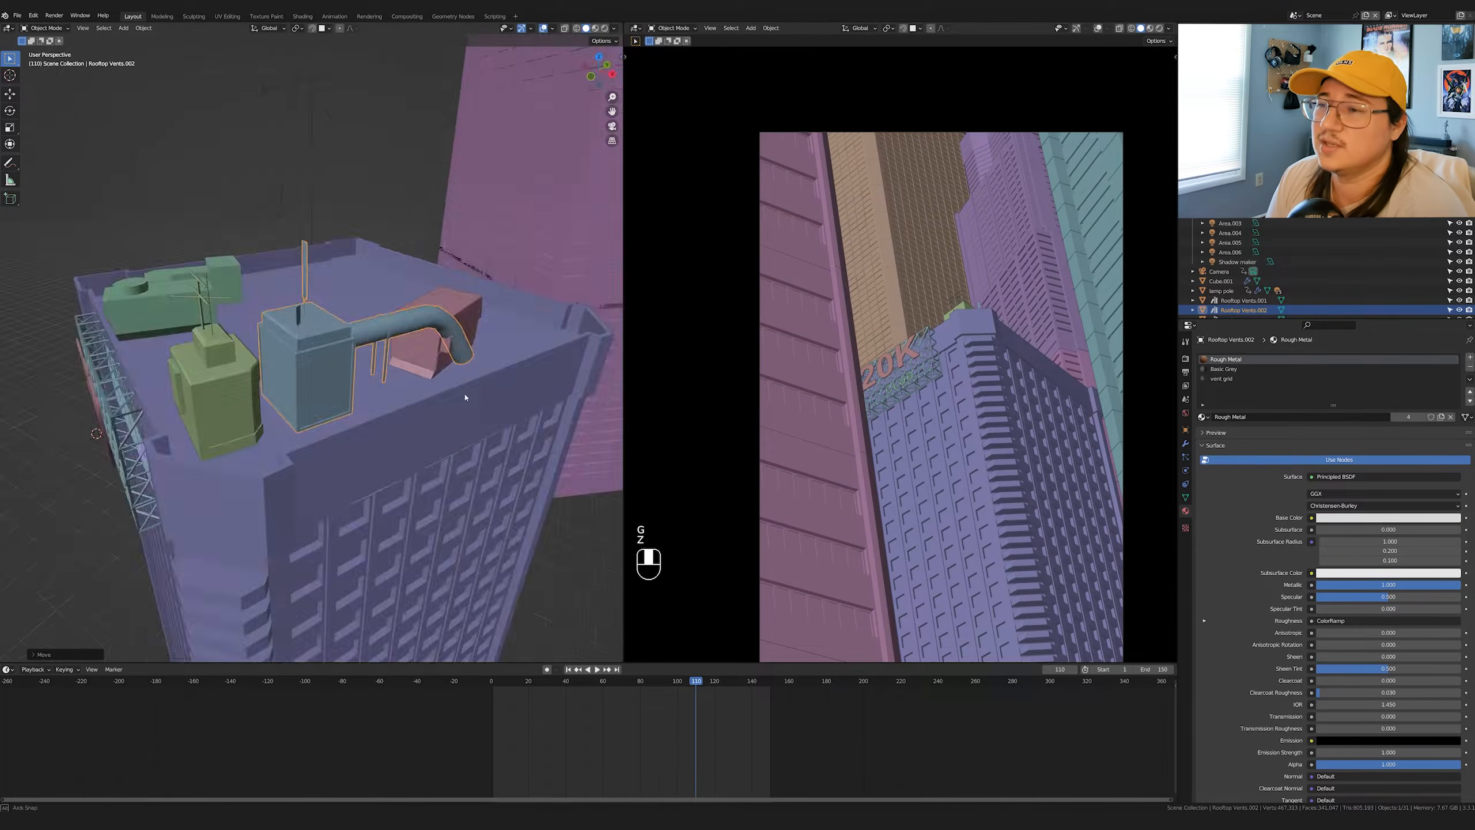
- Shift the blue pipe vent horizontally across the roof, and rotate and seat the red vent behind the 20K sign
middle_click_drag(456, 338, 418, 412)
key("shift+z")
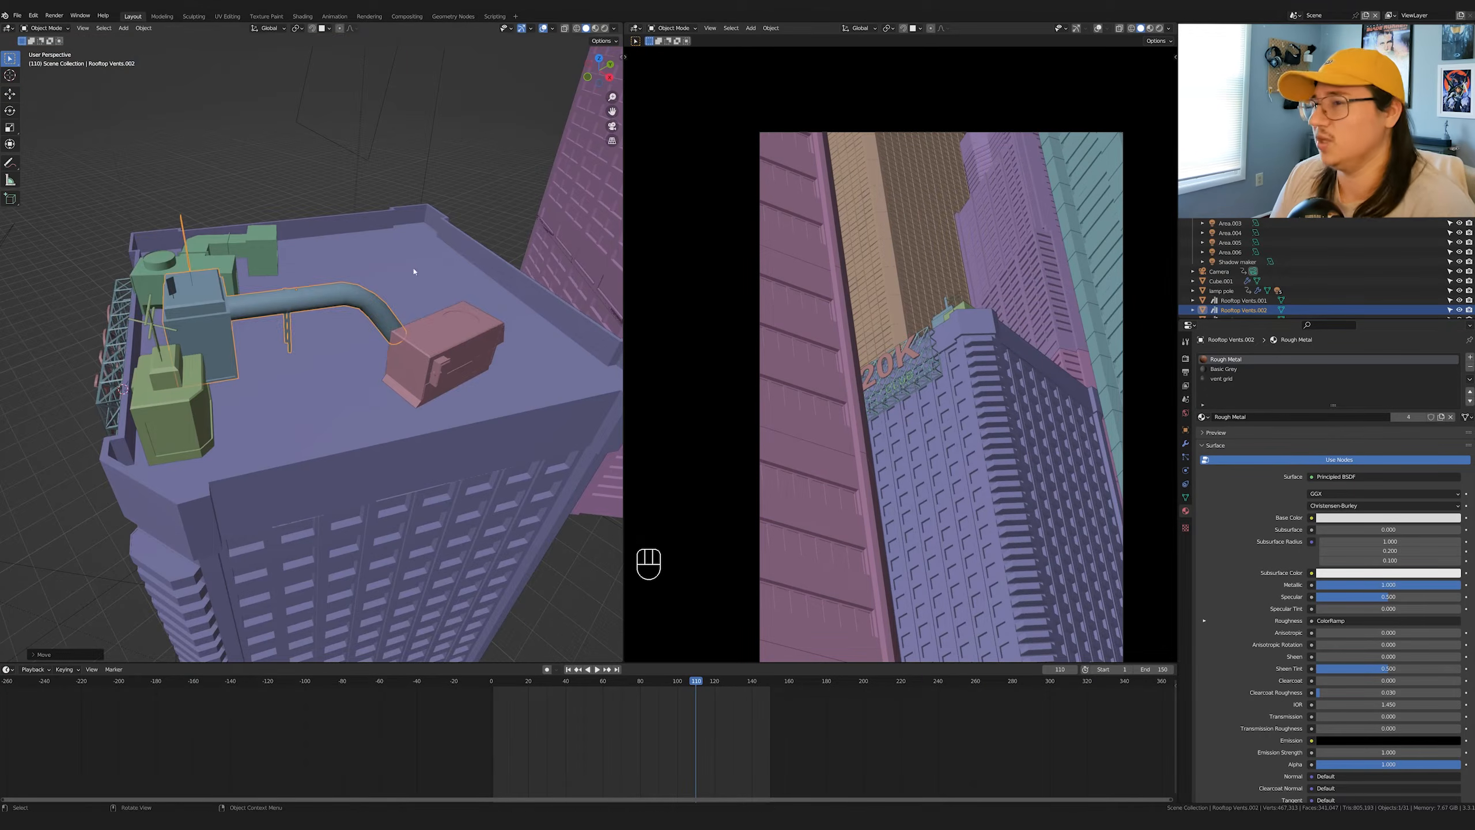
left_click(447, 355)
key("r")
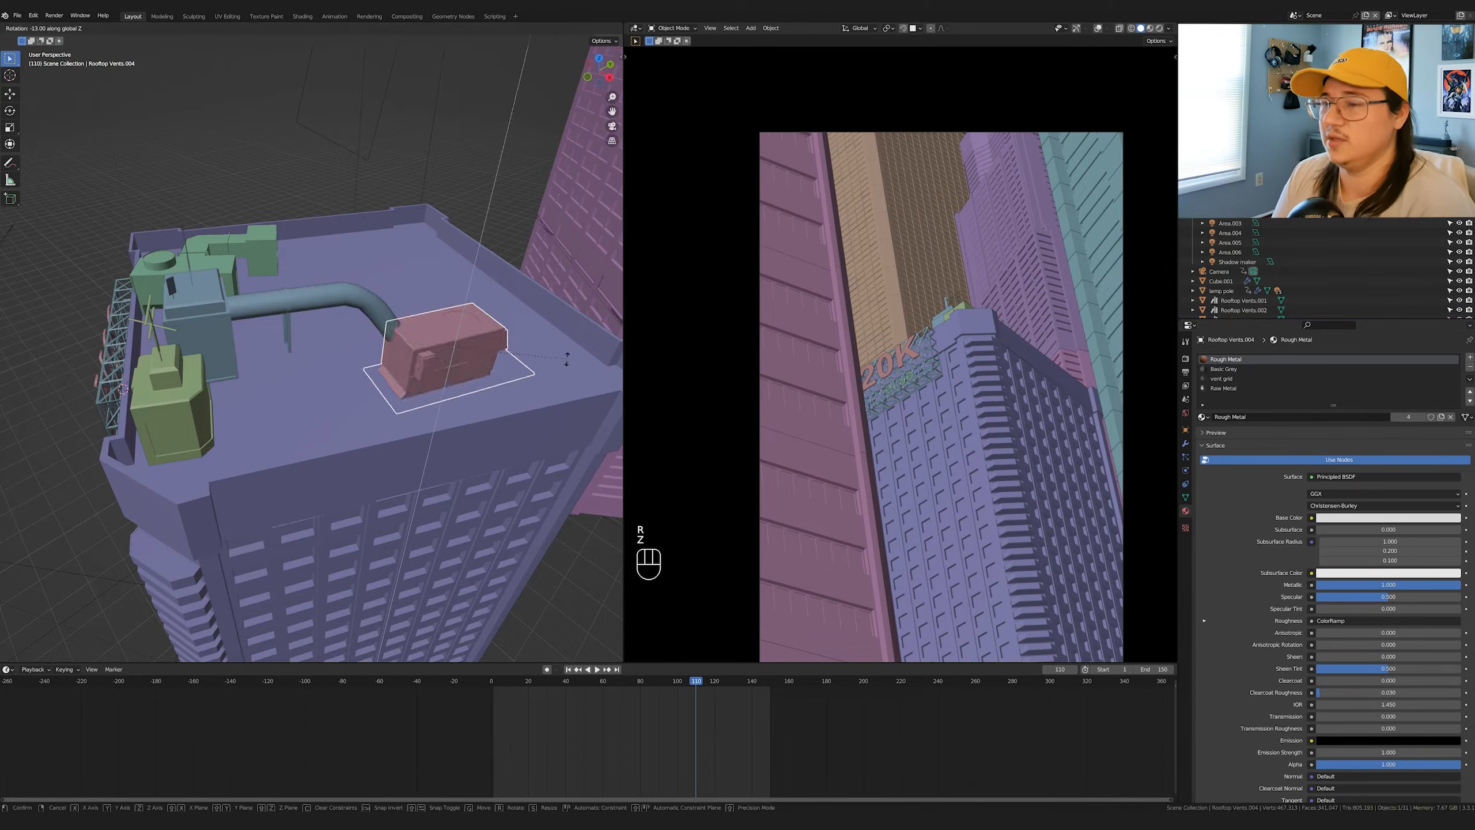
key("r")
key("z")
key("g")
key("shift+z")
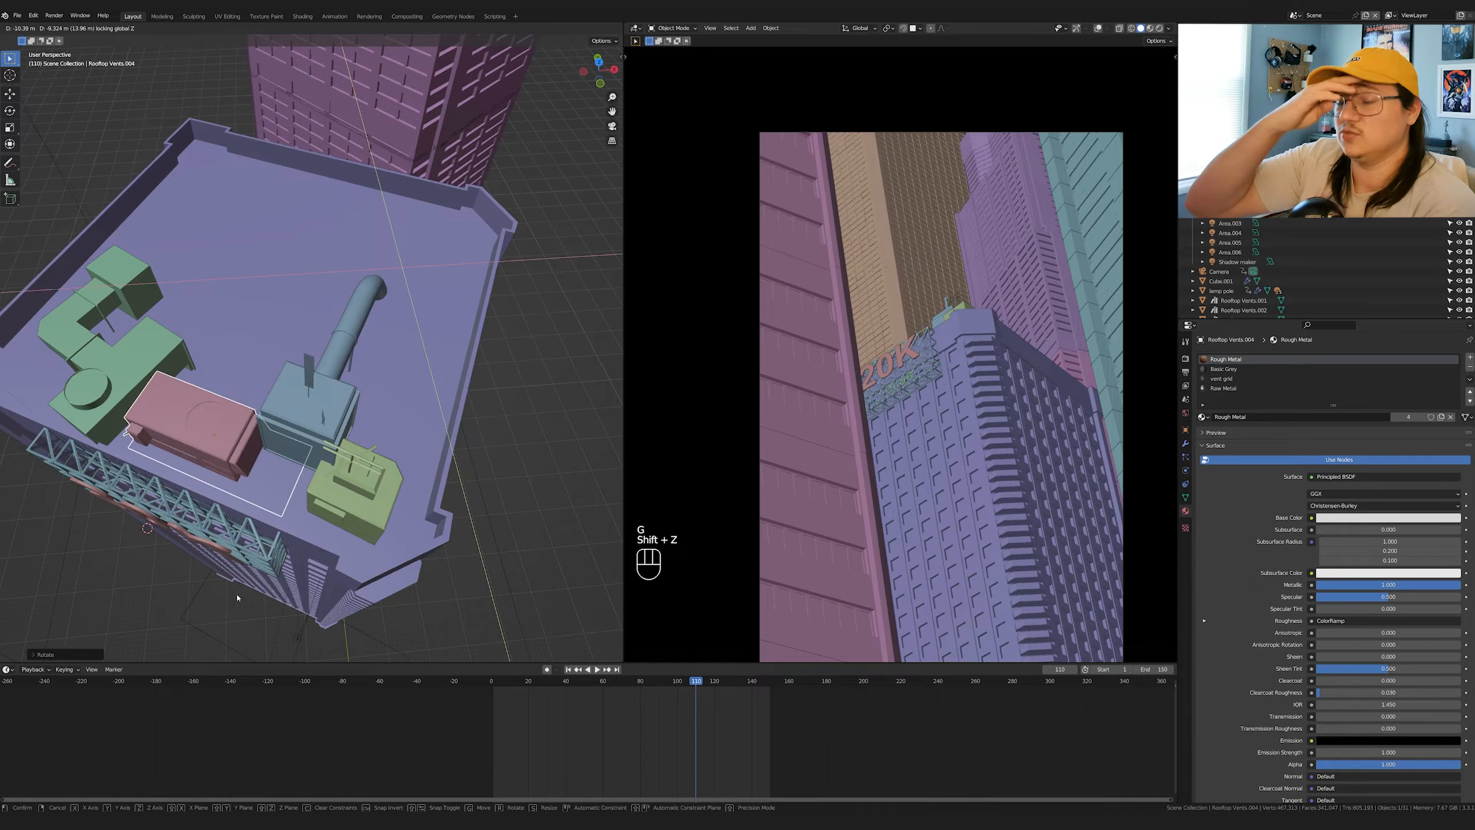
key("g")
key("z")
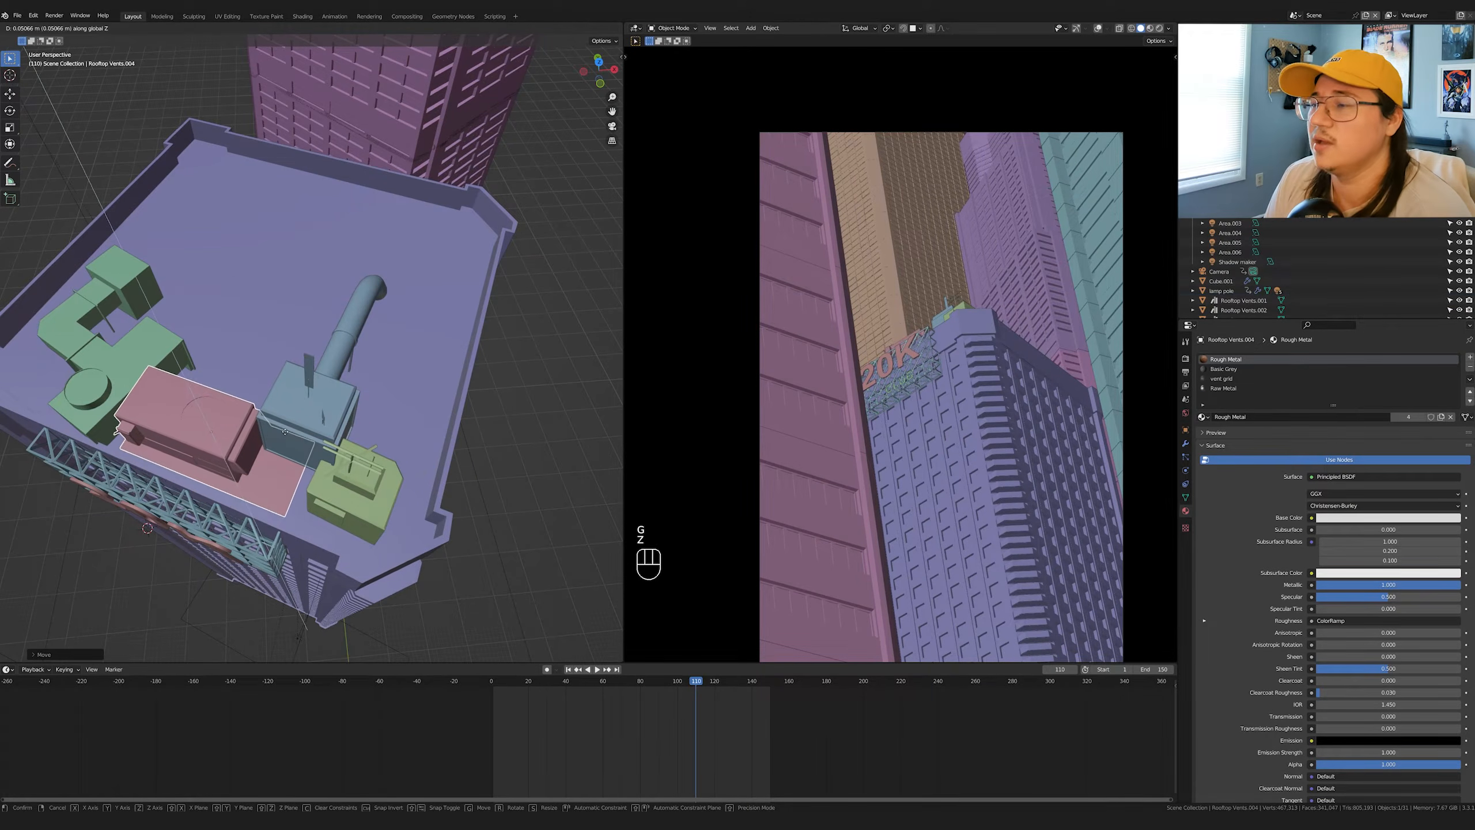
left_click(285, 431)
- Rotate and reposition the green duct vent at the roof's front edge beside the red vent
left_click(174, 354)
key("r")
left_click(260, 320)
key("g")
key("z")
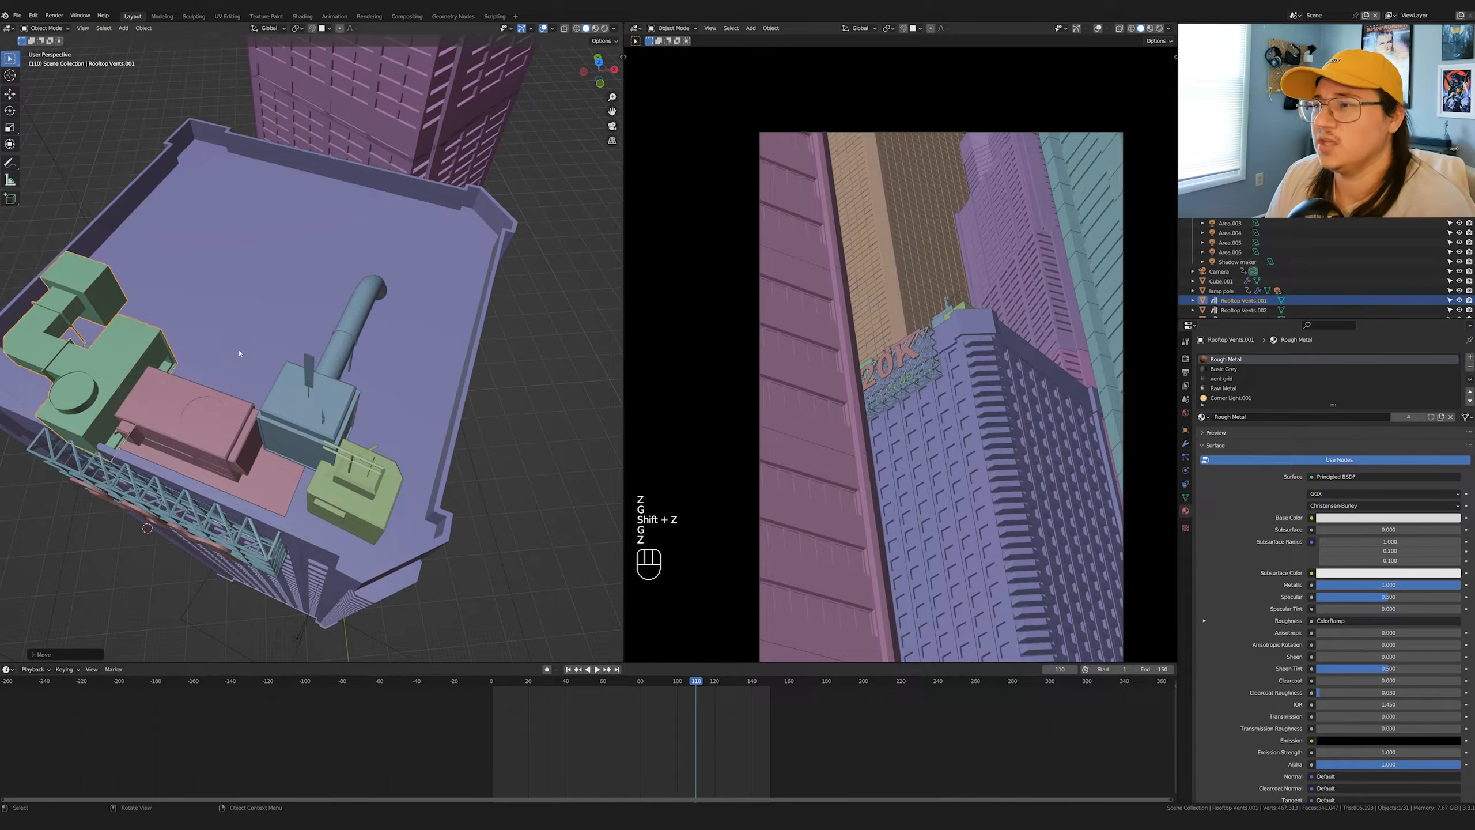
middle_click_drag(239, 353, 273, 328)
key("g")
key("shift+z")
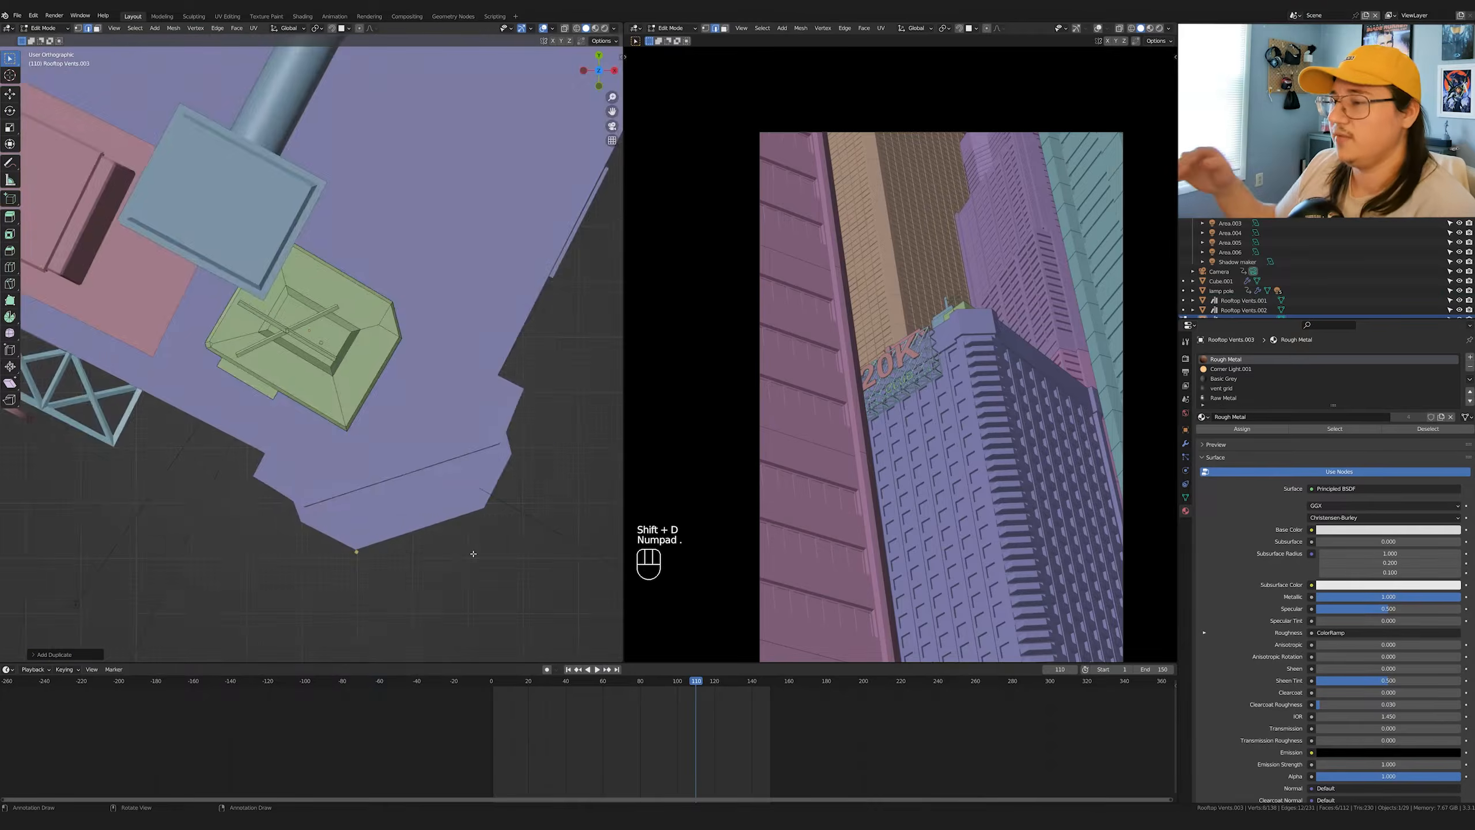
- Separate the duplicated light piece from the antenna vent into its own object and set its origin to geometry
key("KP_Decimal")
left_click(444, 454)
middle_click_drag(444, 454, 491, 370)
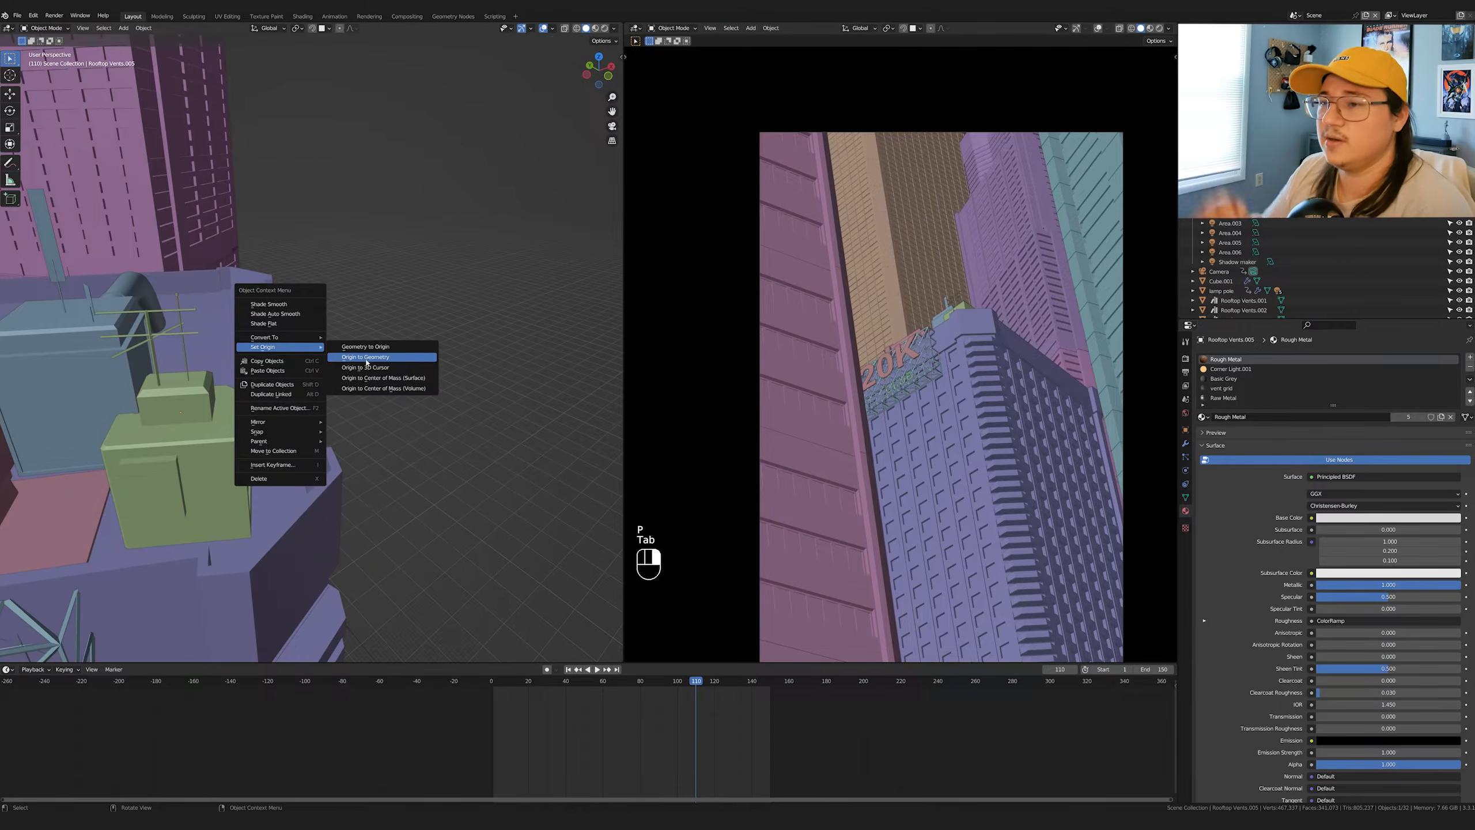
left_click(365, 359)
- Place the separated light and its duplicates at the front corners of the tower's top section
key("g")
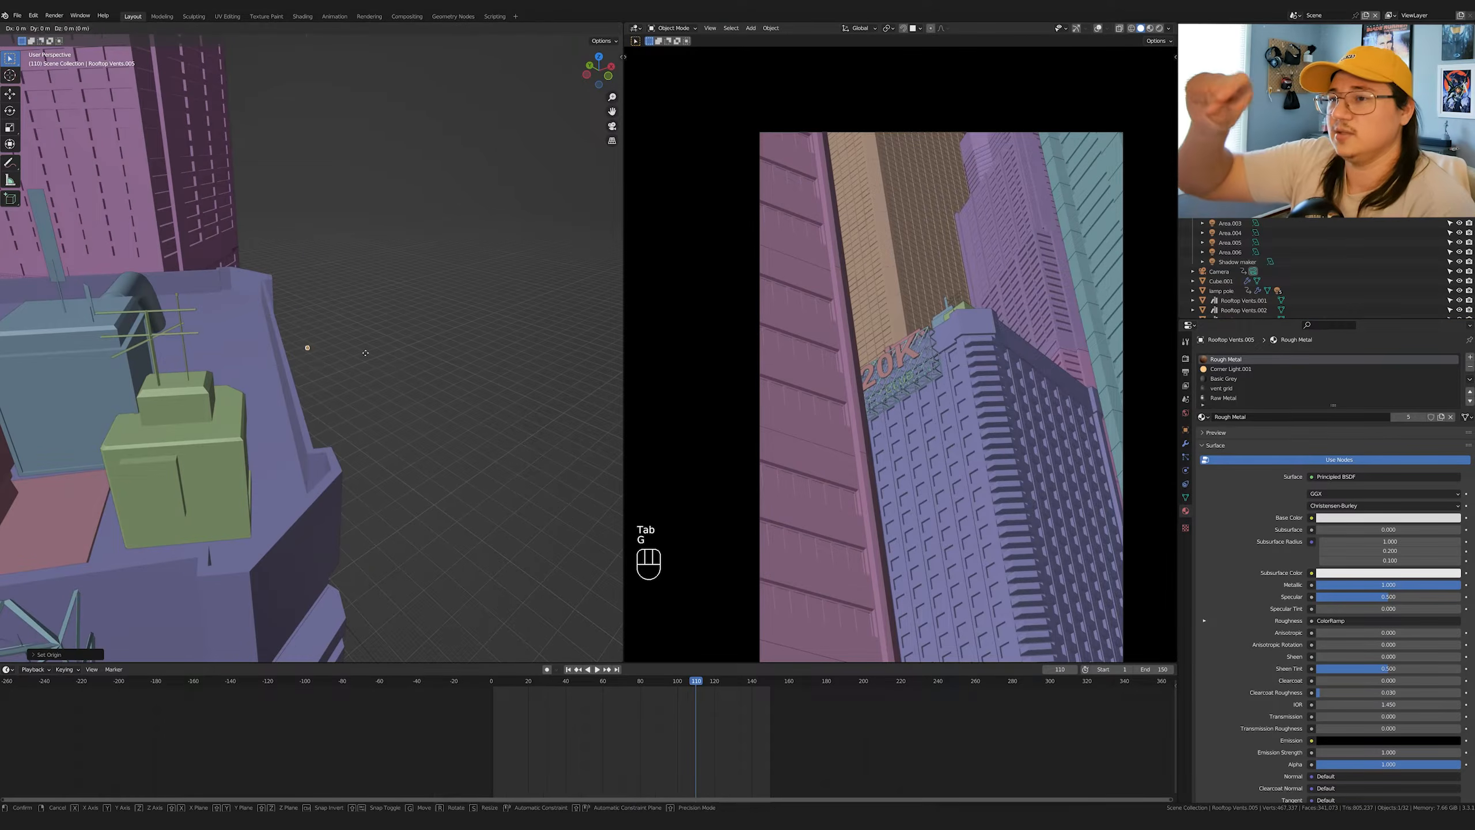
key("KP_7")
key("g")
key("shift+z")
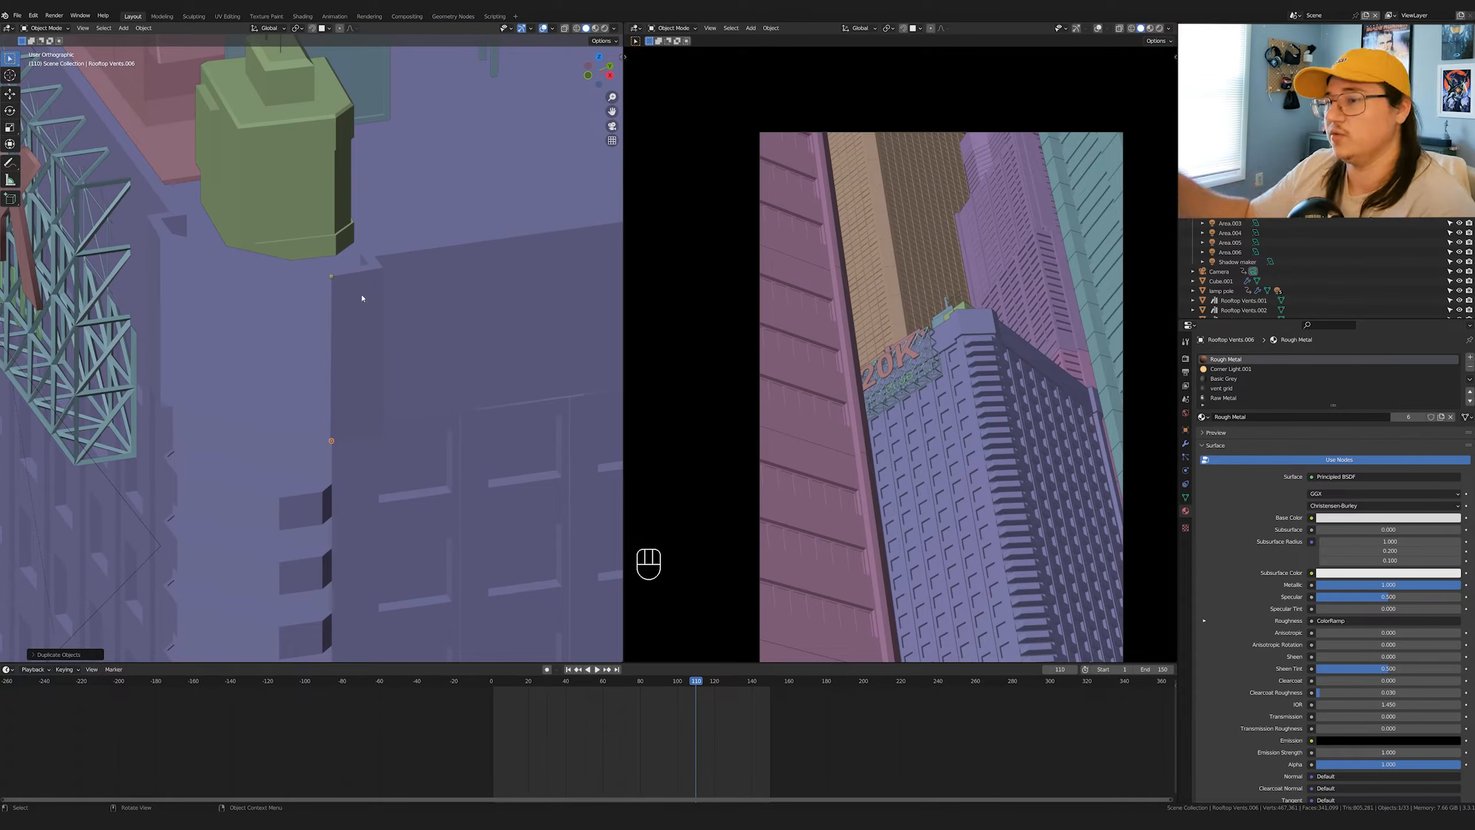
key("KP_7")
scroll(428, 224, "up", 3)
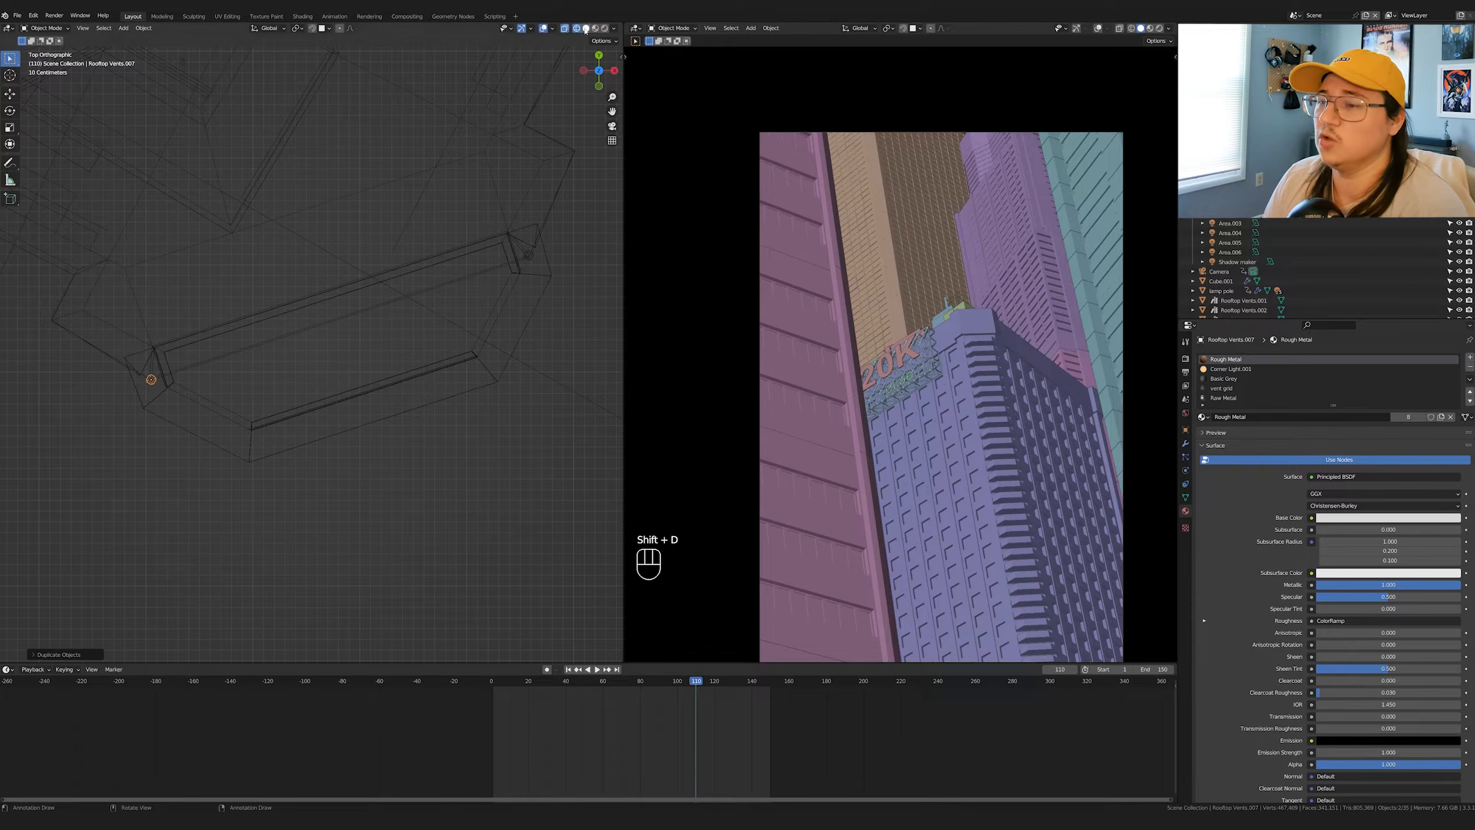
left_click(585, 29)
mouse_move(325, 396)
middle_mouse_down()
mouse_move(356, 293)
mouse_move(297, 309)
middle_mouse_up()
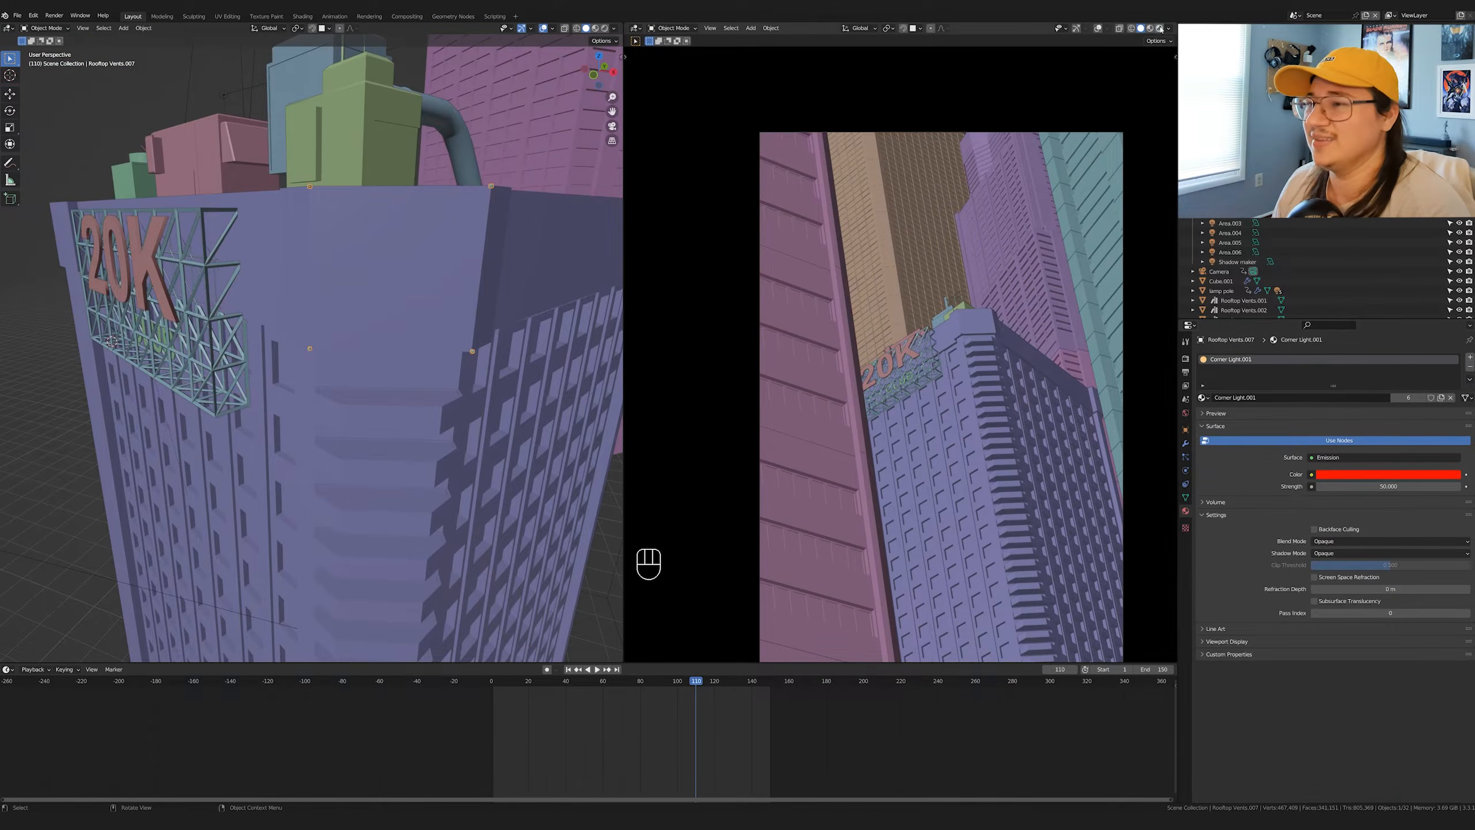
- Preview the new corner lights and rooftop vents in rendered shading through the camera
left_click(1160, 29)
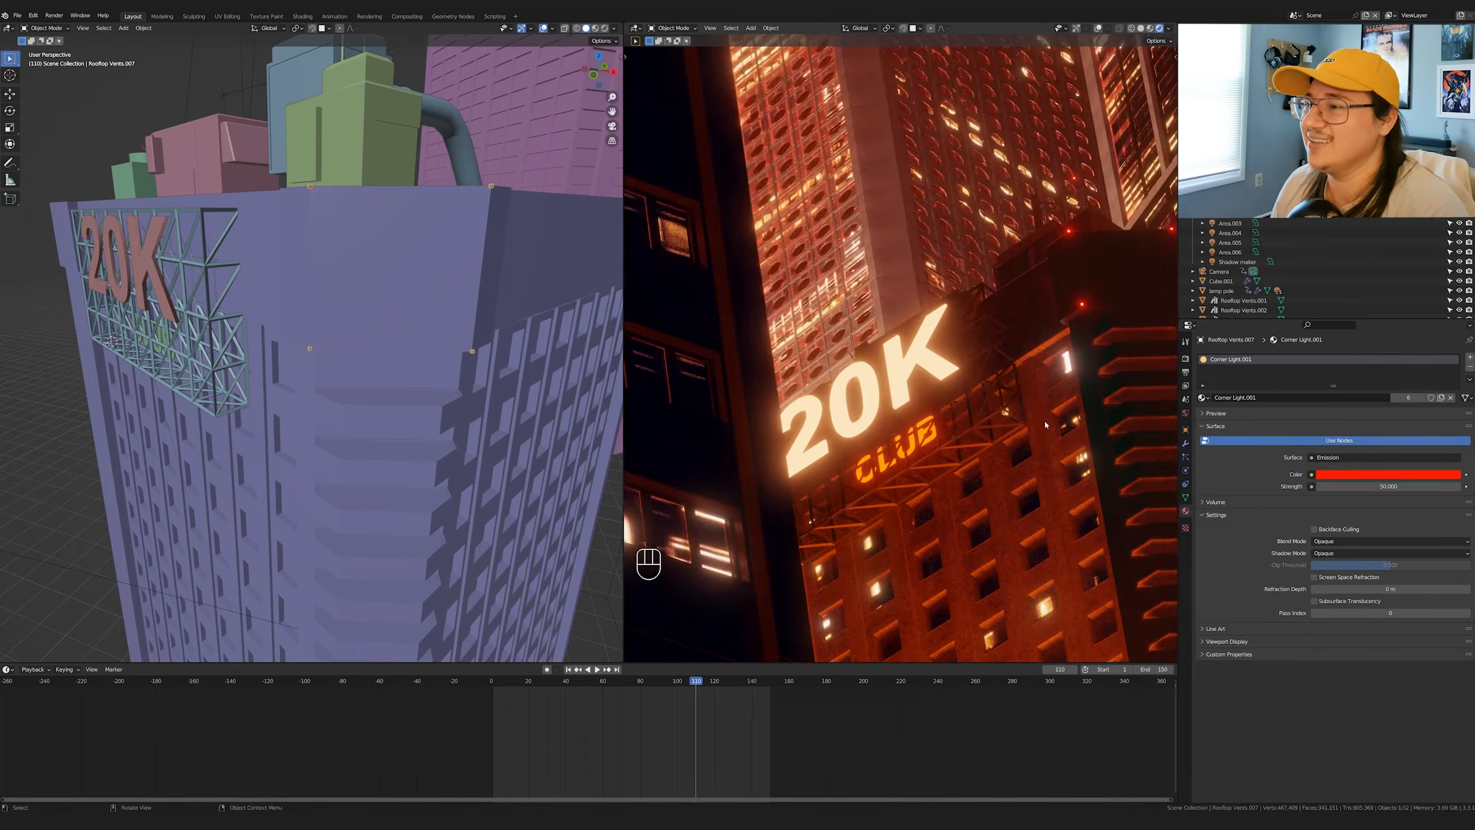
key("KP_0")
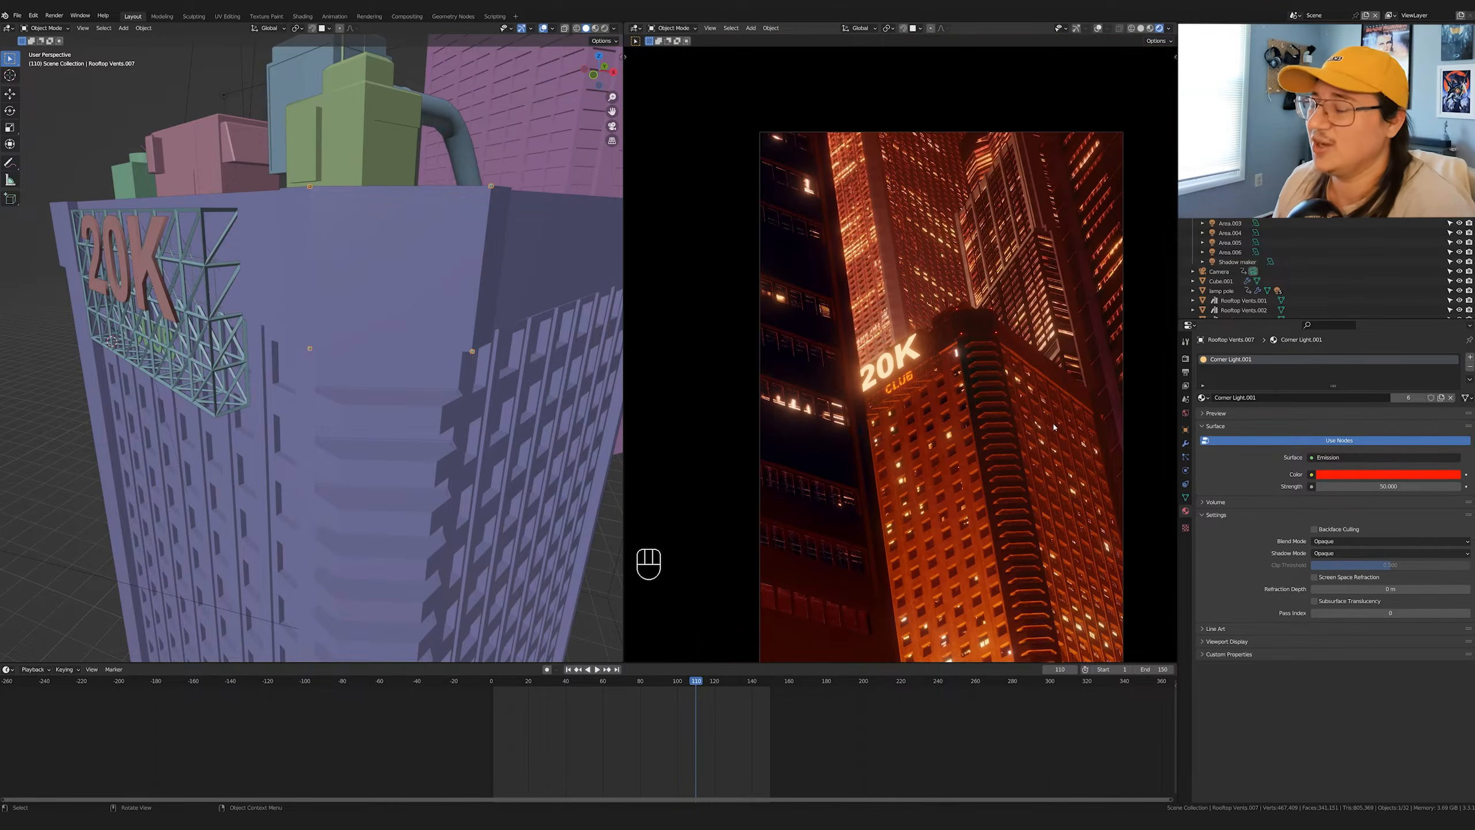
scroll(352, 273, "down", 5)
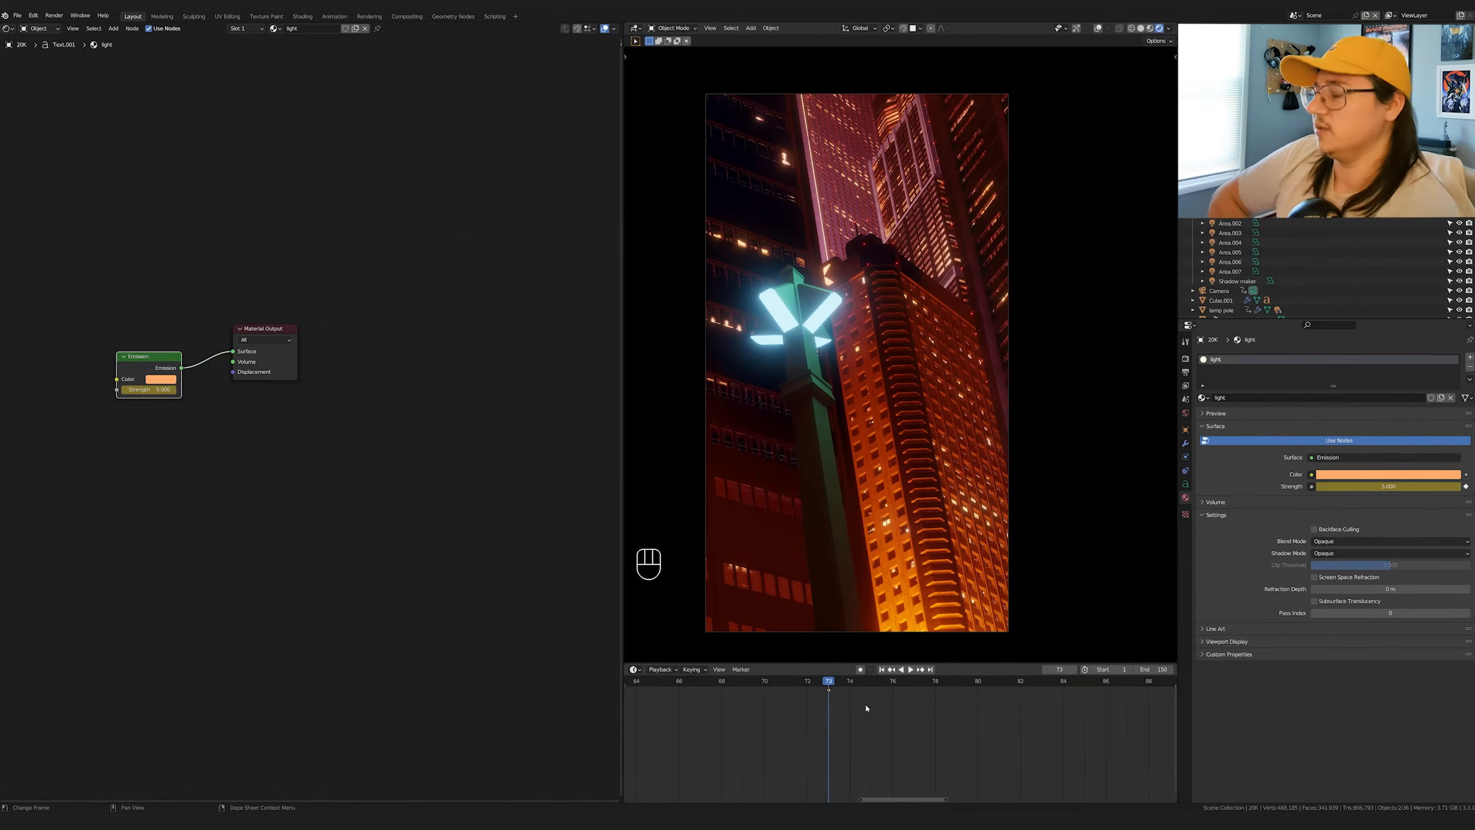
- Duplicate the 20K emission strength keyframes to hold 0 until frame 79 and return to 5 at frame 80
left_click_drag(836, 681, 935, 682)
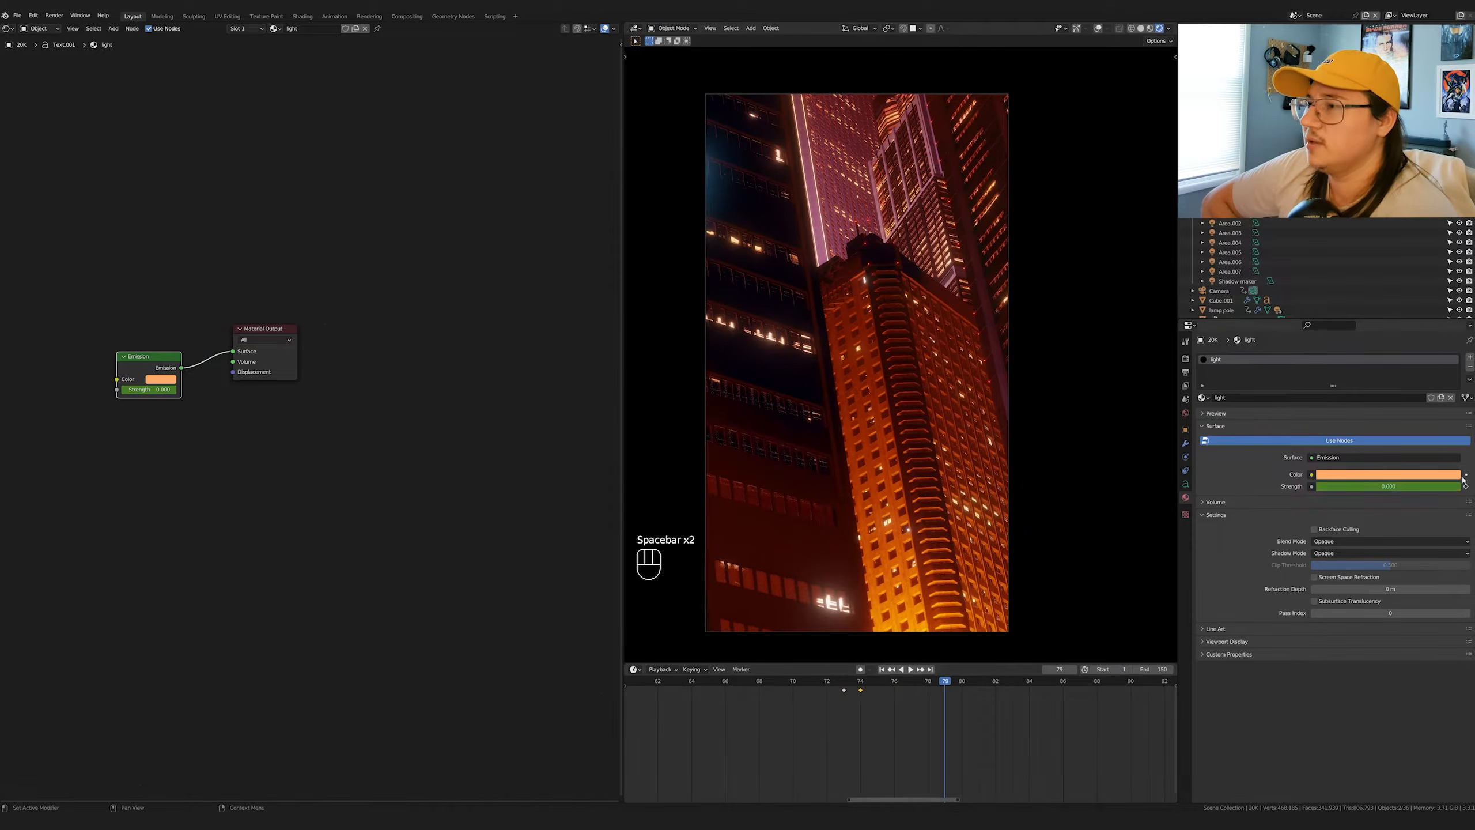
key("shift+d")
left_click(1053, 695)
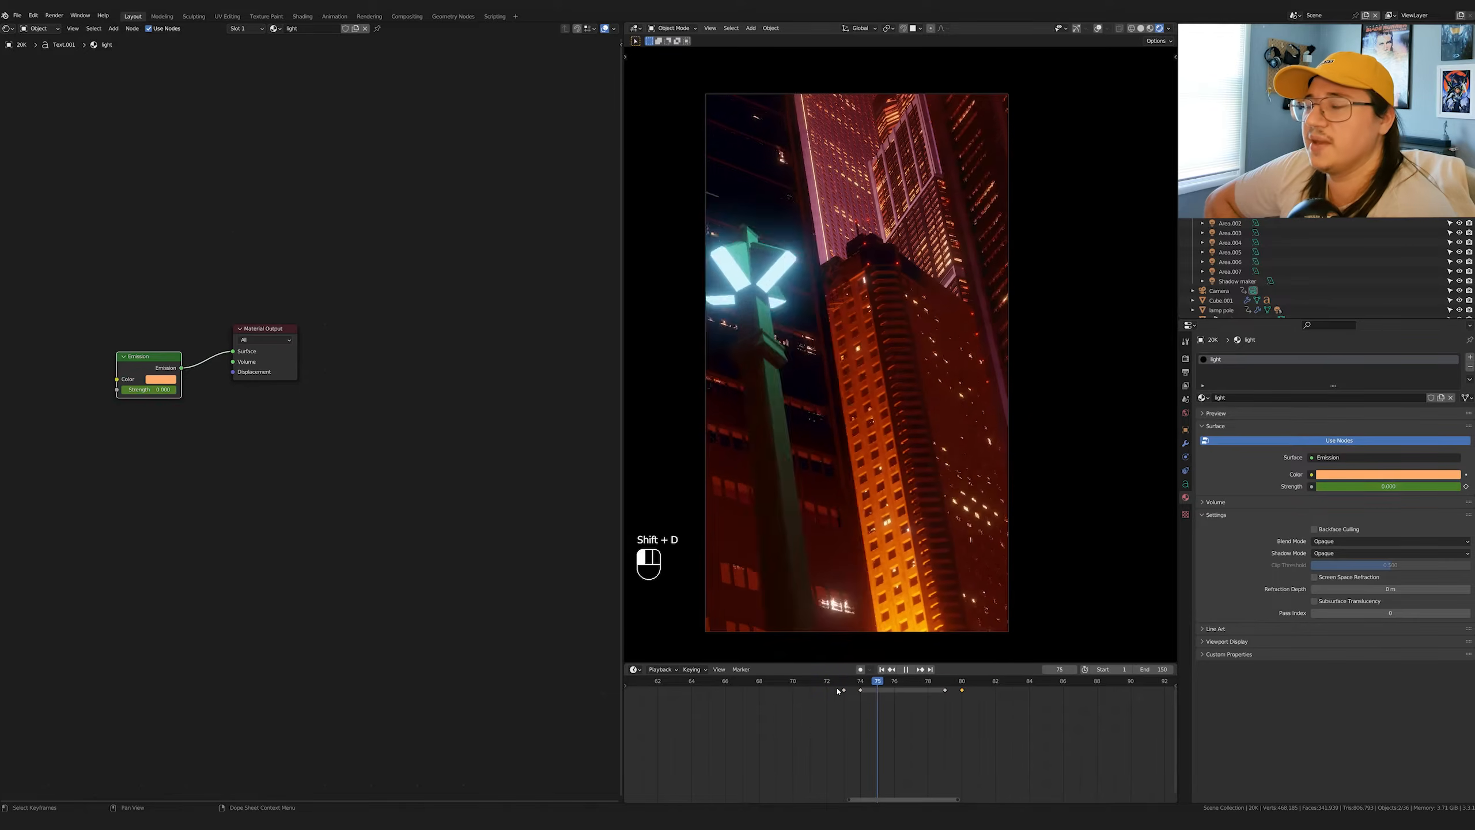
key("space")
key("space")
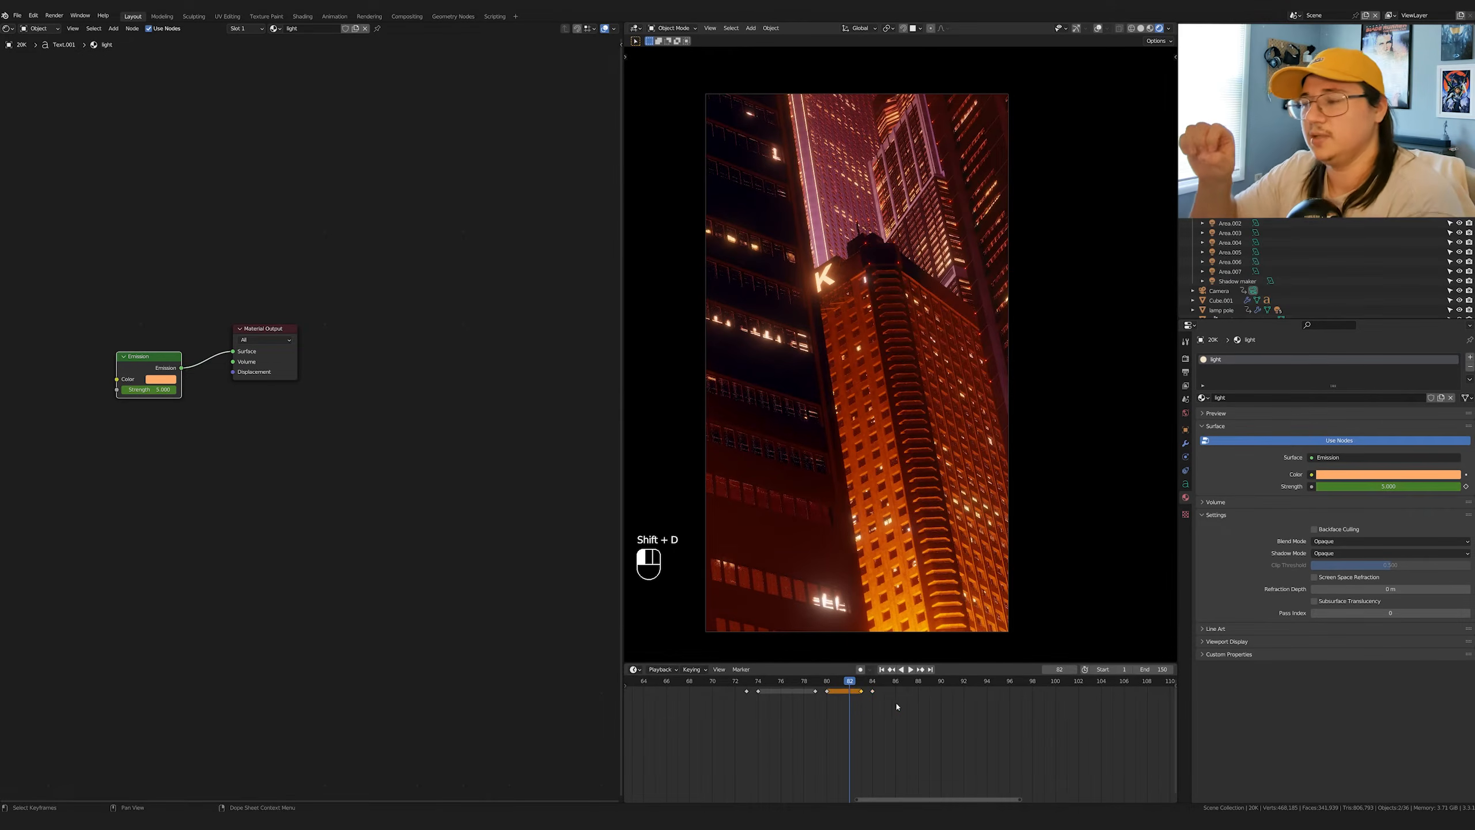
- Duplicate single emission strength keyframes onto frames 85, 86 and 87 for a rapid 20K sign flicker and preview it
key("shift+d")
key("shift+d")
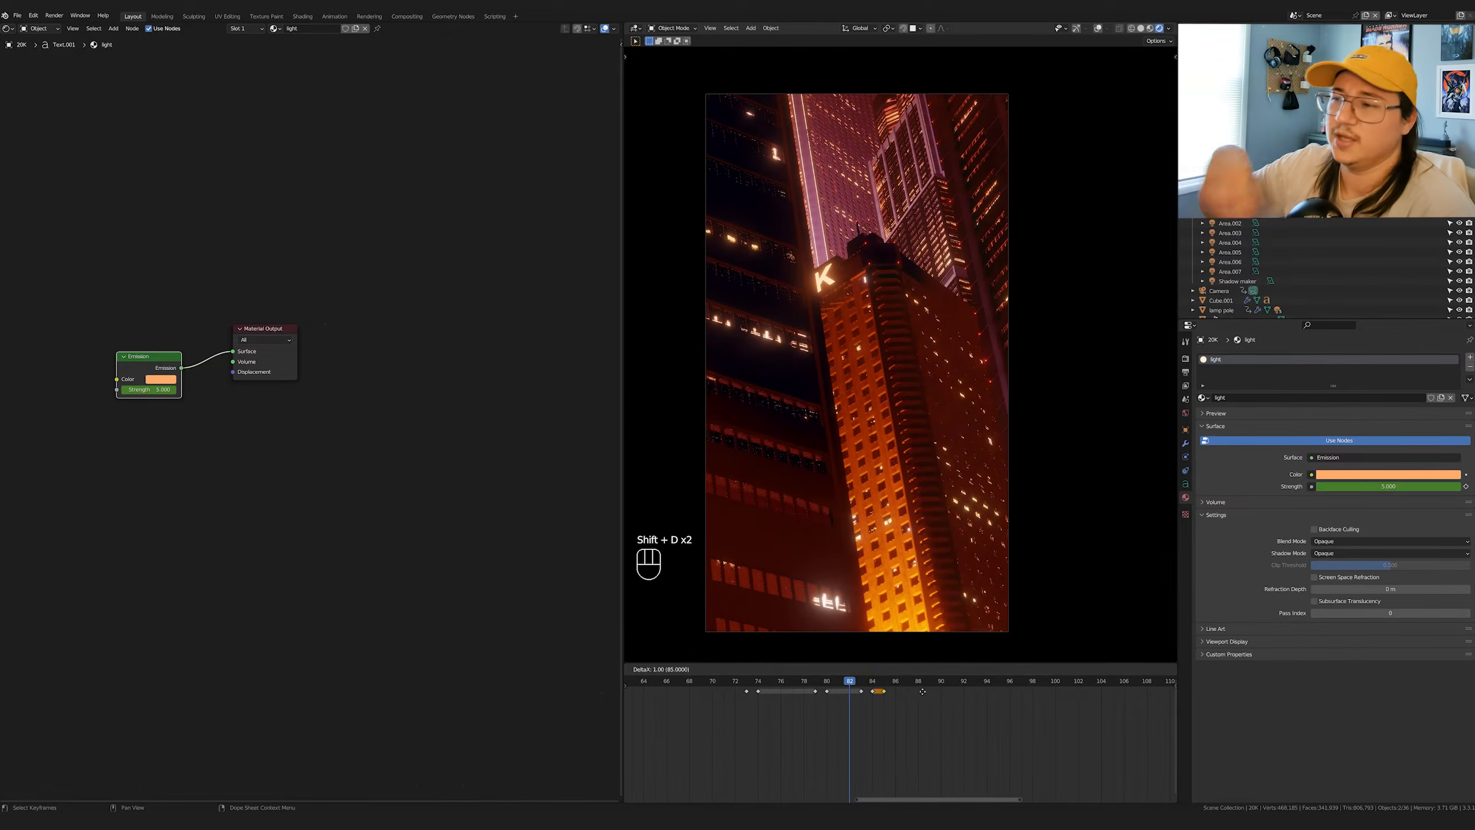
left_click(886, 693)
key("shift+d")
left_click(896, 693)
left_click_drag(853, 683, 880, 693)
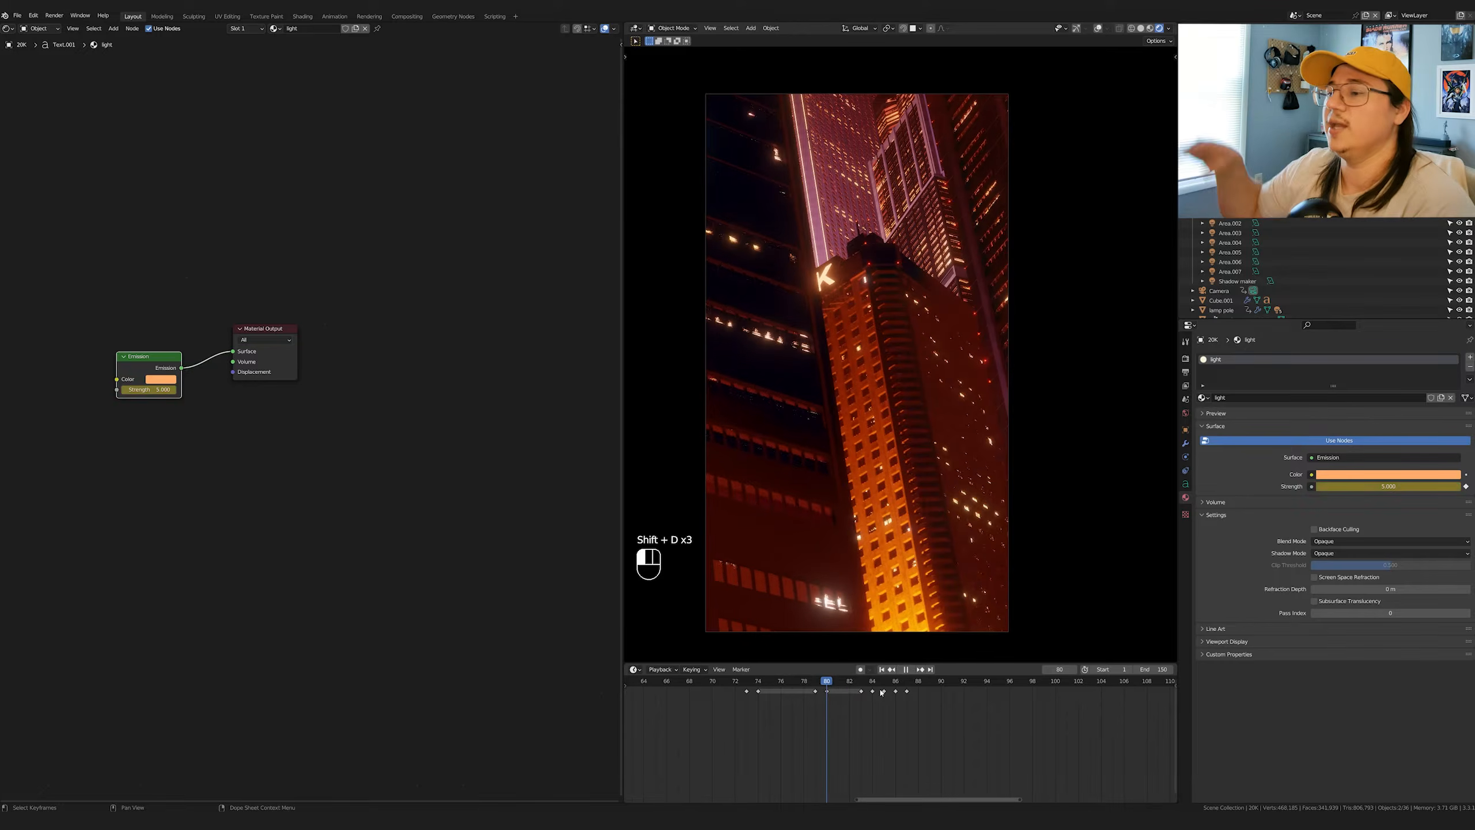
key("space")
key("space")
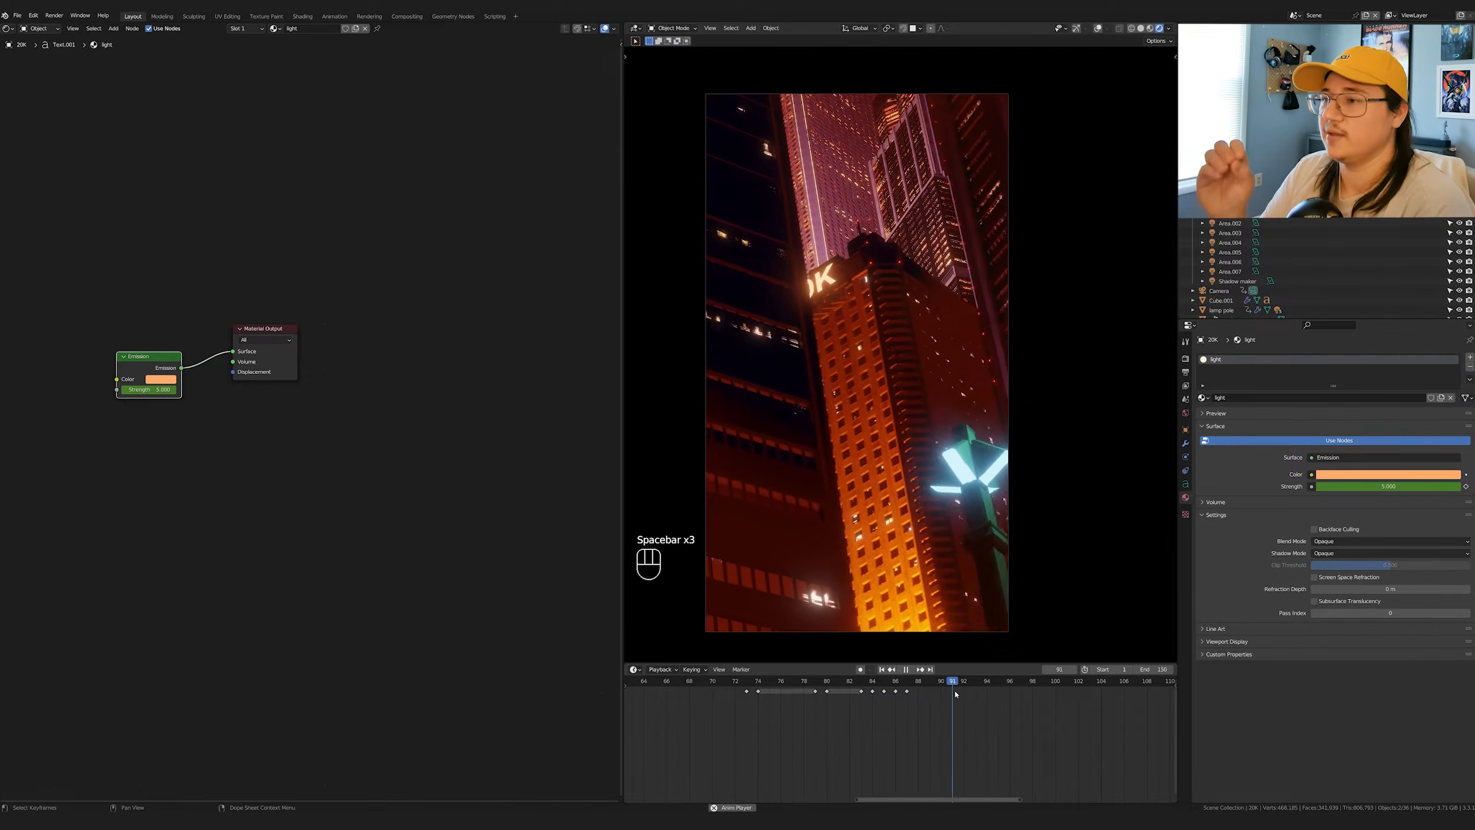
key("space")
key("space")
- Duplicate the sign's flicker keyframes as a second burst over frames 113 to 117 and play the animation
scroll(1003, 696, "down", 3)
middle_click_drag(995, 697, 853, 719, "shift")
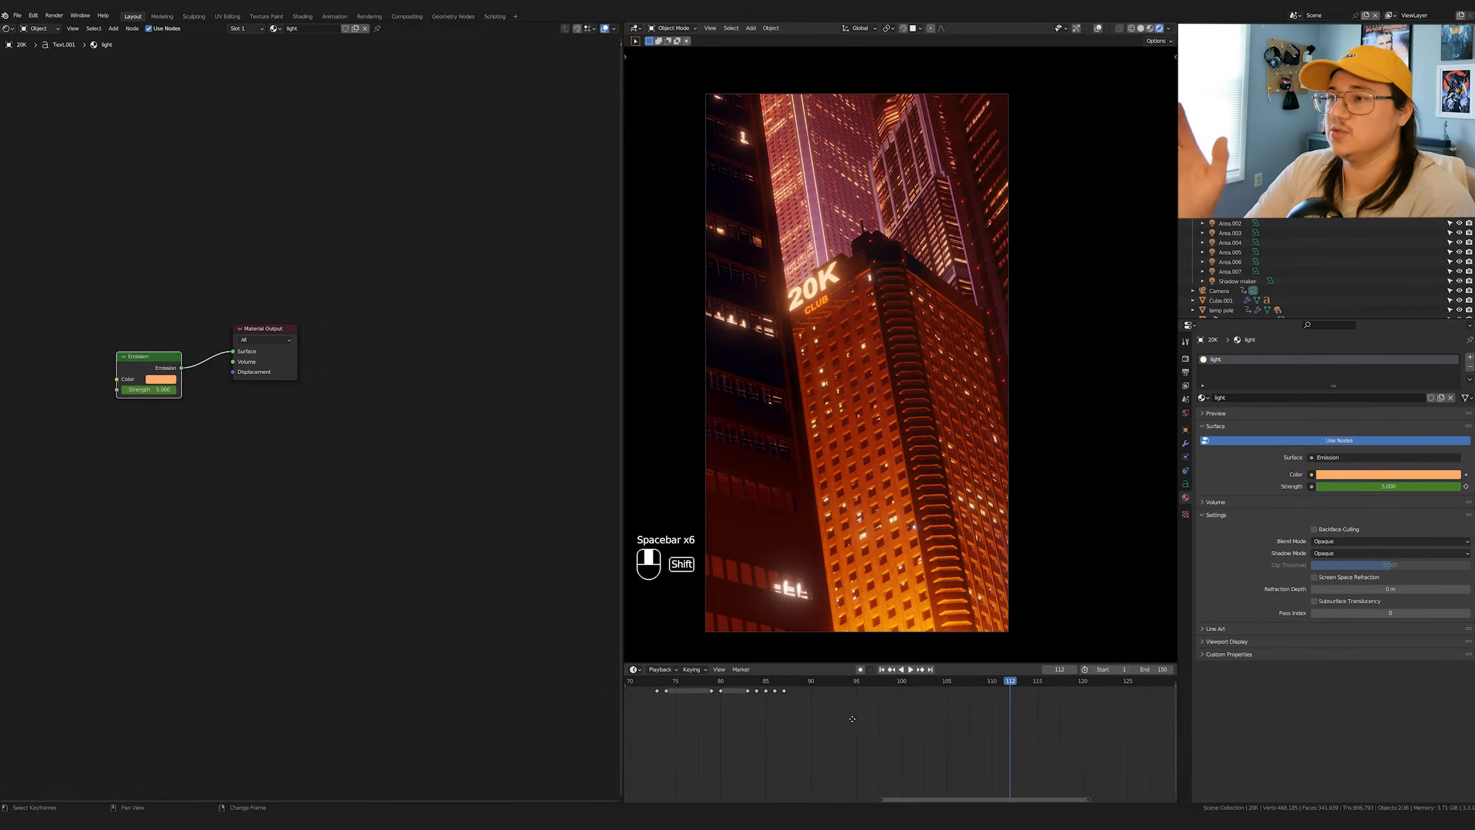
left_click(1018, 683)
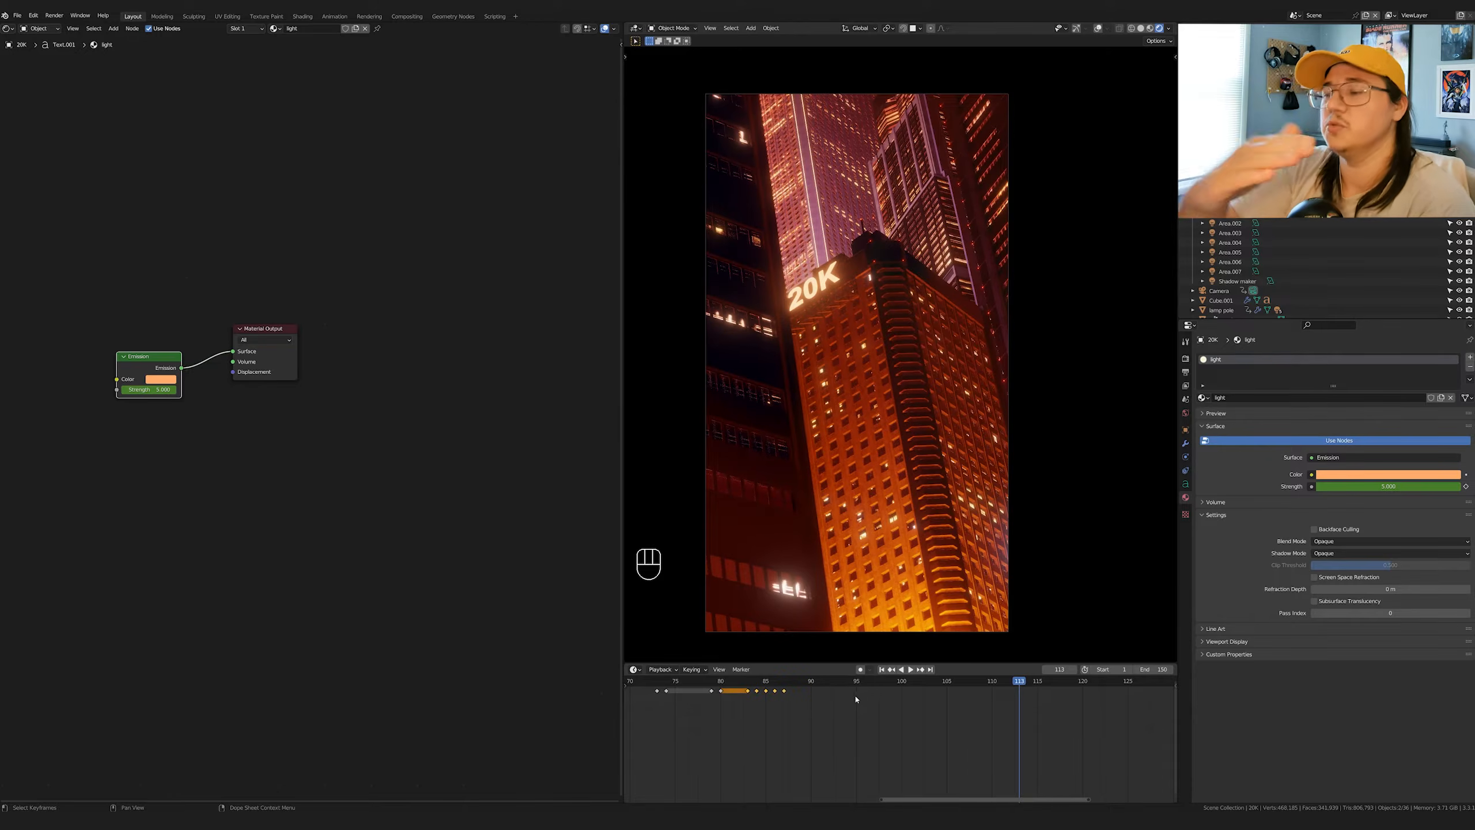
key("shift+d")
left_click_drag(1018, 686, 1035, 686)
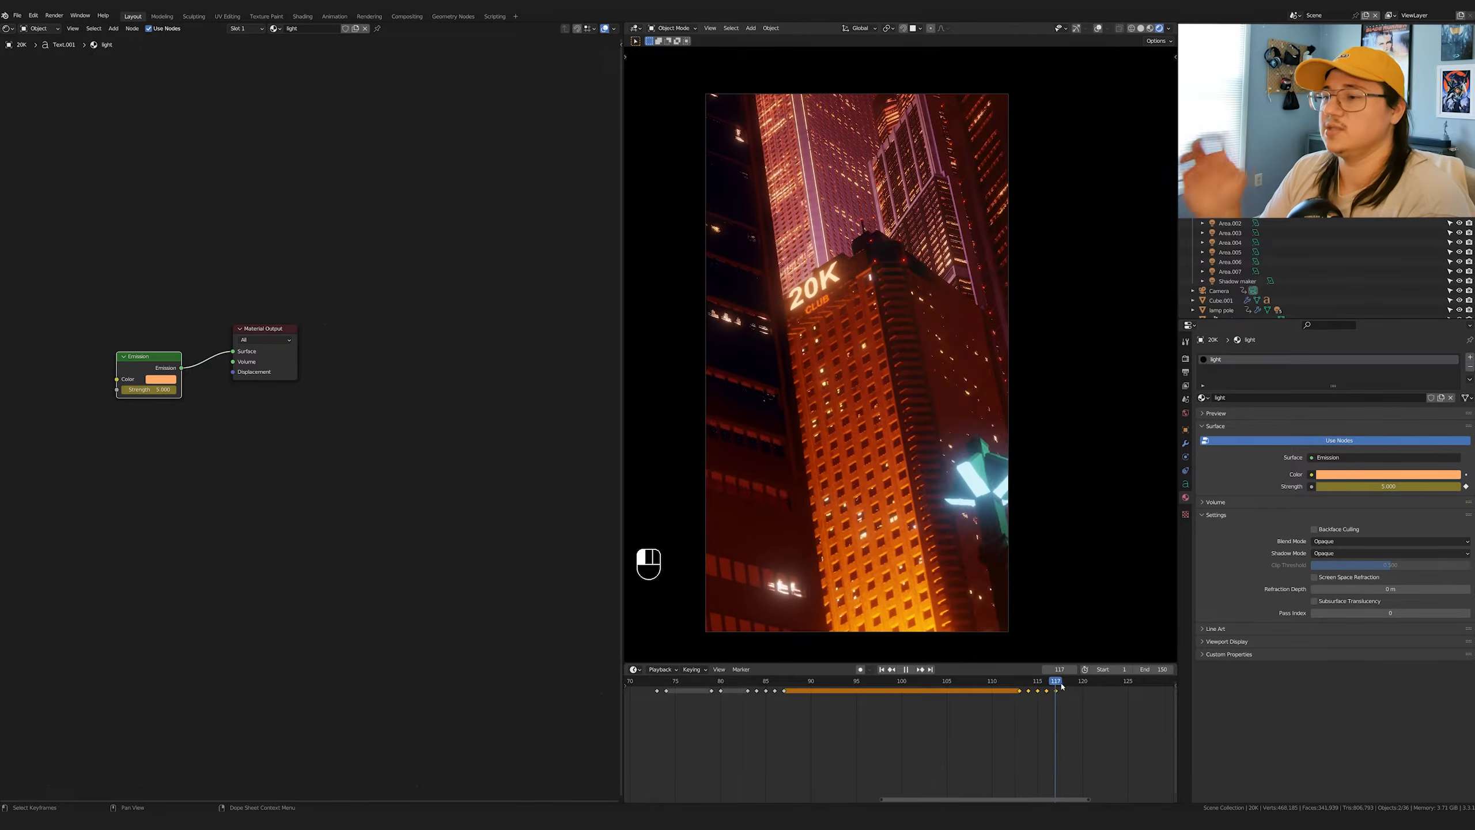
key("space")
key("space")
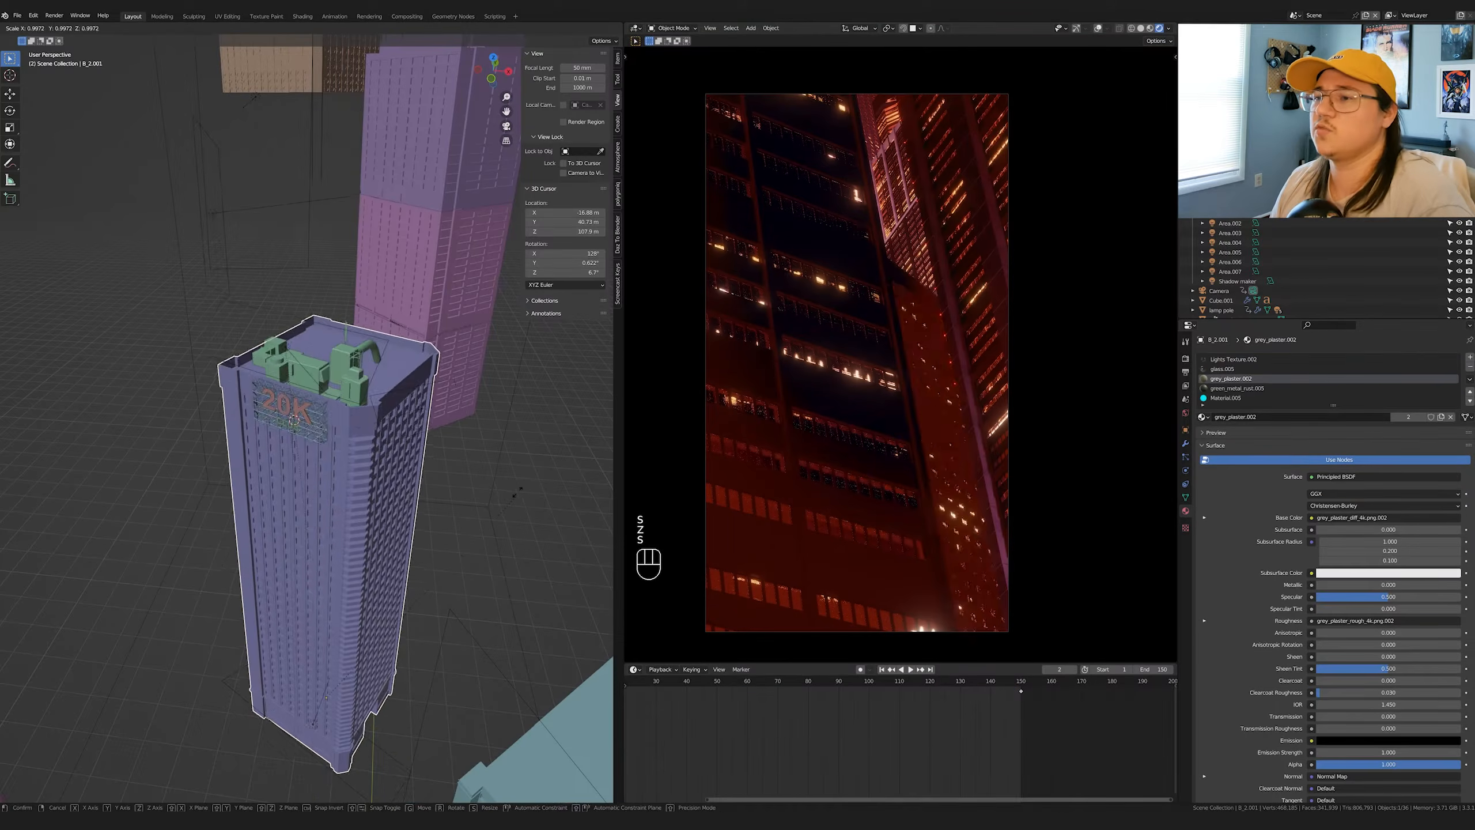
key("z")
right_click(517, 492)
middle_click_drag(517, 492, 488, 485)
- Select the tower's entire mesh in edit mode and shrink it along the global Z axis to about 0.7
key("Tab")
key("l")
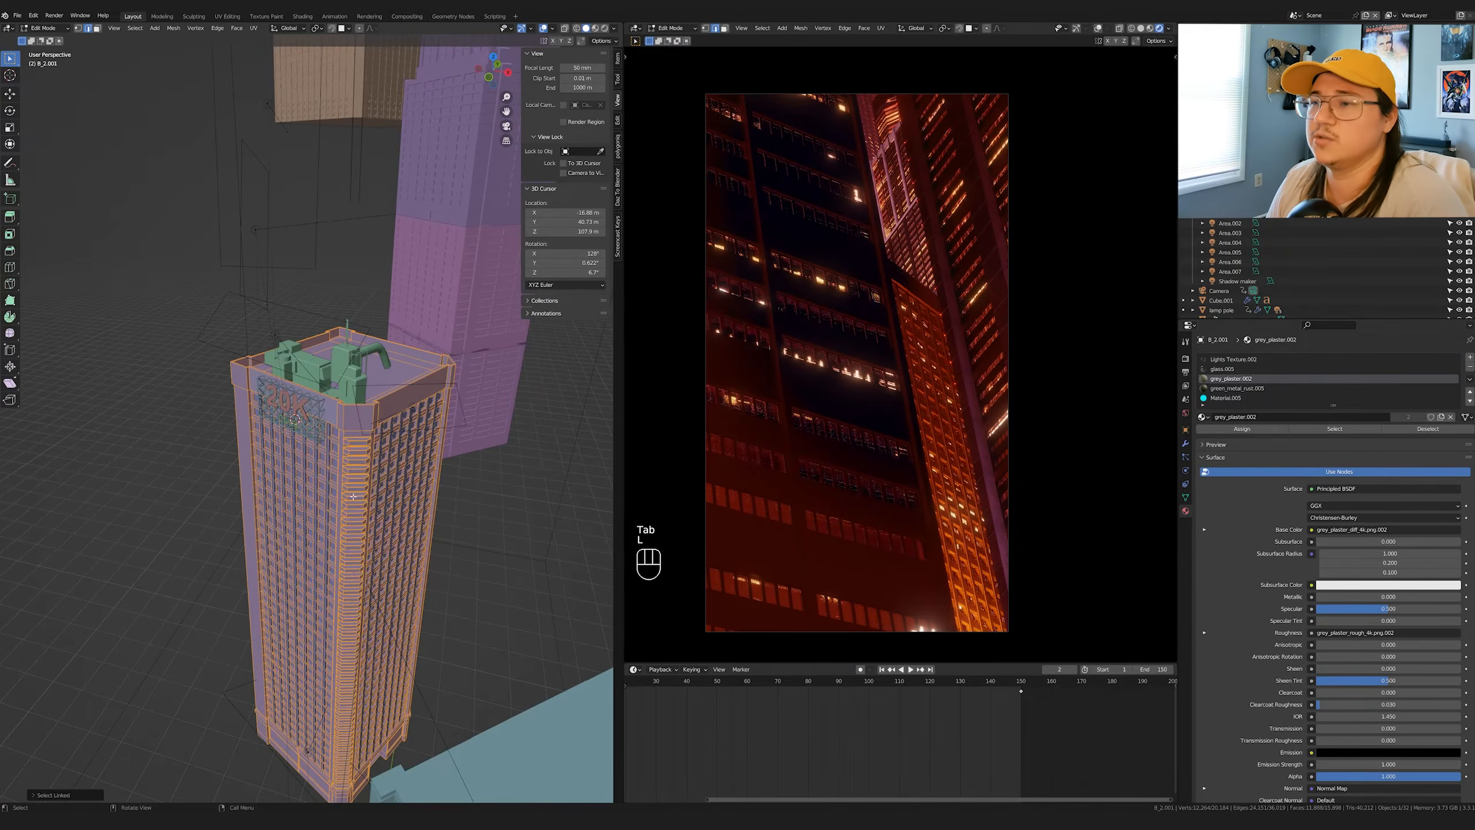
key("a")
key("g")
key("z")
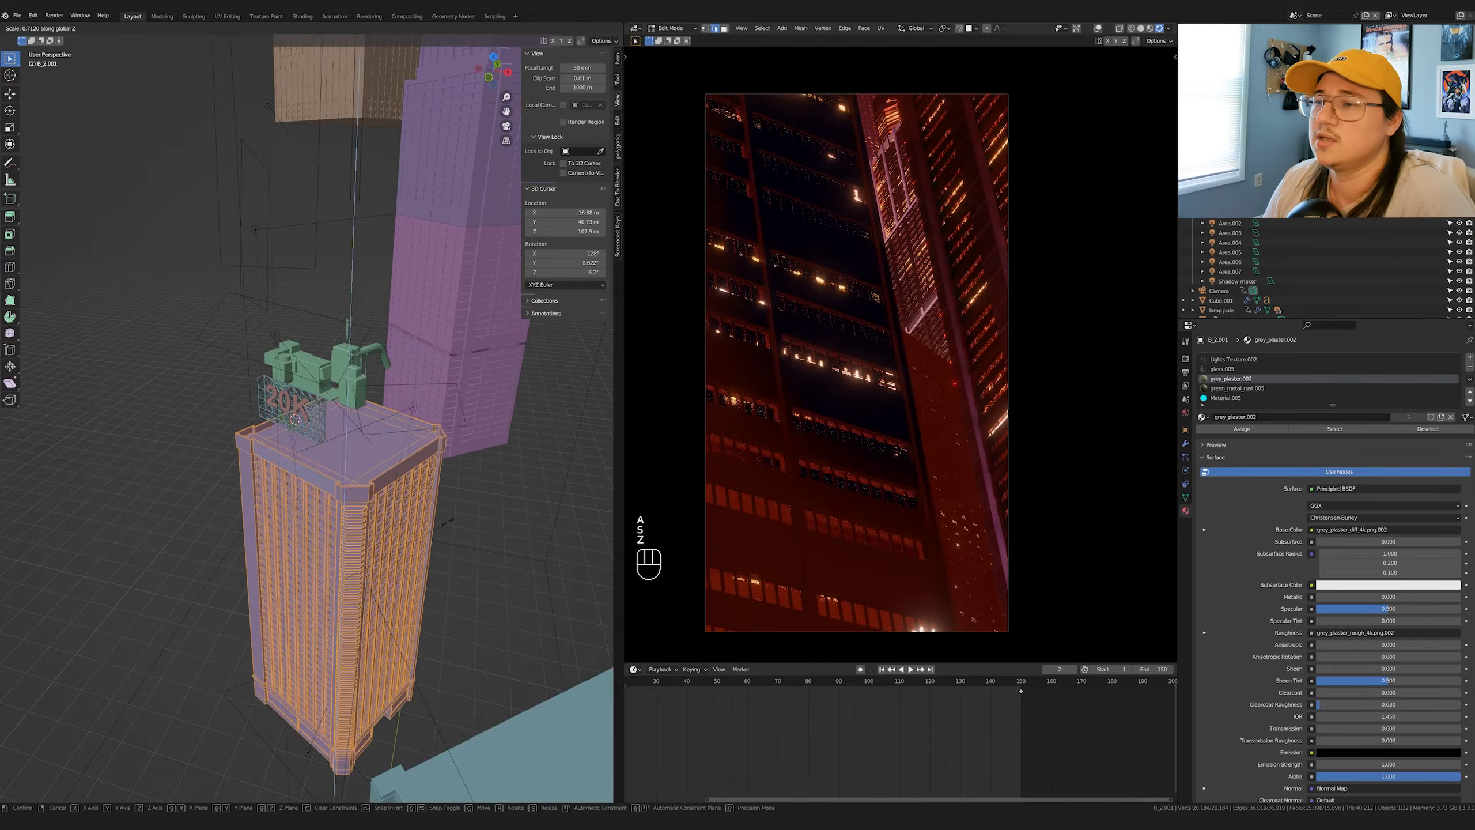
left_click(427, 475)
- Raise the shortened tower mesh along the global Z axis to meet the rooftop vents and 20K sign
scroll(427, 475, "up", 3)
mouse_move(427, 475)
middle_mouse_down()
mouse_move(361, 468)
mouse_move(436, 459)
middle_mouse_up()
key("g")
key("z")
left_click(434, 465)
- Duplicate the tower mesh straight down as a lower section, align it beneath the upper one and play the animation
scroll(435, 466, "down", 3)
key("shift+d")
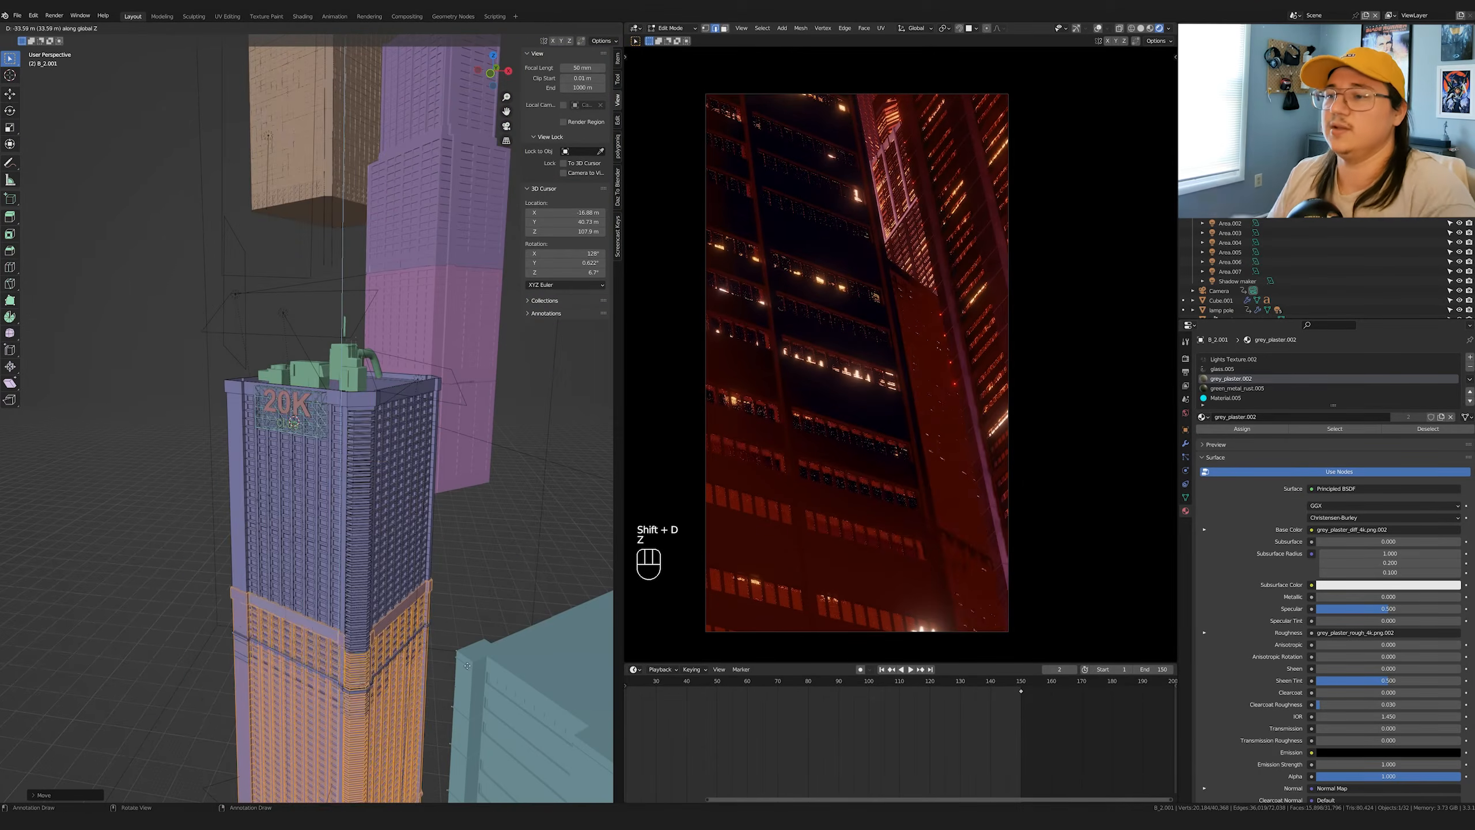
left_click(467, 349)
key("KP_Decimal")
key("g")
key("z")
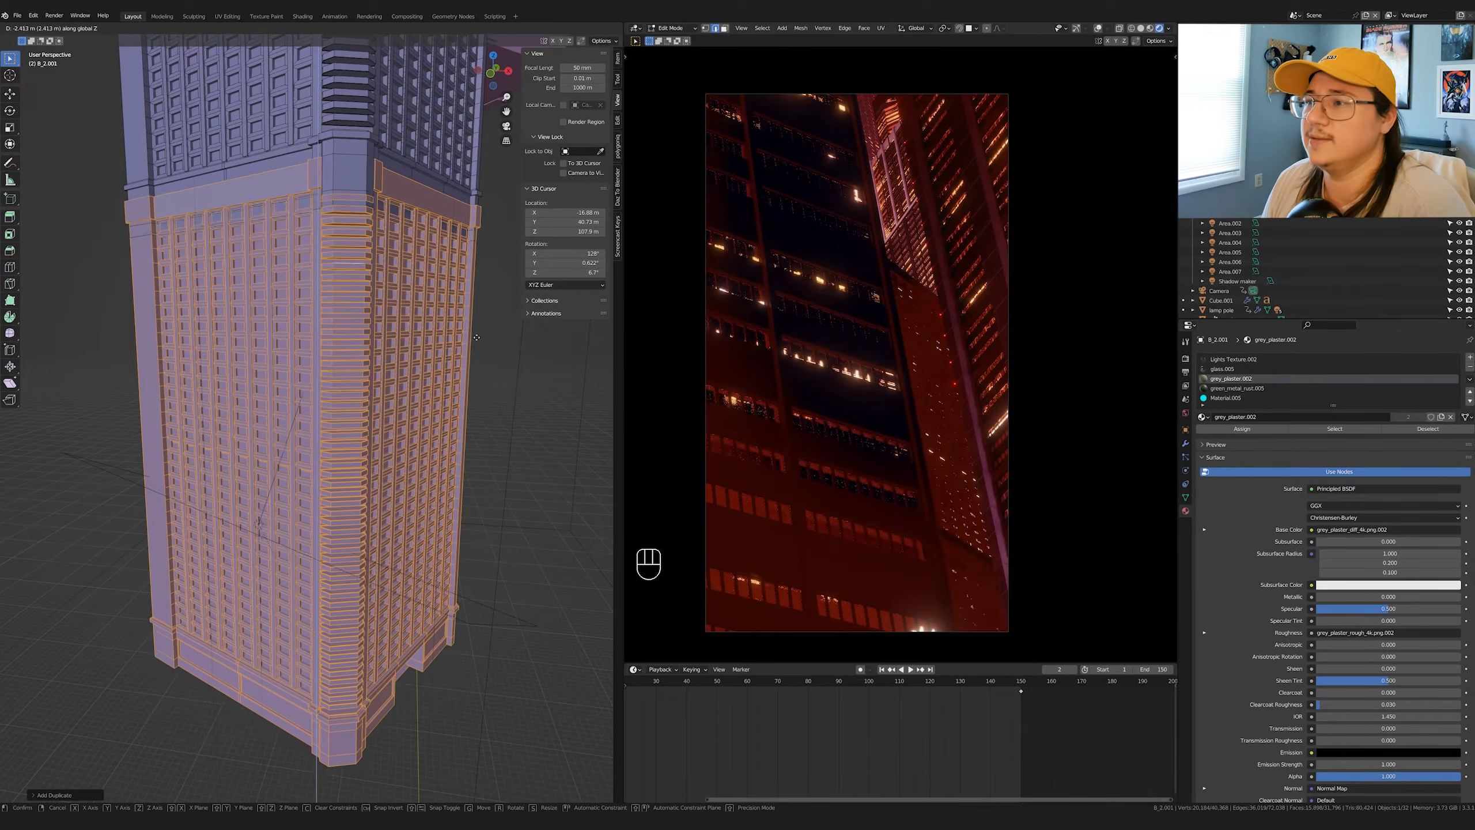
left_click(483, 325)
key("Tab")
key("space")
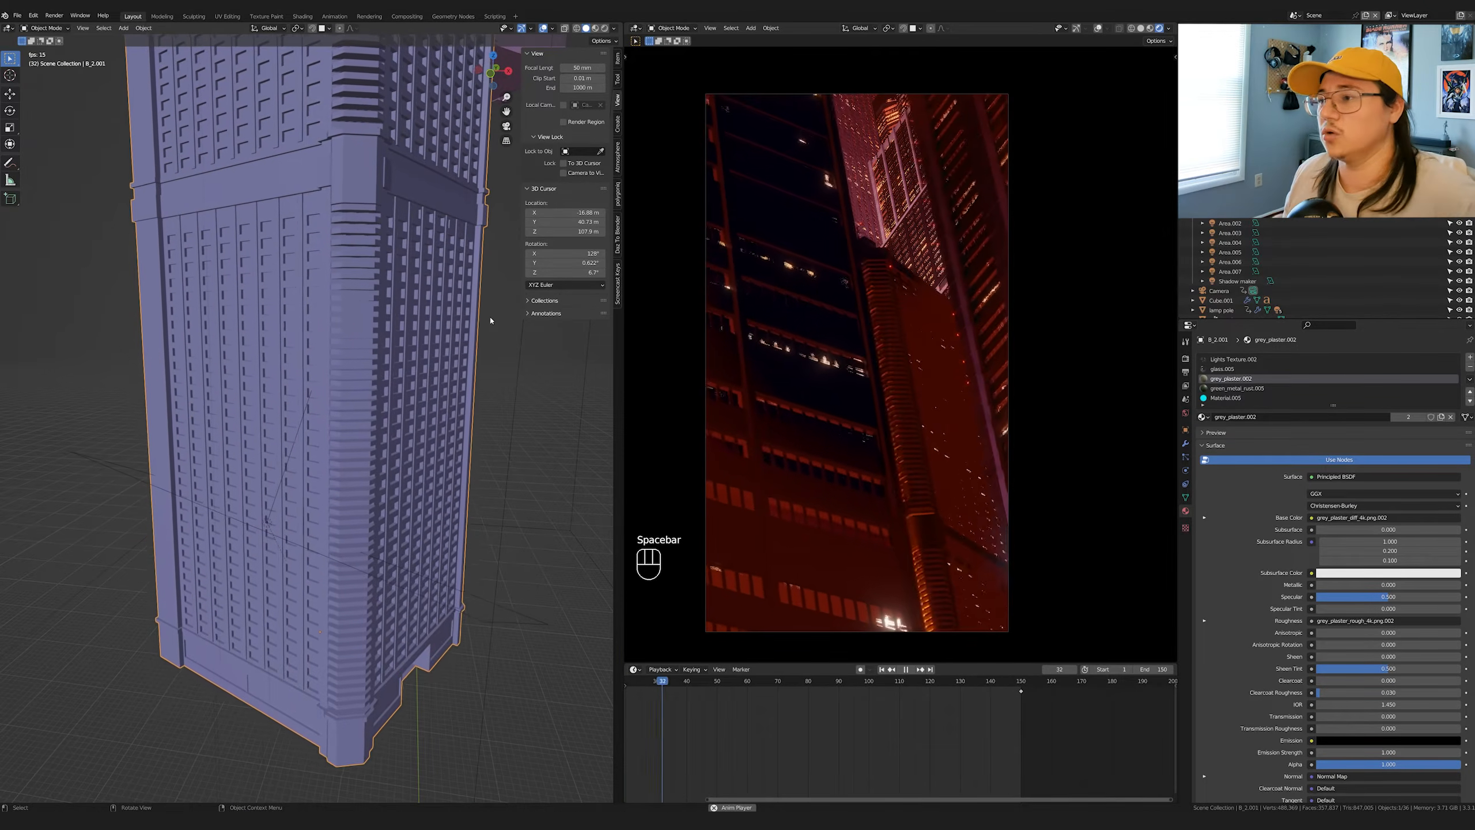
- Shift the tower's lower section horizontally with Z locked so it sits beneath the upper section, leave edit mode and play the animation
key("g")
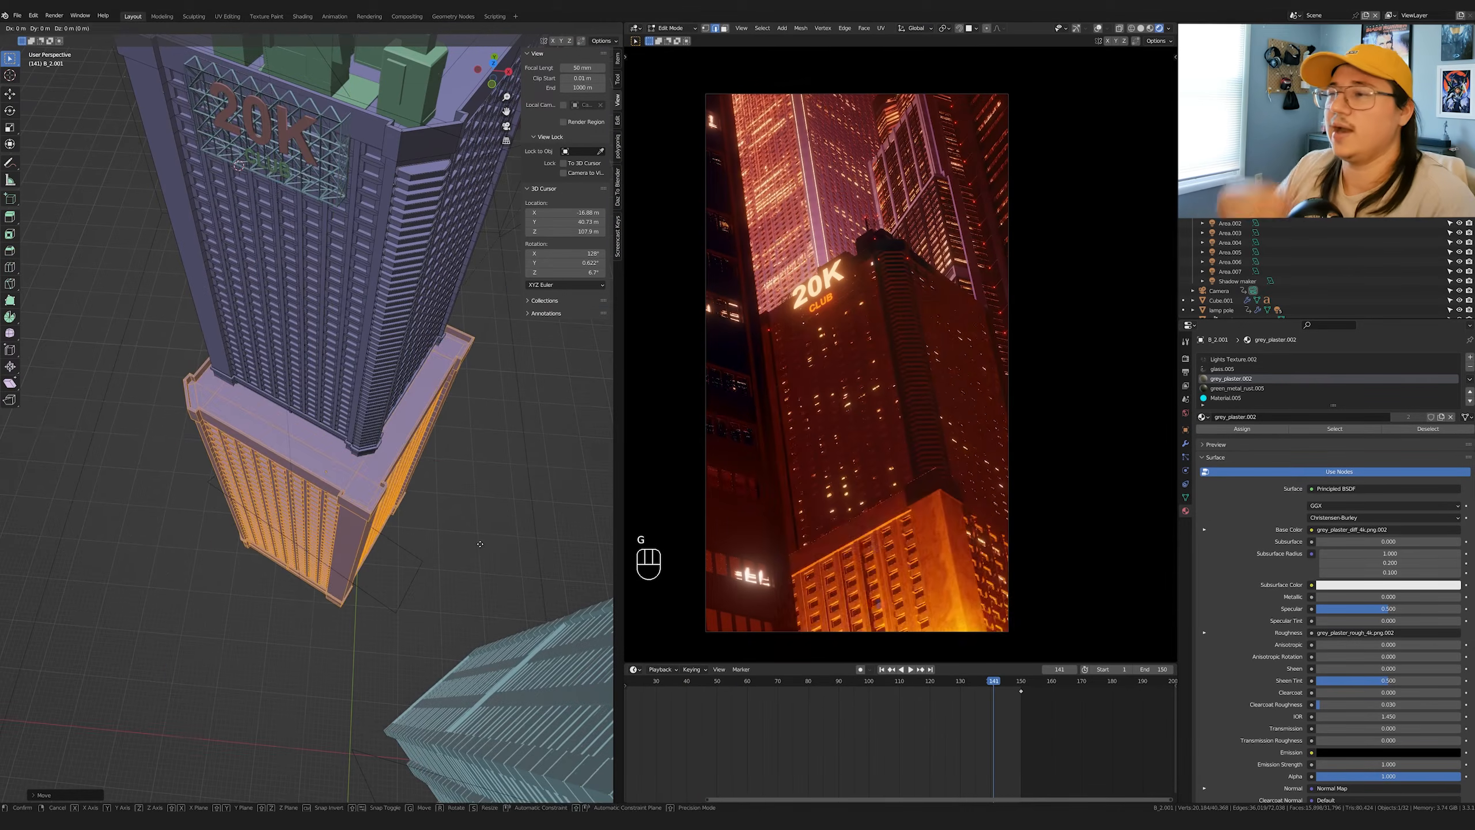
key("shift+z")
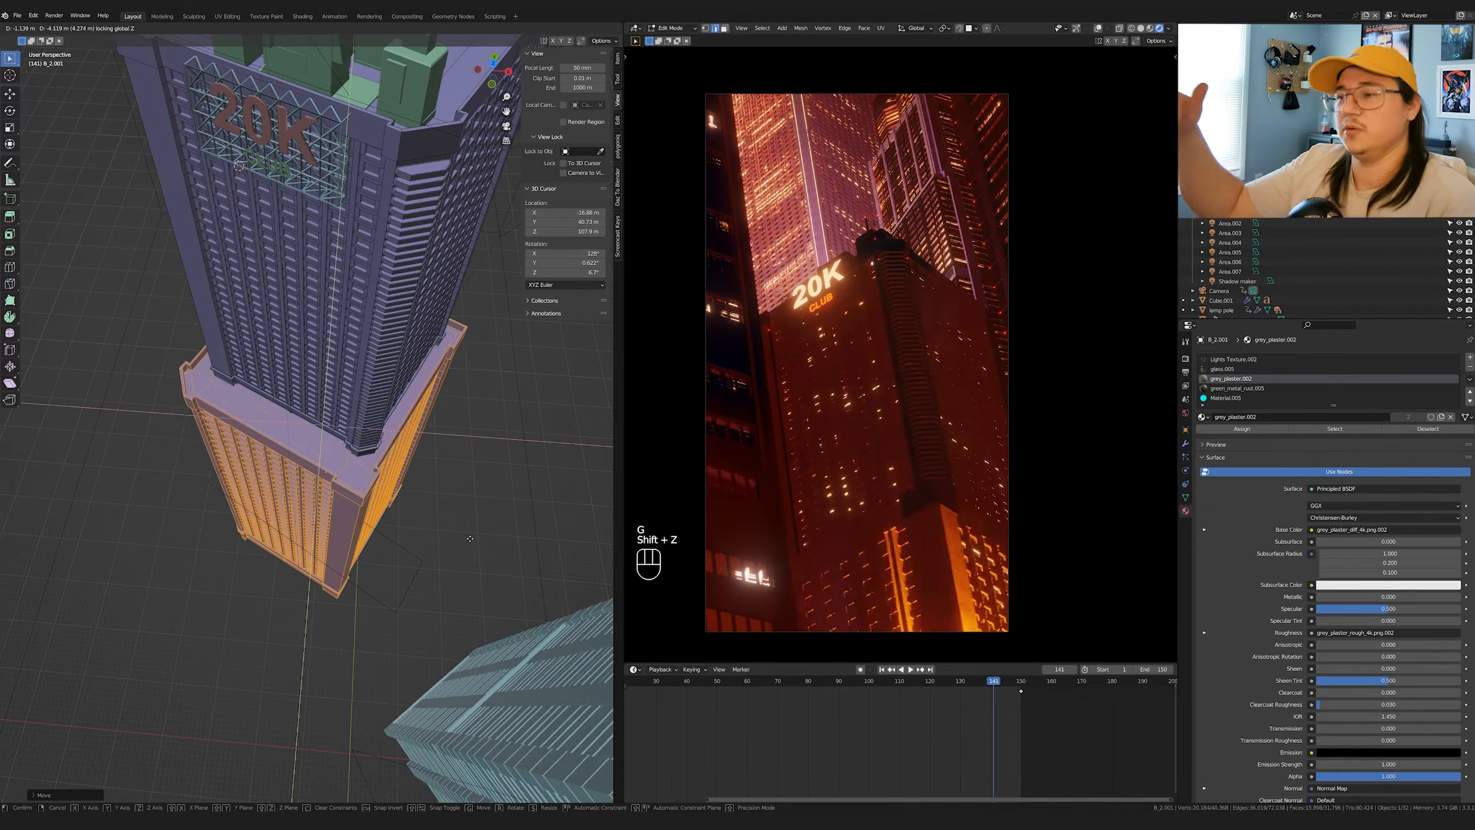
left_click(483, 524)
key("Tab")
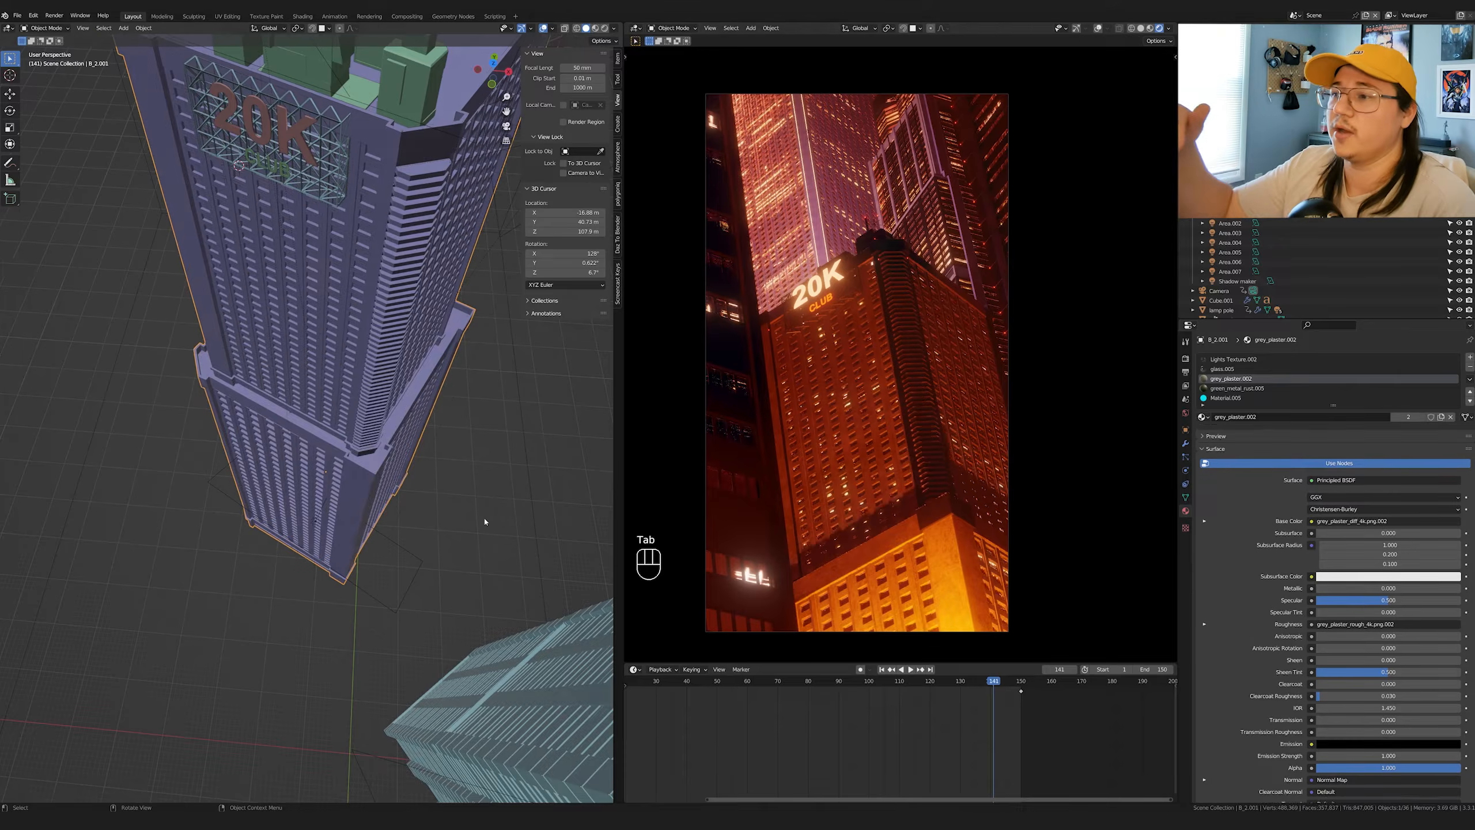
key("space")
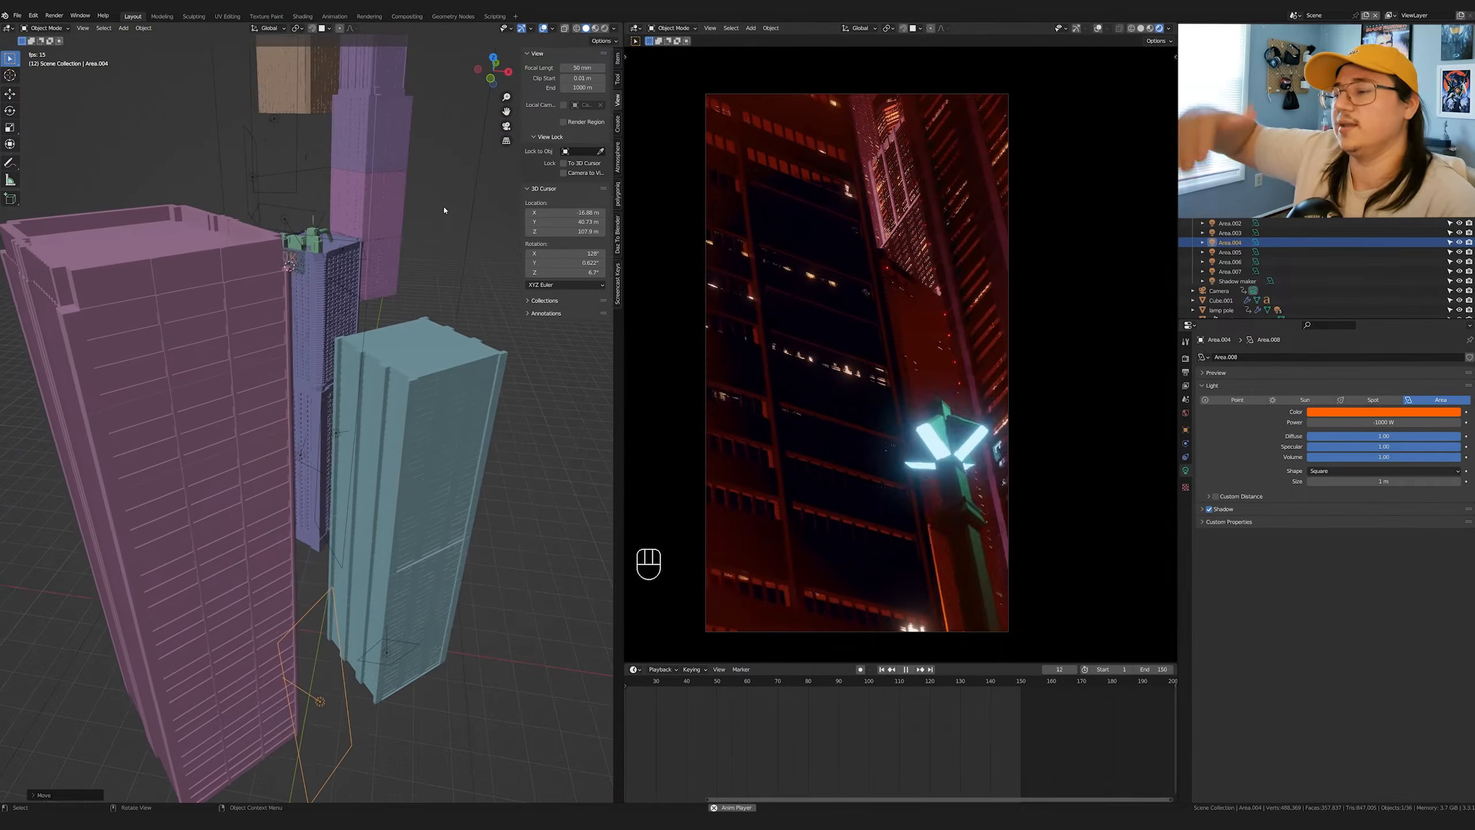
key("space")
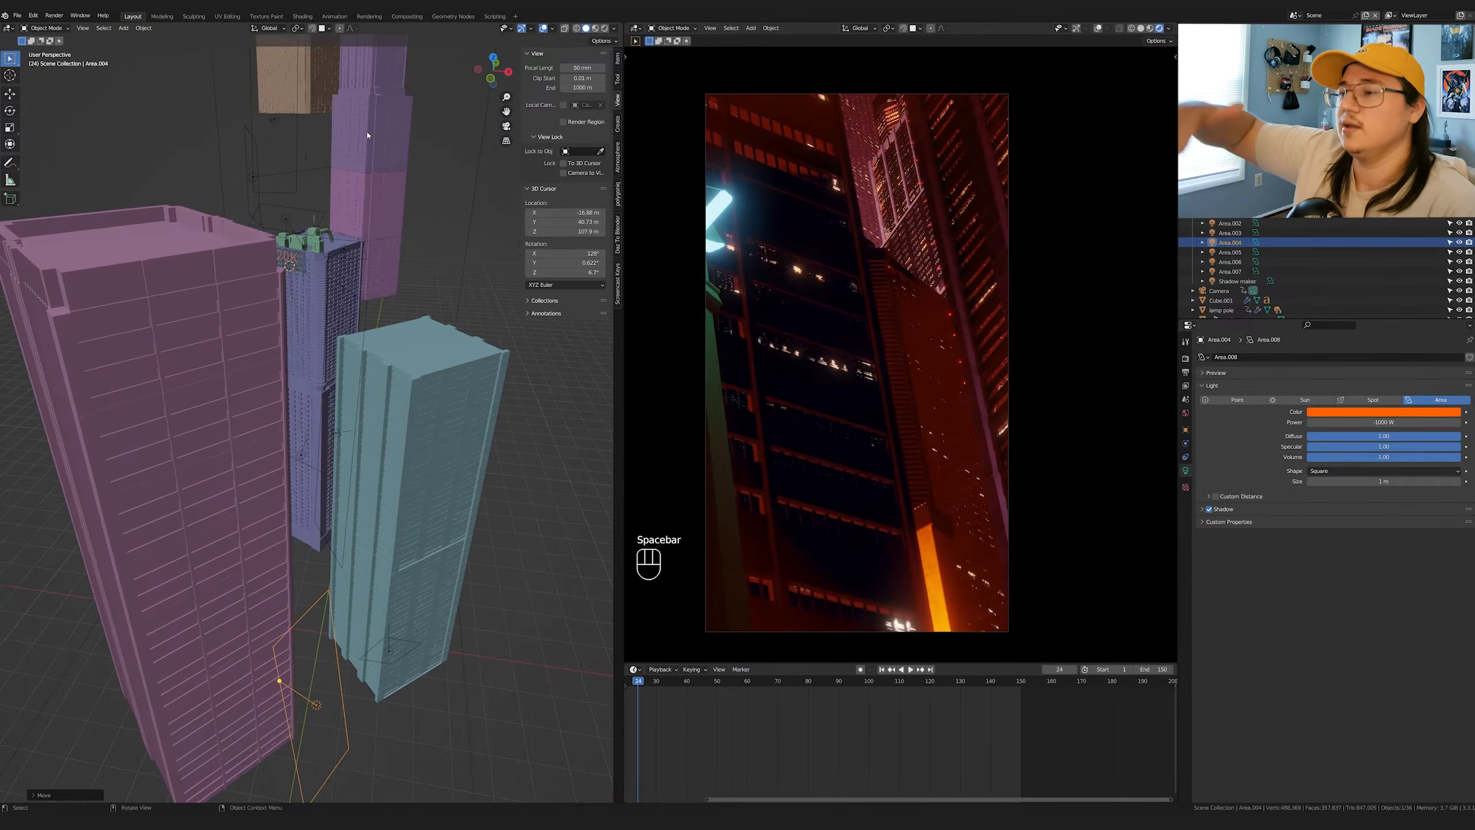
- Keyframe the purple stepped tower sliding along global X between frames 1 and 150, and add a start keyframe to the brown tower
left_click(392, 196)
middle_click_drag(392, 196, 393, 336)
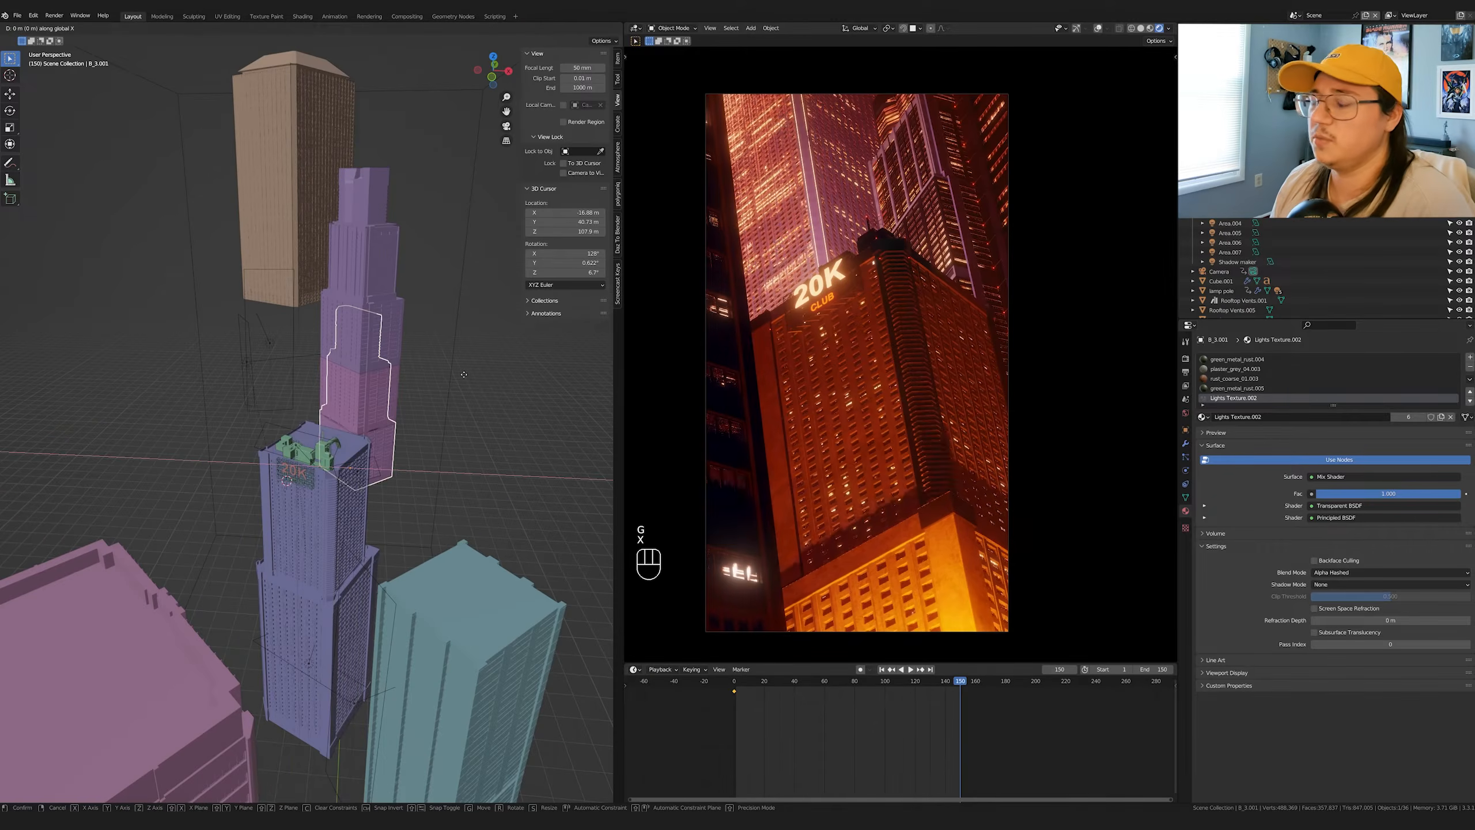
key("i")
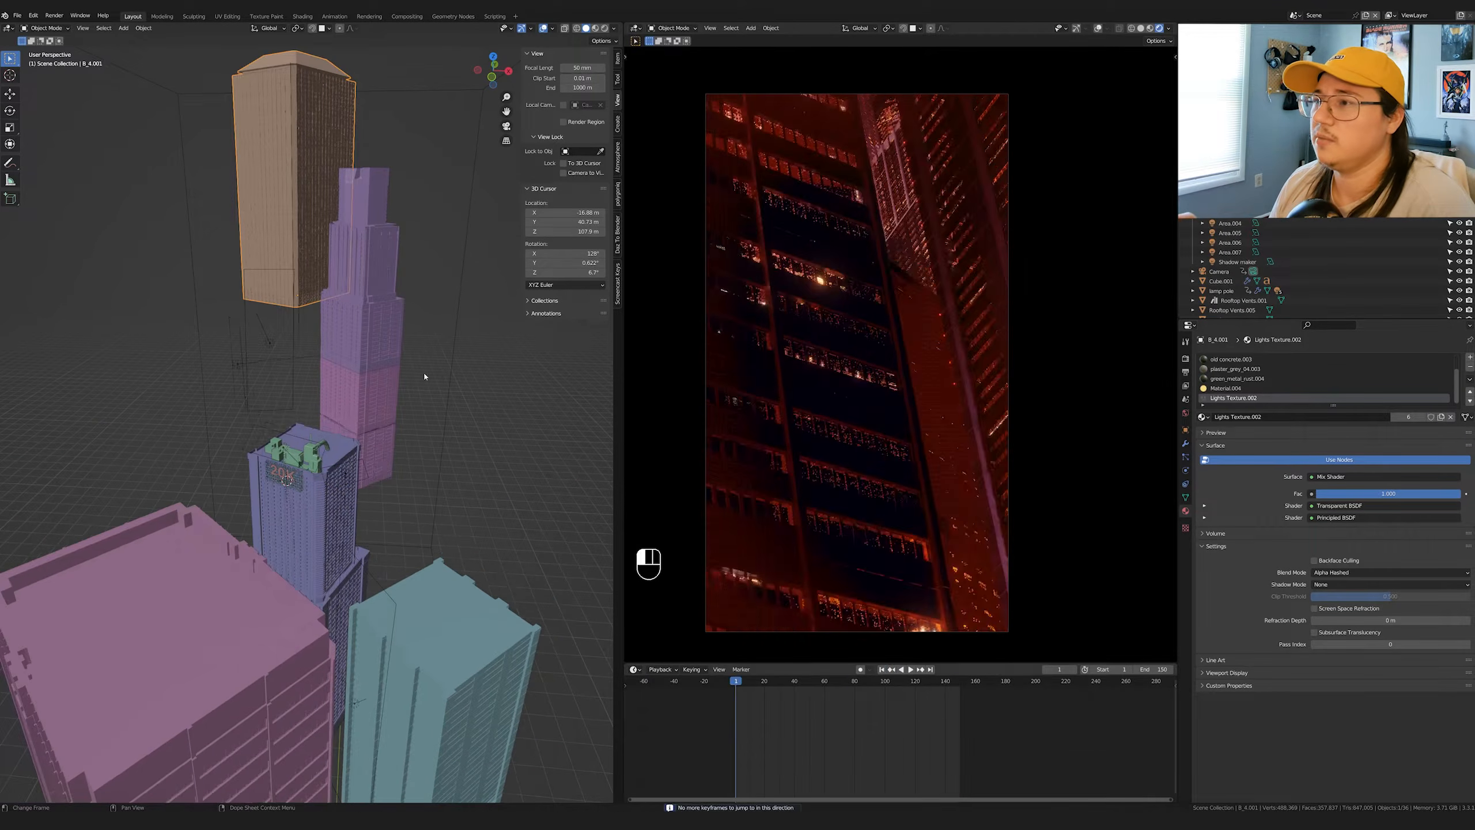
key("i")
left_click(395, 348)
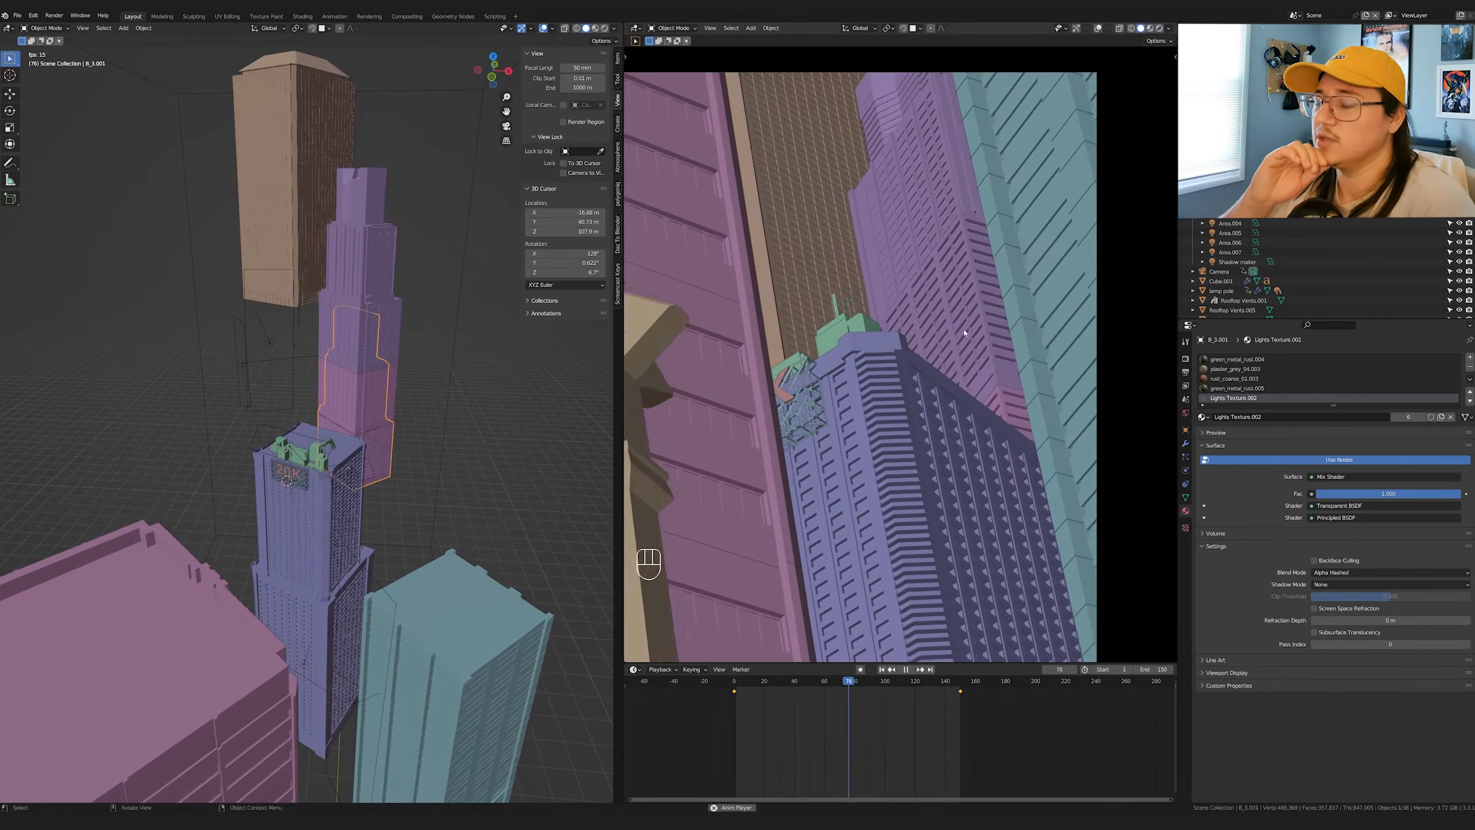
- Play and scrub the animation in the camera view to examine the stepped tower's sliding motion
key("space")
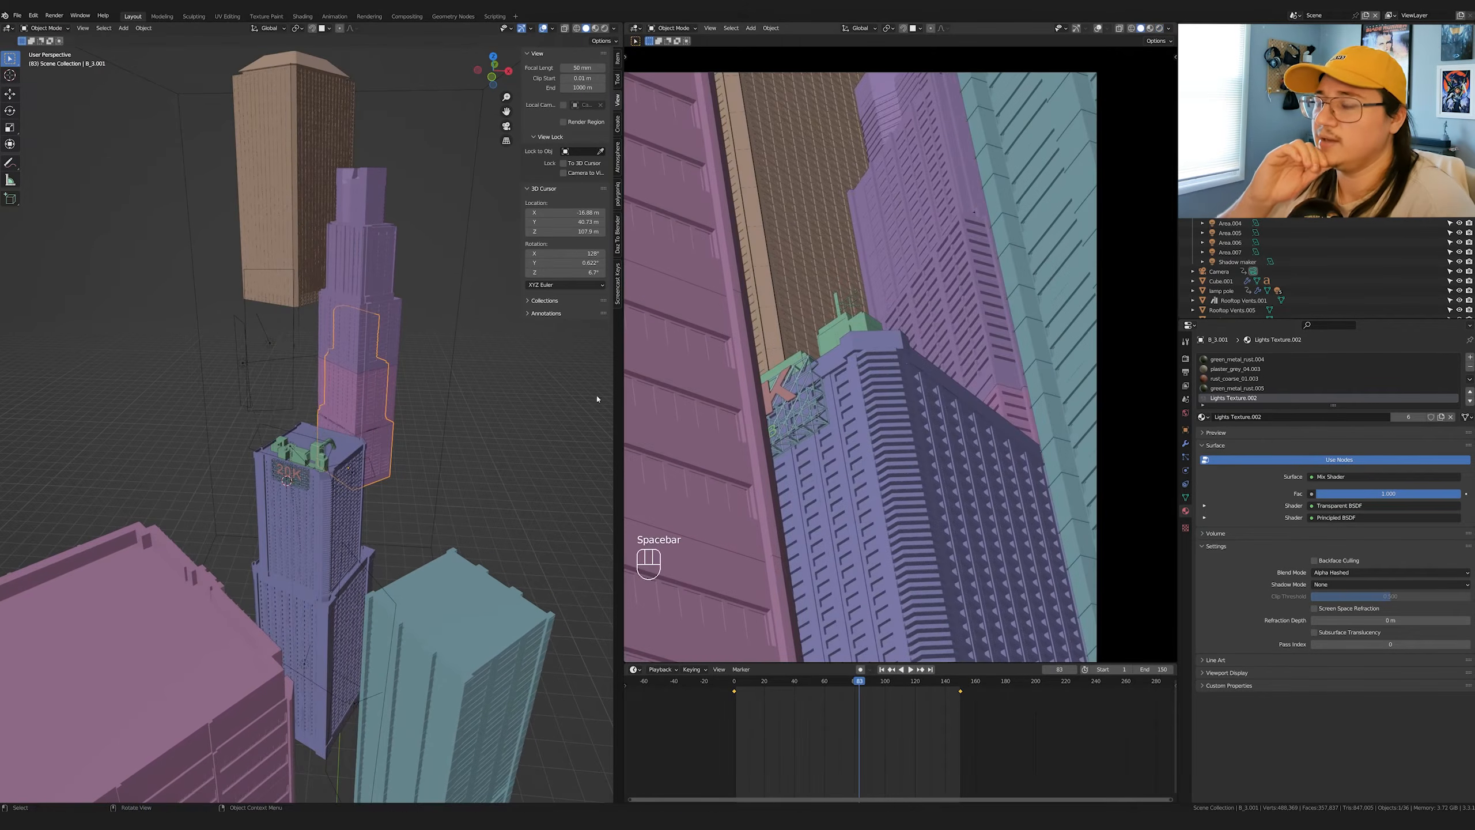
key("space")
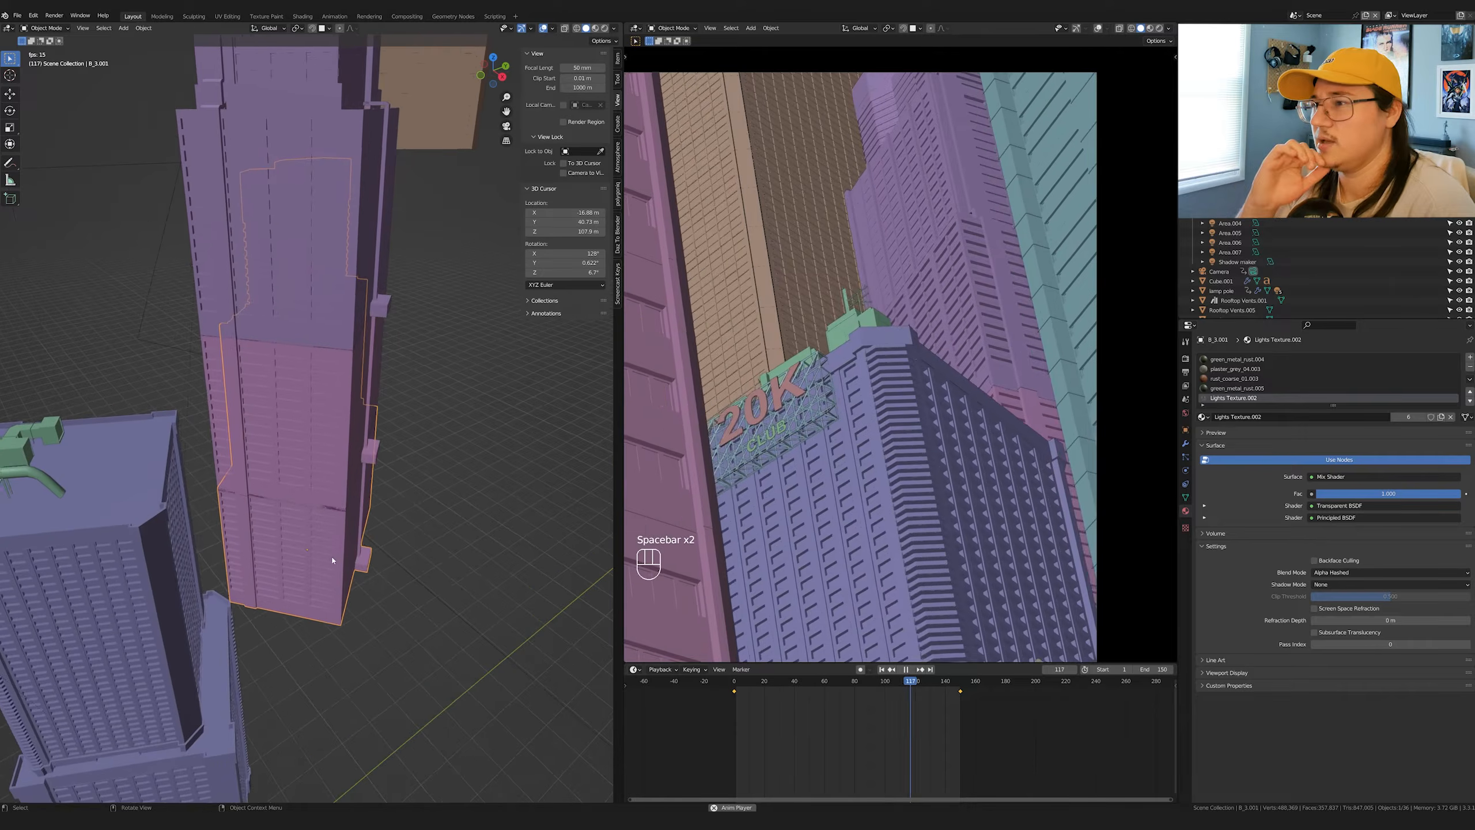
left_click(749, 687)
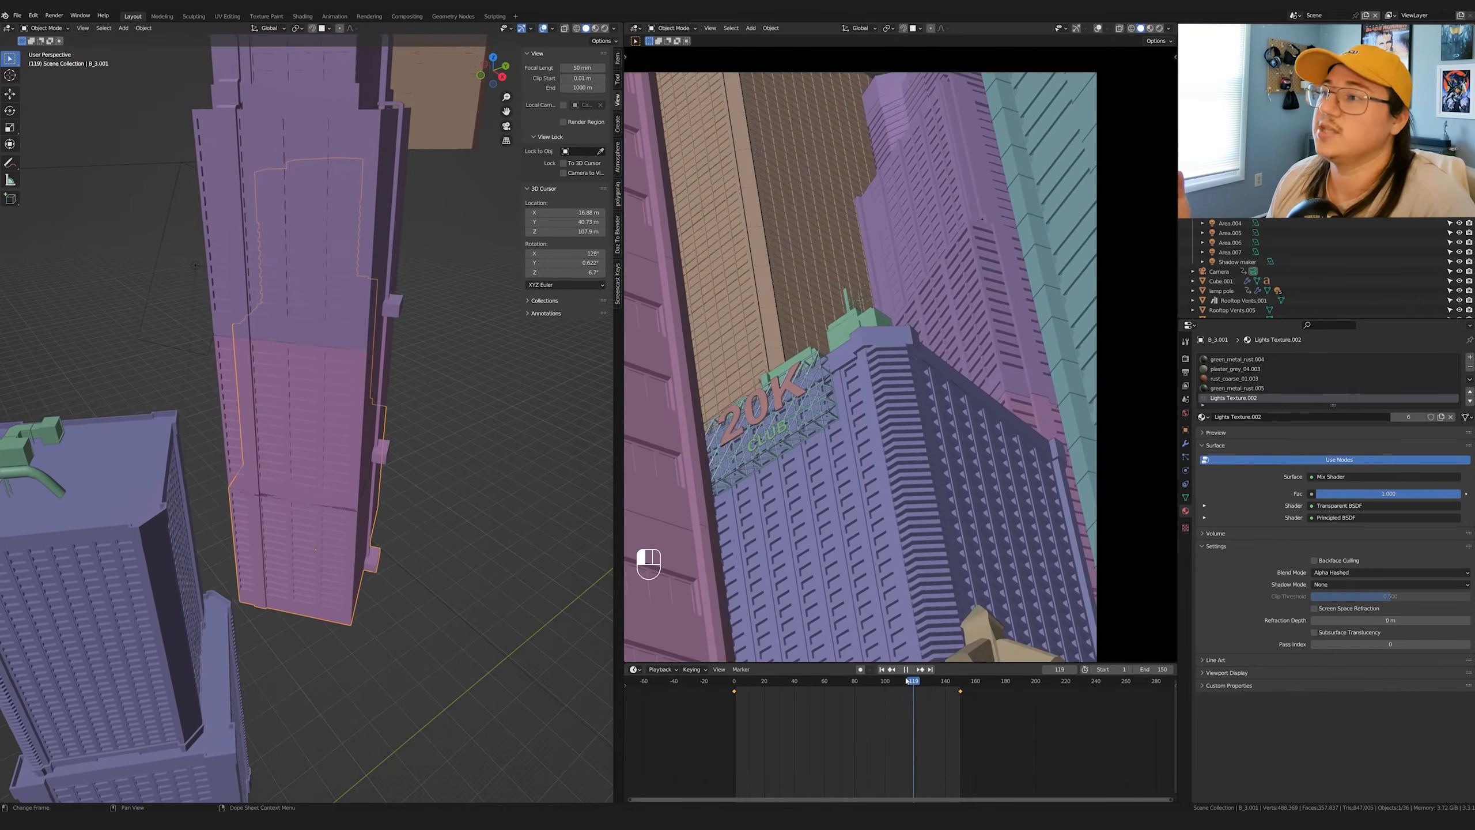
left_click(751, 689)
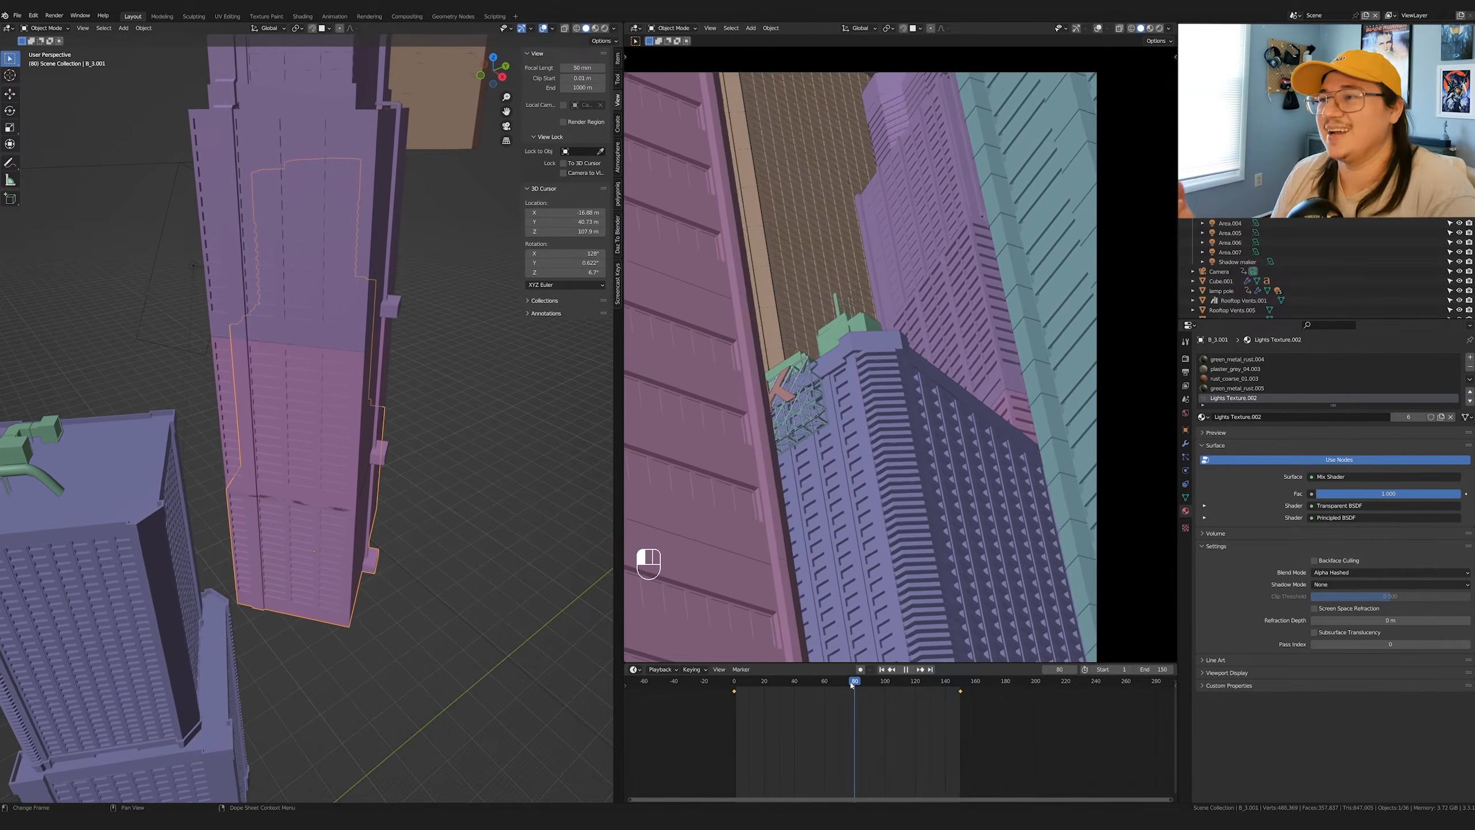
left_click(734, 688)
mouse_move(732, 690)
left_mouse_down()
mouse_move(764, 688)
mouse_move(733, 687)
left_mouse_up()
key("space")
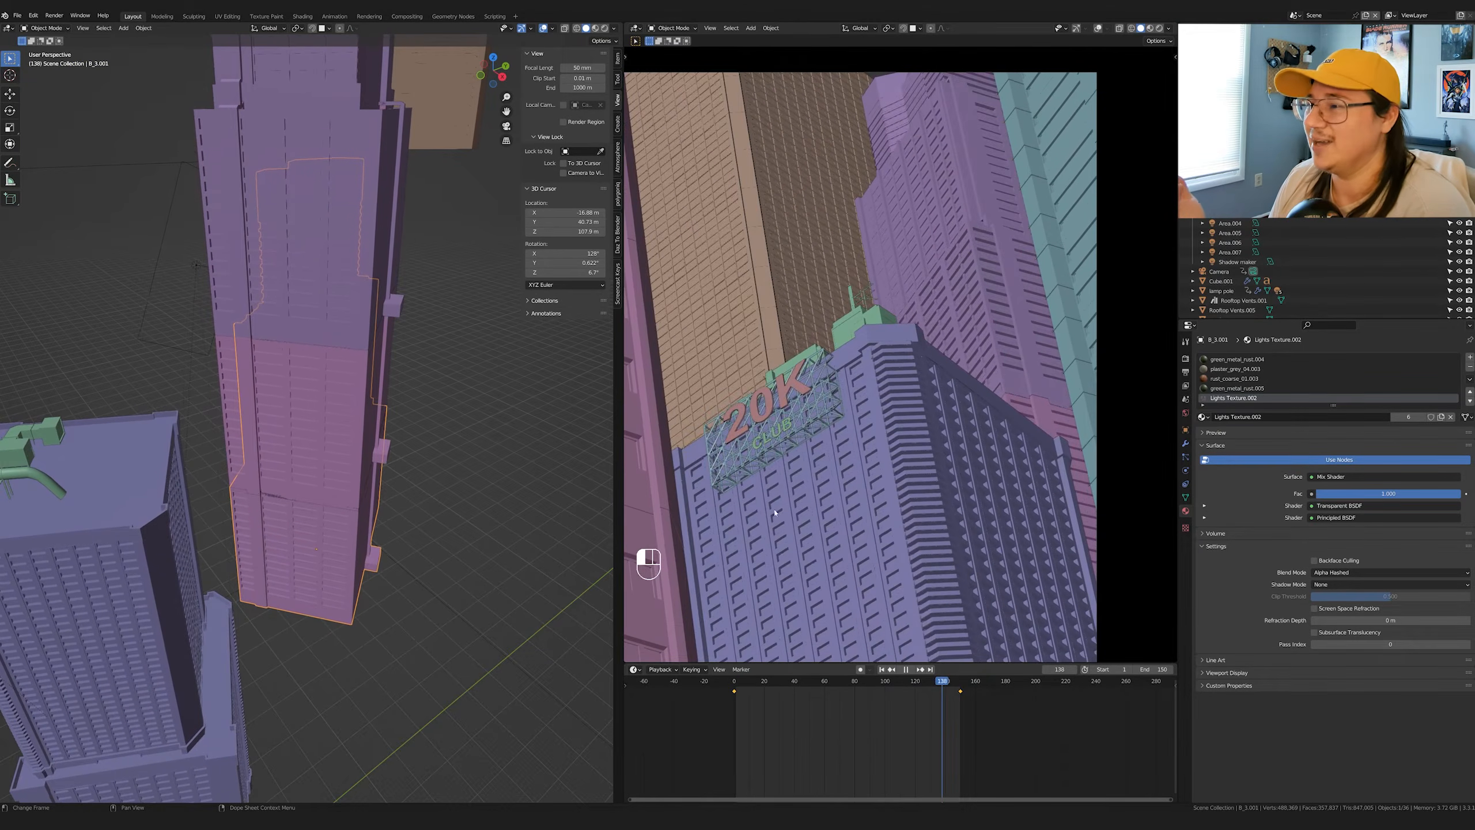
- Move the brown background tower along global X at frame 150 as its end position and scrub back to the start
left_click(447, 103)
scroll(447, 103, "down", 5)
mouse_move(943, 690)
left_mouse_down()
mouse_move(803, 693)
mouse_move(962, 688)
left_mouse_up()
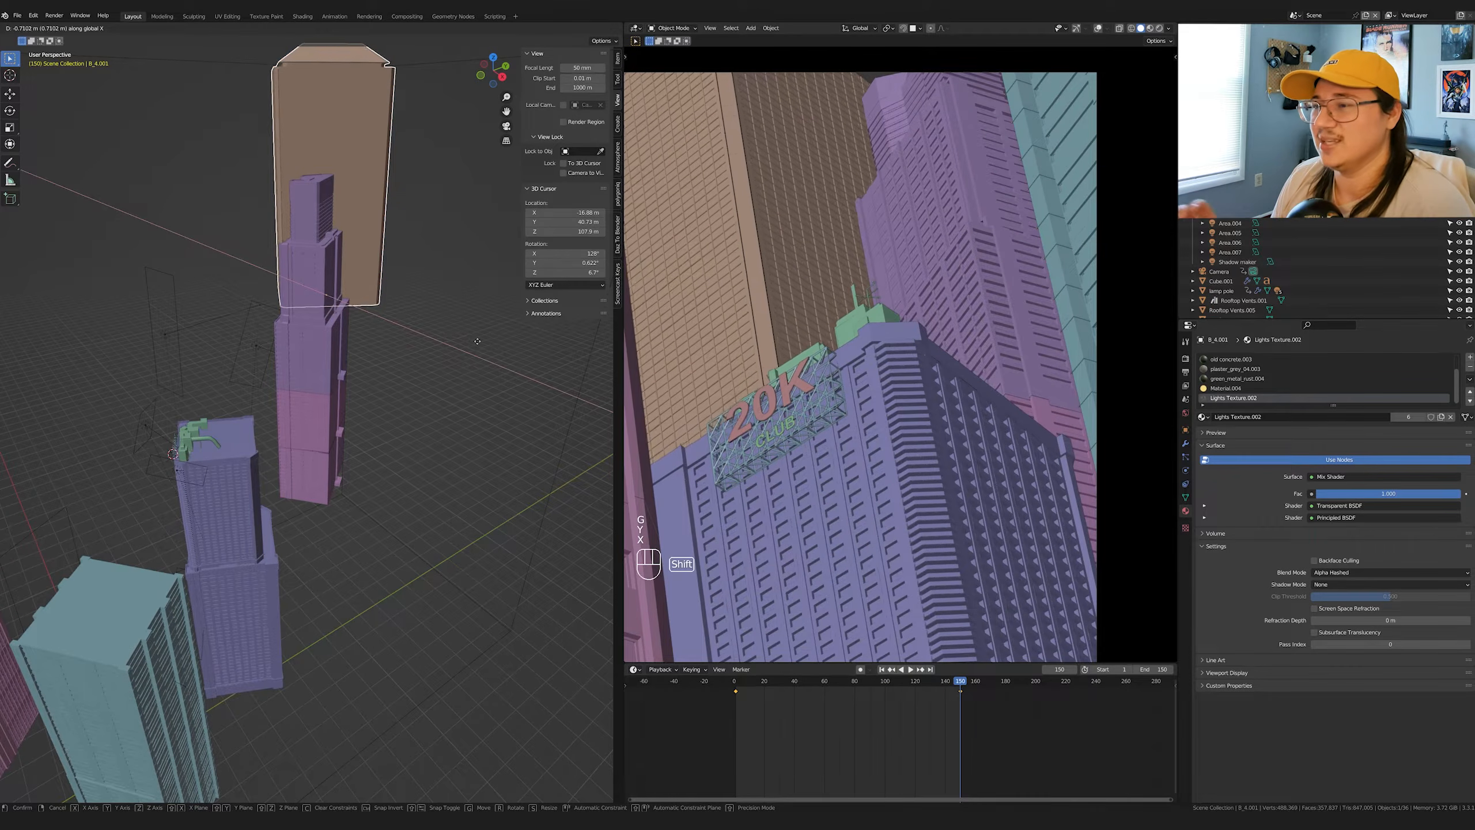
left_click(497, 347)
middle_click_drag(273, 270, 384, 319)
key("g")
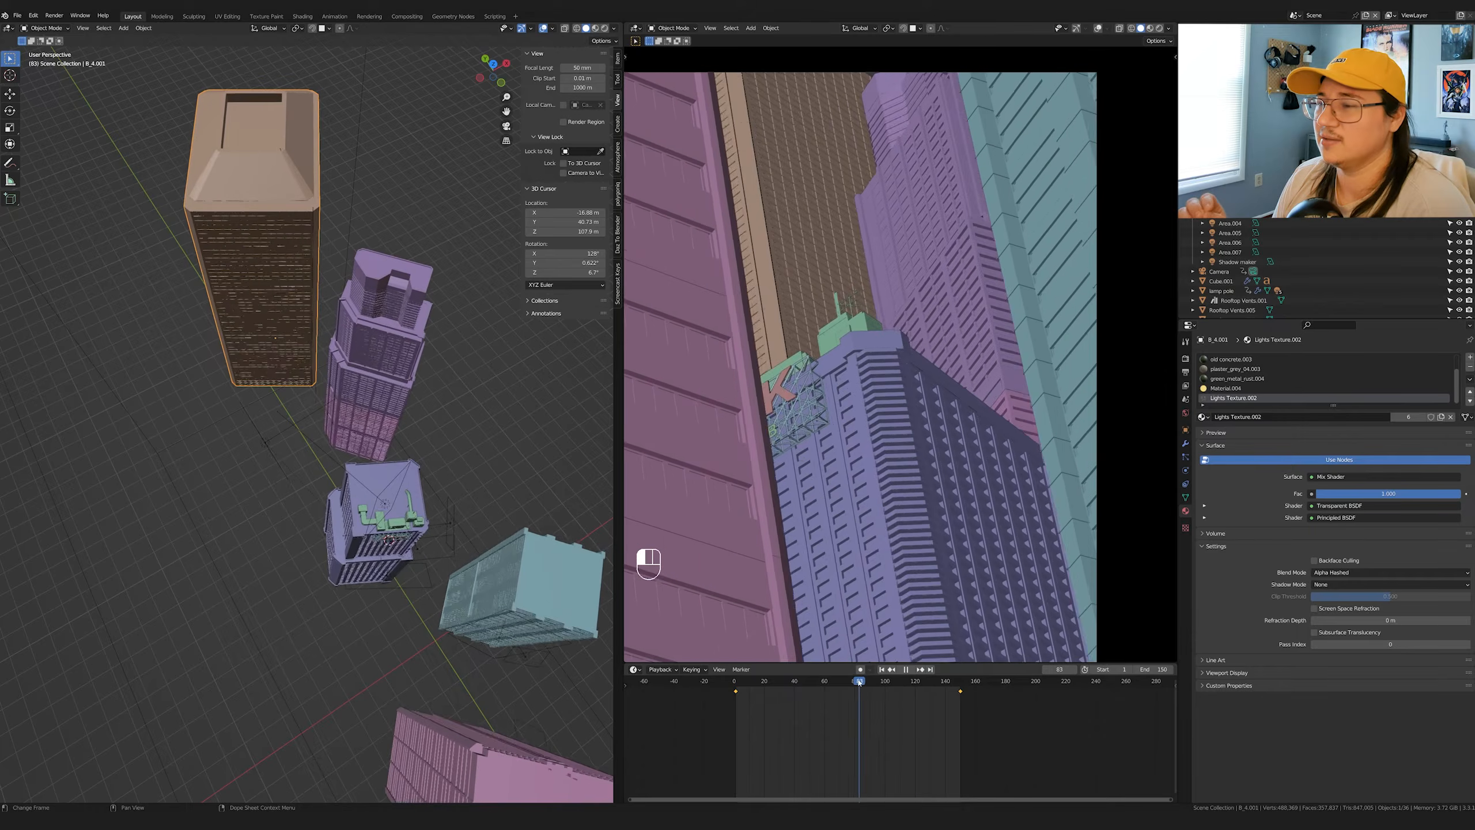
left_click_drag(859, 682, 720, 676)
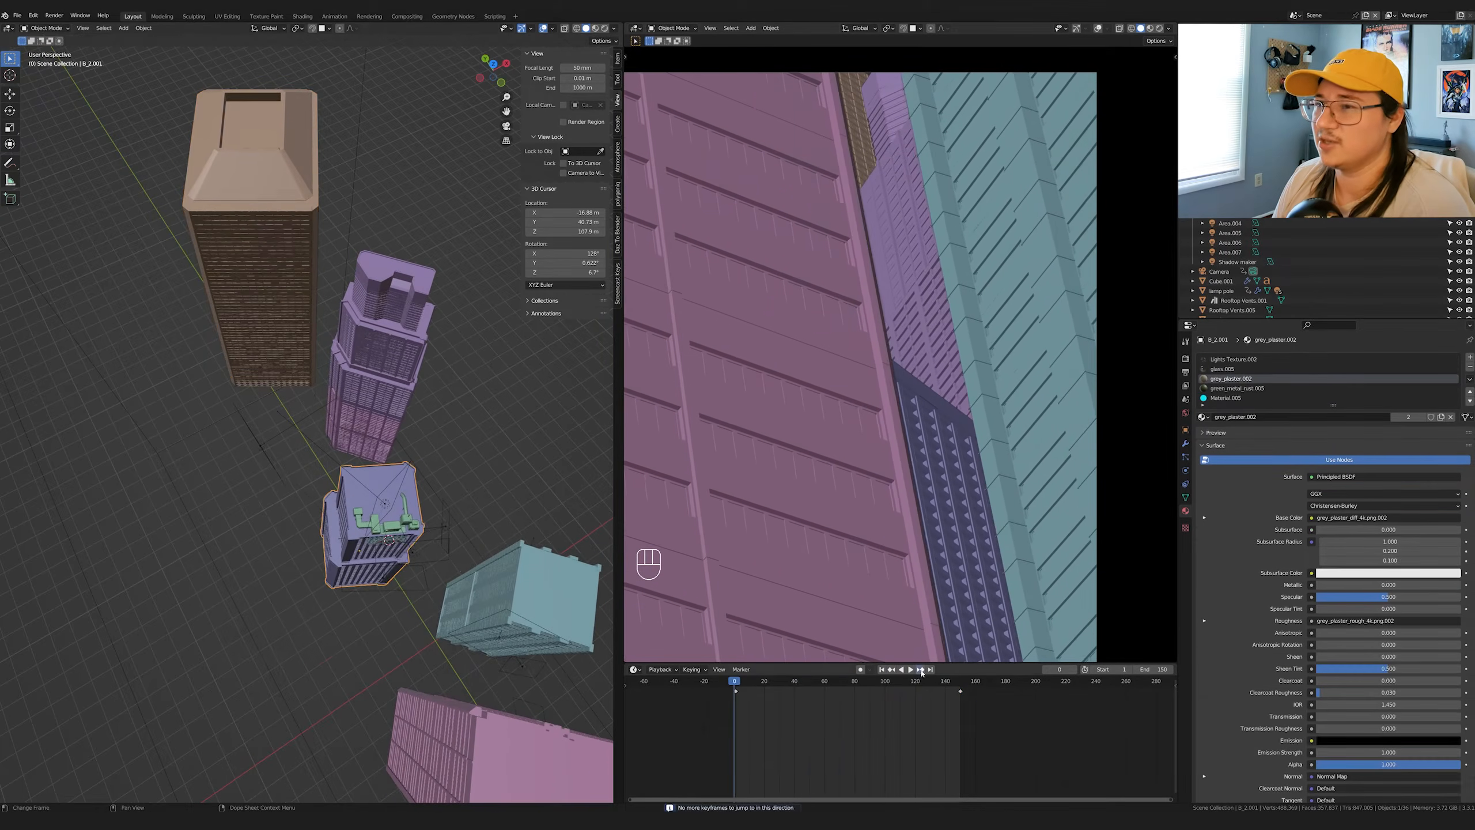
- Reposition the 20K tower horizontally at frame 1 and try a matching Z-locked move at frame 150
middle_click_drag(500, 540, 382, 502, "shift")
key("g")
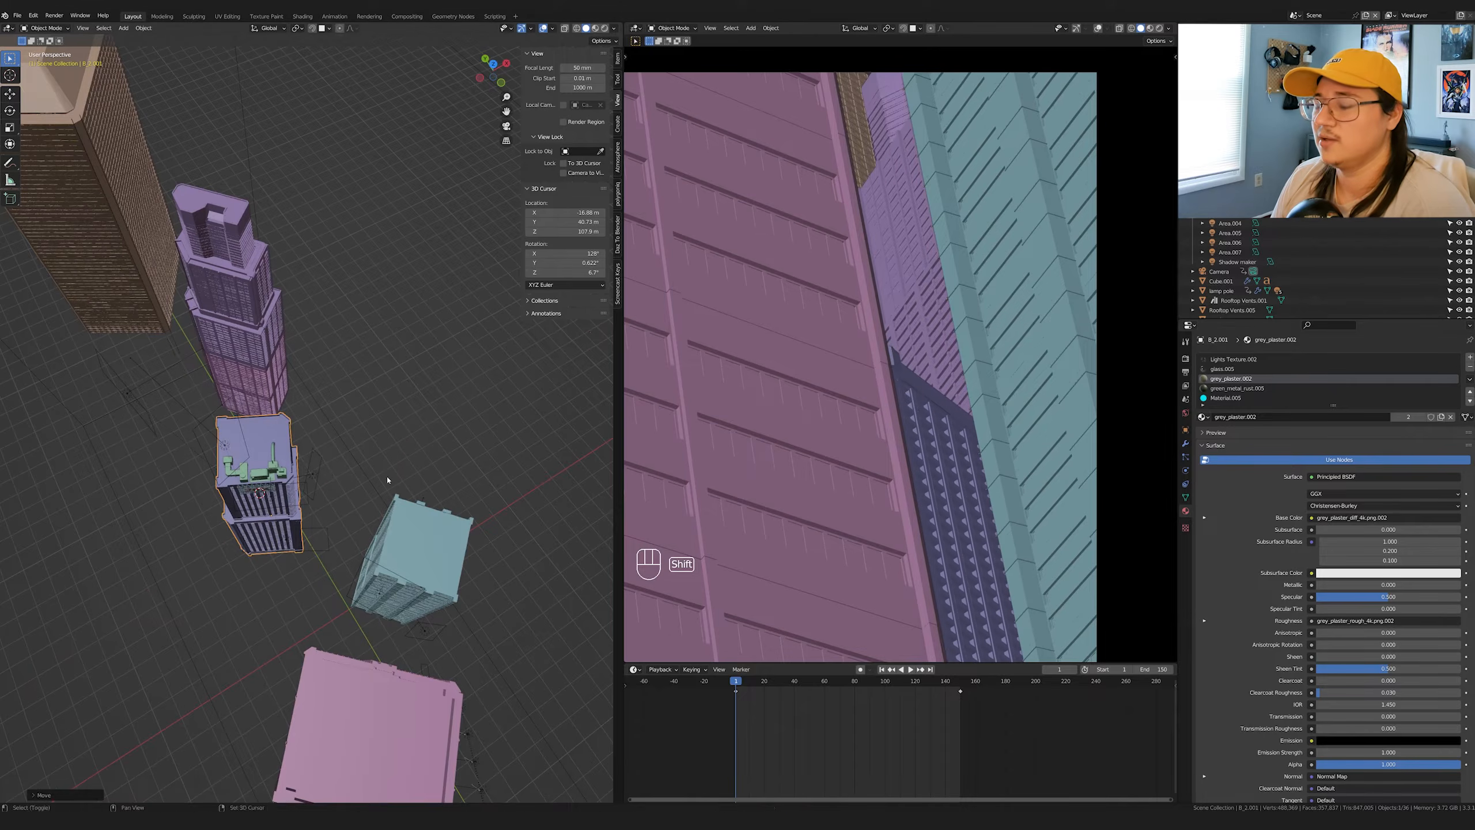
key("shift+a")
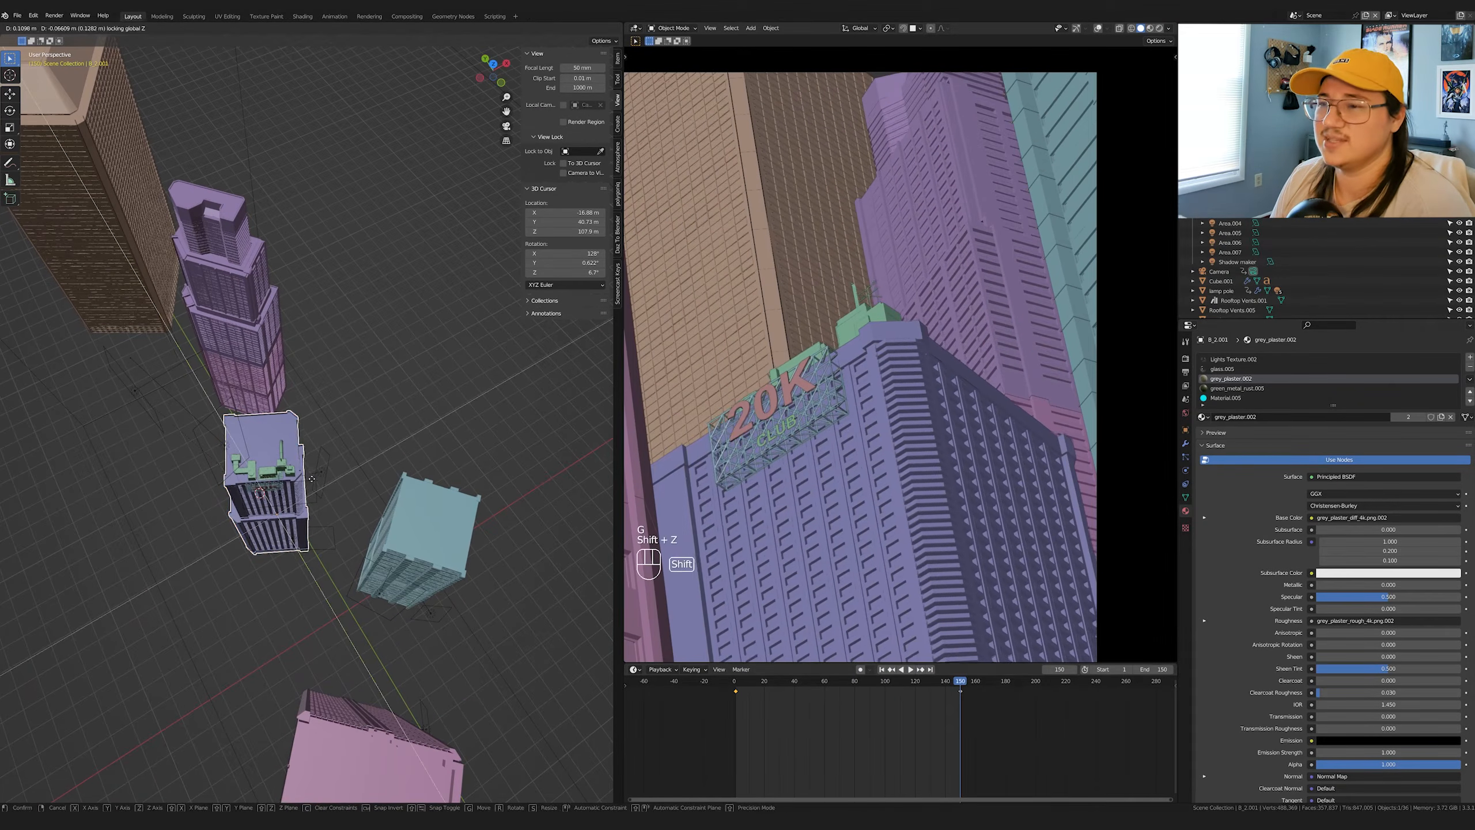
right_click(309, 482)
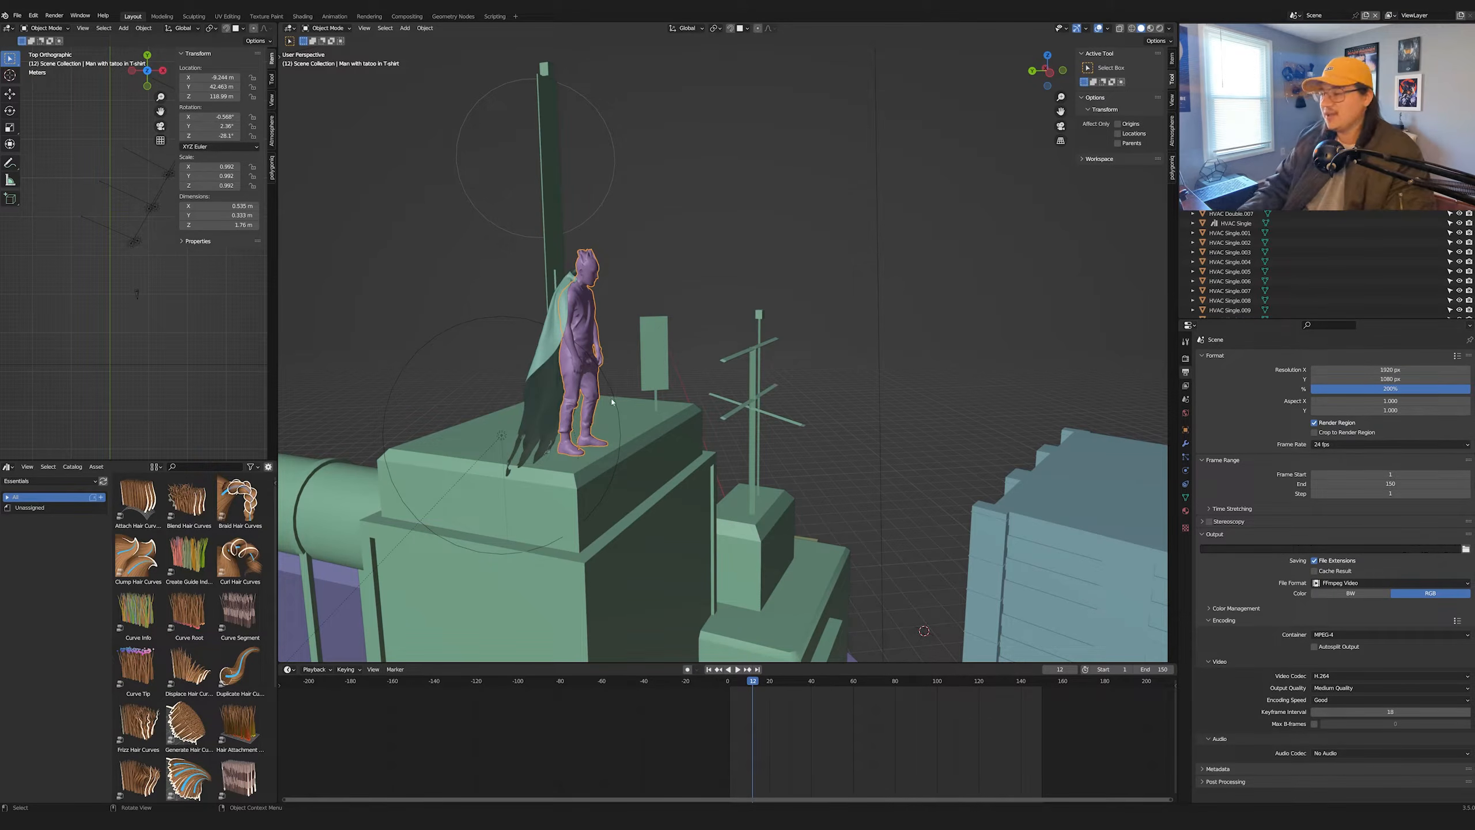
- Examine the caped figure on the rooftop vents and the kaneda tower around it from several angles
scroll(611, 401, "down", 6)
middle_click_drag(859, 352, 776, 366)
scroll(923, 374, "down", 1)
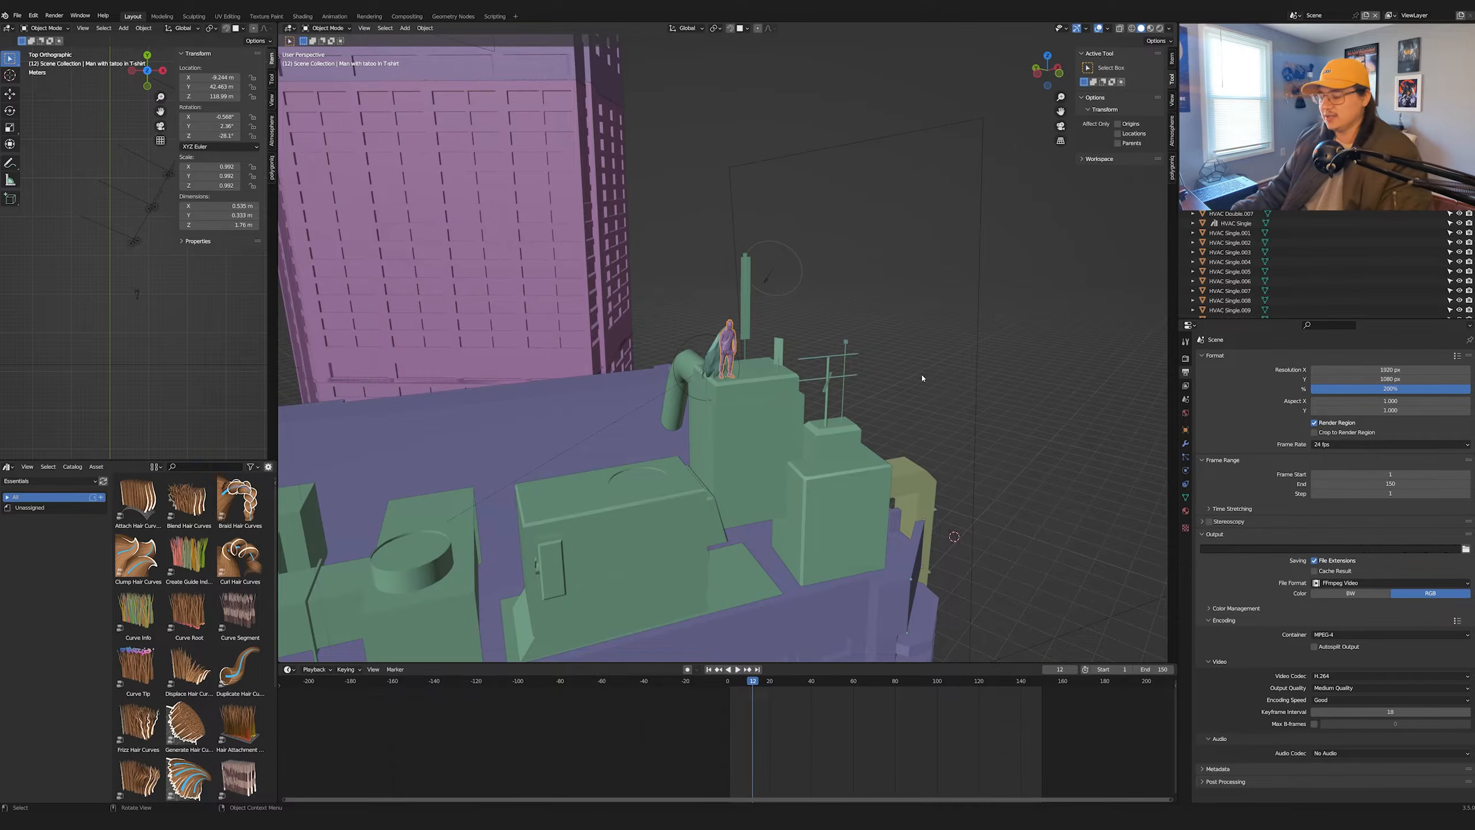
middle_click_drag(922, 378, 1014, 382)
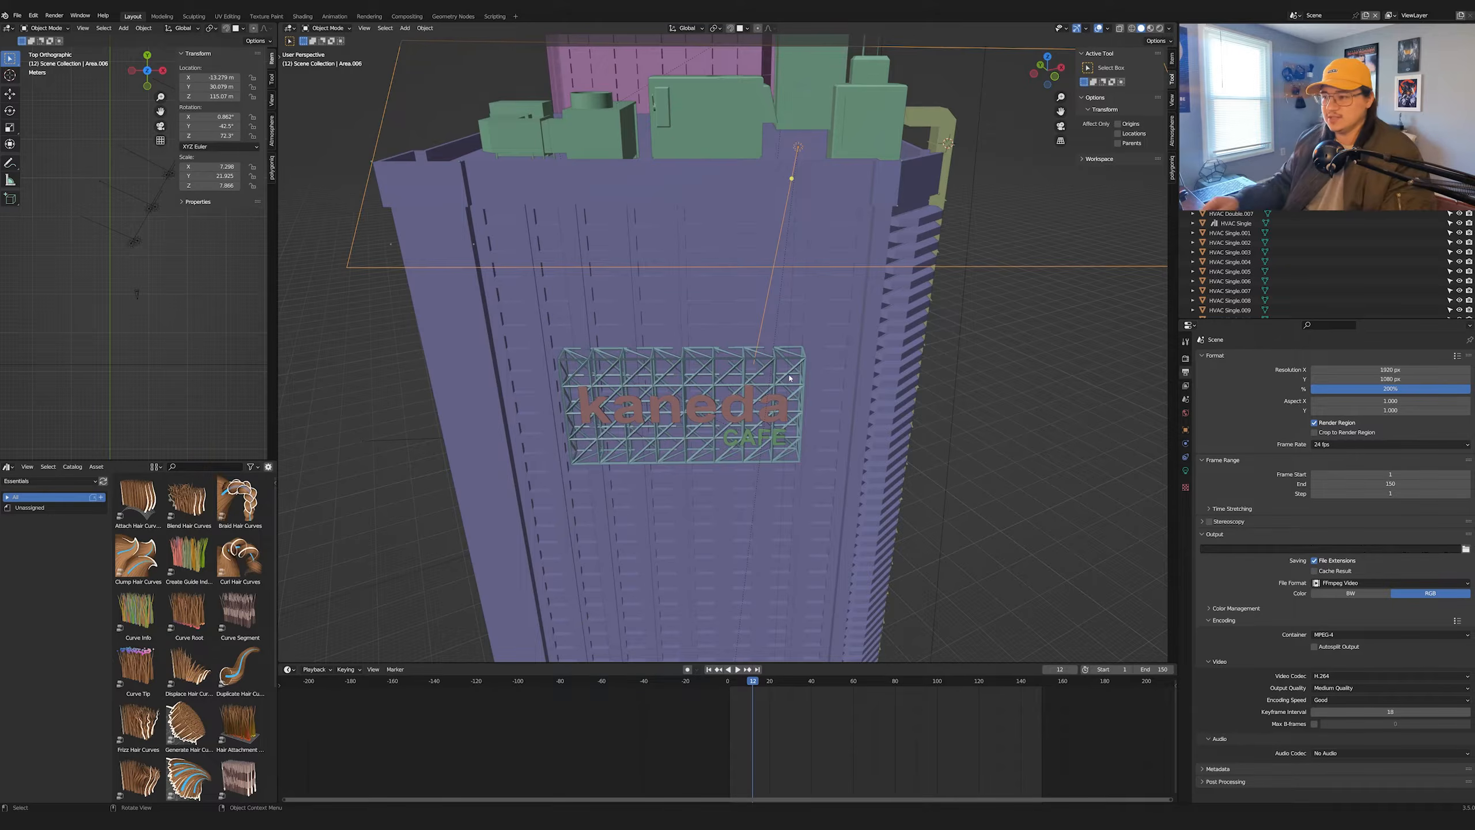
middle_click_drag(790, 146, 746, 287, "shift")
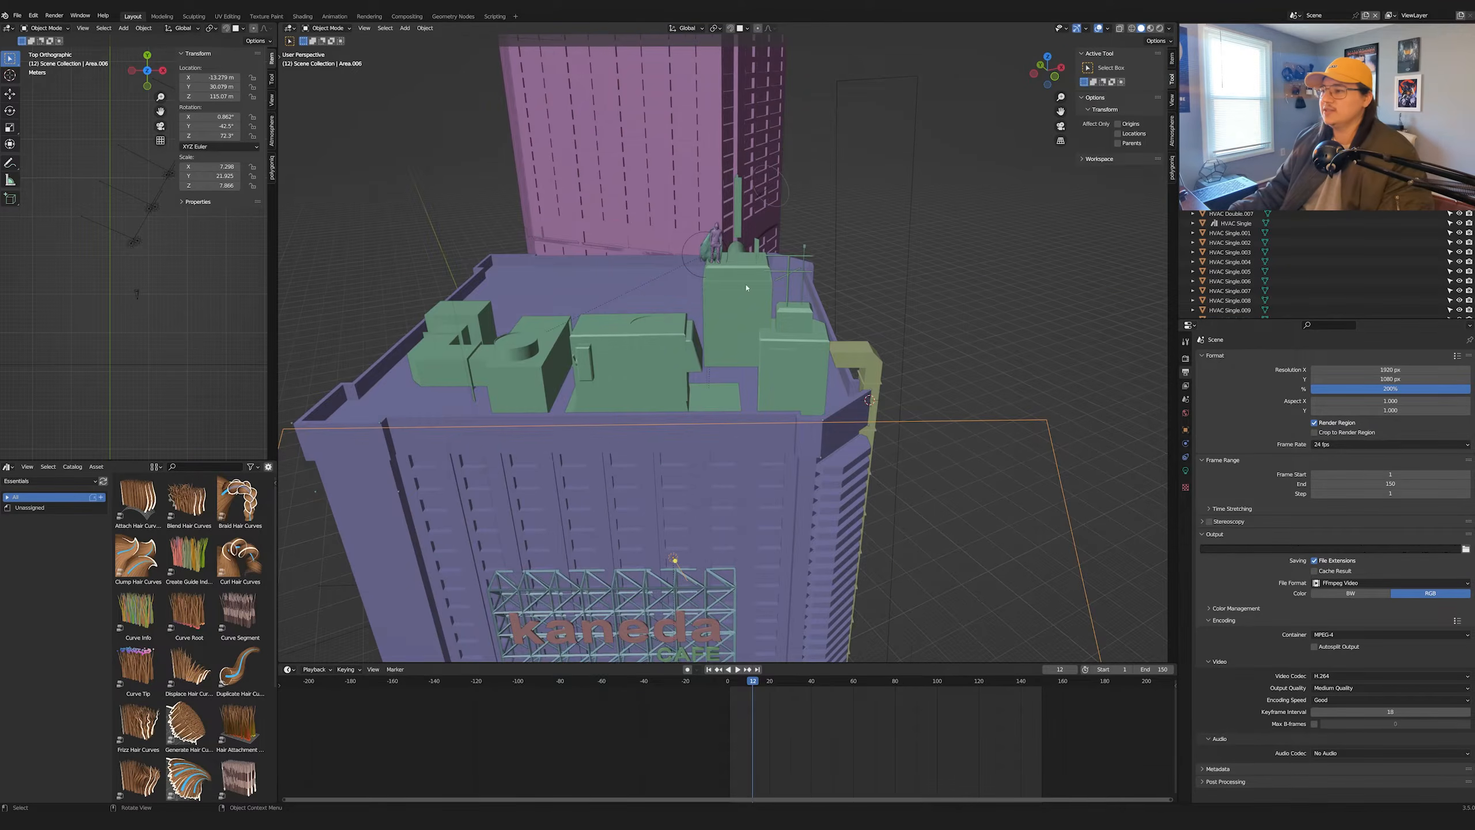
left_click(717, 235)
key("KP_Decimal")
scroll(860, 333, "down", 5)
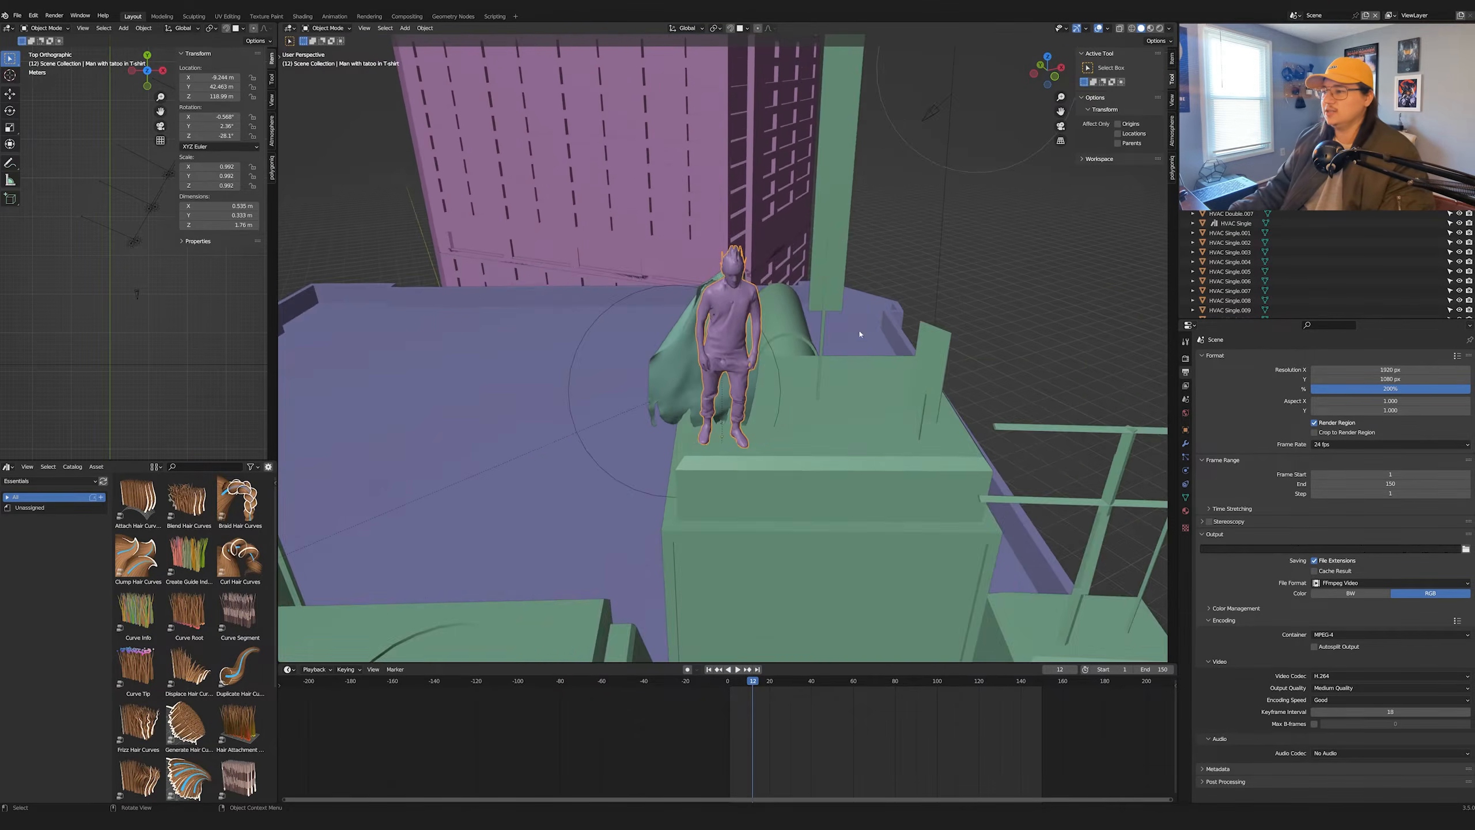
middle_click_drag(860, 334, 959, 251)
scroll(816, 346, "up", 5)
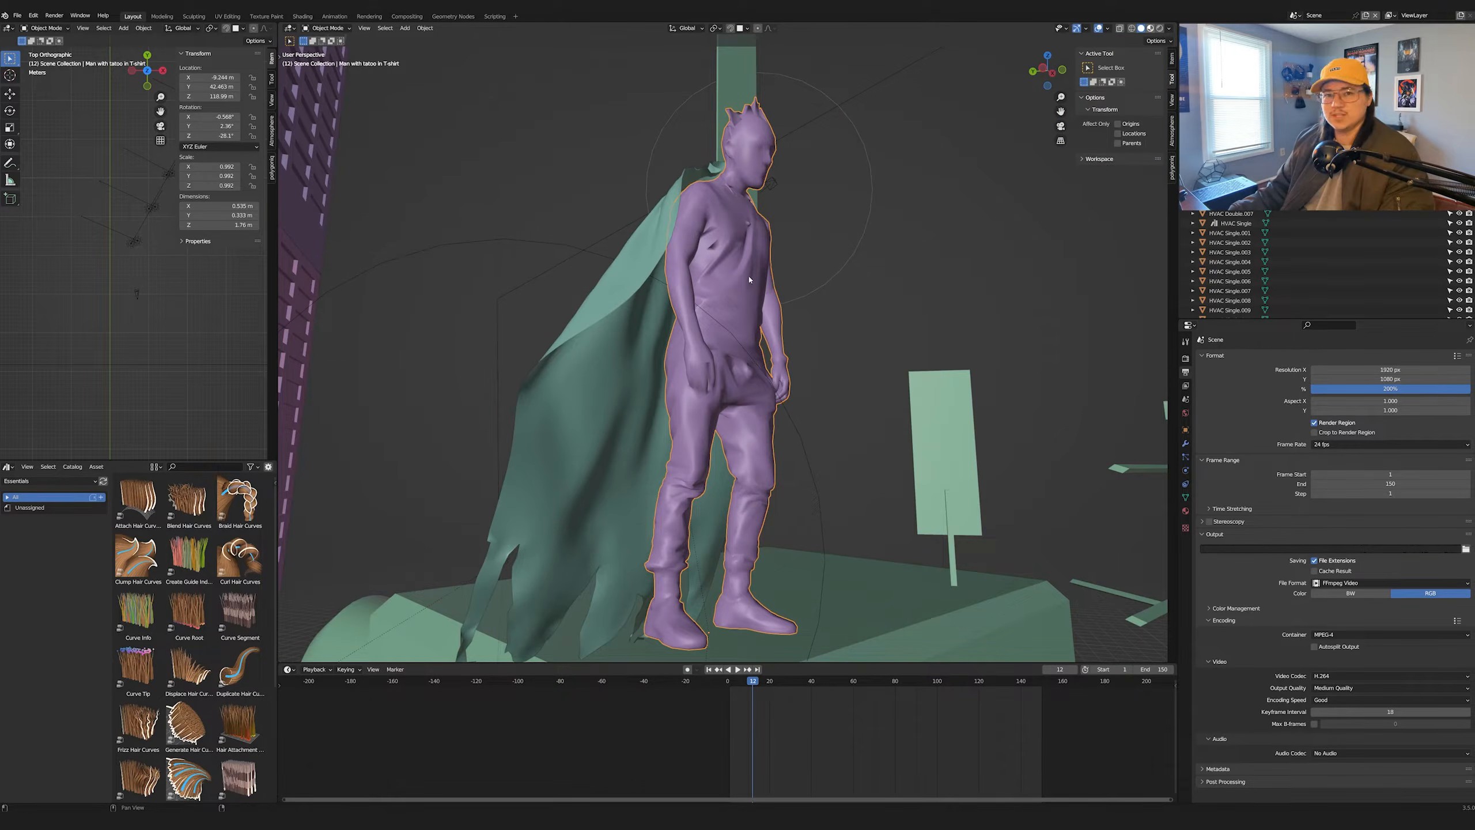
- Switch the viewport to material preview and select the figure's red cape to inspect it
middle_click_drag(748, 279, 837, 285)
key("z")
key("2")
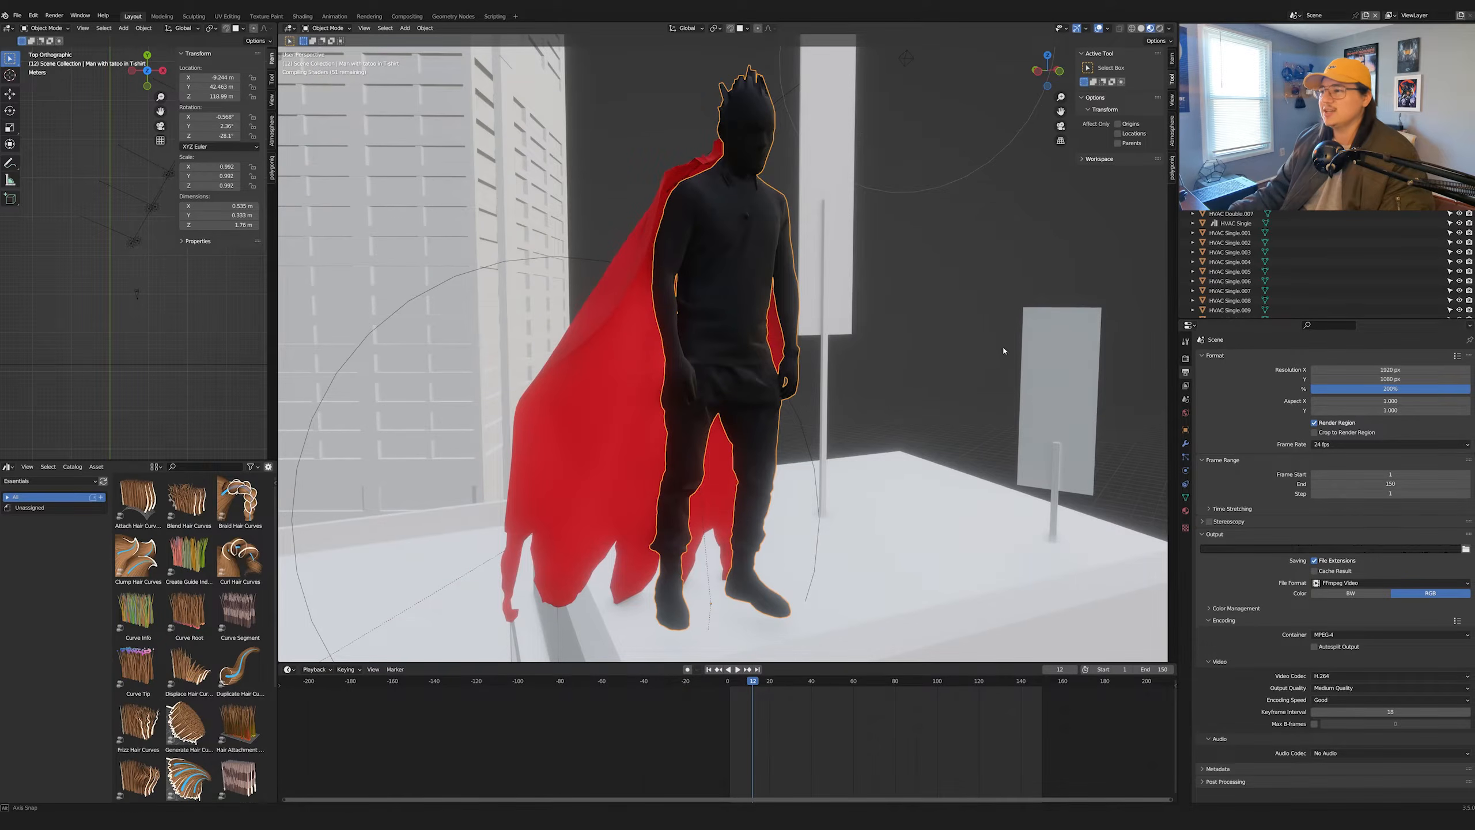
middle_click_drag(1003, 346, 966, 347)
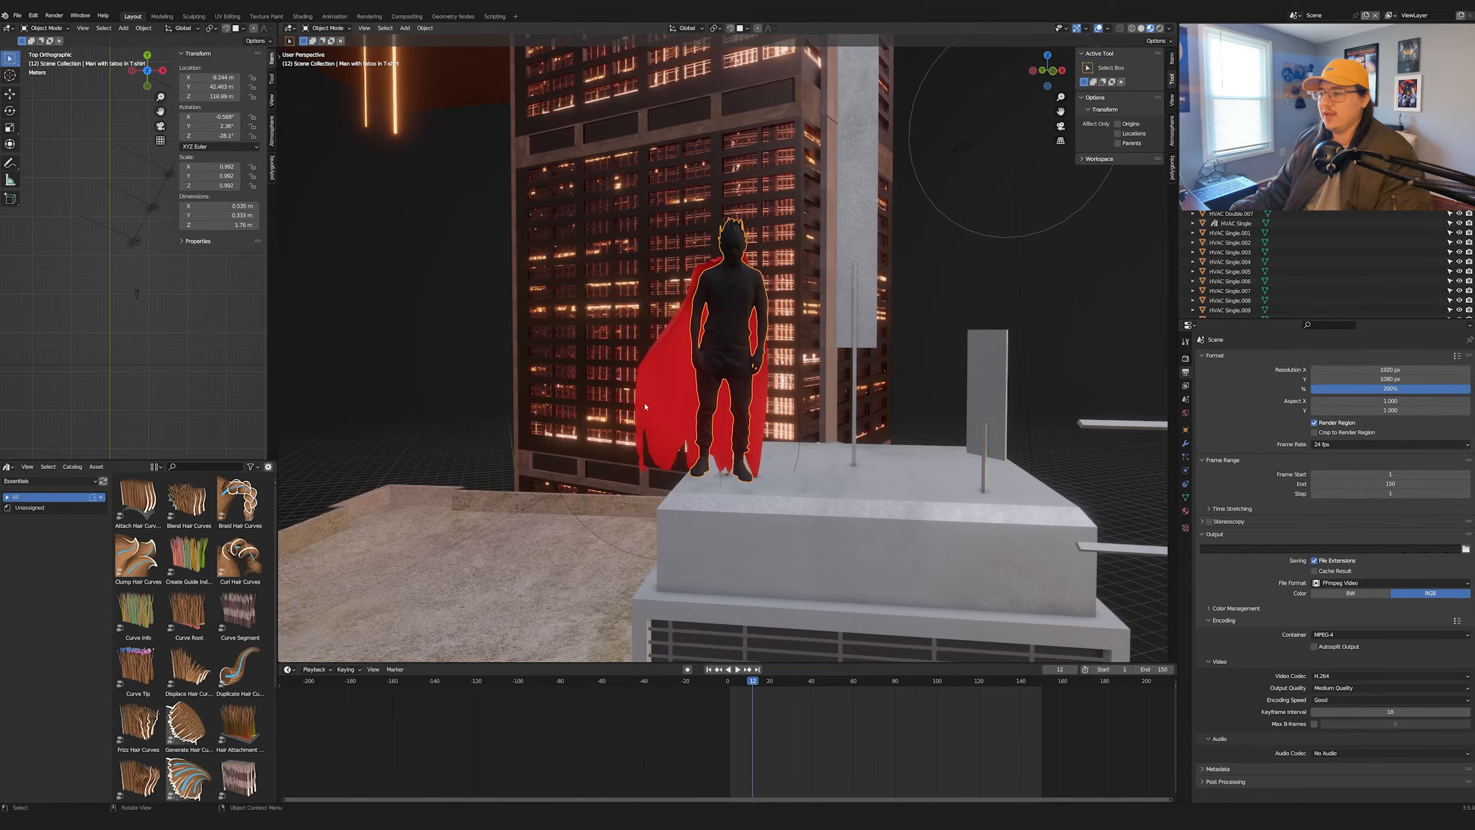
left_click(761, 395)
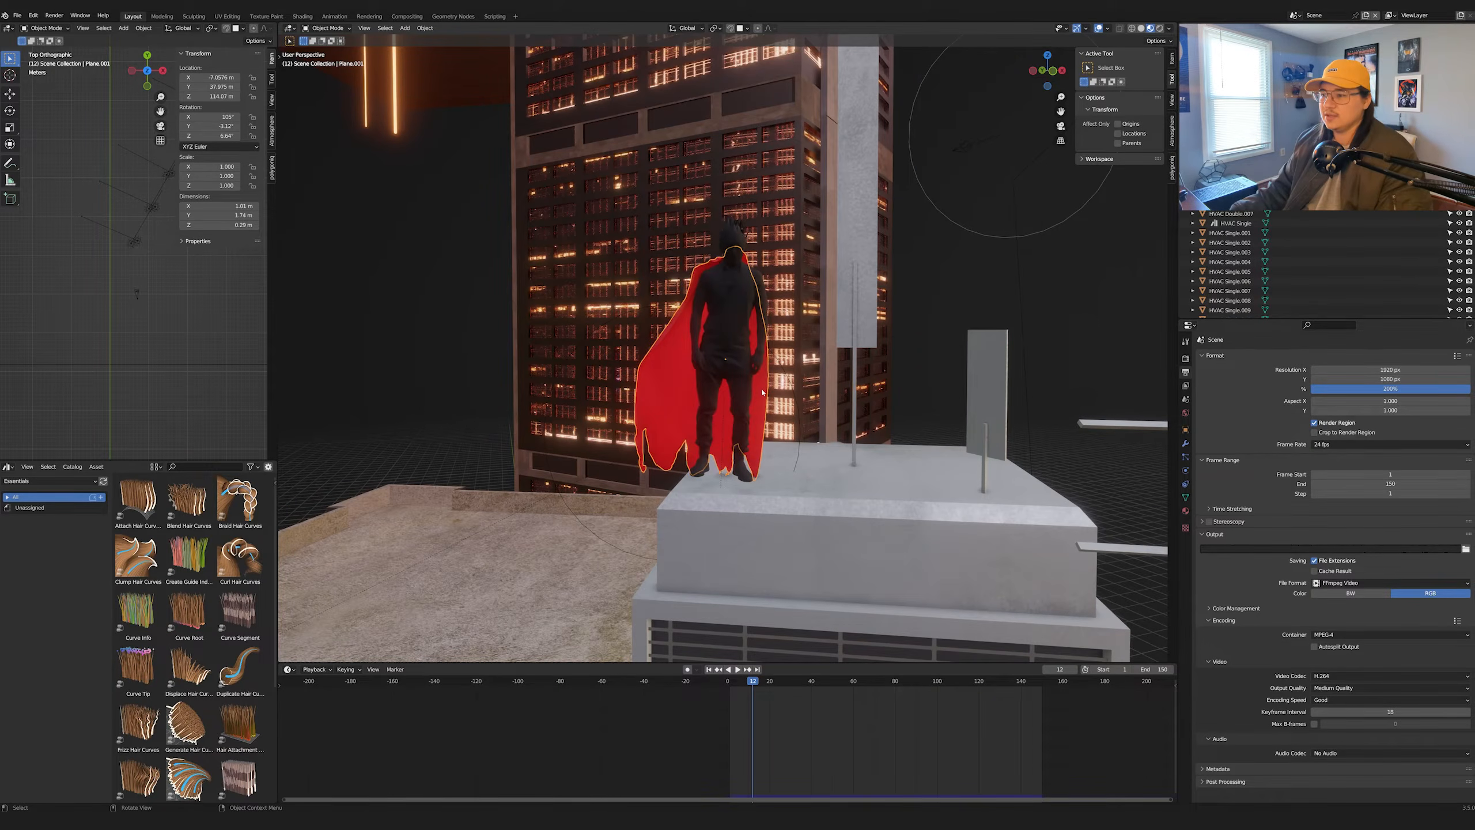
middle_click_drag(763, 393, 681, 367)
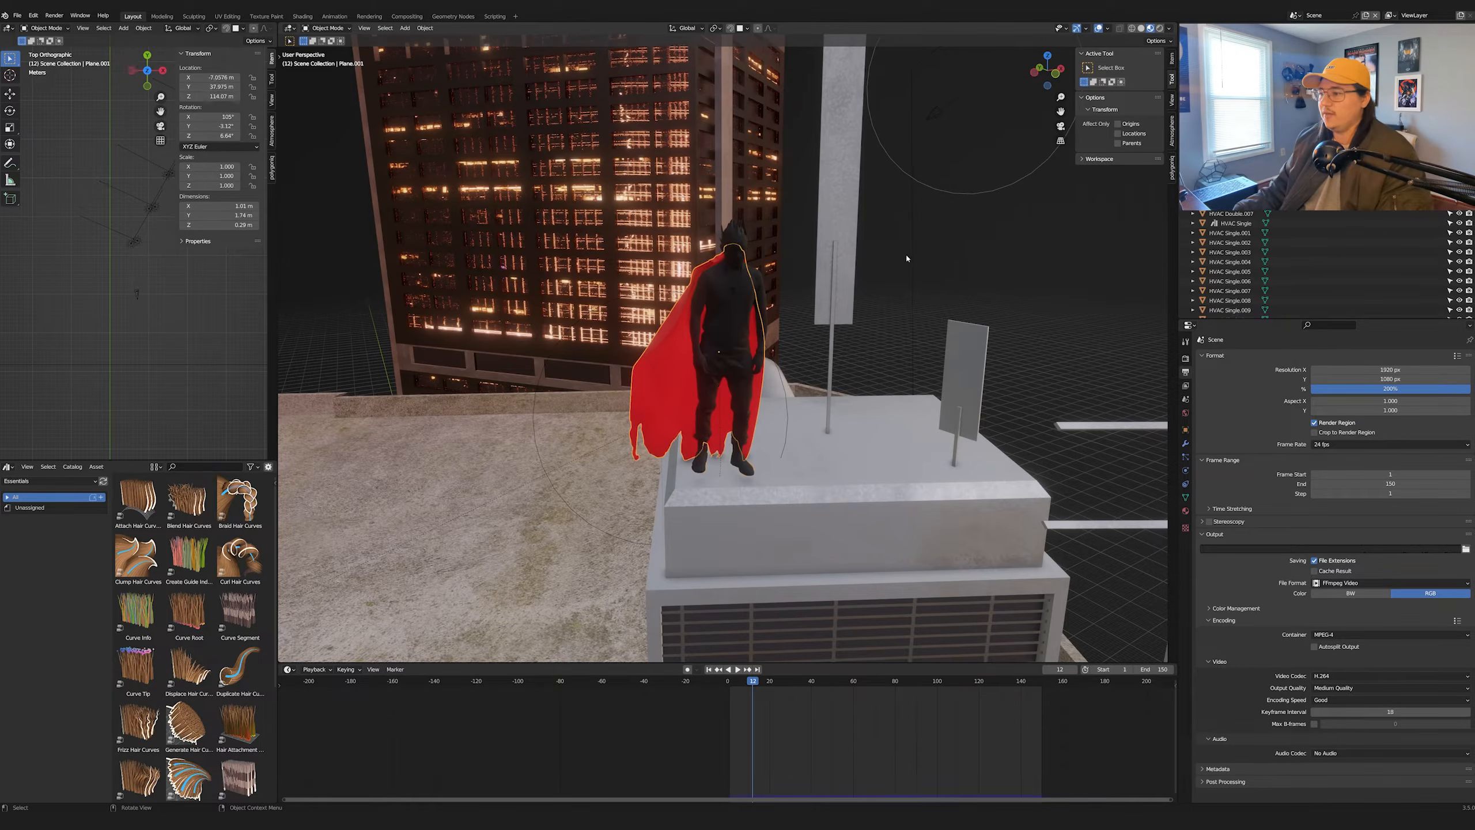
left_click(967, 193)
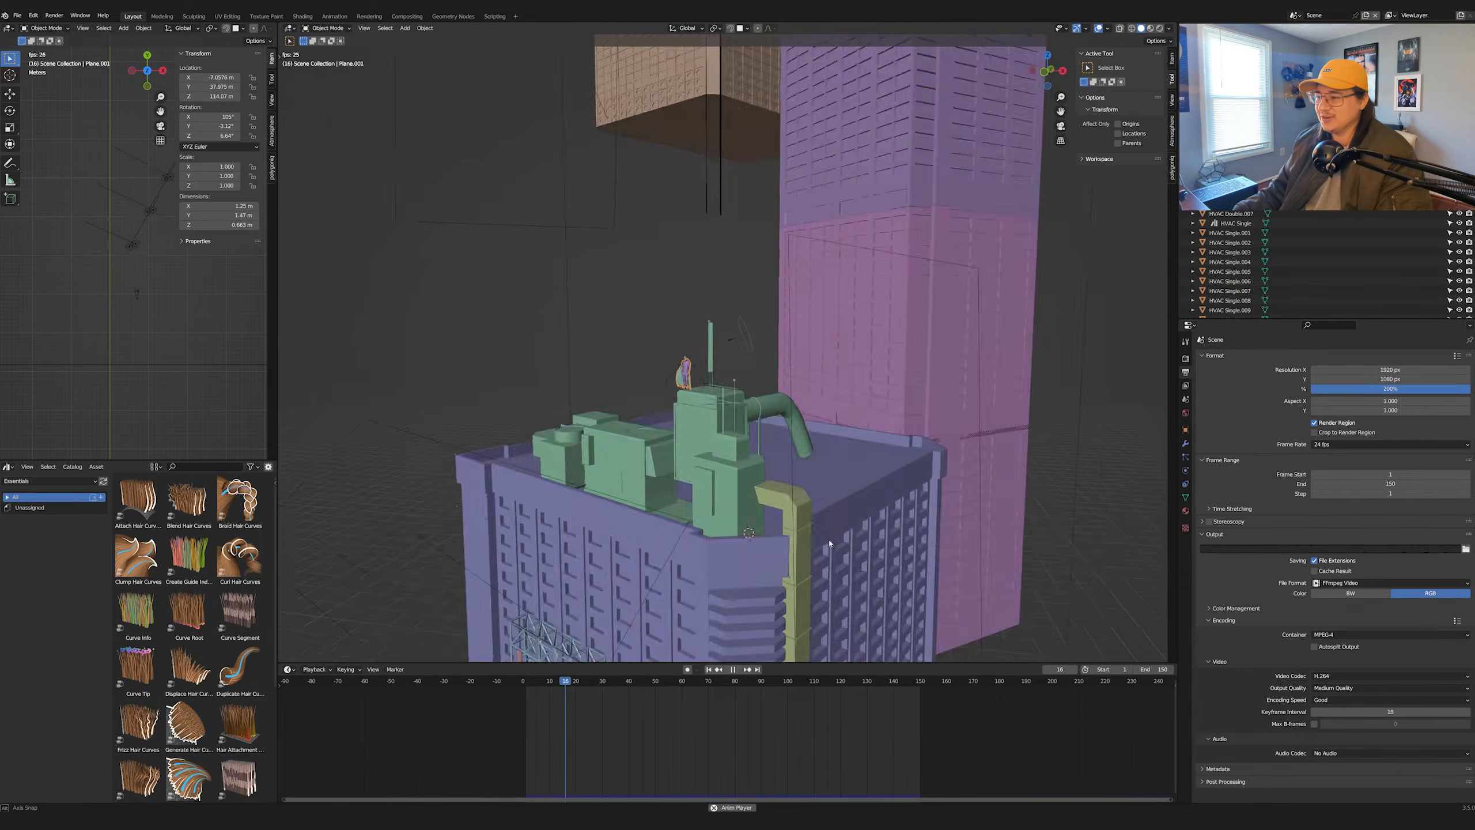
- Stop the playback, show the scene in rendered shading and examine the lighting around the caped figure on the rooftop
key("space")
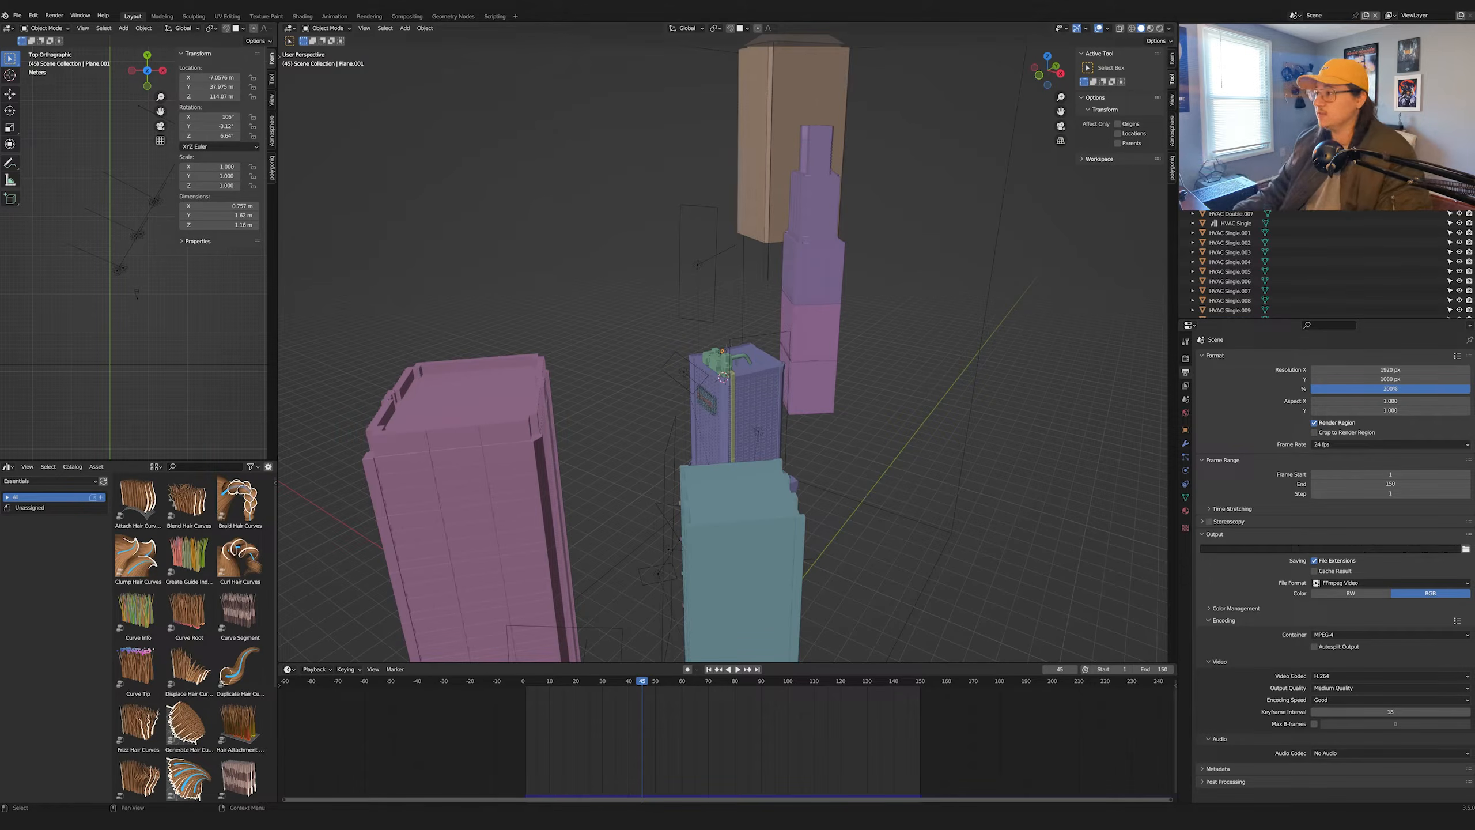
key("shift+z")
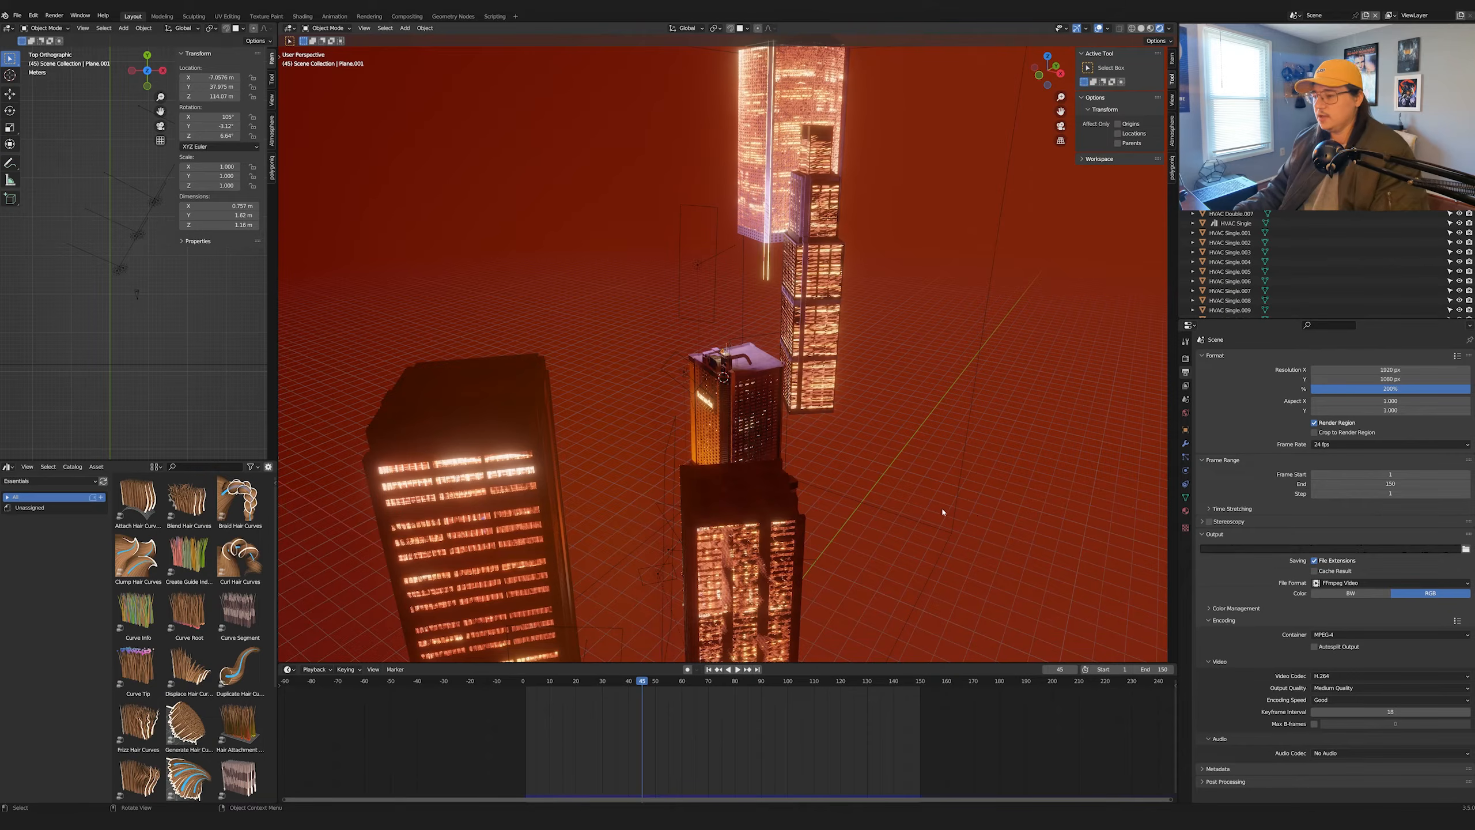
scroll(903, 474, "up", 12)
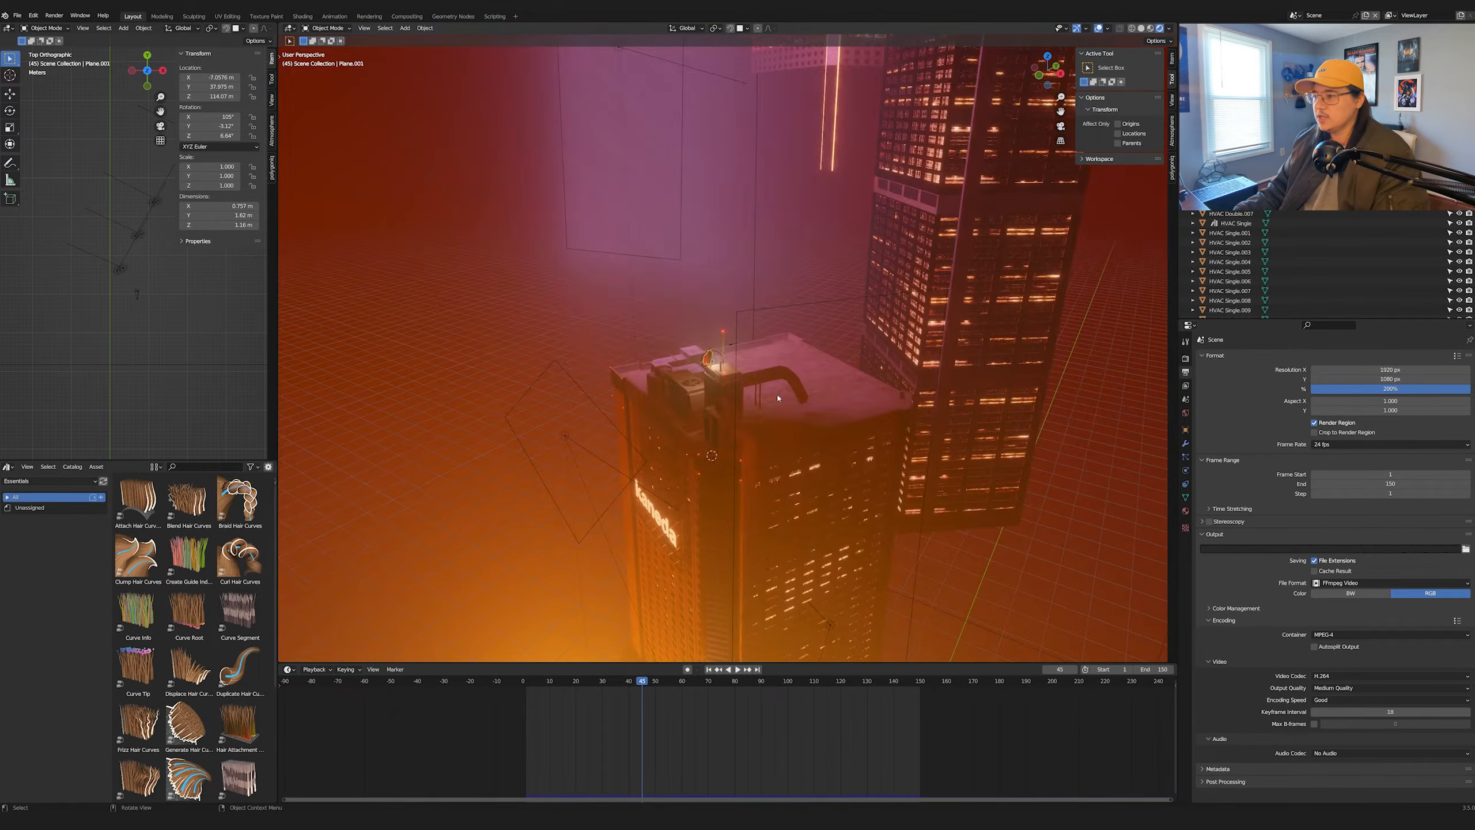
middle_click_drag(748, 390, 733, 388)
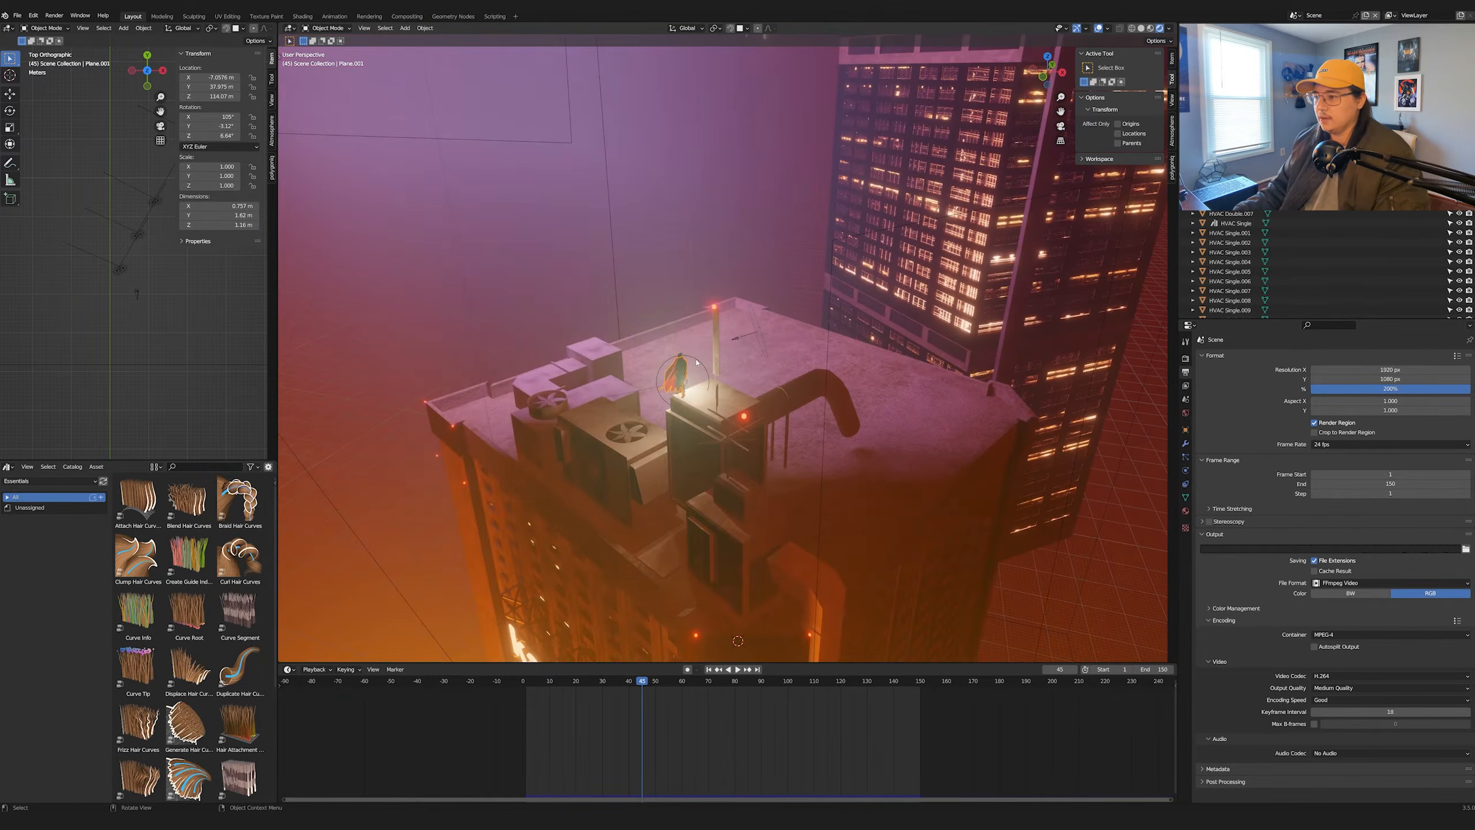
left_click(714, 377)
scroll(733, 418, "up", 4)
middle_click_drag(739, 459, 680, 547)
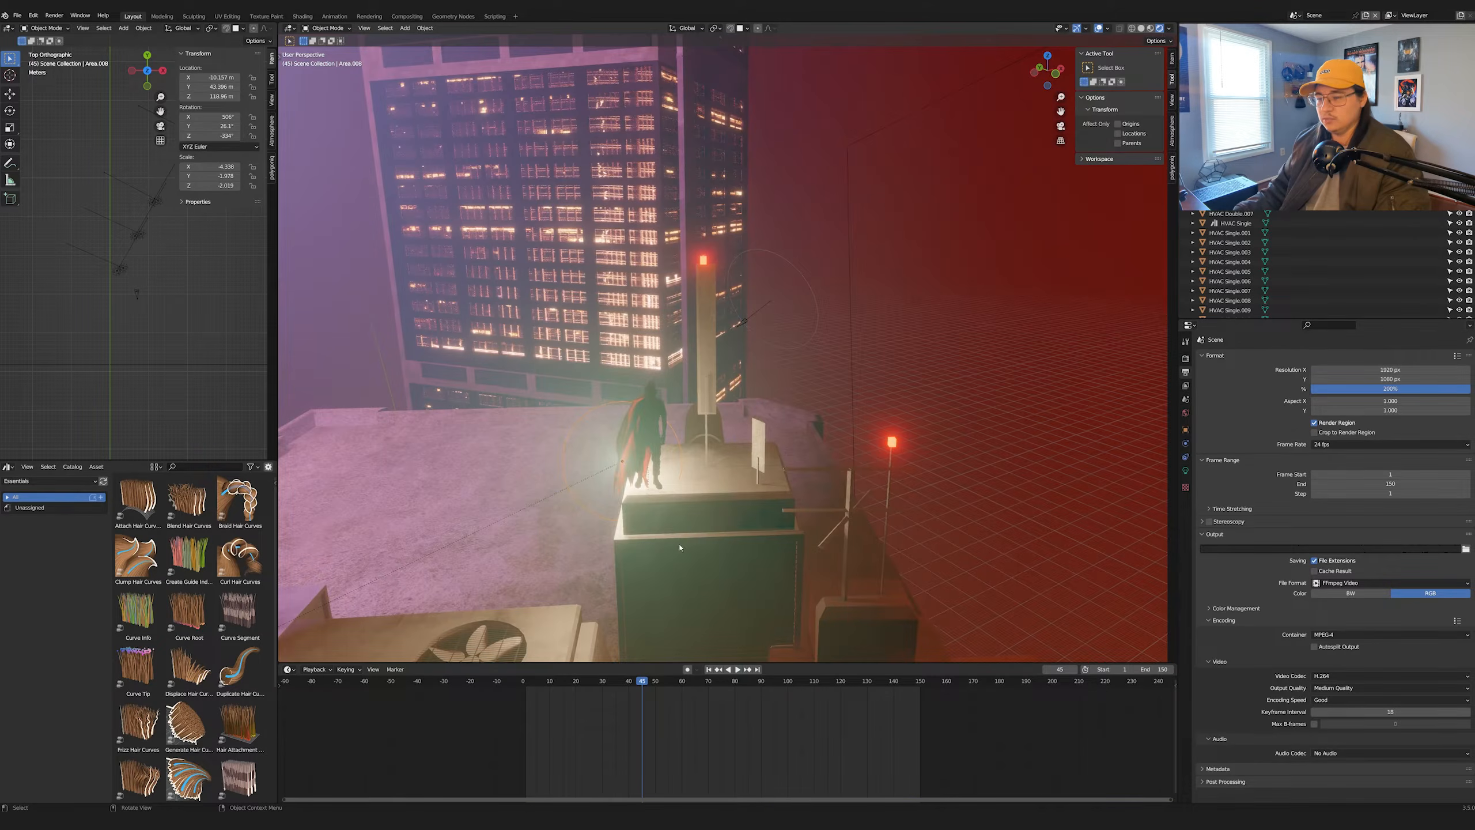
middle_click_drag(688, 496, 488, 414)
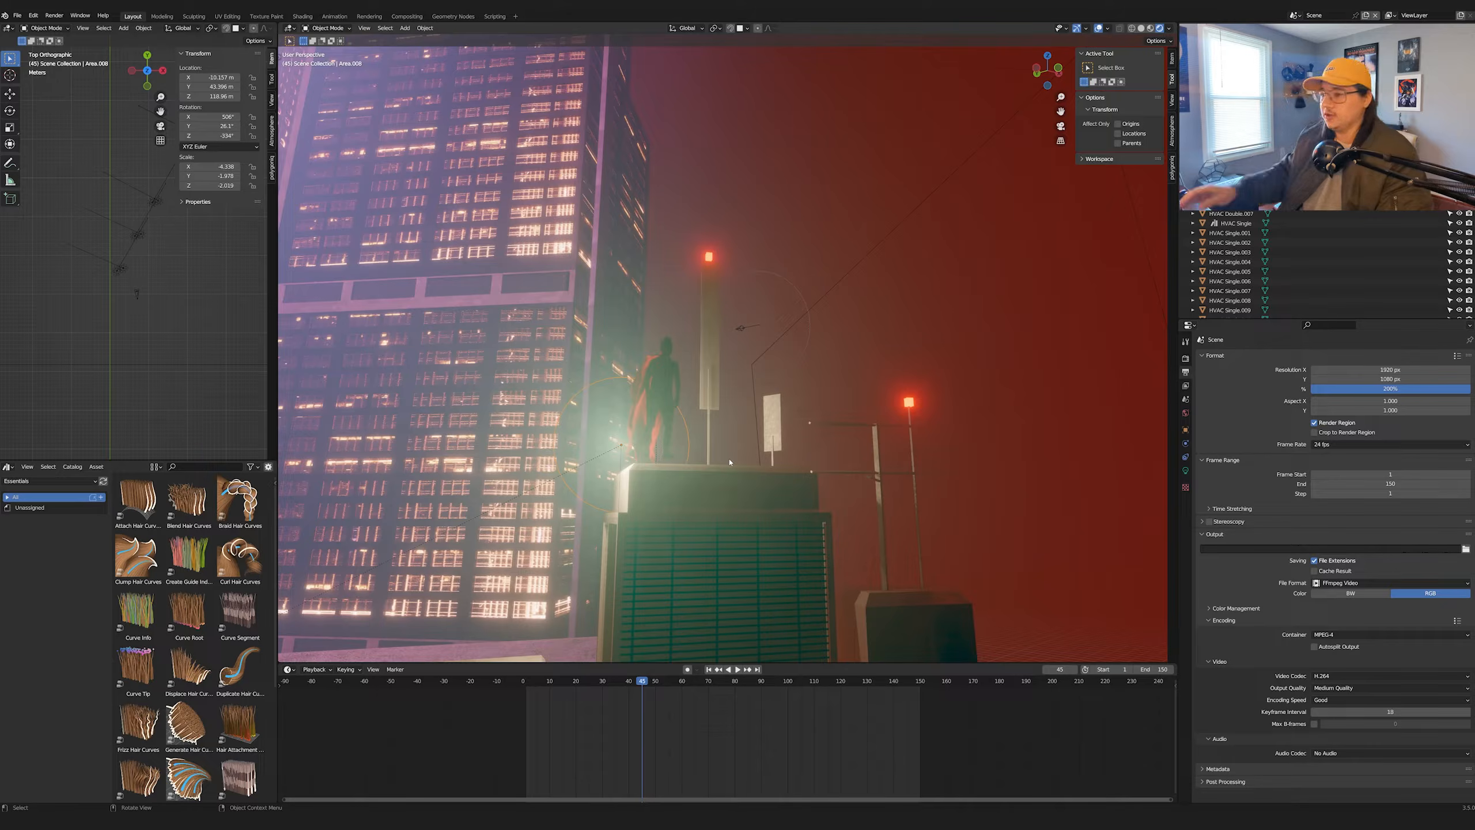
- Select the caped man on the rooftop and inspect his silhouette material
scroll(600, 432, "up", 3)
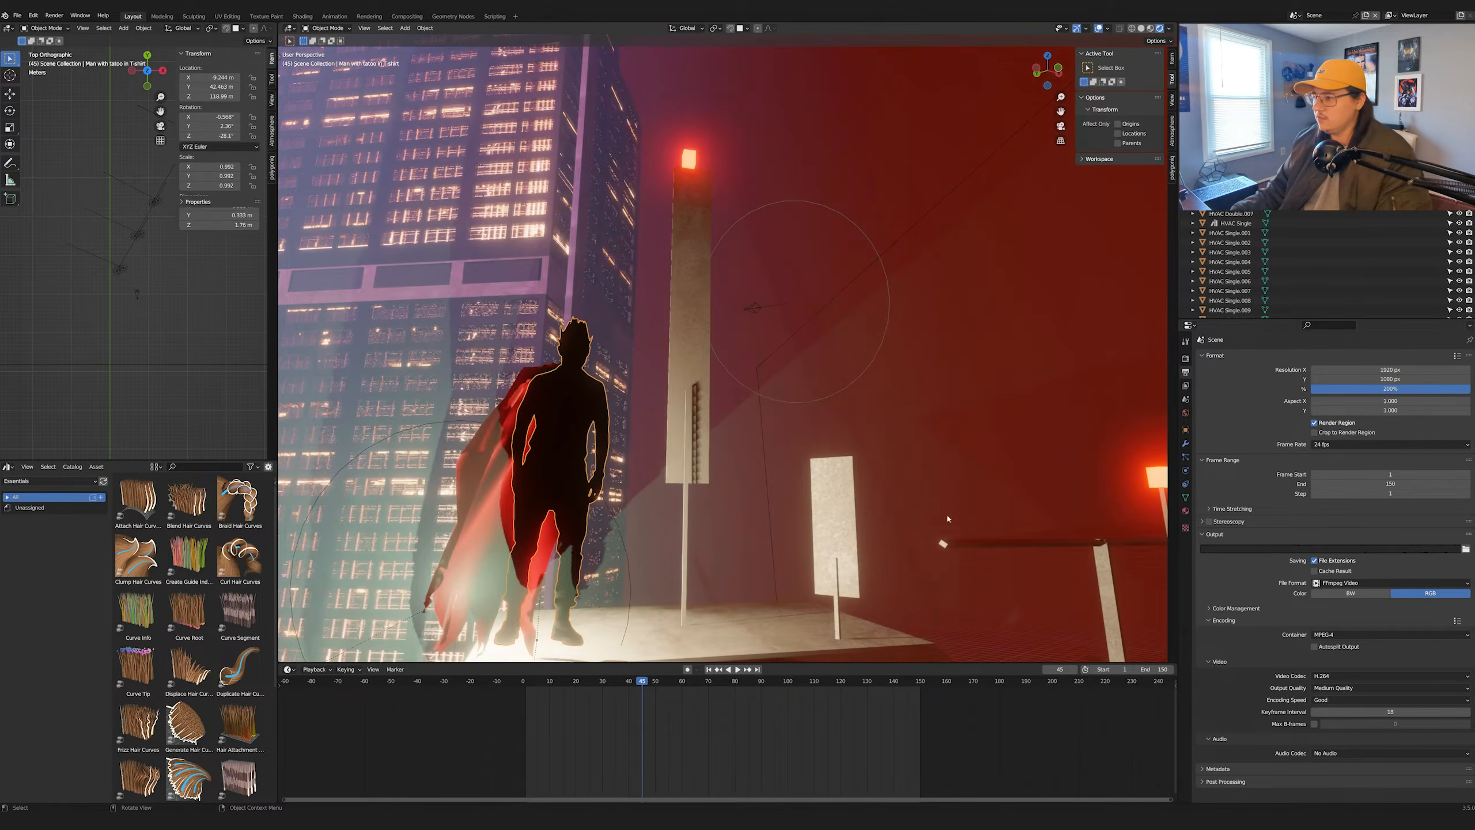
left_click(585, 396)
left_click(1186, 511)
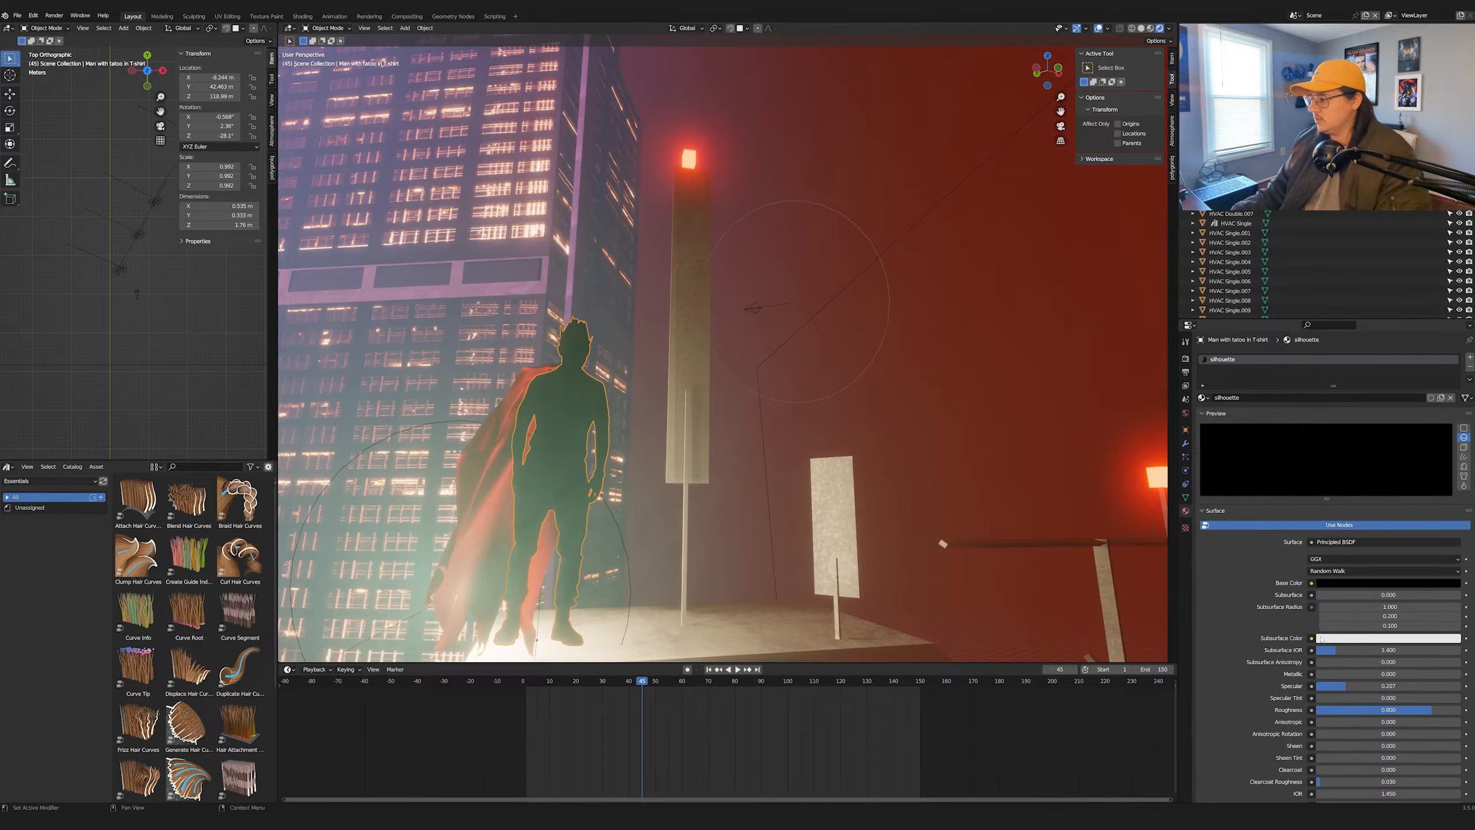
scroll(1322, 638, "down", 2)
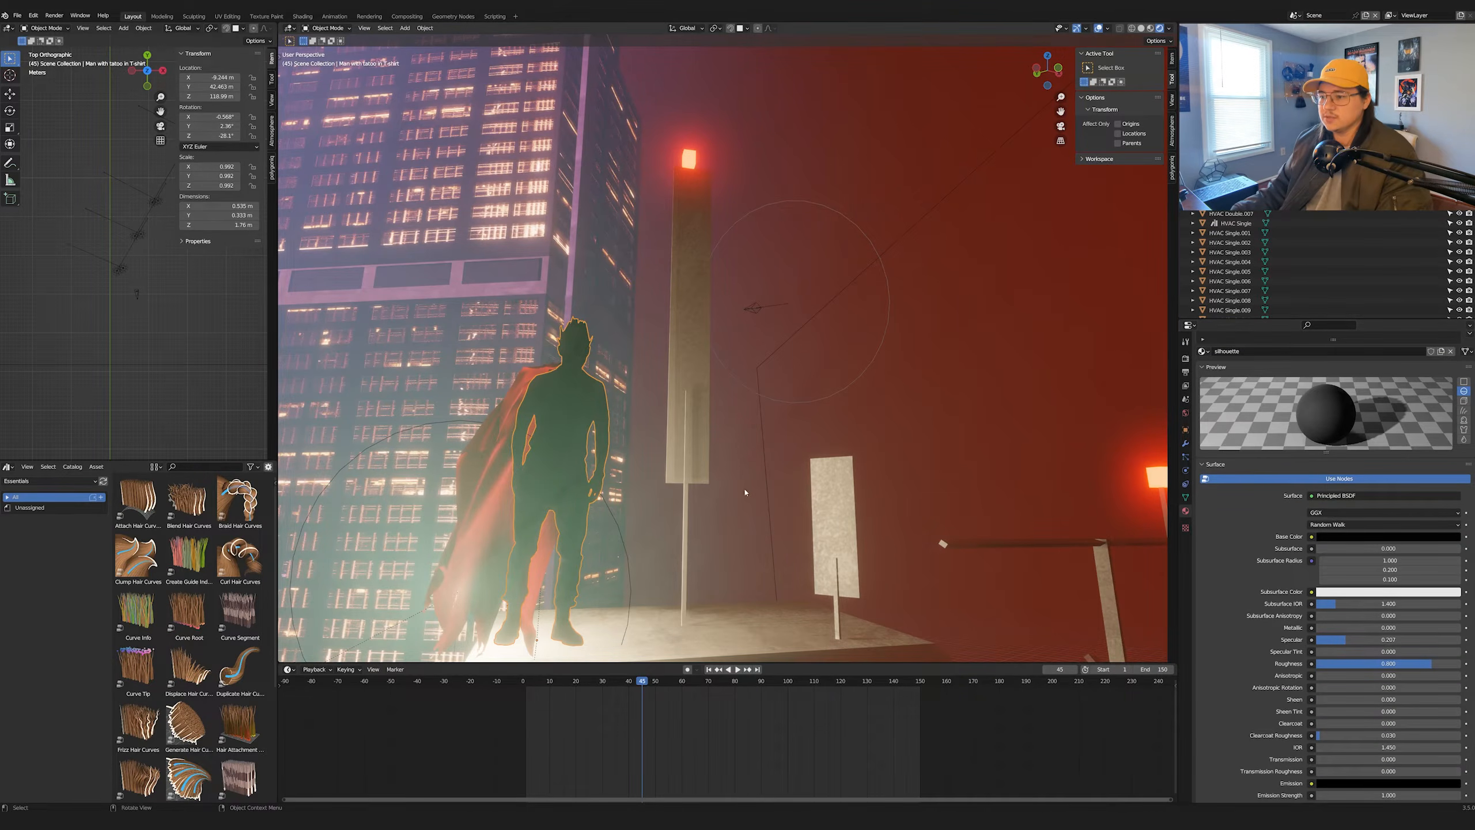
- Select the figure's red cape, inspect its material, and return to the camera view
middle_click_drag(745, 492, 737, 459)
left_click(677, 465)
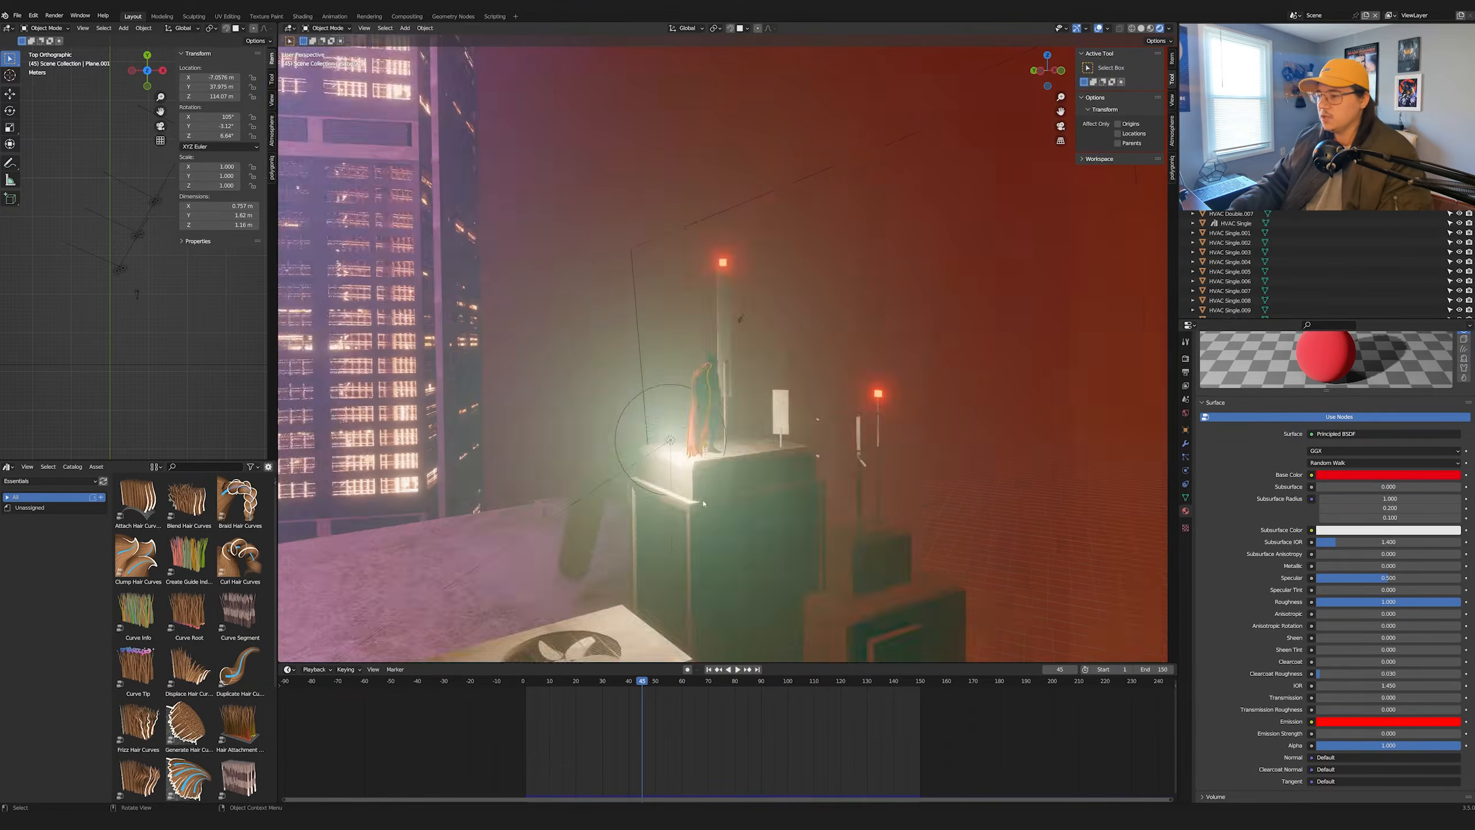
key("KP_0")
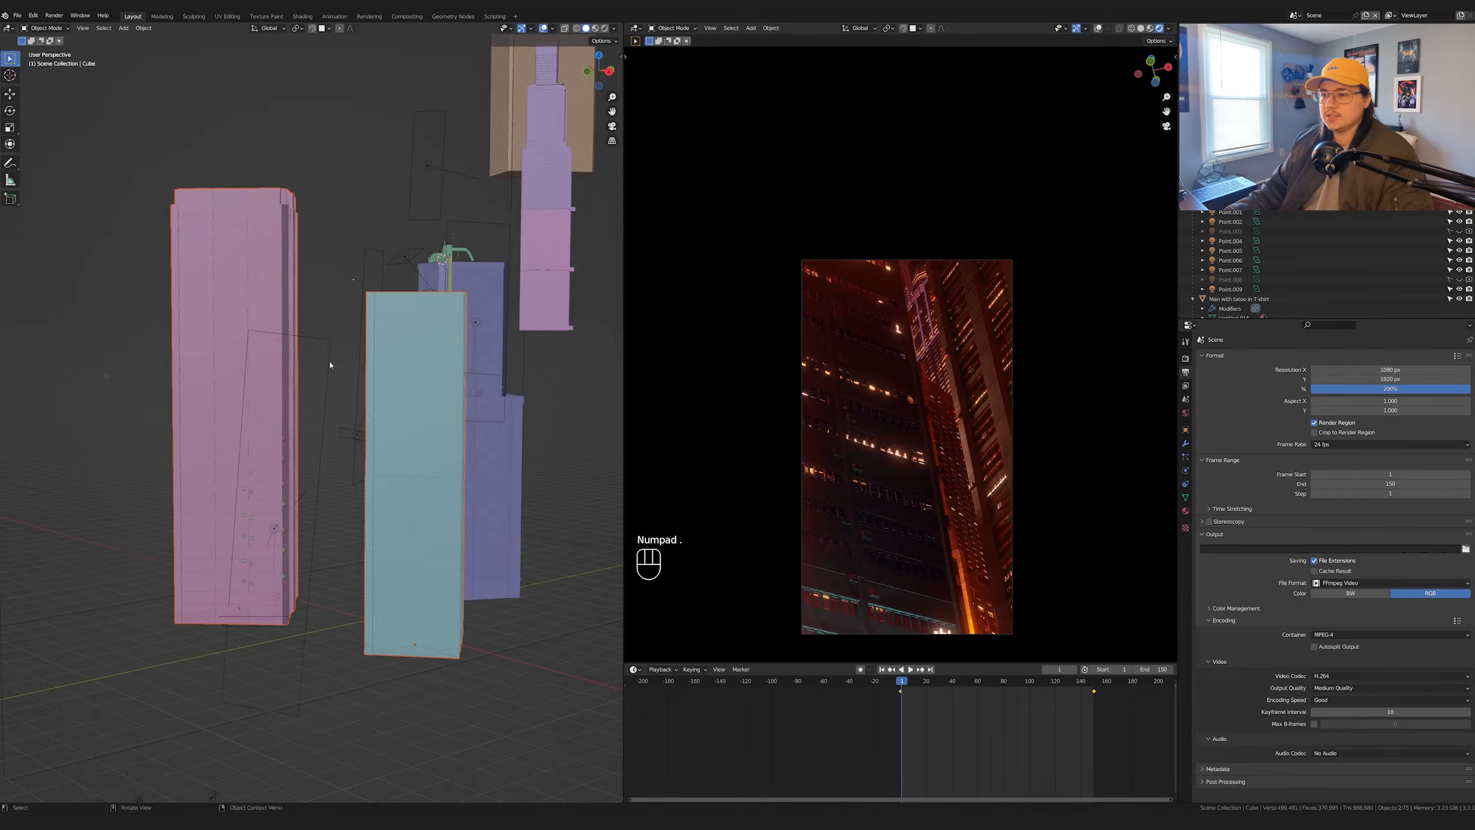
- Select the large area light between the pink and teal towers and examine its placement around the buildings
left_click(329, 364)
scroll(329, 365, "up", 3)
middle_click_drag(390, 599, 441, 609)
scroll(440, 628, "down", 2)
scroll(441, 609, "down", 1)
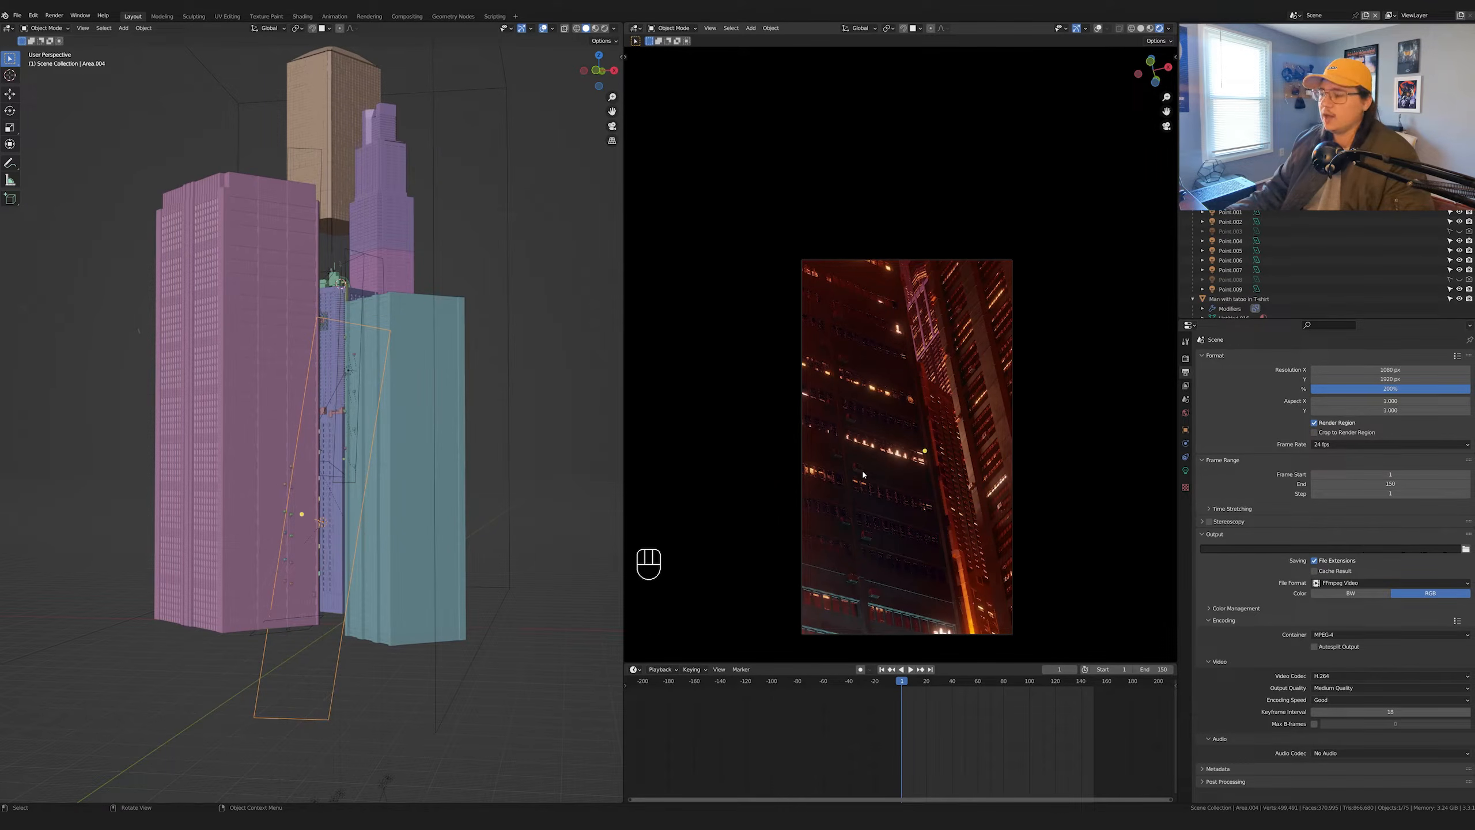
- Check the view settings and the selected area light's transform beside the camera view, and hide the sidebar
key("n")
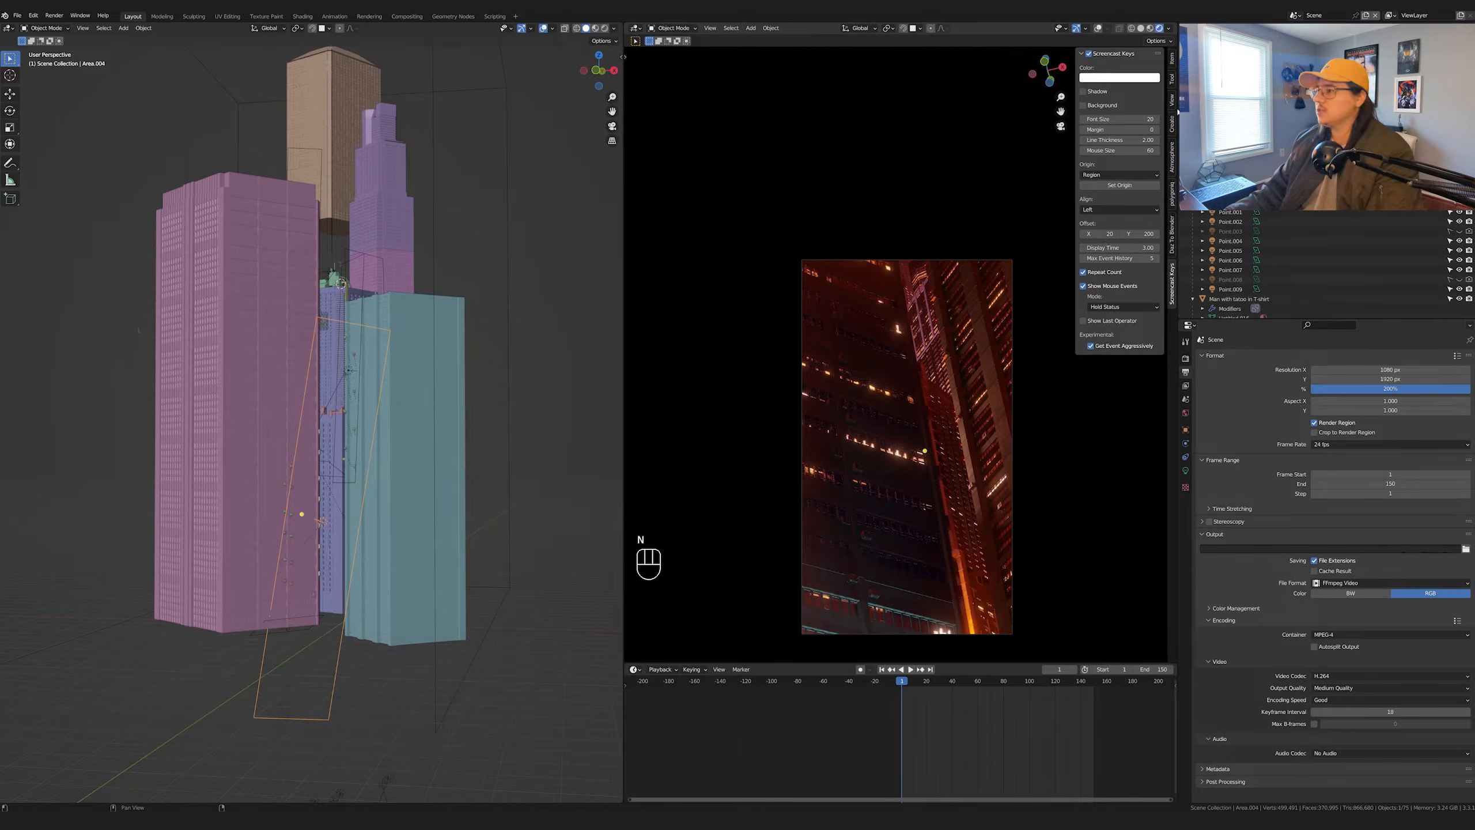
left_click(1173, 97)
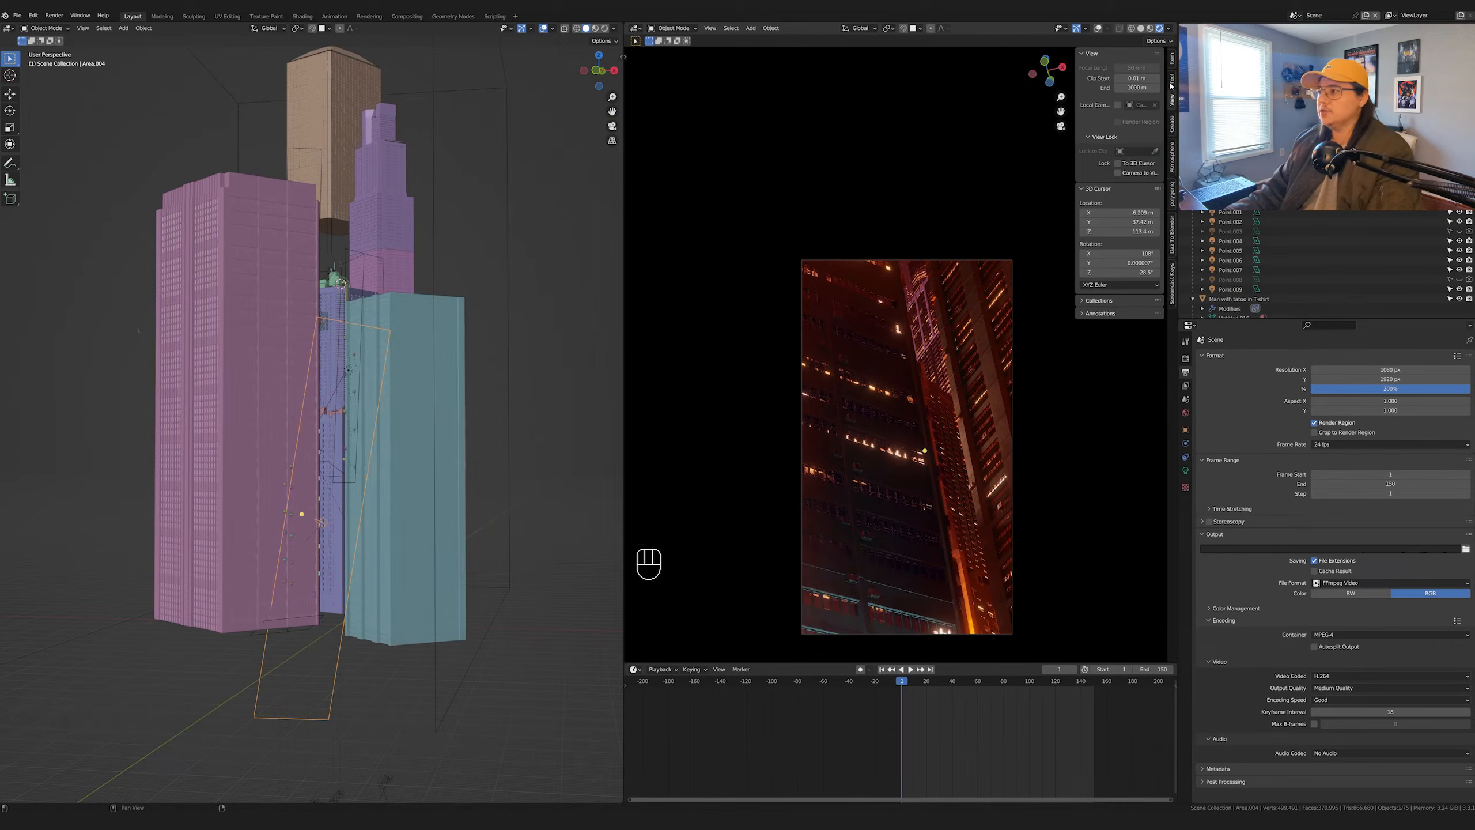
left_click(1173, 80)
left_click(1175, 62)
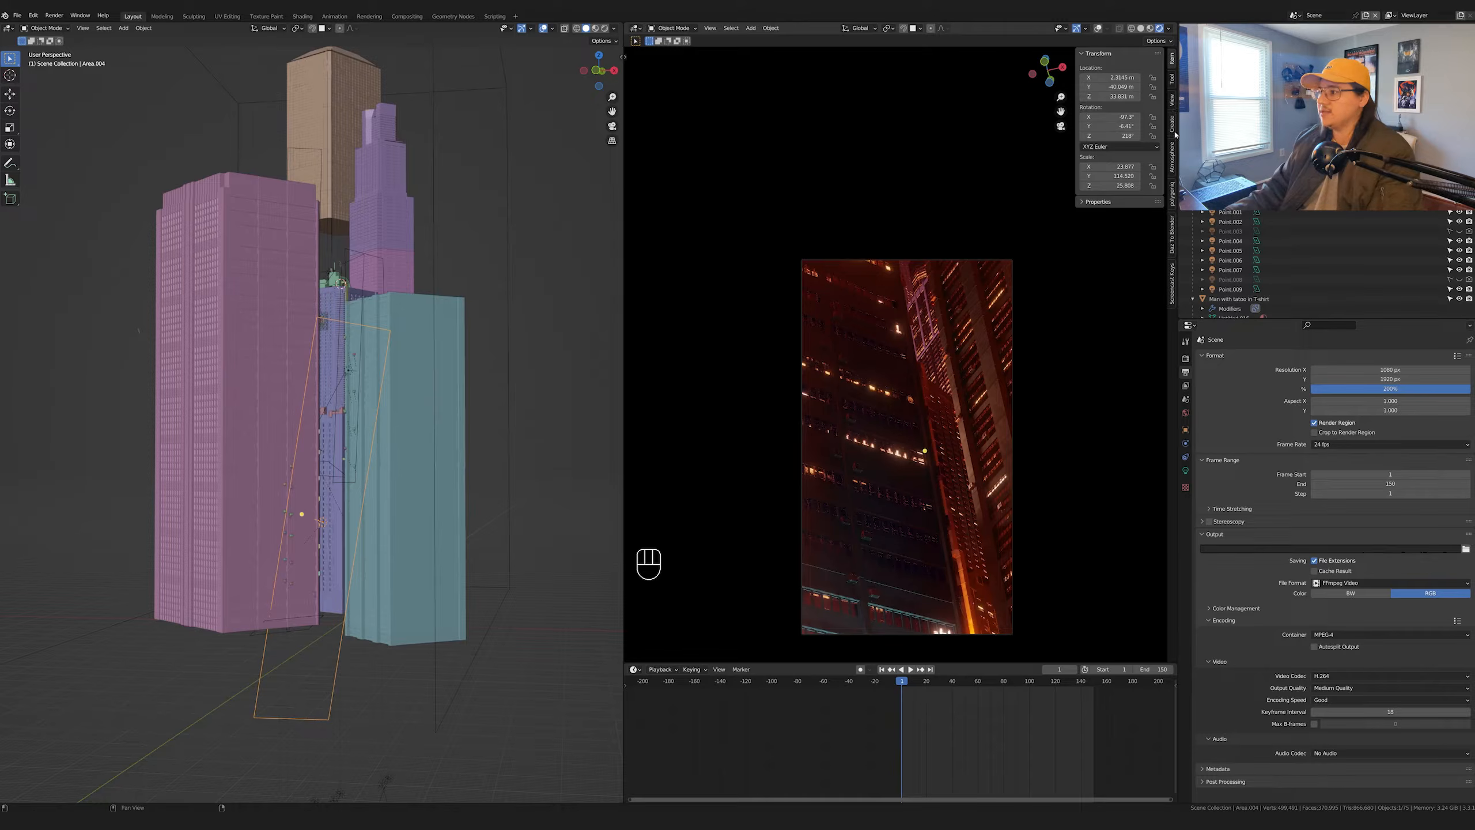
left_click(1173, 100)
scroll(969, 440, "up", 4)
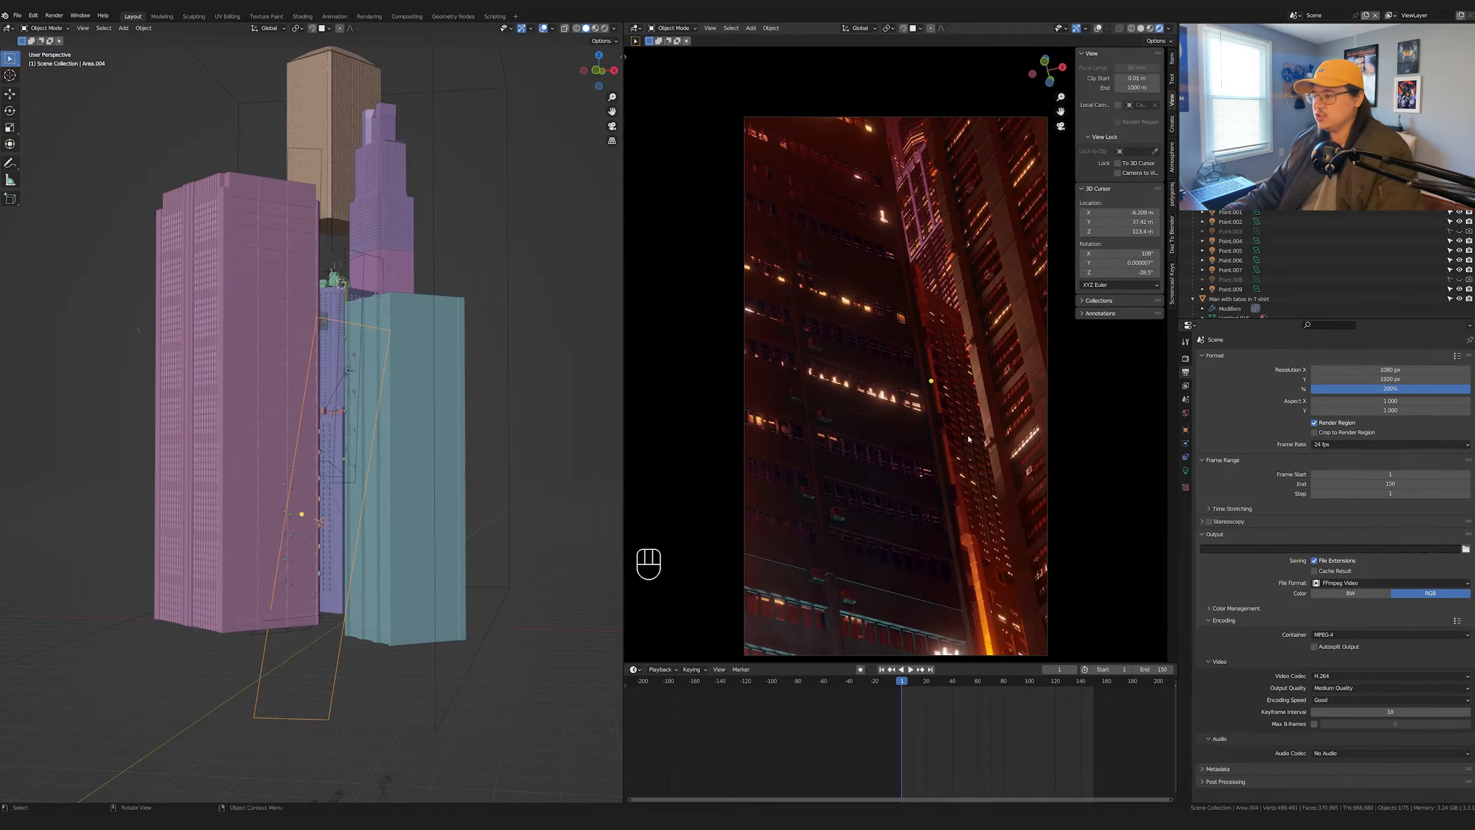
key("n")
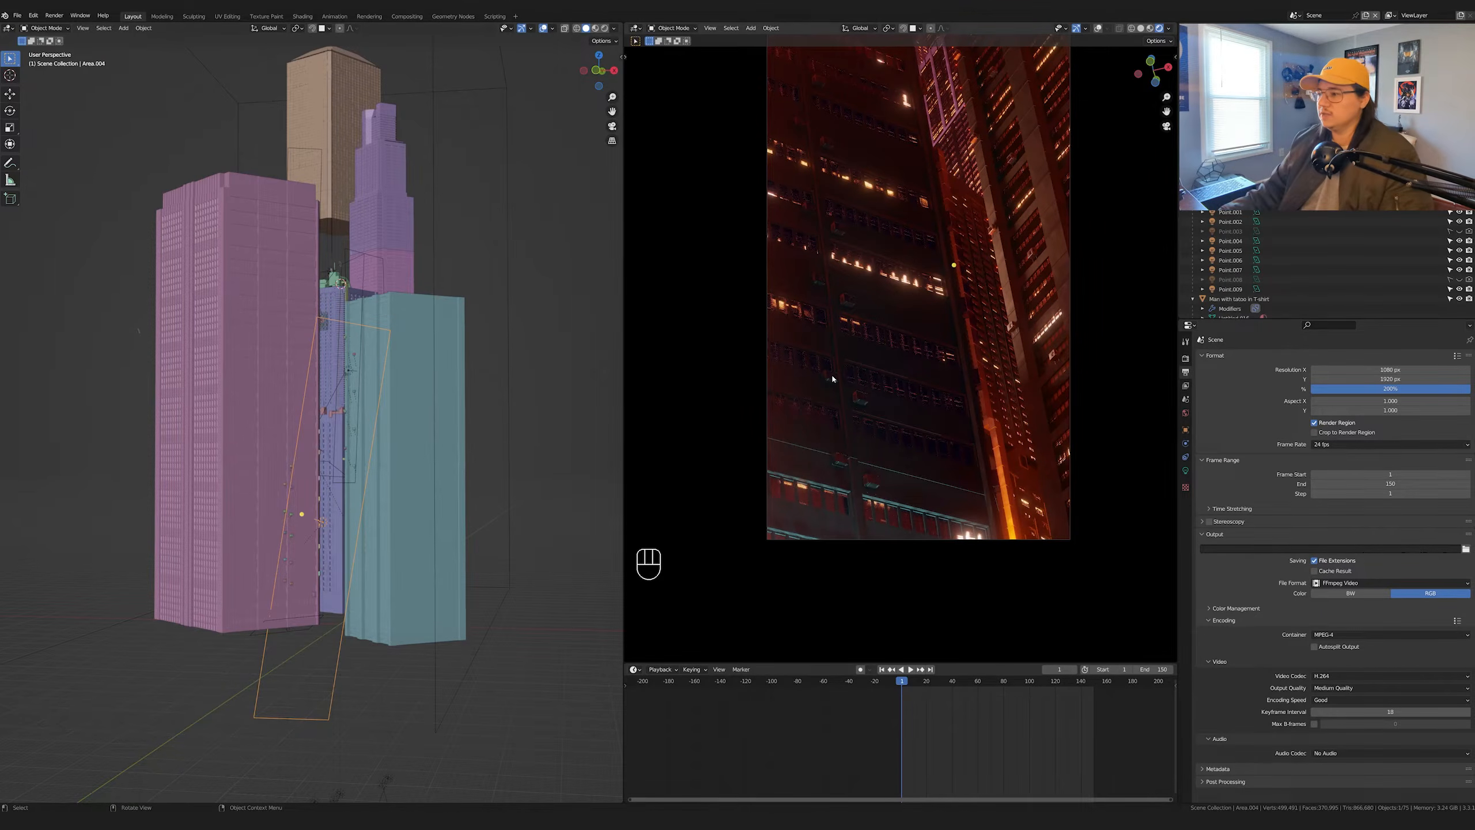
- Undo the last three actions and view the group of towers from a lower angle
scroll(832, 378, "up", 3)
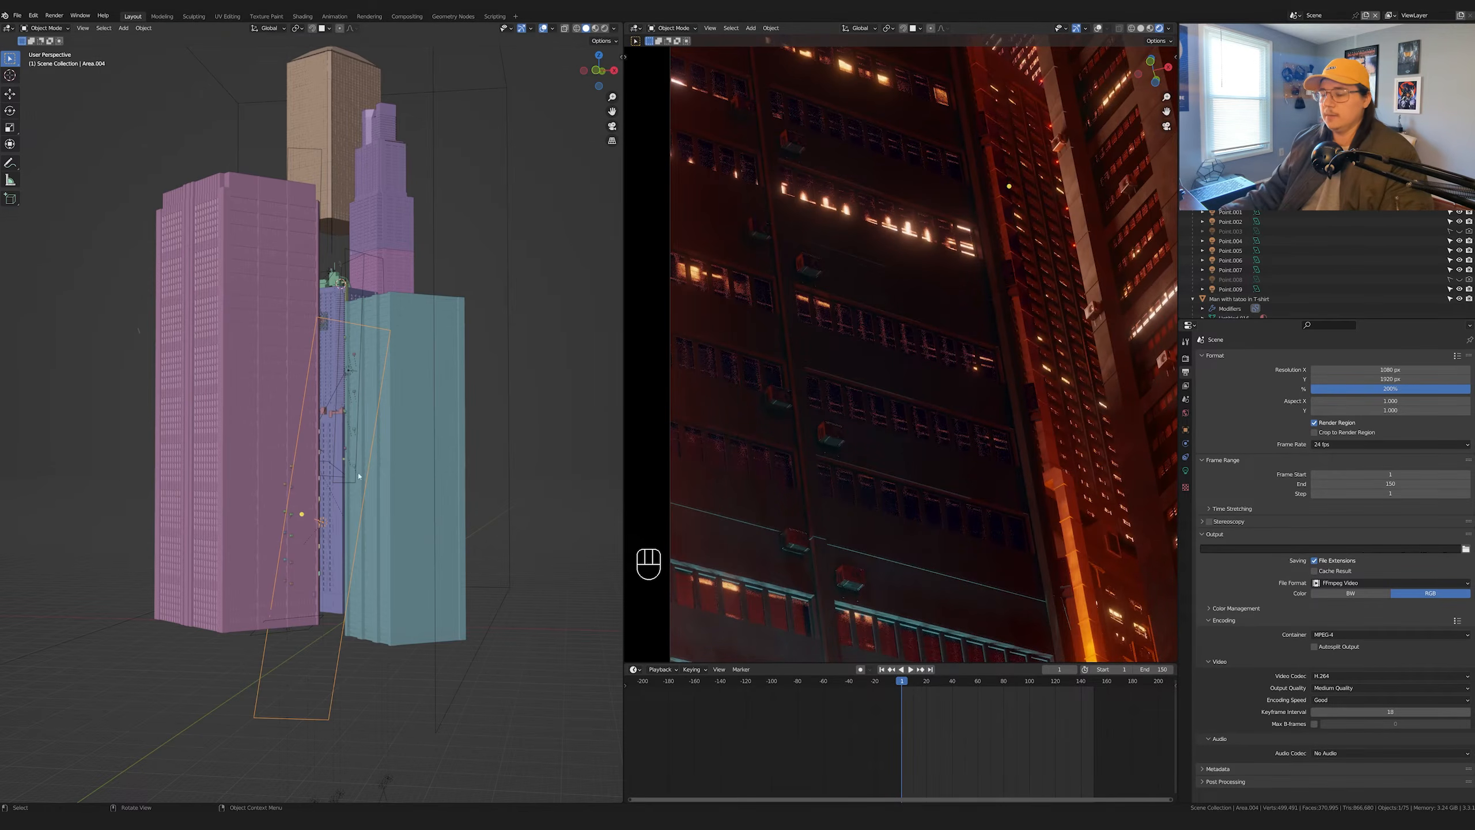
middle_click_drag(348, 468, 356, 493)
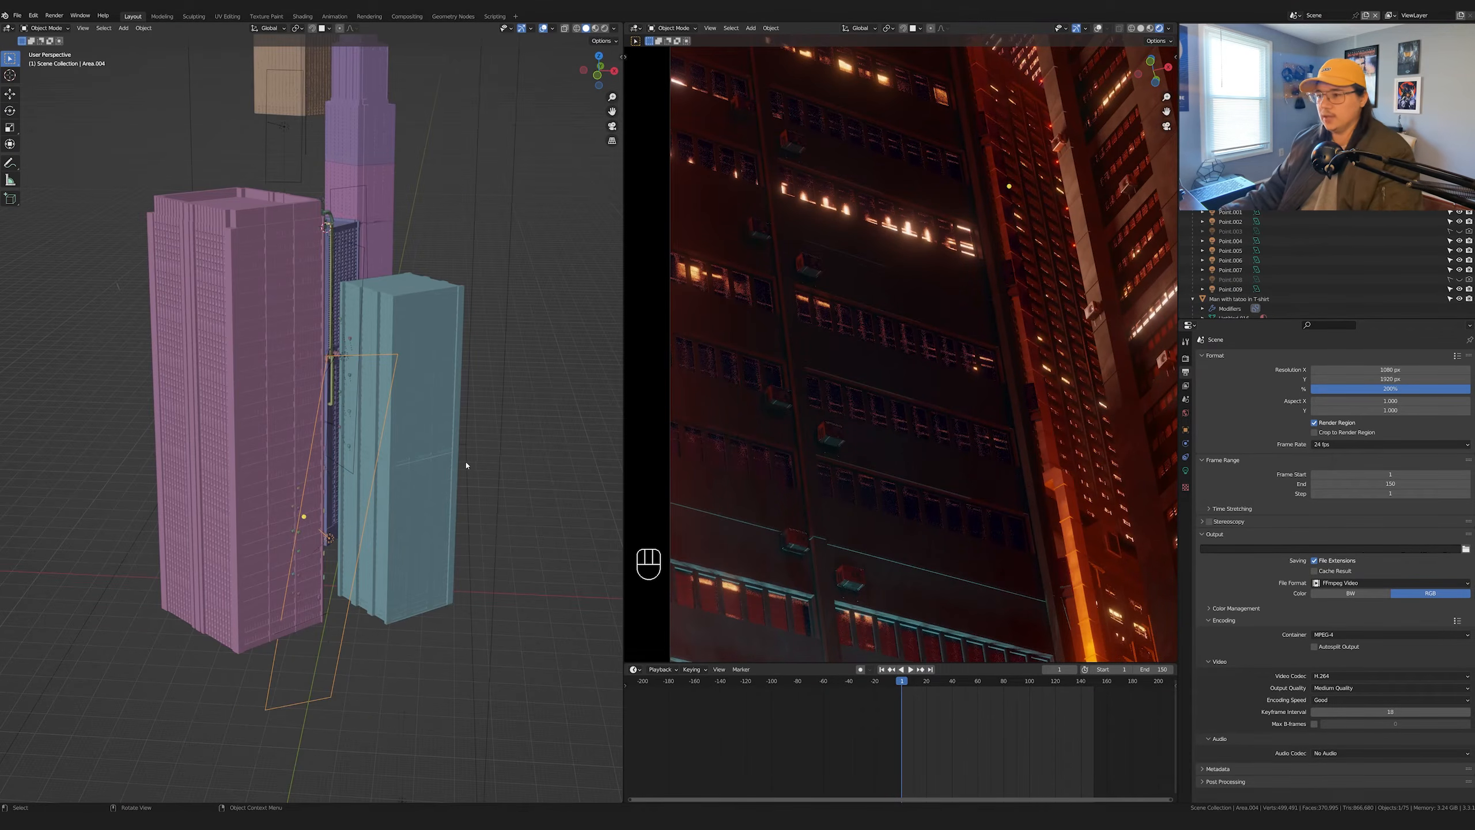
key("ctrl+z")
key("ctrl+z")
key("ctrl+z")
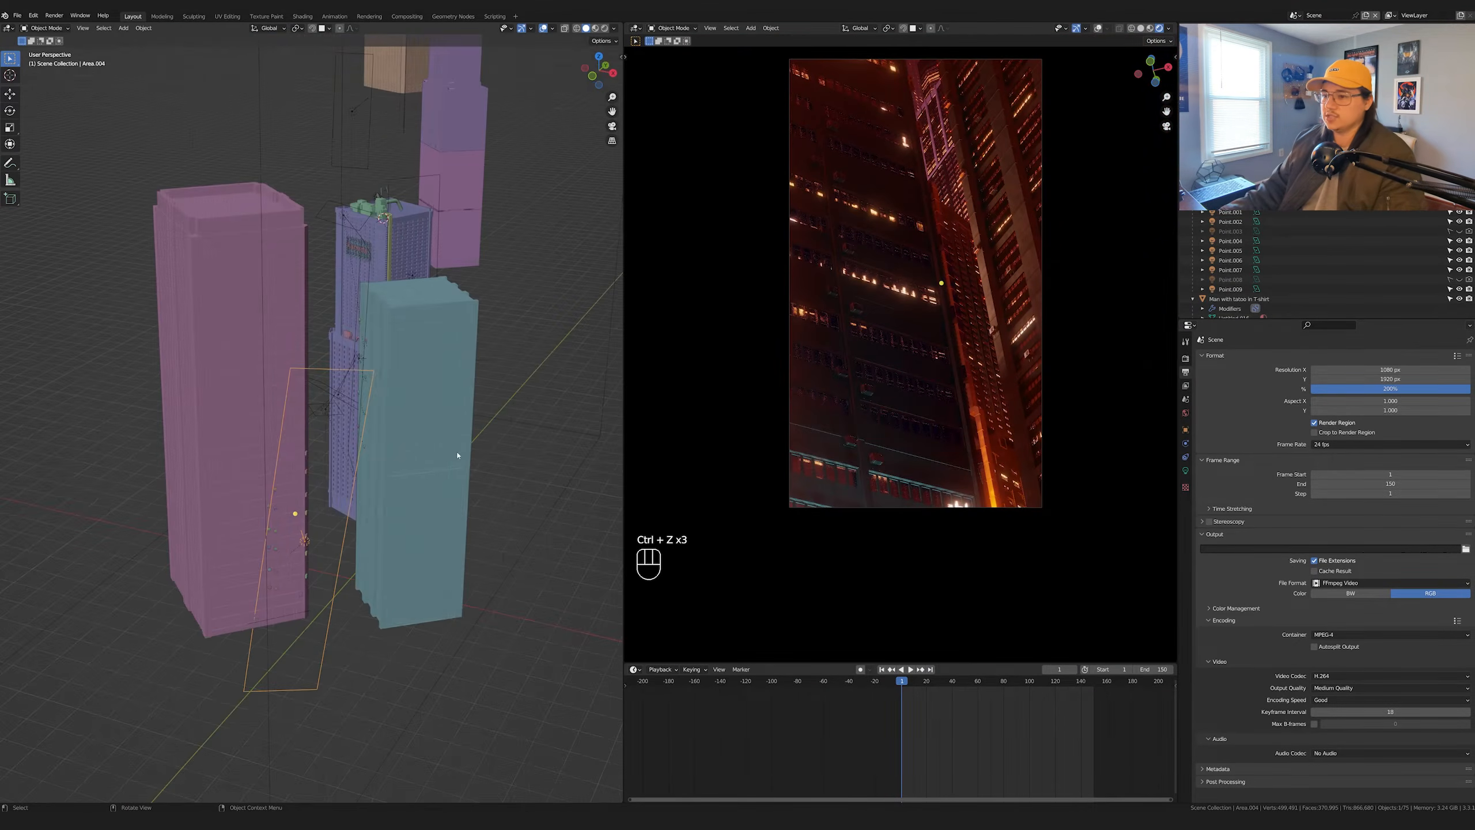
middle_click_drag(457, 455, 451, 570)
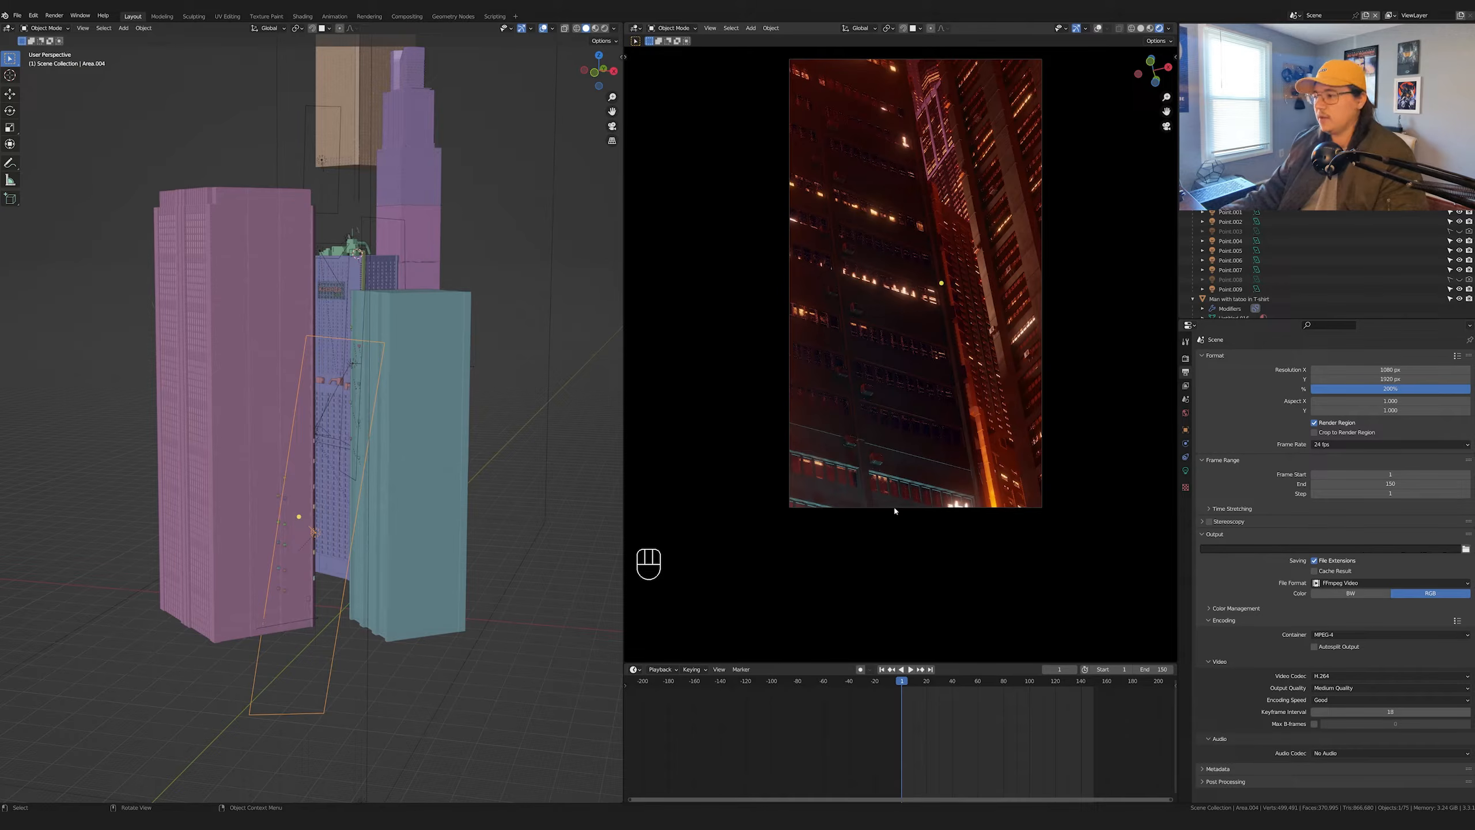
- Examine the teal-lit window ledges on the lower facade of the dark tower in the rendered camera view
scroll(895, 511, "up", 2)
middle_click_drag(952, 526, 960, 417, "shift")
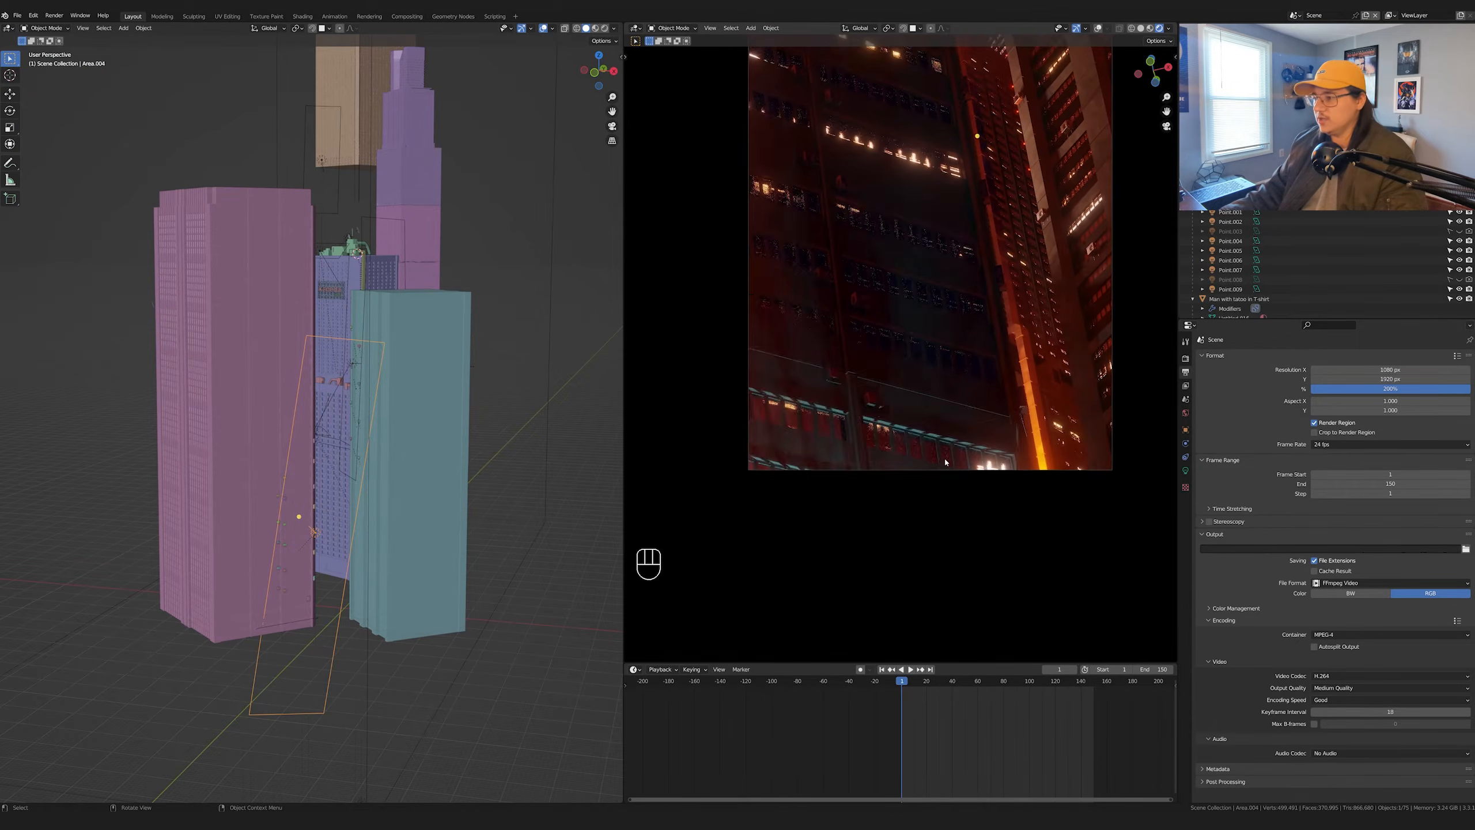
scroll(945, 462, "up", 2)
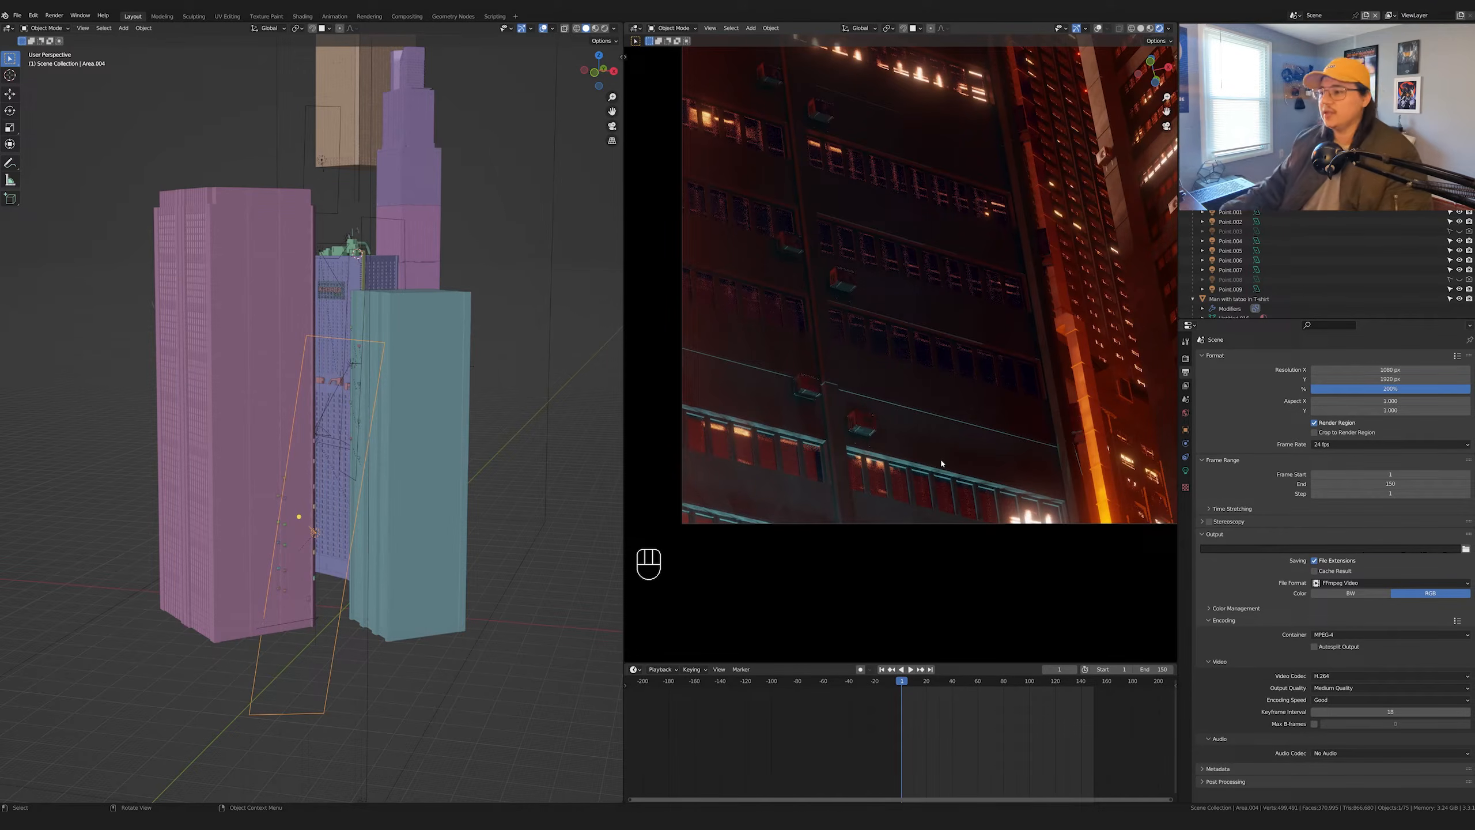
scroll(964, 424, "down", 2)
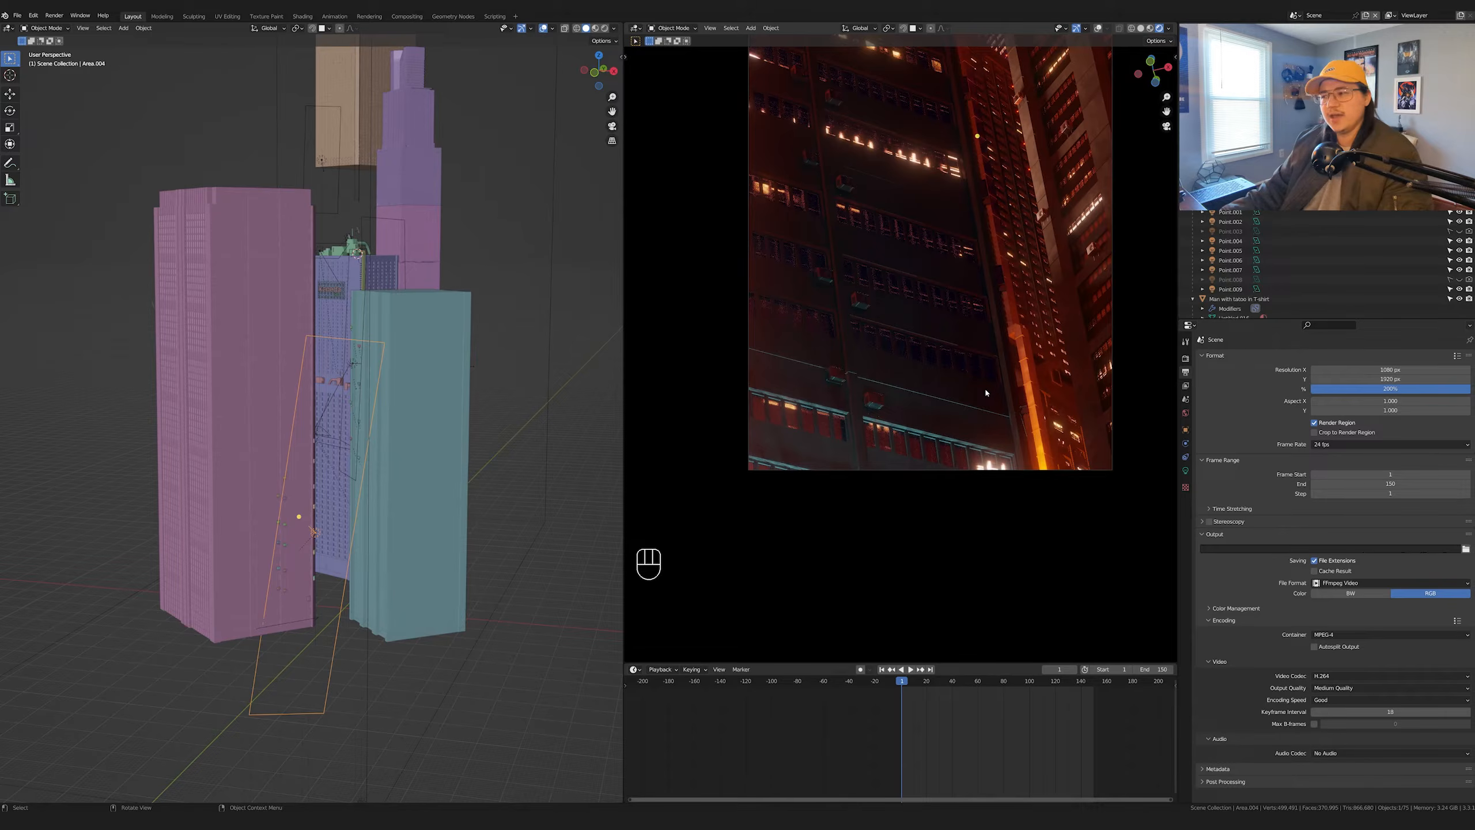
scroll(973, 409, "up", 2)
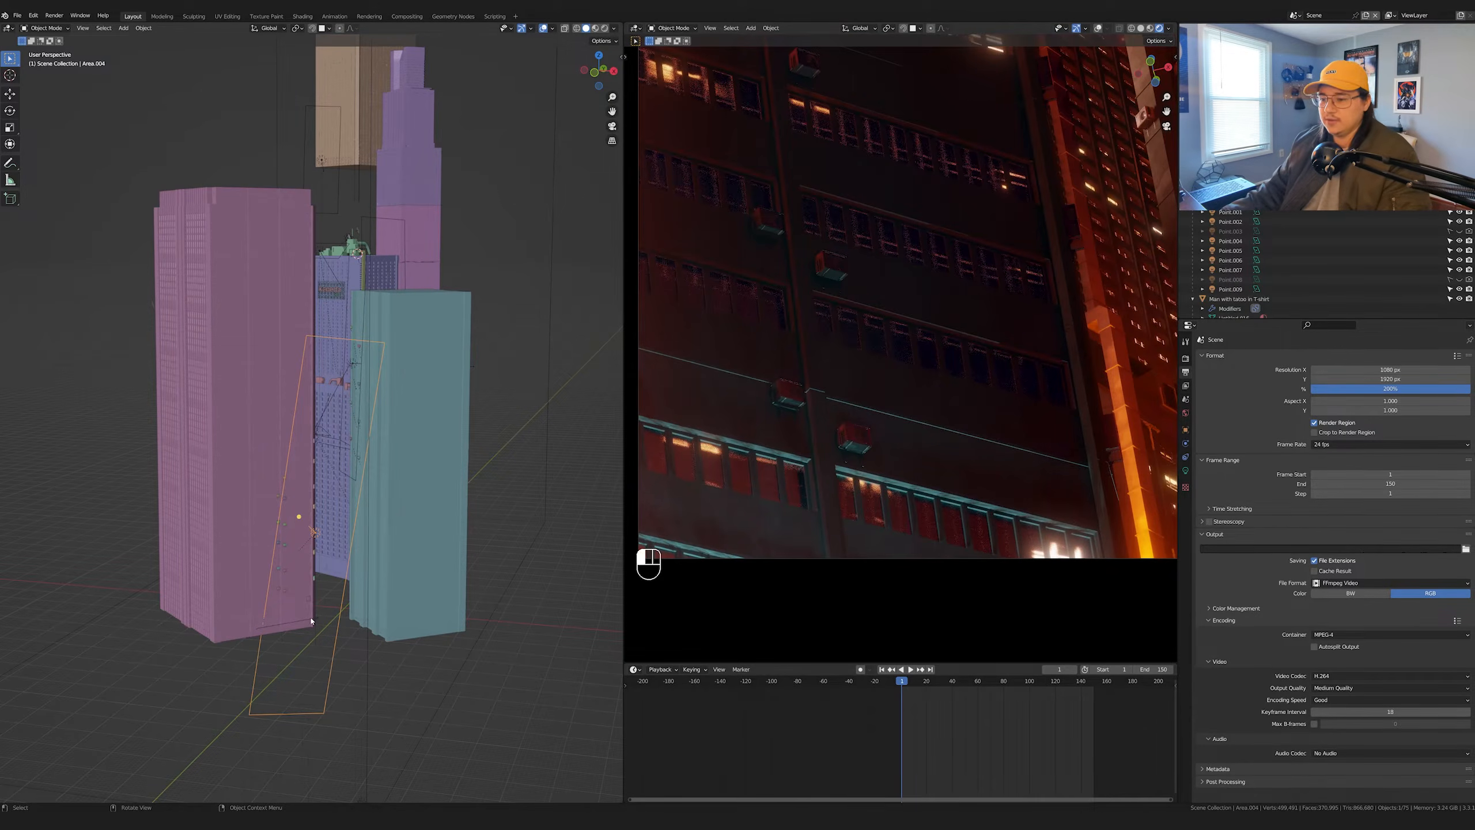
- Select and frame the area light at the base of the pink tower and display its light settings
left_click(278, 567)
key("KP_Decimal")
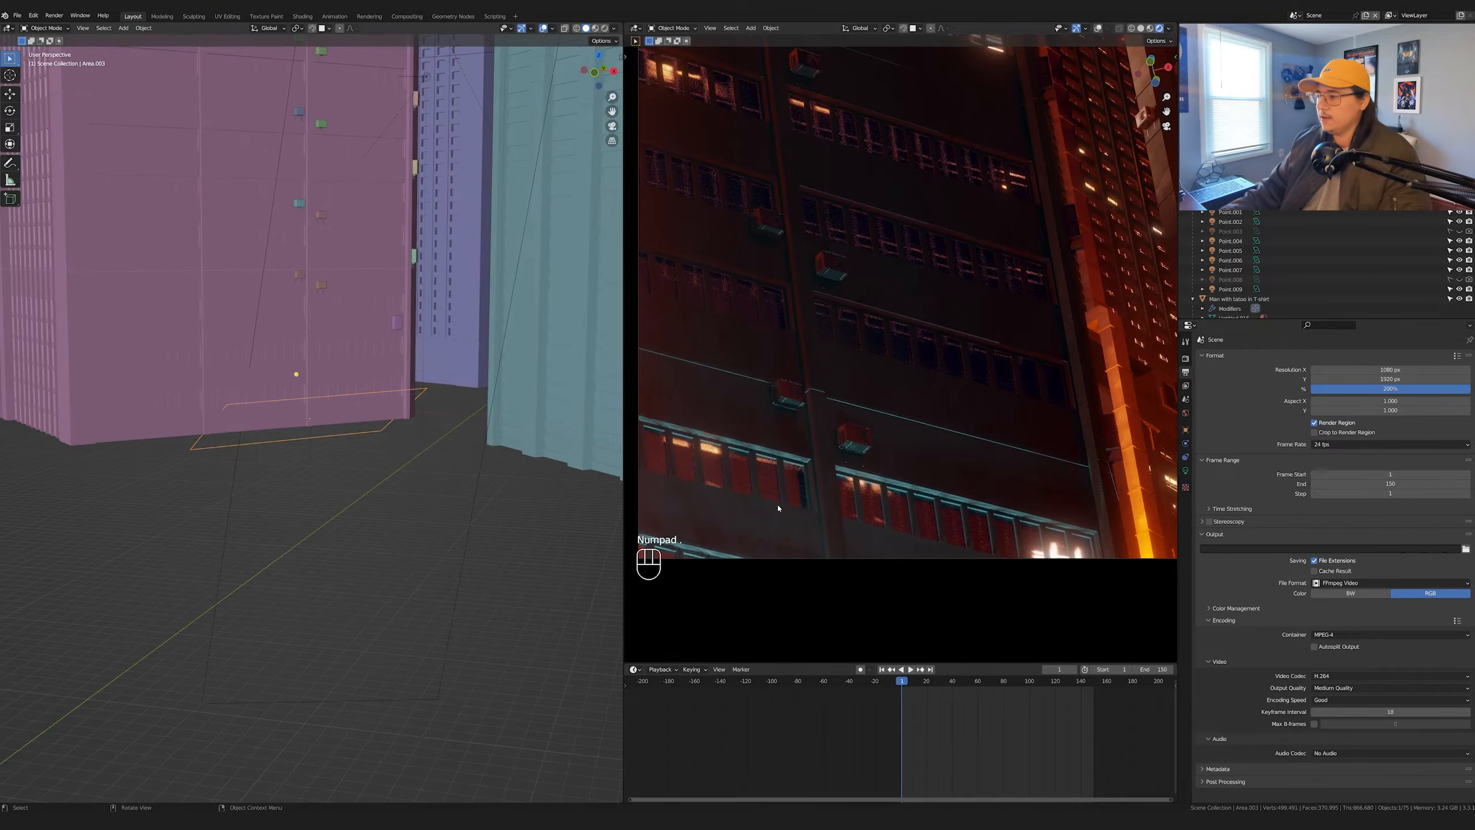
left_click(1186, 471)
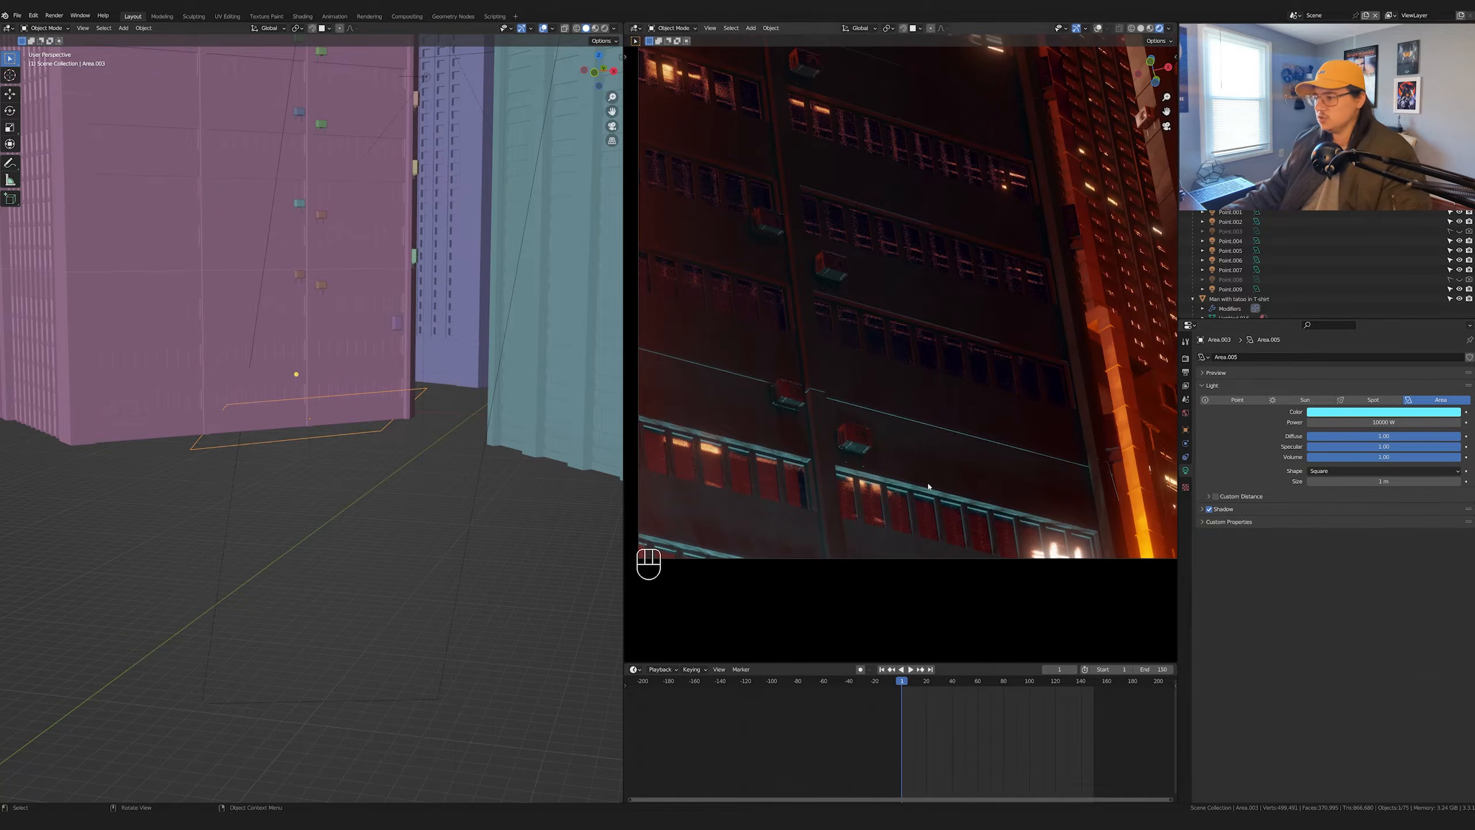
- Examine the cyan area light from beneath the pink tower and its effect on the rendered facade
middle_click_drag(336, 510, 405, 187)
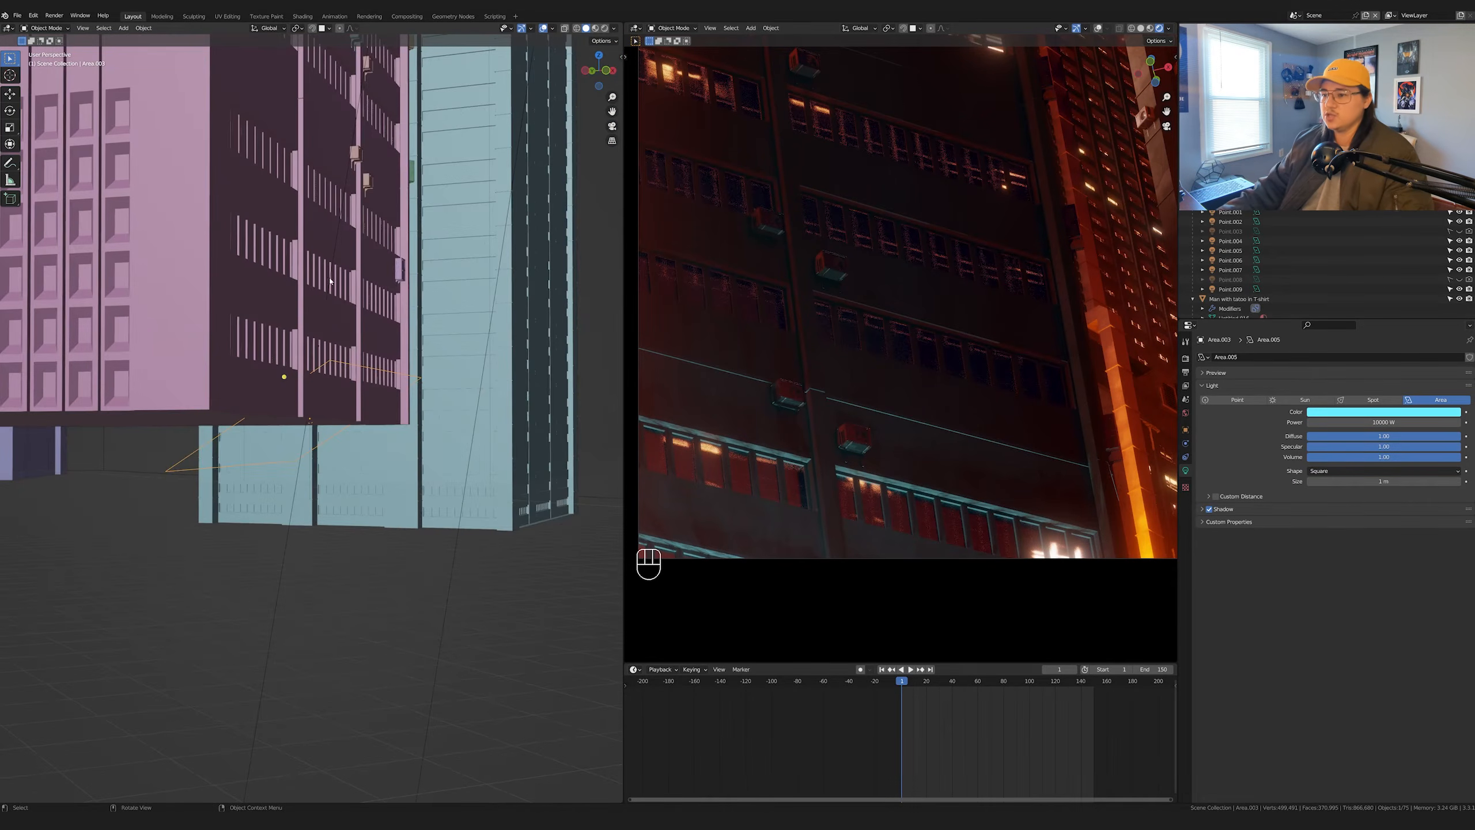
scroll(351, 356, "down", 3)
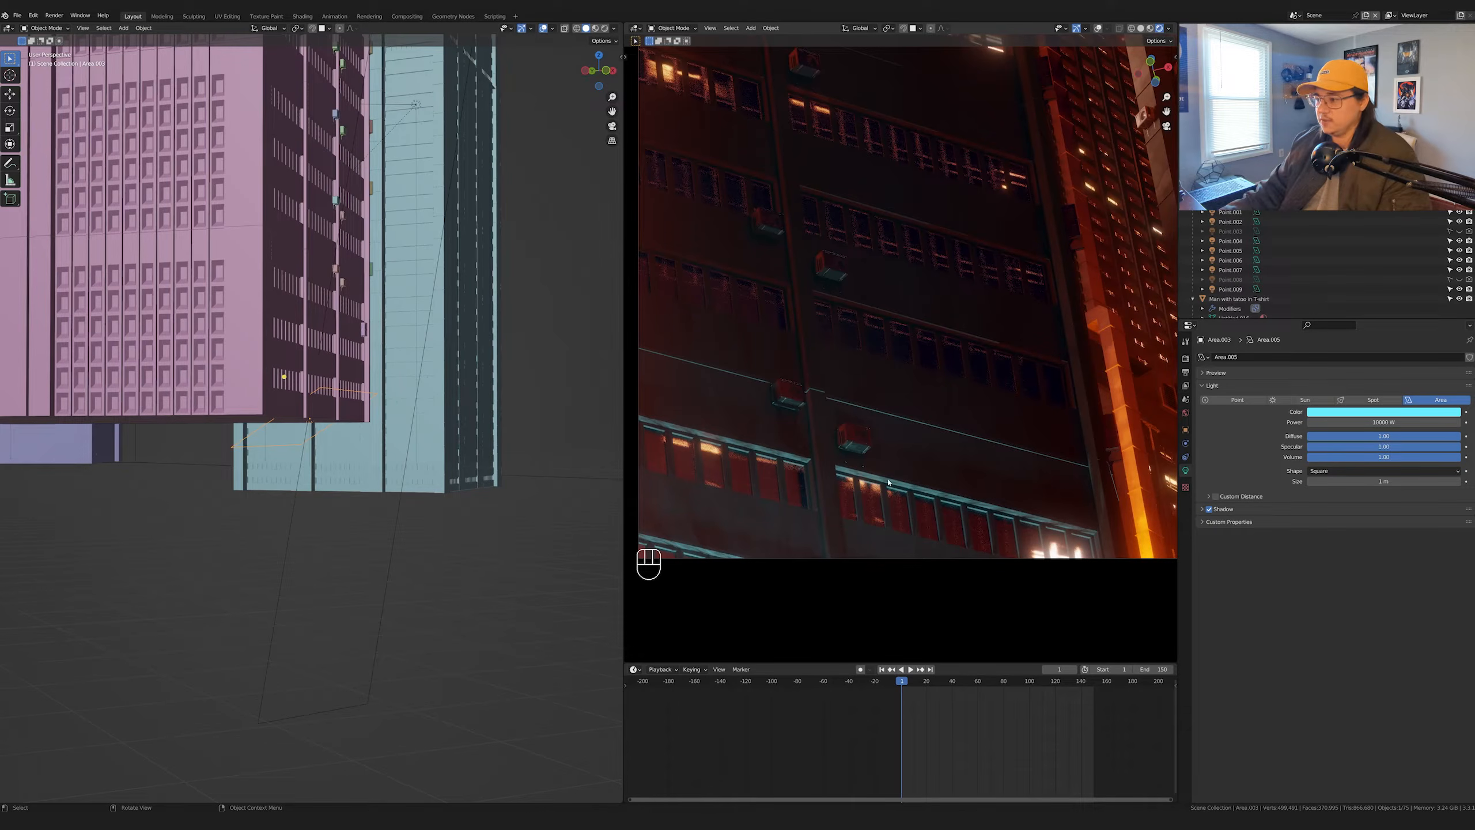
scroll(896, 395, "down", 2)
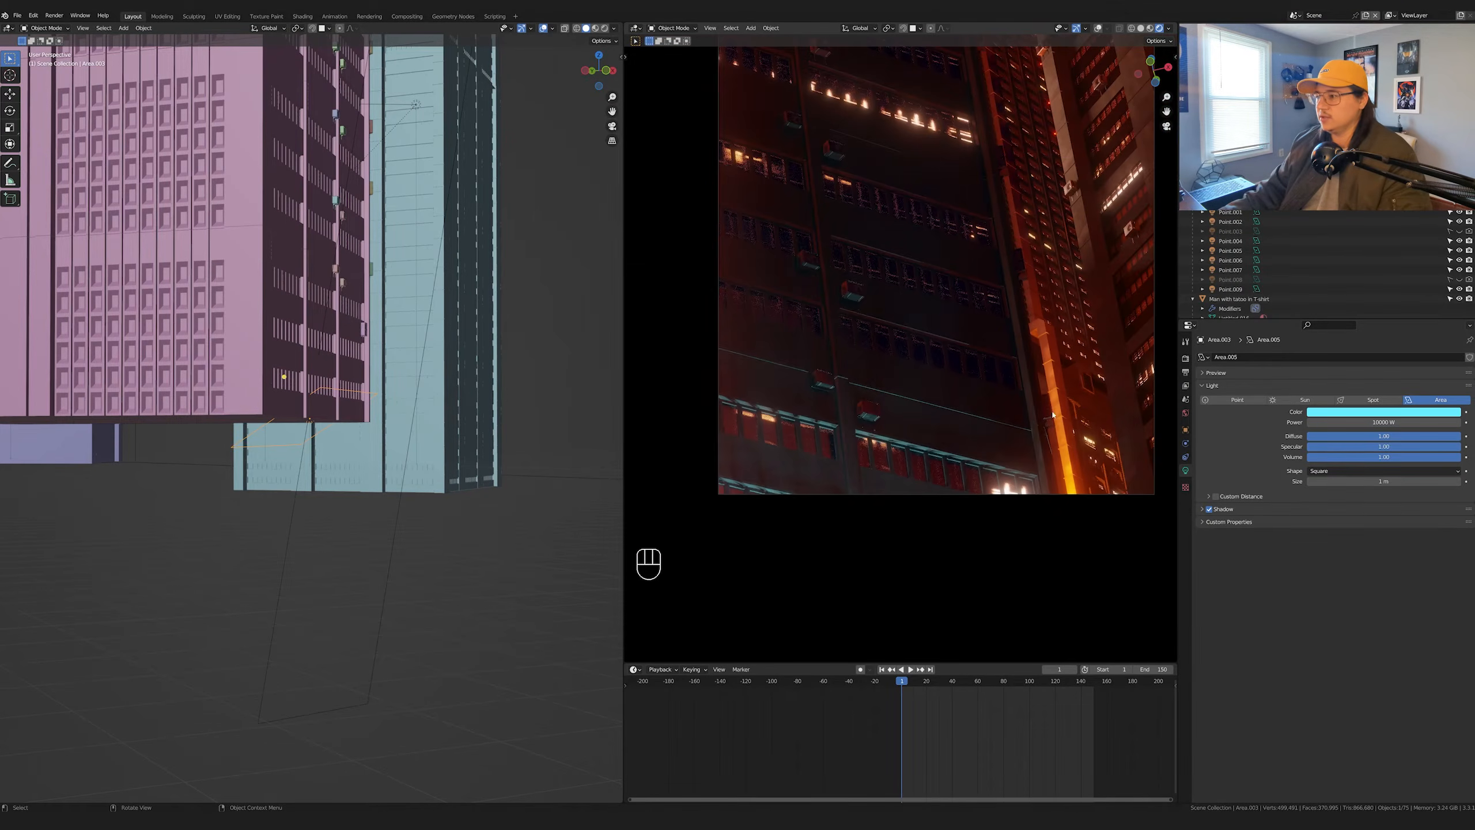
middle_click_drag(932, 236, 895, 389, "shift")
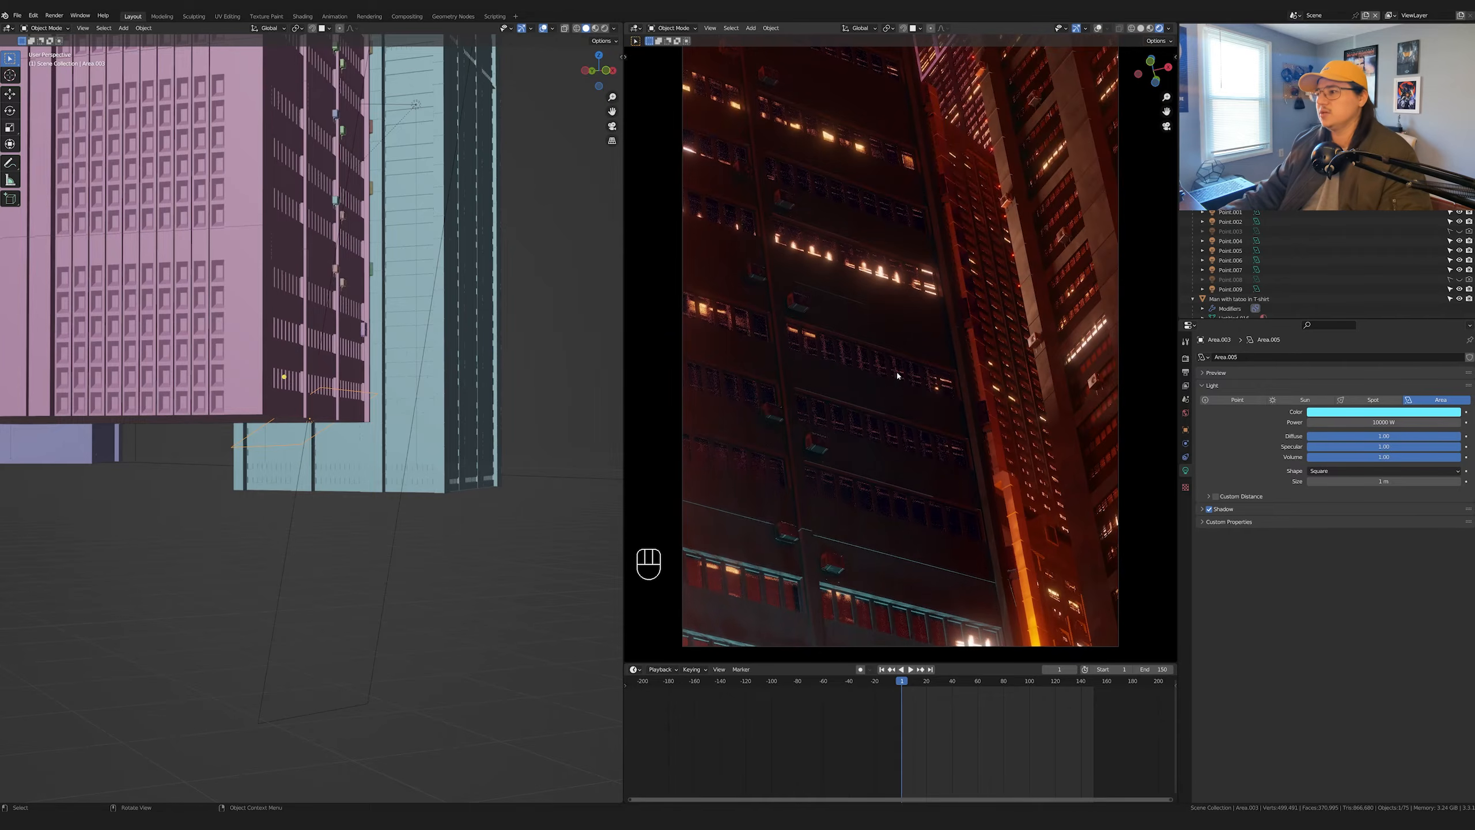
scroll(895, 392, "down", 1)
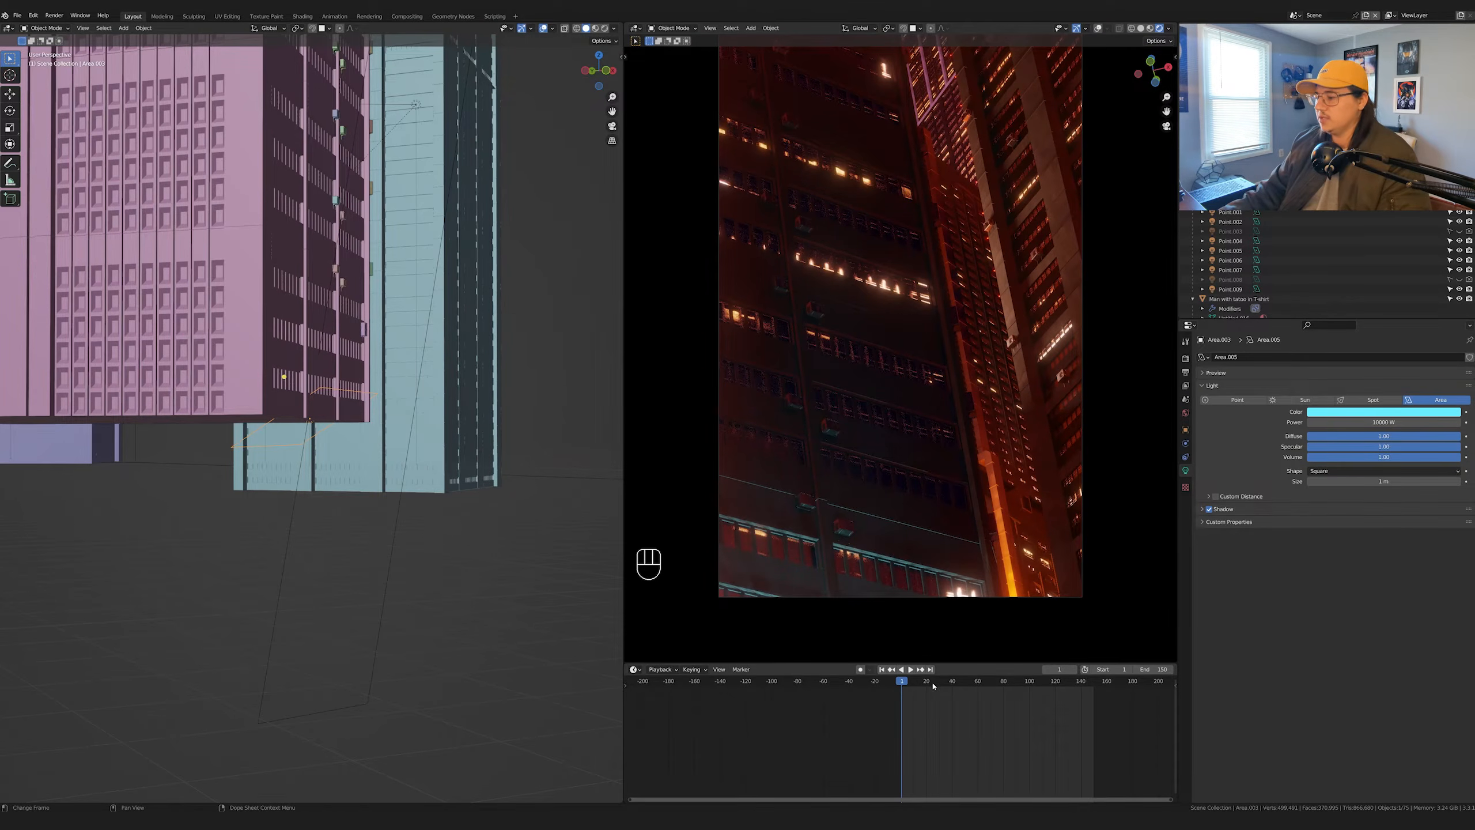
- Go to frame 52 and examine the row of lamp poles standing in front of the towers
left_click_drag(933, 686, 949, 685)
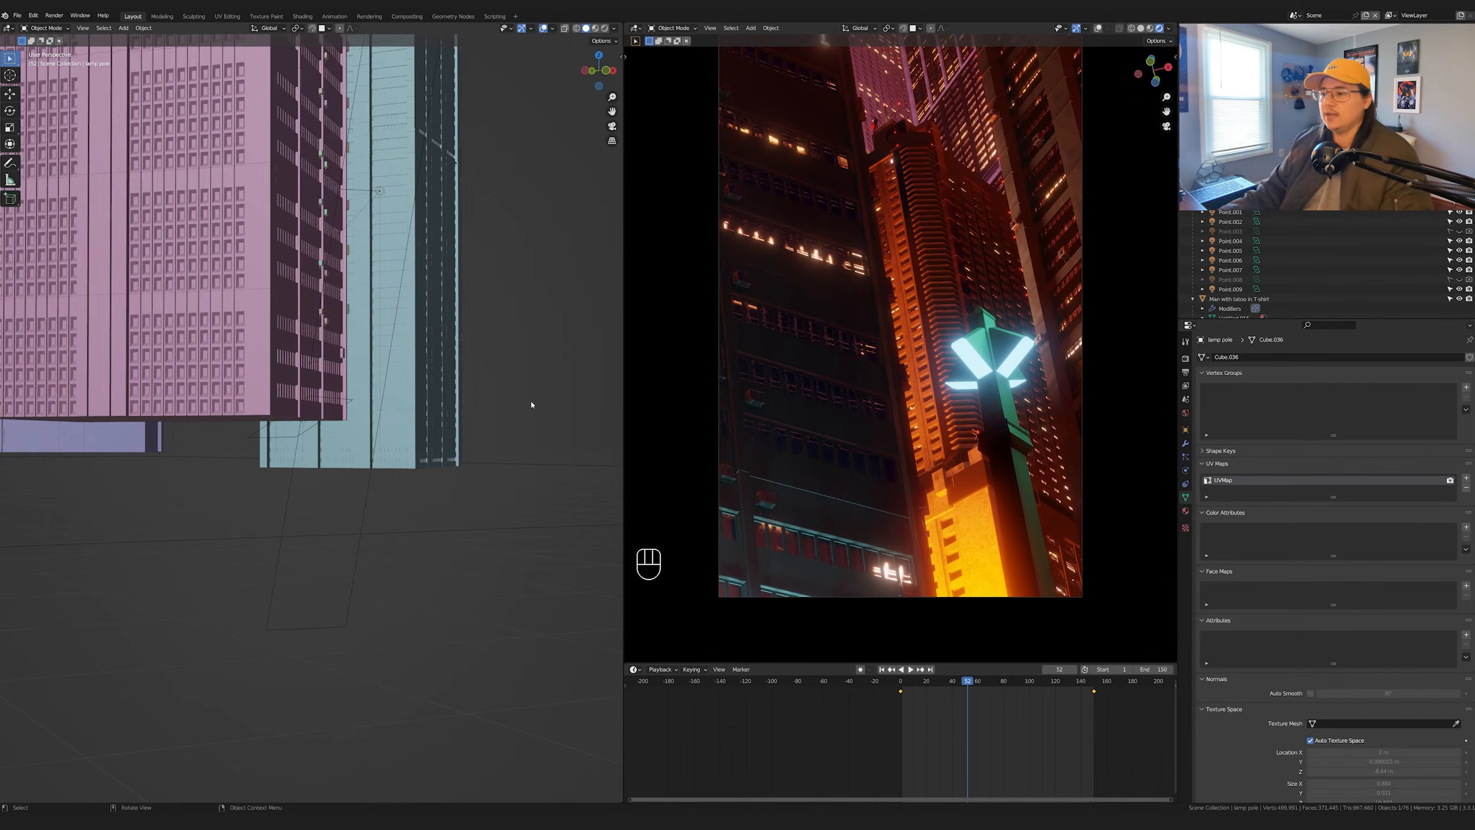
scroll(531, 405, "down", 5)
middle_click_drag(537, 403, 597, 493)
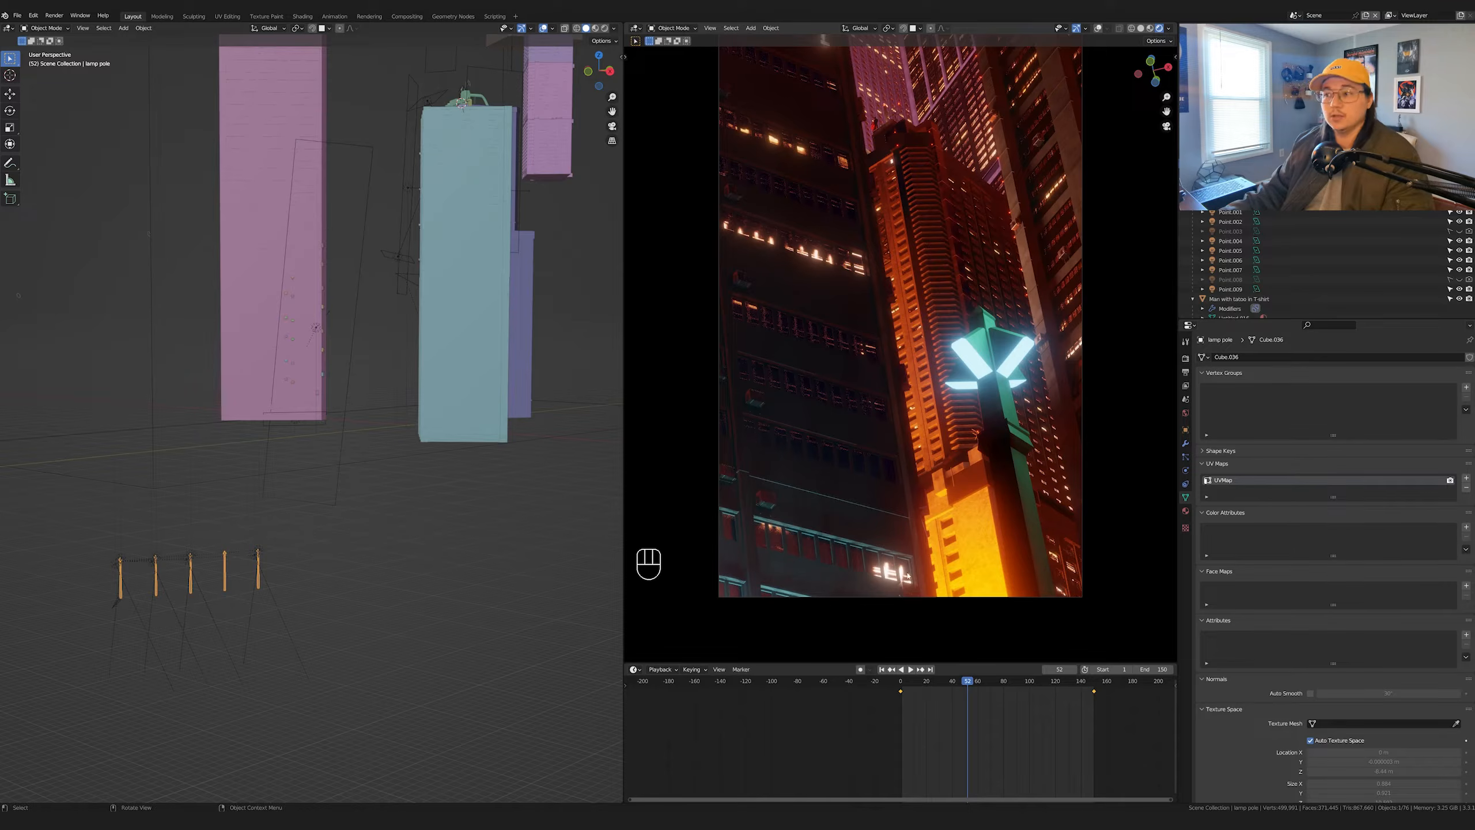
scroll(378, 428, "up", 2)
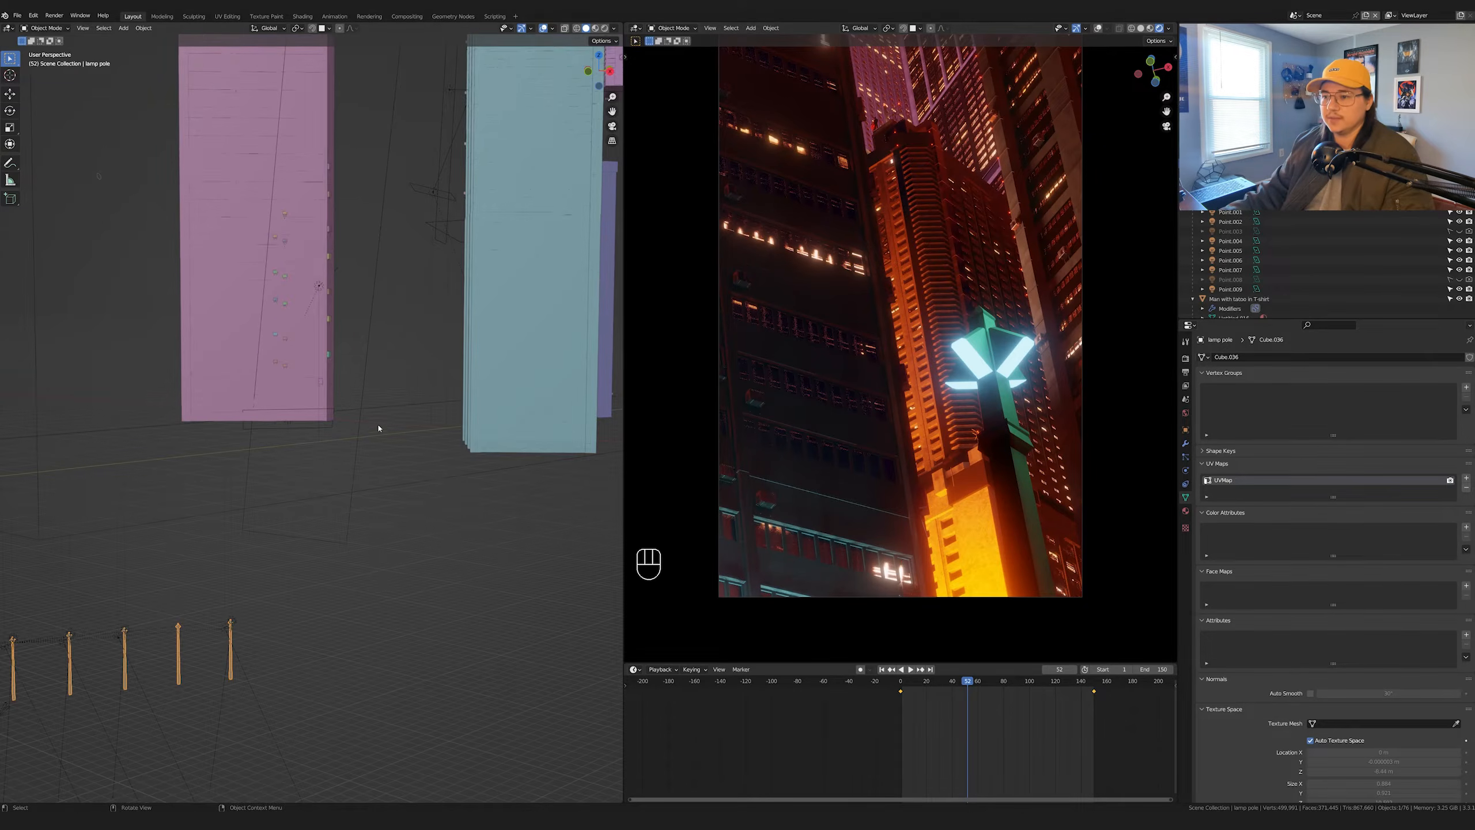
- Select one of the small HVAC units on the pink tower's facade and frame it up close
left_click(321, 385)
key("KP_Decimal")
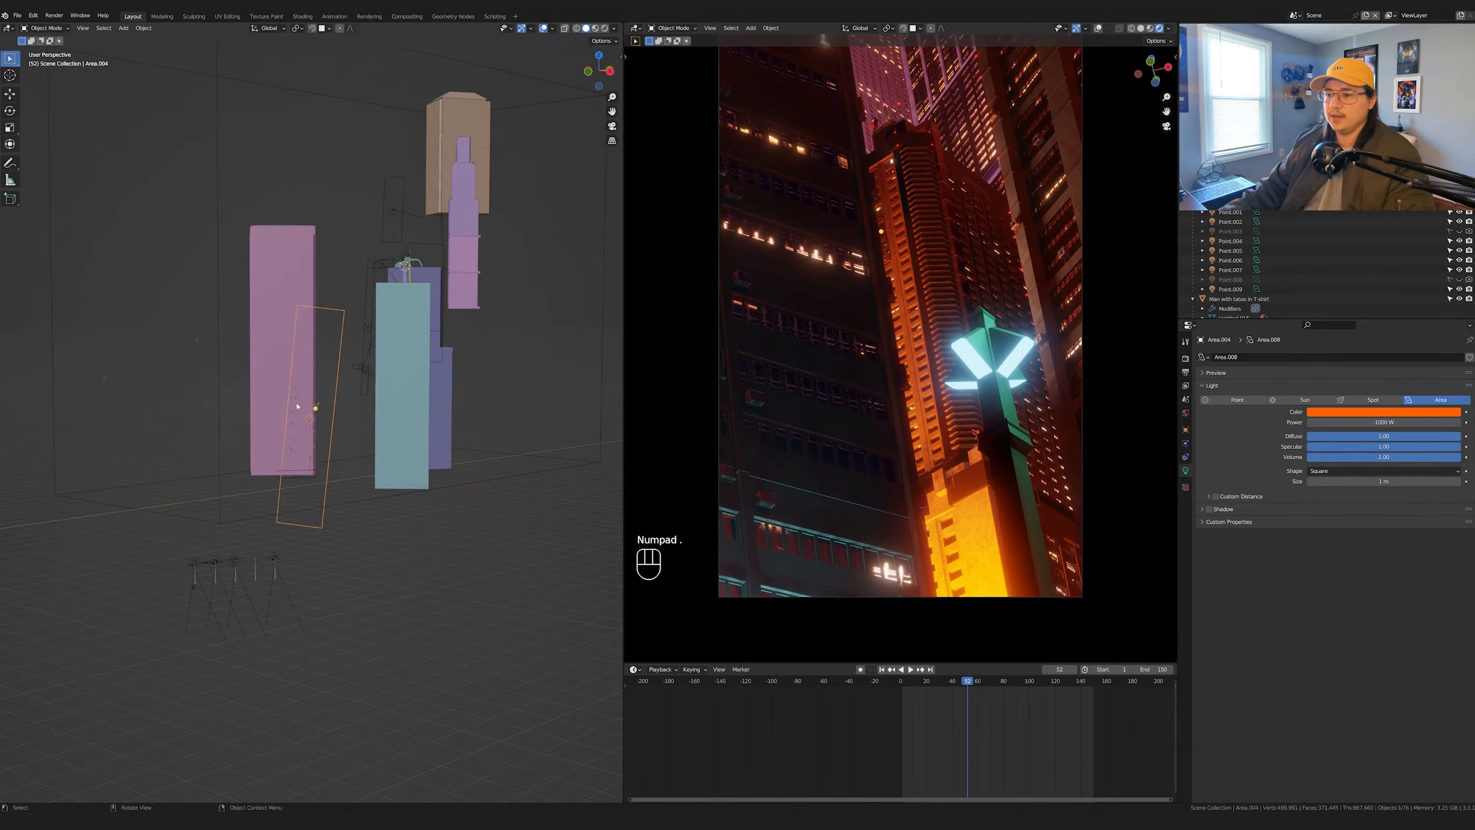
left_click(297, 400)
key("KP_Decimal")
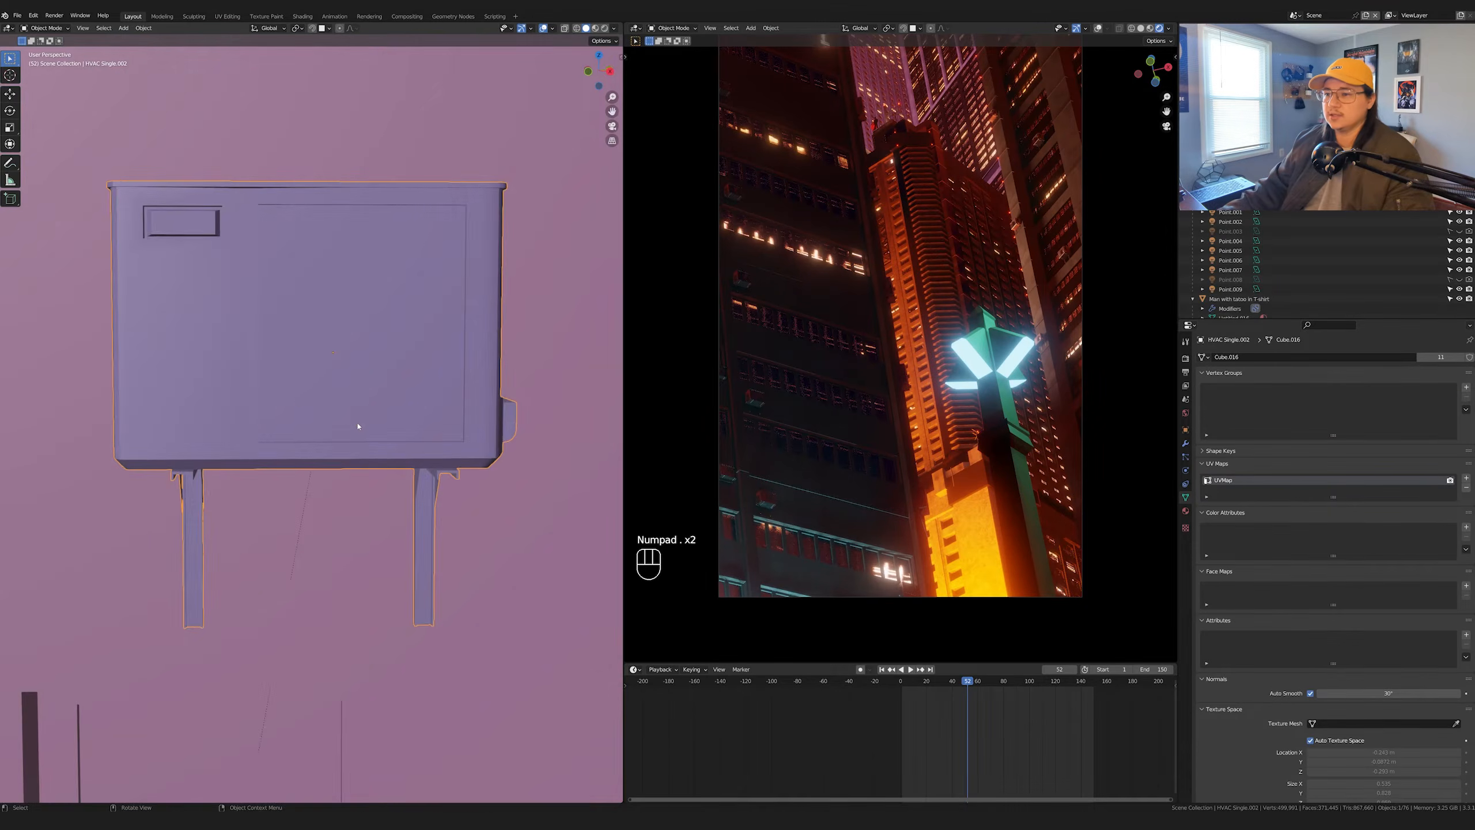
- Examine how the HVAC units are scattered across the pink tower's facade and along its edge
scroll(430, 500, "down", 5)
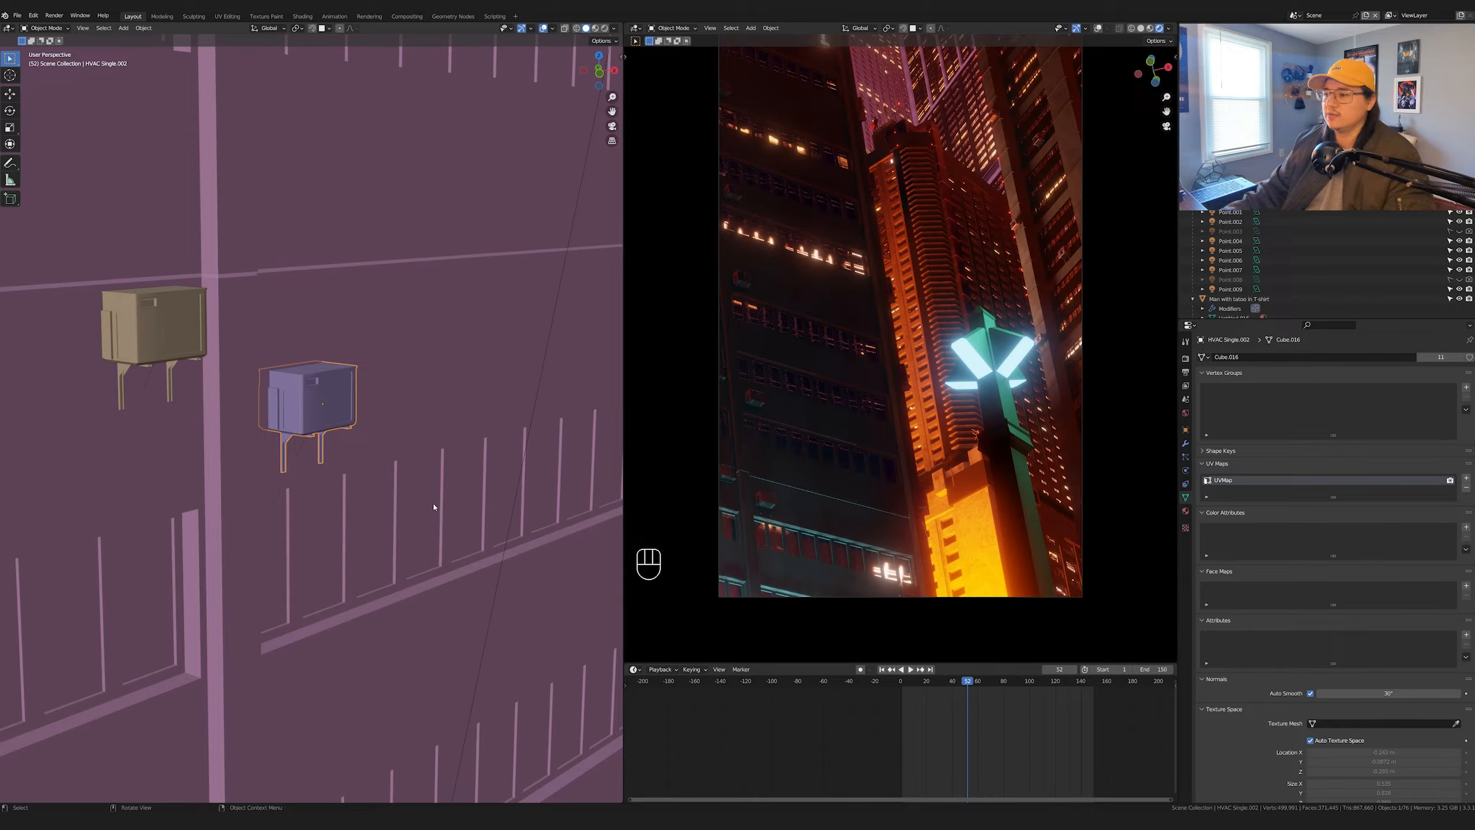
scroll(432, 505, "down", 5)
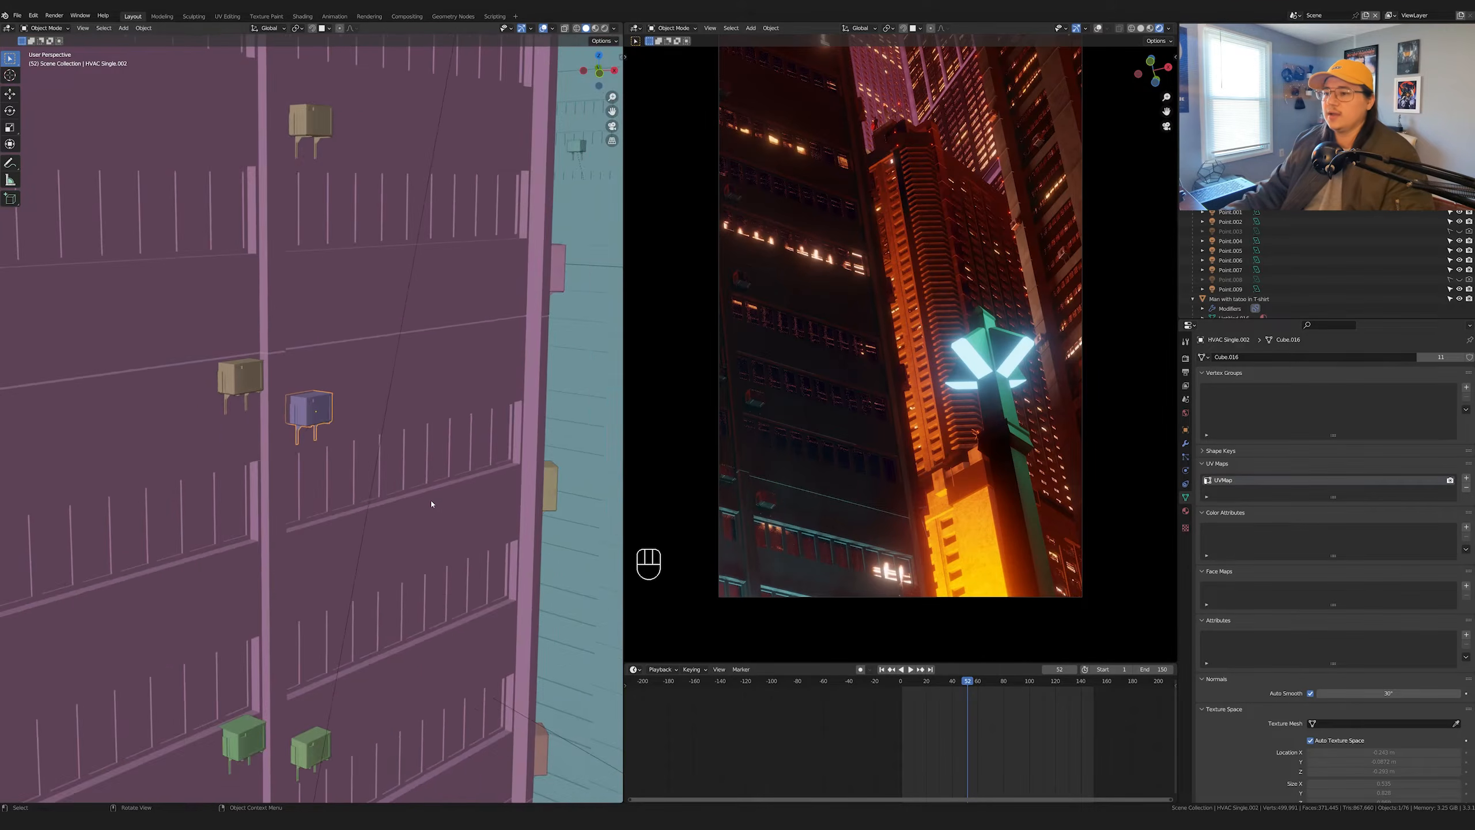
scroll(432, 505, "down", 6)
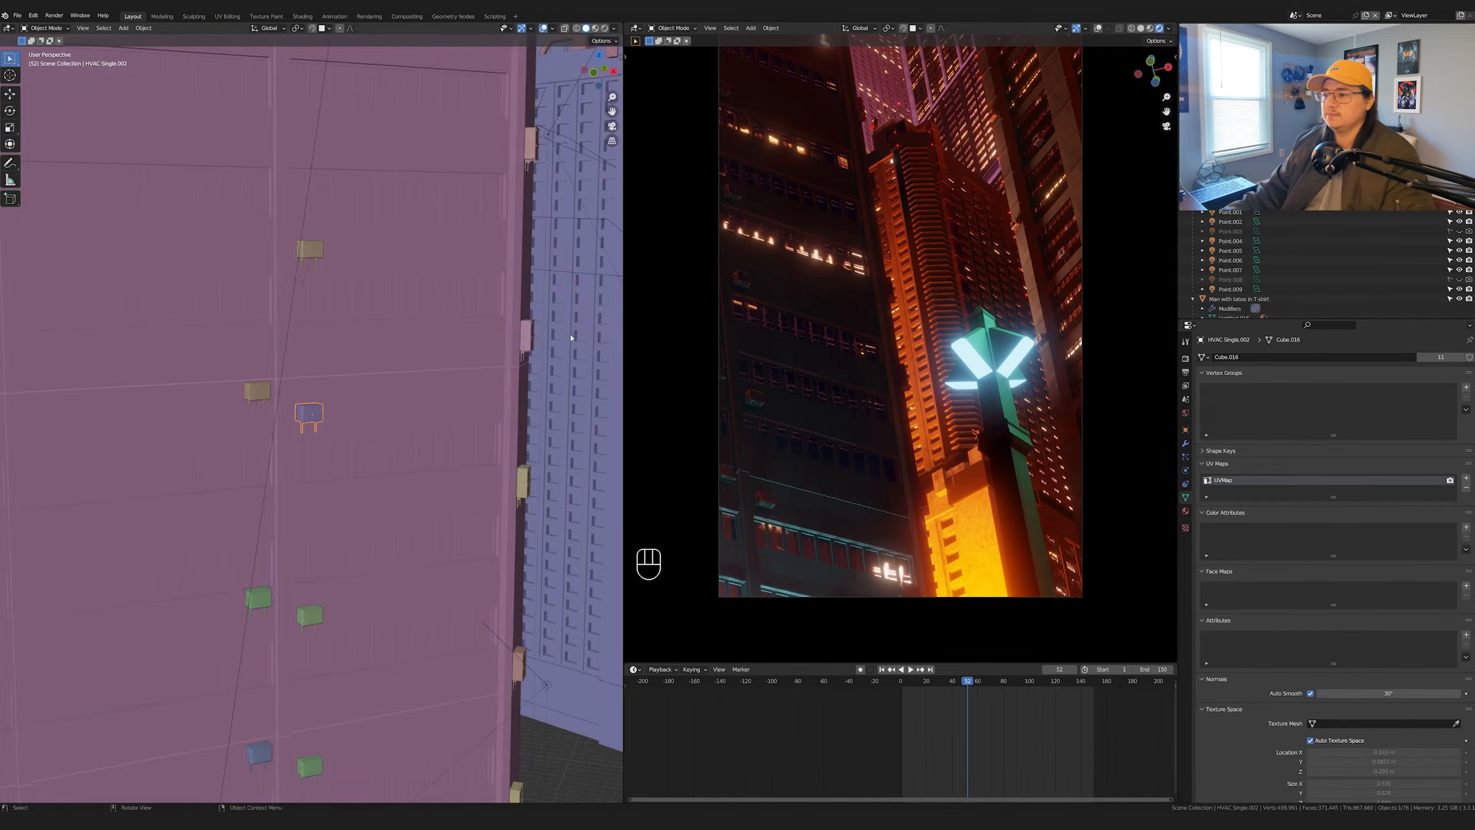
middle_click_drag(572, 337, 420, 550)
middle_click_drag(458, 628, 447, 680)
mouse_move(491, 572)
middle_mouse_down()
mouse_move(476, 572)
mouse_move(489, 571)
middle_mouse_up()
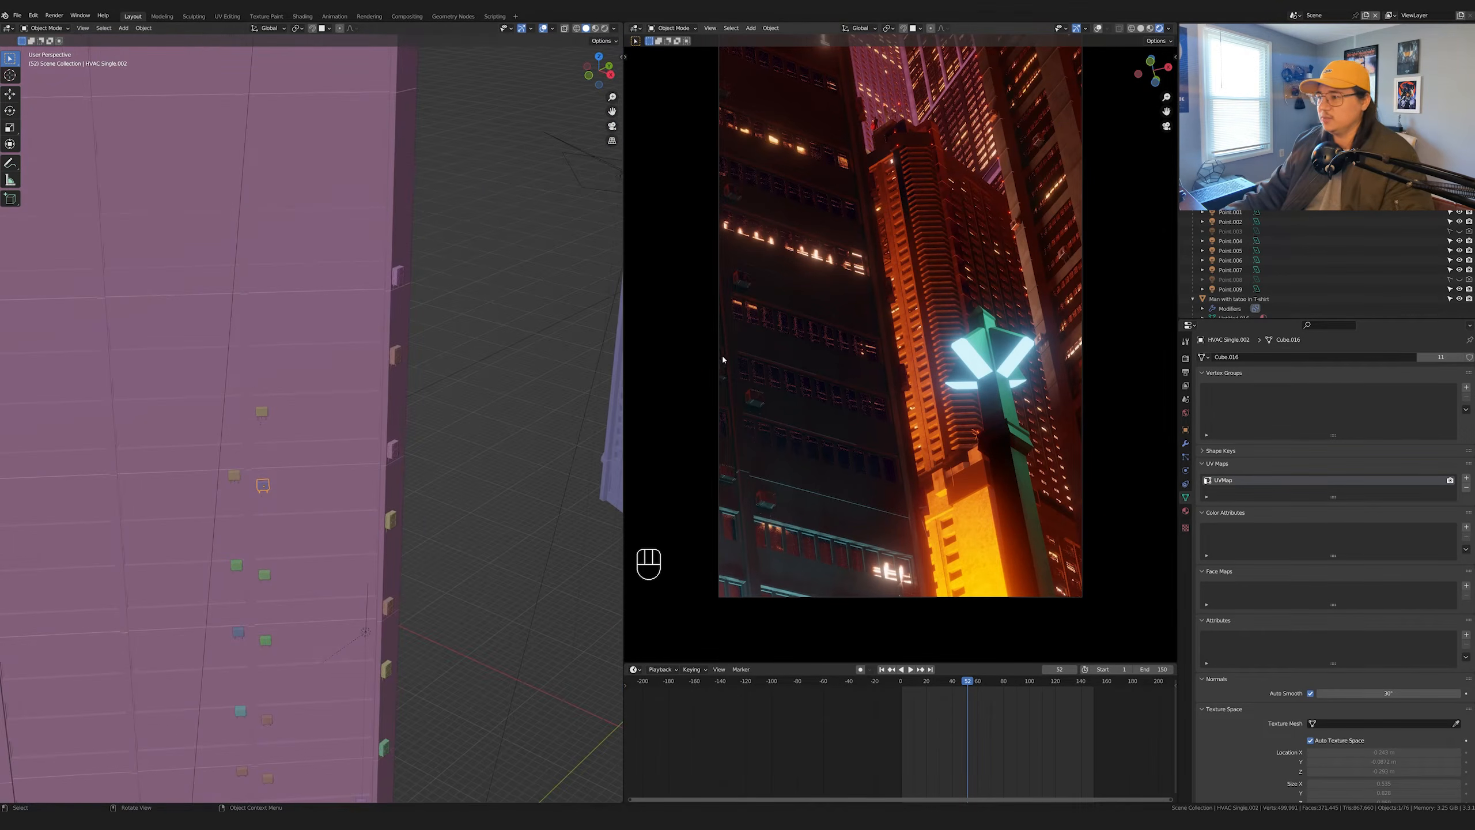
- Select the long exterior vent running down the blue tower's corner, frame it and examine the tower's ledge up close
scroll(789, 365, "up", 4)
middle_click_drag(852, 76, 1007, 329, "shift")
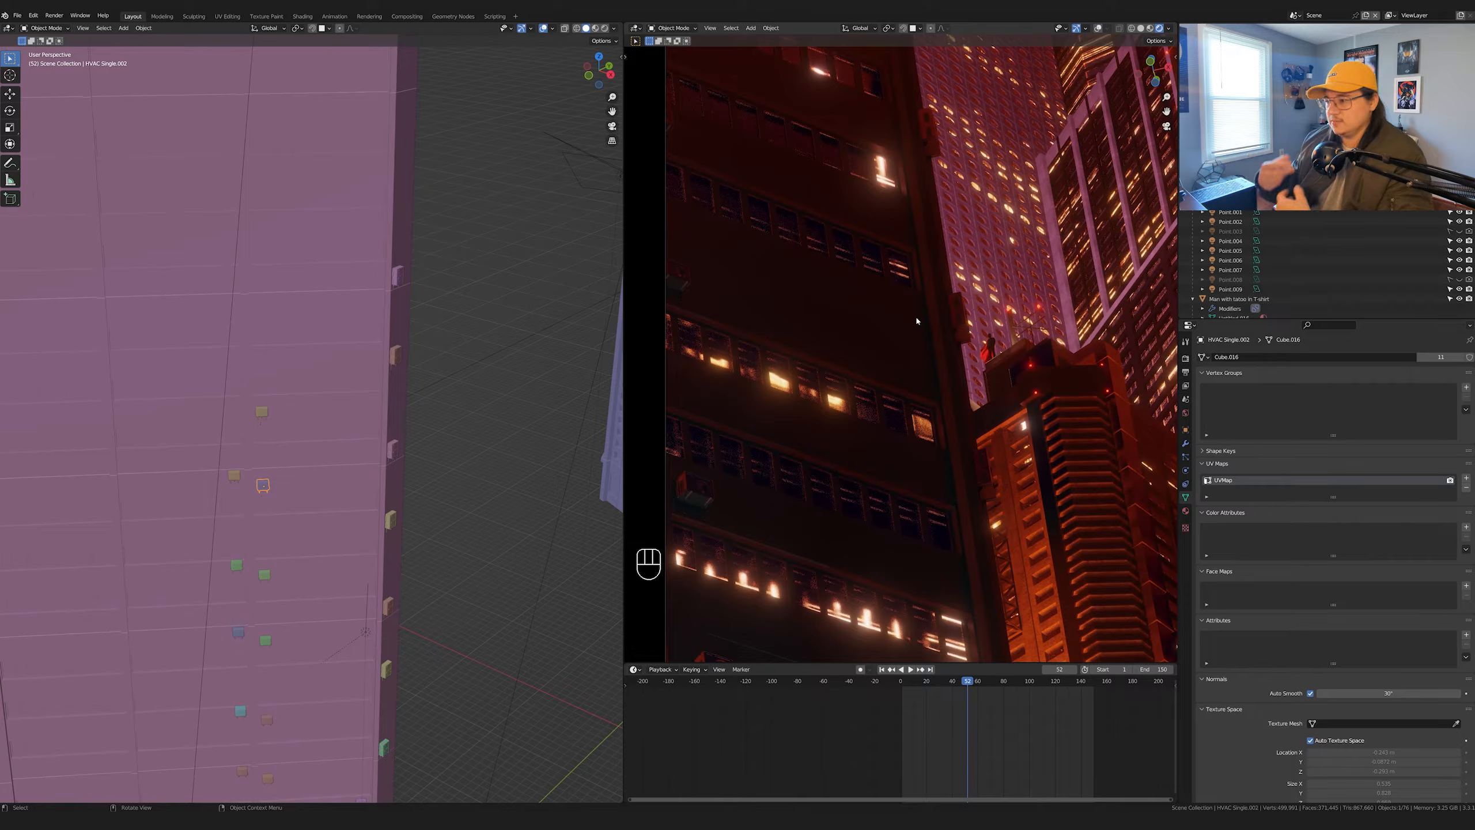
left_click(1133, 465)
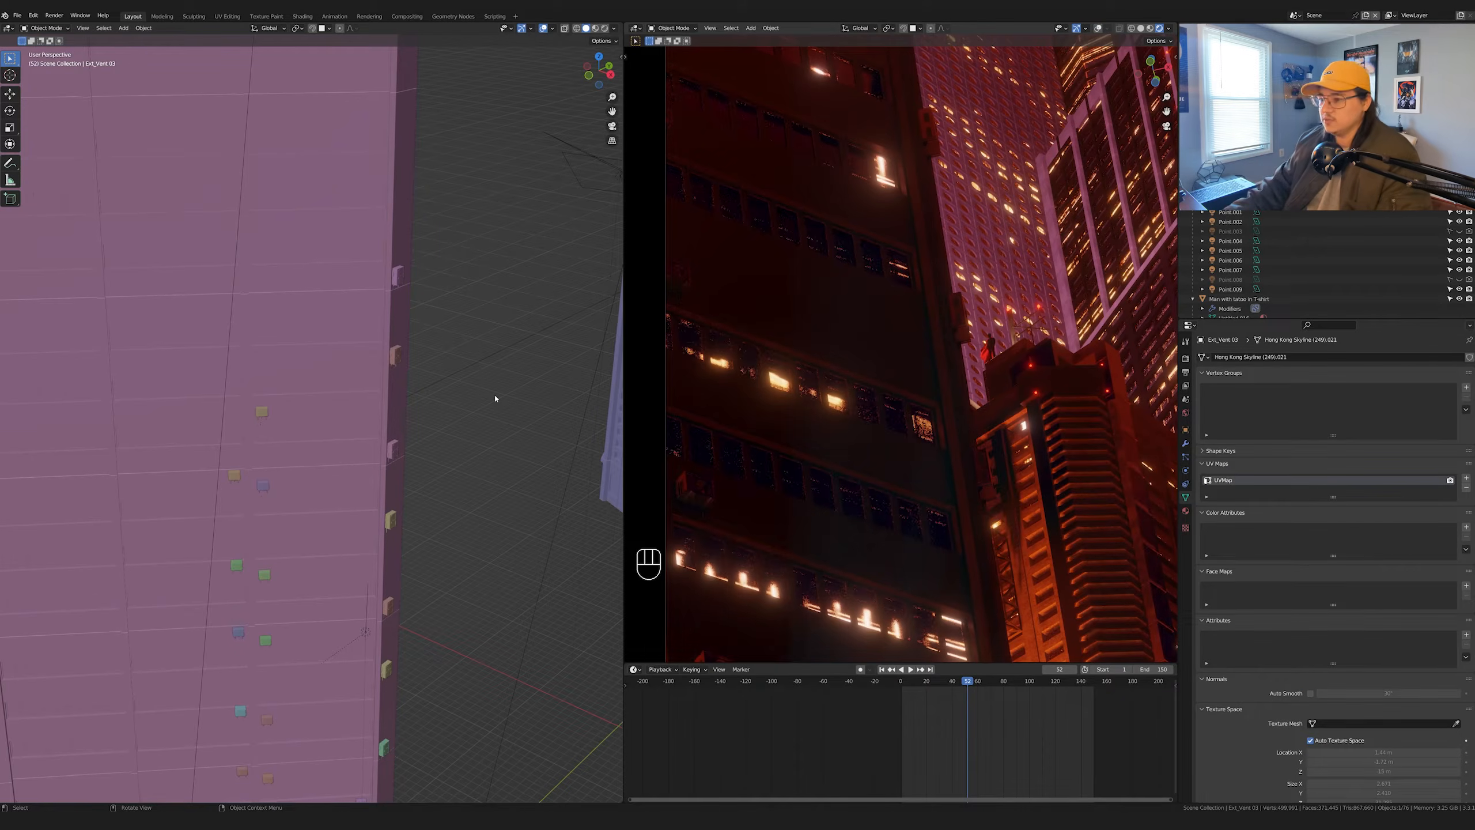
key("KP_Decimal")
middle_click_drag(501, 434, 372, 441)
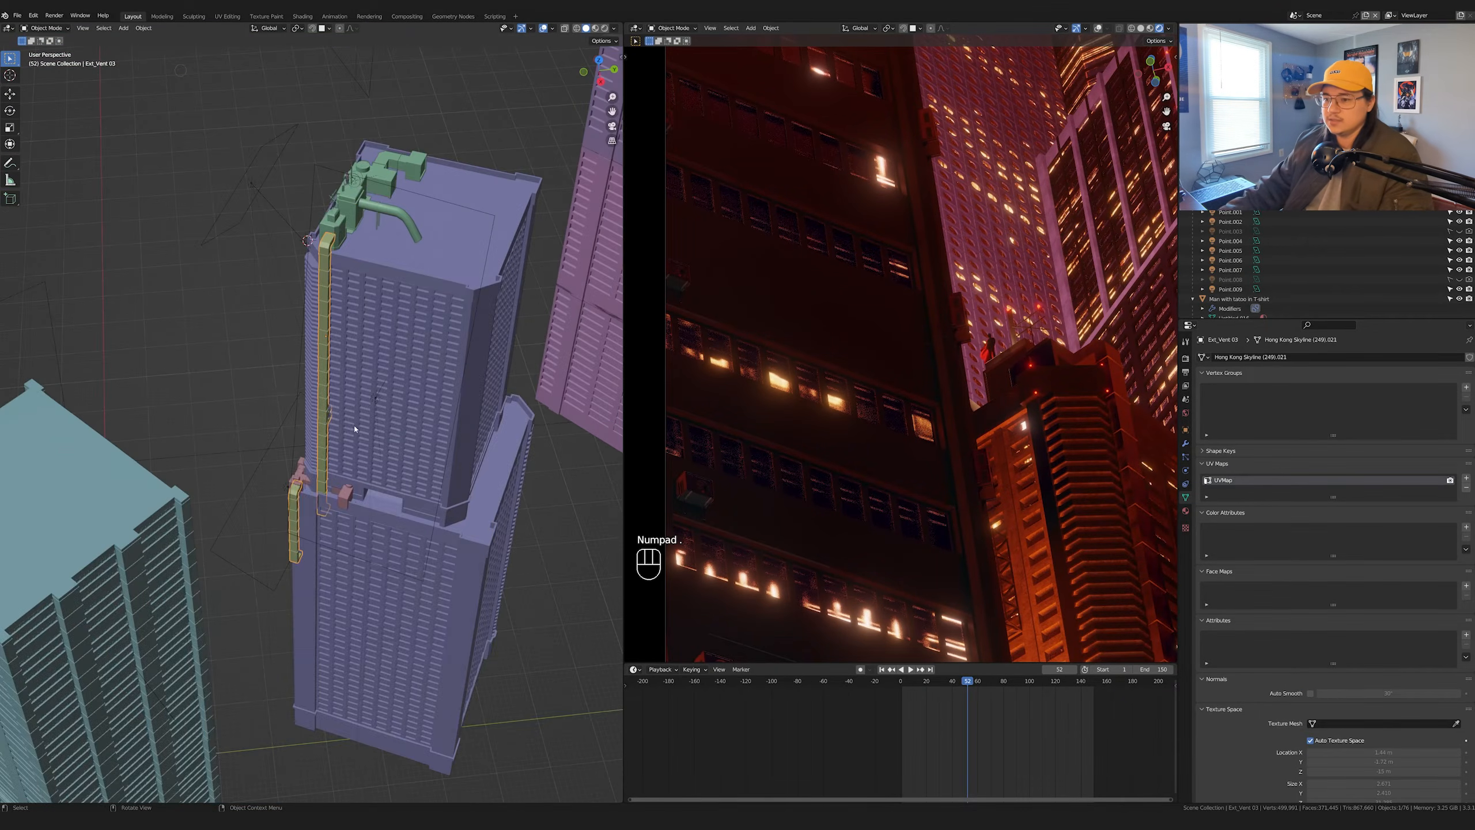
scroll(363, 465, "up", 6)
middle_click_drag(362, 494, 546, 232)
middle_click_drag(70, 430, 395, 548, "shift")
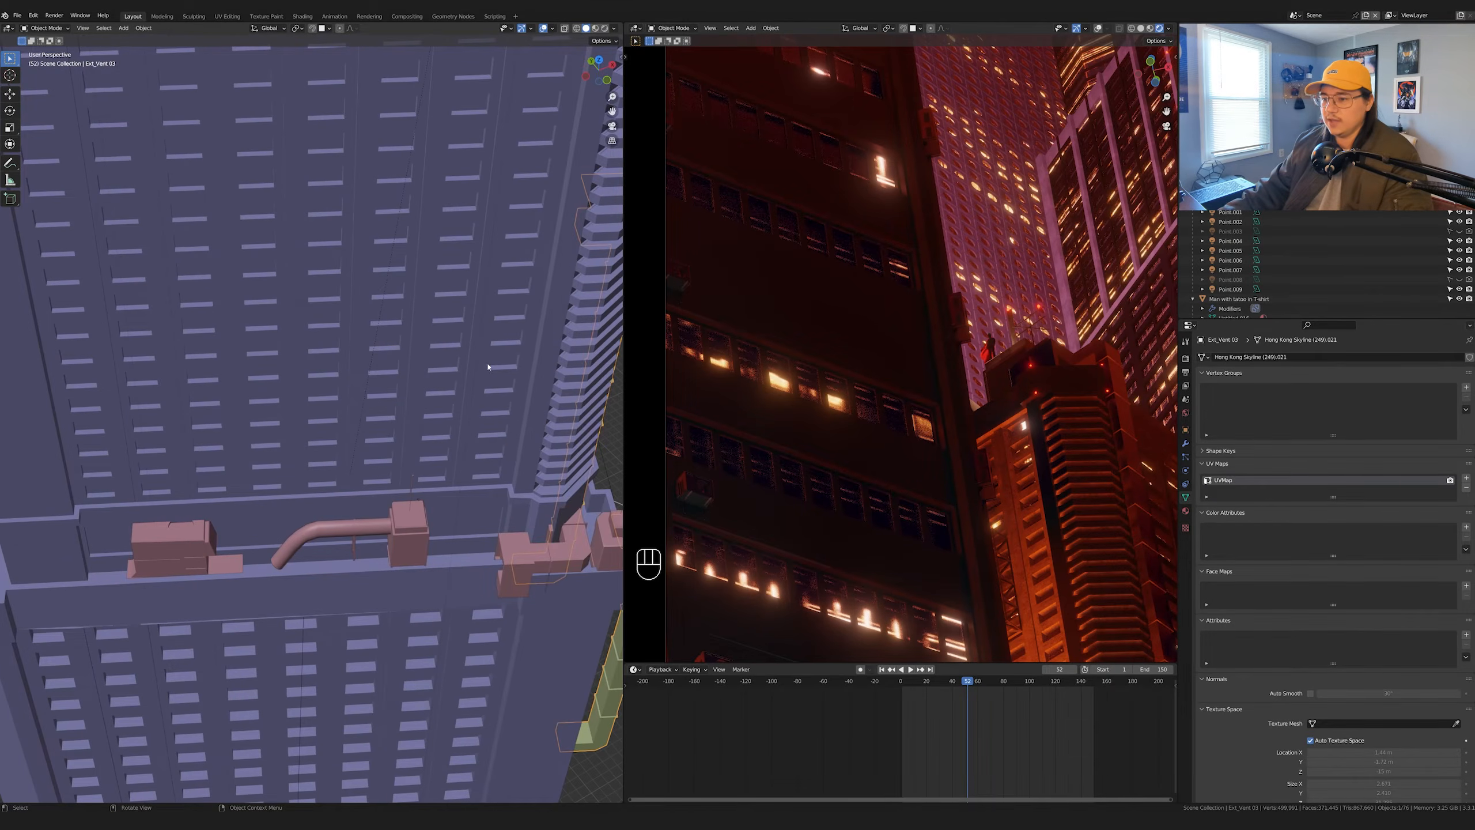
- Select the rooftop vents on the blue tower's ledge and examine how they line up along the setback
left_click(416, 523)
scroll(461, 448, "down", 5)
middle_click_drag(285, 58, 320, 379, "shift")
middle_click_drag(440, 616, 420, 448, "shift")
middle_click_drag(445, 544, 419, 464)
scroll(425, 489, "down", 12)
middle_click_drag(1066, 480, 863, 509)
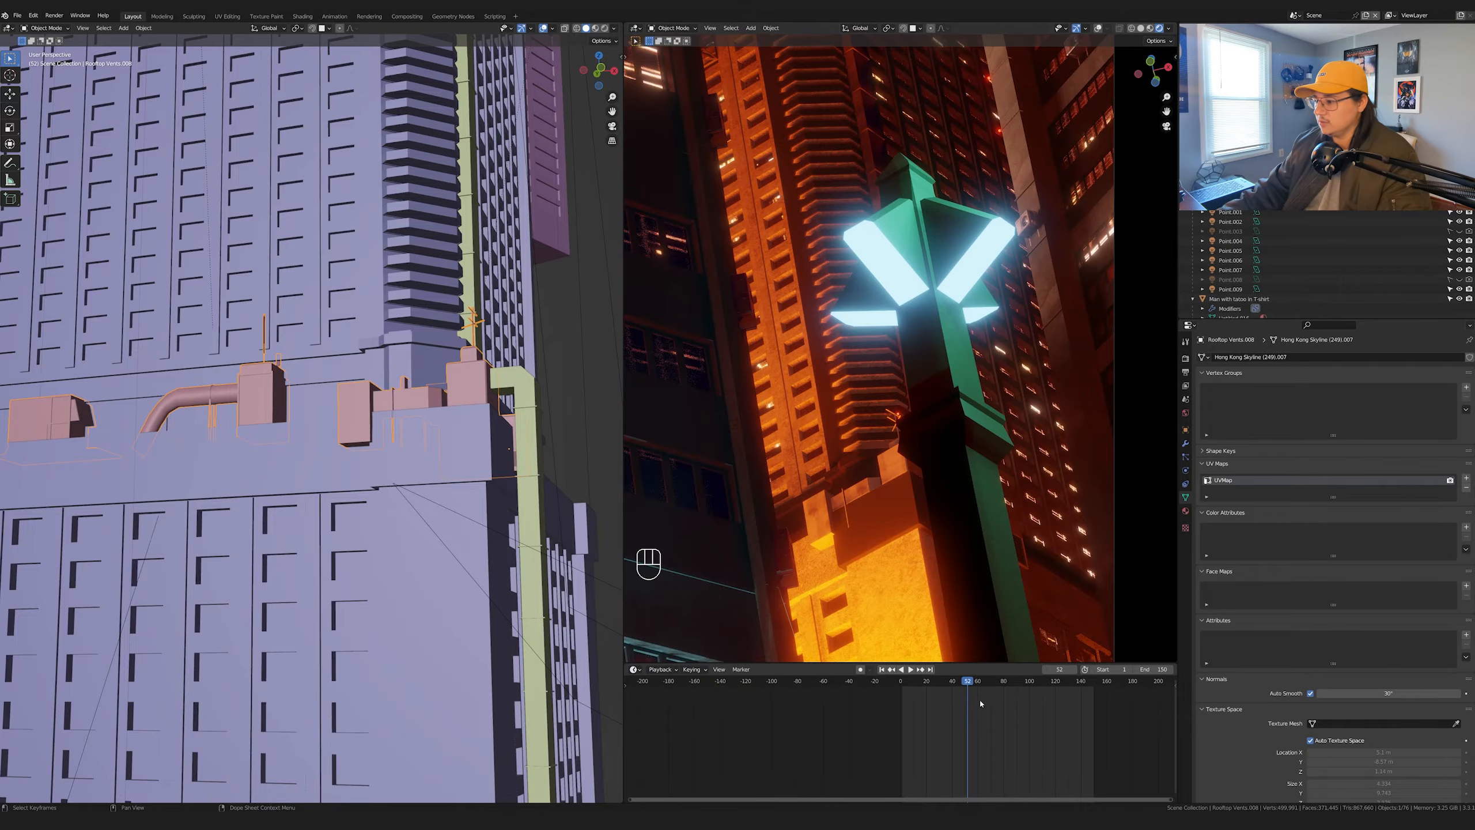
- Go to frame 82 and compare the ledge vents and corner pipe in the rendered shot with the model
left_click_drag(970, 683, 1006, 682)
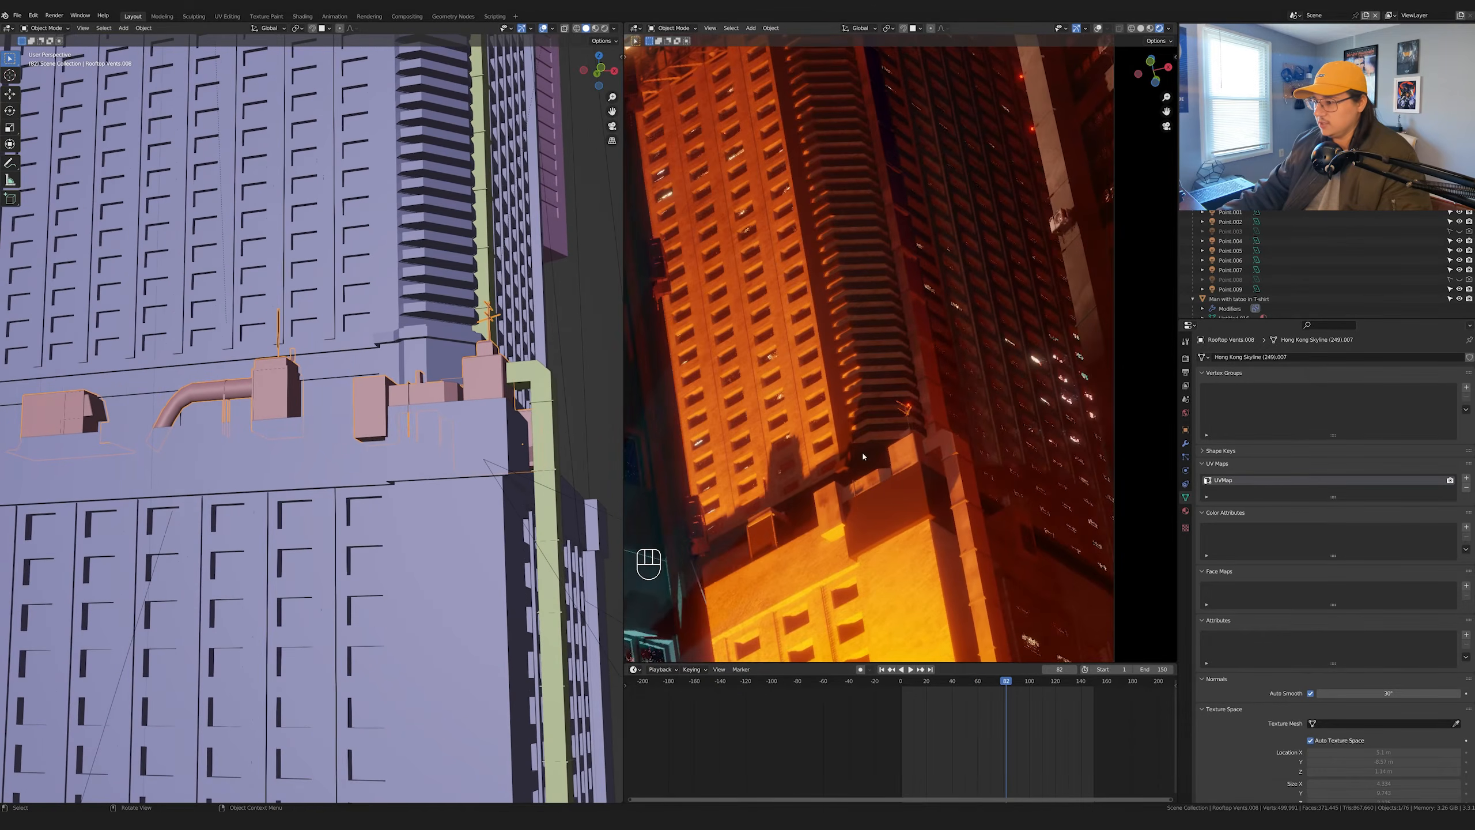
middle_click_drag(883, 468, 901, 393)
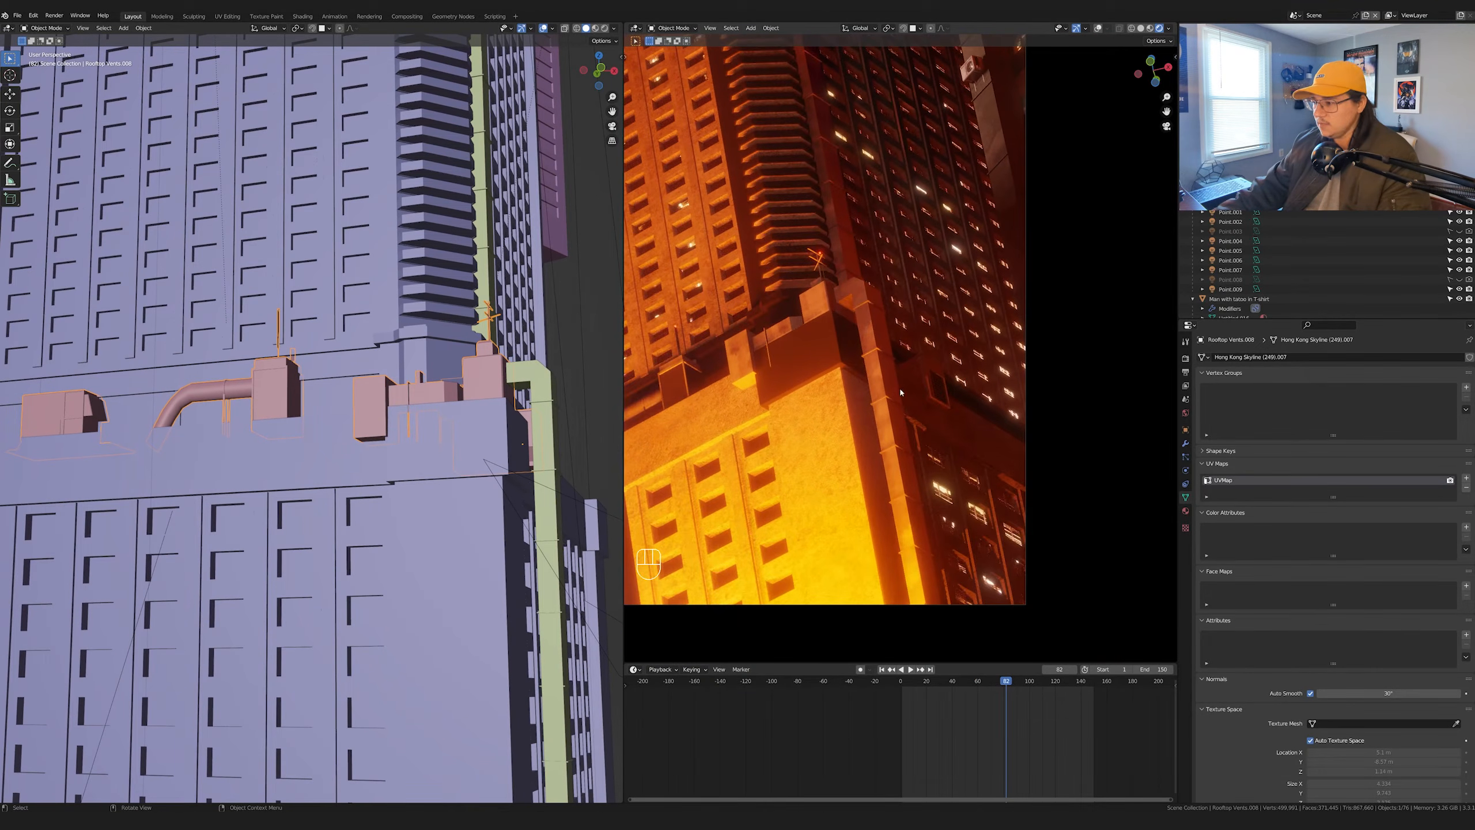
middle_click_drag(352, 419, 488, 448)
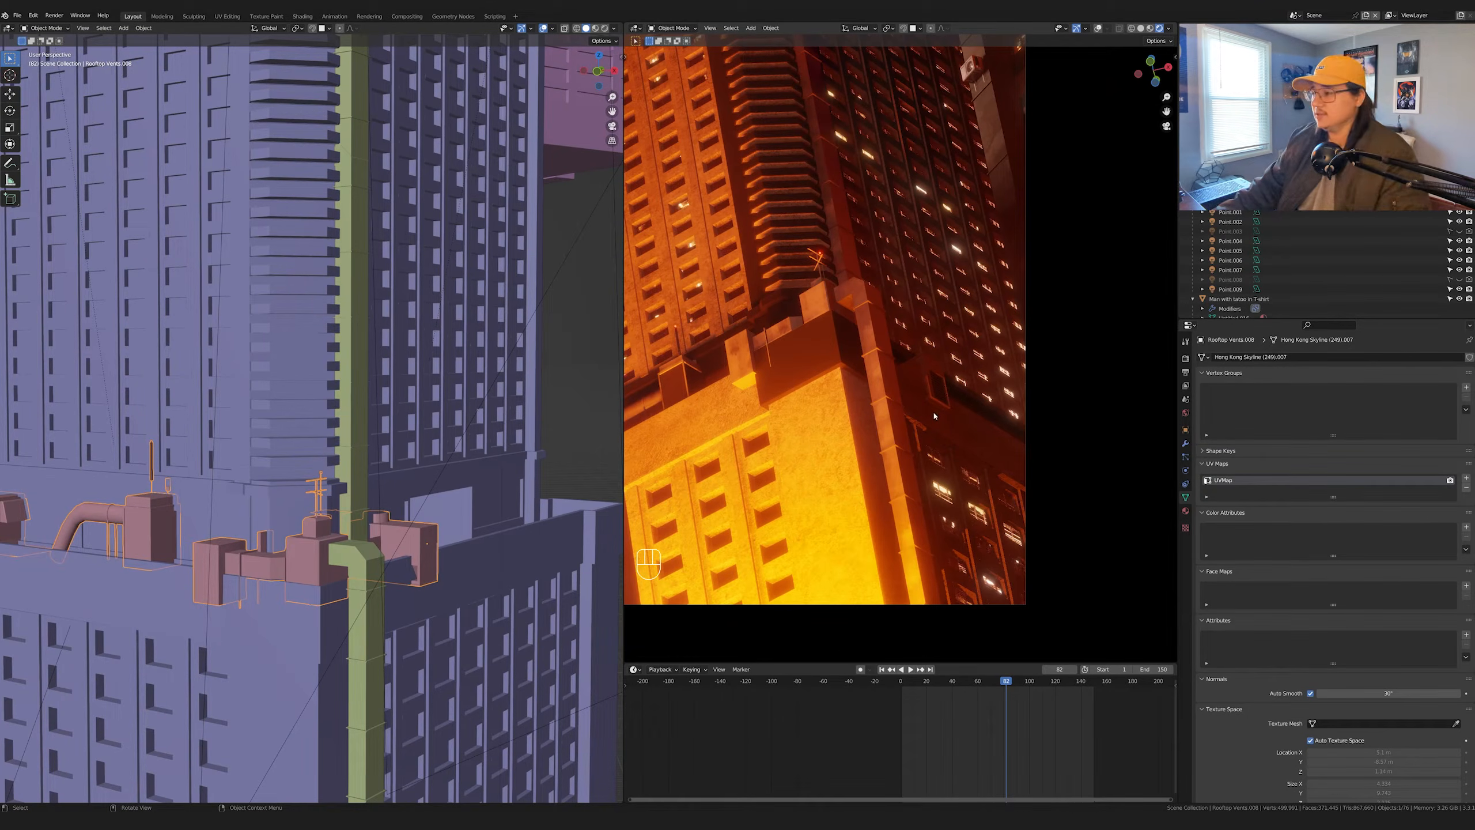
scroll(934, 416, "down", 1)
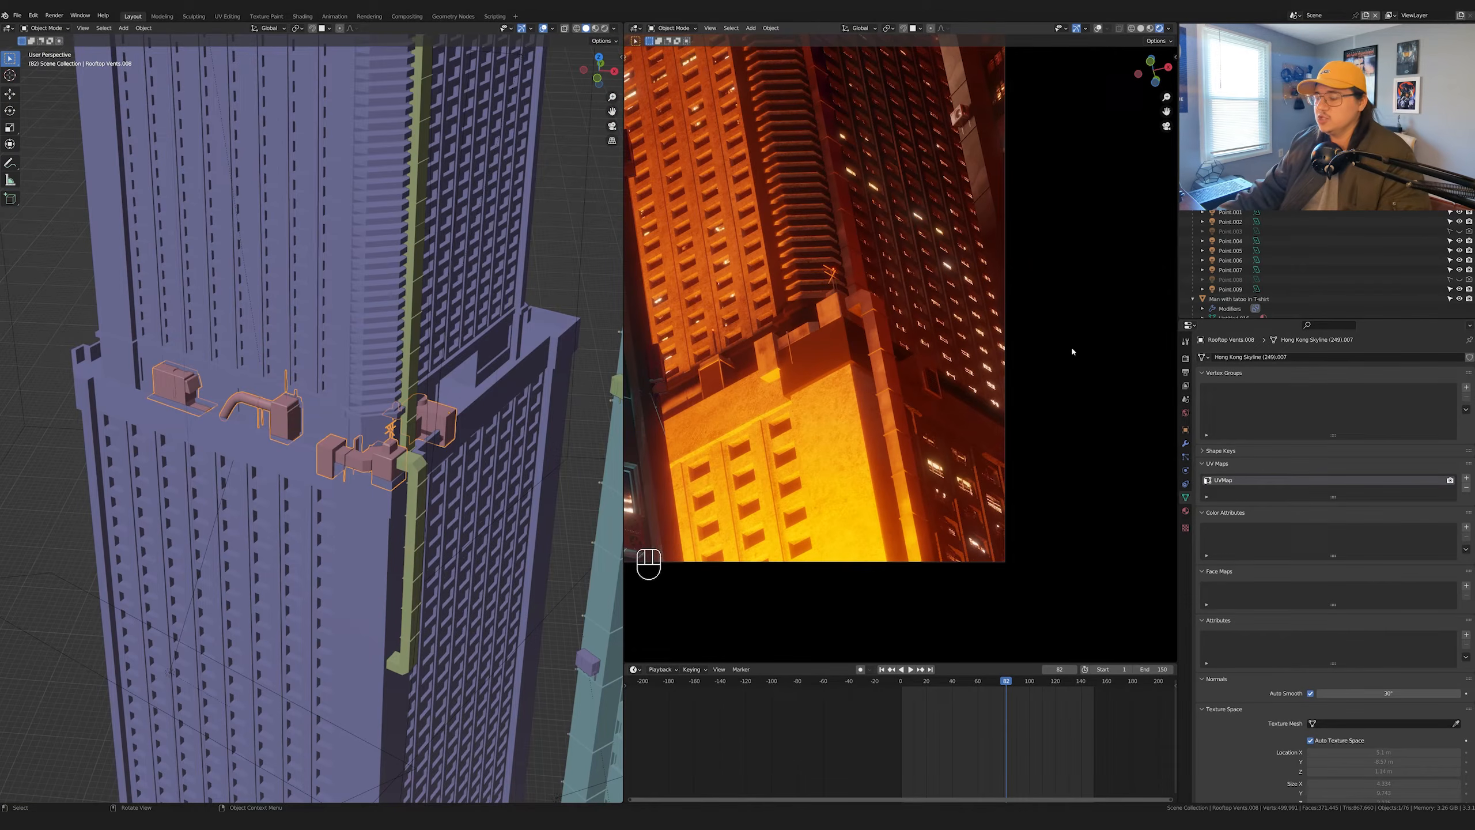
scroll(1073, 351, "down", 5)
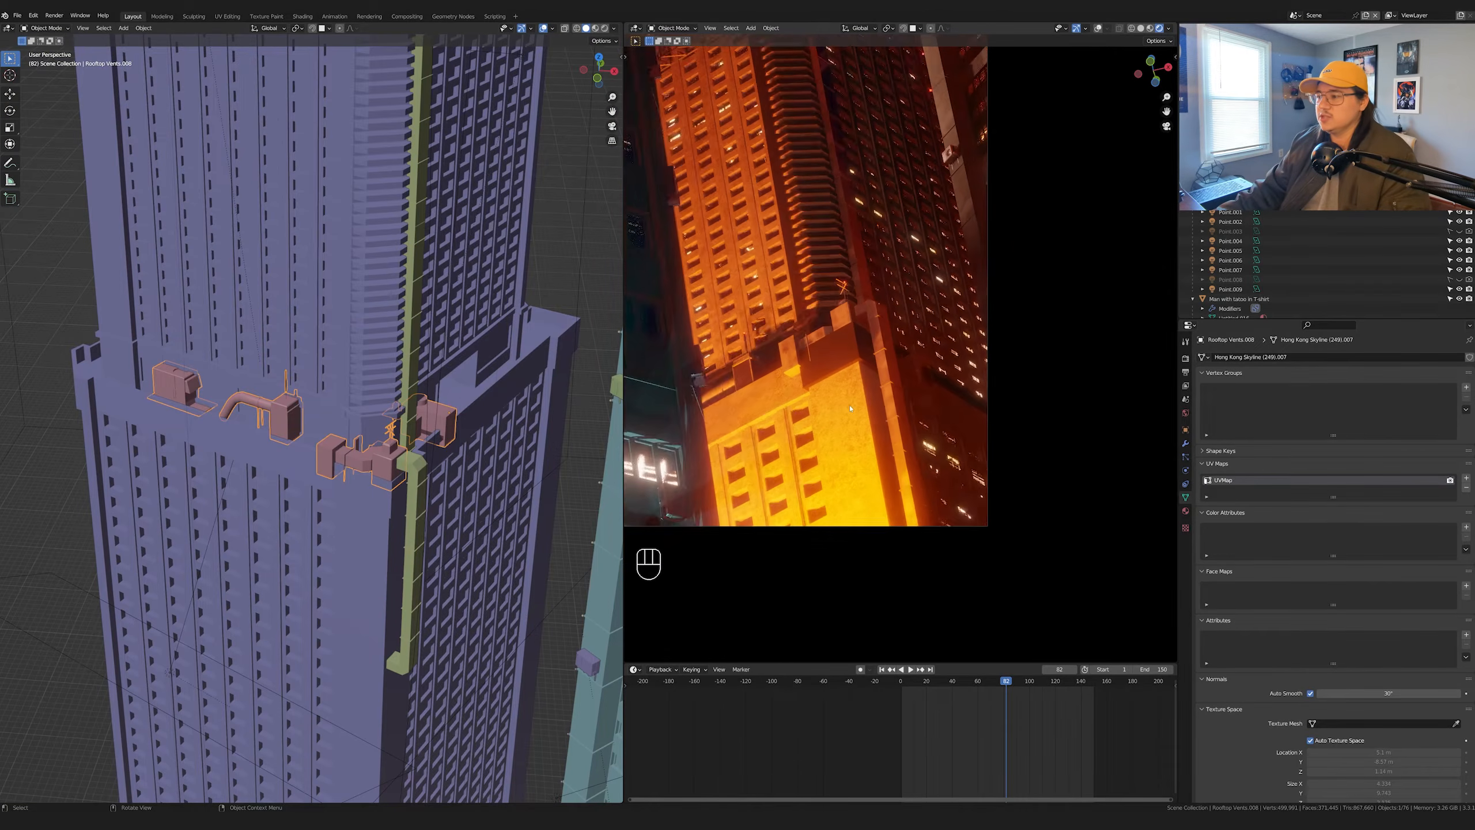
middle_click_drag(879, 164, 873, 240, "shift")
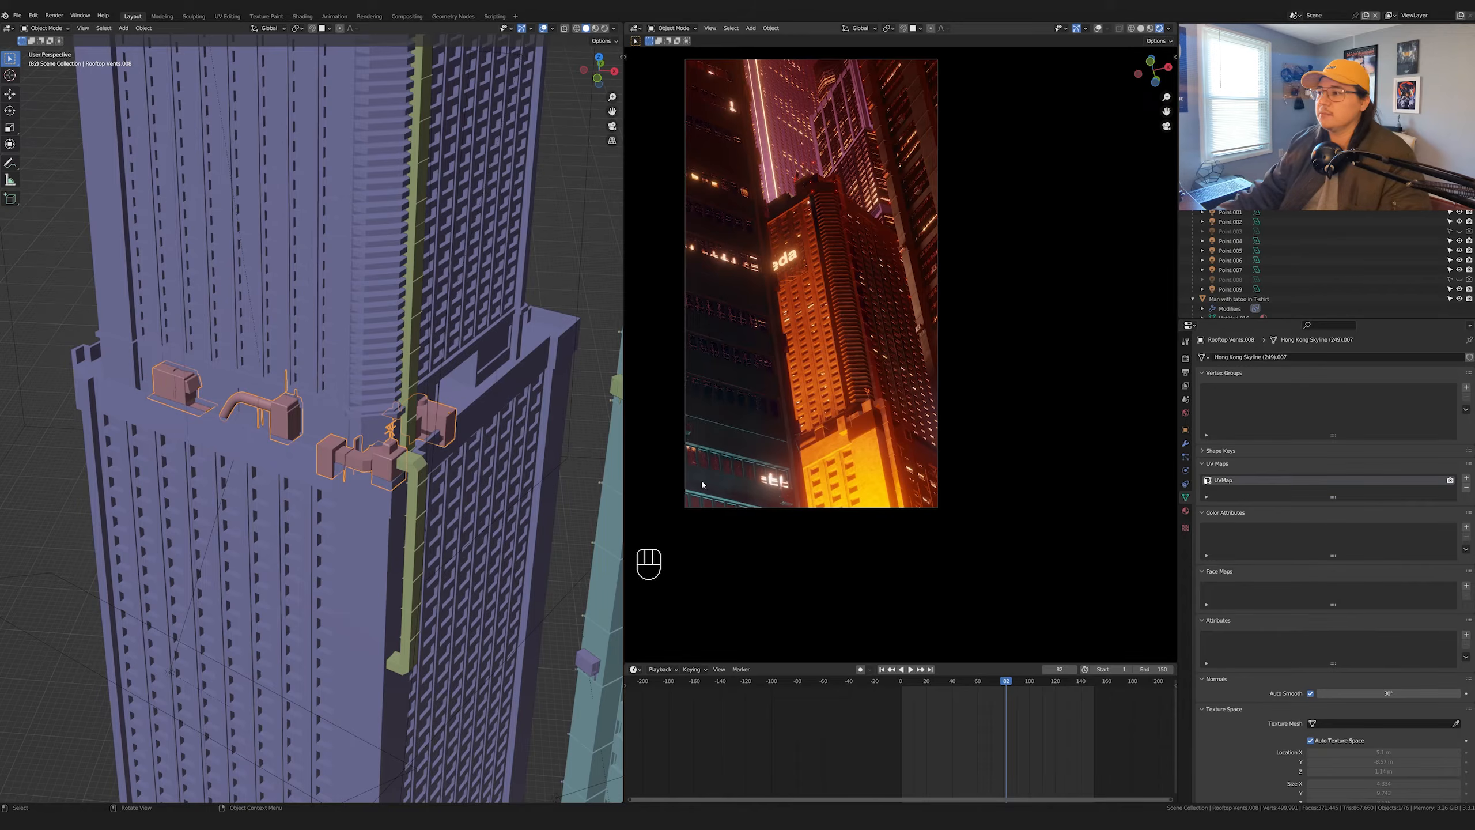
- Select the orange shadow-maker area light beside the teal tower and examine the rendered facades near it
middle_click_drag(510, 462, 329, 481, "shift")
scroll(330, 481, "down", 2)
left_click(296, 550)
middle_click_drag(296, 549, 314, 523)
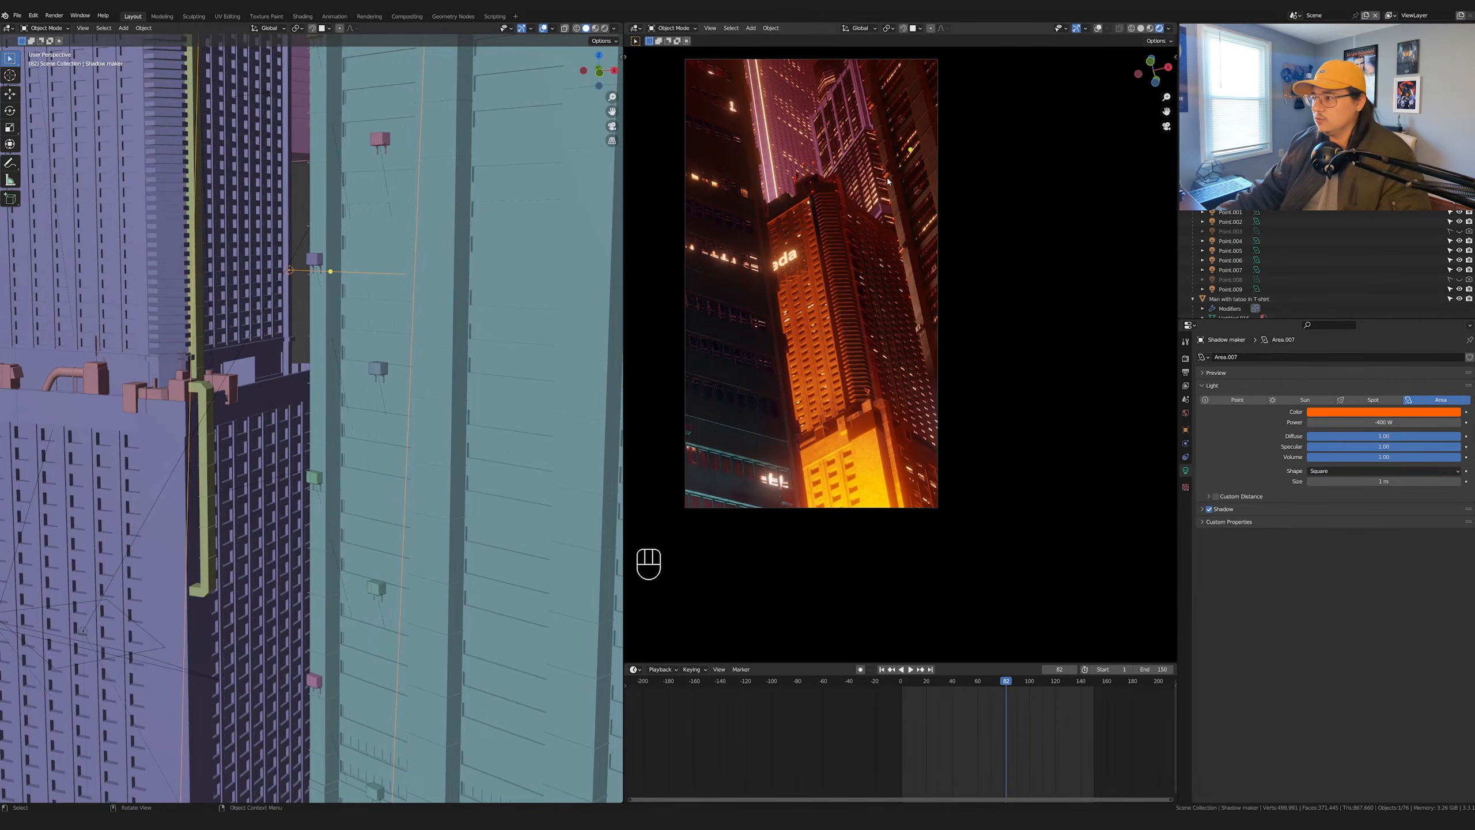
scroll(888, 182, "up", 4)
middle_click_drag(894, 116, 927, 391, "shift")
scroll(927, 390, "up", 3)
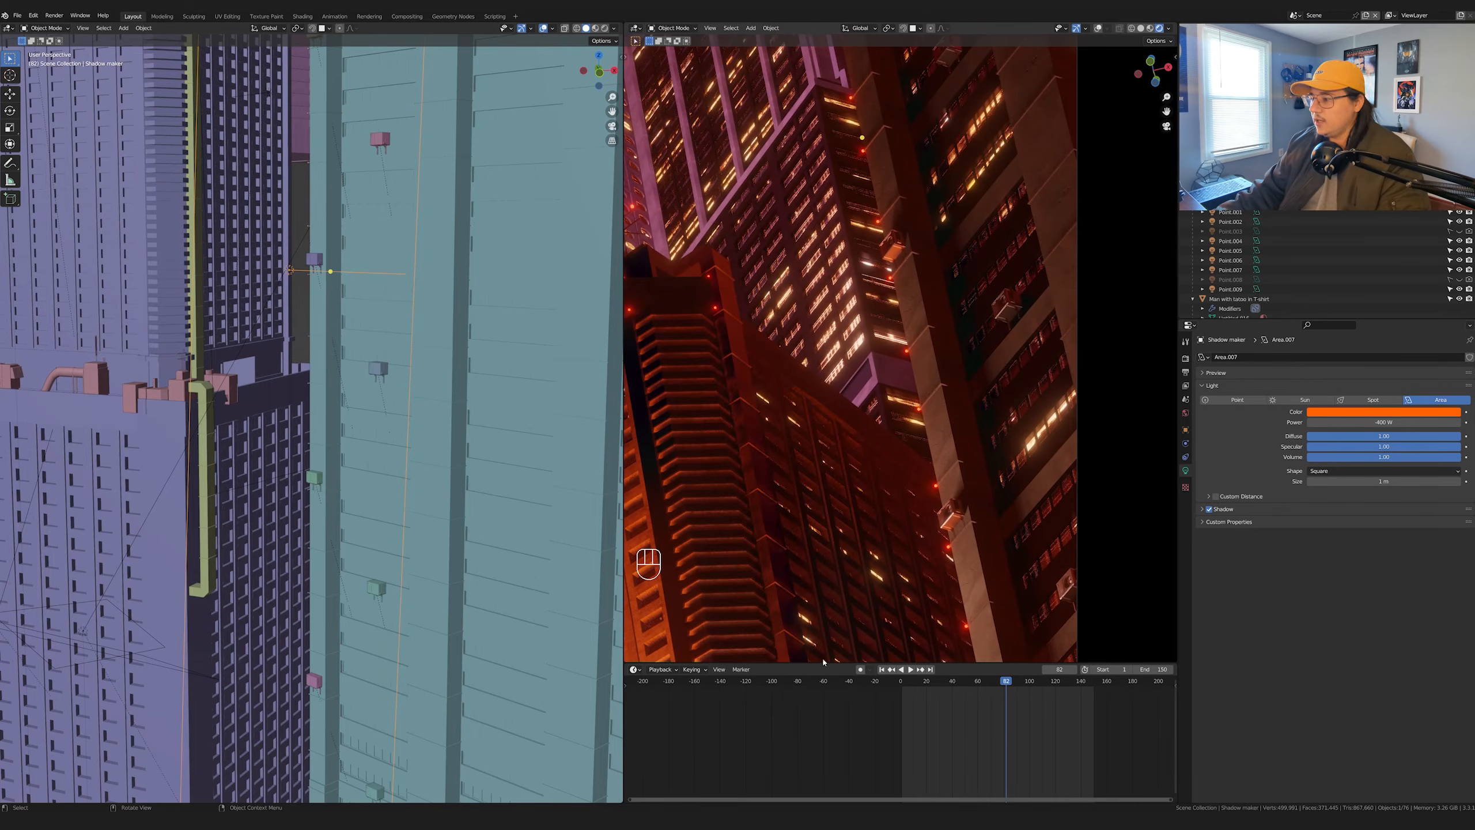
- Select an HVAC unit on the teal tower's edge, frame it and examine how the units are spread over the facade
left_click(307, 486)
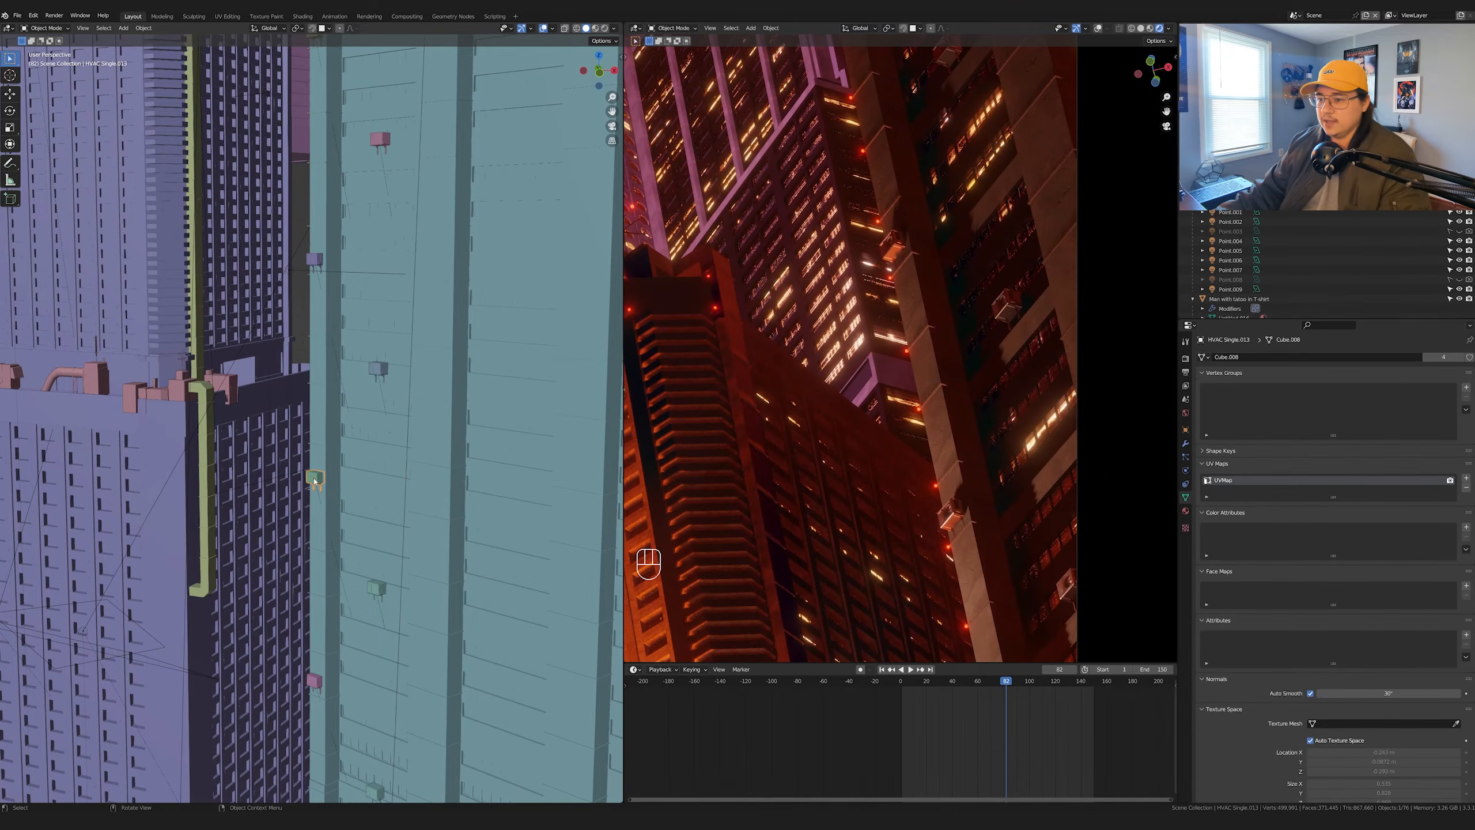
scroll(313, 478, "down", 3)
middle_click_drag(517, 538, 511, 518)
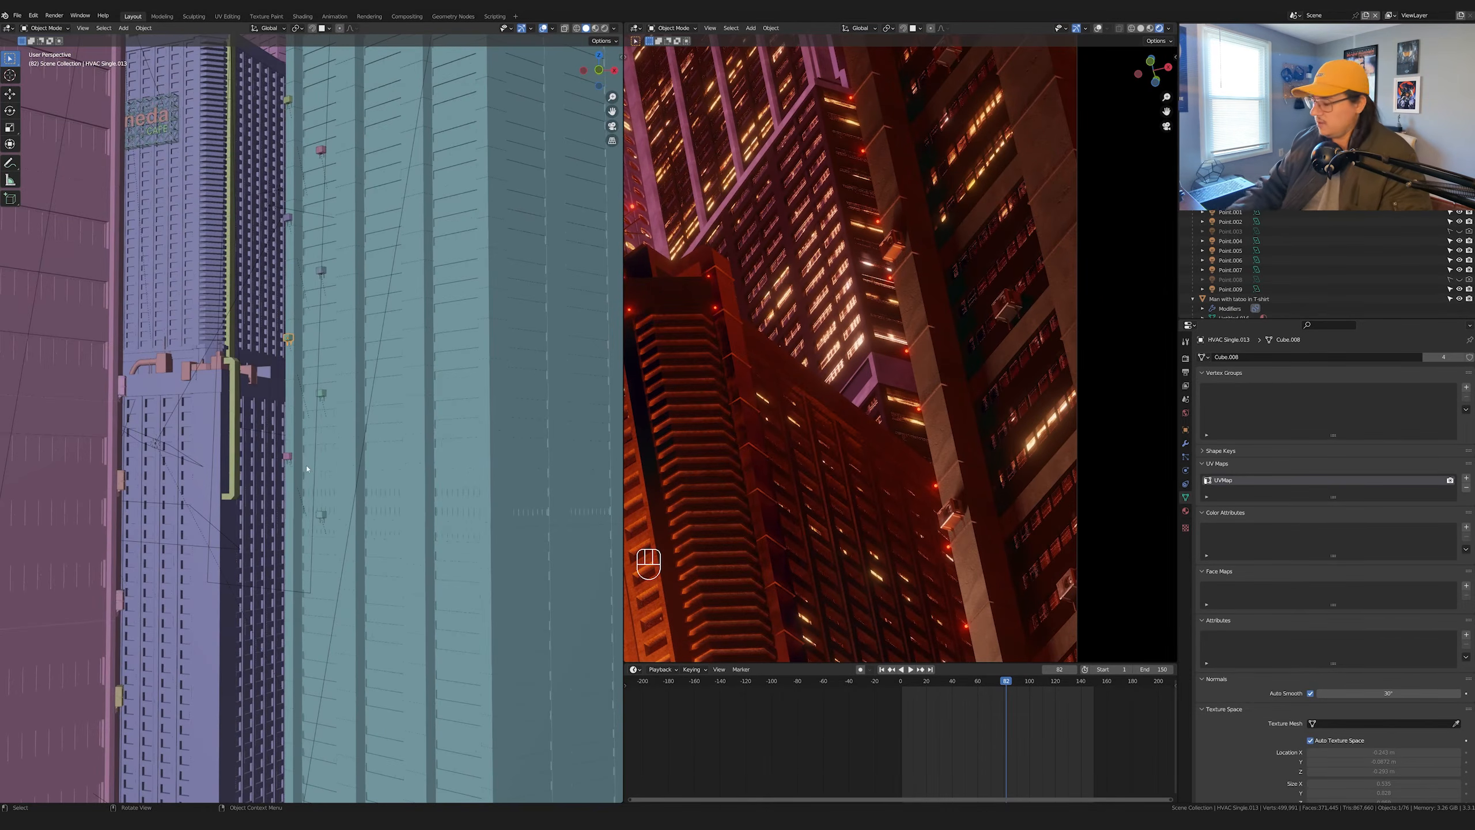
key("KP_Decimal")
scroll(331, 465, "down", 6)
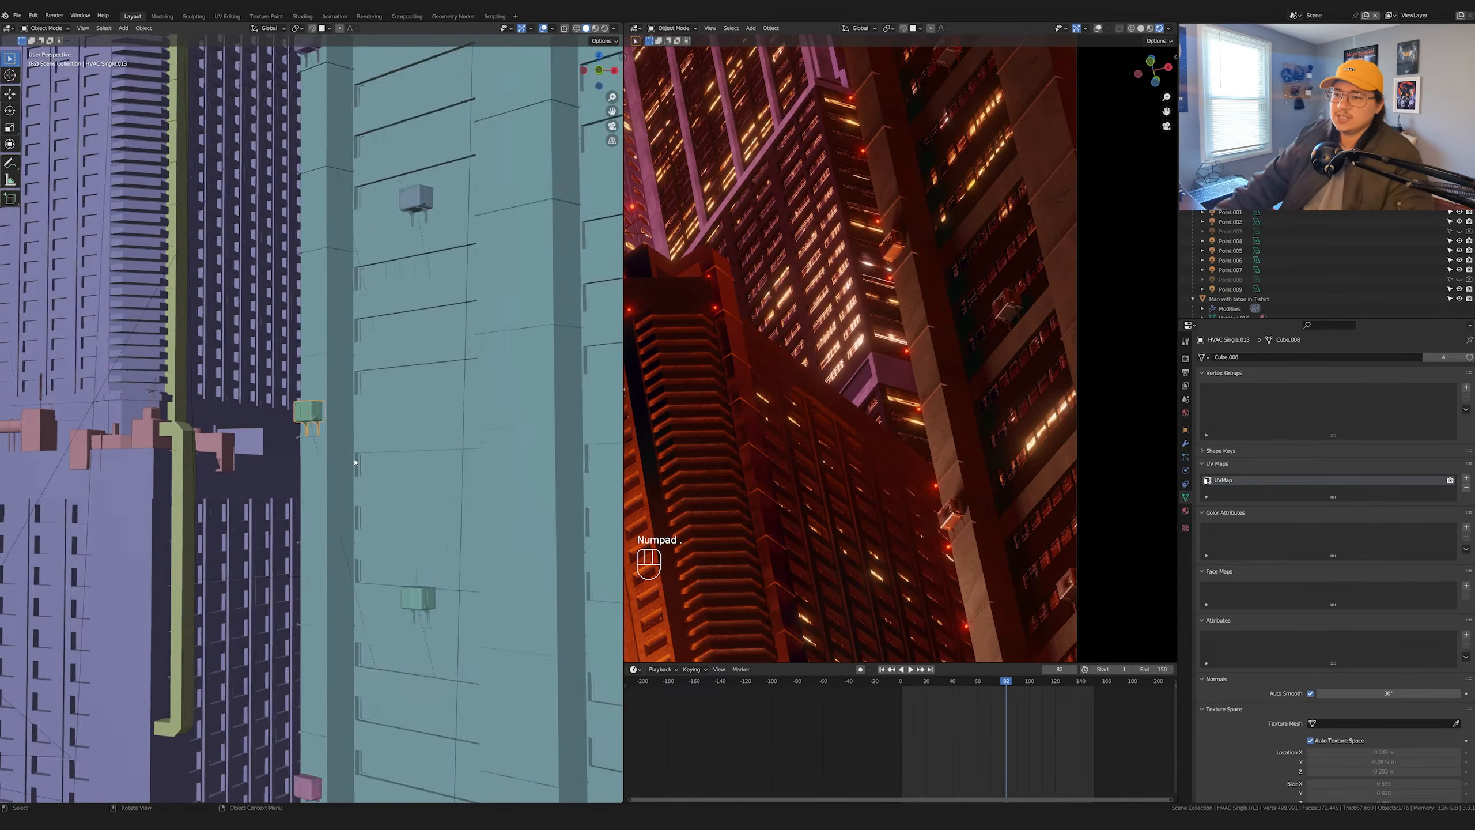
scroll(360, 461, "down", 2)
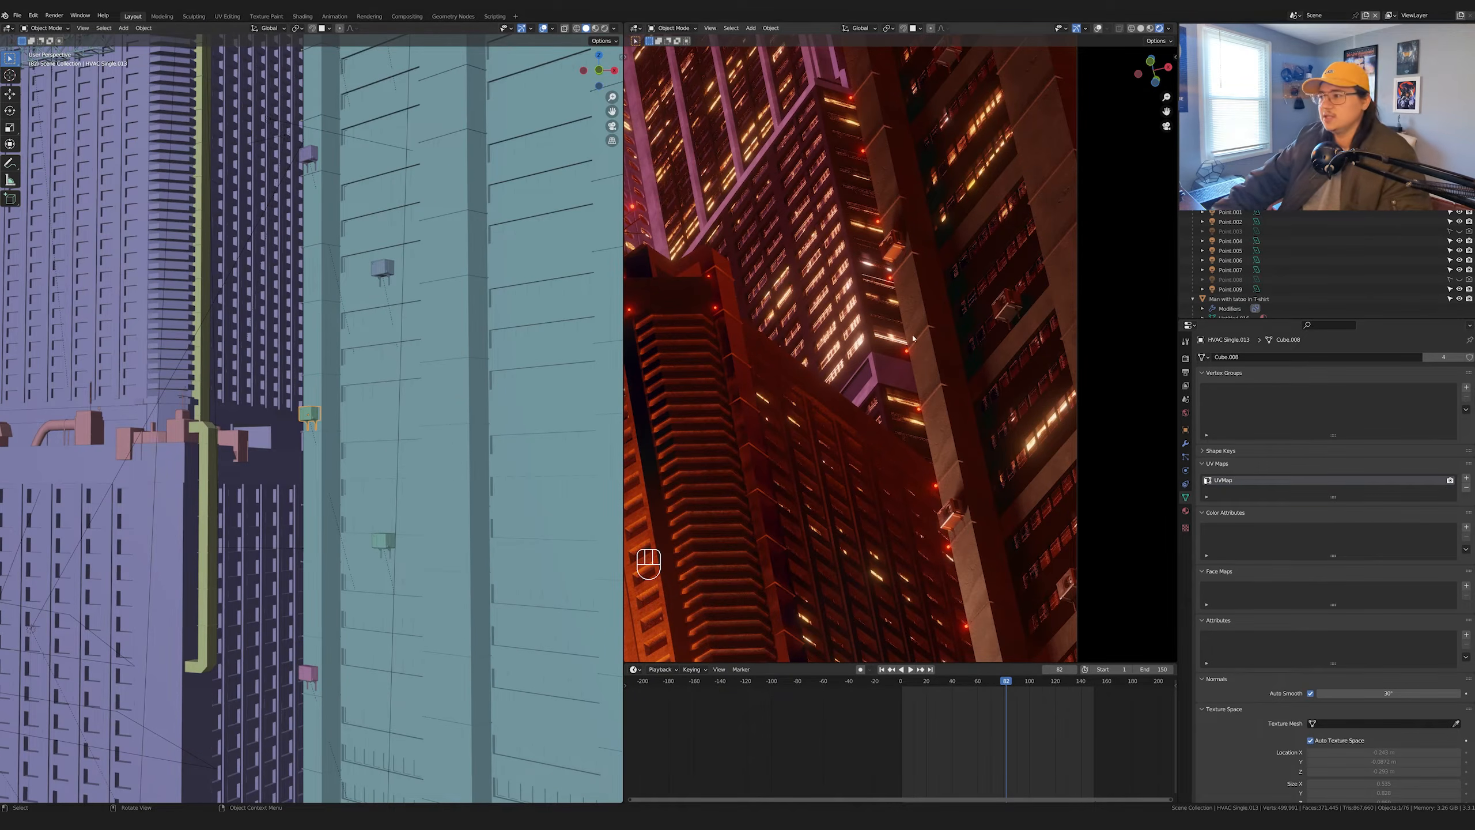
- Select the large 1000 W orange area light standing between the pink and teal towers
key("KP_0")
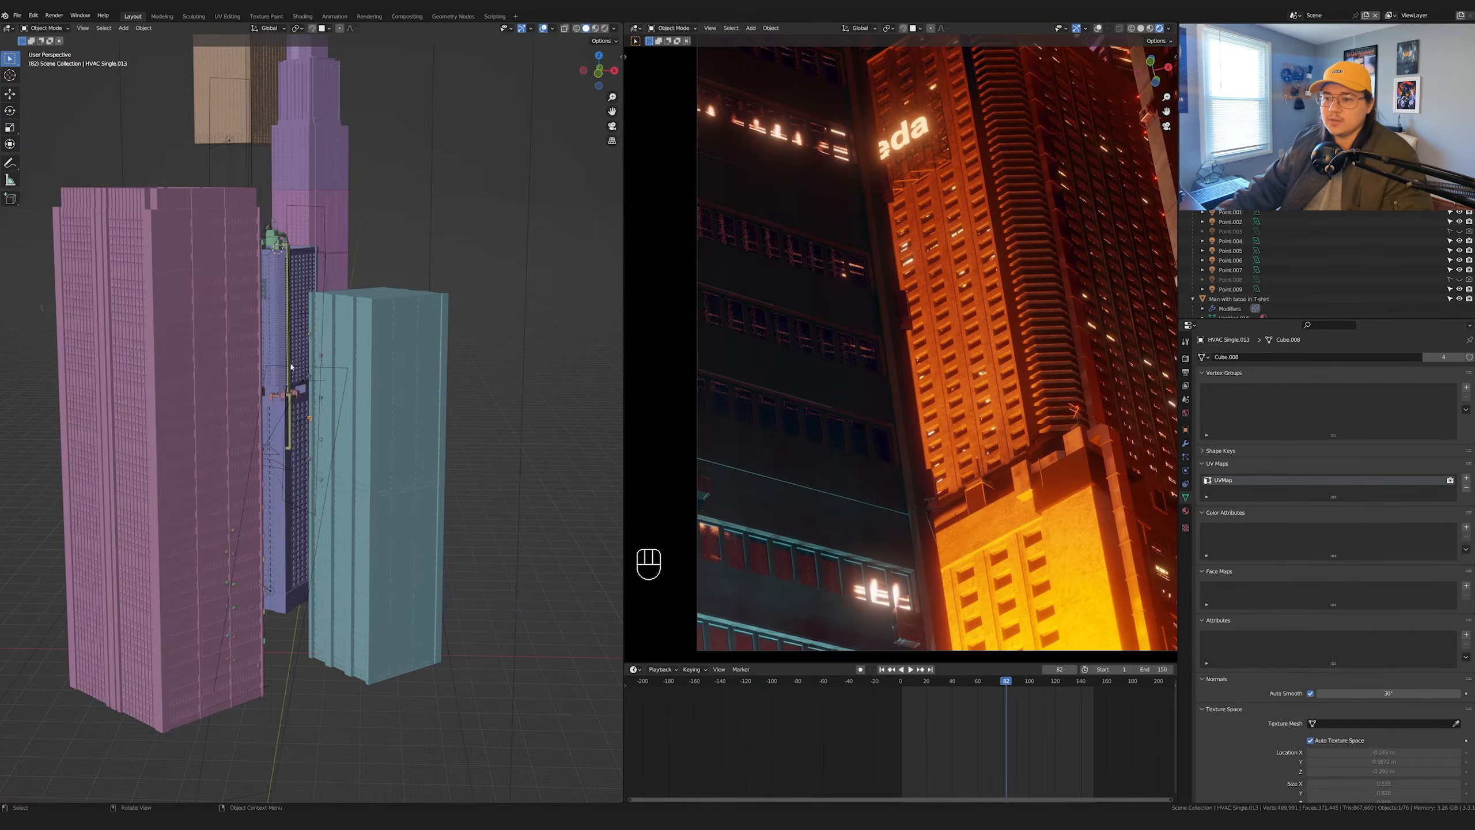
left_click(267, 375)
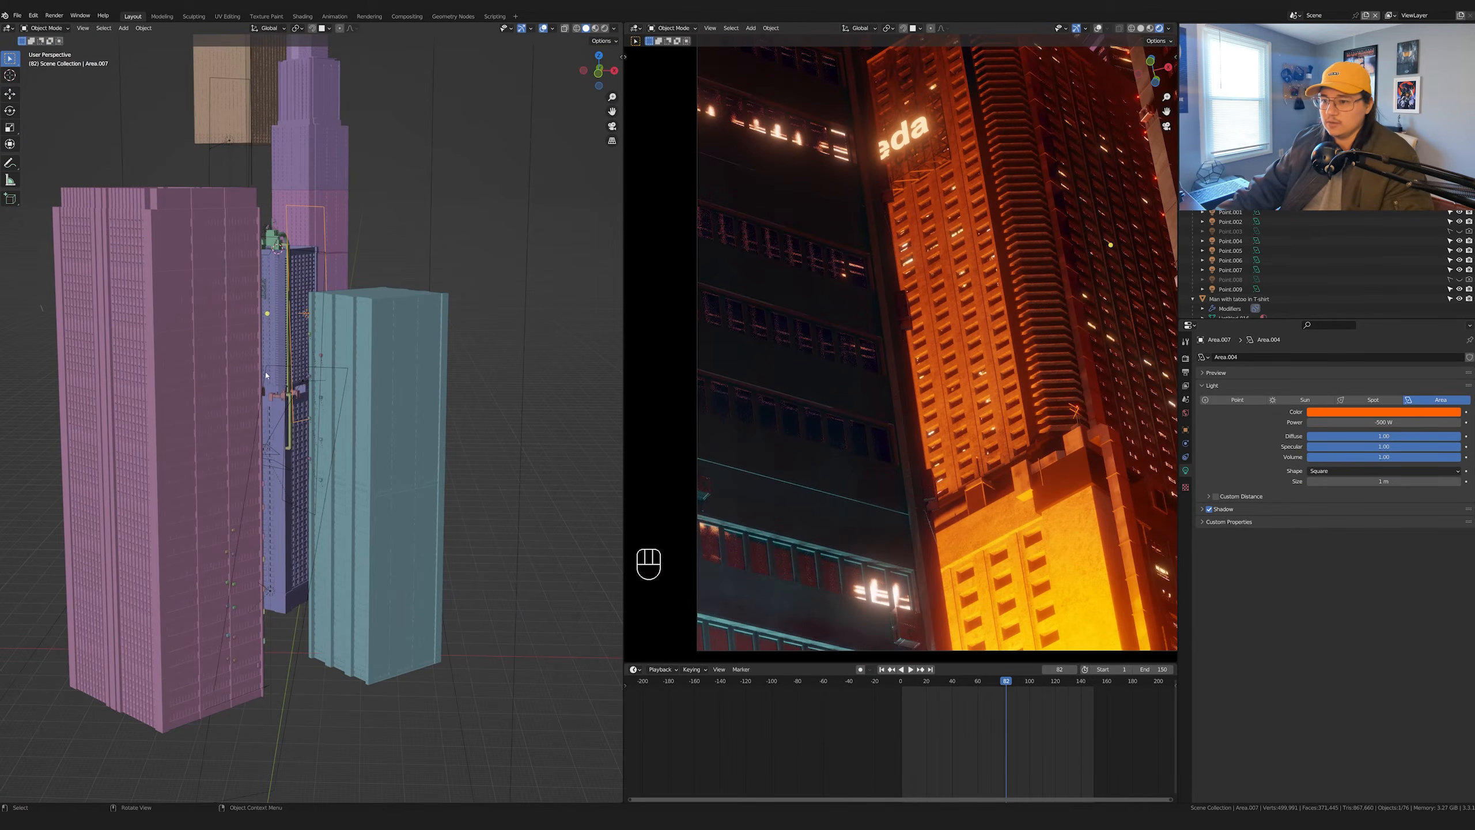
left_click(266, 375)
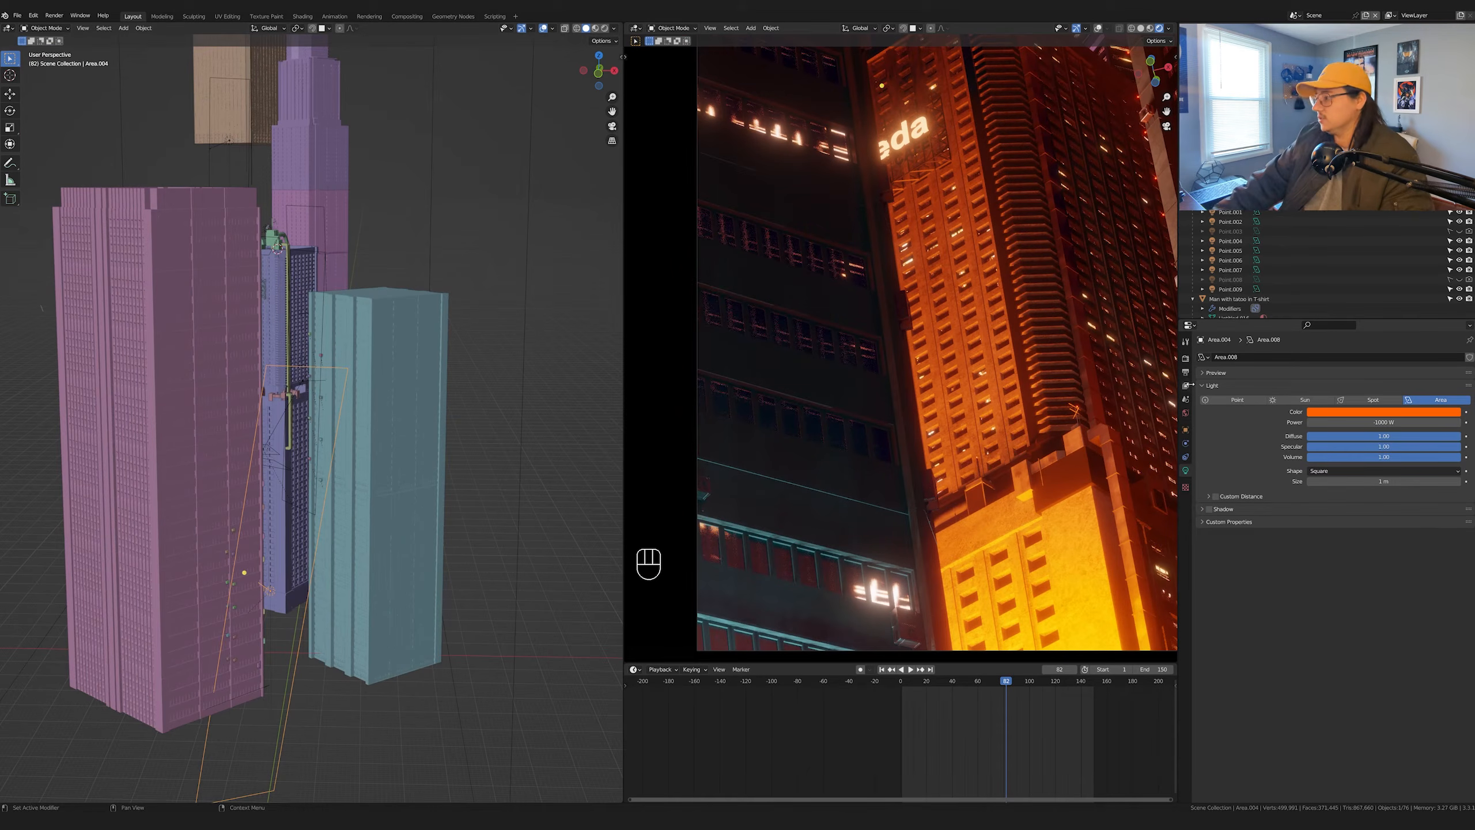
- Turn on shadow casting for the orange area light while viewing the dark facade up close in the render
left_click(1208, 509)
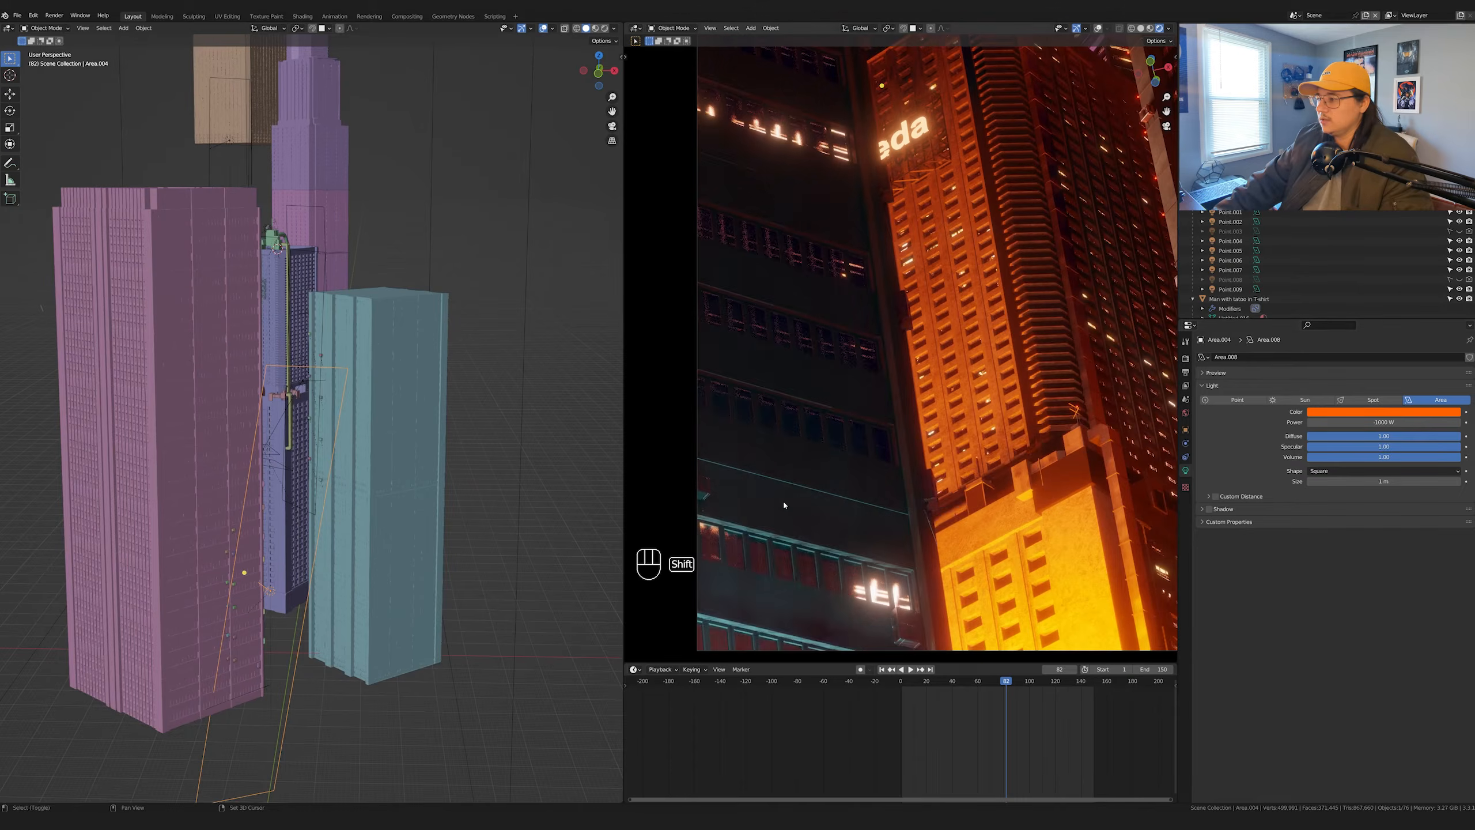
middle_click_drag(832, 487, 937, 417, "shift")
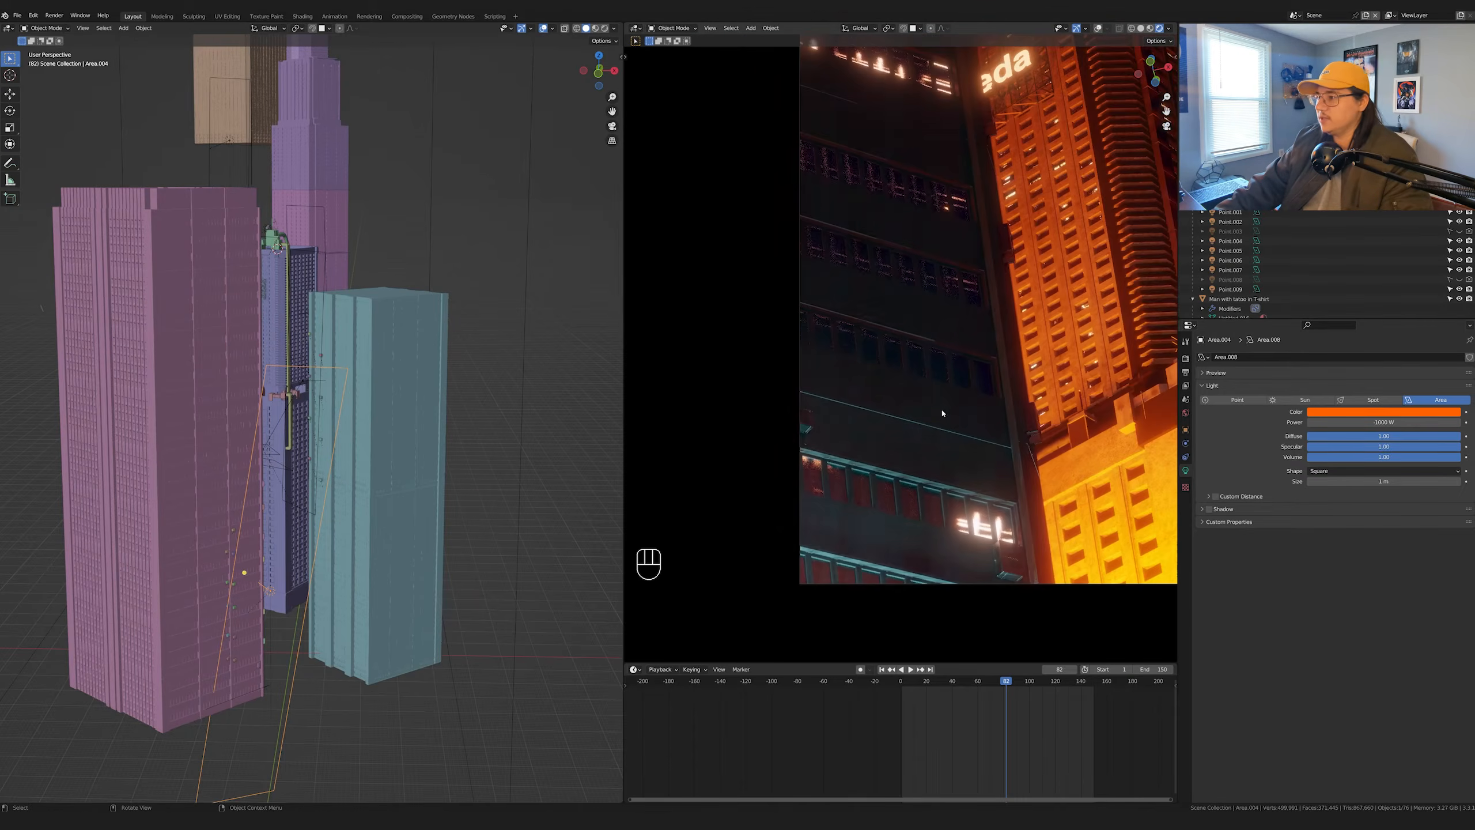
scroll(939, 416, "up", 2)
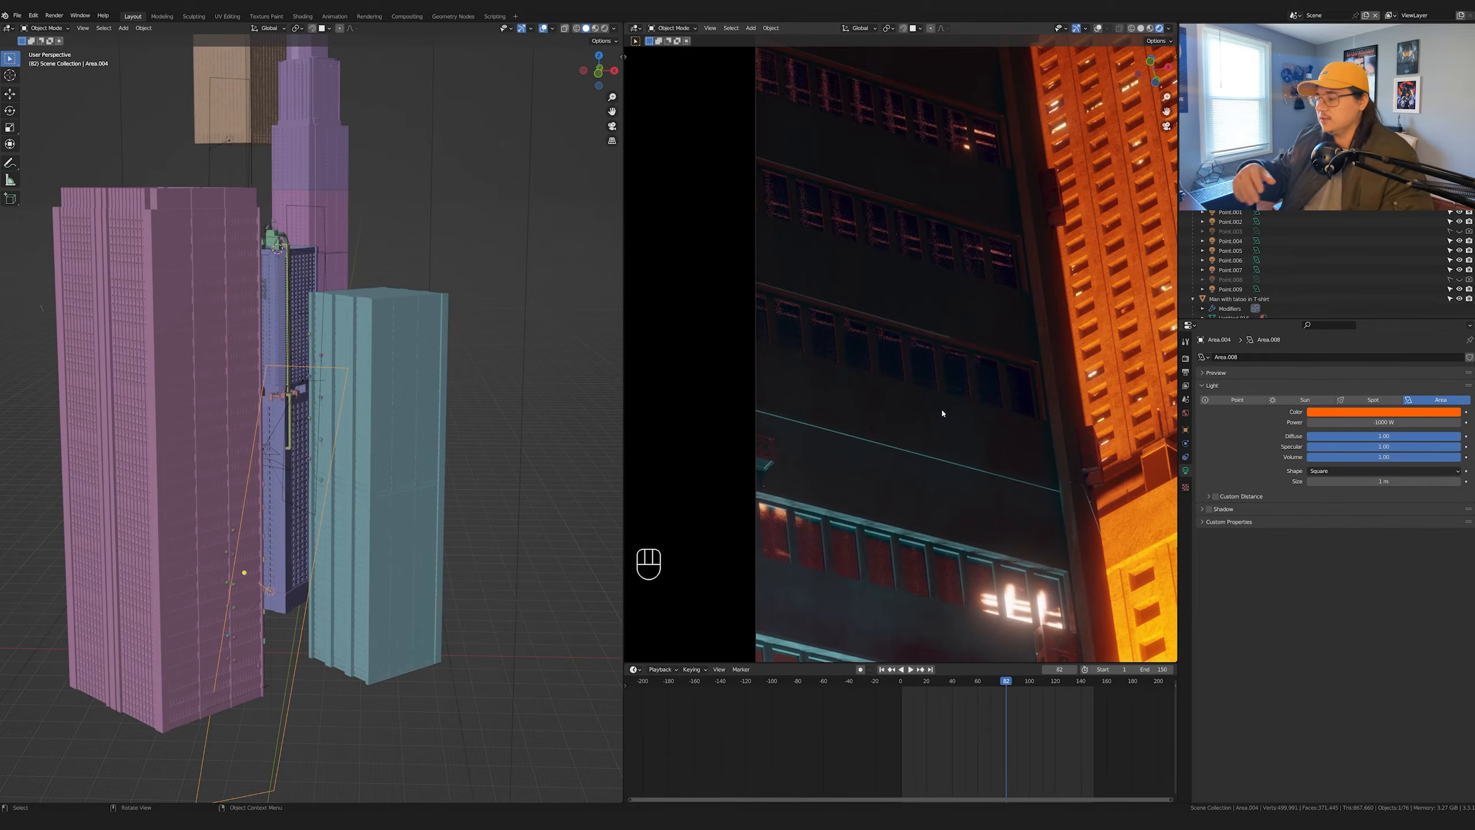
left_click(1209, 510)
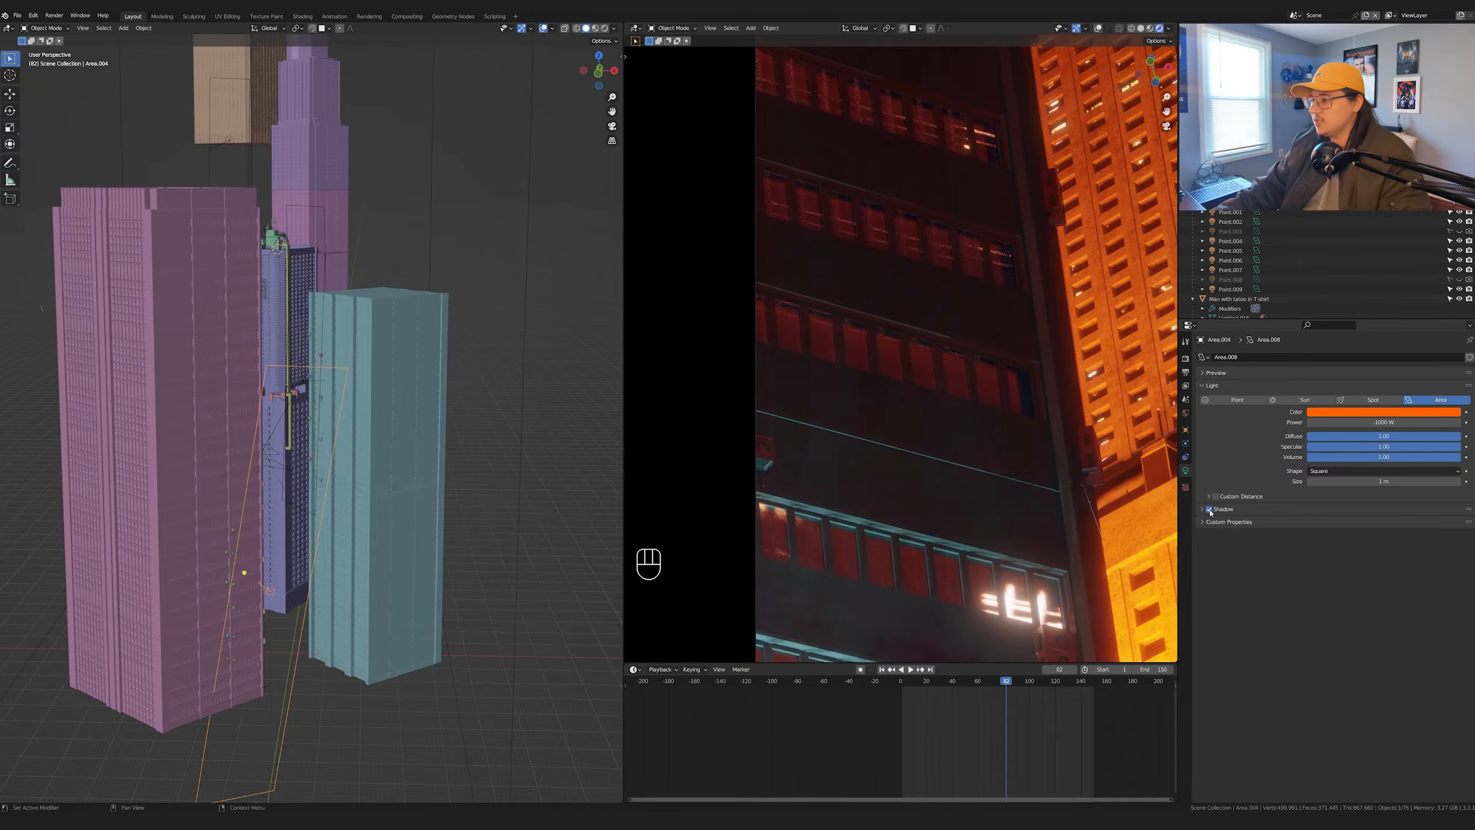
- Play and scrub through the shot to examine how the orange light affects the dark facade and its windows
key("space")
key("space")
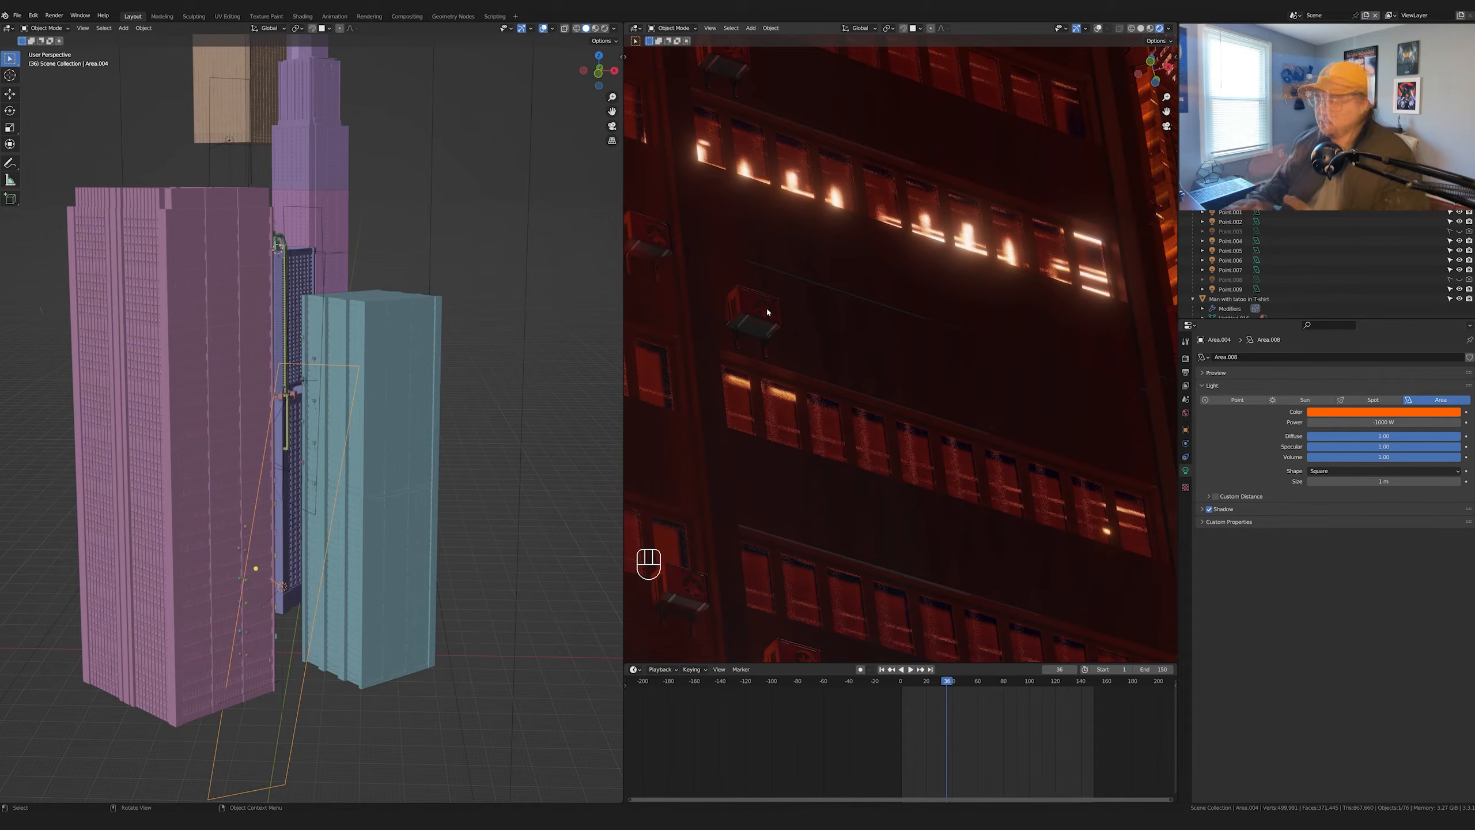
middle_click_drag(758, 302, 905, 499)
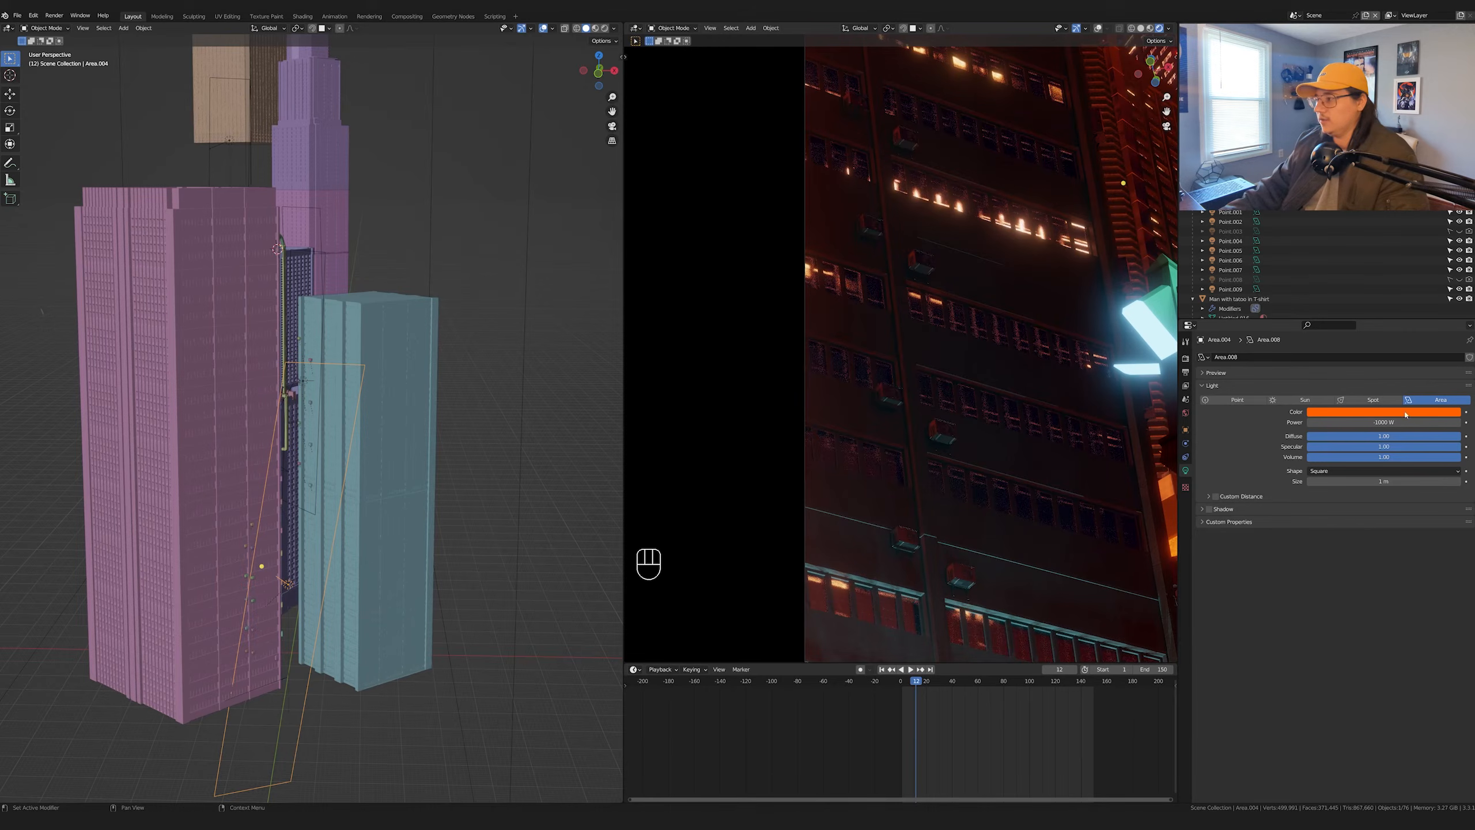
key("space")
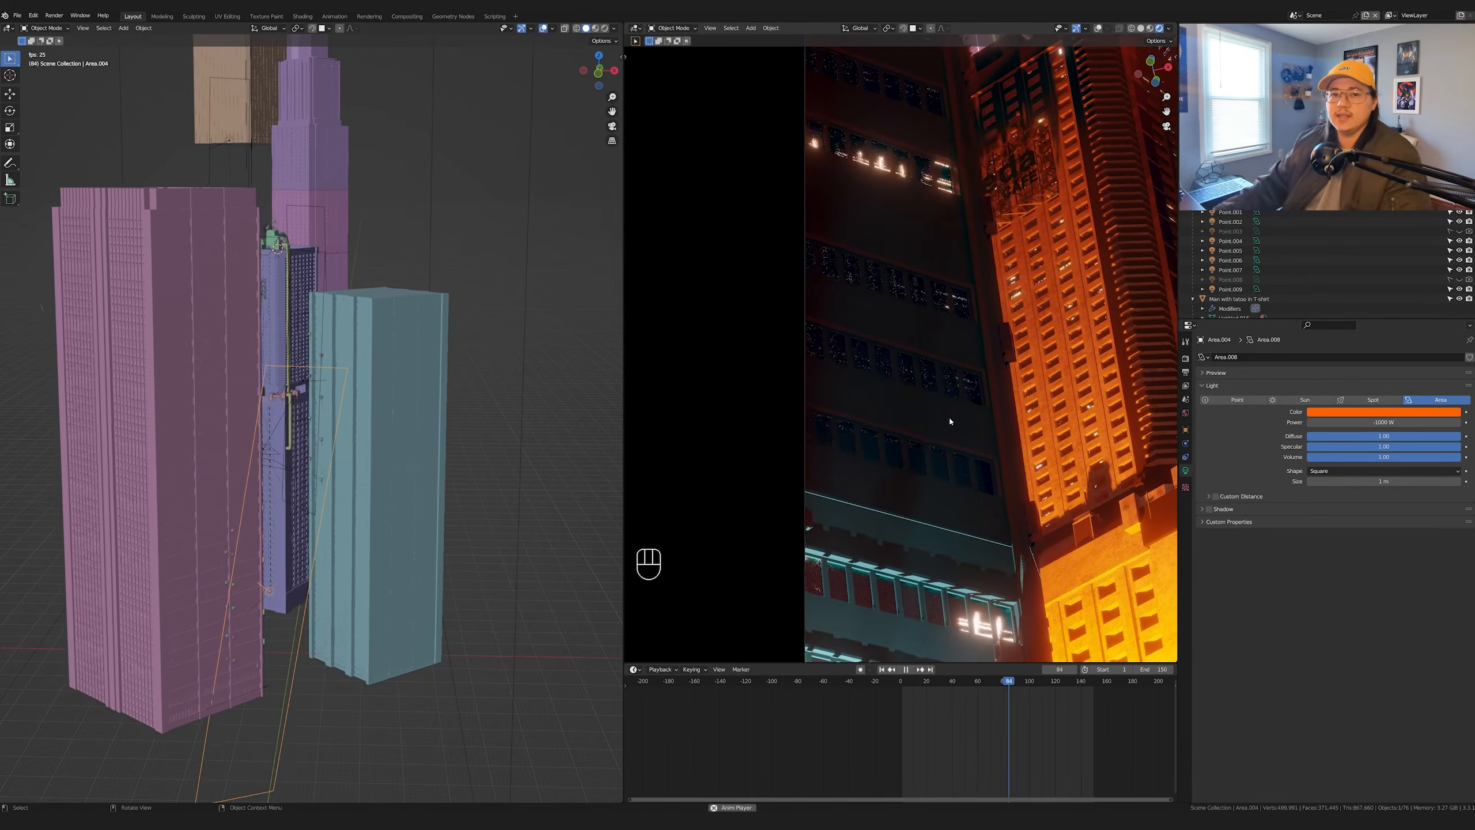
key("space")
left_click(989, 682)
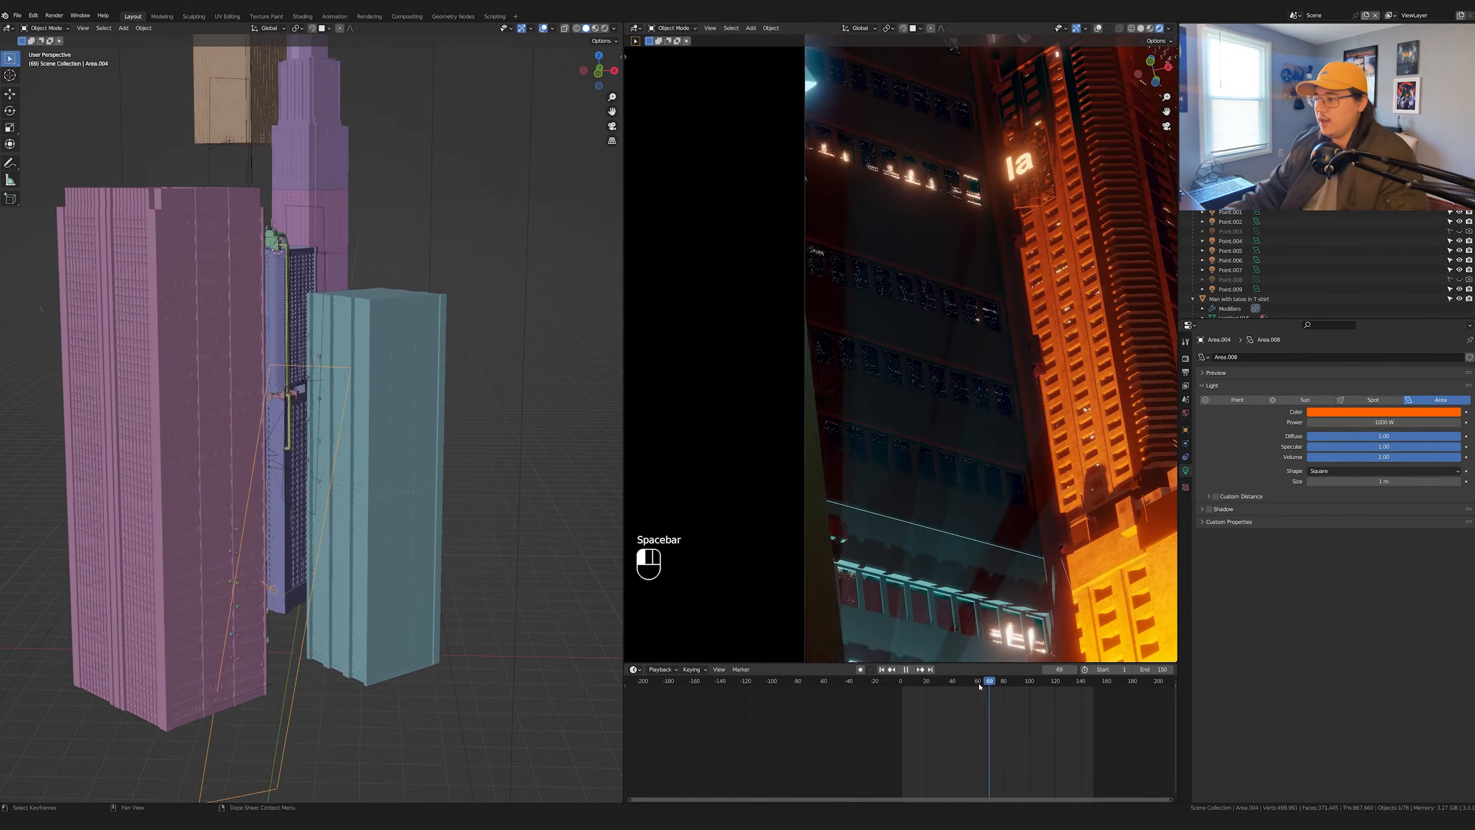
left_click_drag(979, 687, 952, 687)
left_click(921, 686)
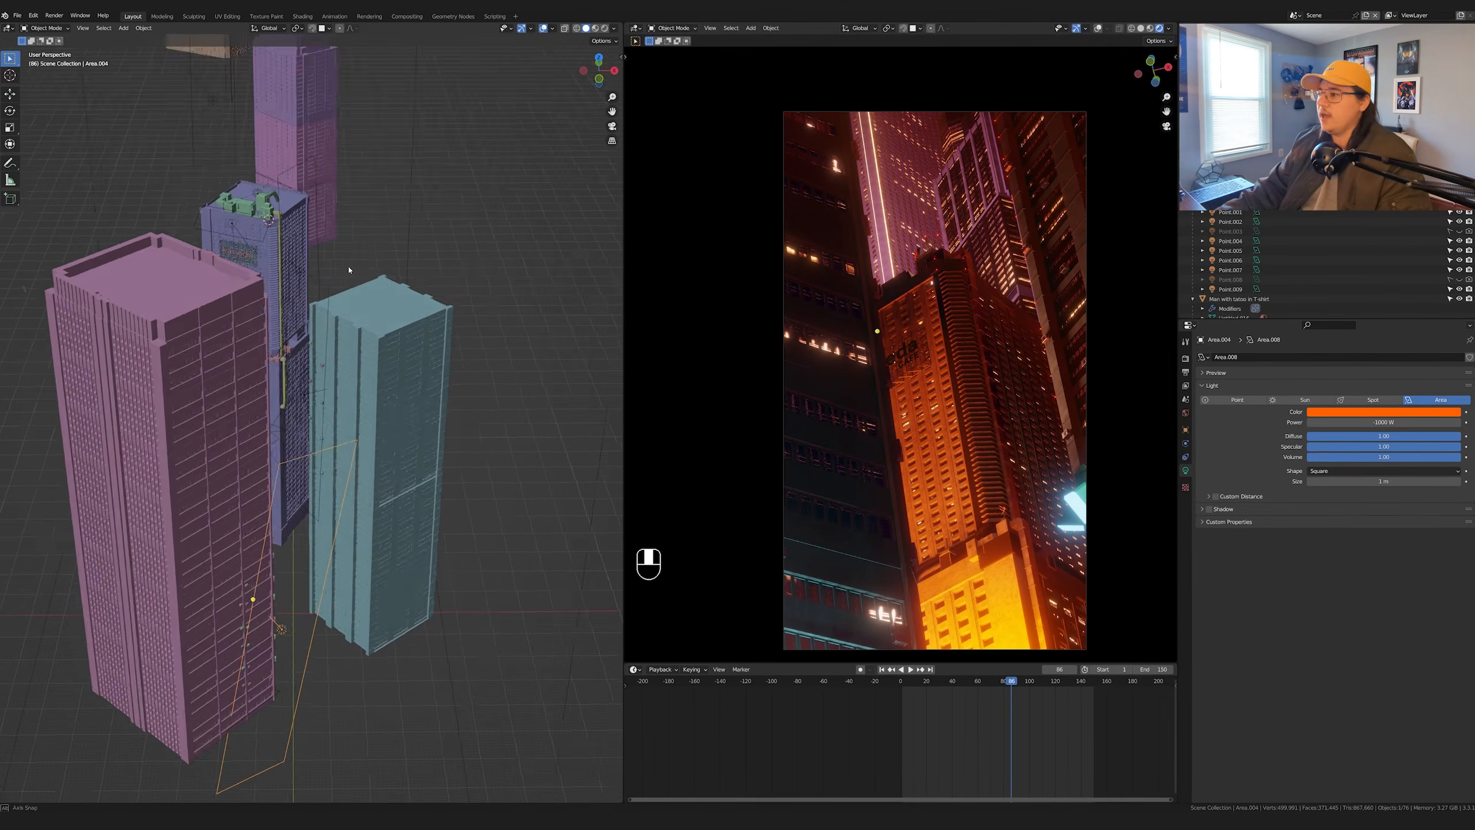
- Orbit around the towers and select the pale peach area light in front of the teal tower
middle_click_drag(331, 267, 329, 305)
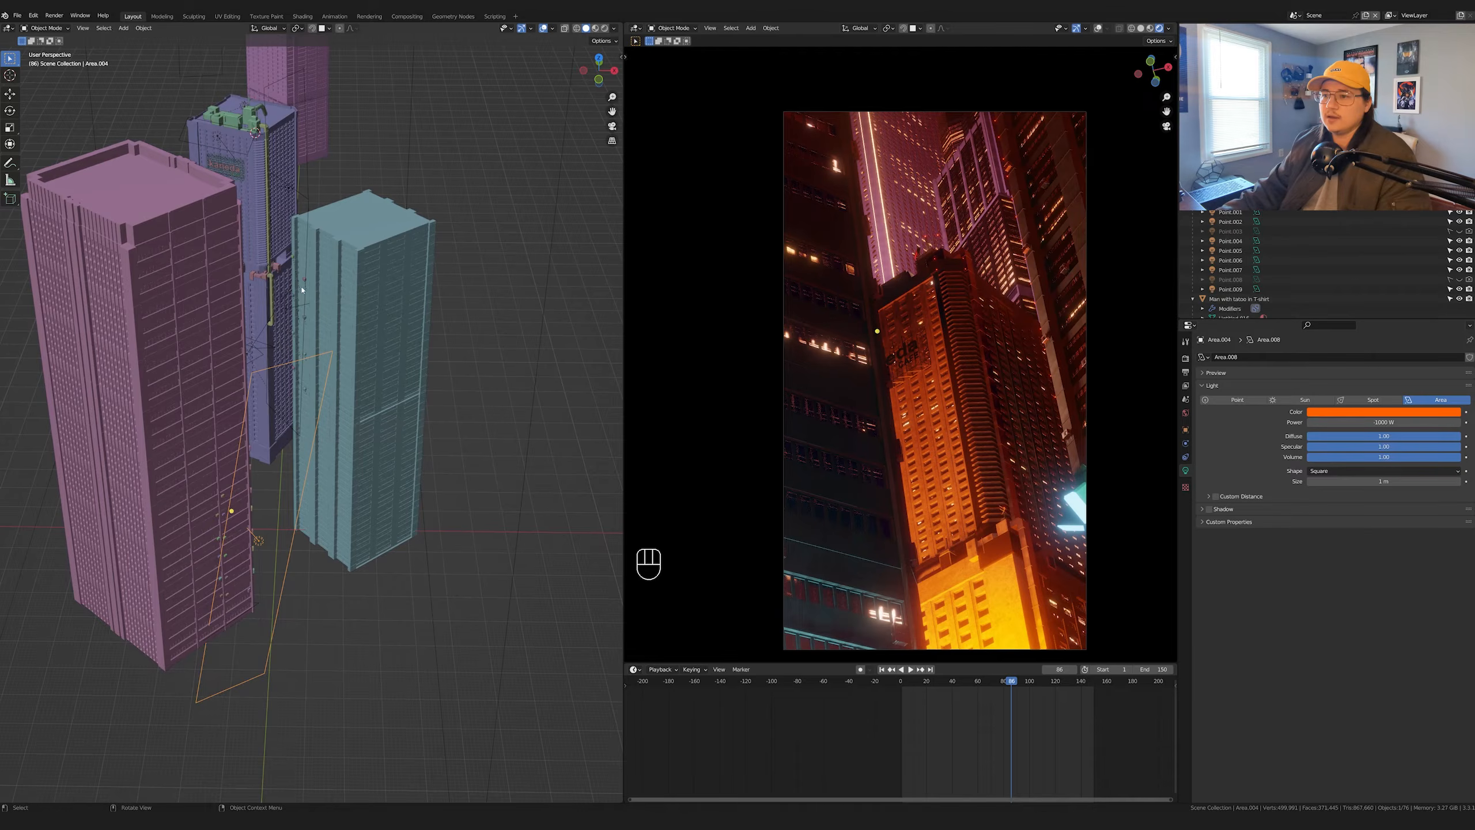
left_click(305, 294)
key("KP_Decimal")
middle_click_drag(406, 521, 557, 524)
left_click(256, 510)
left_click(257, 510)
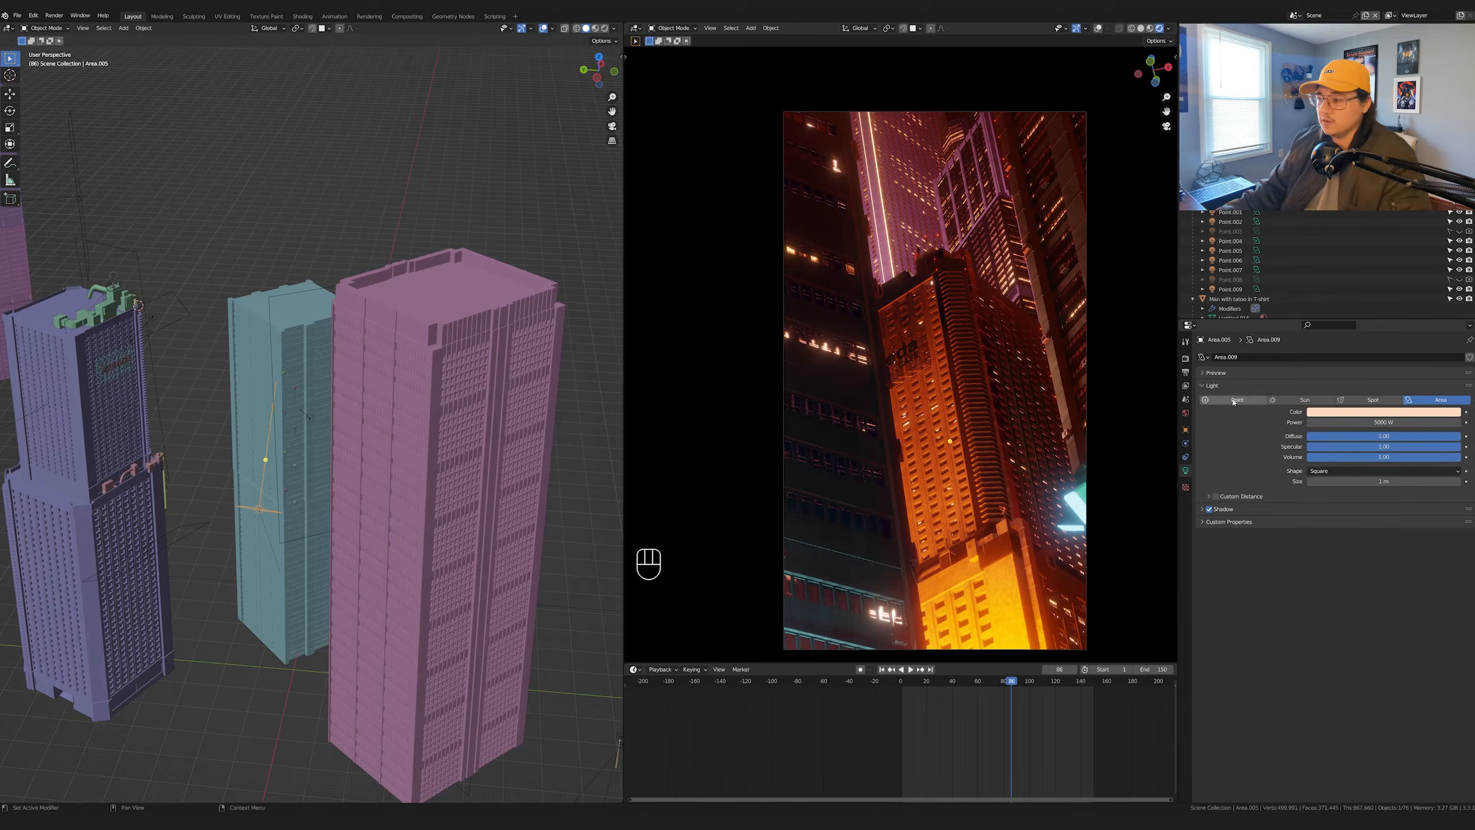
- Examine the peach light's effect on the edge and HVAC units of the teal tower in the rendered shot
middle_click_drag(1071, 359, 961, 169)
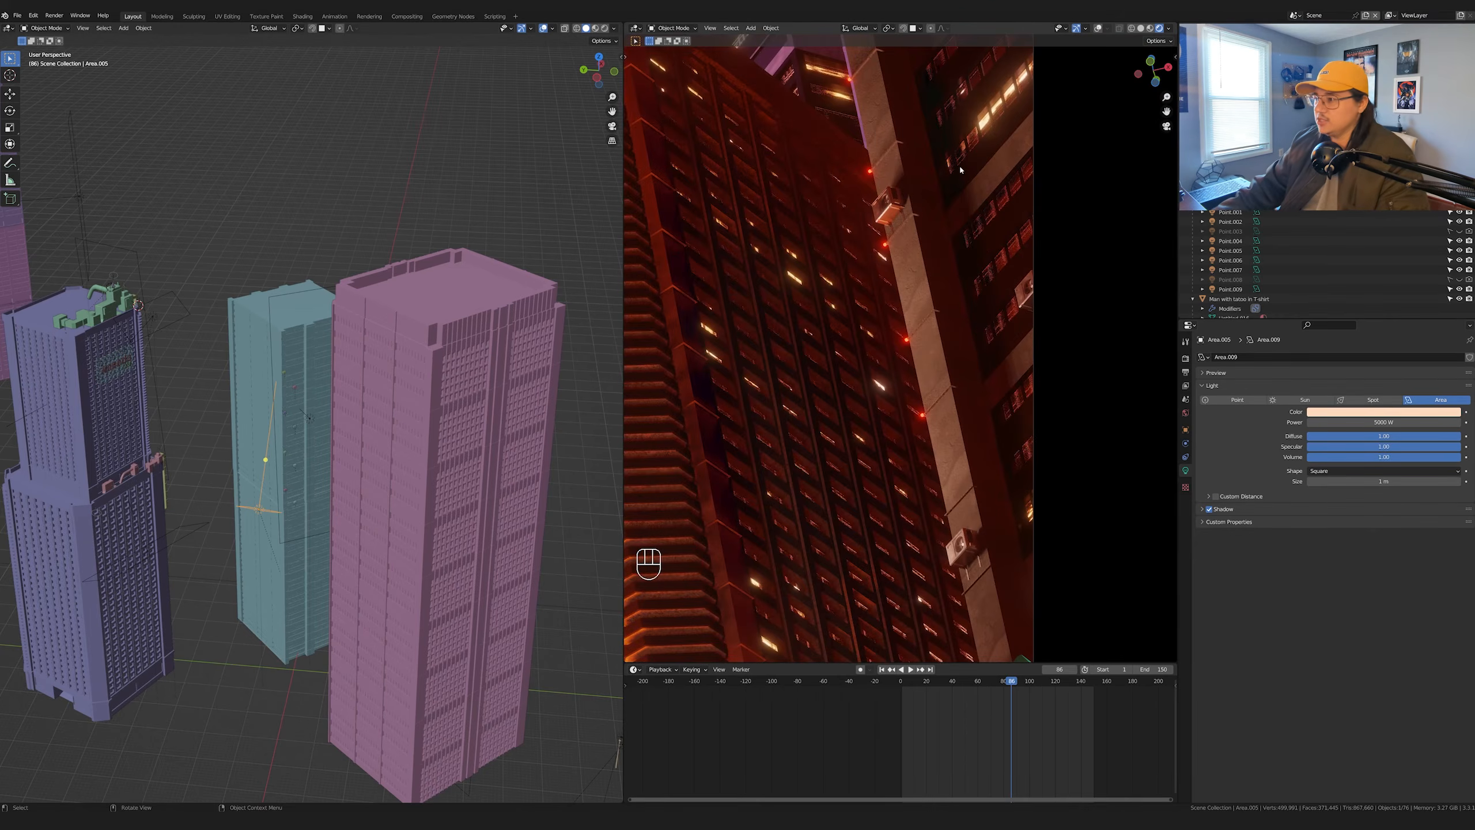
scroll(930, 279, "down", 3)
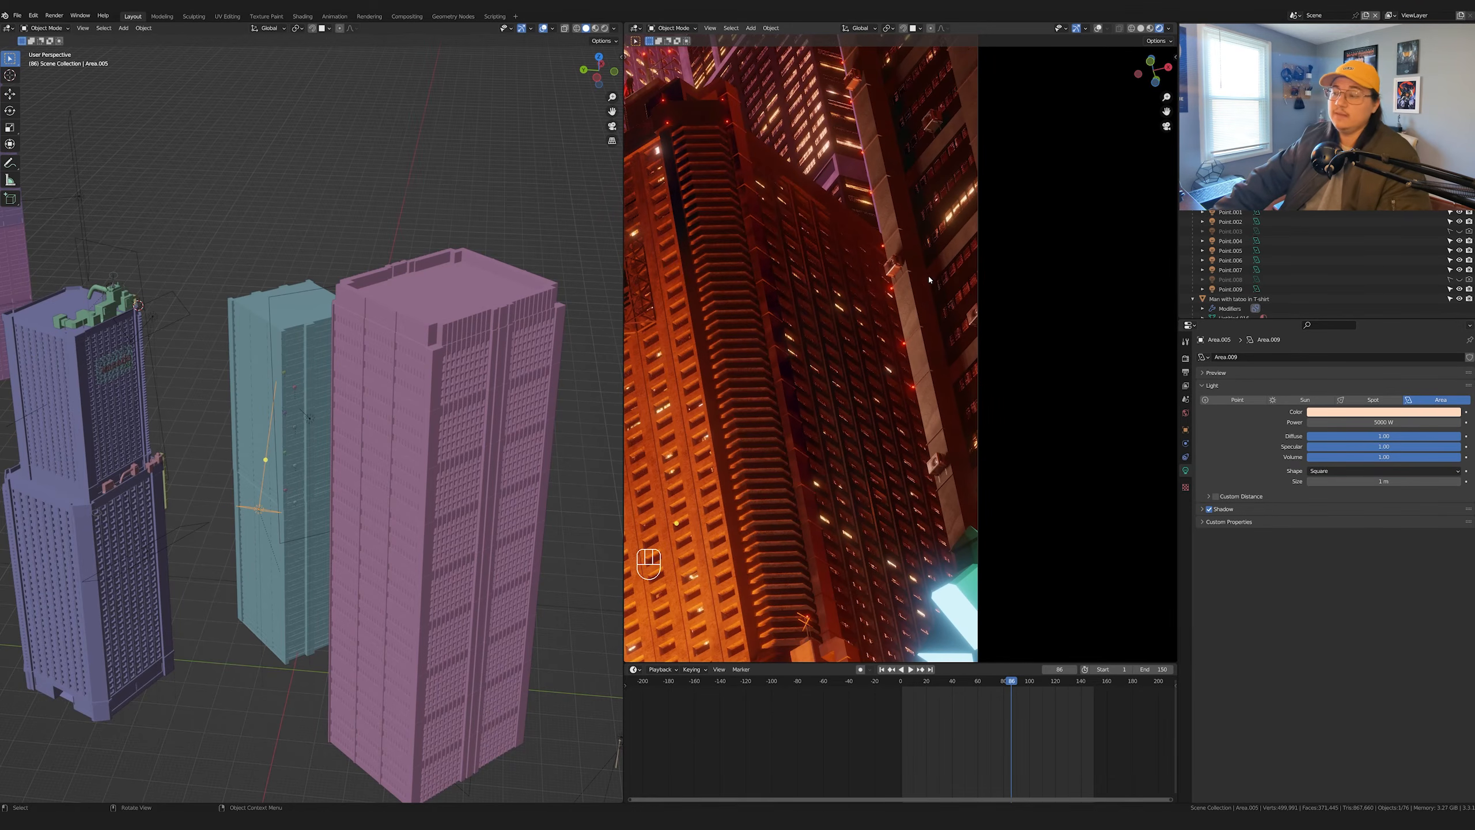
scroll(912, 329, "down", 2)
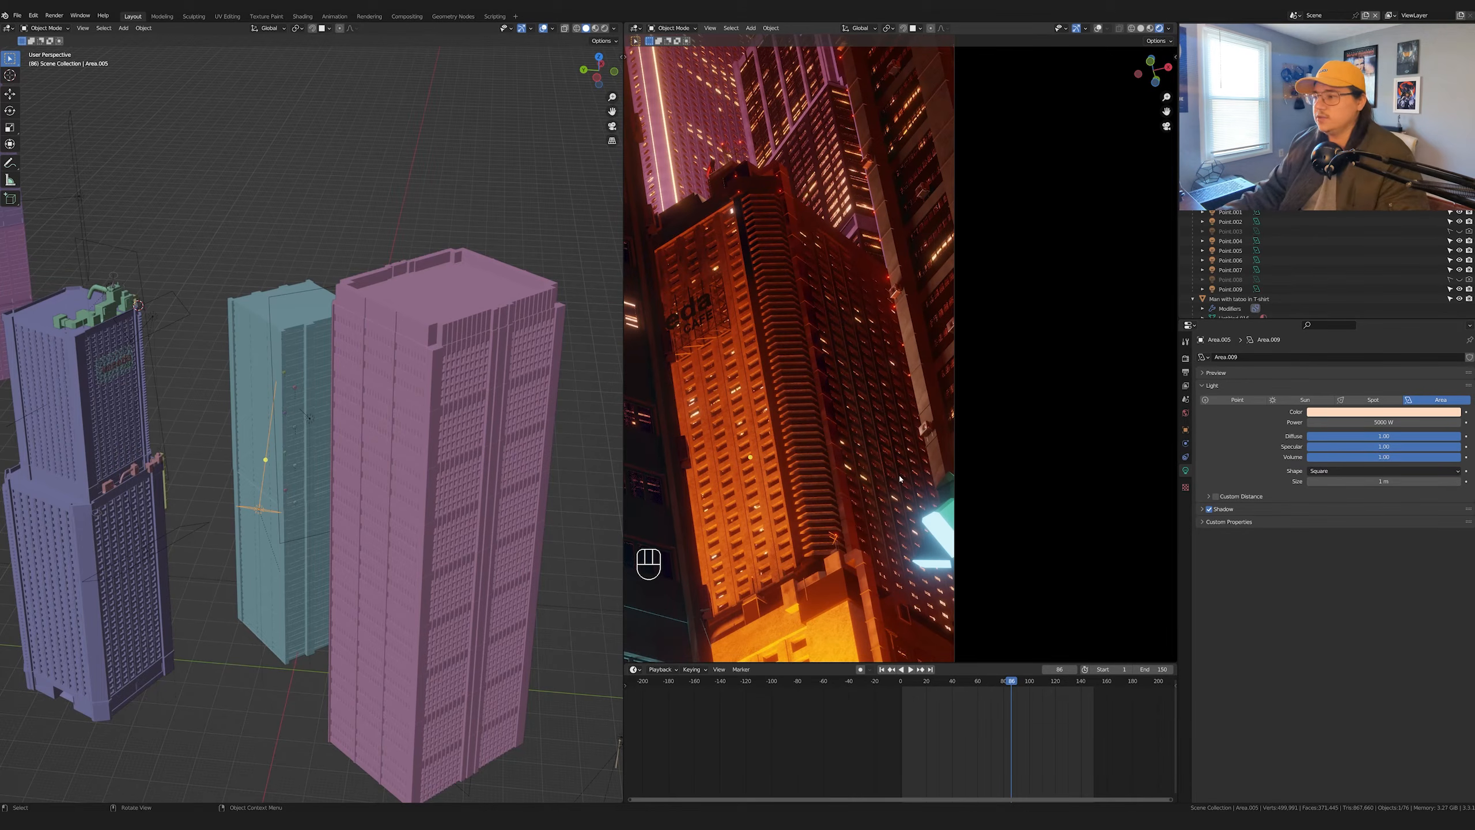
scroll(914, 440, "down", 3)
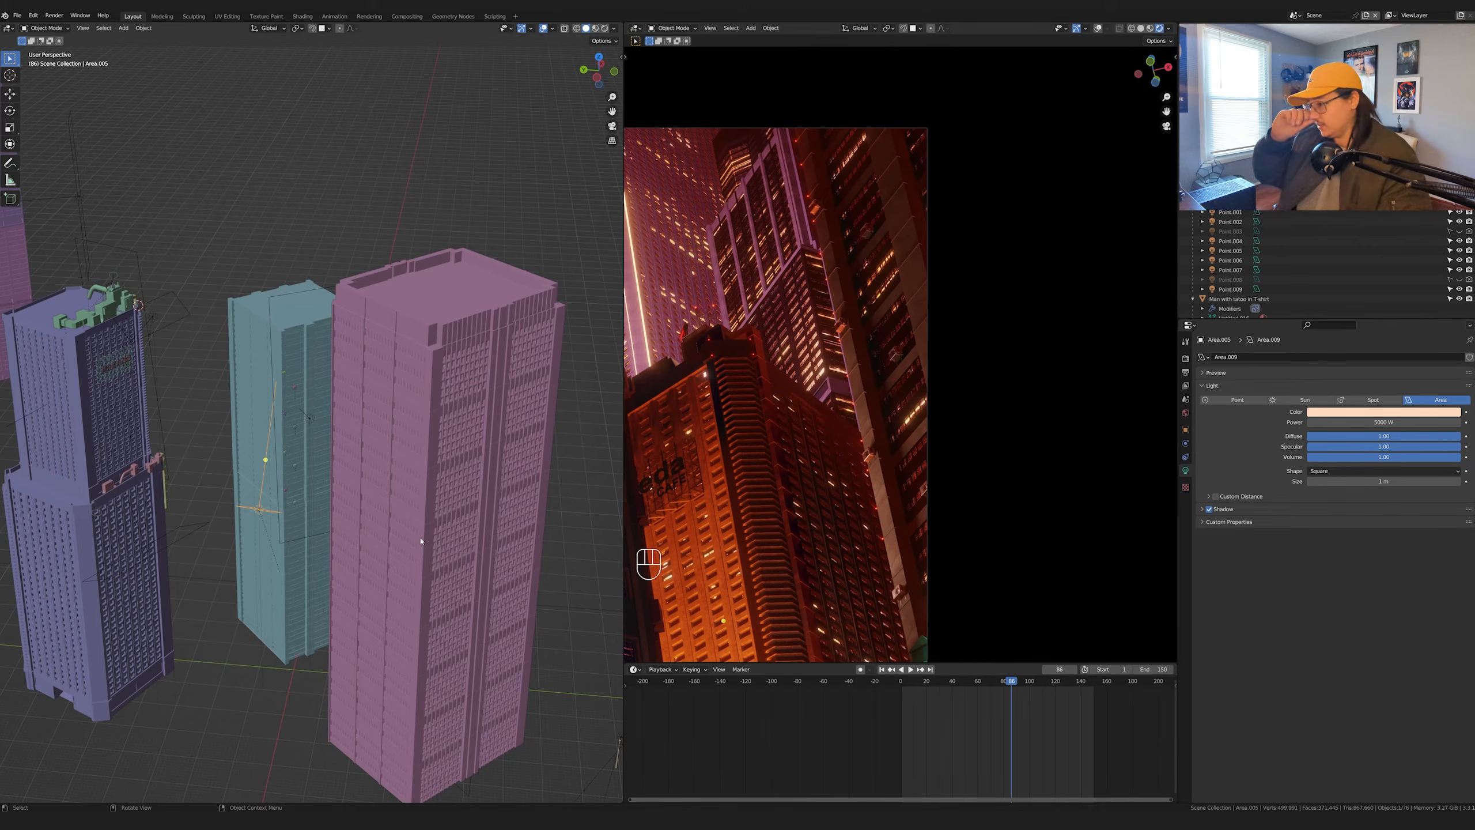
- Inspect the settings of the violet area light facing the stepped purple tower and the orange one at the blue tower
middle_click_drag(649, 375, 764, 490, "shift")
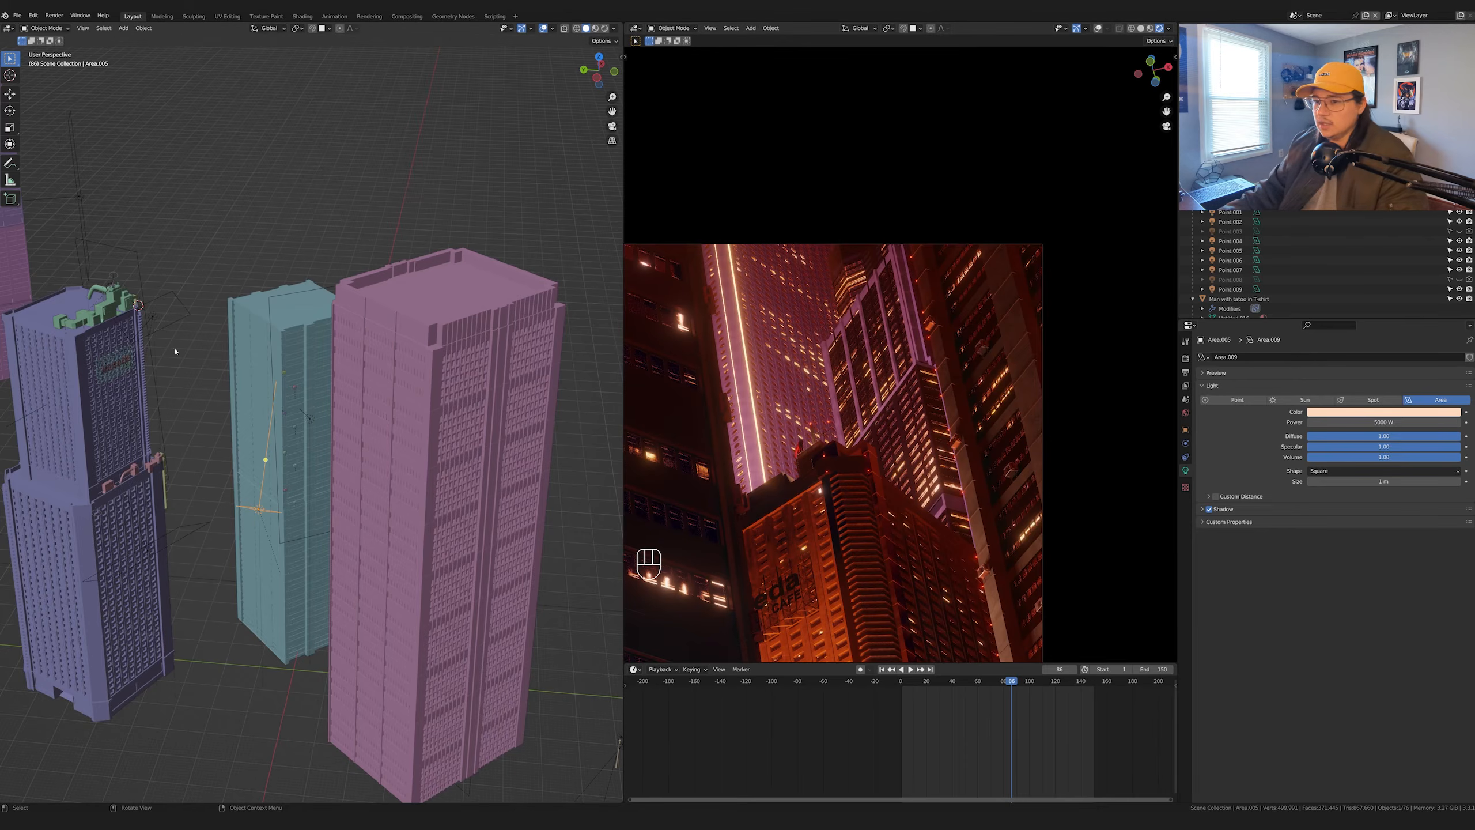
middle_click_drag(111, 258, 374, 405)
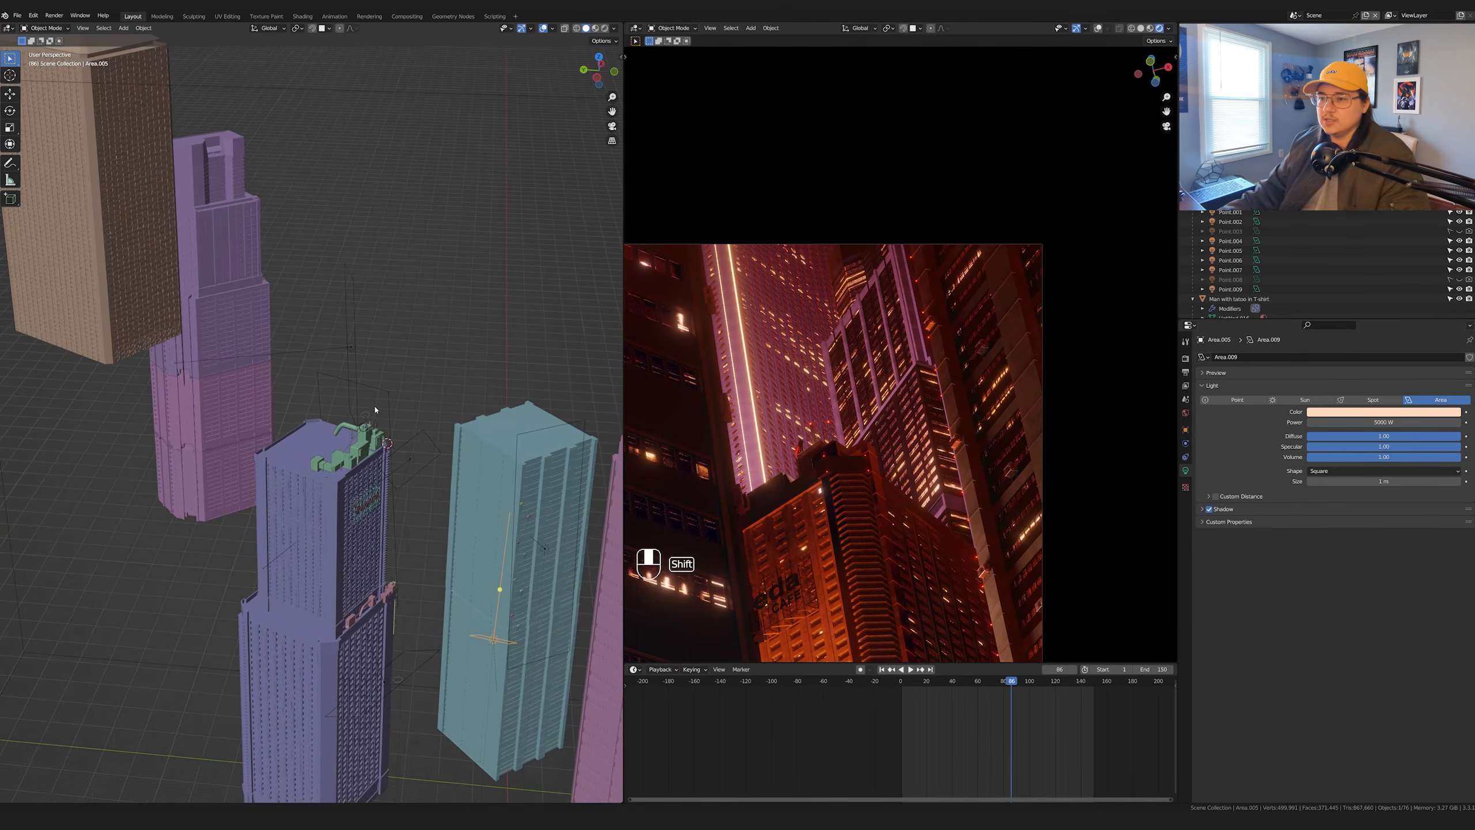
left_click(356, 352)
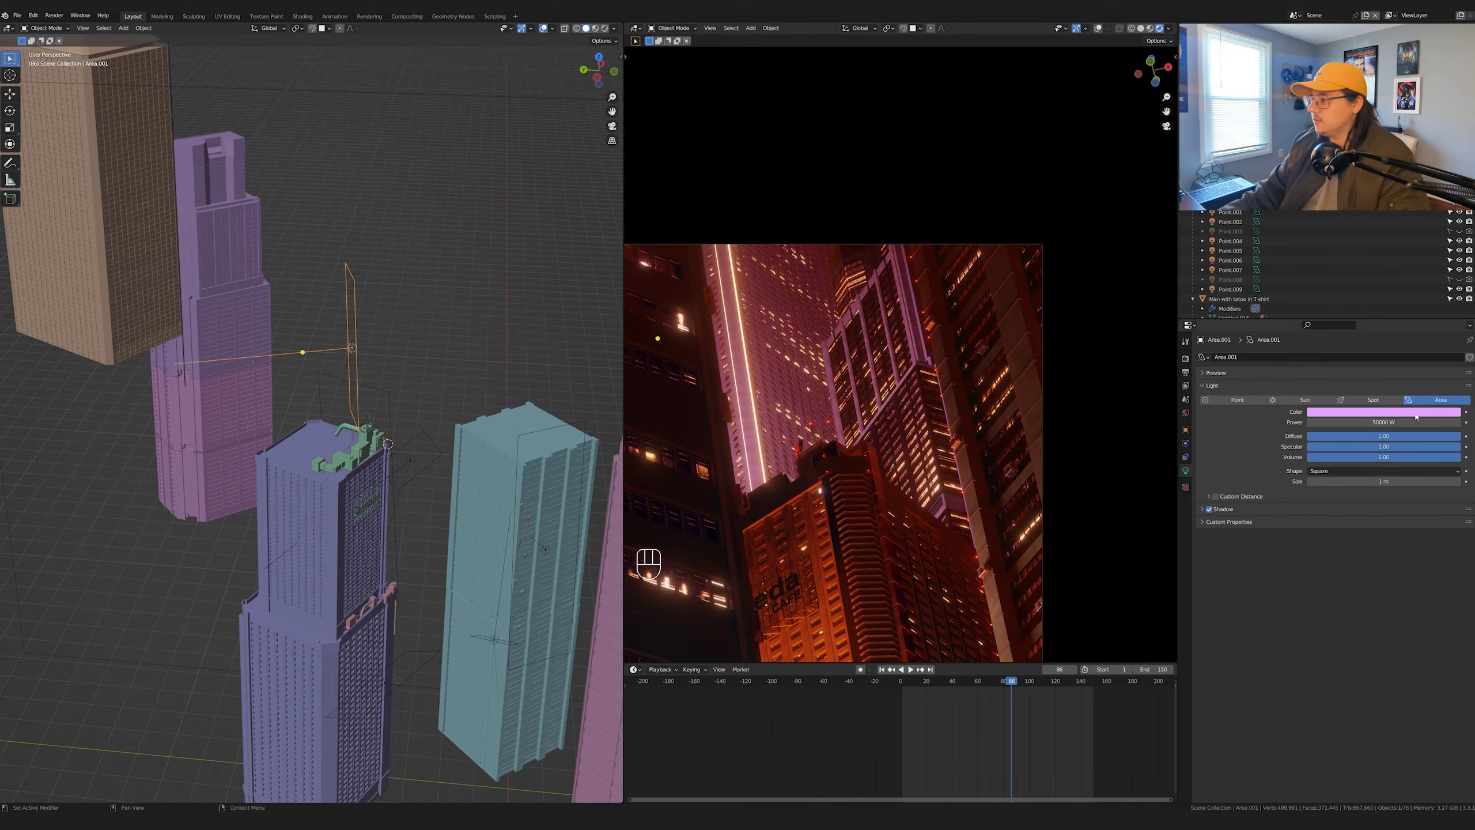
left_click(389, 397)
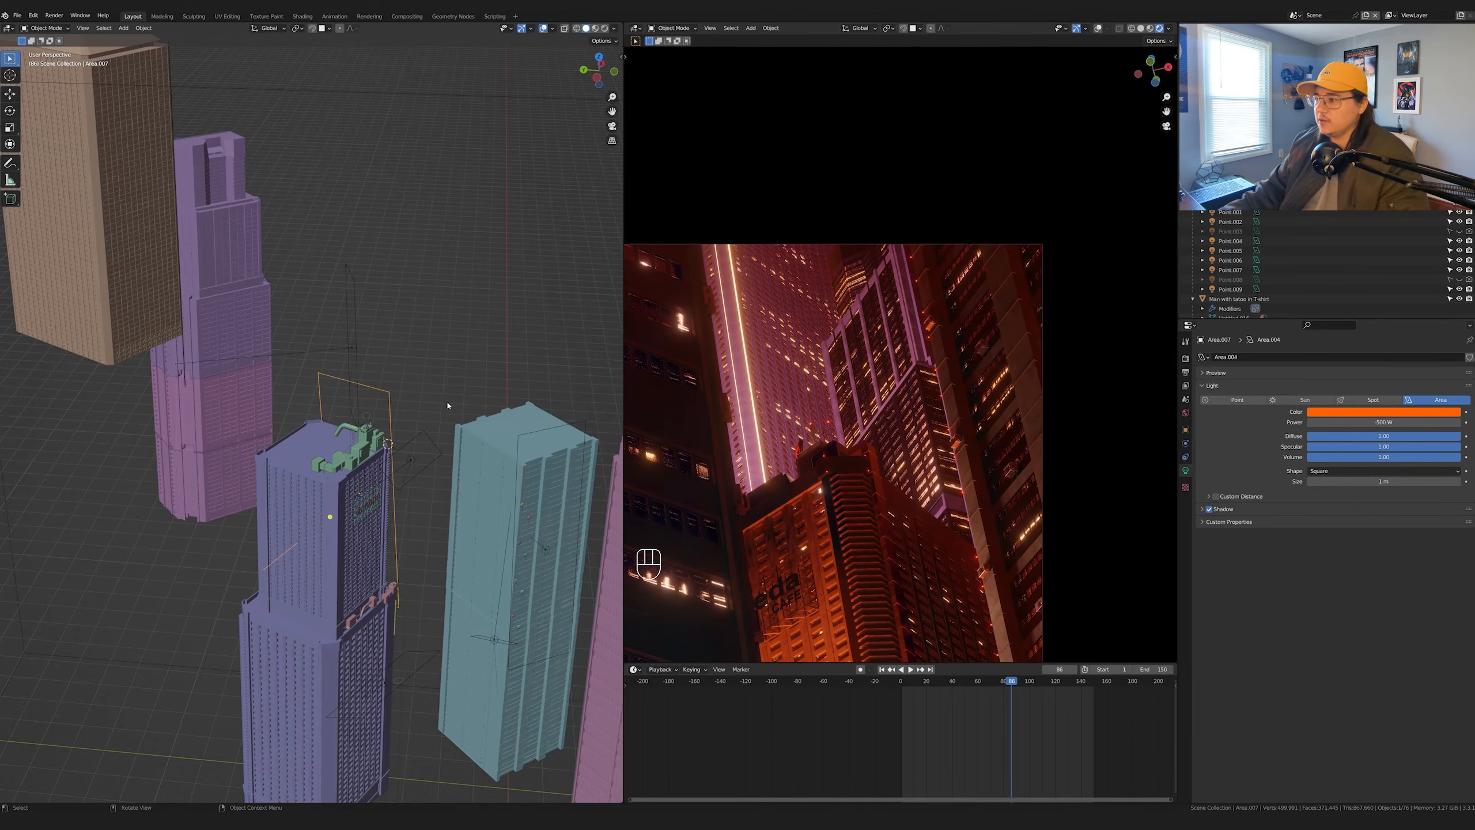
- Reselect the violet area light, examine its placement relative to the stepped purple tower, and play the shot
middle_click_drag(448, 405, 352, 419)
left_click(169, 269)
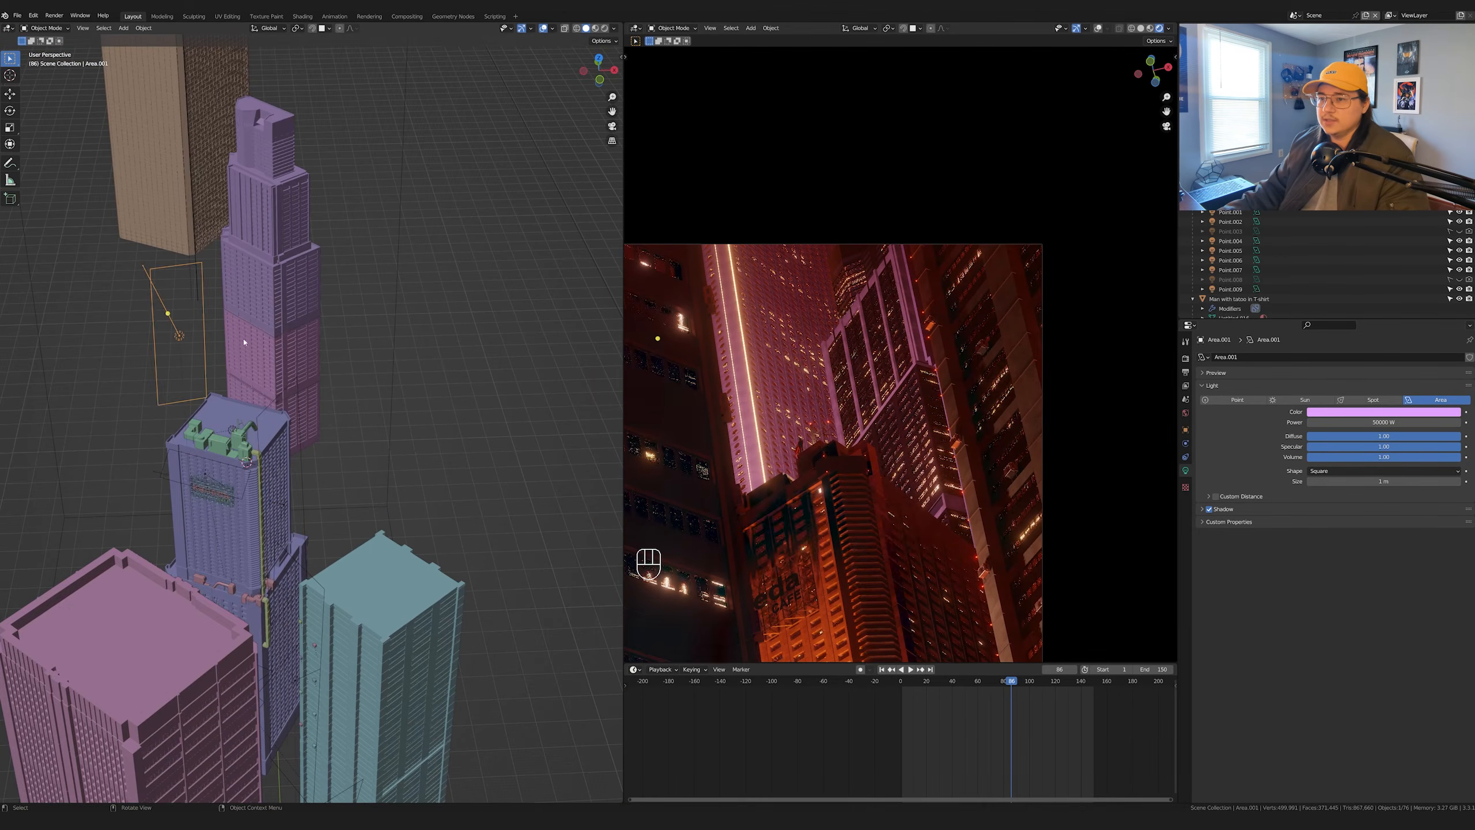
middle_click_drag(169, 269, 373, 234)
middle_click_drag(170, 216, 200, 302)
key("space")
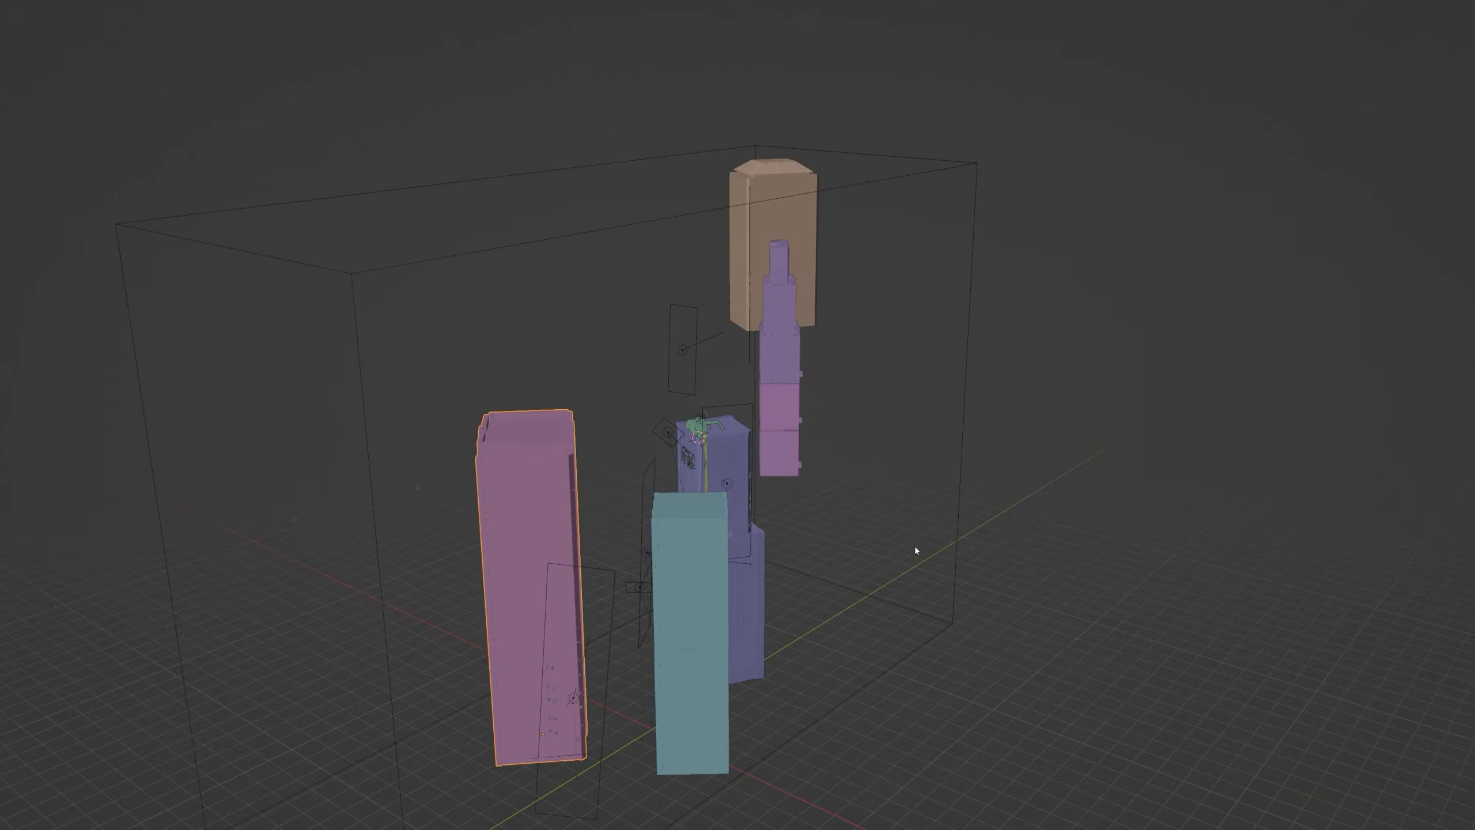
- Examine the overall tower layout from around and below, including the lamp poles beneath the pink tower
middle_click_drag(1009, 210, 1041, 117, "shift")
scroll(1005, 231, "up", 1)
middle_click_drag(991, 293, 1021, 180)
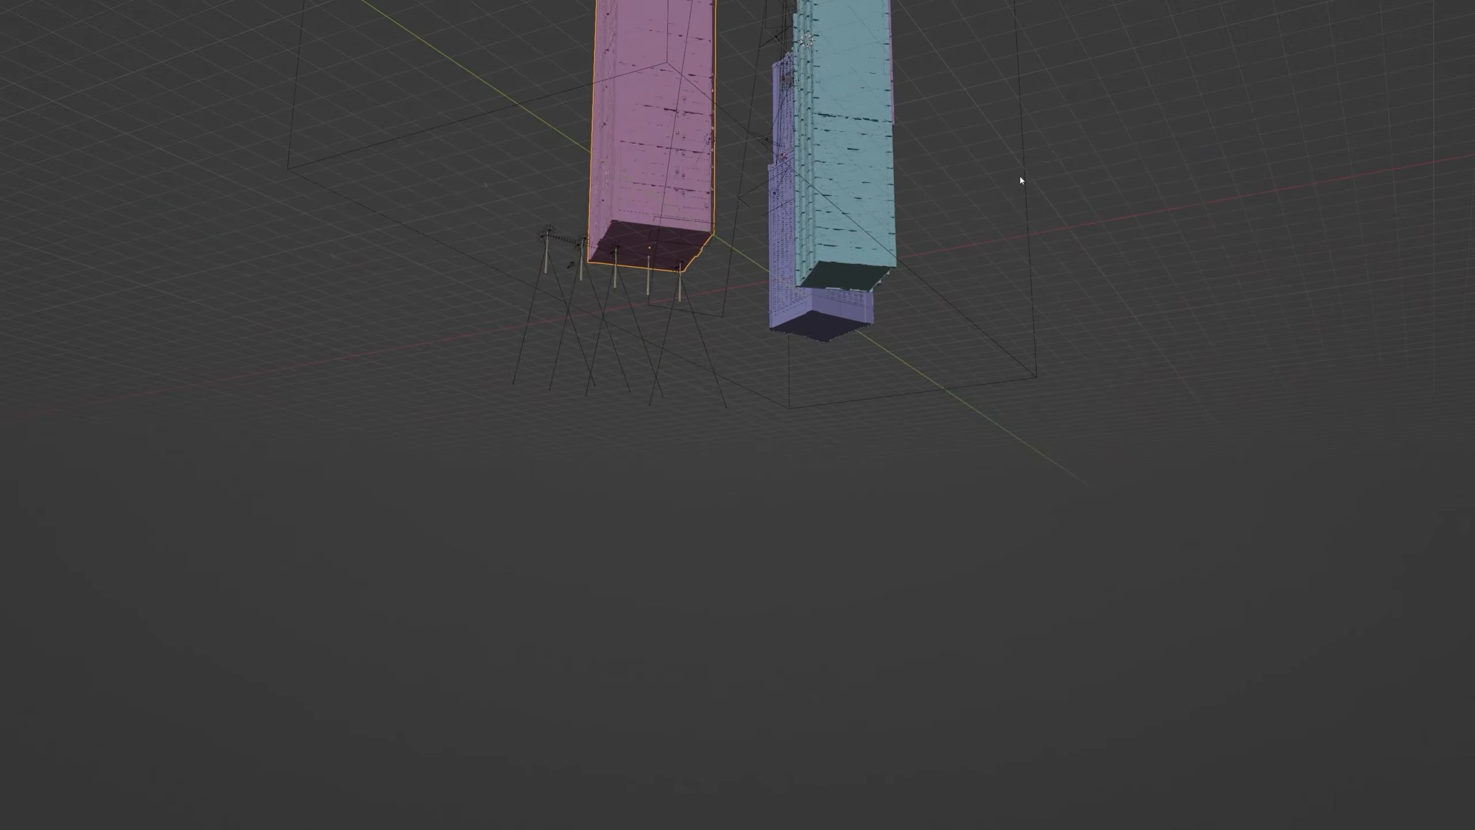
scroll(983, 467, "up", 3)
middle_click_drag(962, 551, 964, 521)
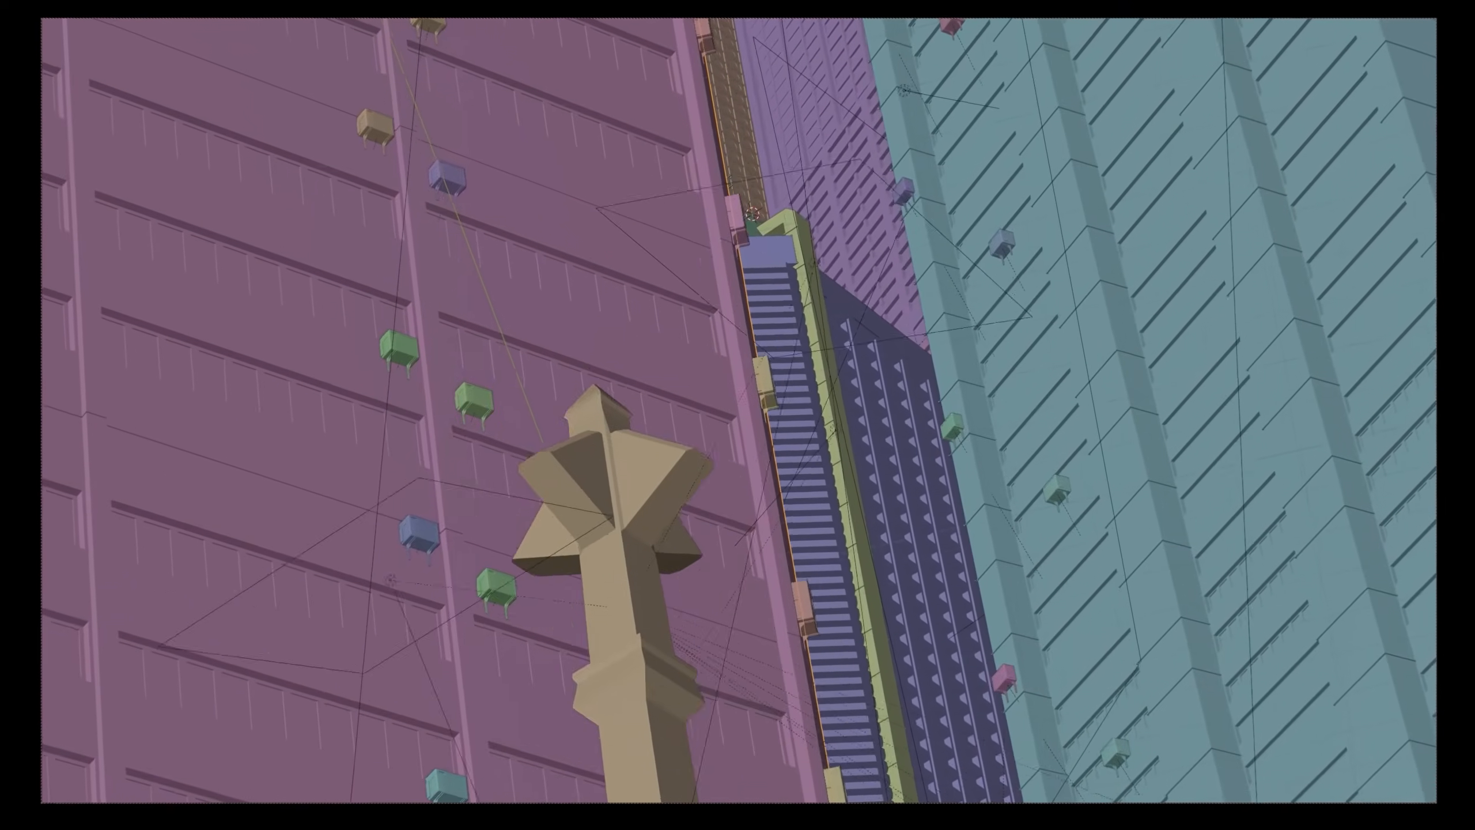